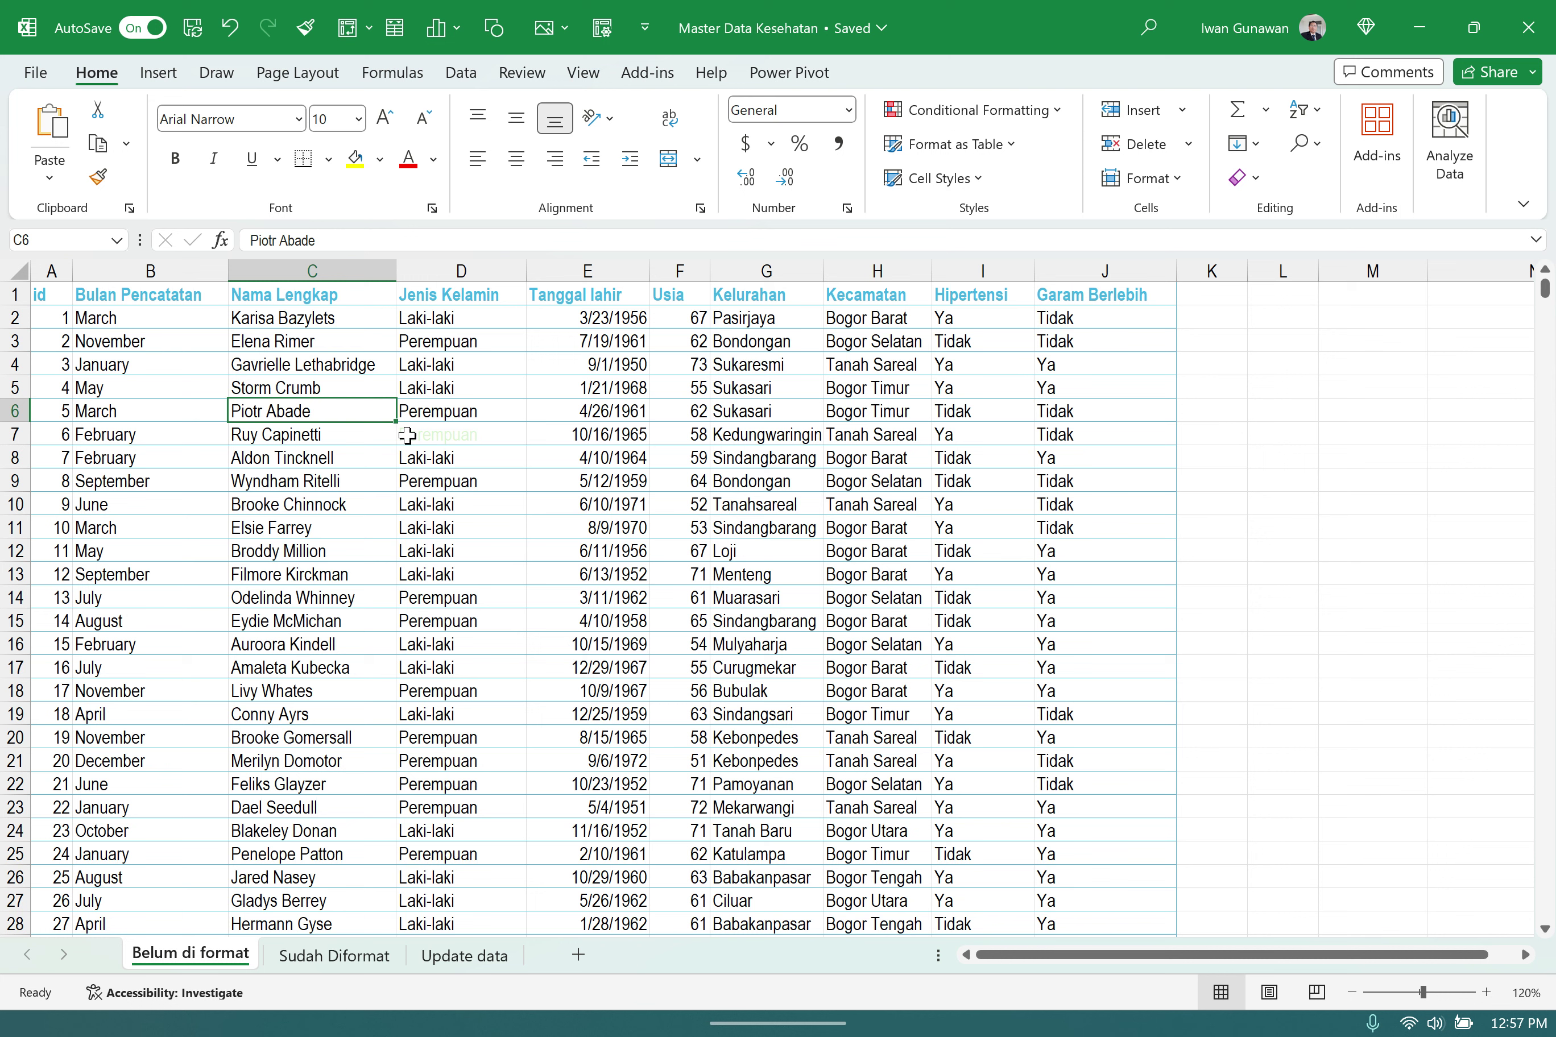
# - View the "Sudah Diformat" sheet for comparison and return to the "Belum di format" sheet
pyautogui.click(342, 956)
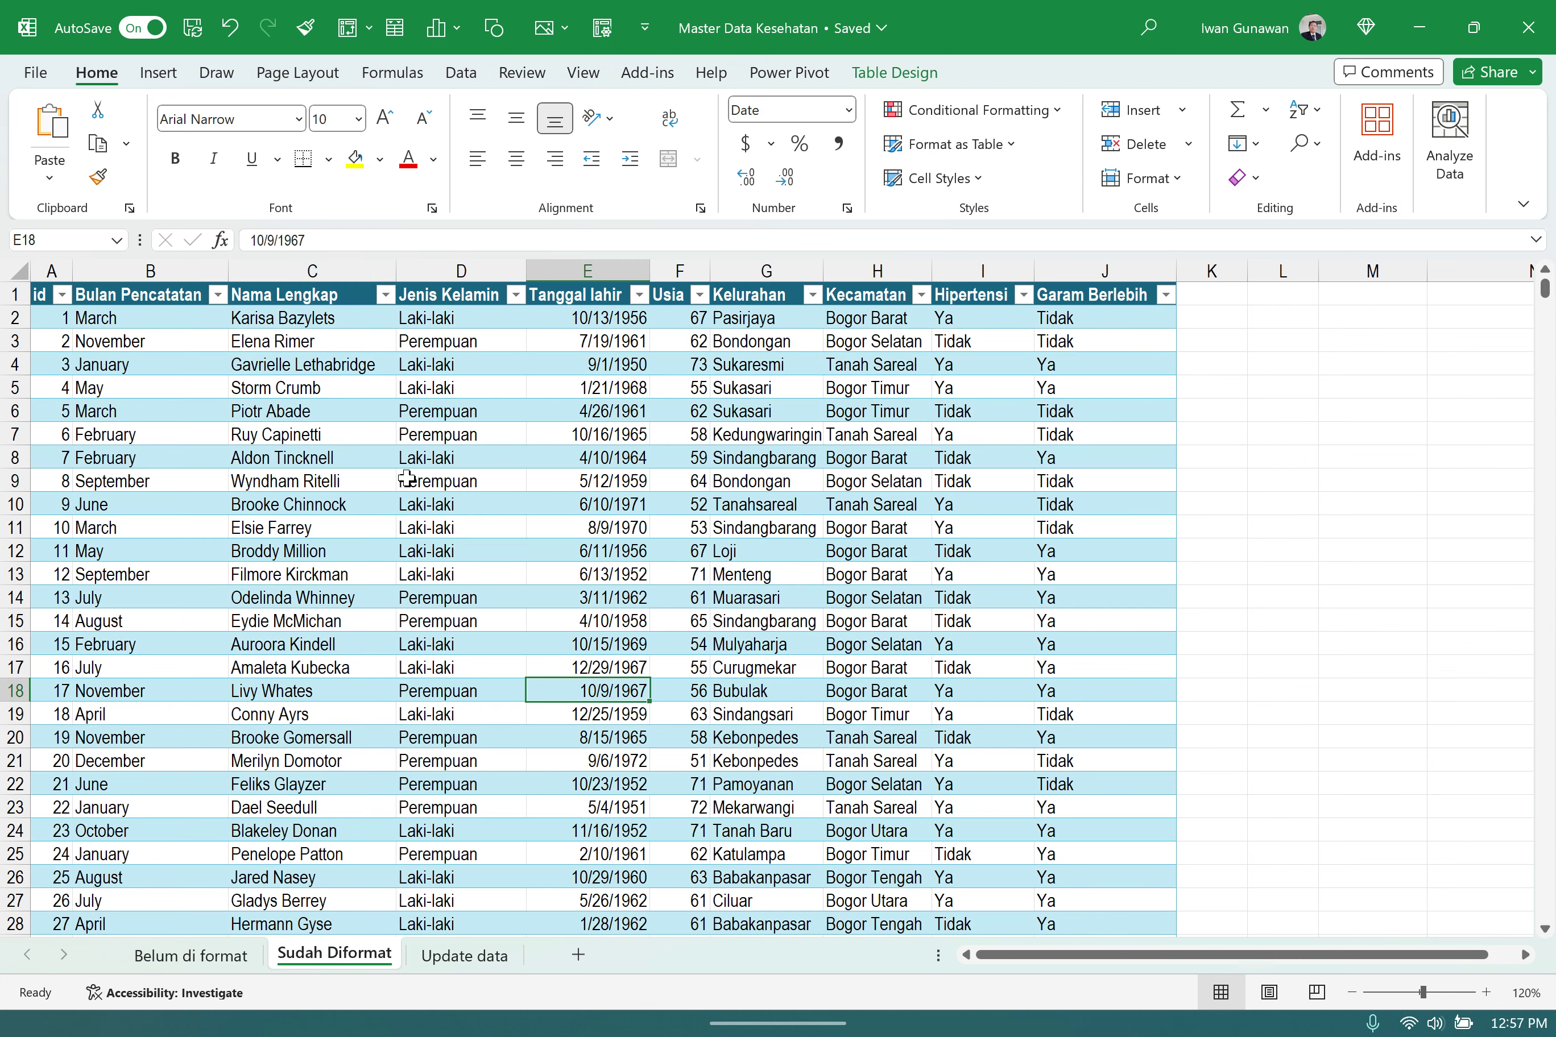
pyautogui.click(192, 955)
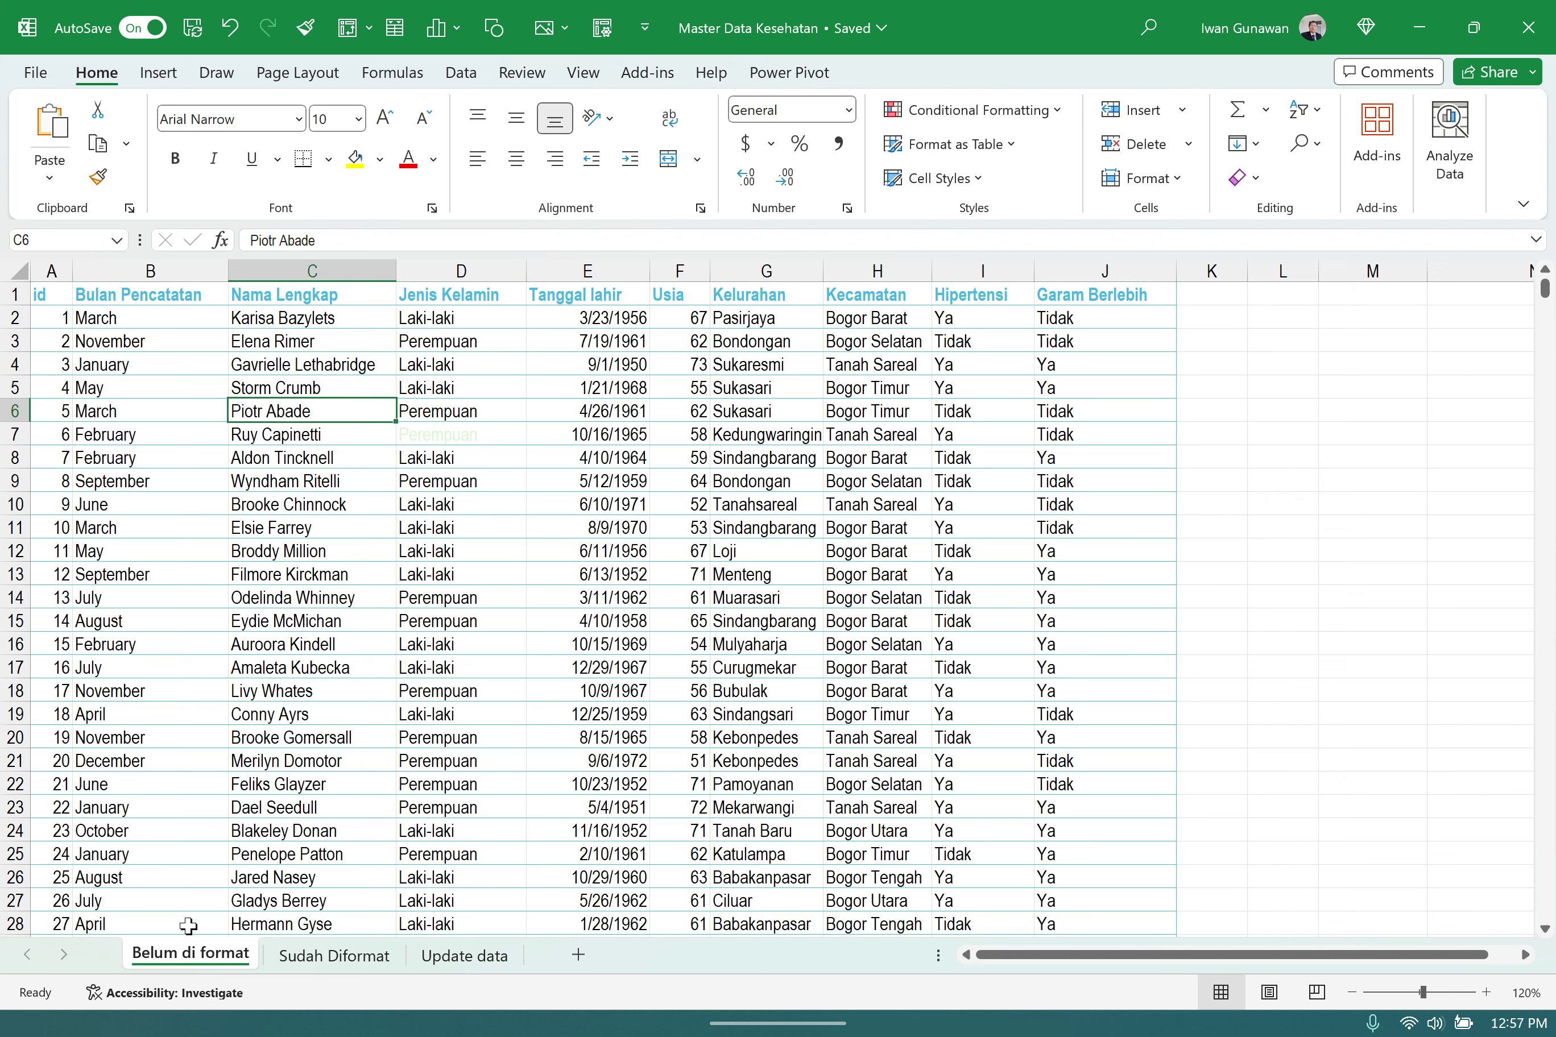
pyautogui.click(181, 707)
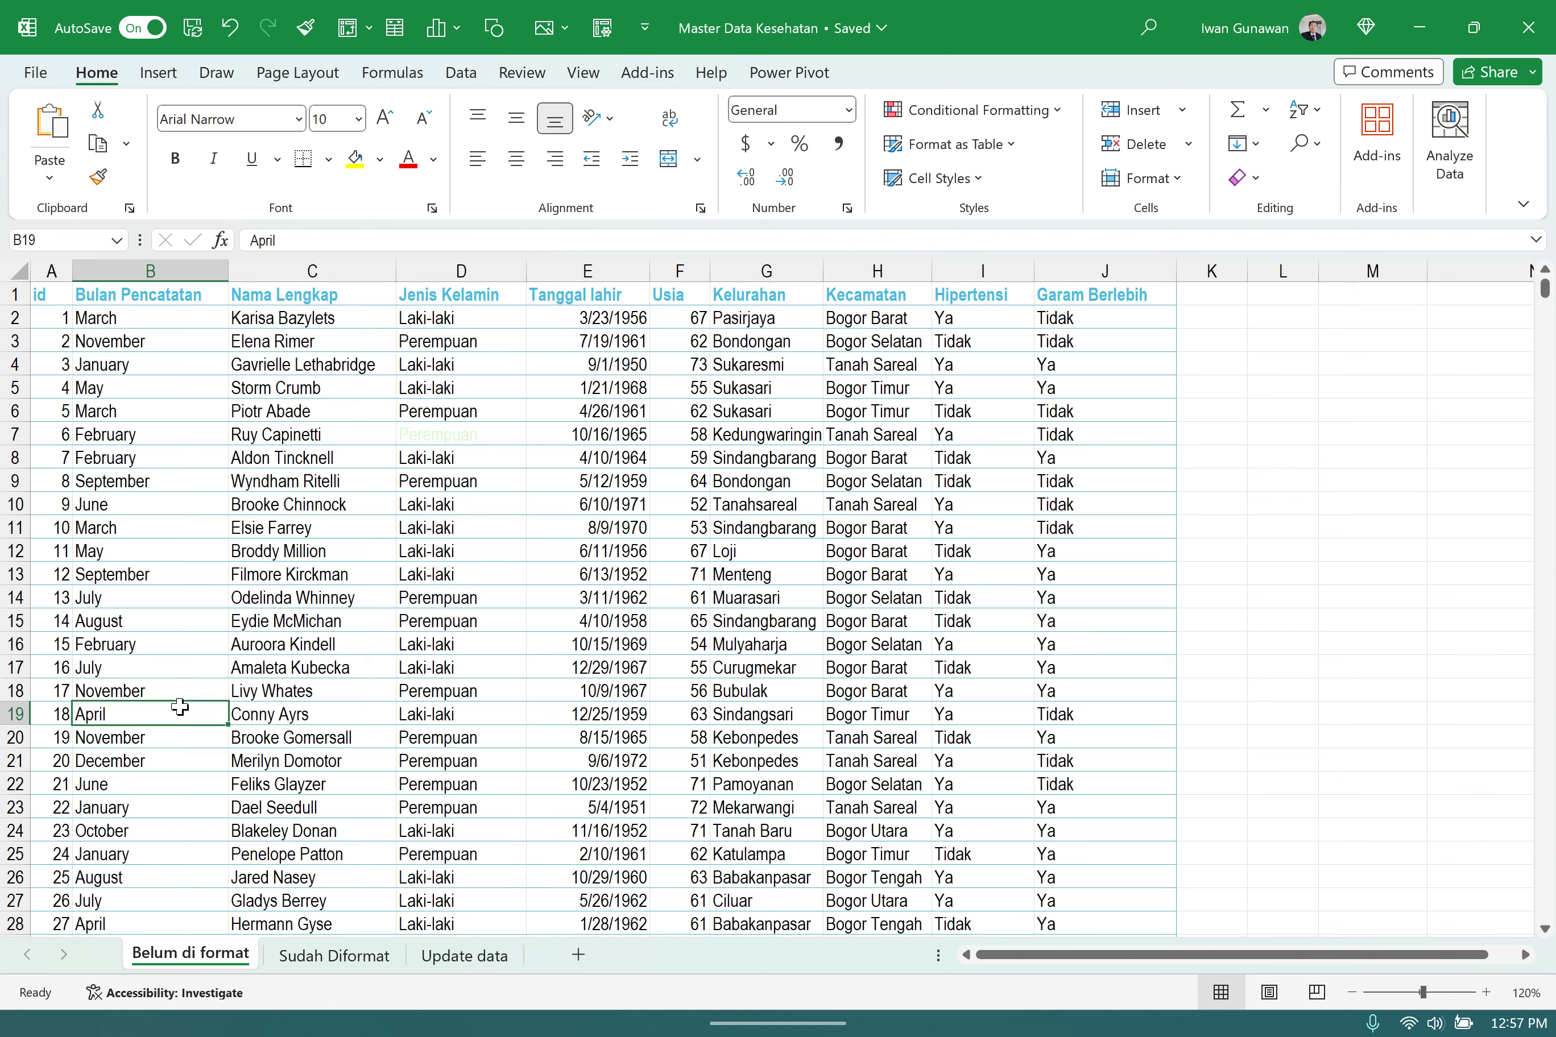
pyautogui.click(161, 75)
pyautogui.click(208, 127)
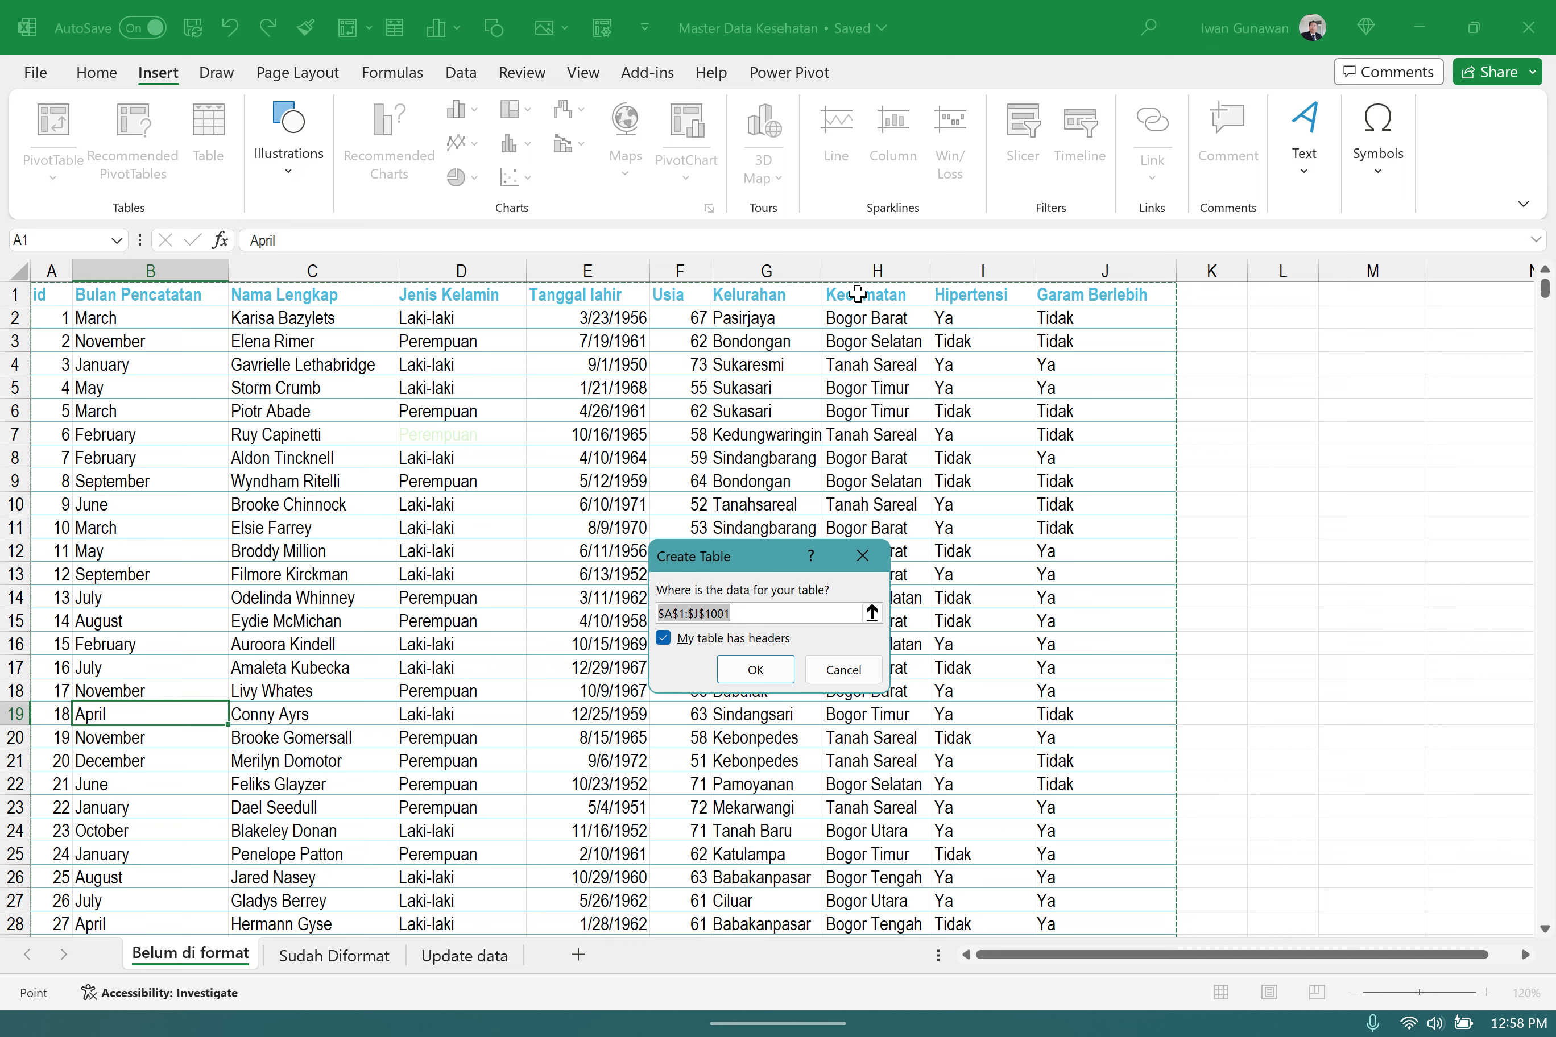
pyautogui.click(664, 638)
pyautogui.click(663, 639)
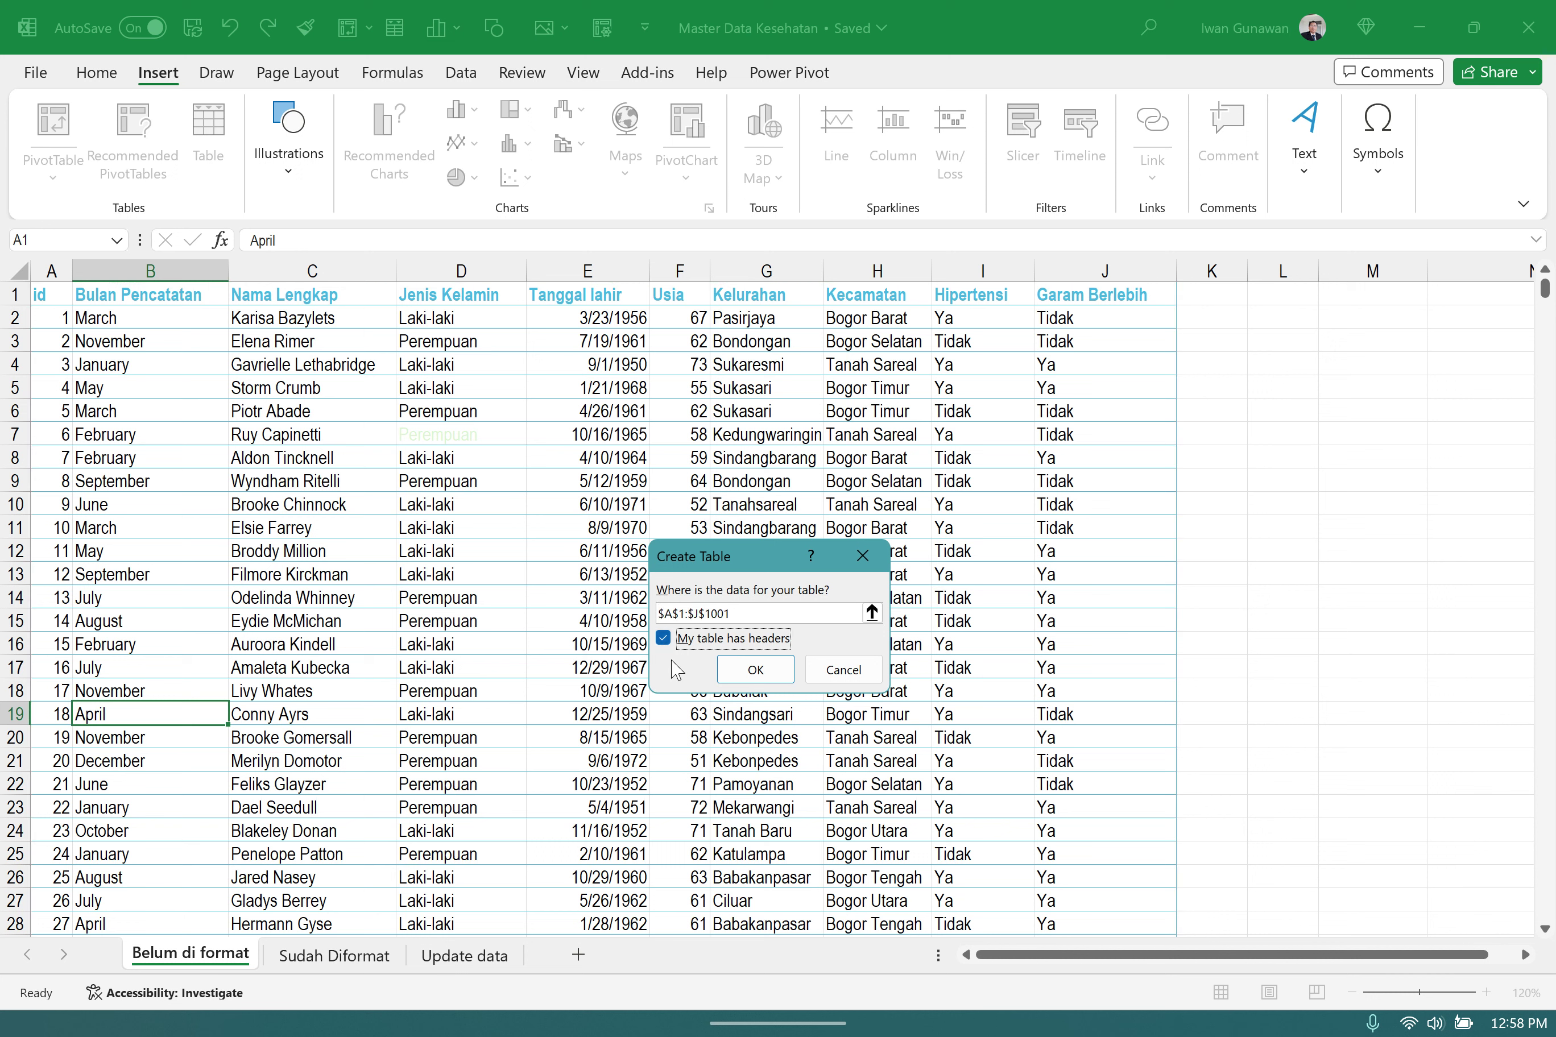
pyautogui.click(842, 670)
# - Convert the data range A1:J1001 on the "Belum di format" sheet into a table with headers
pyautogui.click(359, 521)
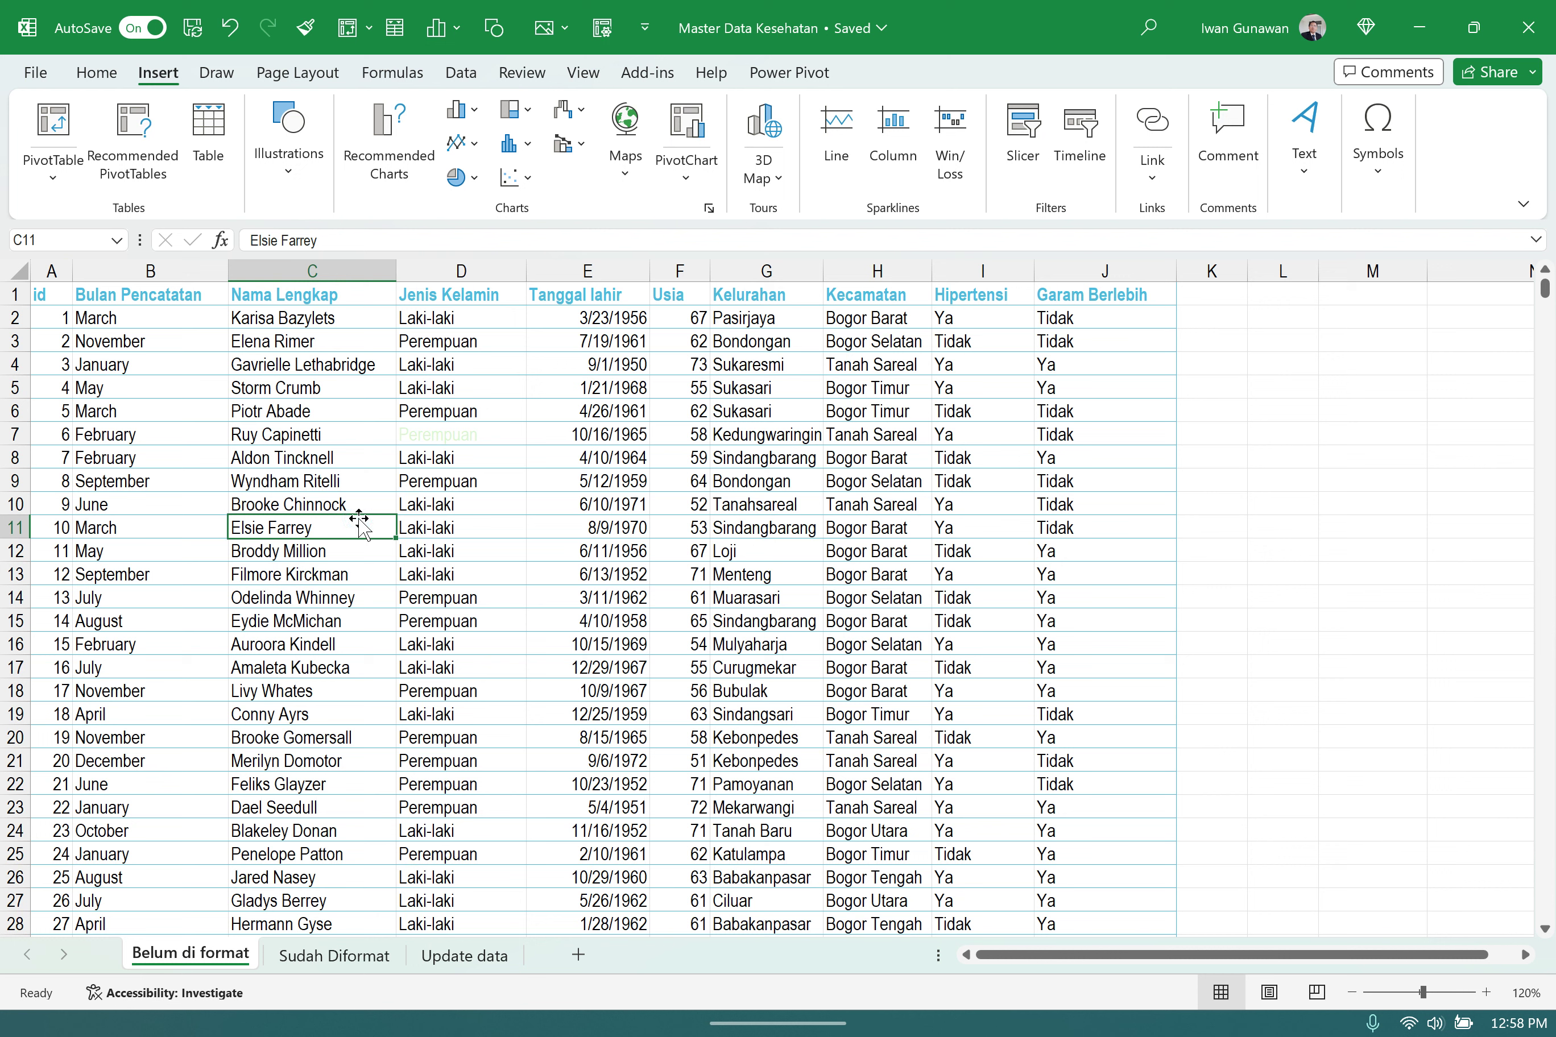
pyautogui.write('t')
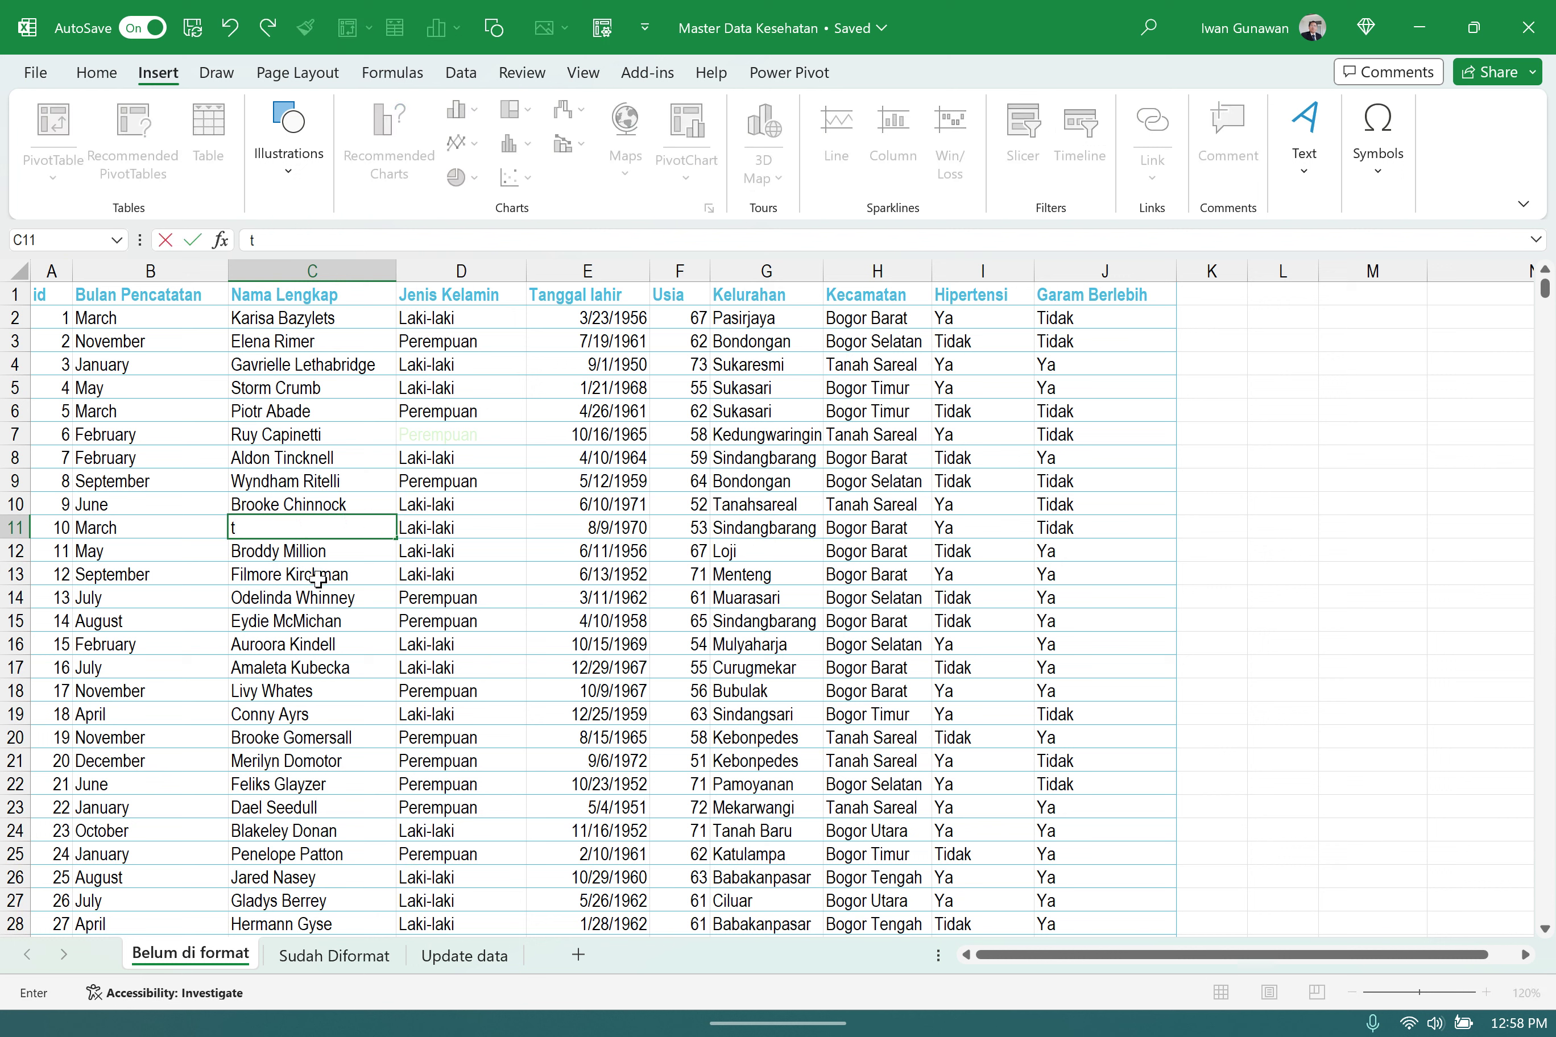
pyautogui.press('Escape')
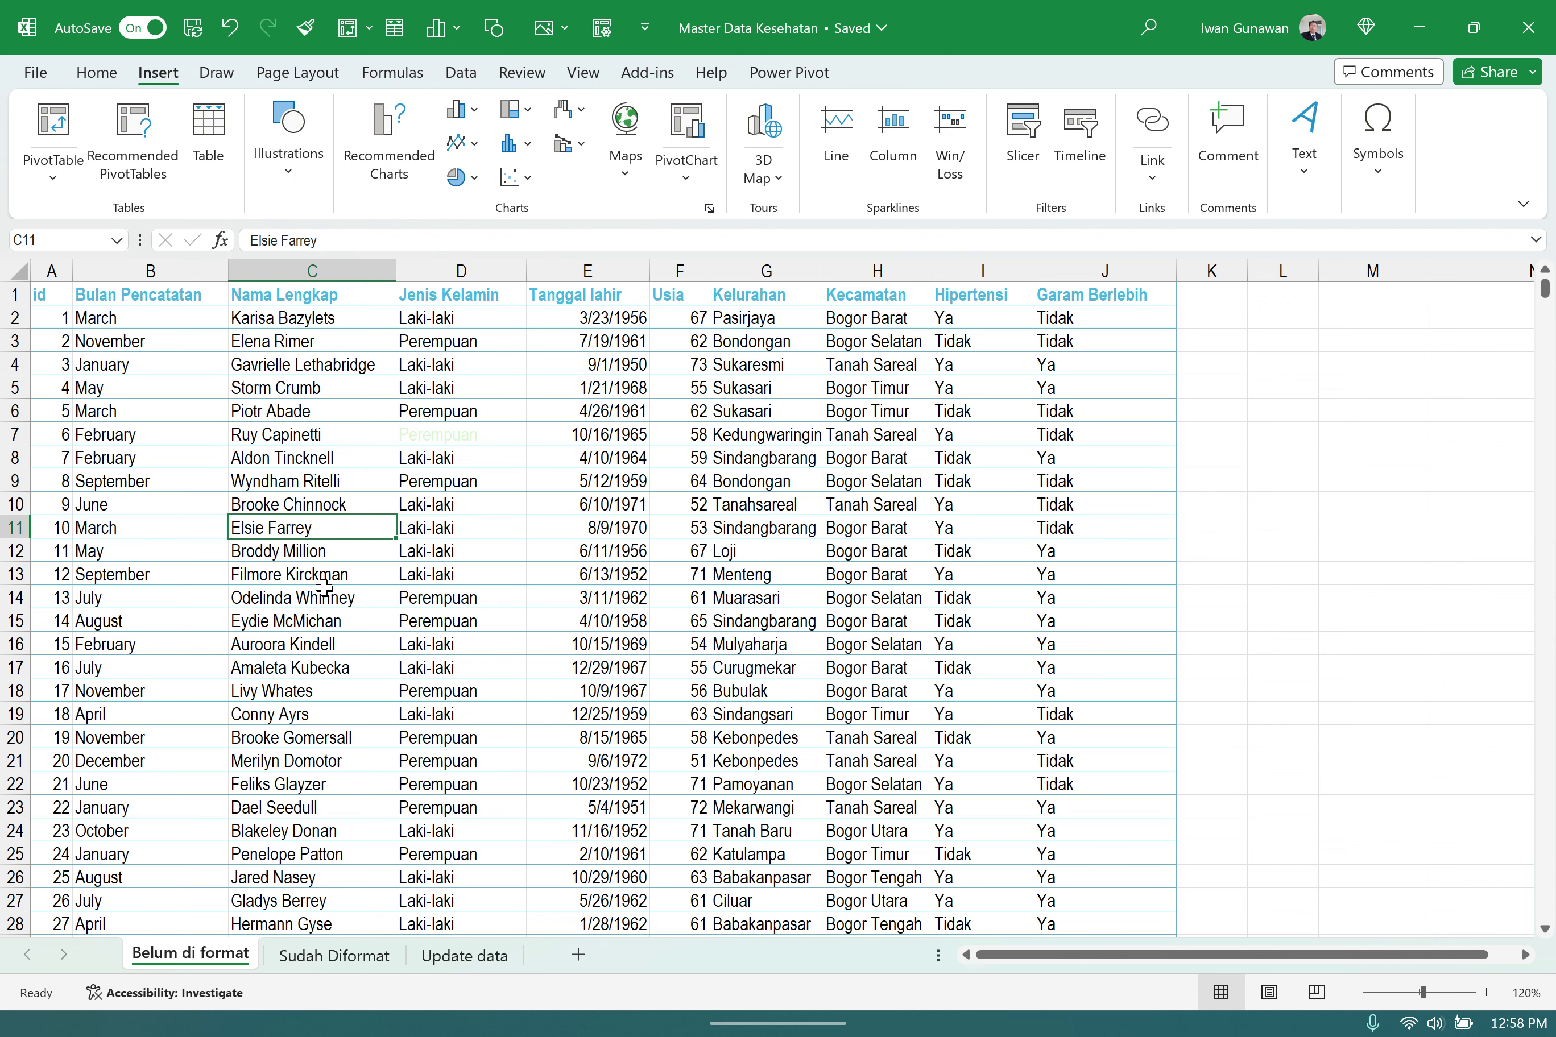
pyautogui.hotkey('ctrl', 't')
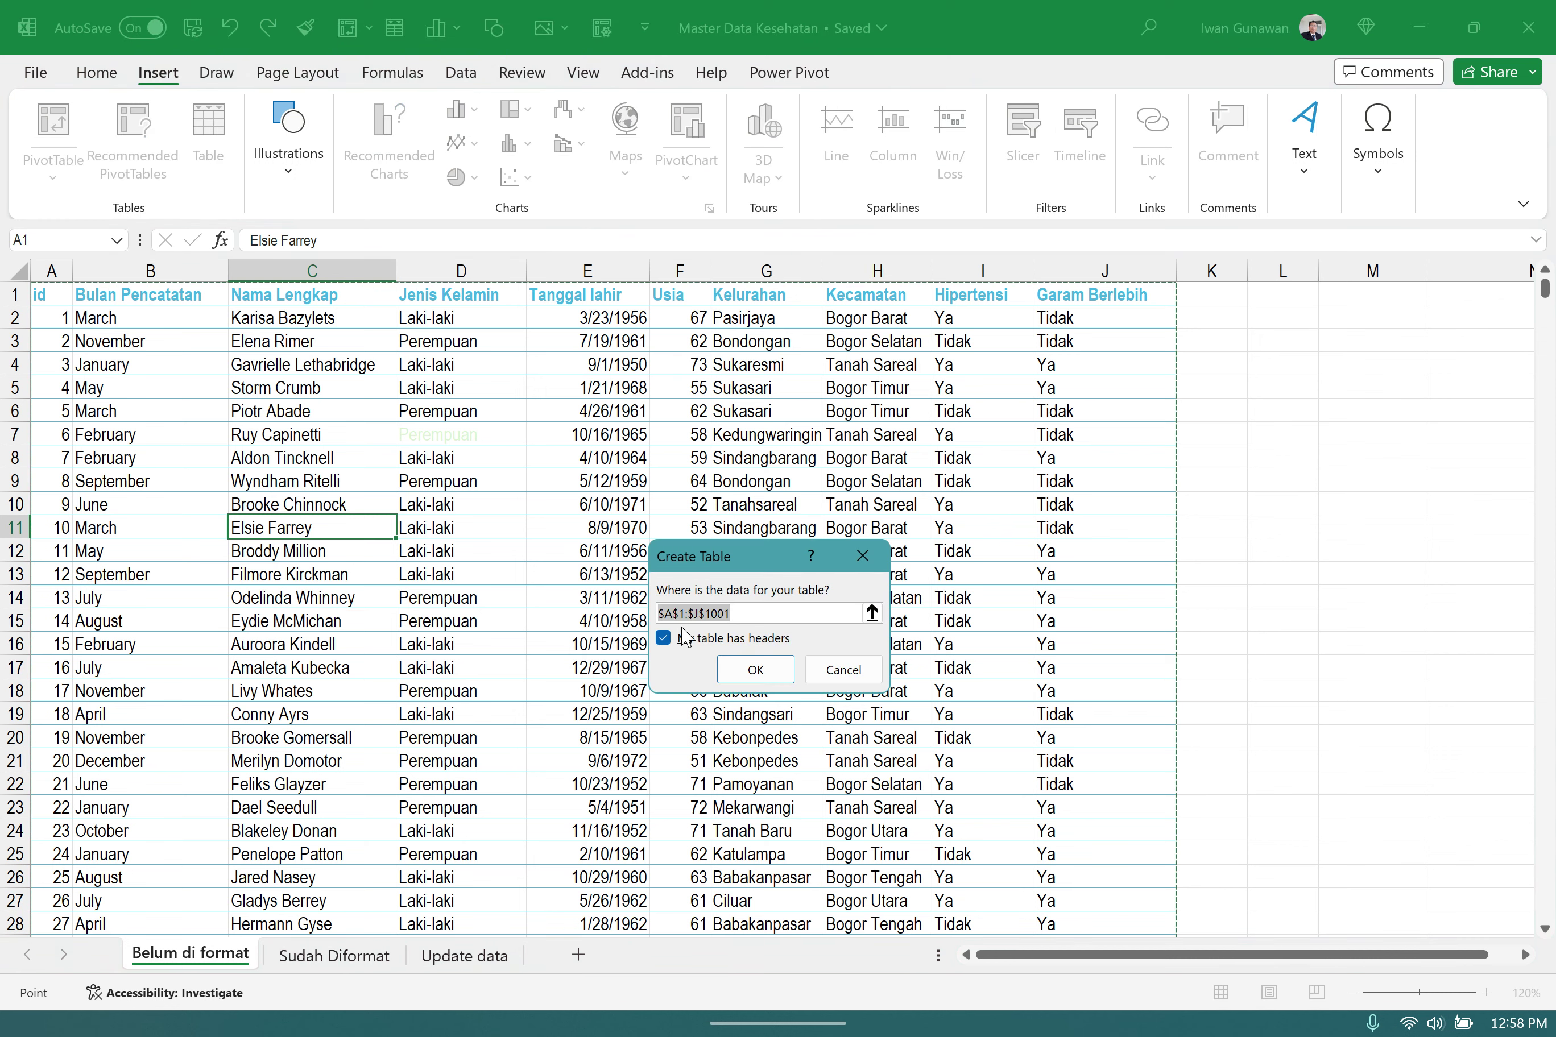
pyautogui.click(755, 672)
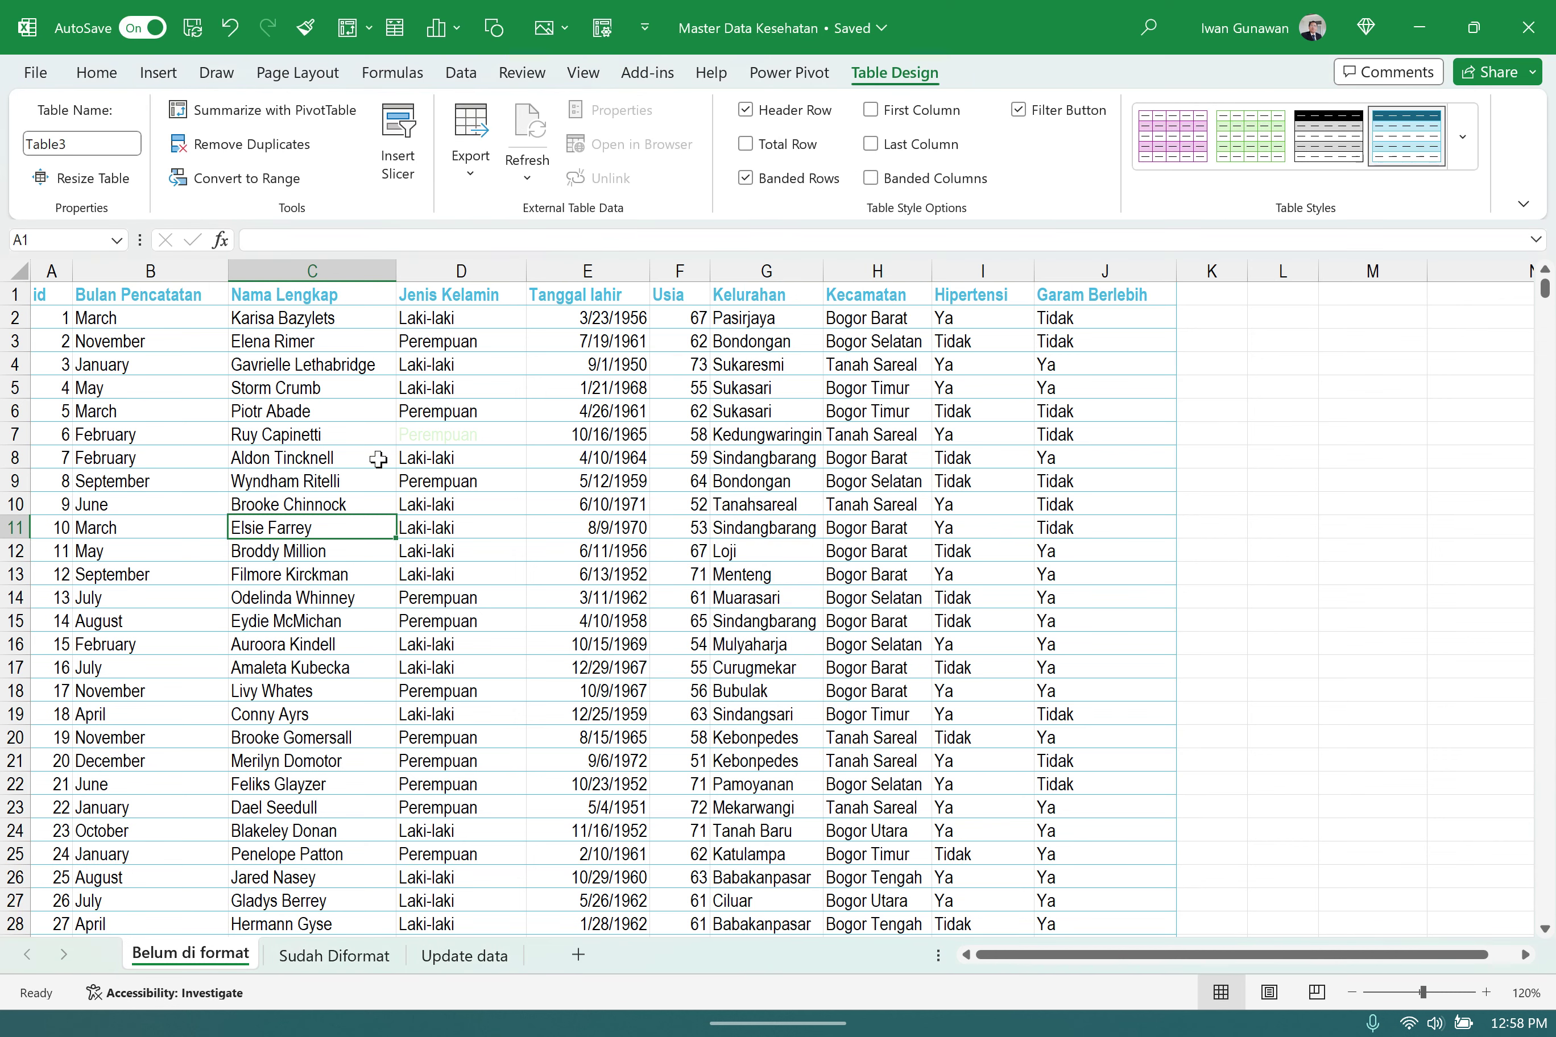
pyautogui.click(124, 365)
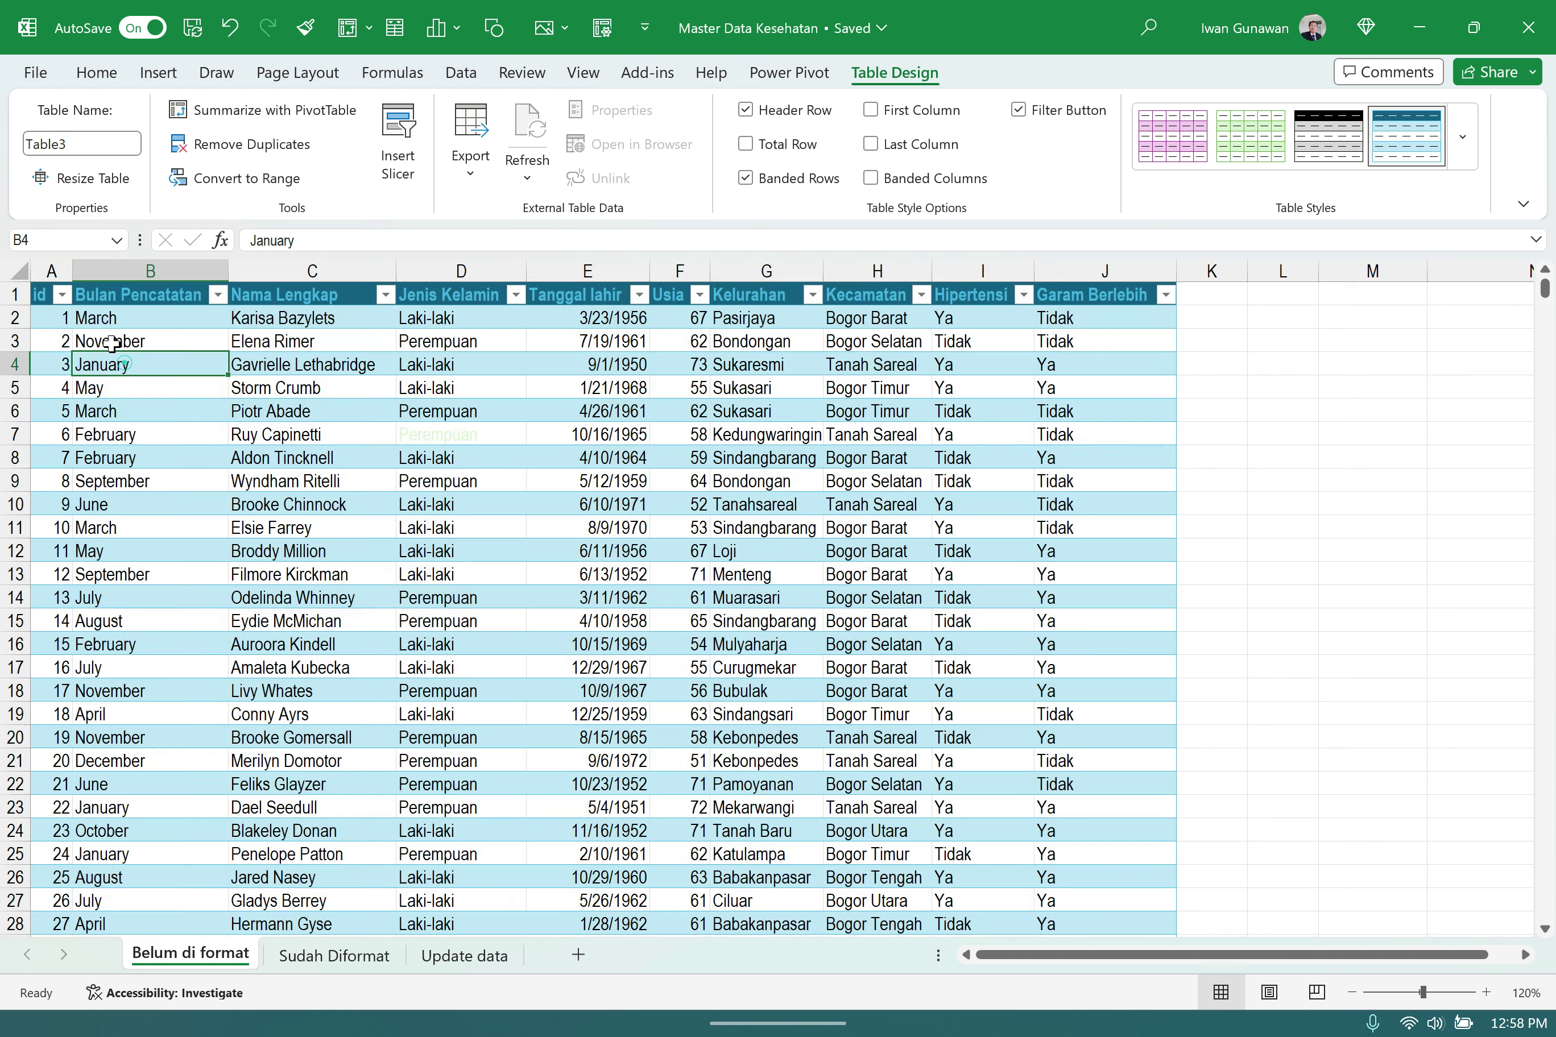
# - Set the font color of the table's header row A1:J1 to white
pyautogui.moveTo(47, 294); pyautogui.dragTo(1125, 295)
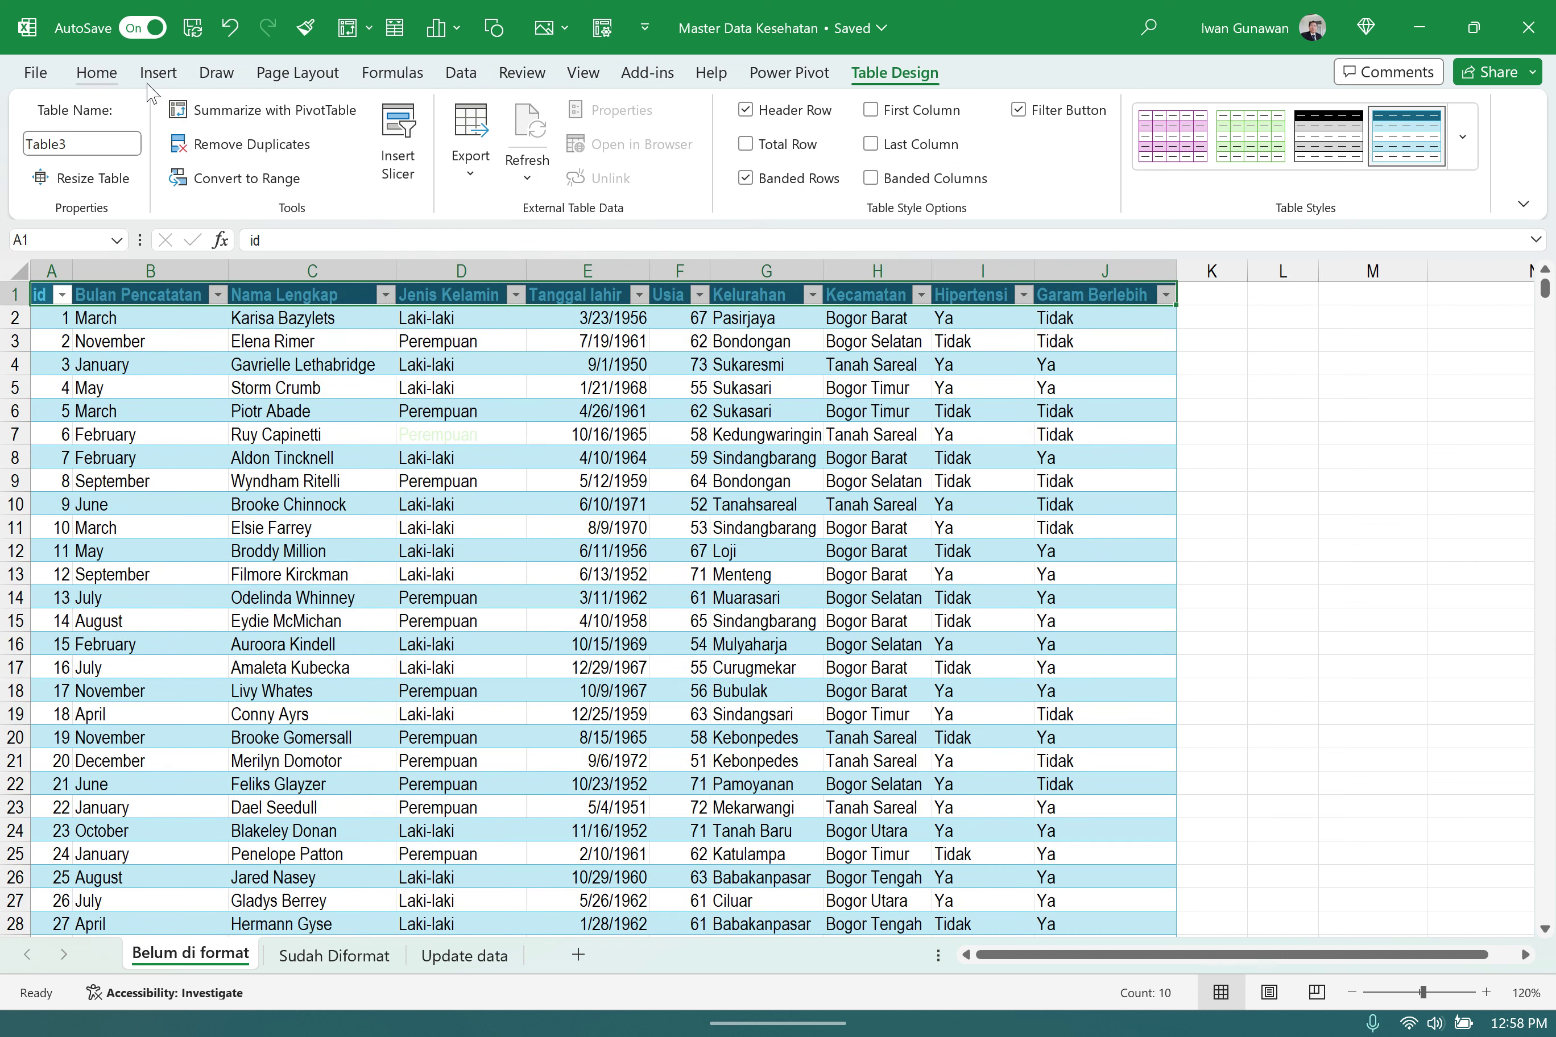
pyautogui.click(96, 72)
pyautogui.click(433, 159)
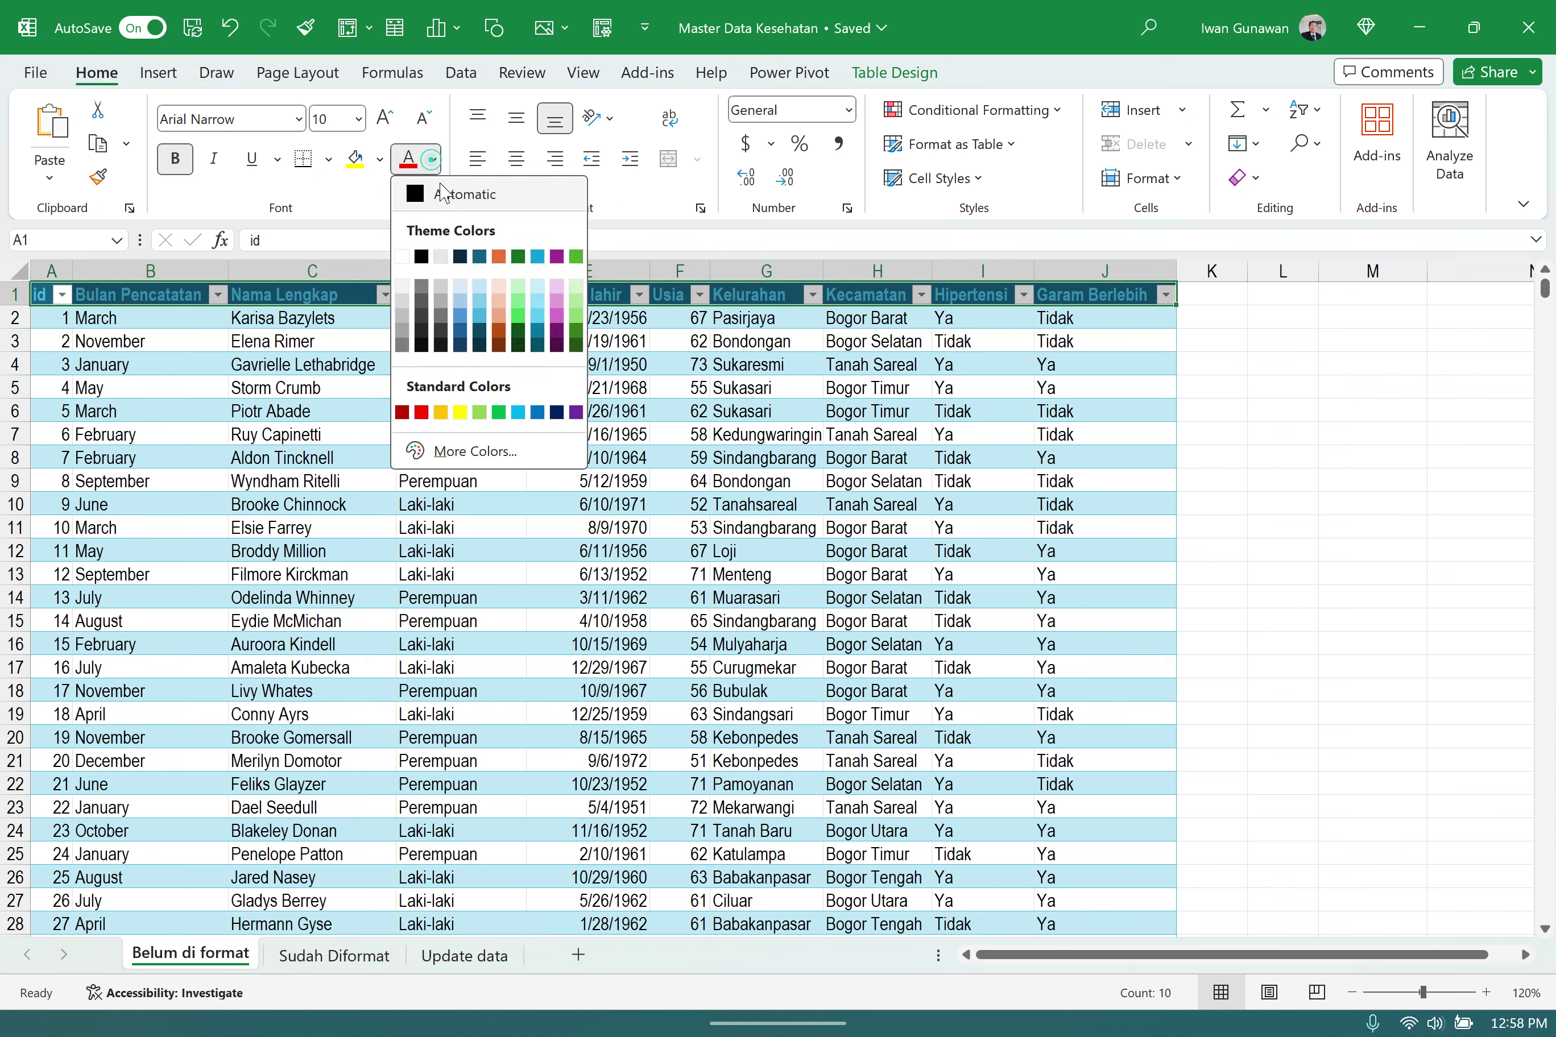
pyautogui.click(284, 474)
pyautogui.click(284, 478)
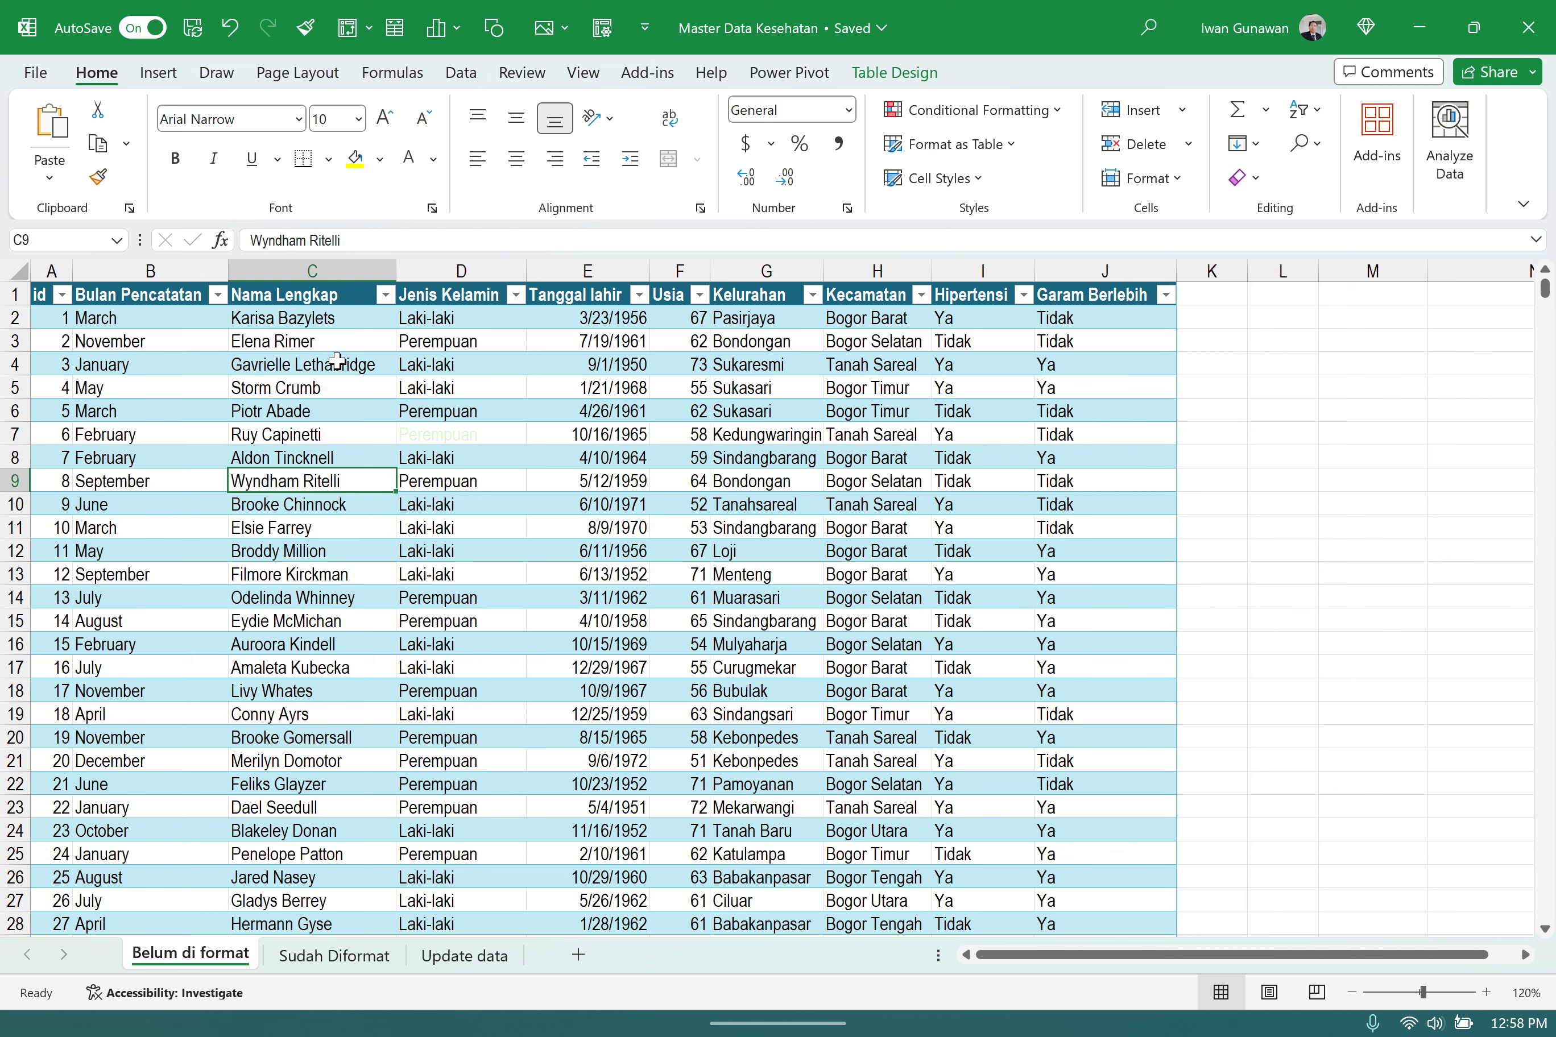
# - Inspect the id column's filter options and check the table's extent from its last row back to the header
pyautogui.click(62, 296)
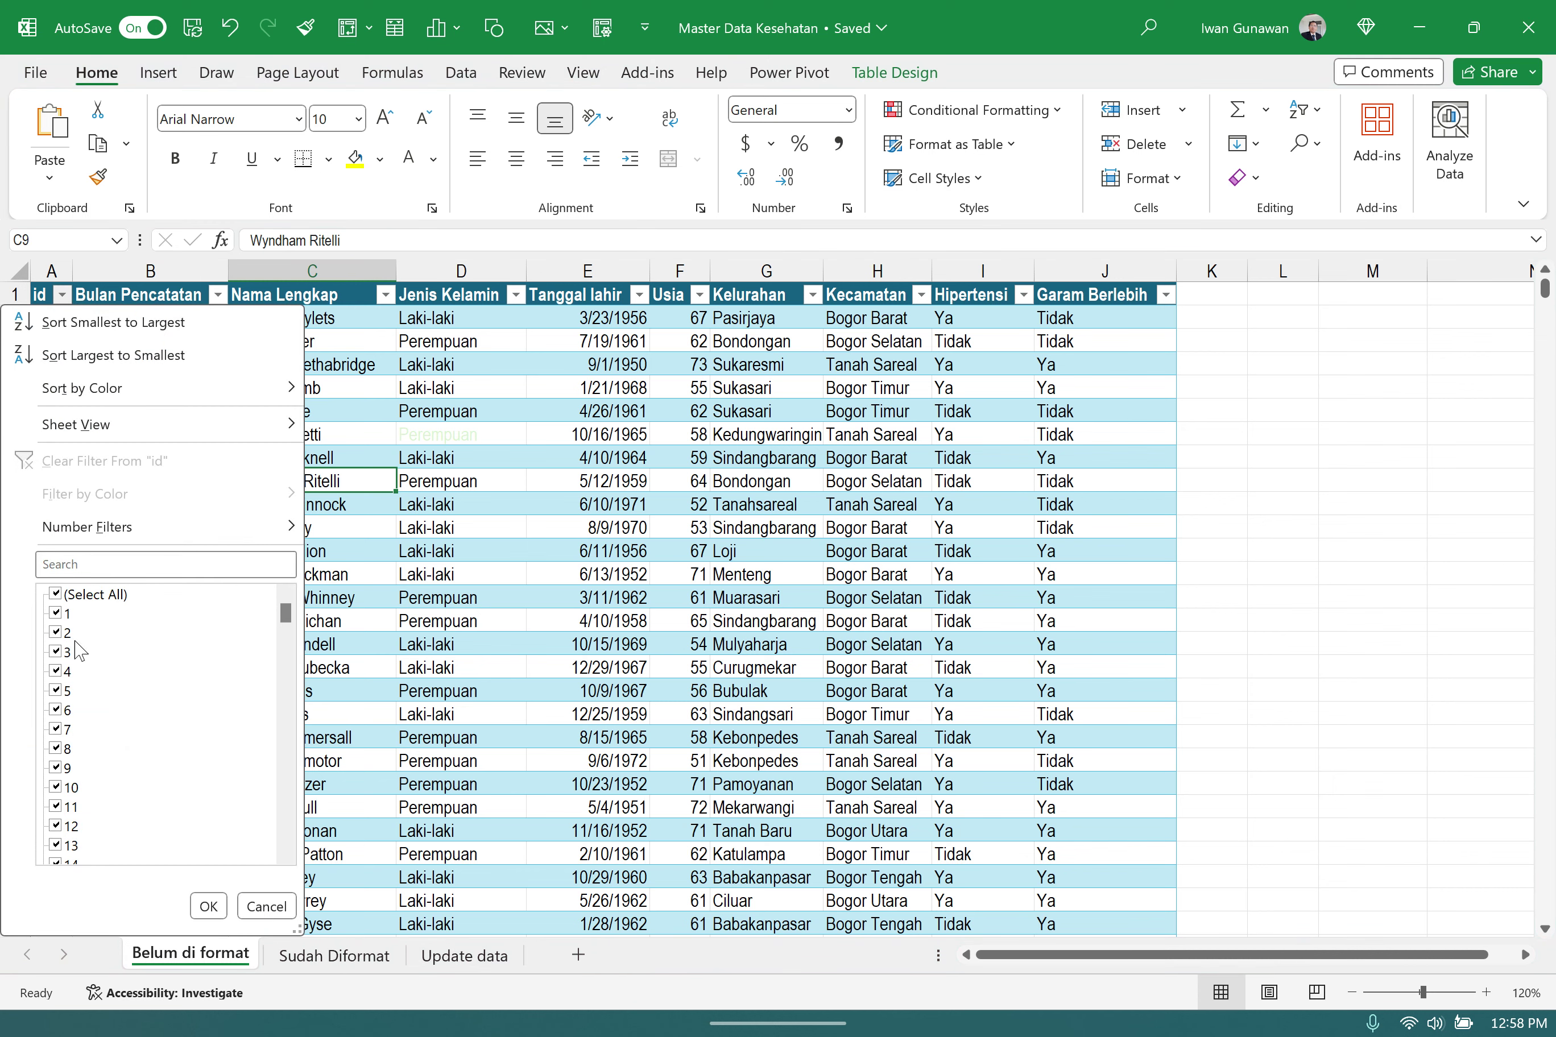
pyautogui.click(266, 907)
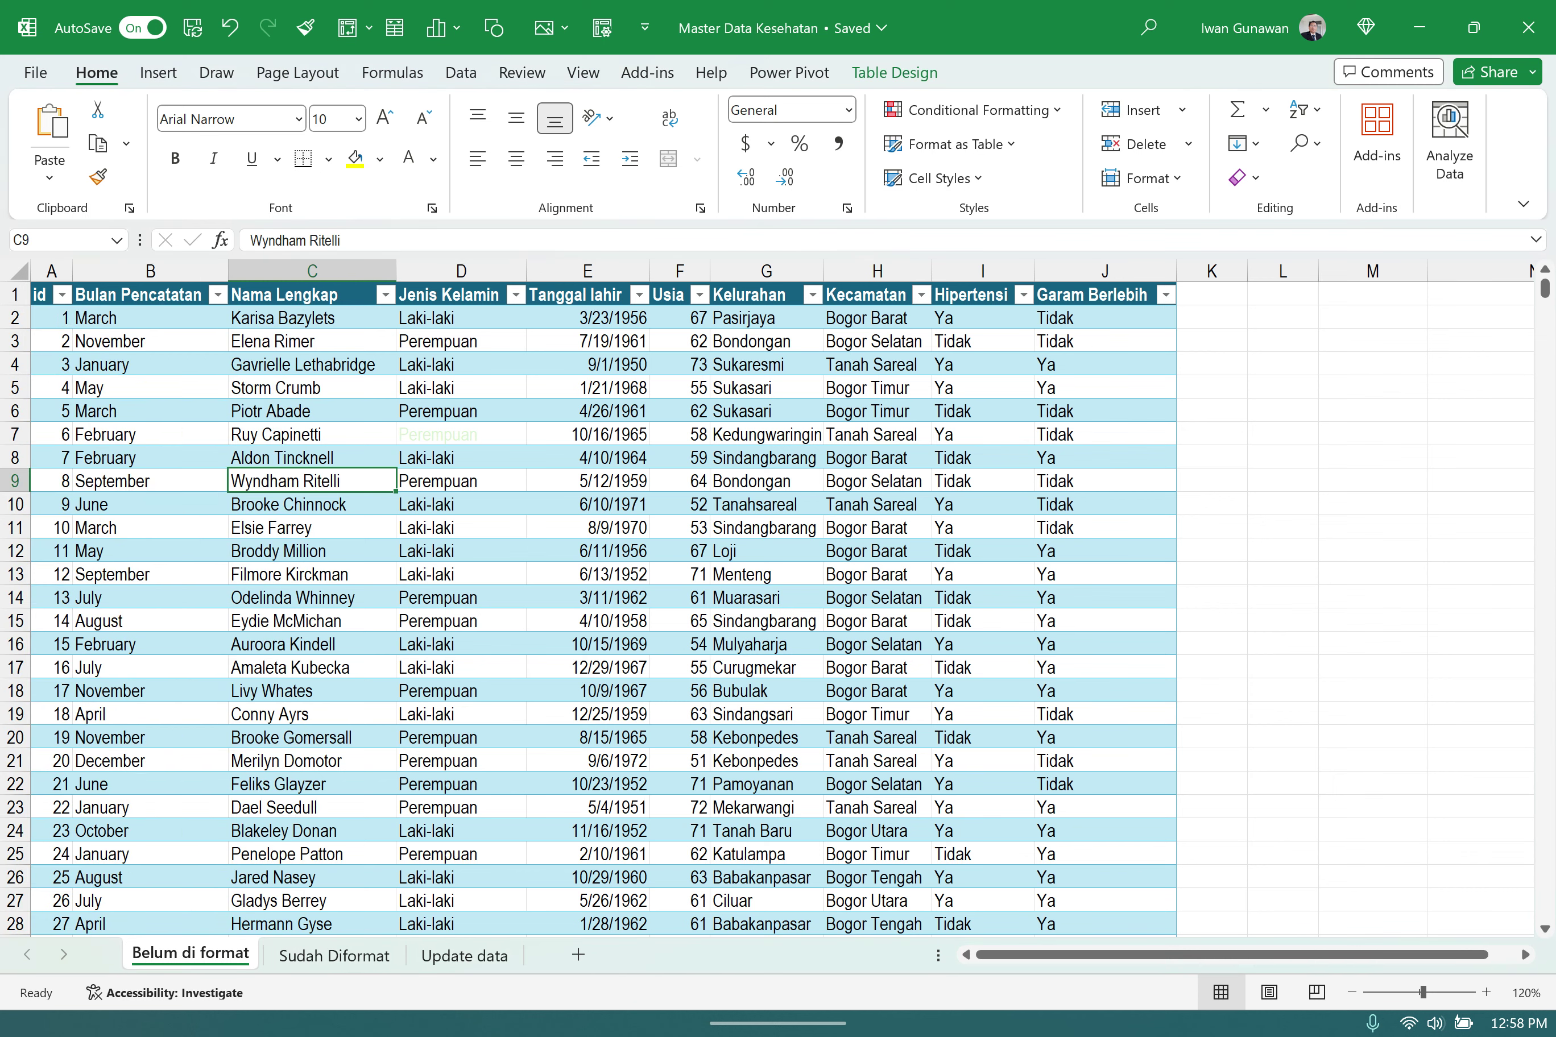
pyautogui.click(79, 434)
pyautogui.click(60, 434)
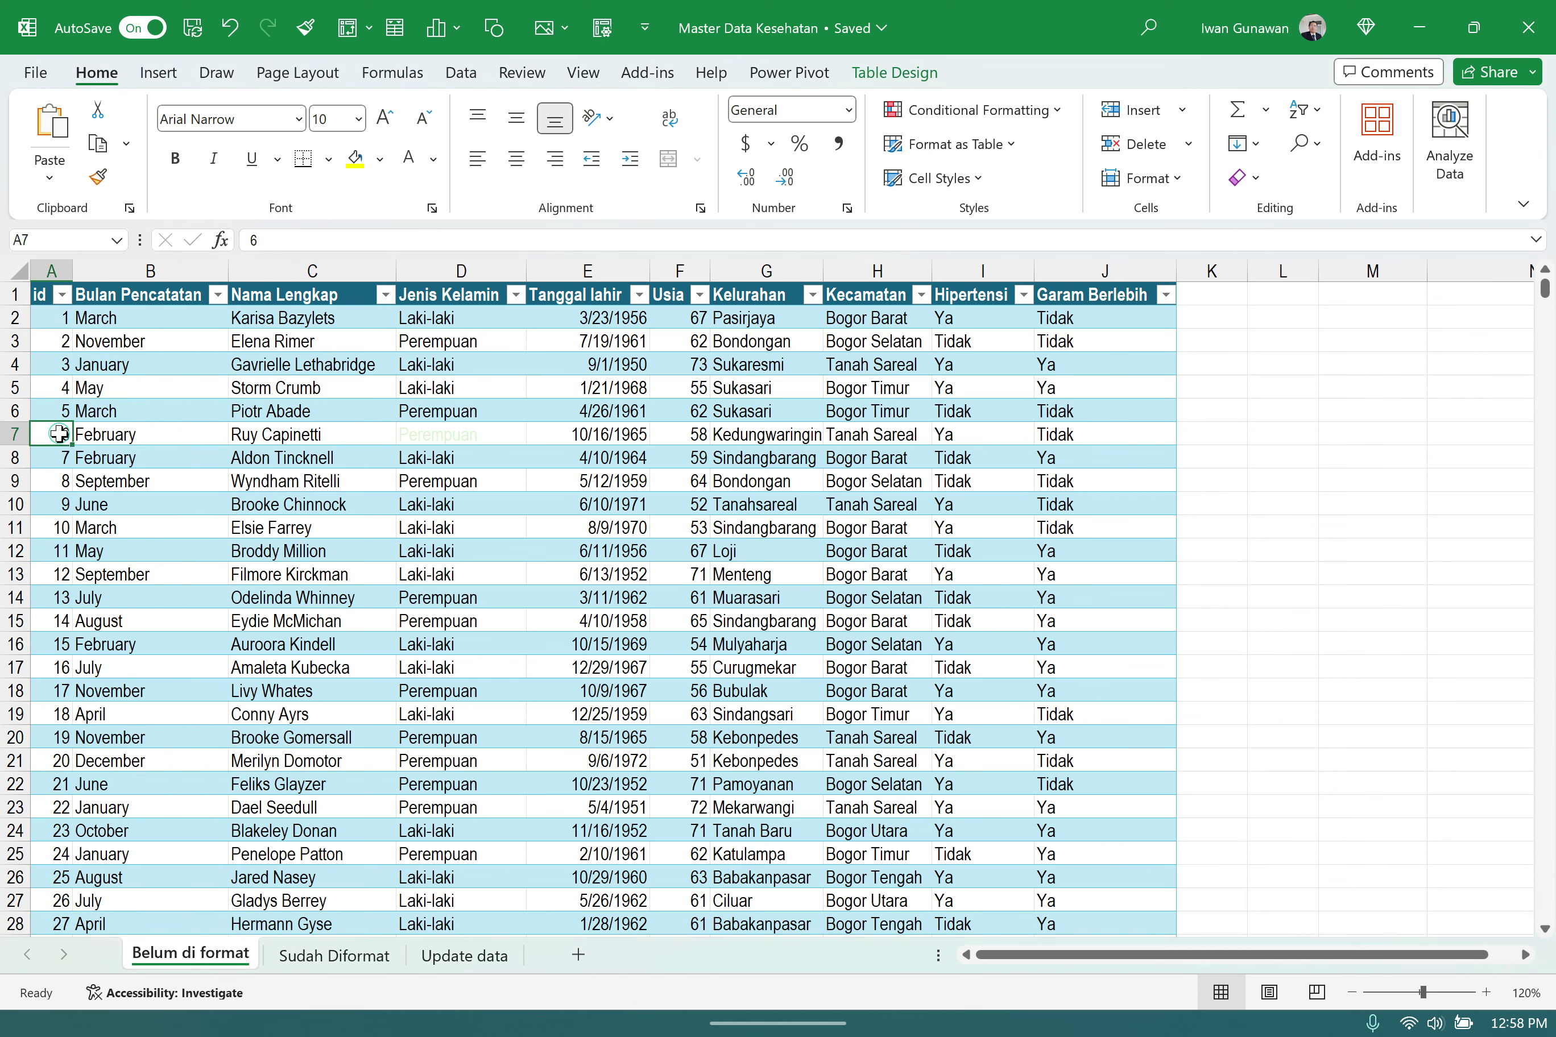
pyautogui.hotkey('ctrl', 'Down')
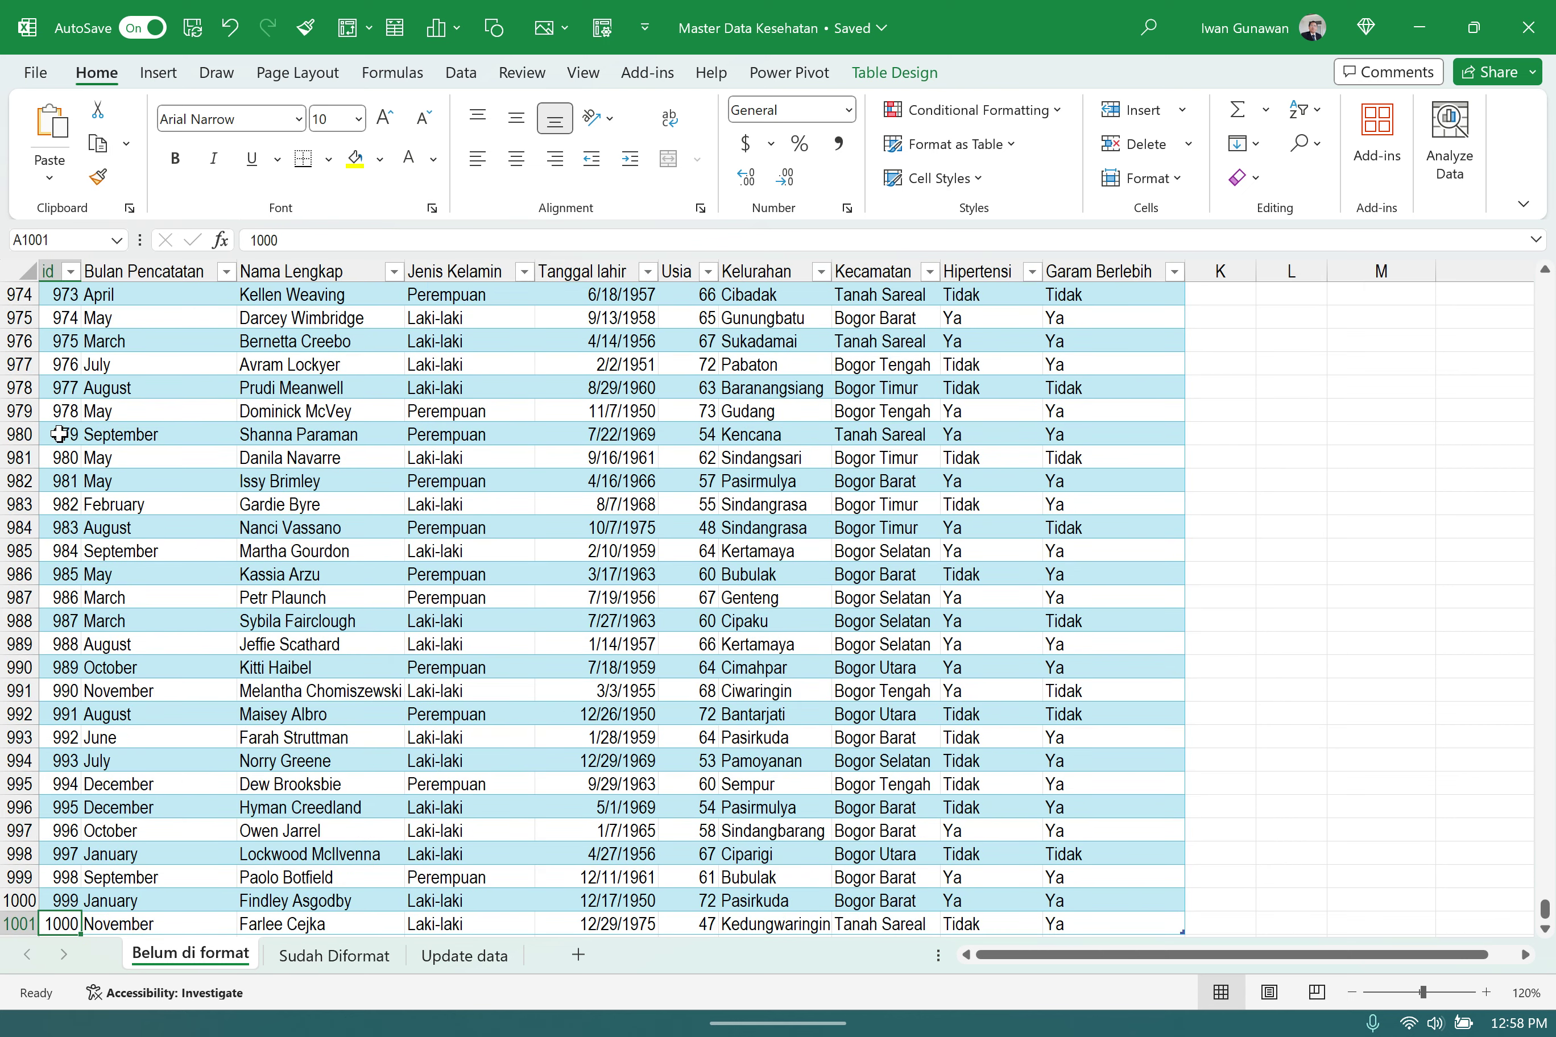
pyautogui.hotkey('ctrl', 'Up')
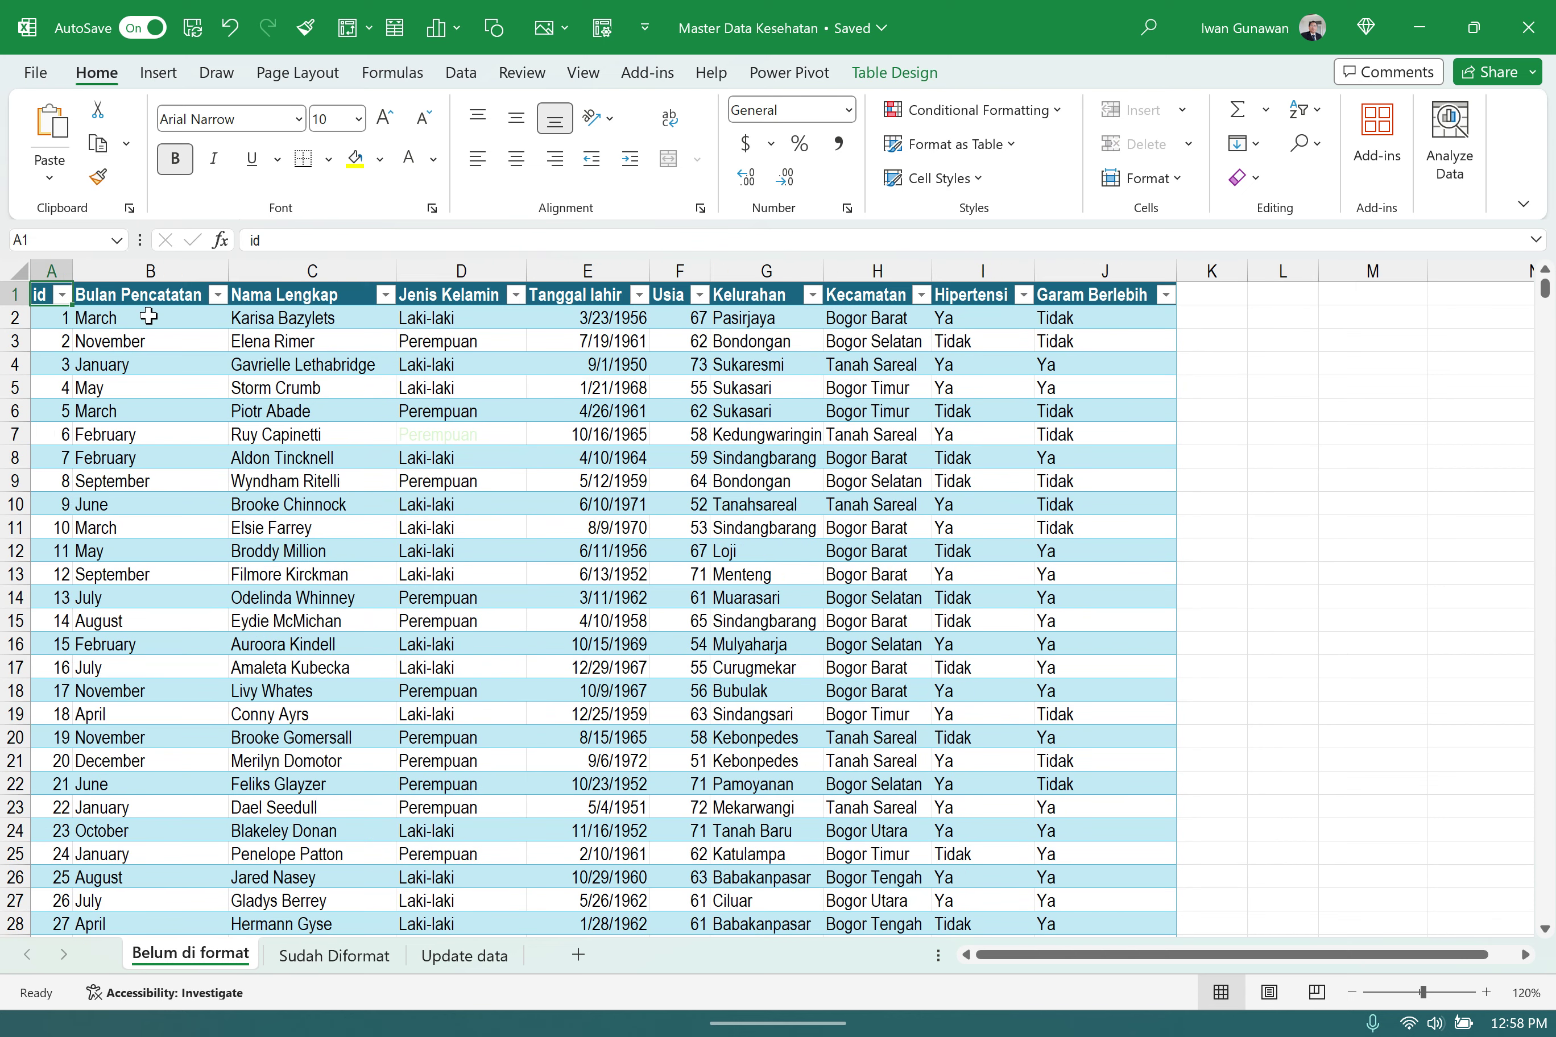
pyautogui.click(204, 428)
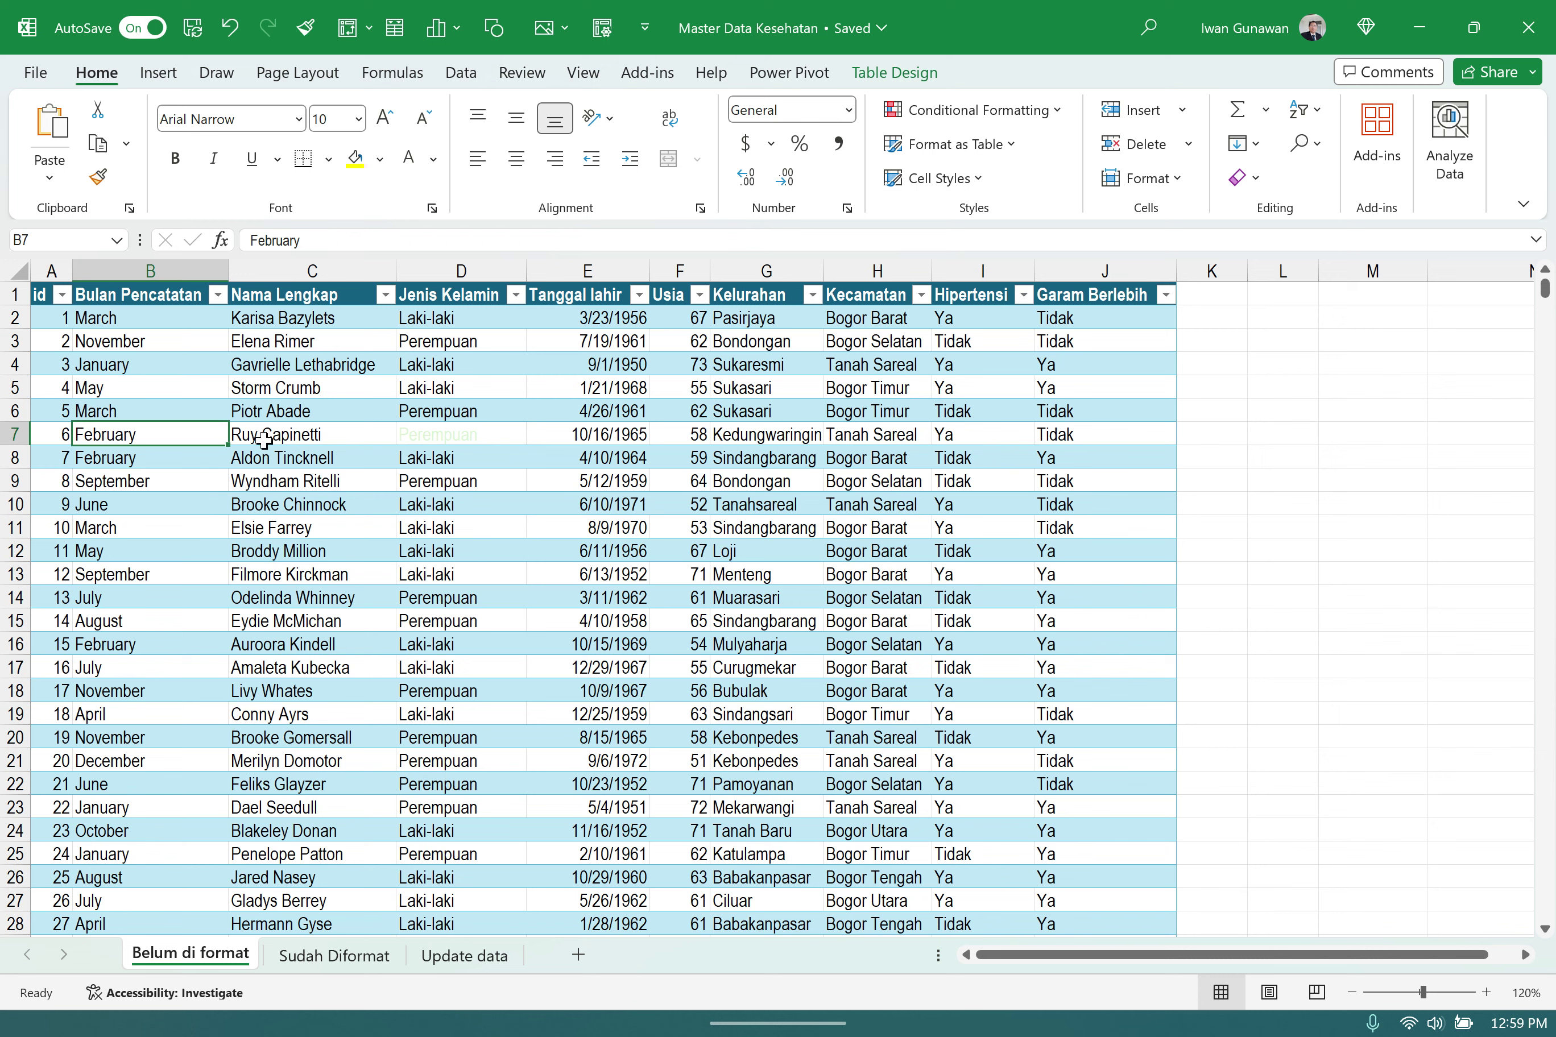
# - Rename the table to Data_Kesehatan
pyautogui.click(904, 73)
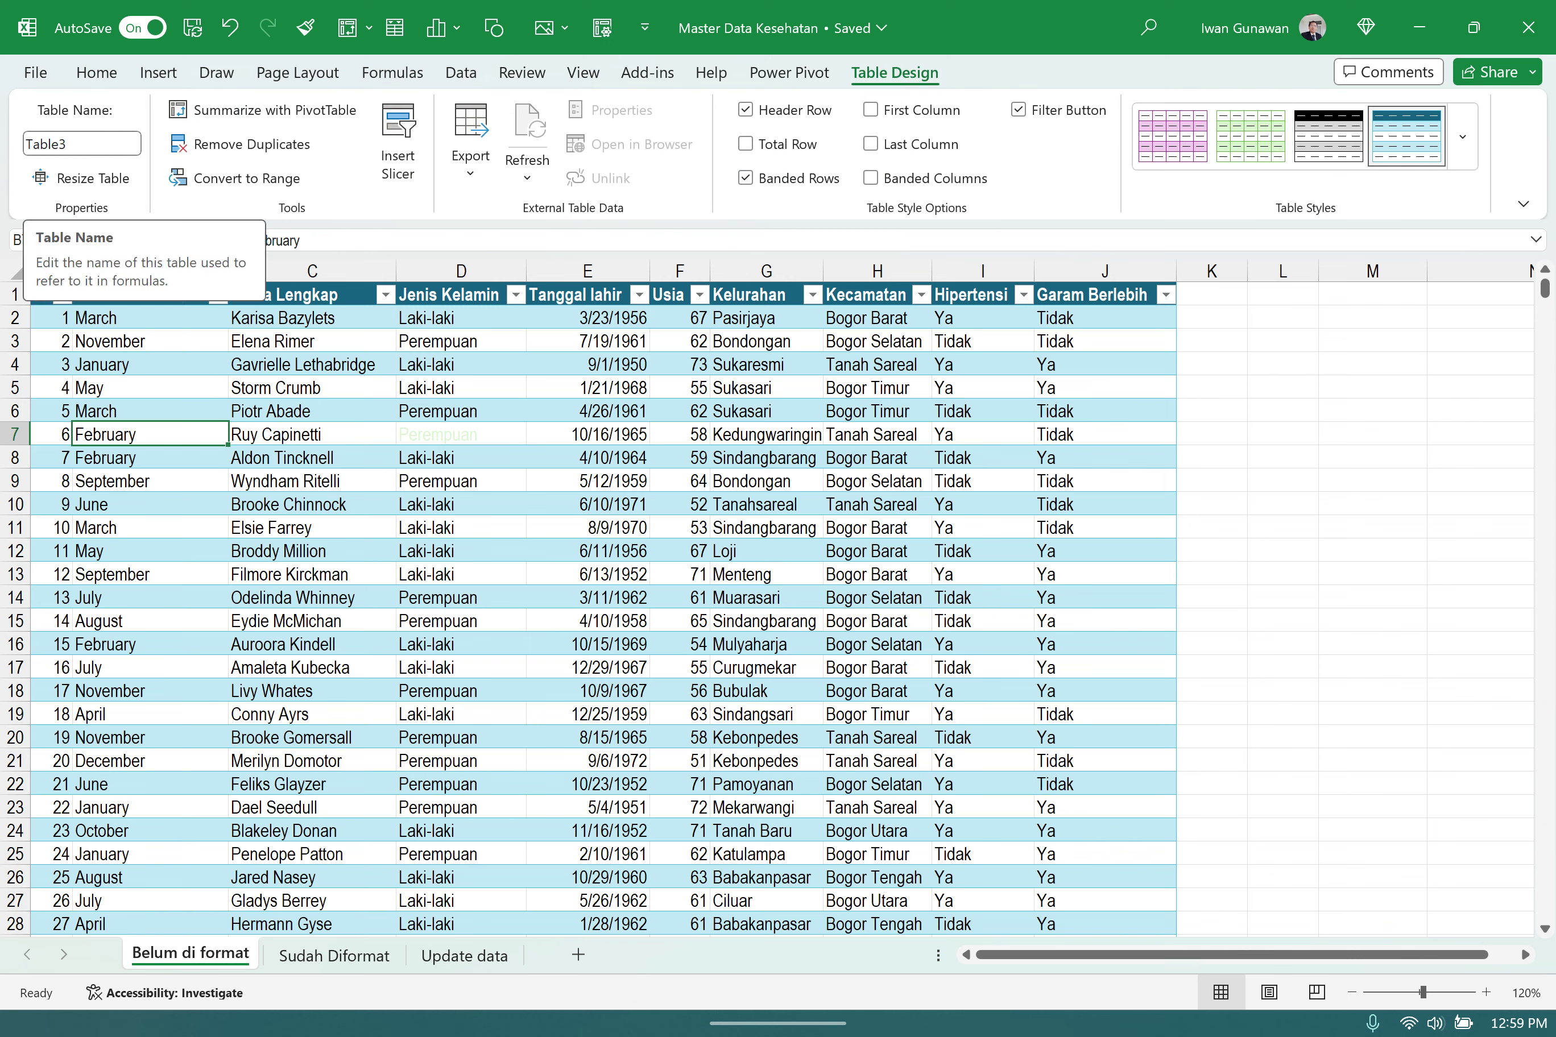
pyautogui.click(59, 143)
pyautogui.click(85, 137)
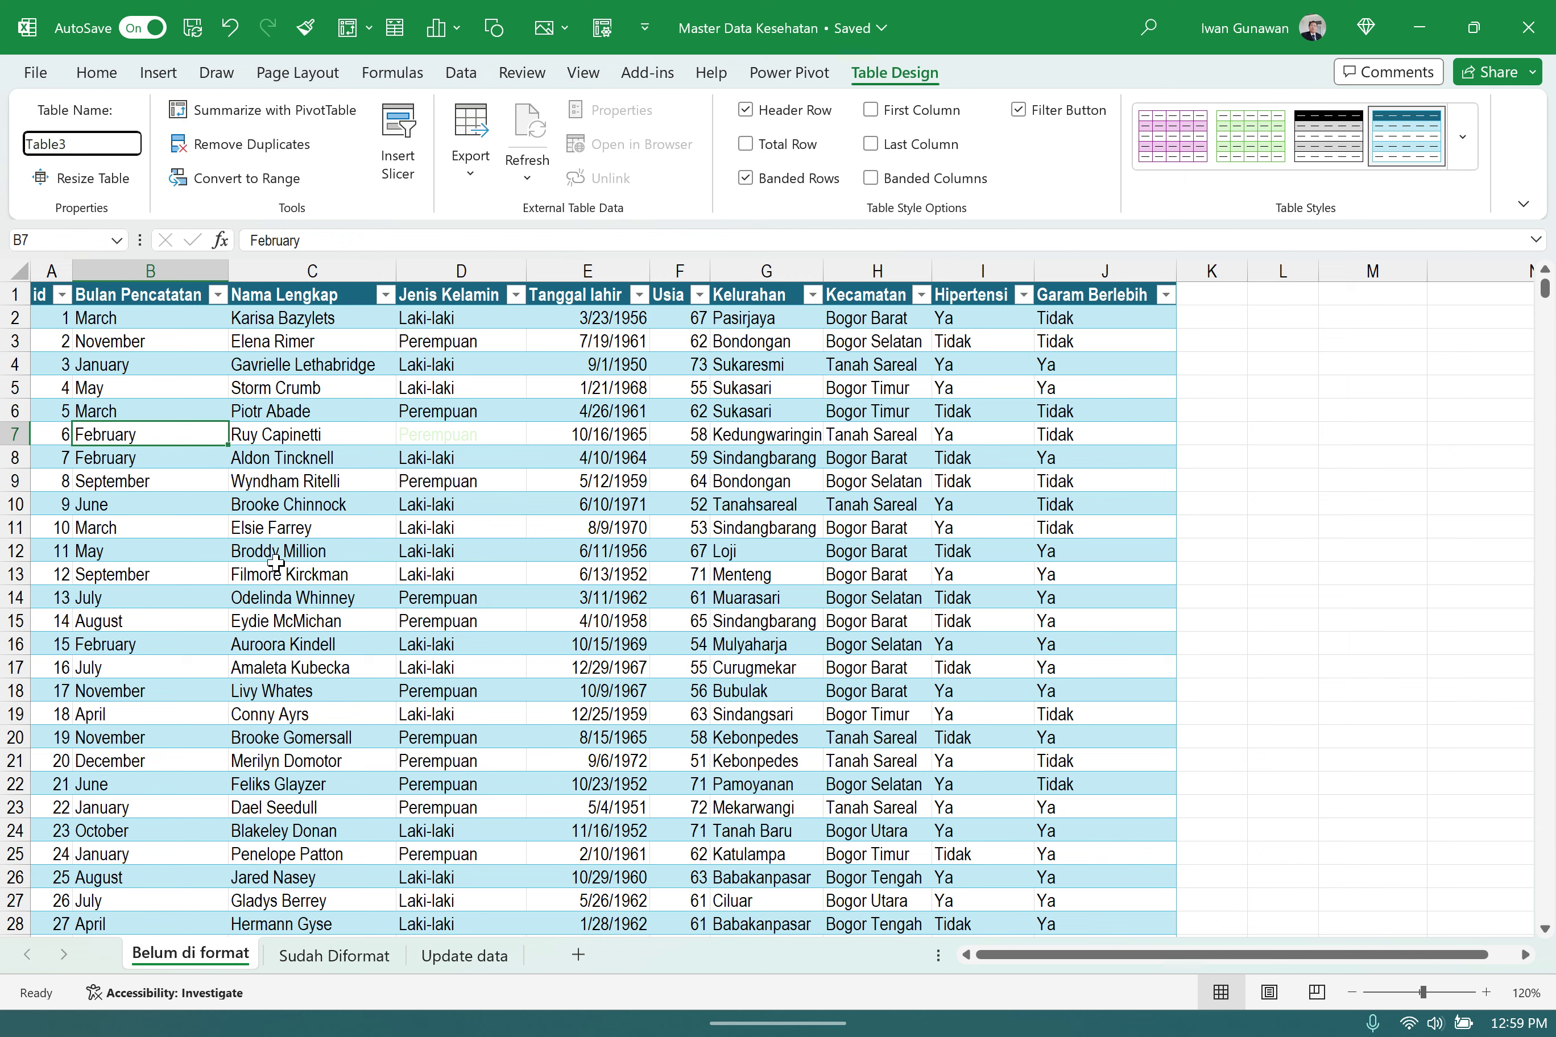
pyautogui.click(55, 144)
pyautogui.write('Data_Kesehatan')
pyautogui.press('Return')
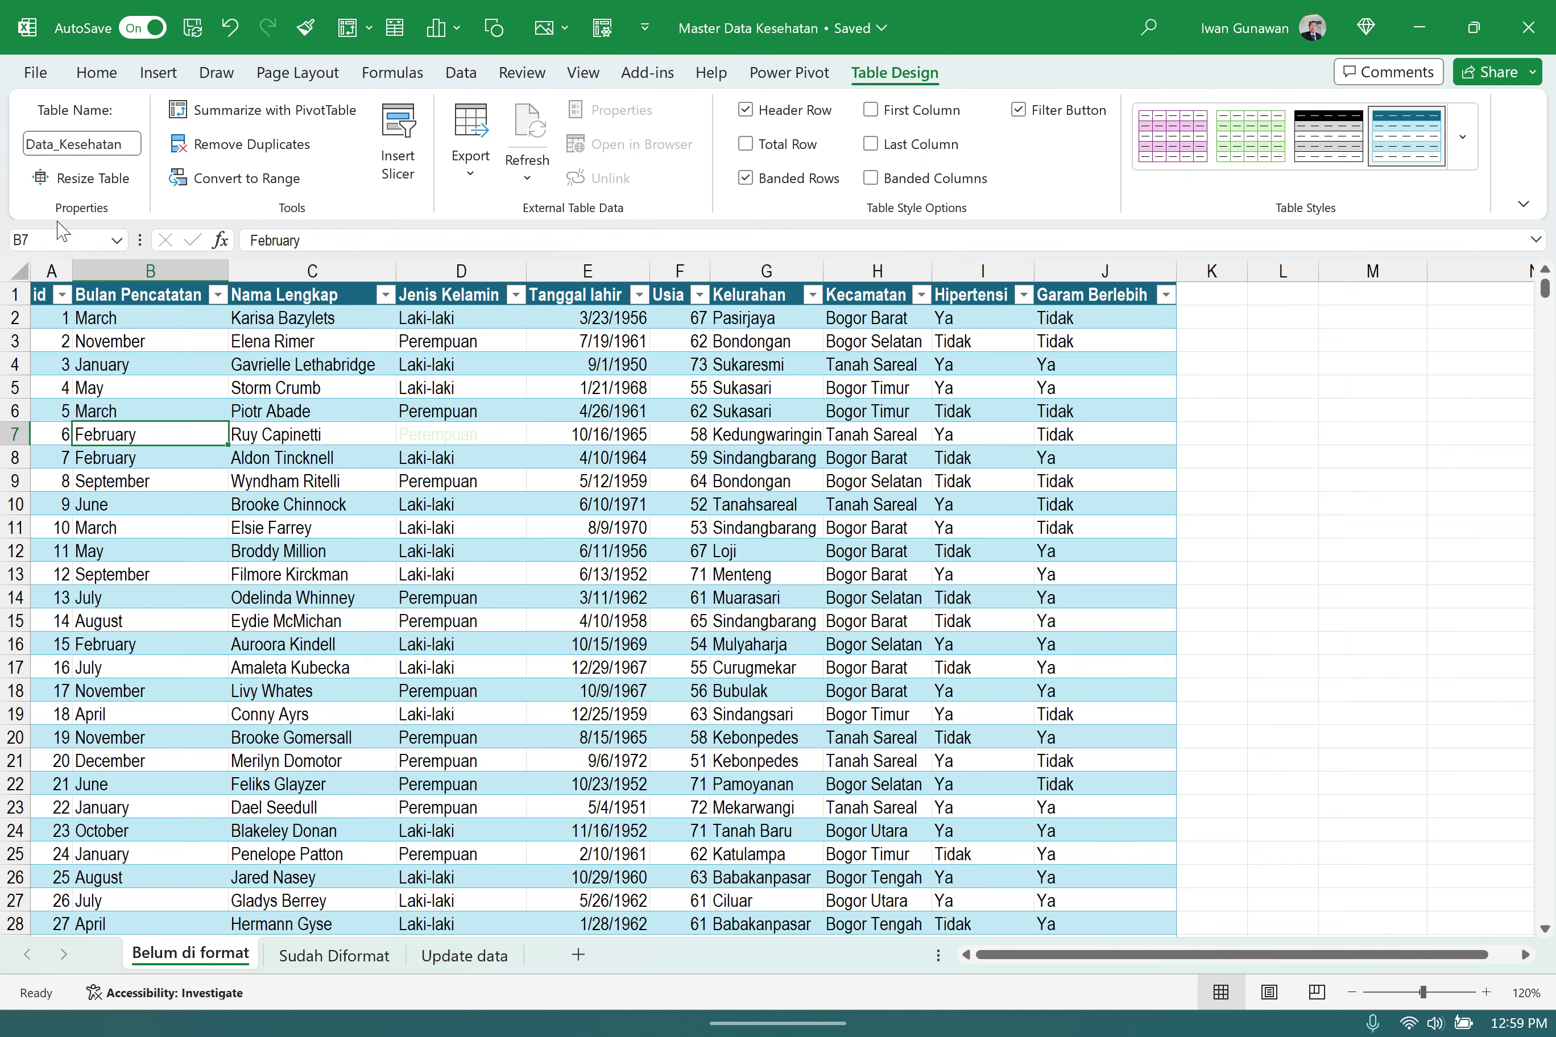
pyautogui.click(281, 486)
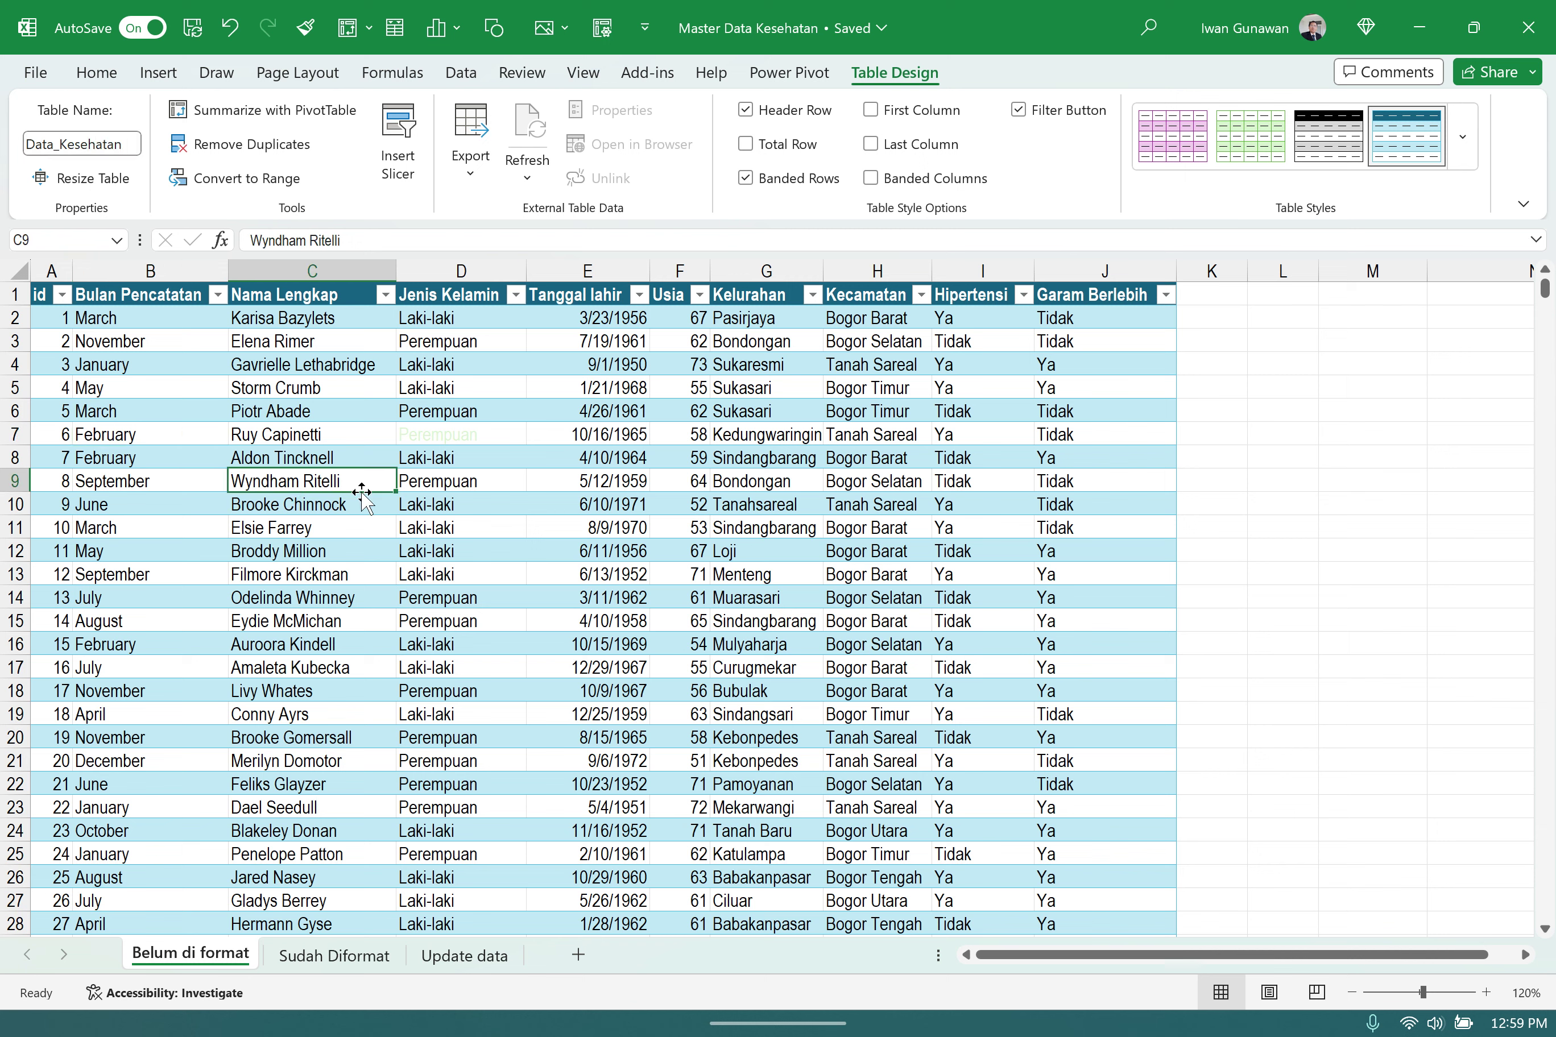
pyautogui.click(1267, 519)
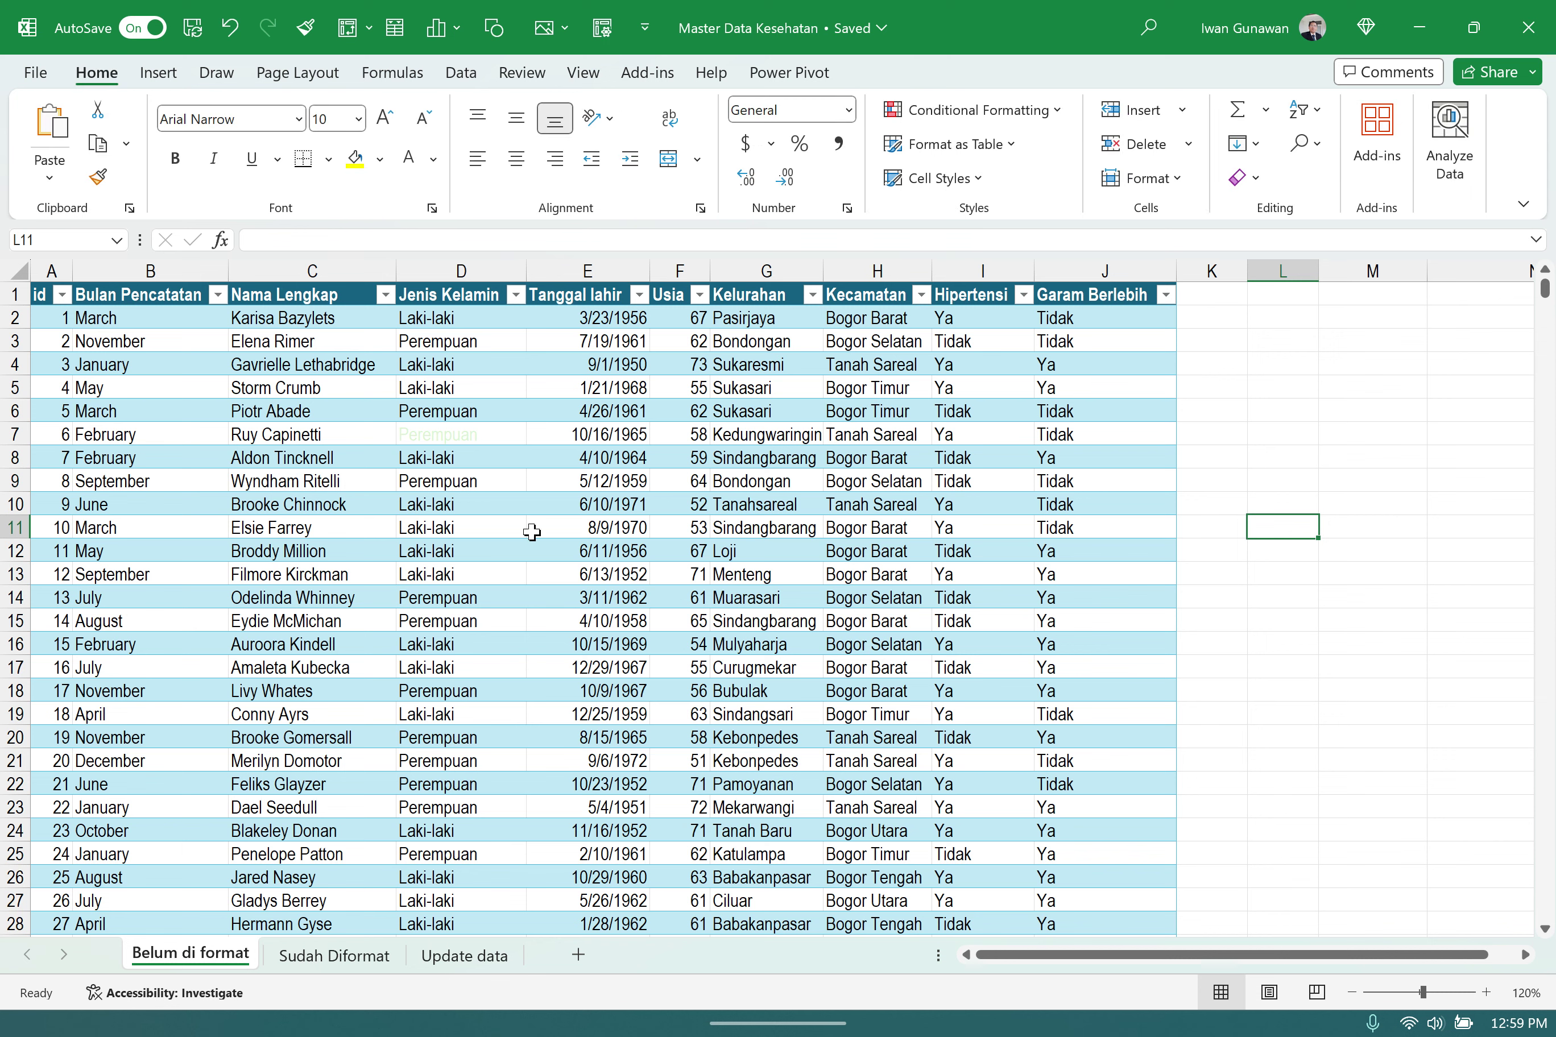
pyautogui.click(454, 547)
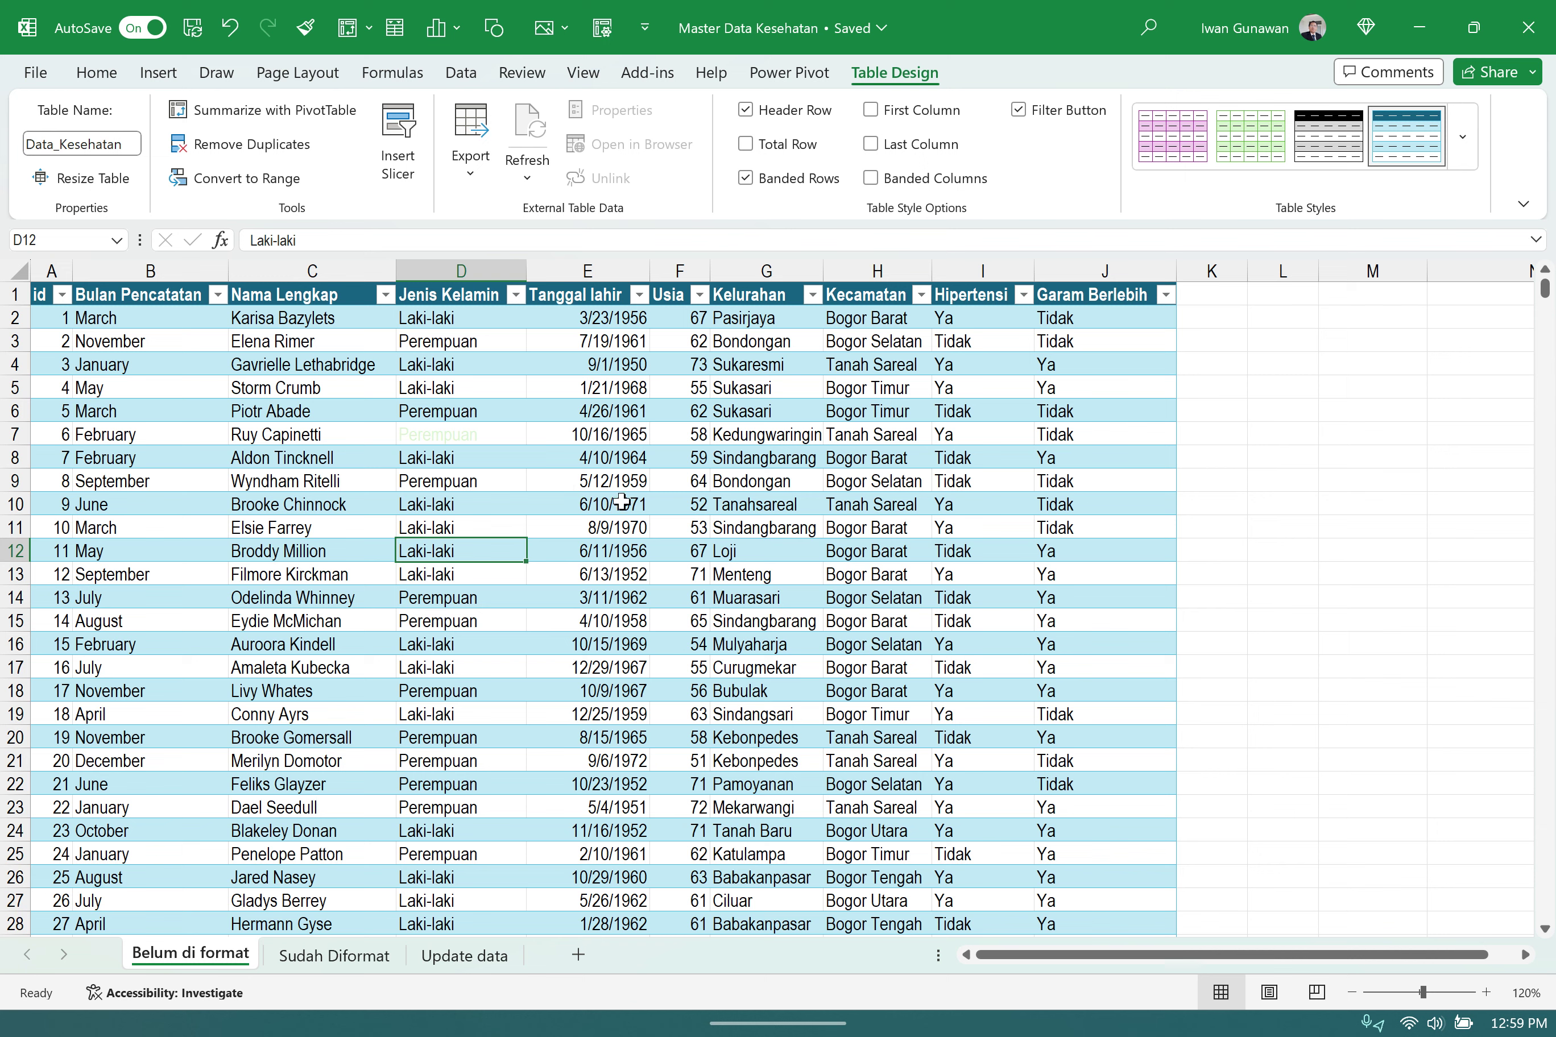
pyautogui.click(668, 458)
pyautogui.click(449, 507)
# - Copy the formatting of cell D6 to the pale-text cell D7 in the Jenis Kelamin column with Format Painter
pyautogui.click(461, 415)
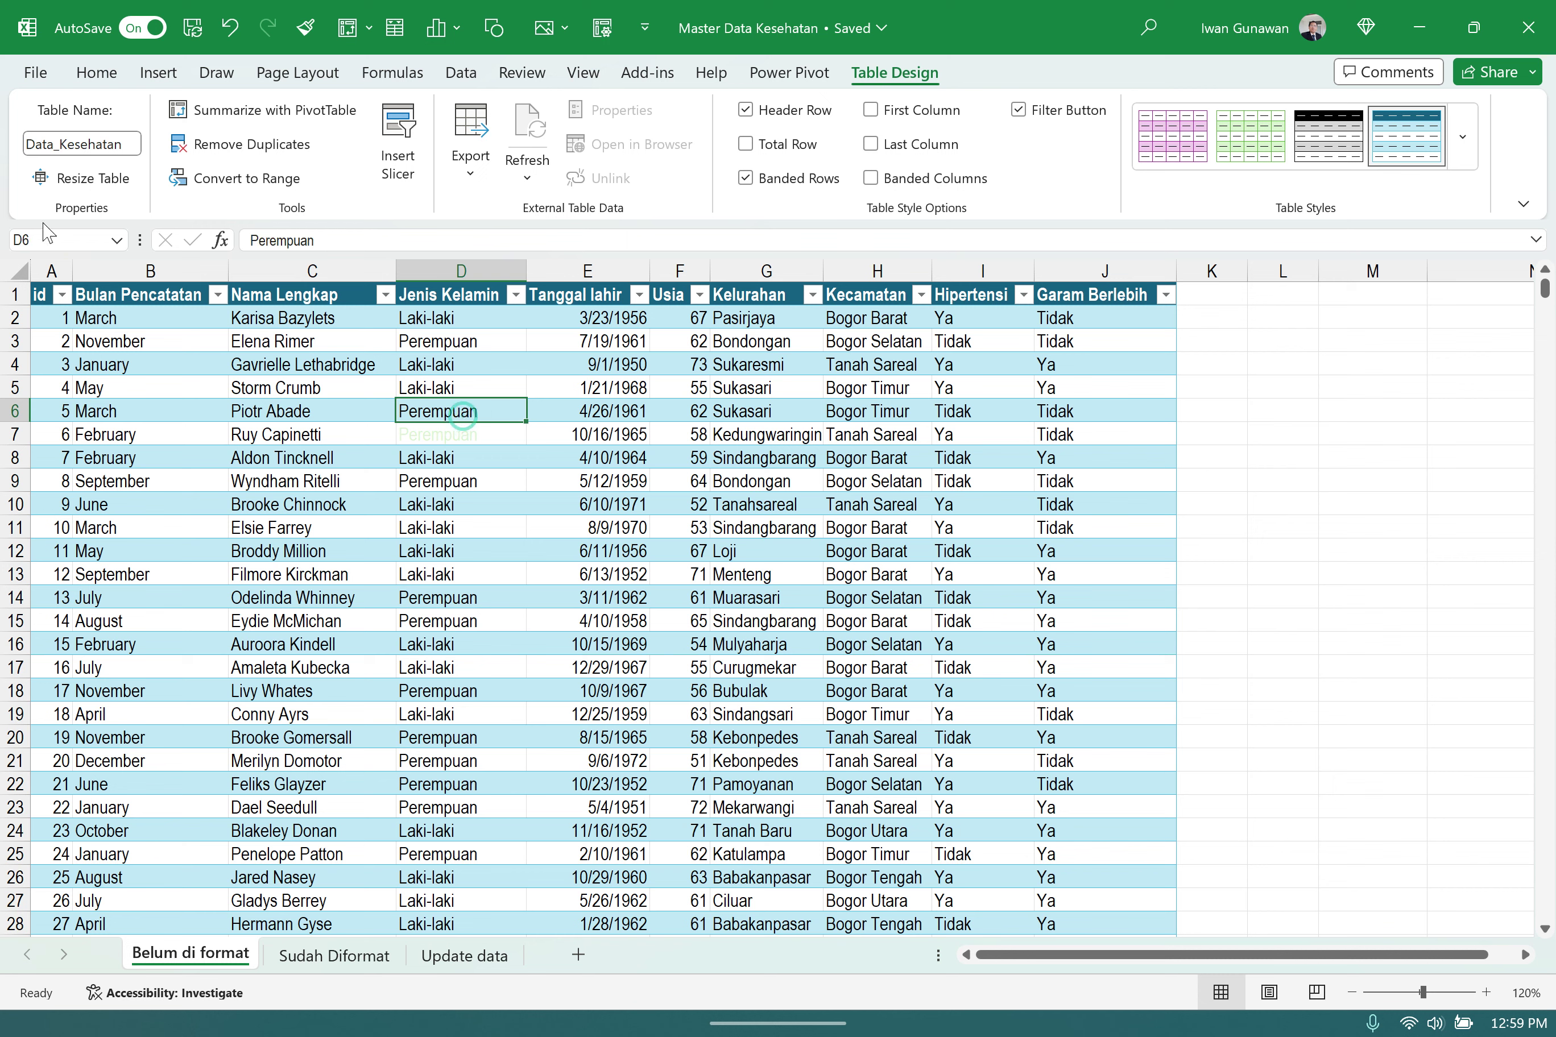
pyautogui.click(84, 73)
pyautogui.click(98, 177)
pyautogui.click(479, 436)
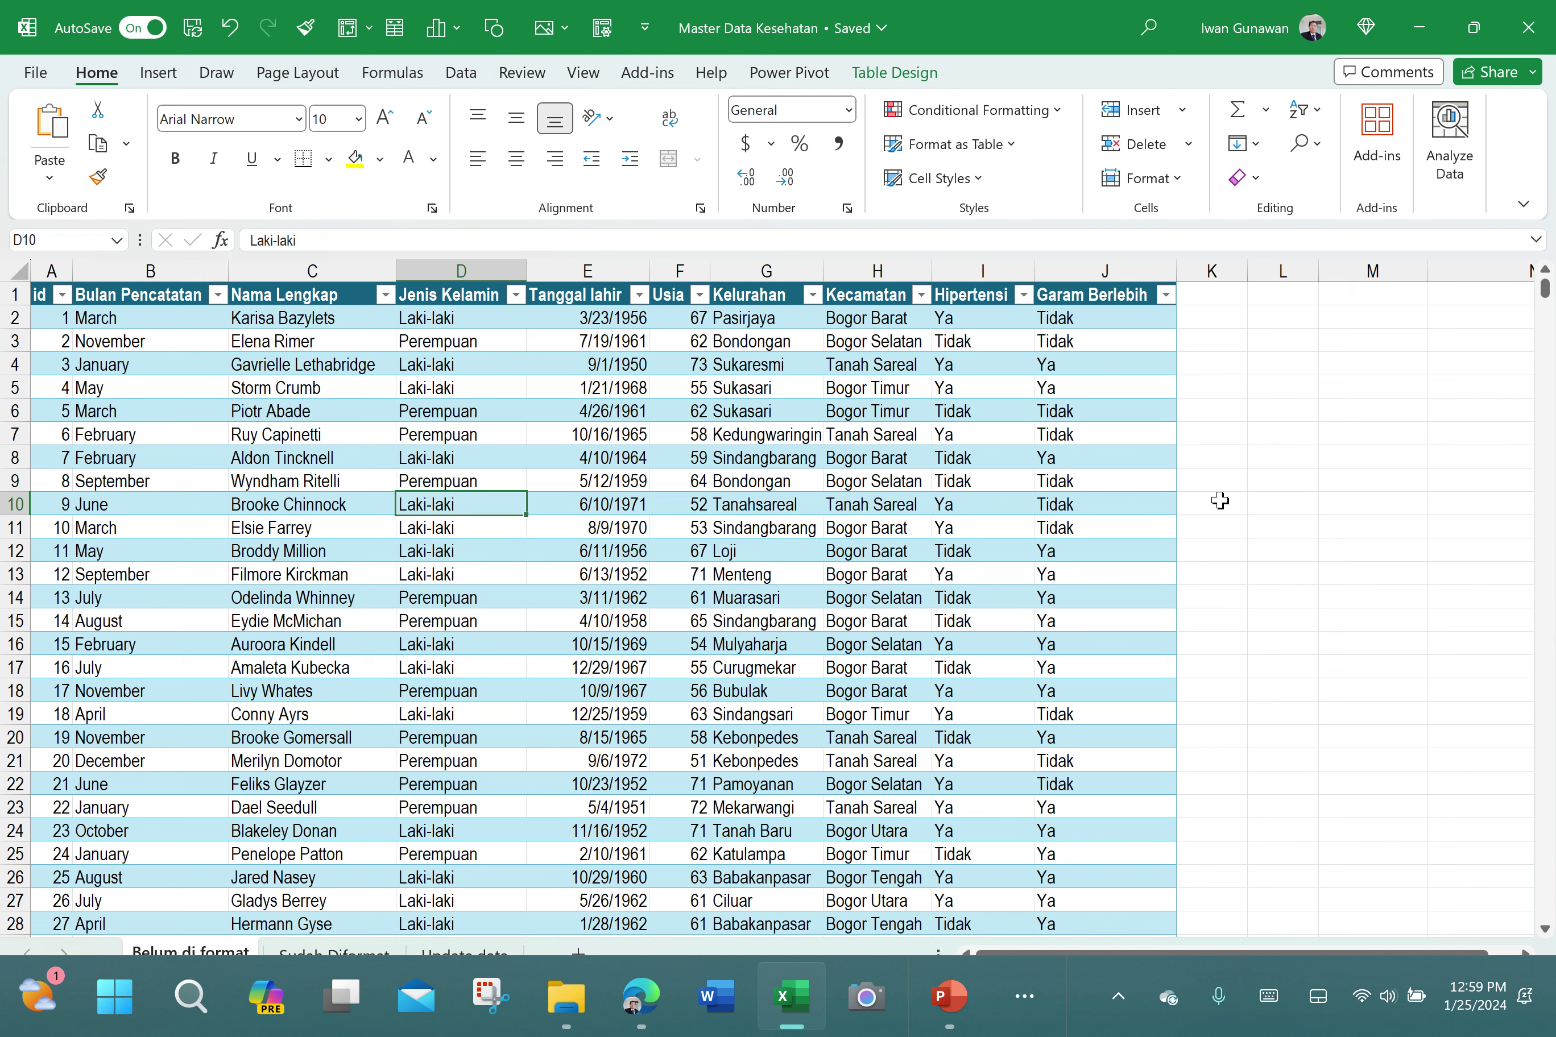
# - Review the Hipertensi, Garam Berlebih, Kecamatan and Kelurahan column headings
pyautogui.click(963, 295)
pyautogui.click(1080, 299)
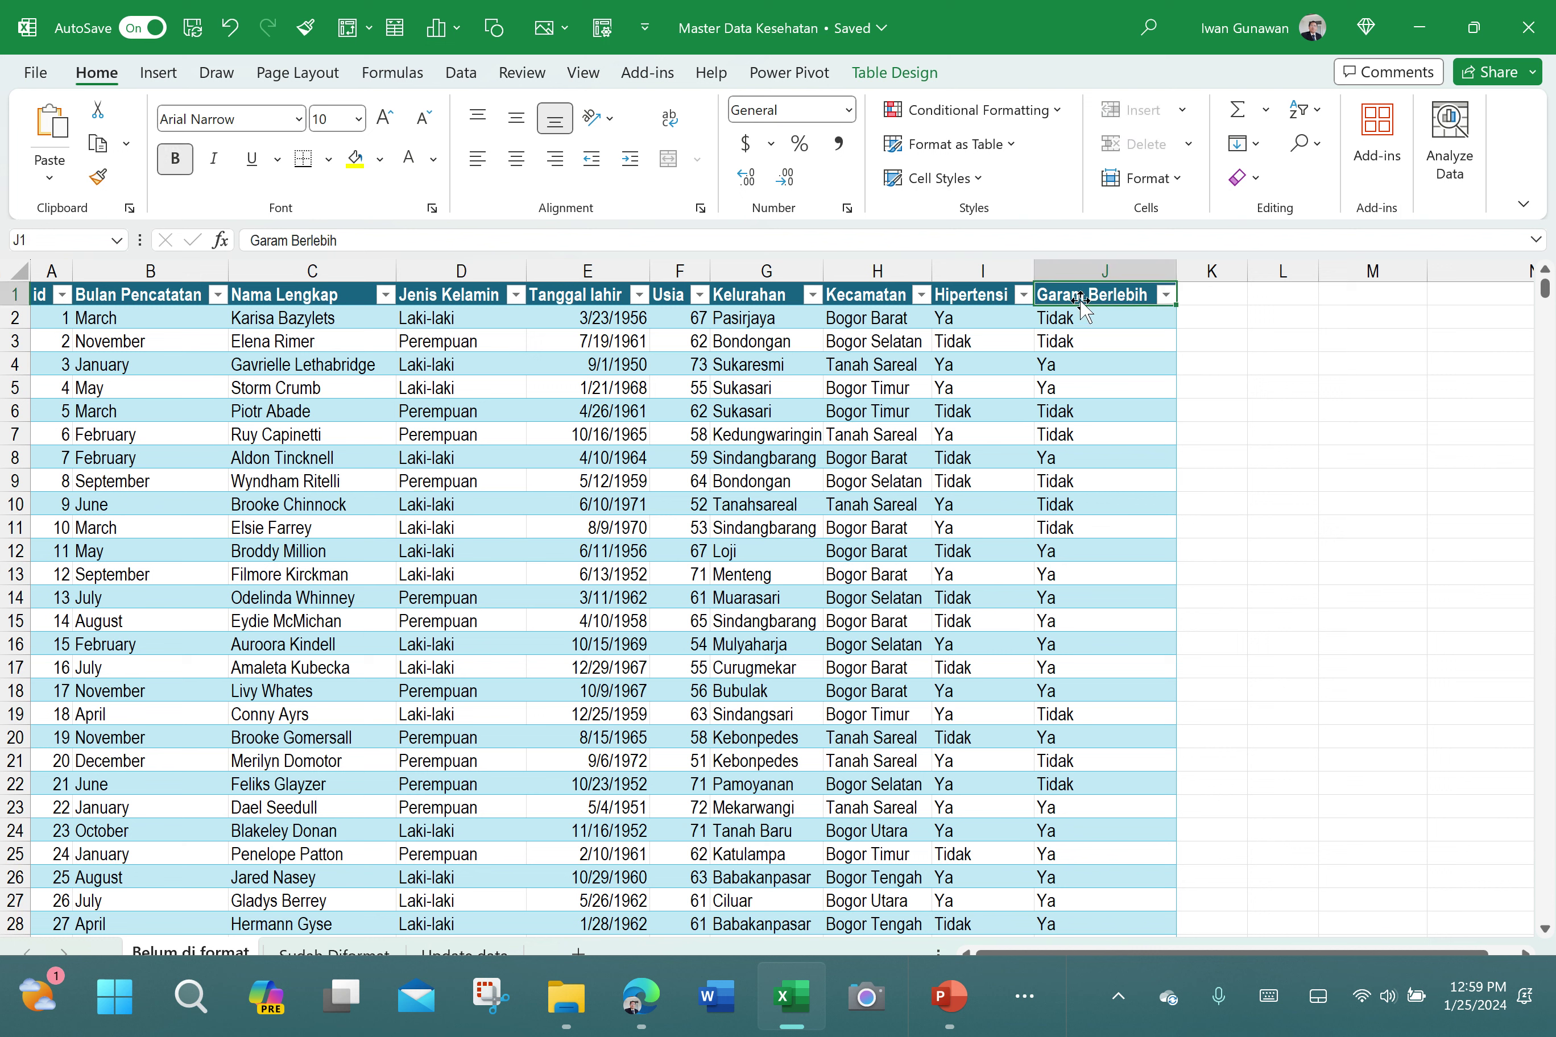
pyautogui.click(956, 299)
pyautogui.click(877, 296)
pyautogui.click(754, 299)
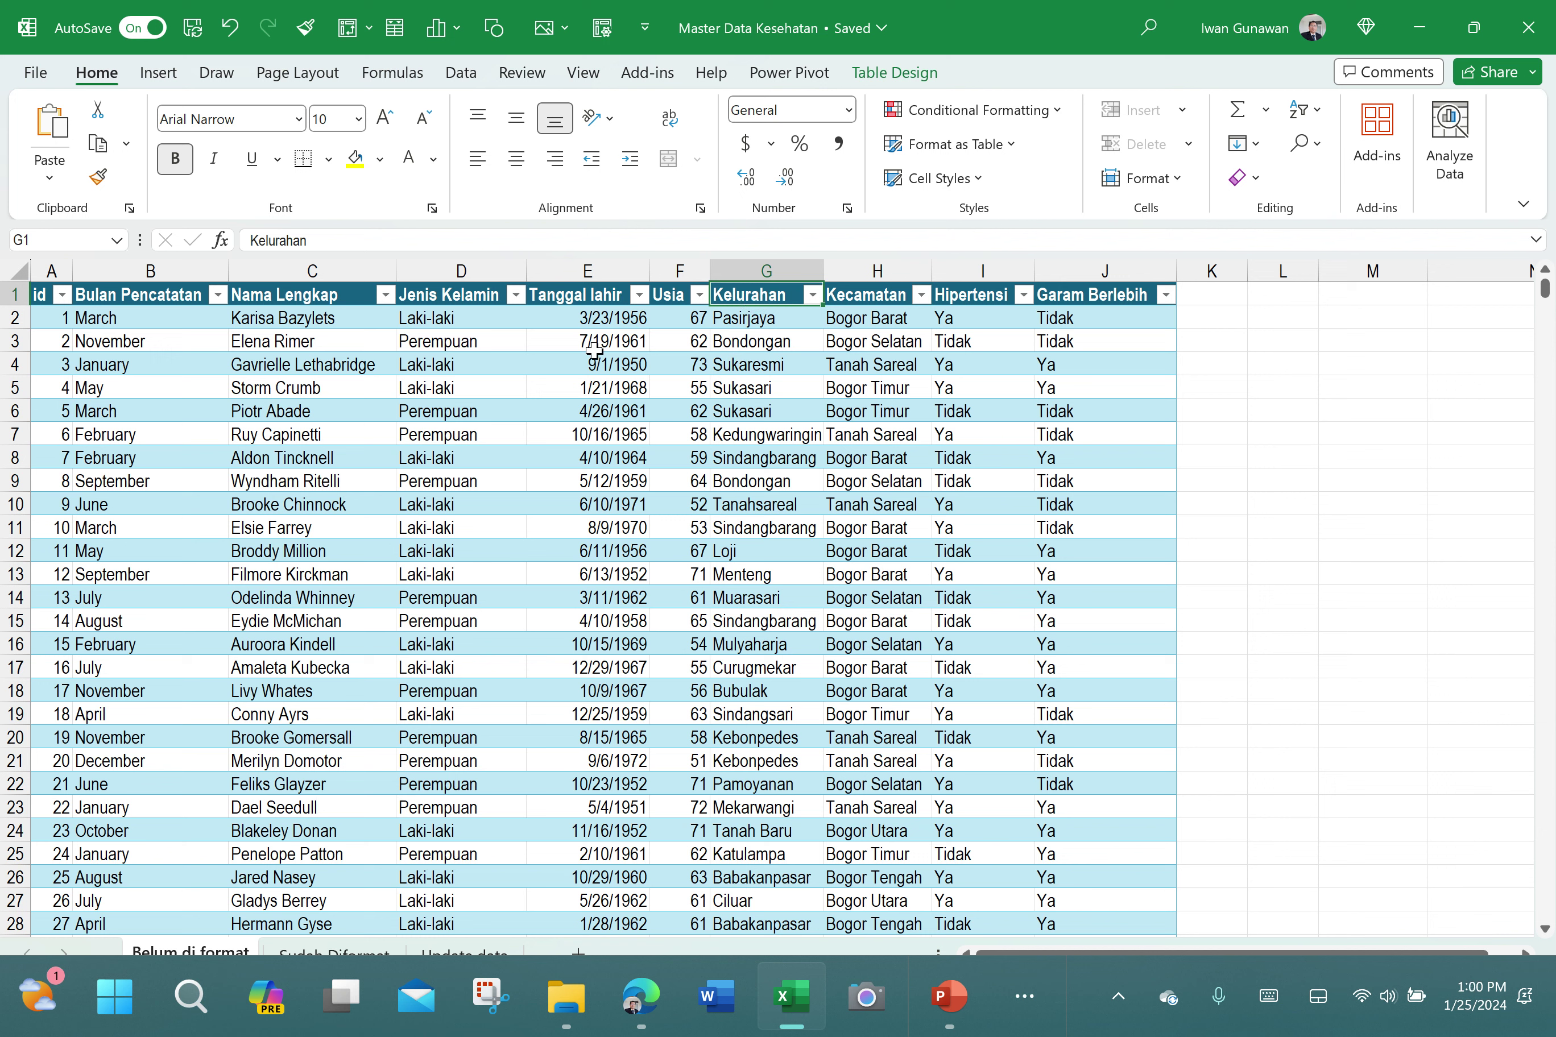
# - Examine the Tanggal lahir column's entries and their number format for consistency
pyautogui.click(572, 299)
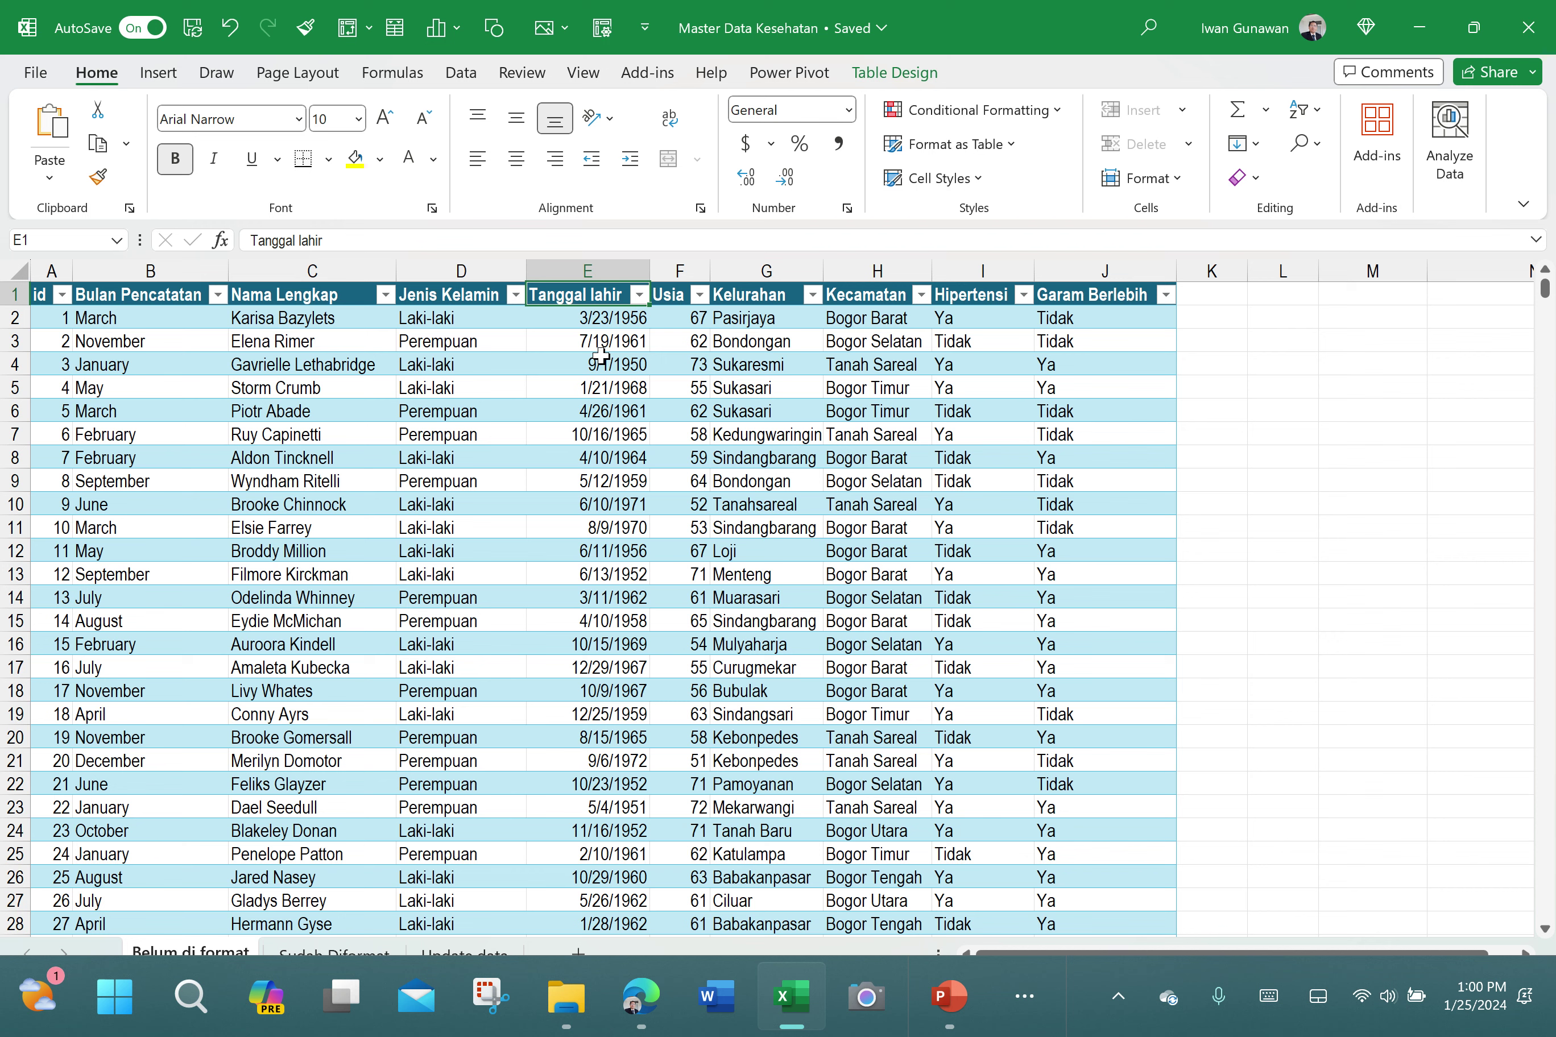
pyautogui.scroll(-2, 579, 739)
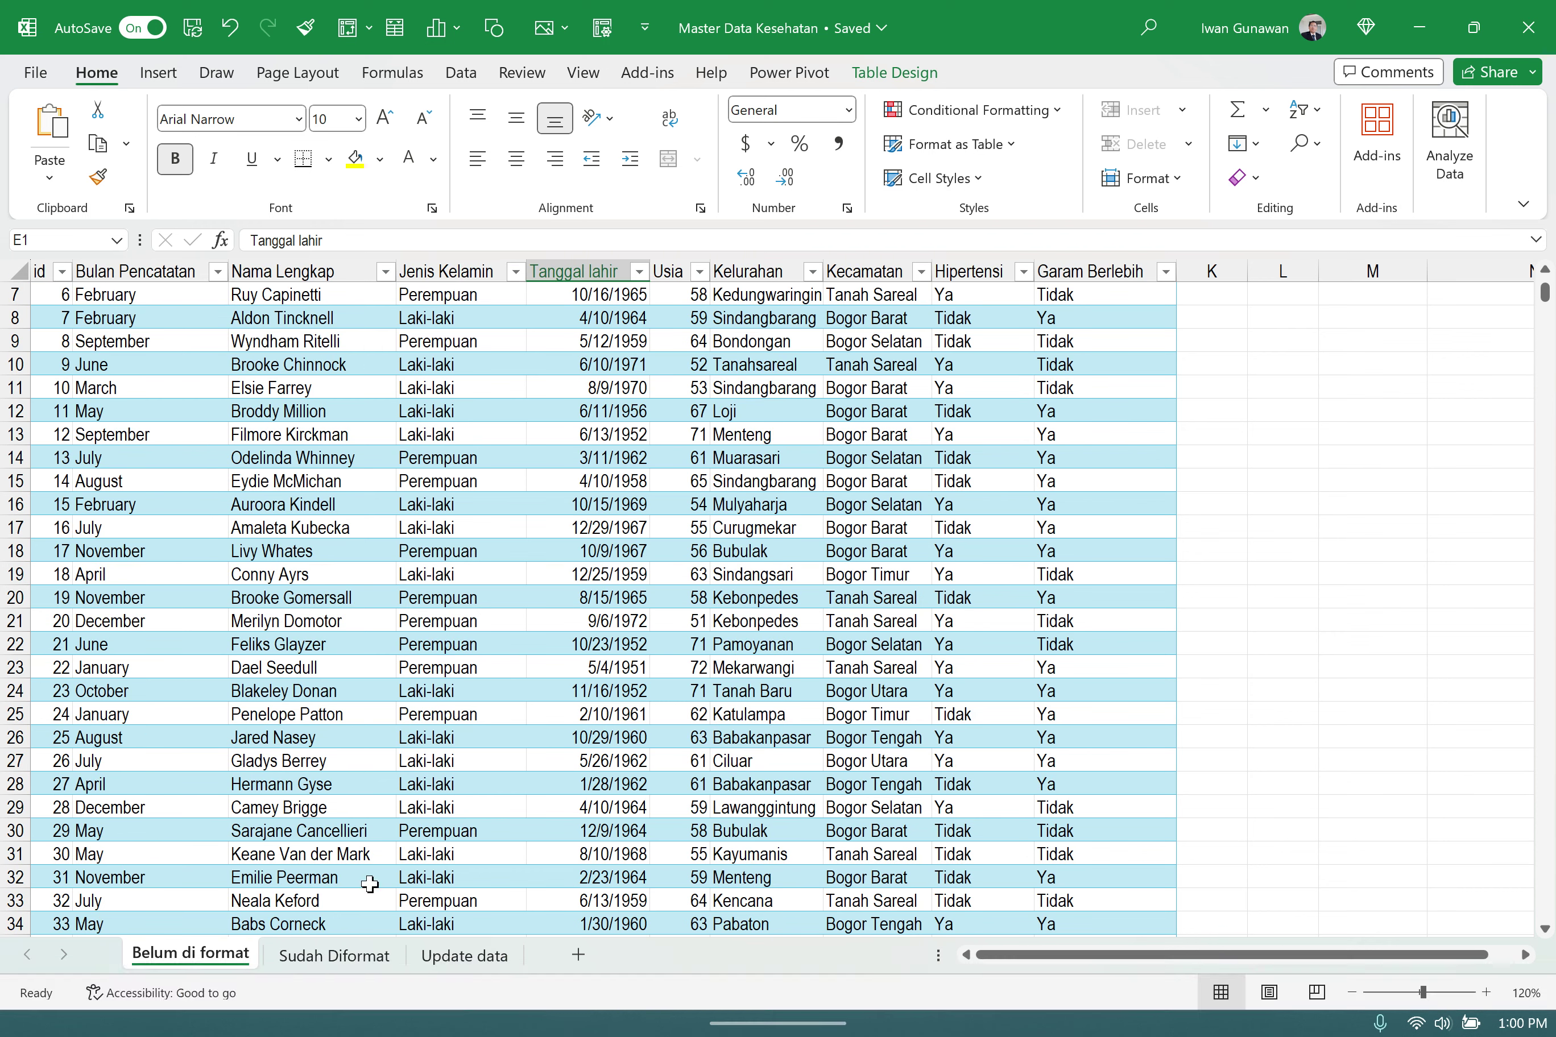
pyautogui.scroll(-1, 634, 903)
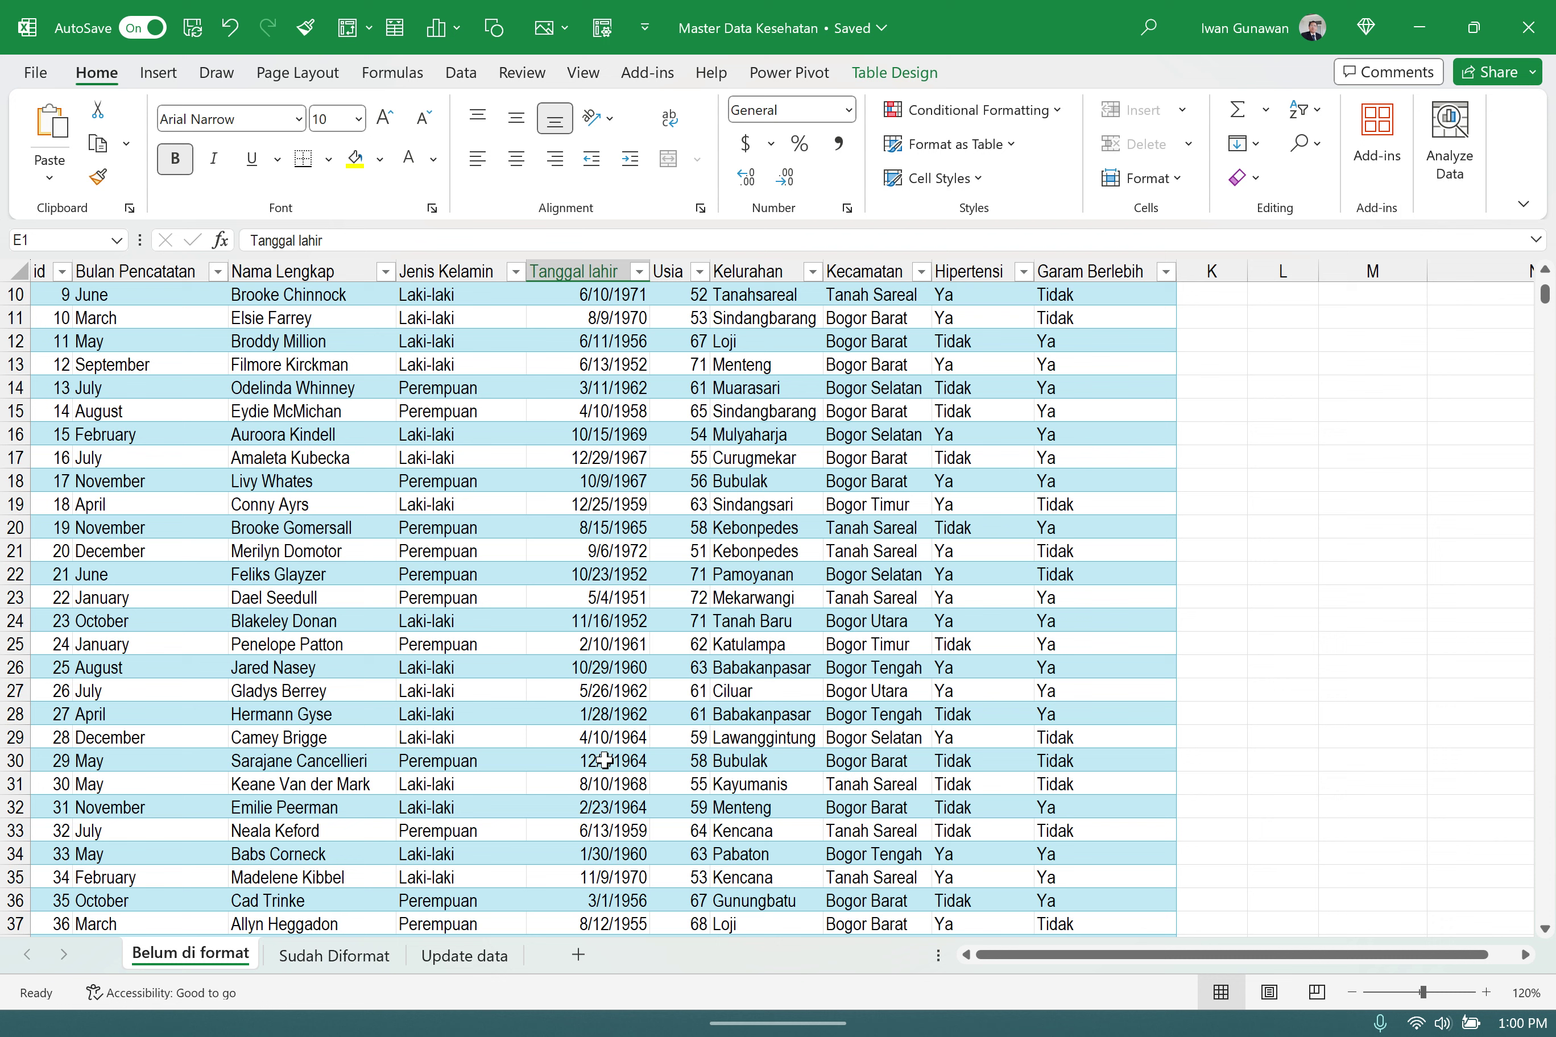
pyautogui.click(595, 322)
pyautogui.scroll(3, 572, 362)
pyautogui.click(596, 361)
pyautogui.click(597, 462)
pyautogui.click(583, 573)
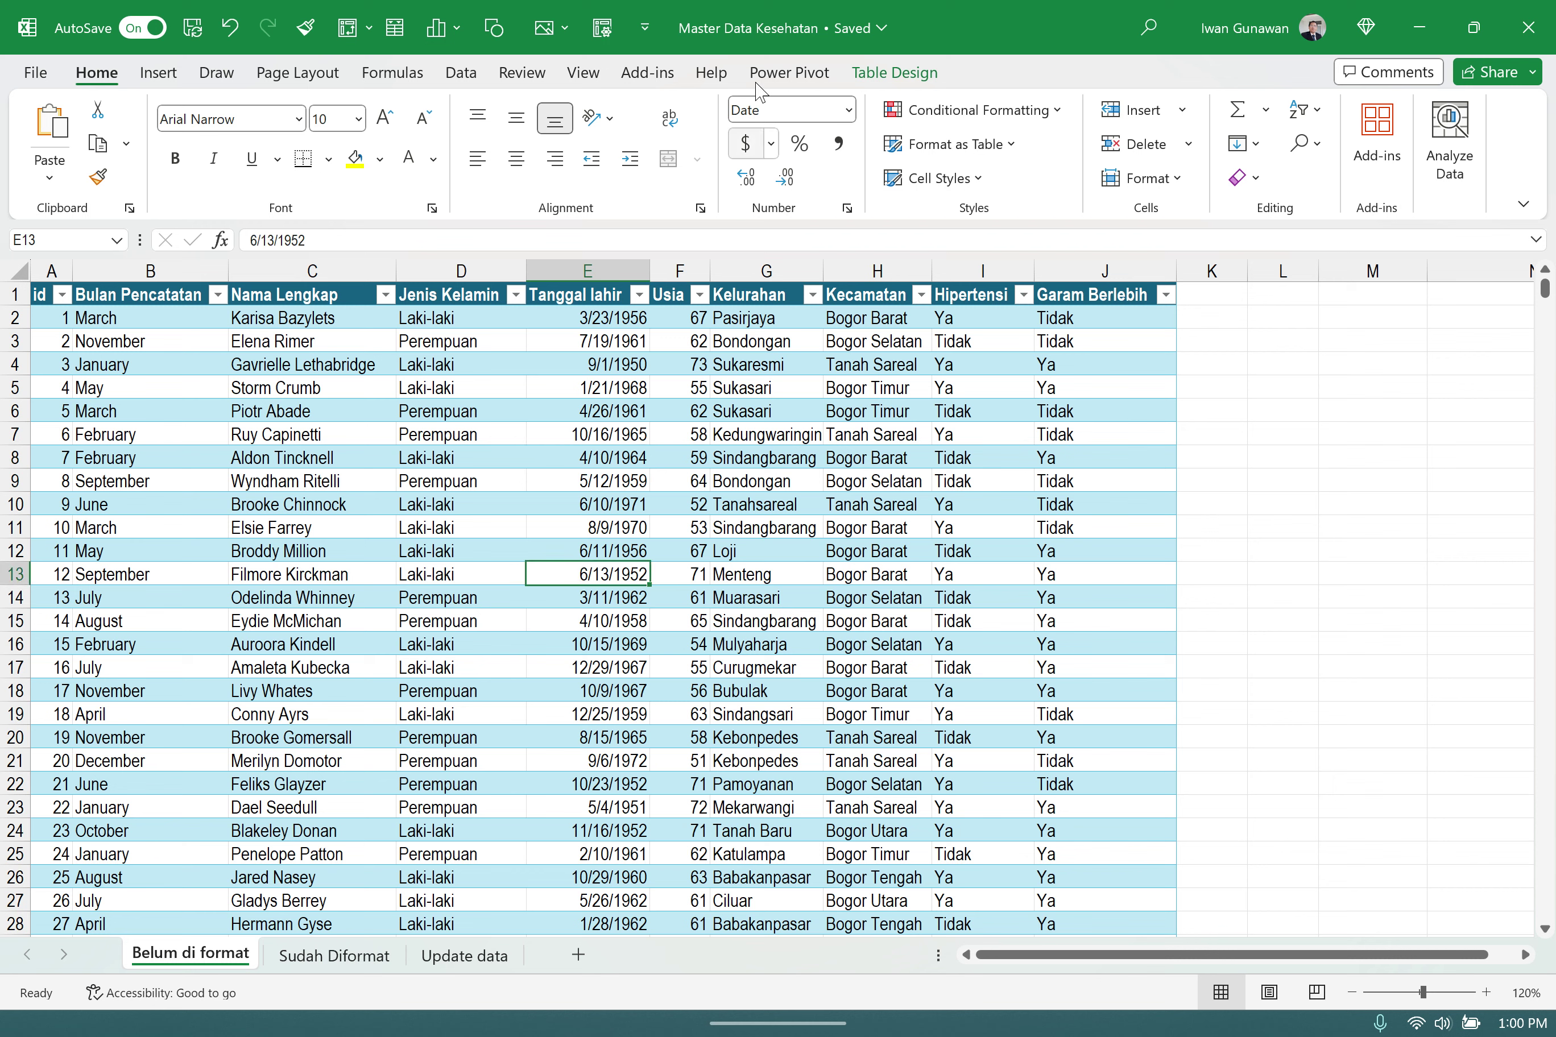
pyautogui.click(873, 504)
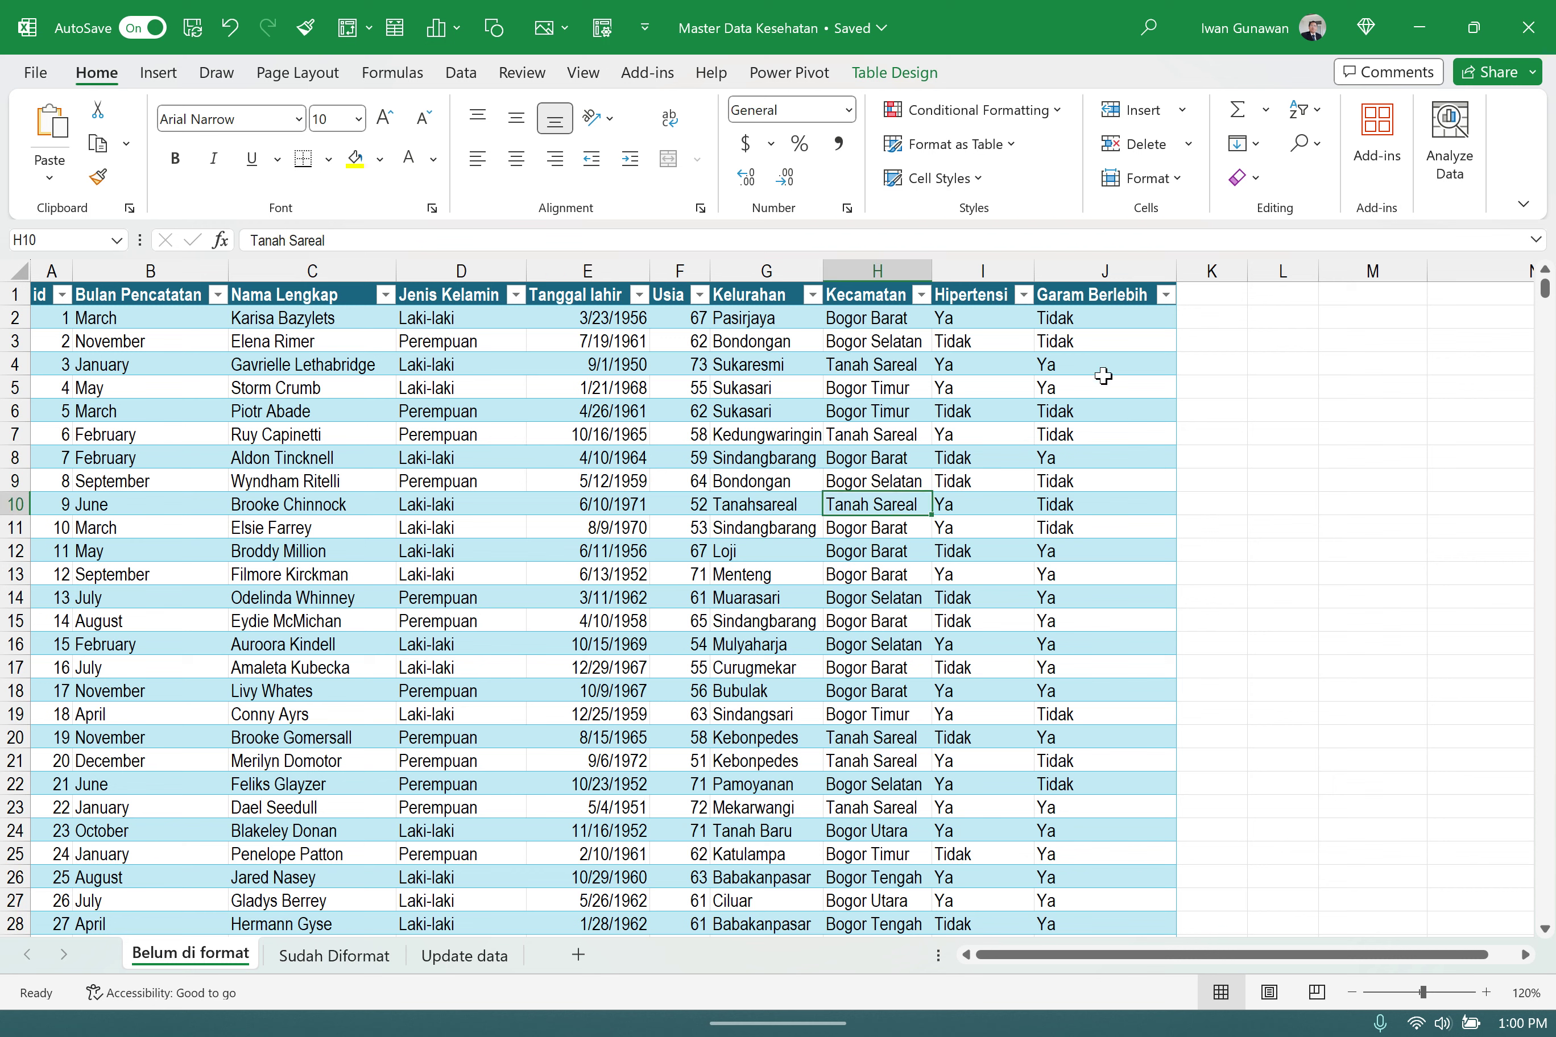
# - Add a Gender column to the table by entering the heading in K1, directly after Garam Berlebih
pyautogui.click(1219, 294)
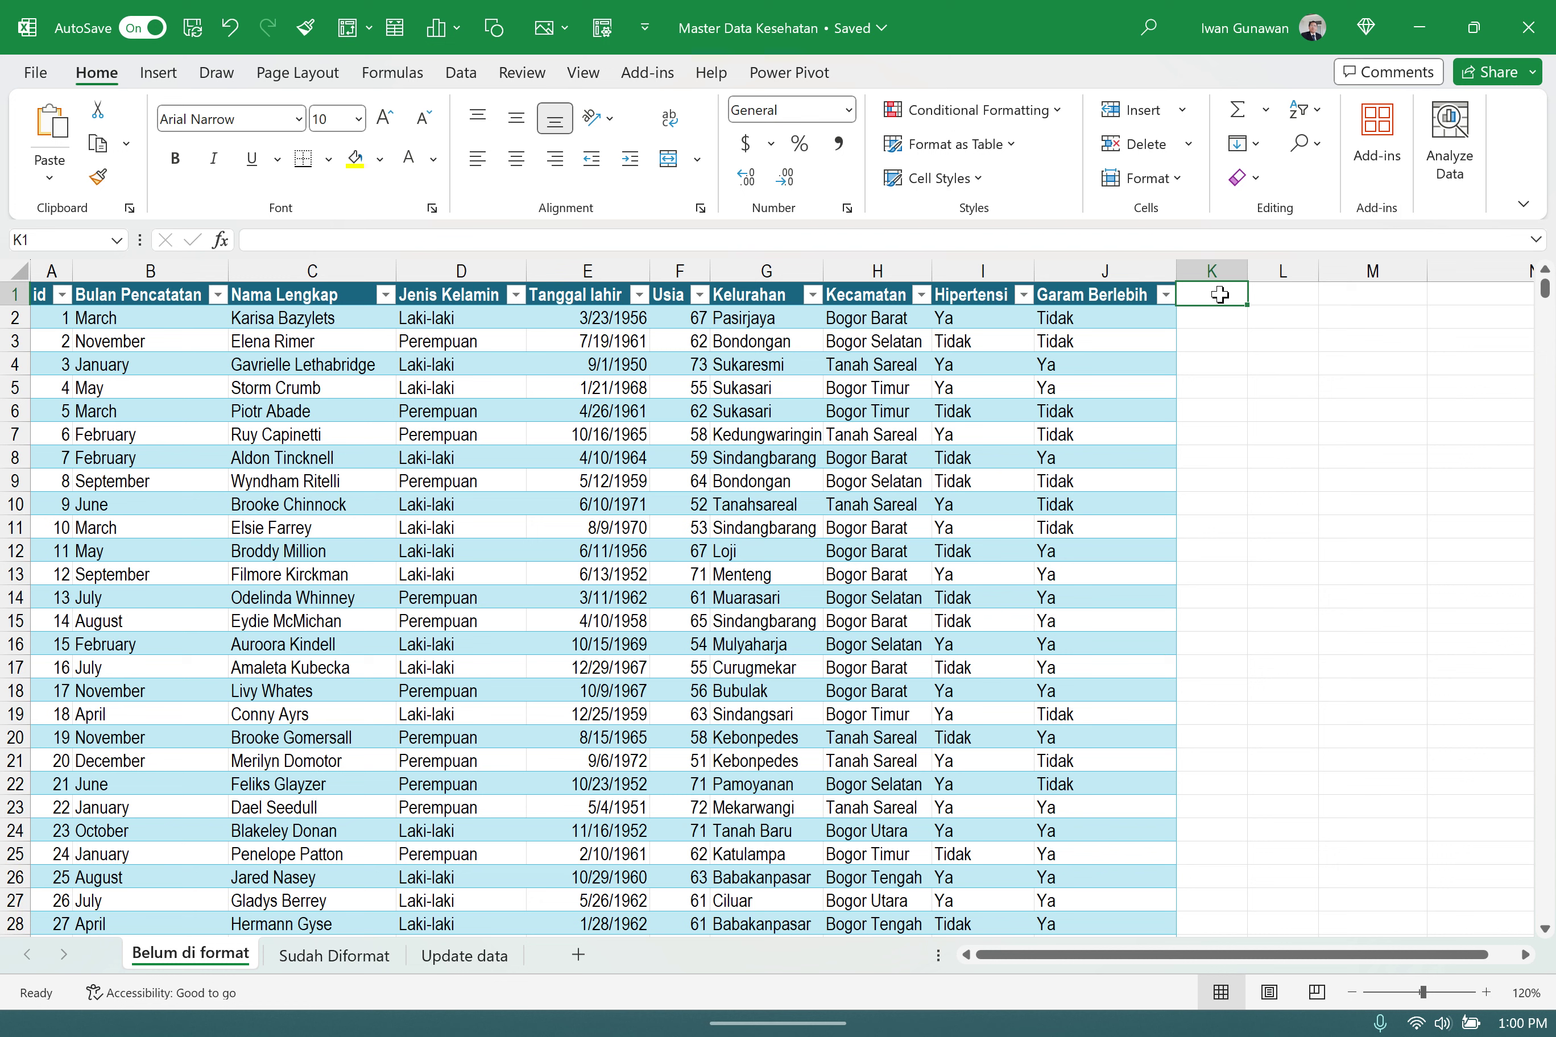
pyautogui.write('Gender')
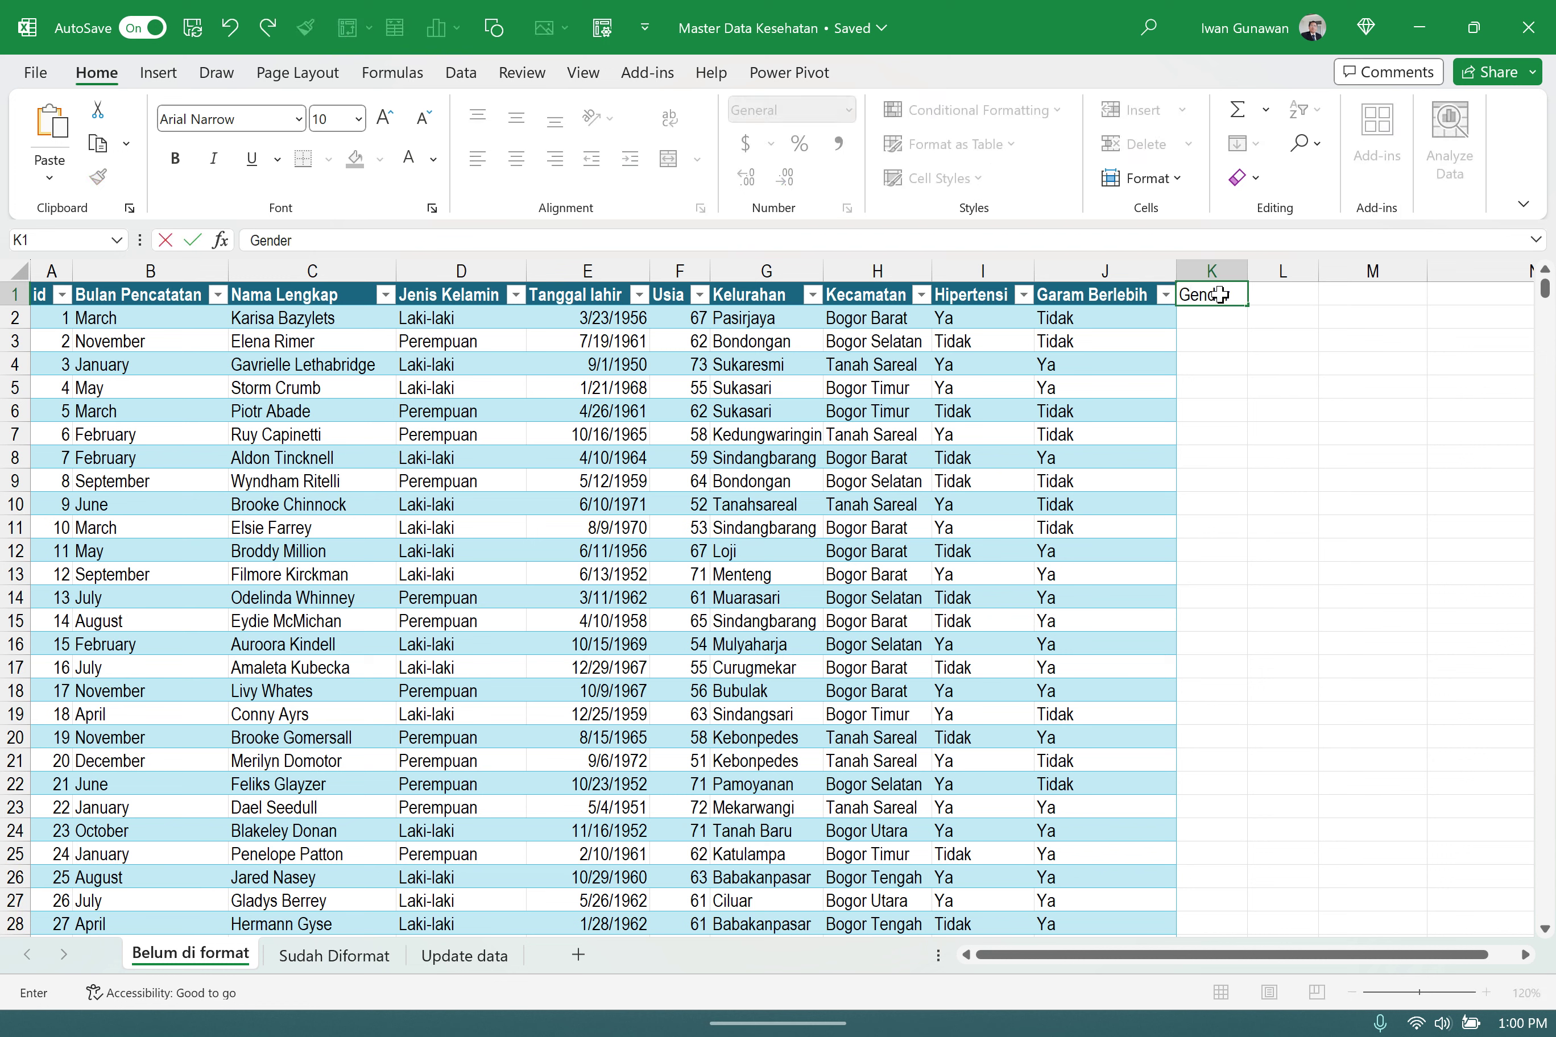
pyautogui.press('Return')
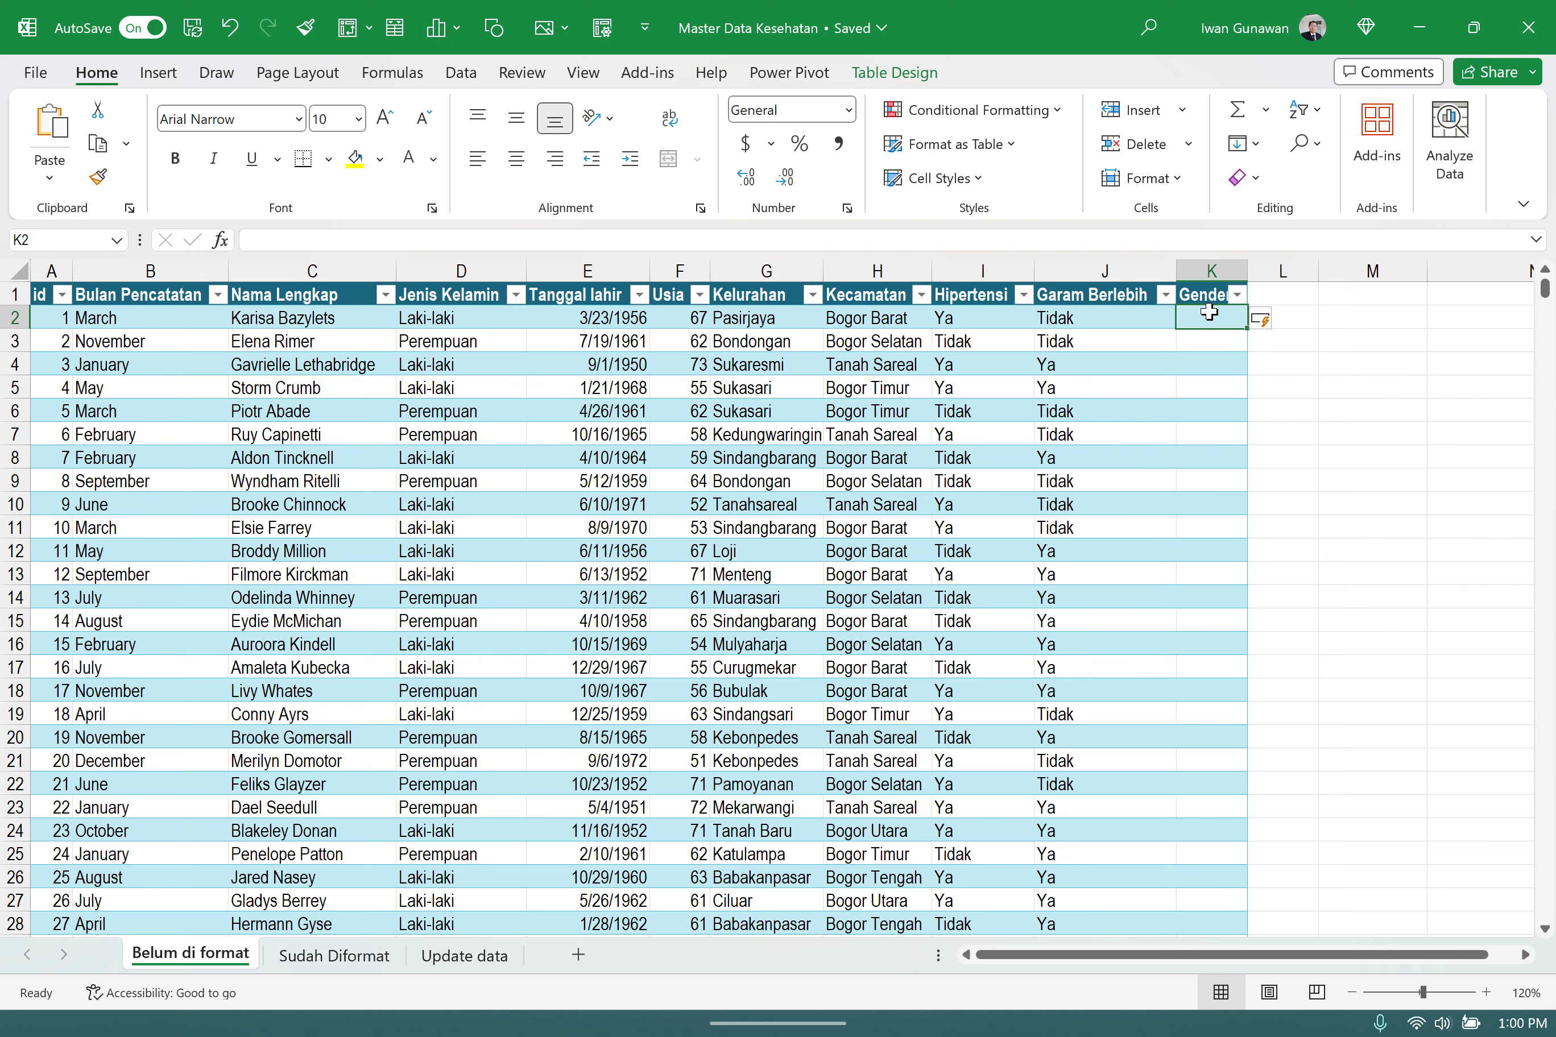
pyautogui.write('m')
pyautogui.press('Return')
pyautogui.write('f')
pyautogui.click(1208, 311)
pyautogui.press('Return')
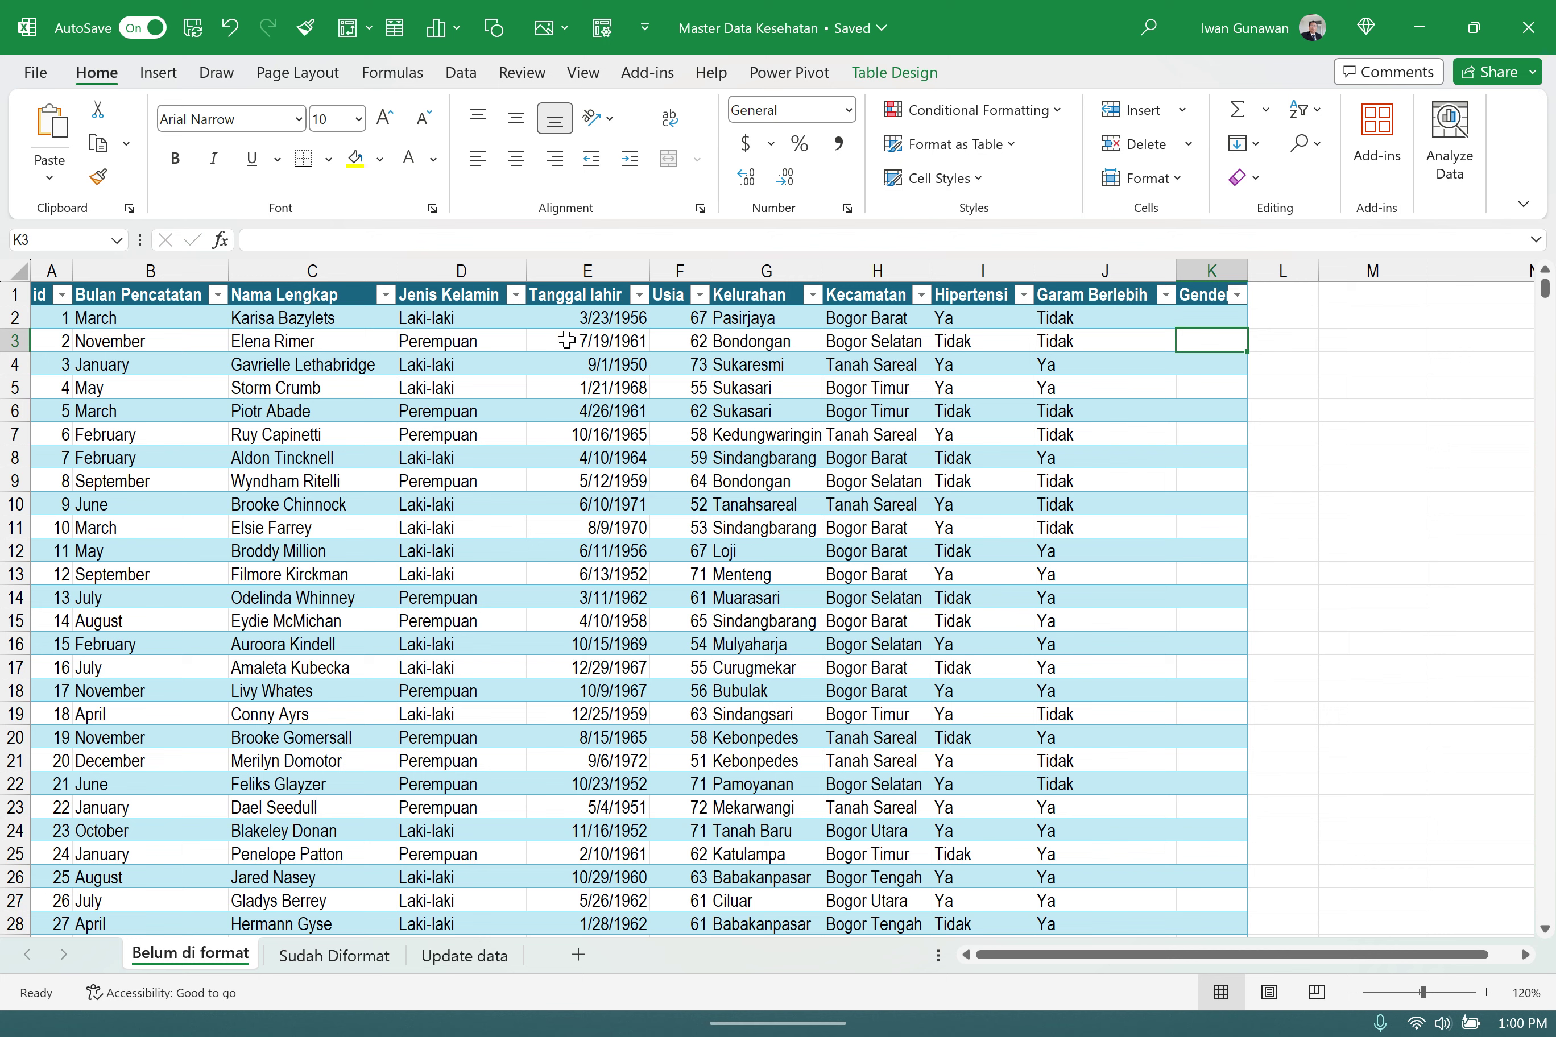
# - Fill the Gender column from K2 with the formula =IF([@[Jenis Kelamin]]="Laki-laki","M","F")
pyautogui.click(433, 297)
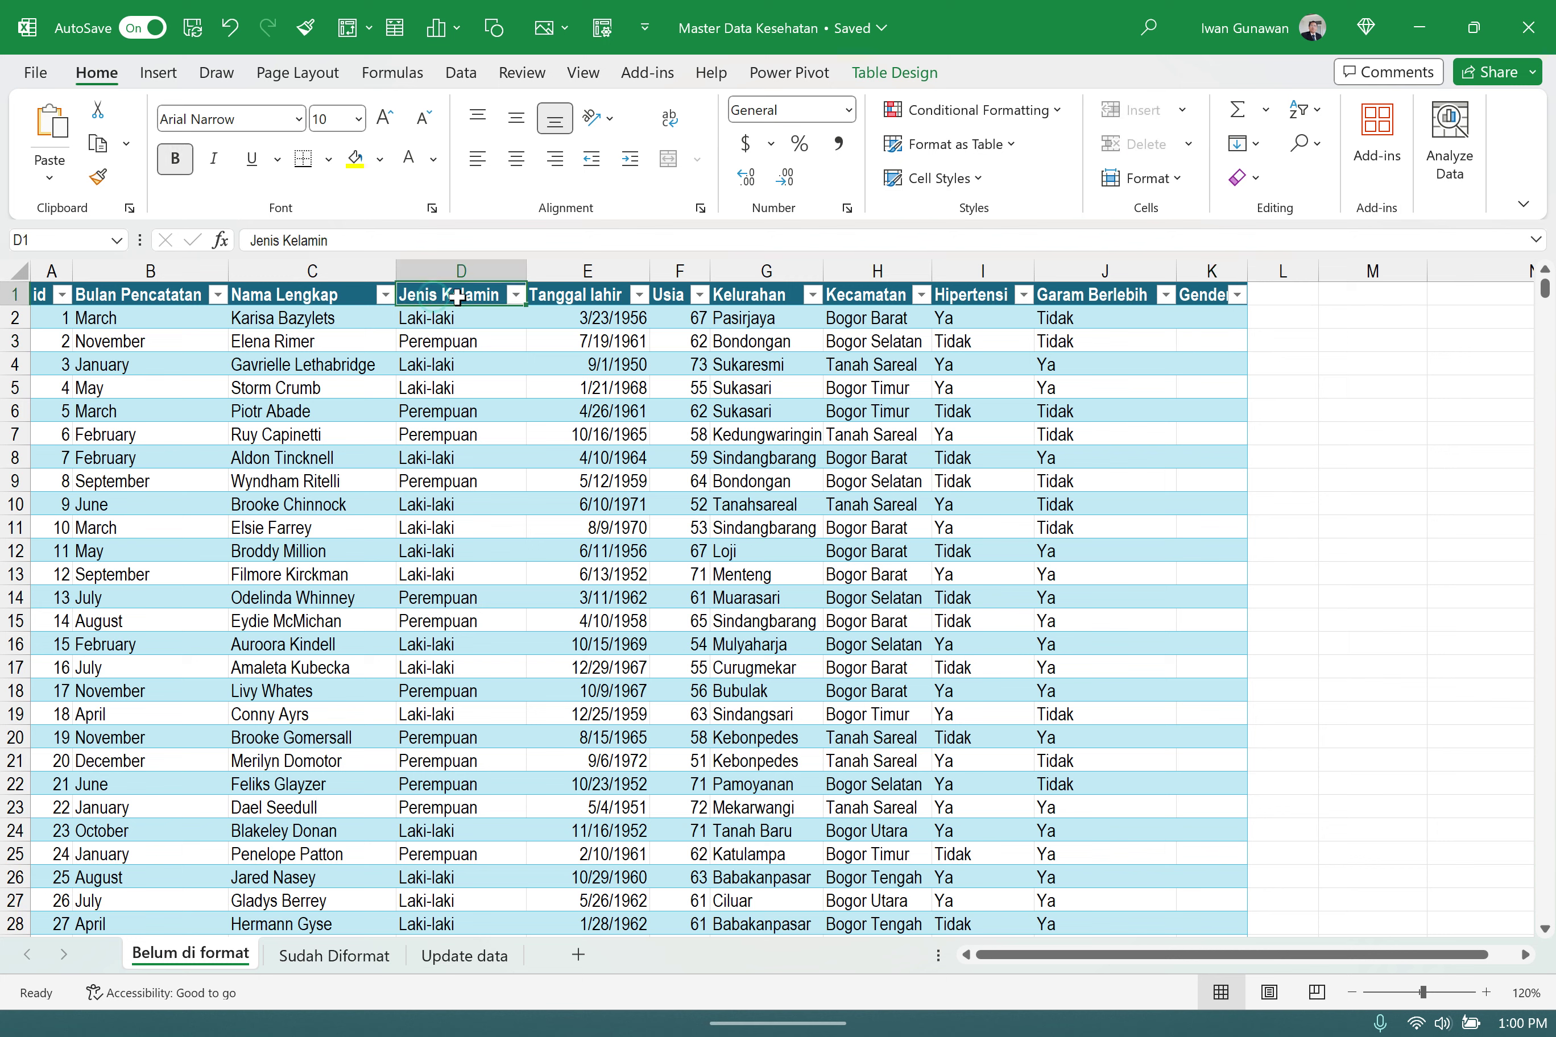
pyautogui.click(1226, 314)
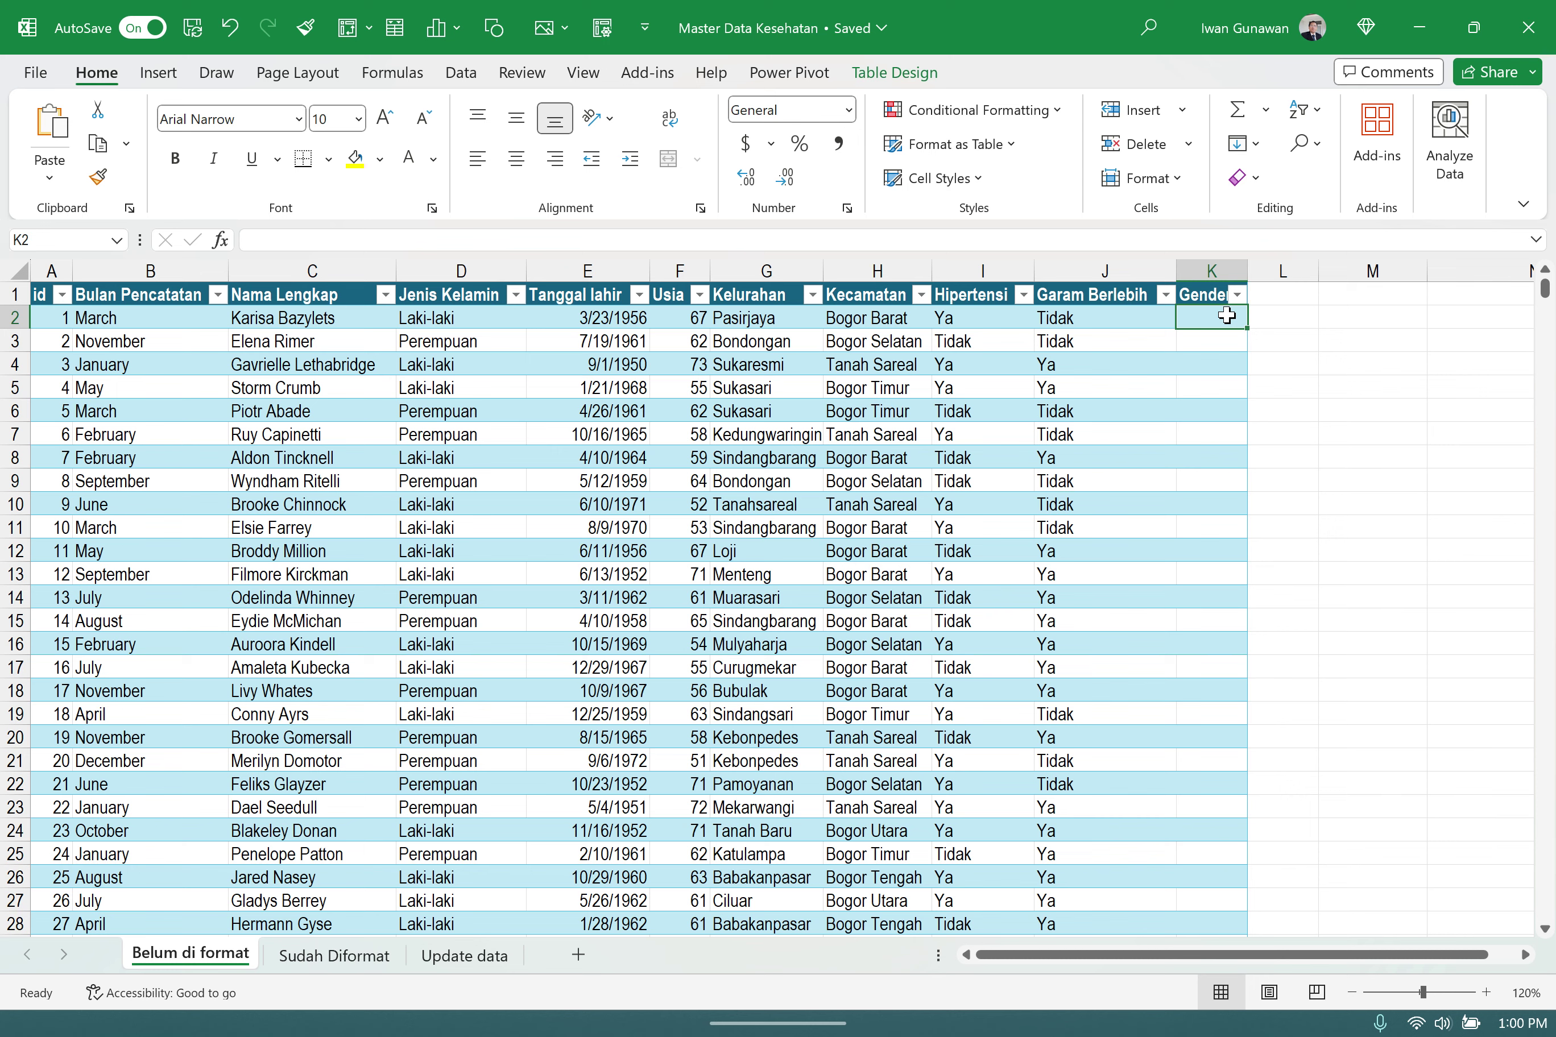
pyautogui.write('=IF(')
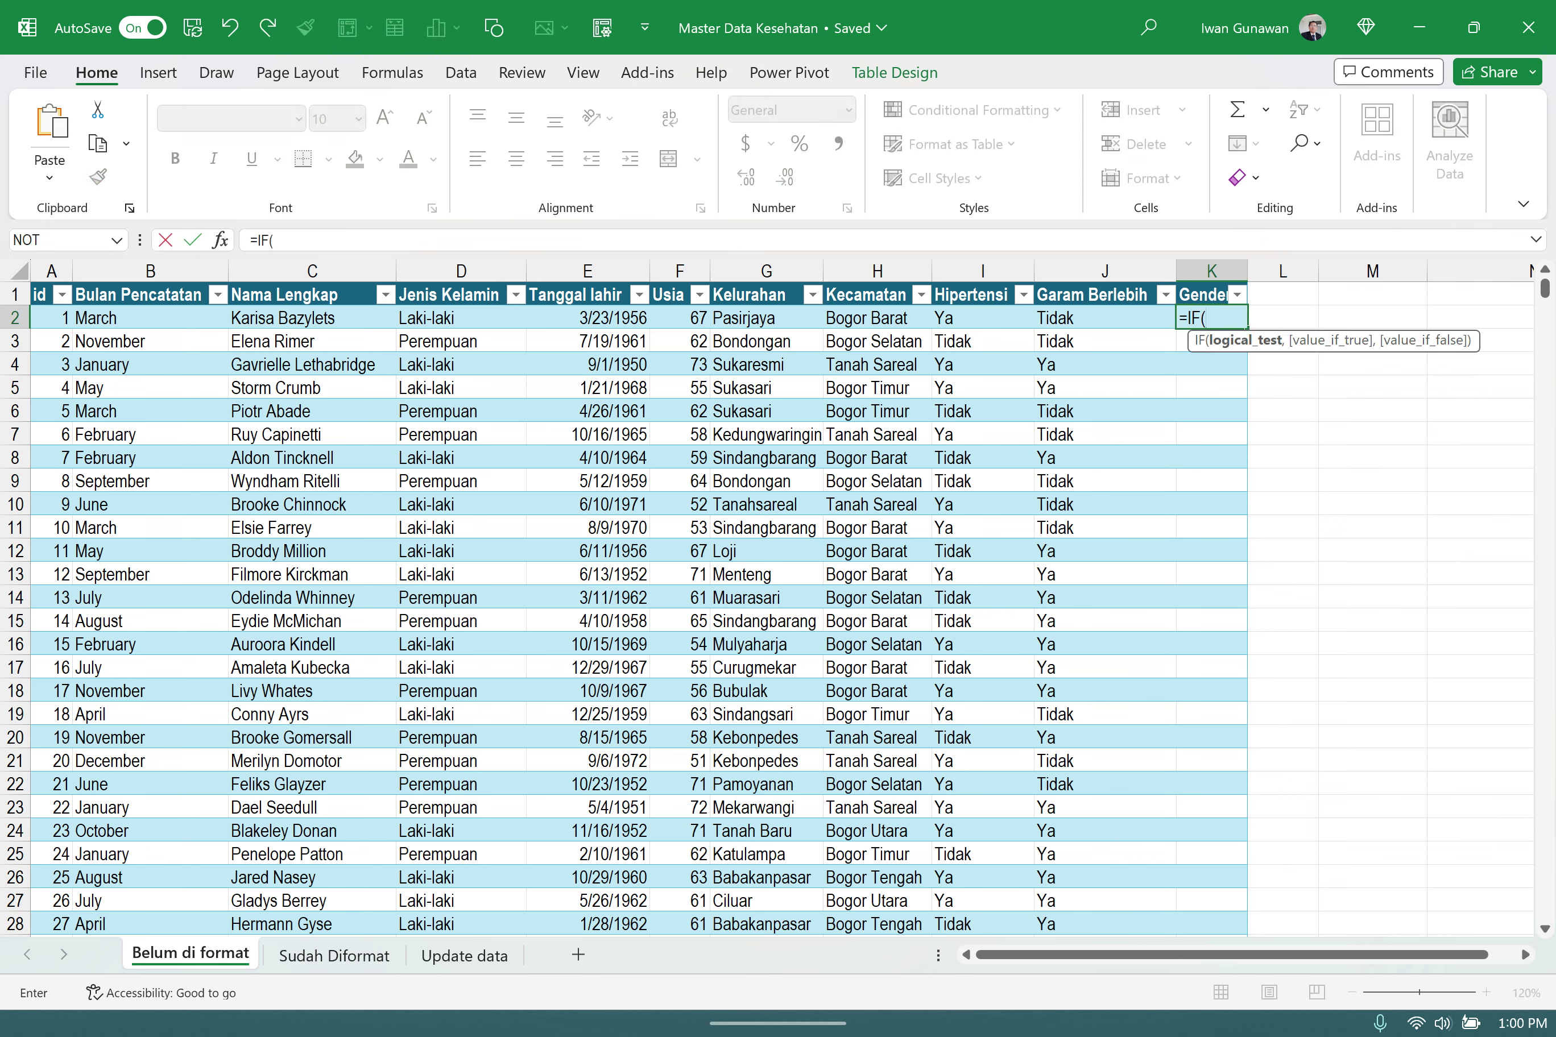
pyautogui.press('Left')
pyautogui.press('Left')
pyautogui.press('Left')
pyautogui.press('Left')
pyautogui.press('Left')
pyautogui.press('Left')
pyautogui.press('Left')
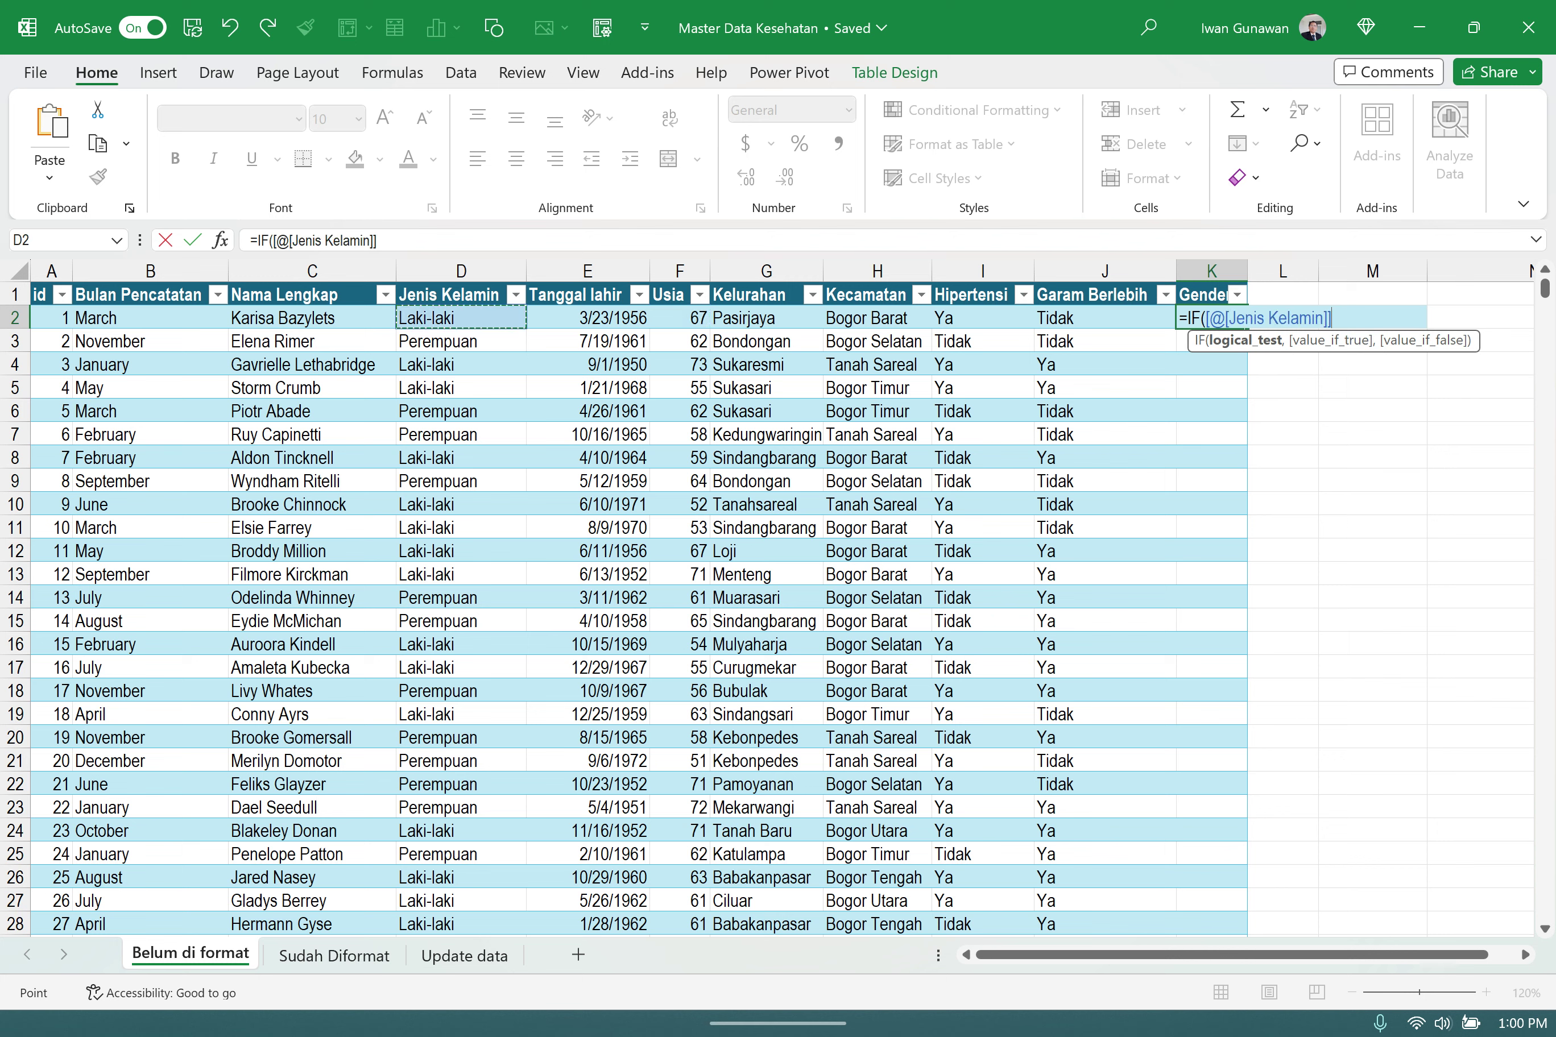
pyautogui.write('="Laki-laki')
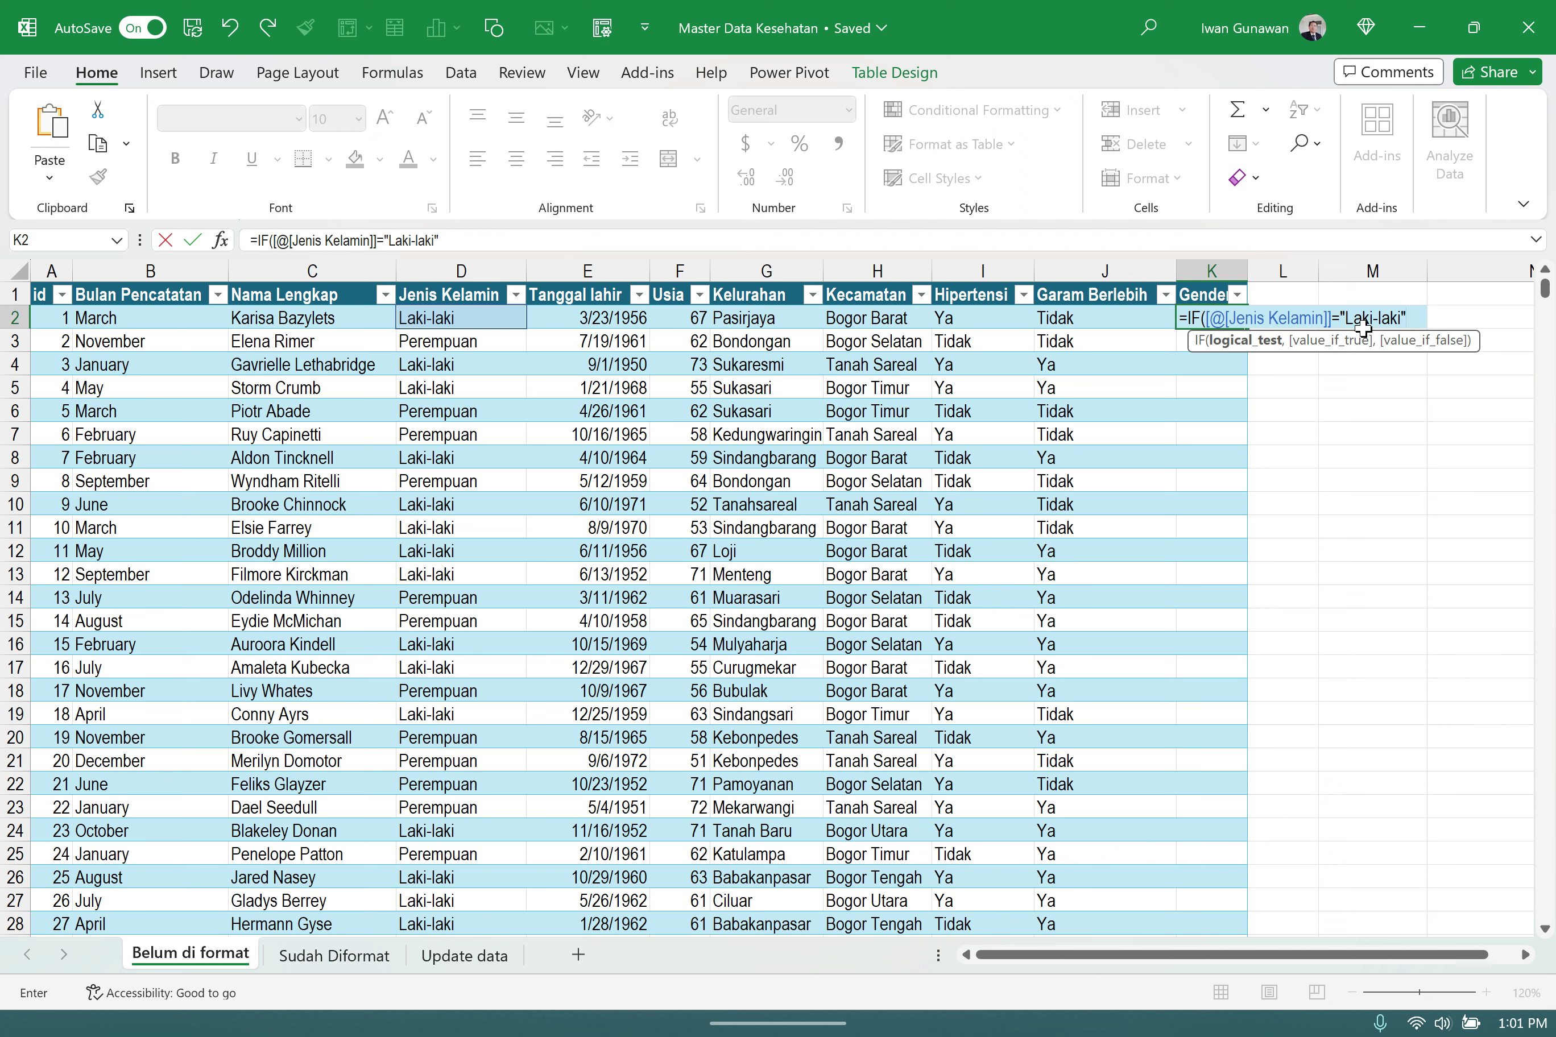
pyautogui.write(',')
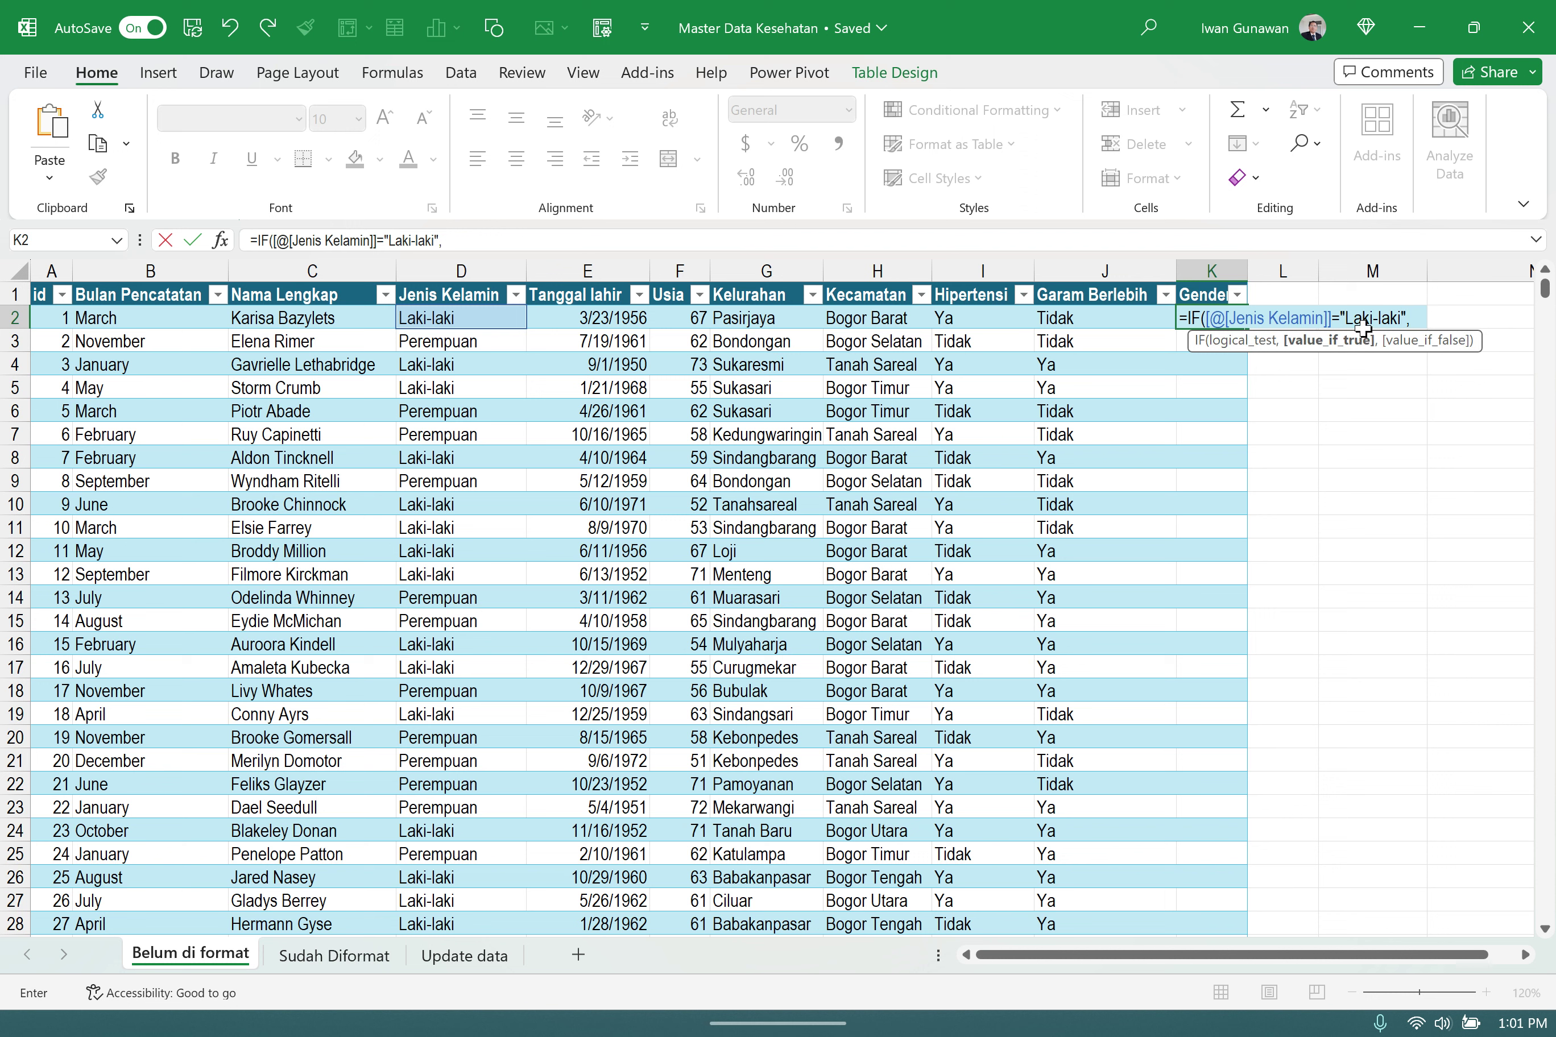
pyautogui.write('"M')
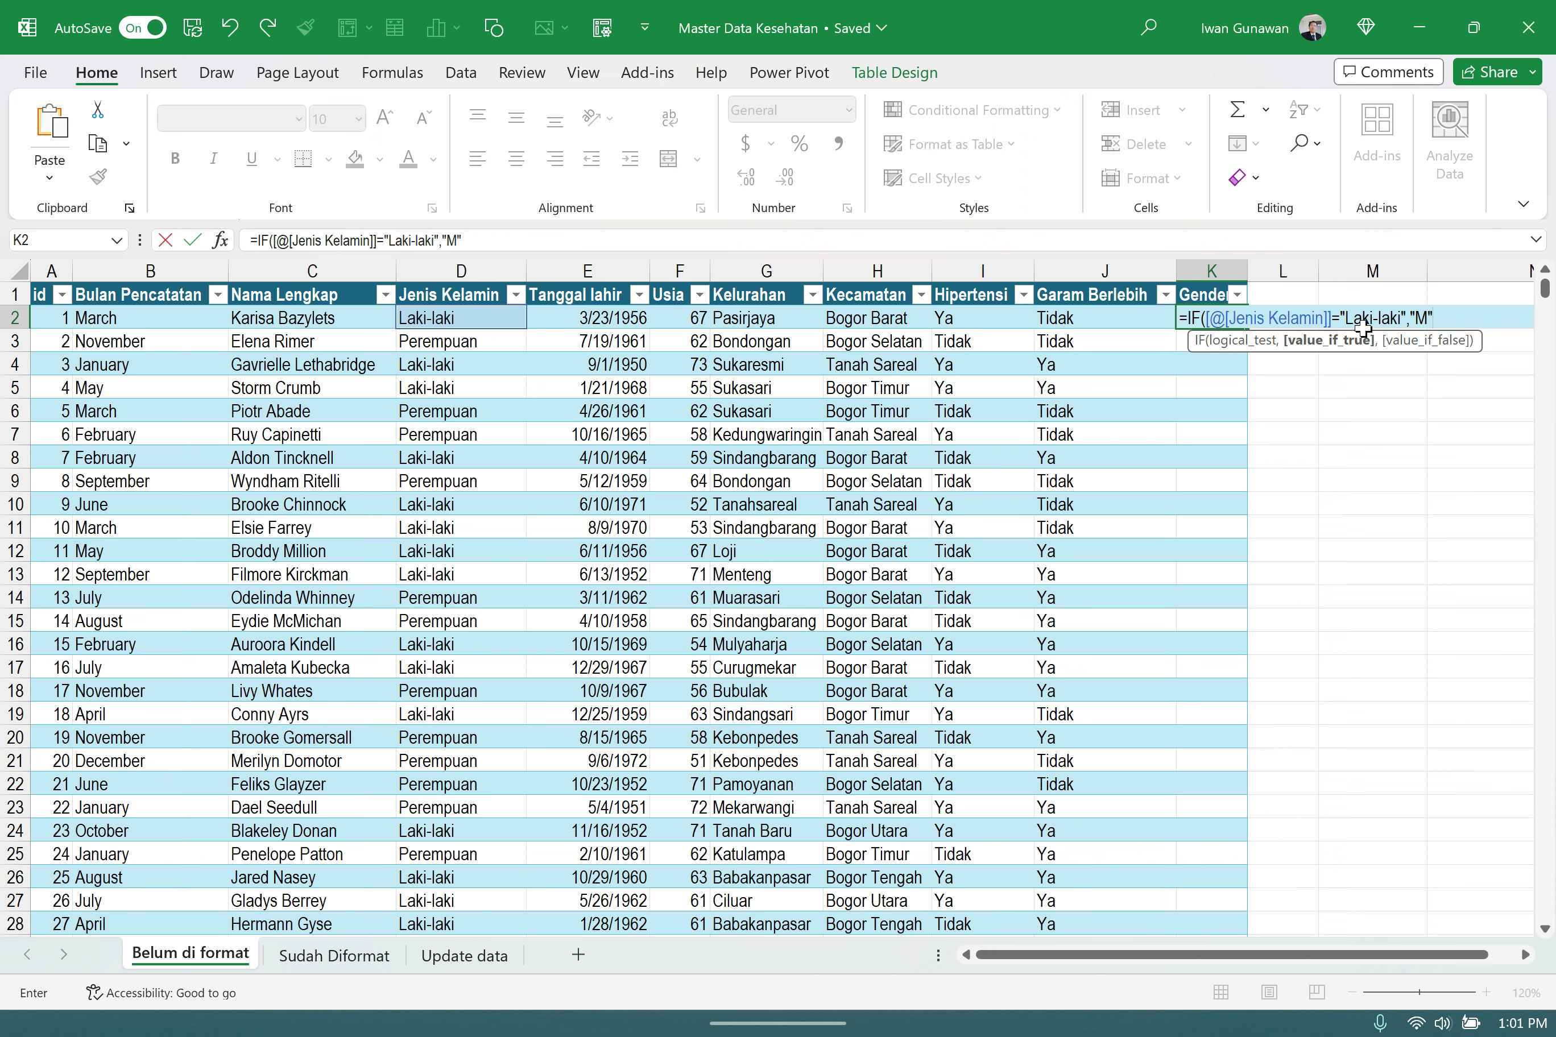
pyautogui.write('",')
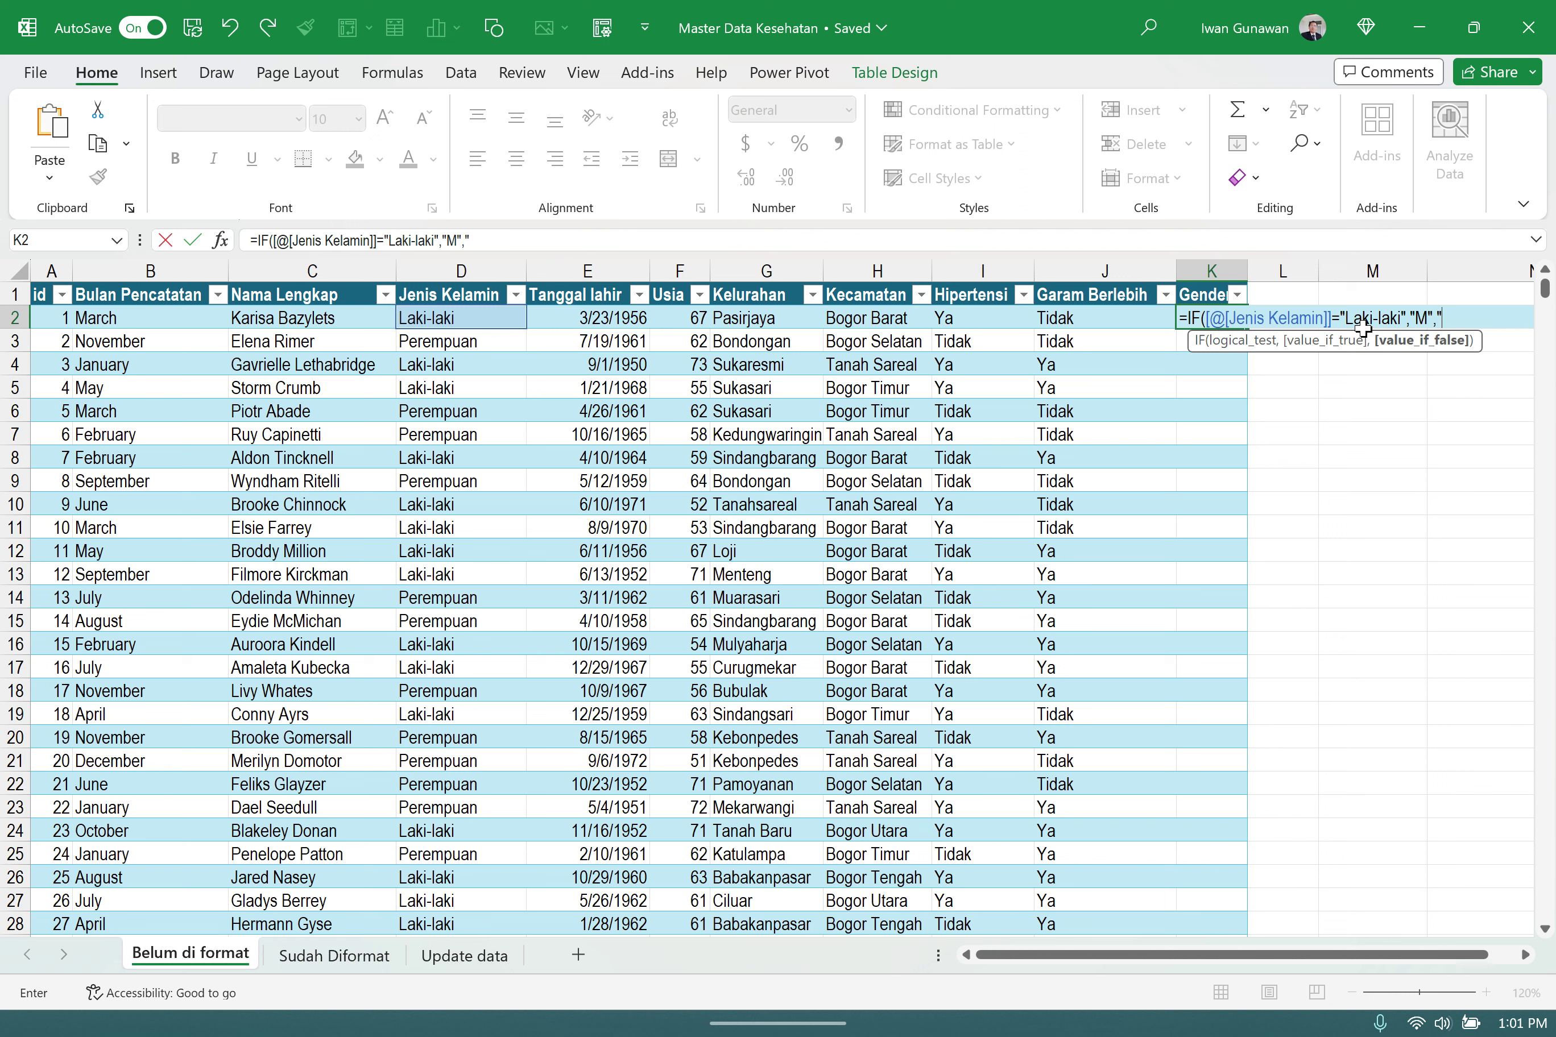
pyautogui.write('F")')
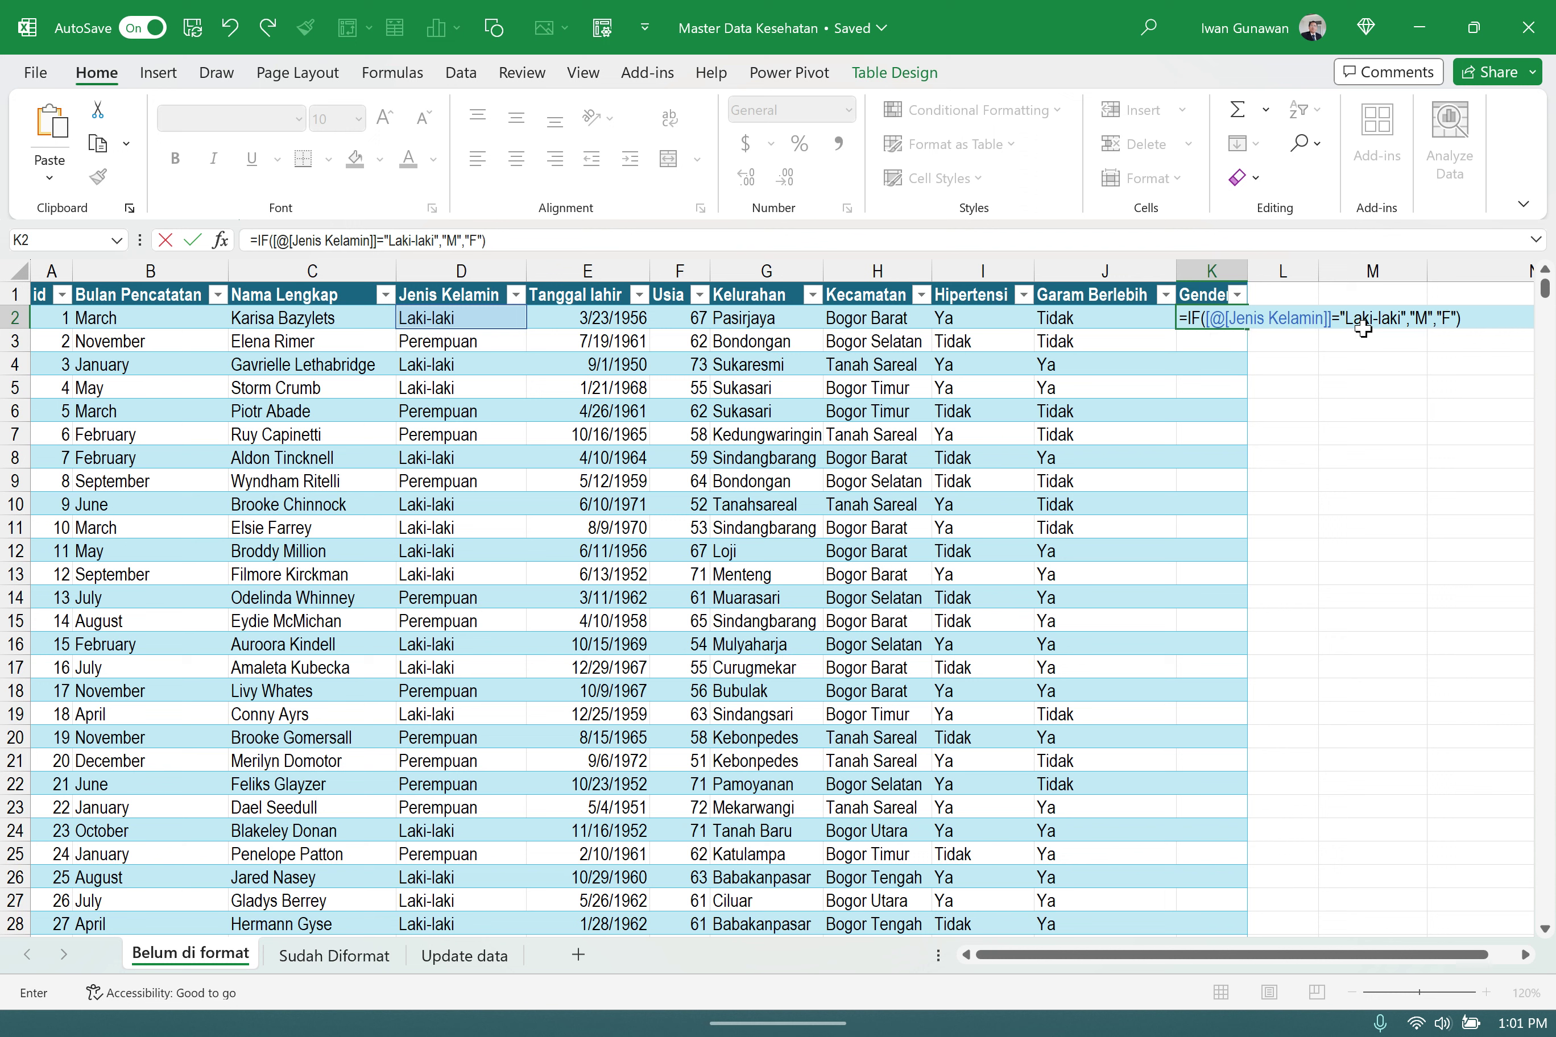
pyautogui.press('Return')
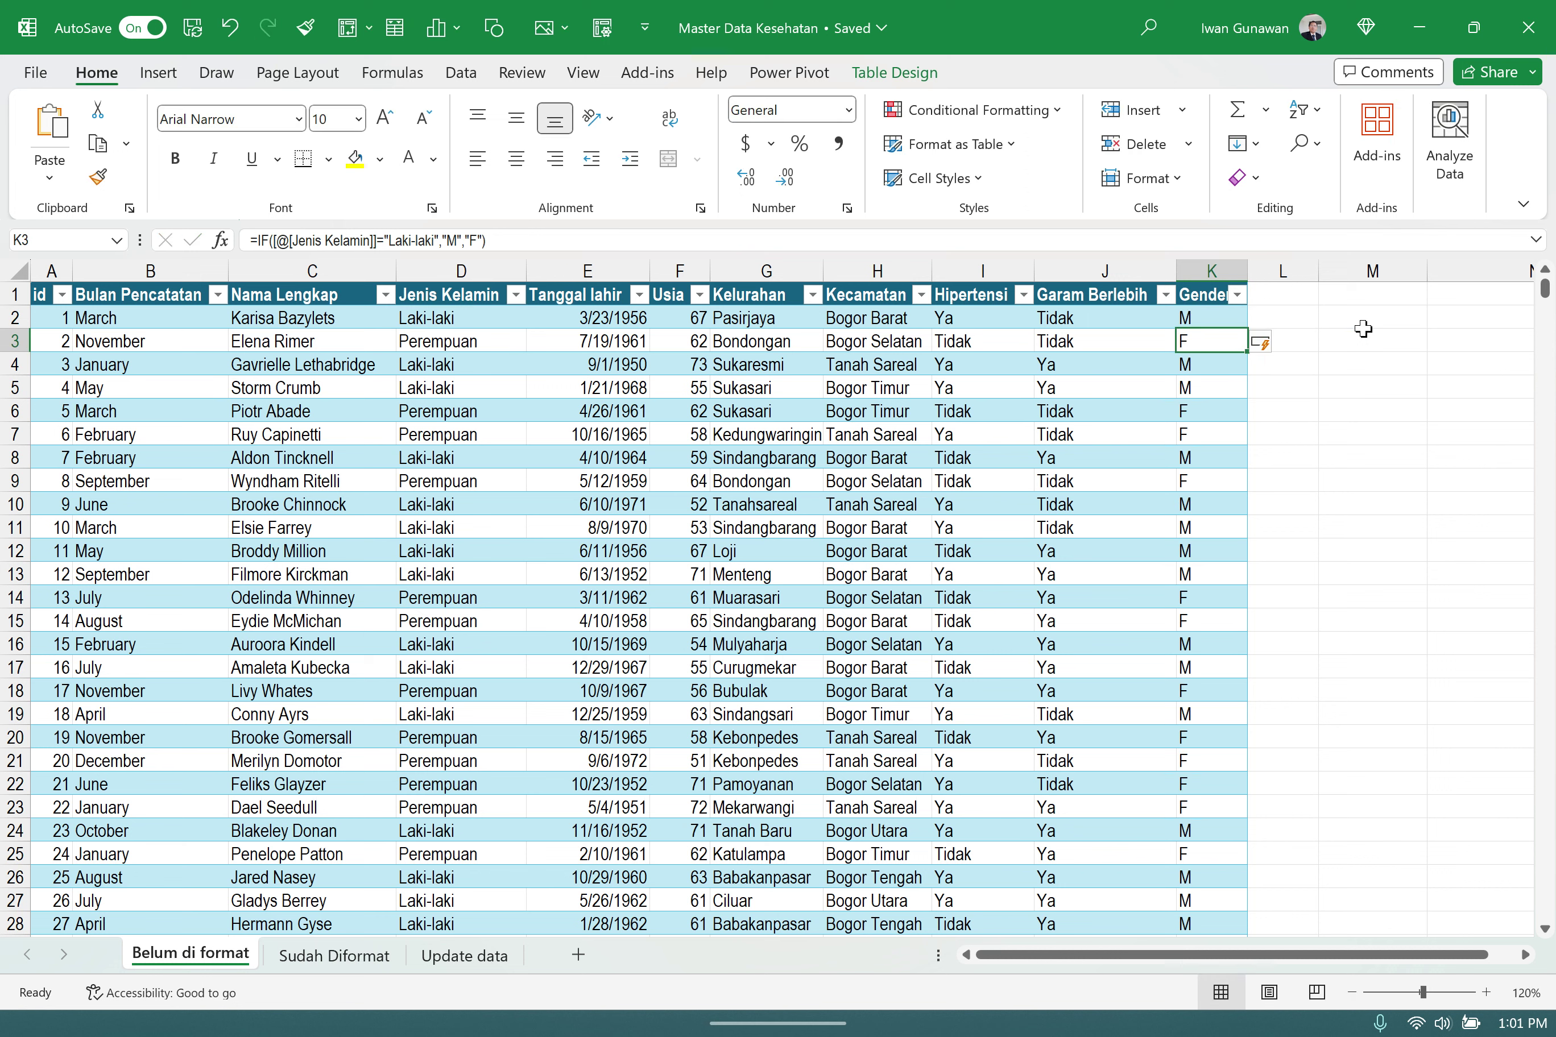
# - Examine the Gender formulas down to the table's last row and the column headings further down the records
pyautogui.moveTo(1155, 577); pyautogui.dragTo(1201, 574)
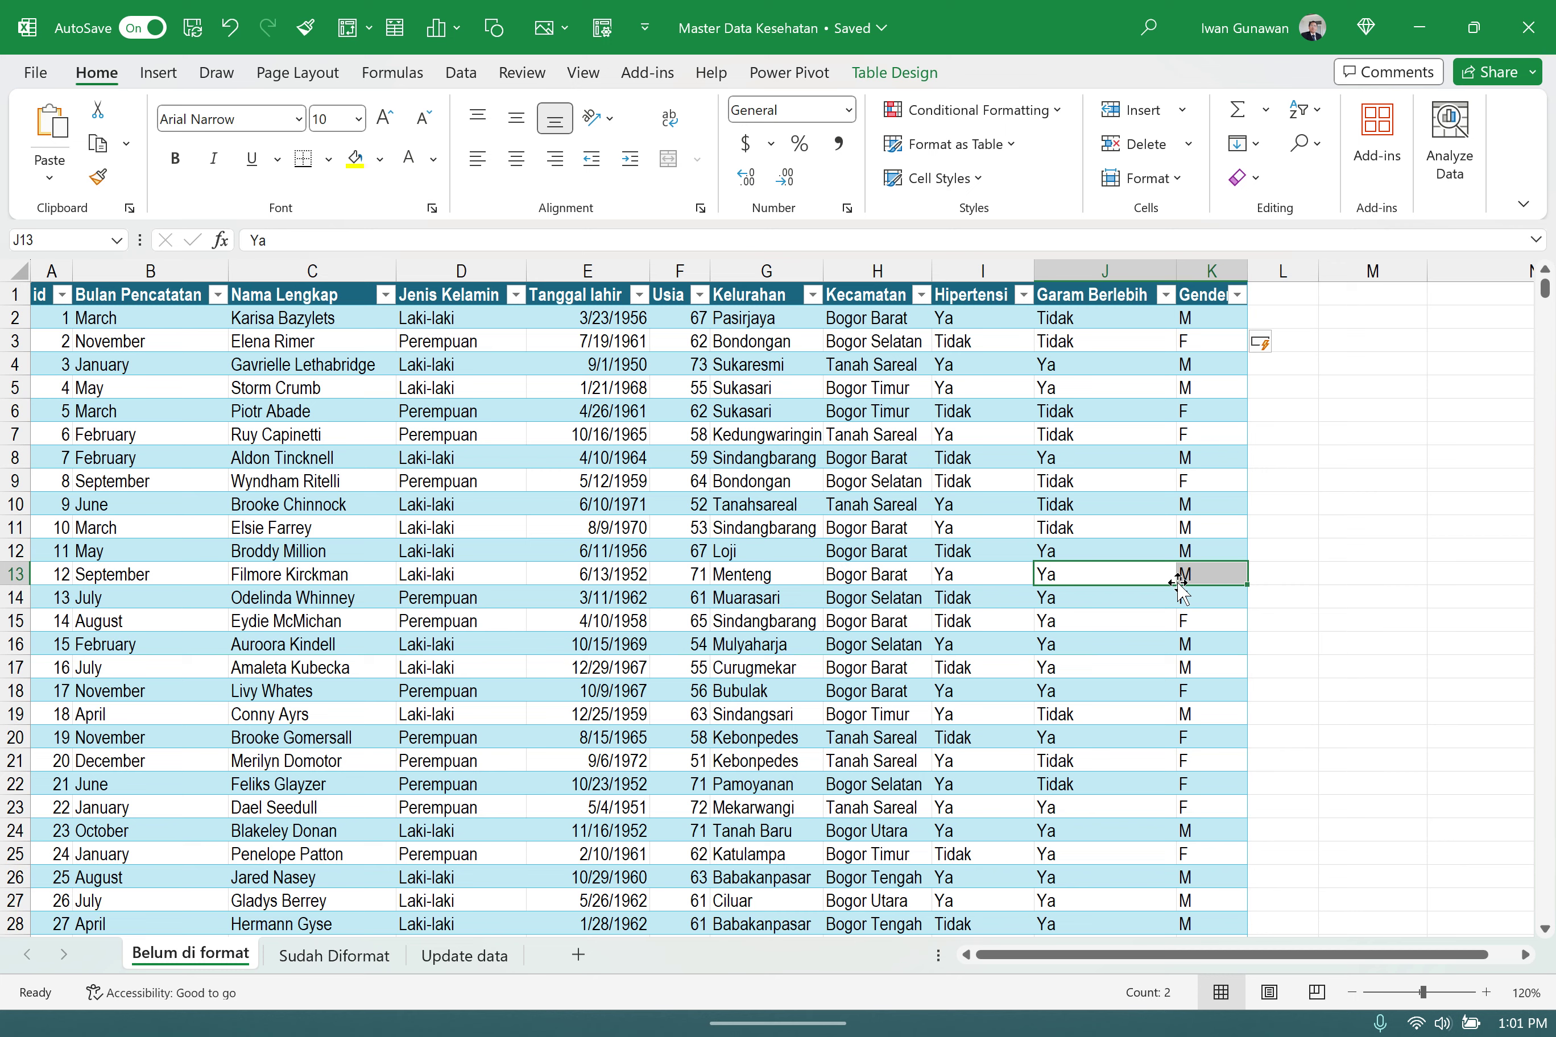
pyautogui.click(1215, 572)
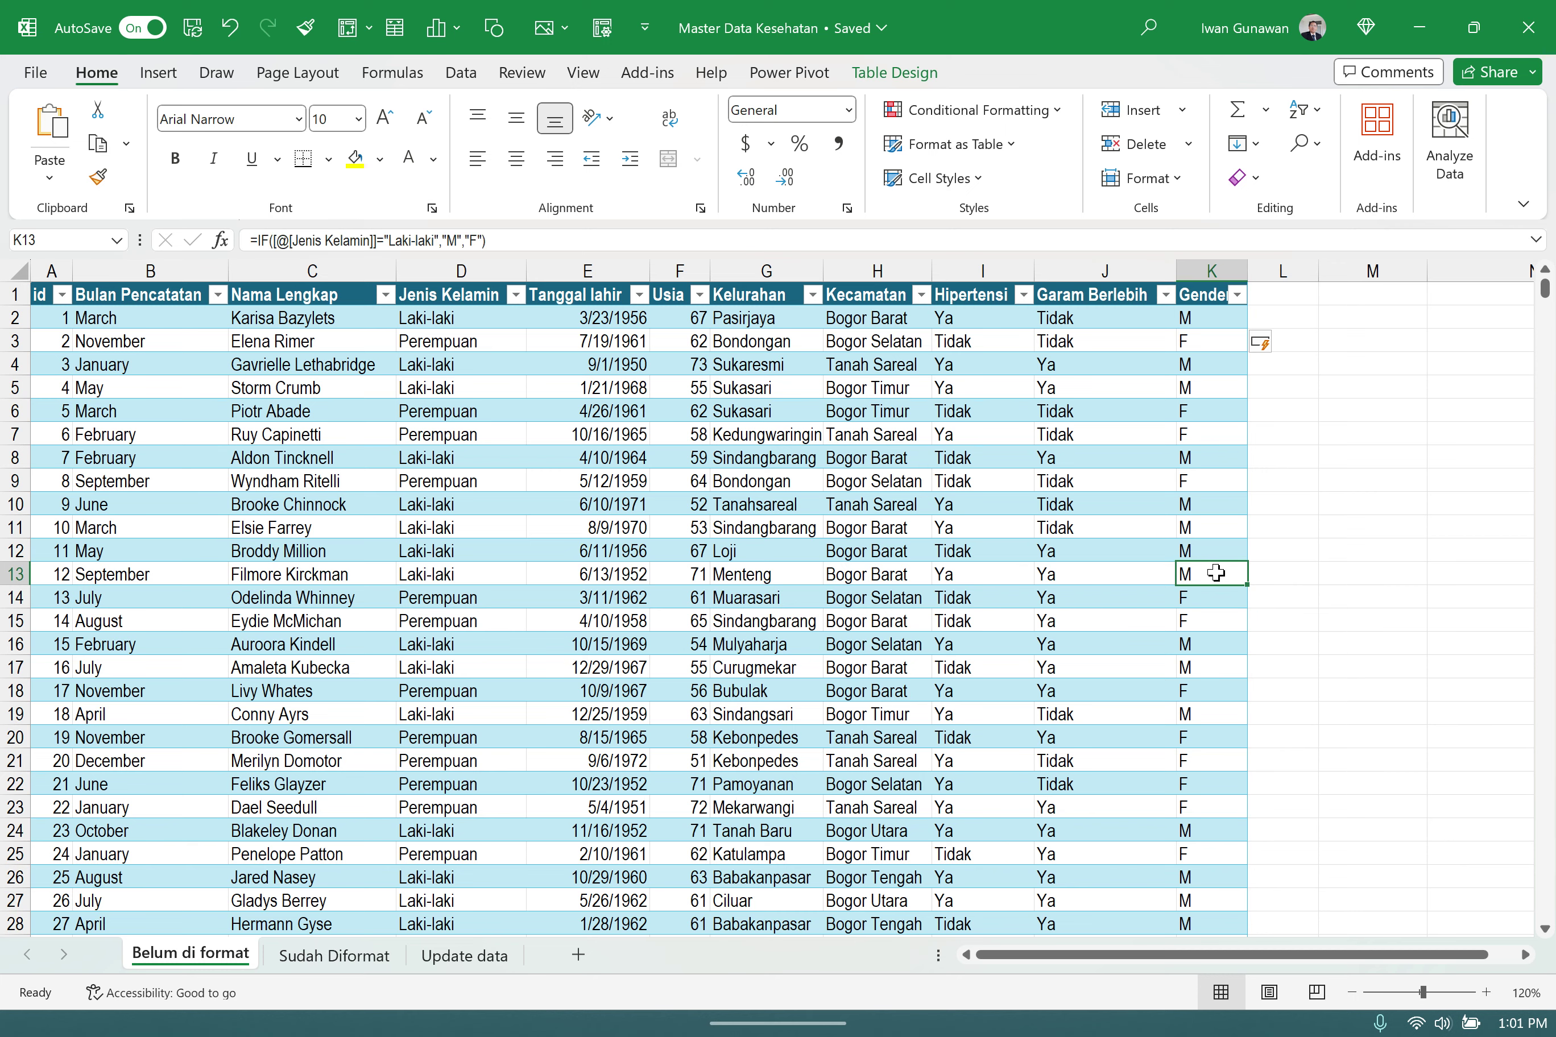
pyautogui.hotkey('ctrl', 'Down')
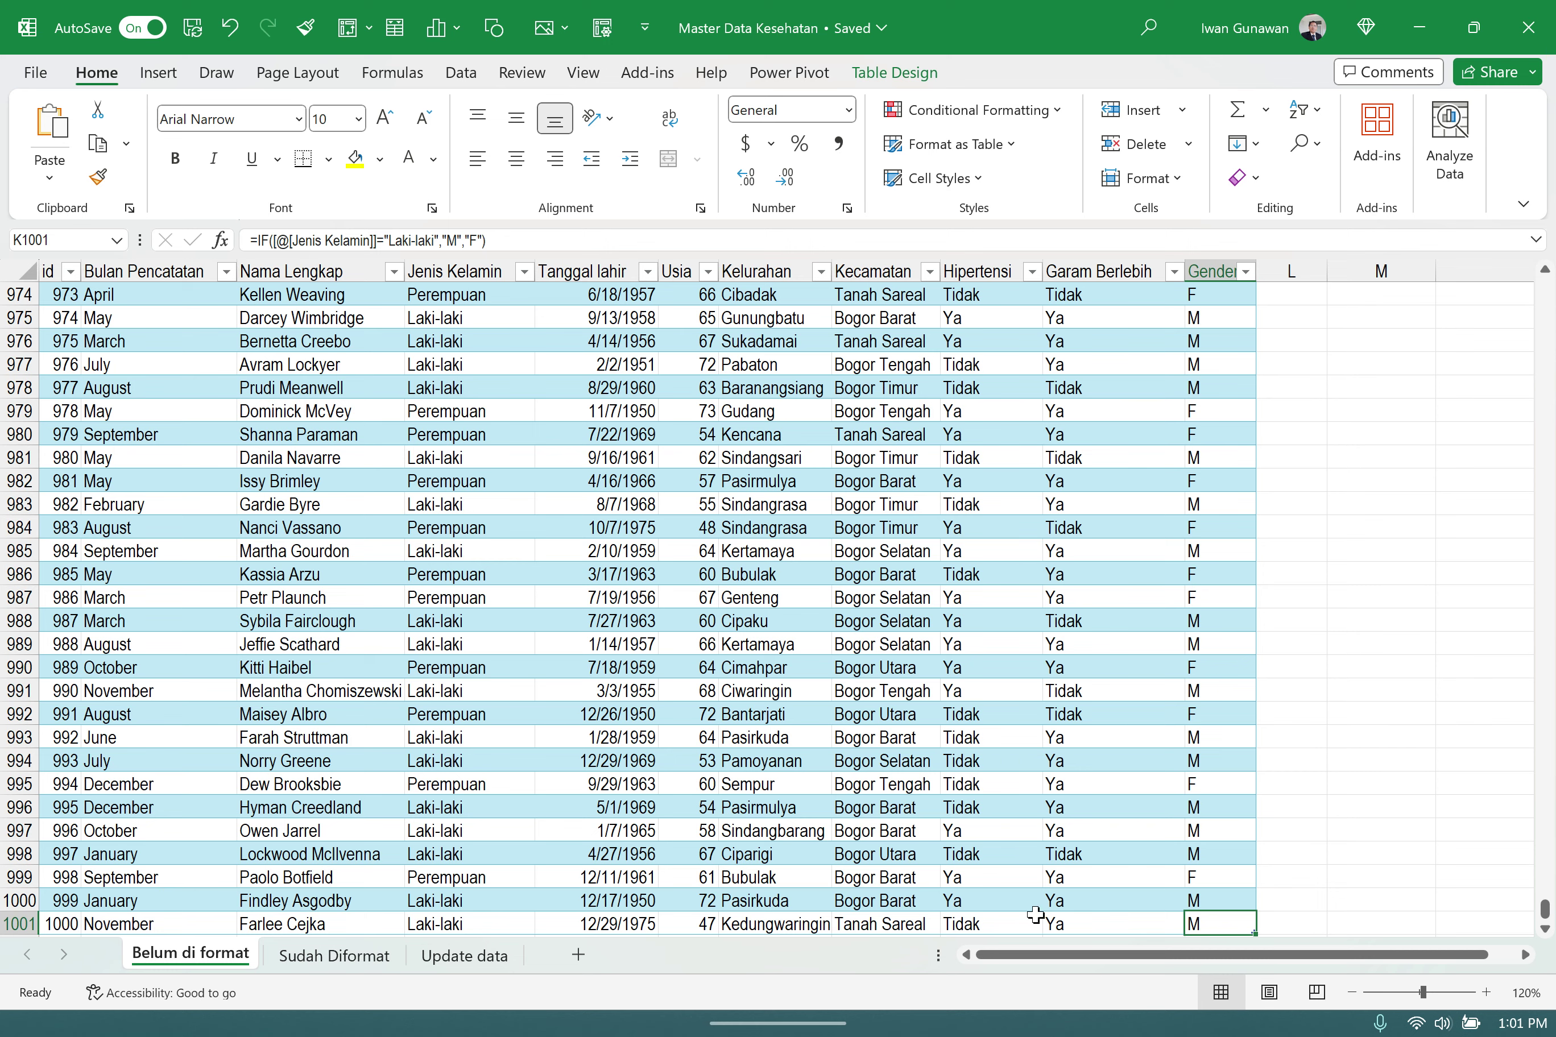
pyautogui.hotkey('ctrl', 'Up')
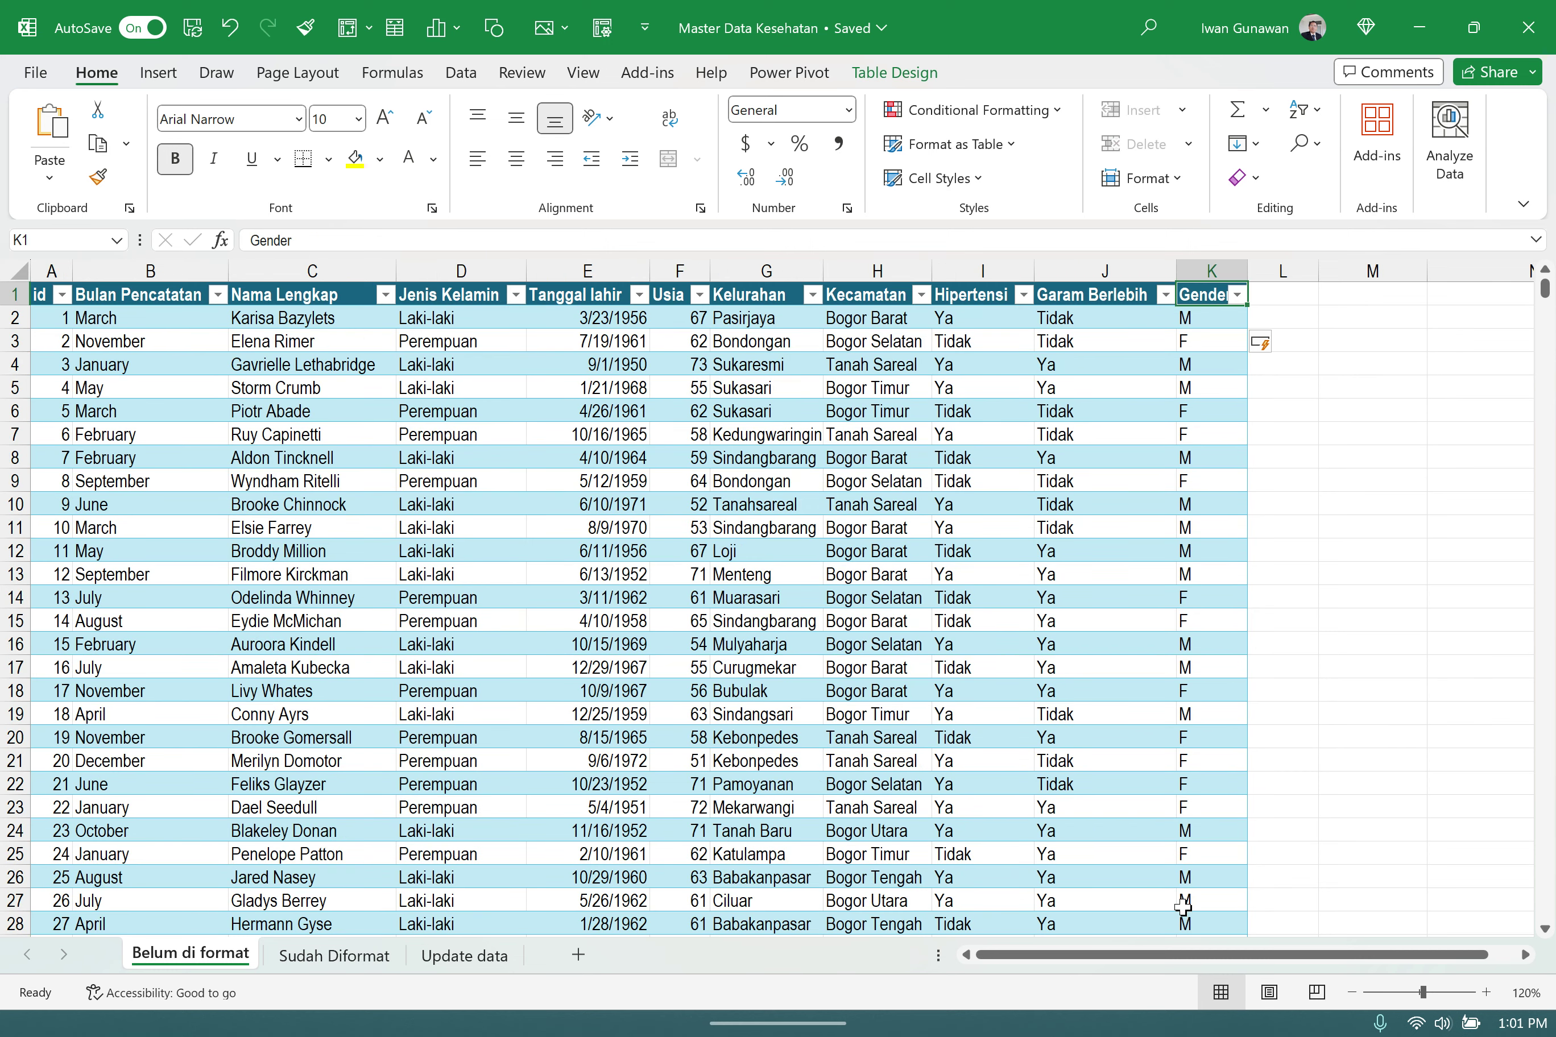
pyautogui.press('Down')
pyautogui.press('Down')
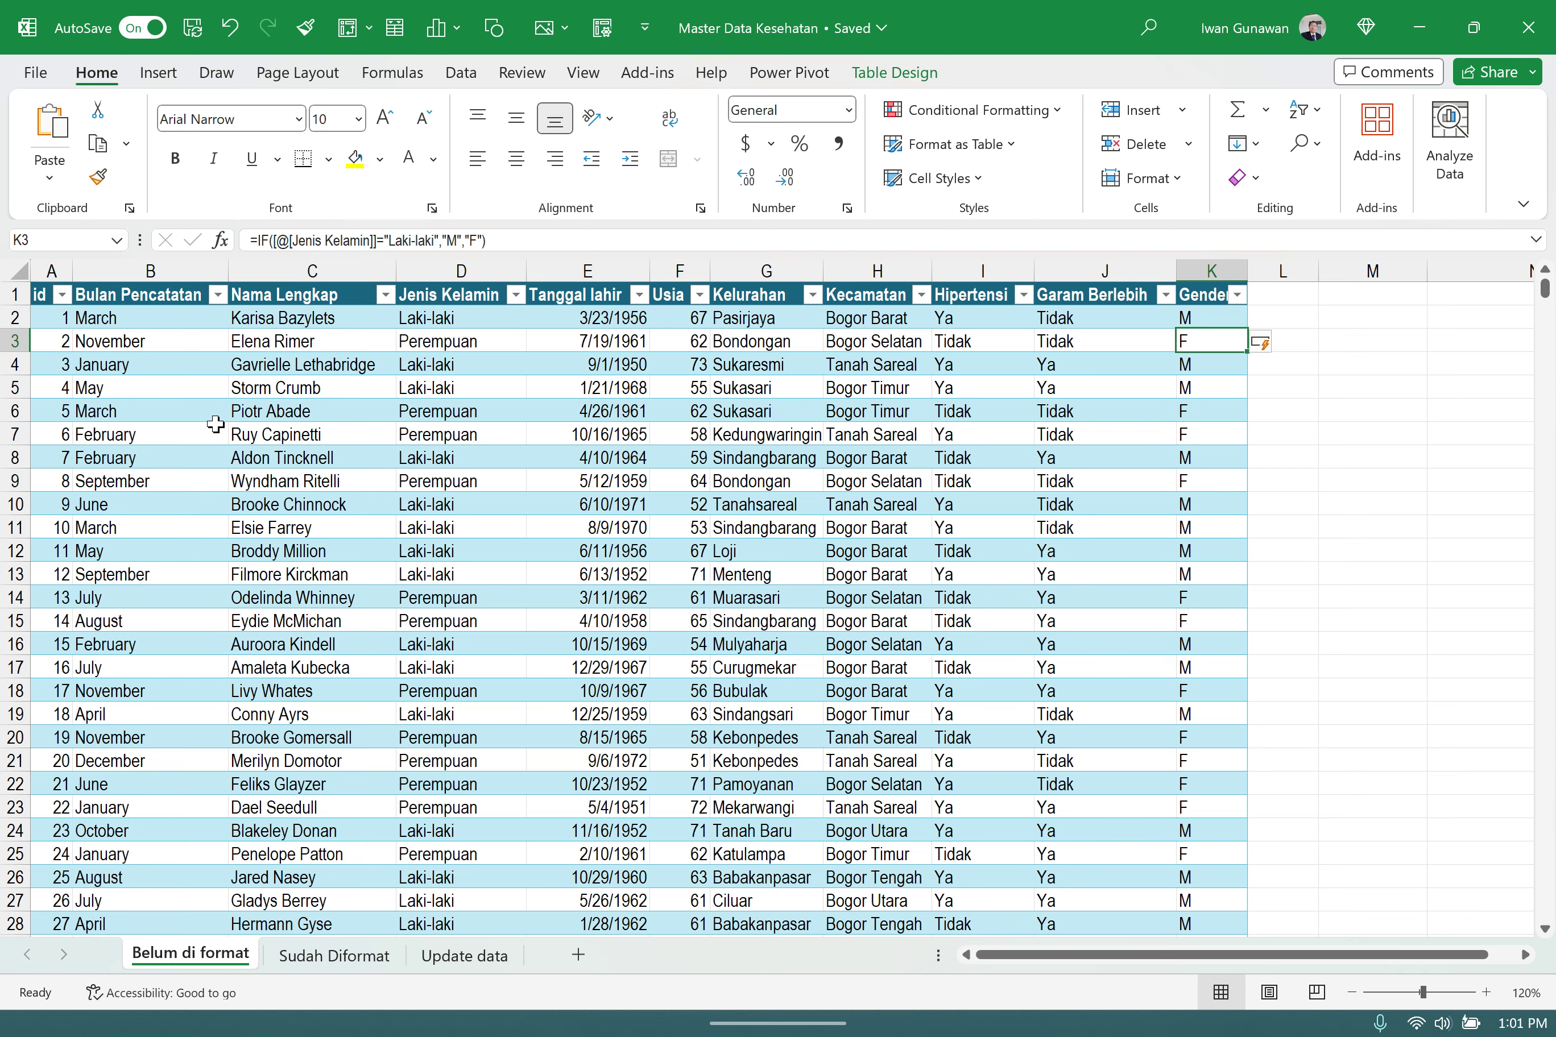
pyautogui.scroll(-3, 717, 543)
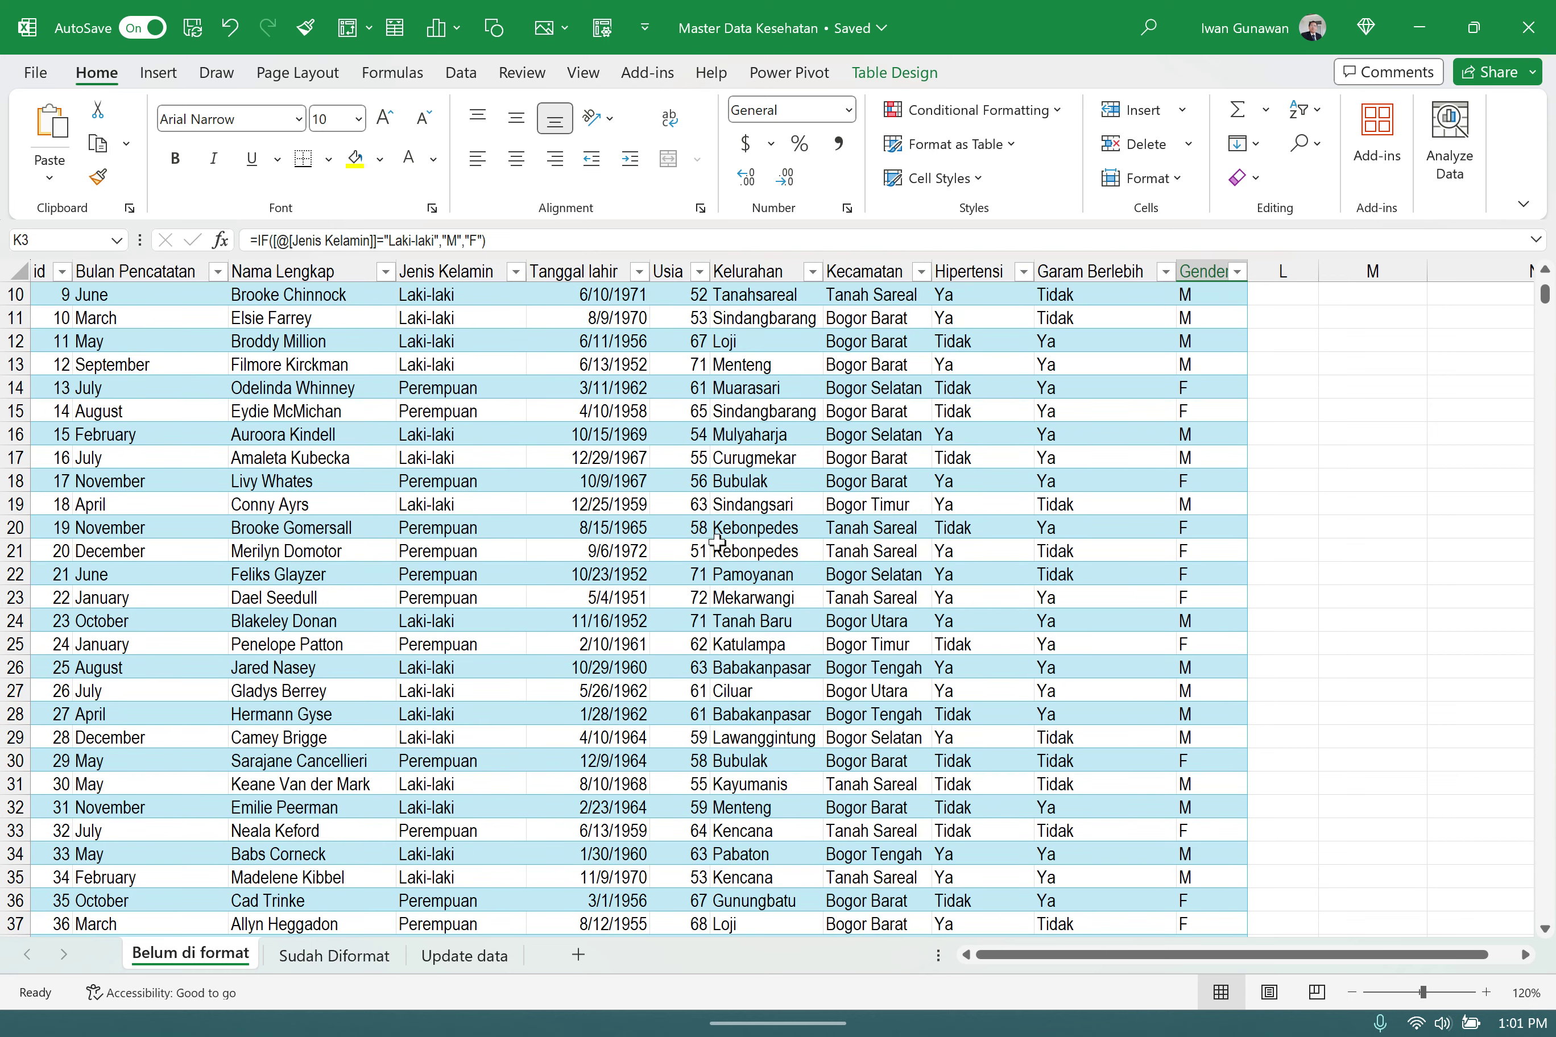
pyautogui.scroll(-16, 717, 544)
pyautogui.scroll(3, 717, 543)
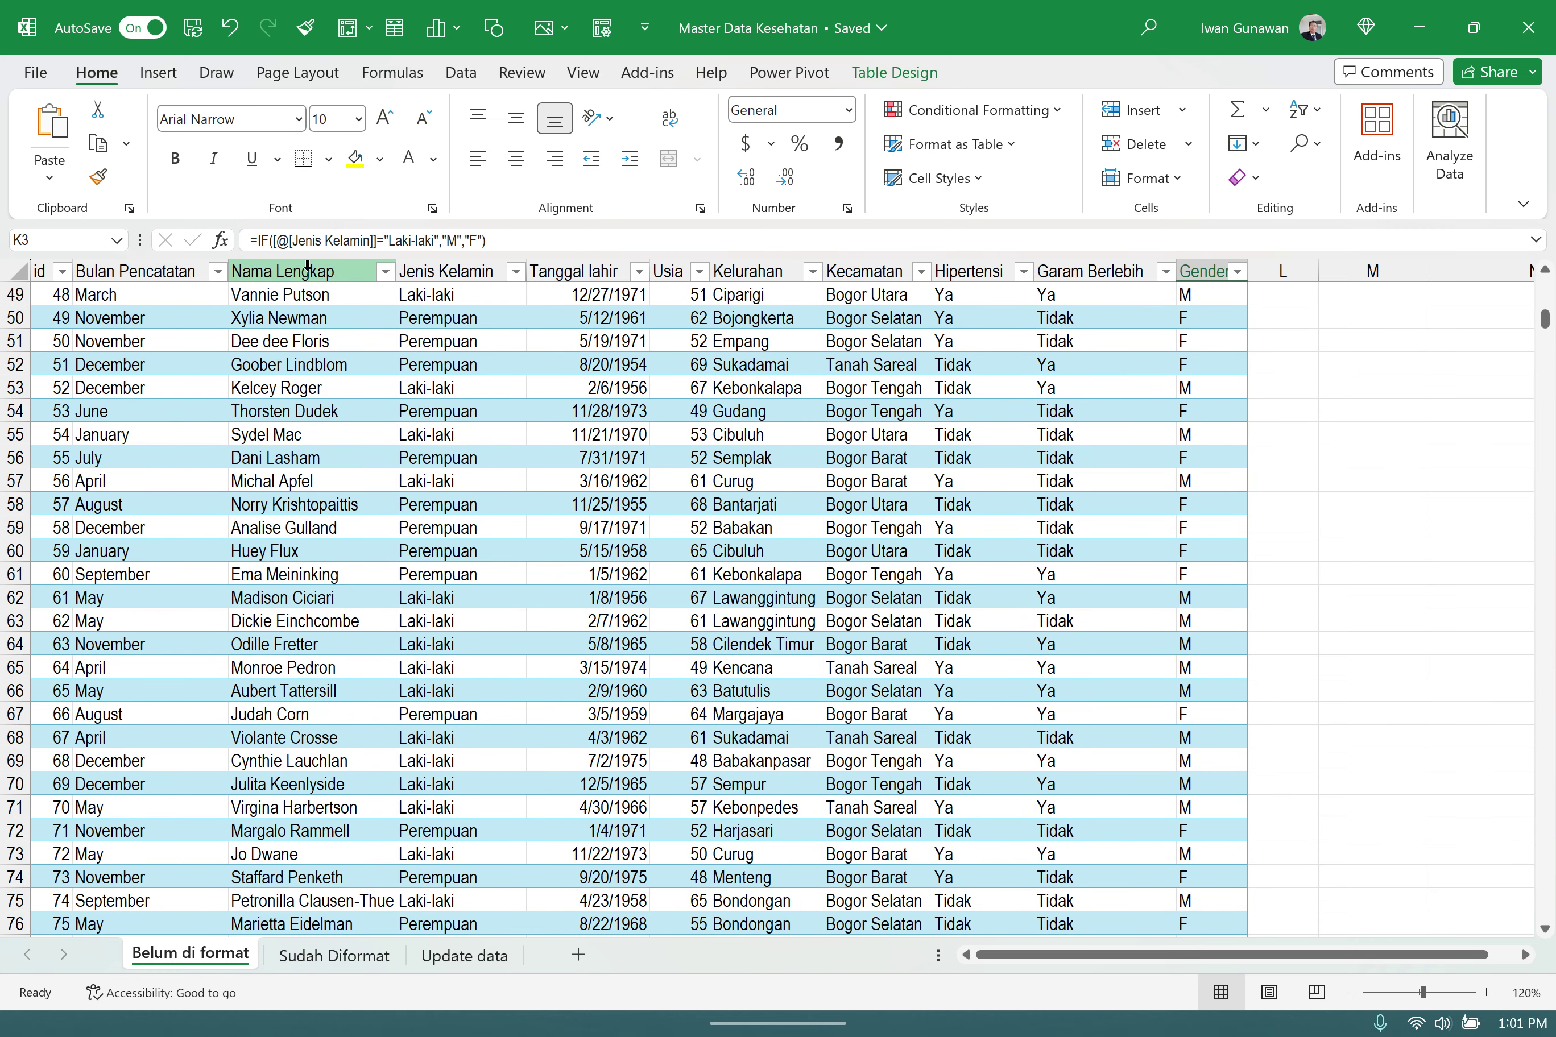
pyautogui.scroll(-4, 758, 643)
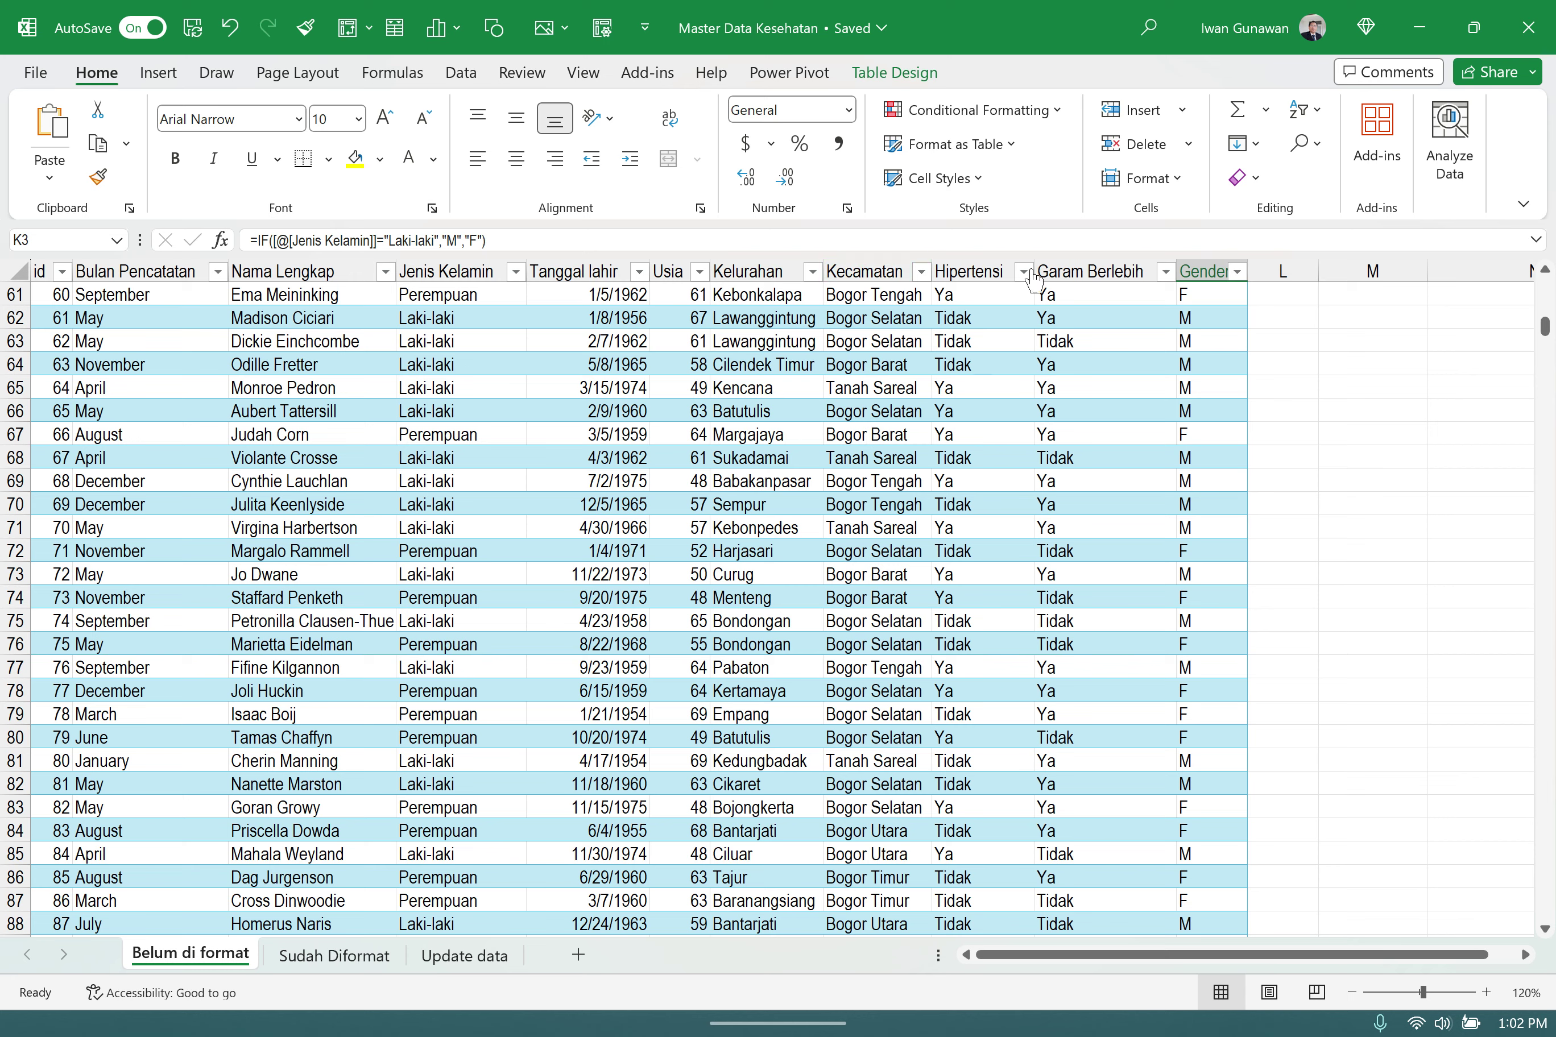
pyautogui.scroll(20, 993, 481)
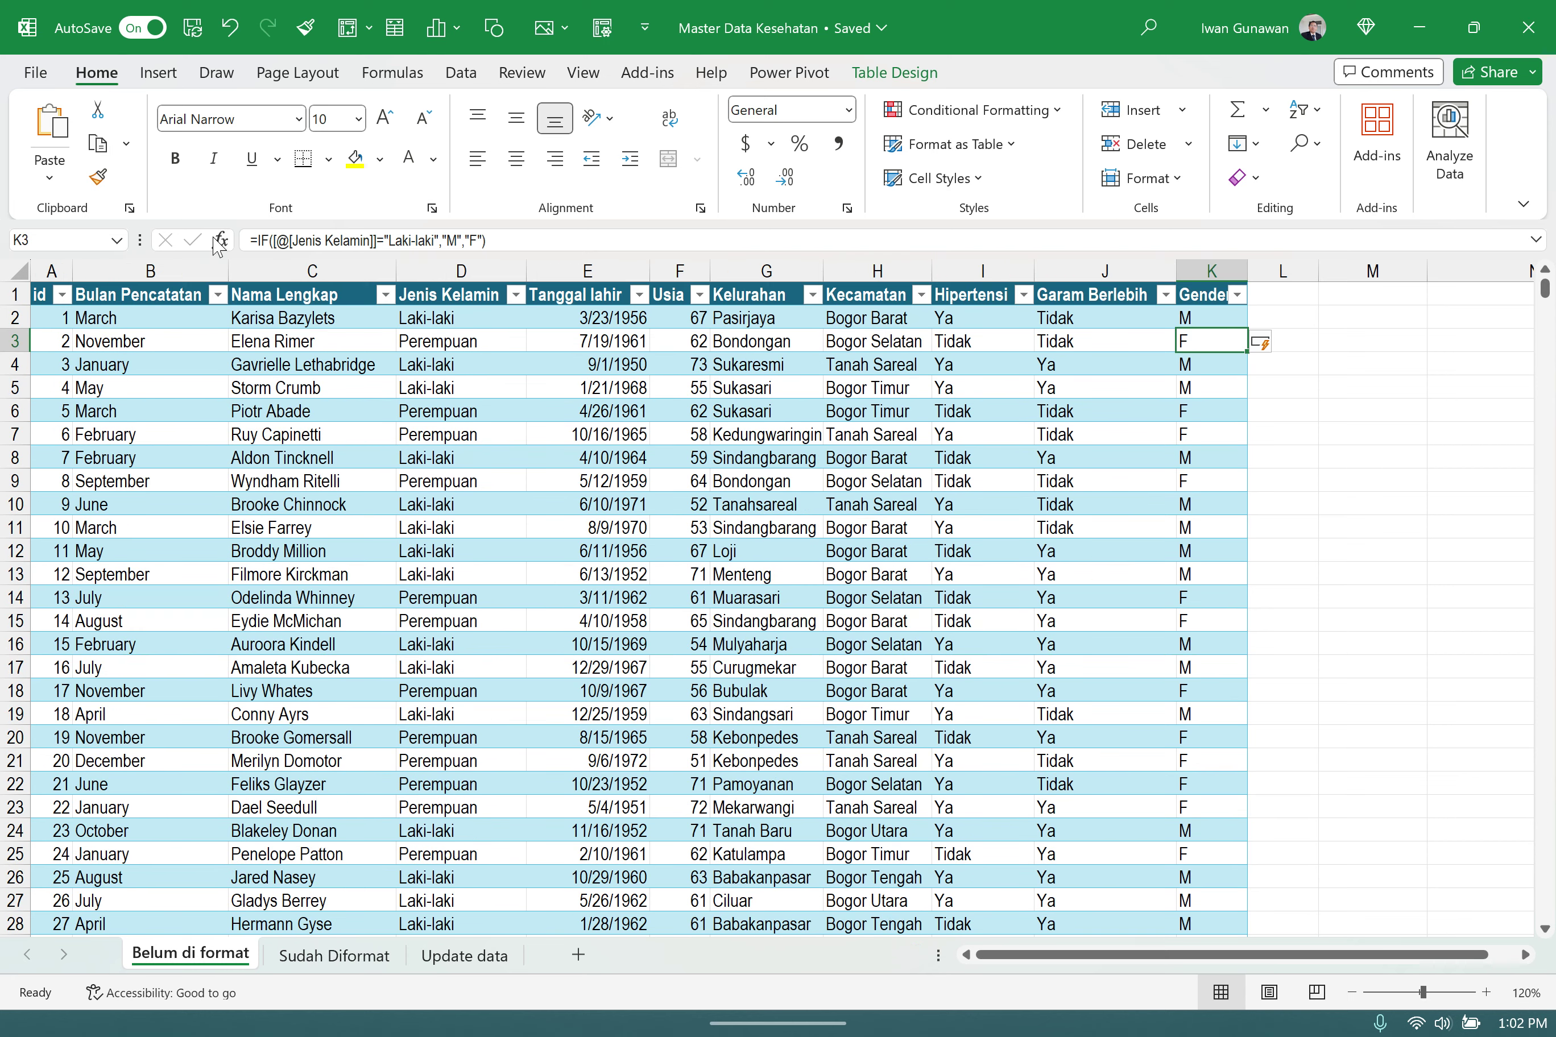
# - Save the Master Data Kesehatan workbook and close it
pyautogui.click(198, 27)
pyautogui.click(1550, 34)
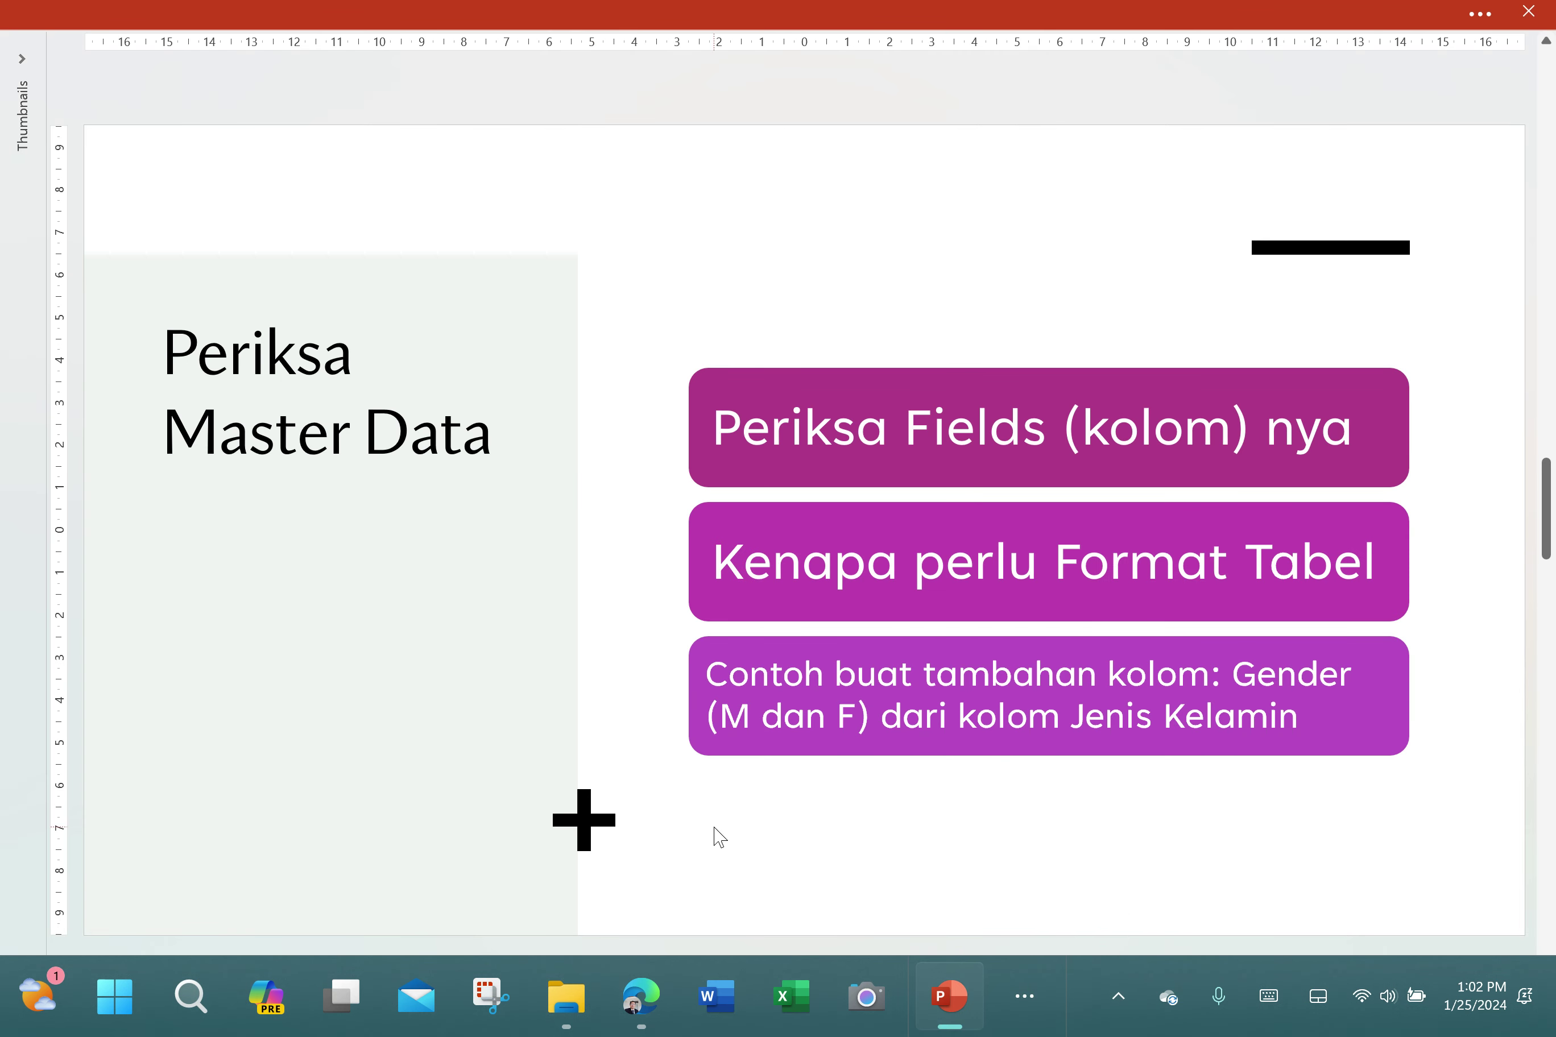
pyautogui.click(1121, 999)
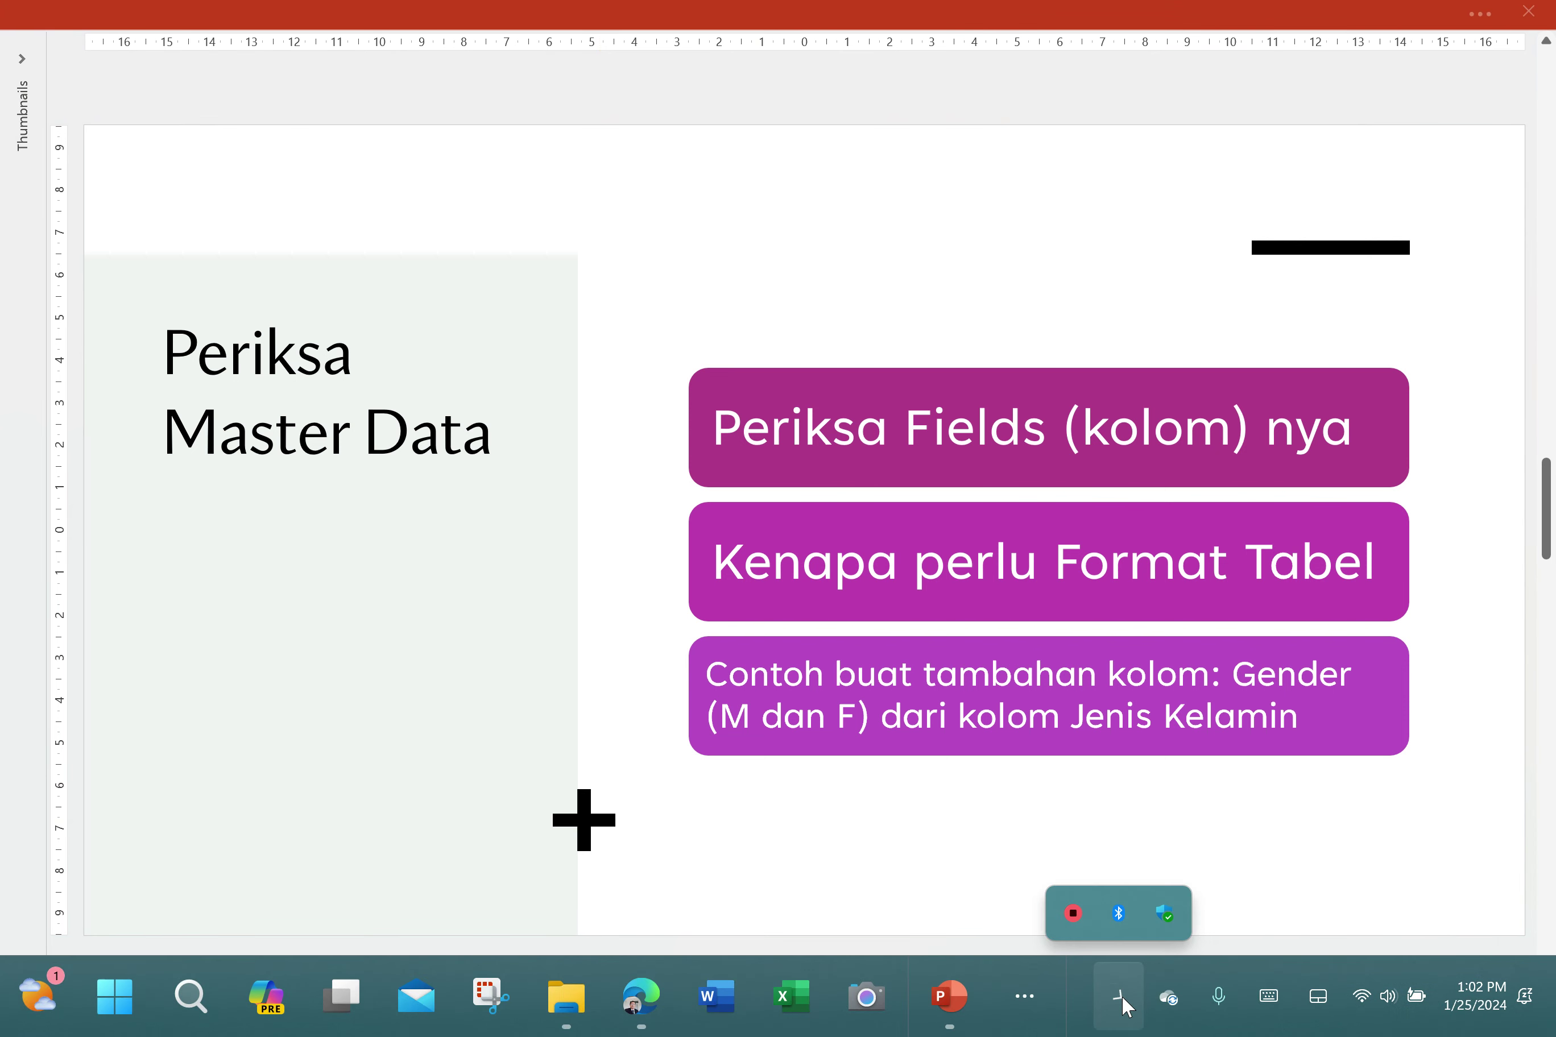
pyautogui.rightClick(1065, 910)
pyautogui.click(1408, 868)
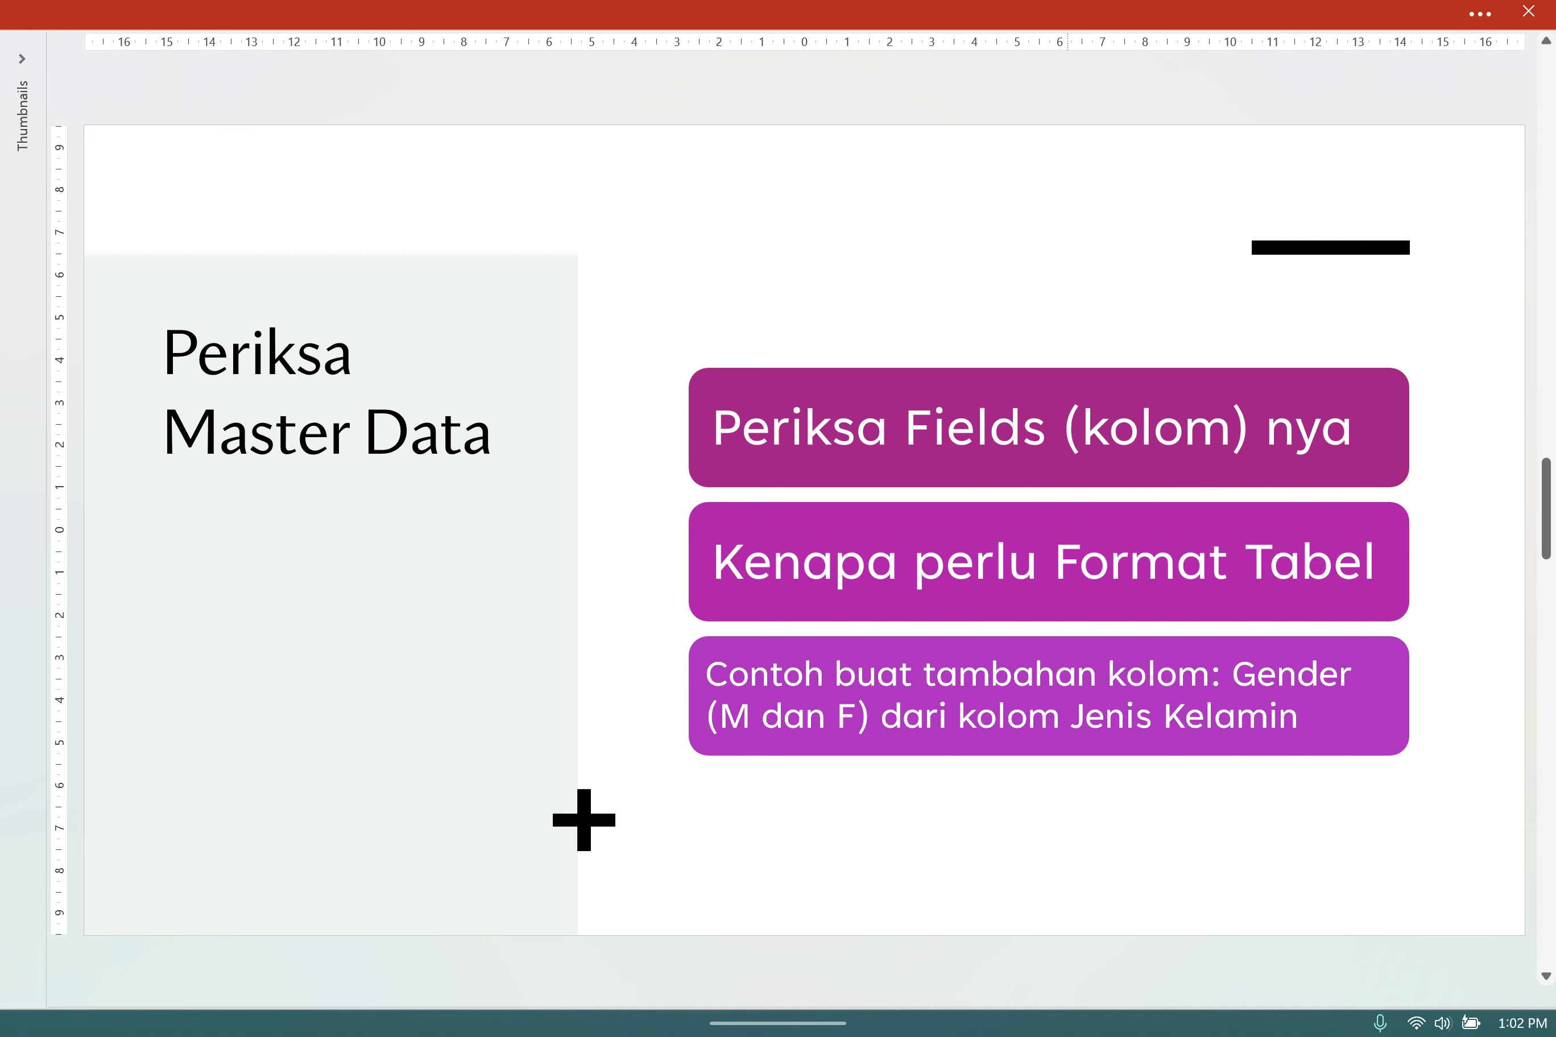
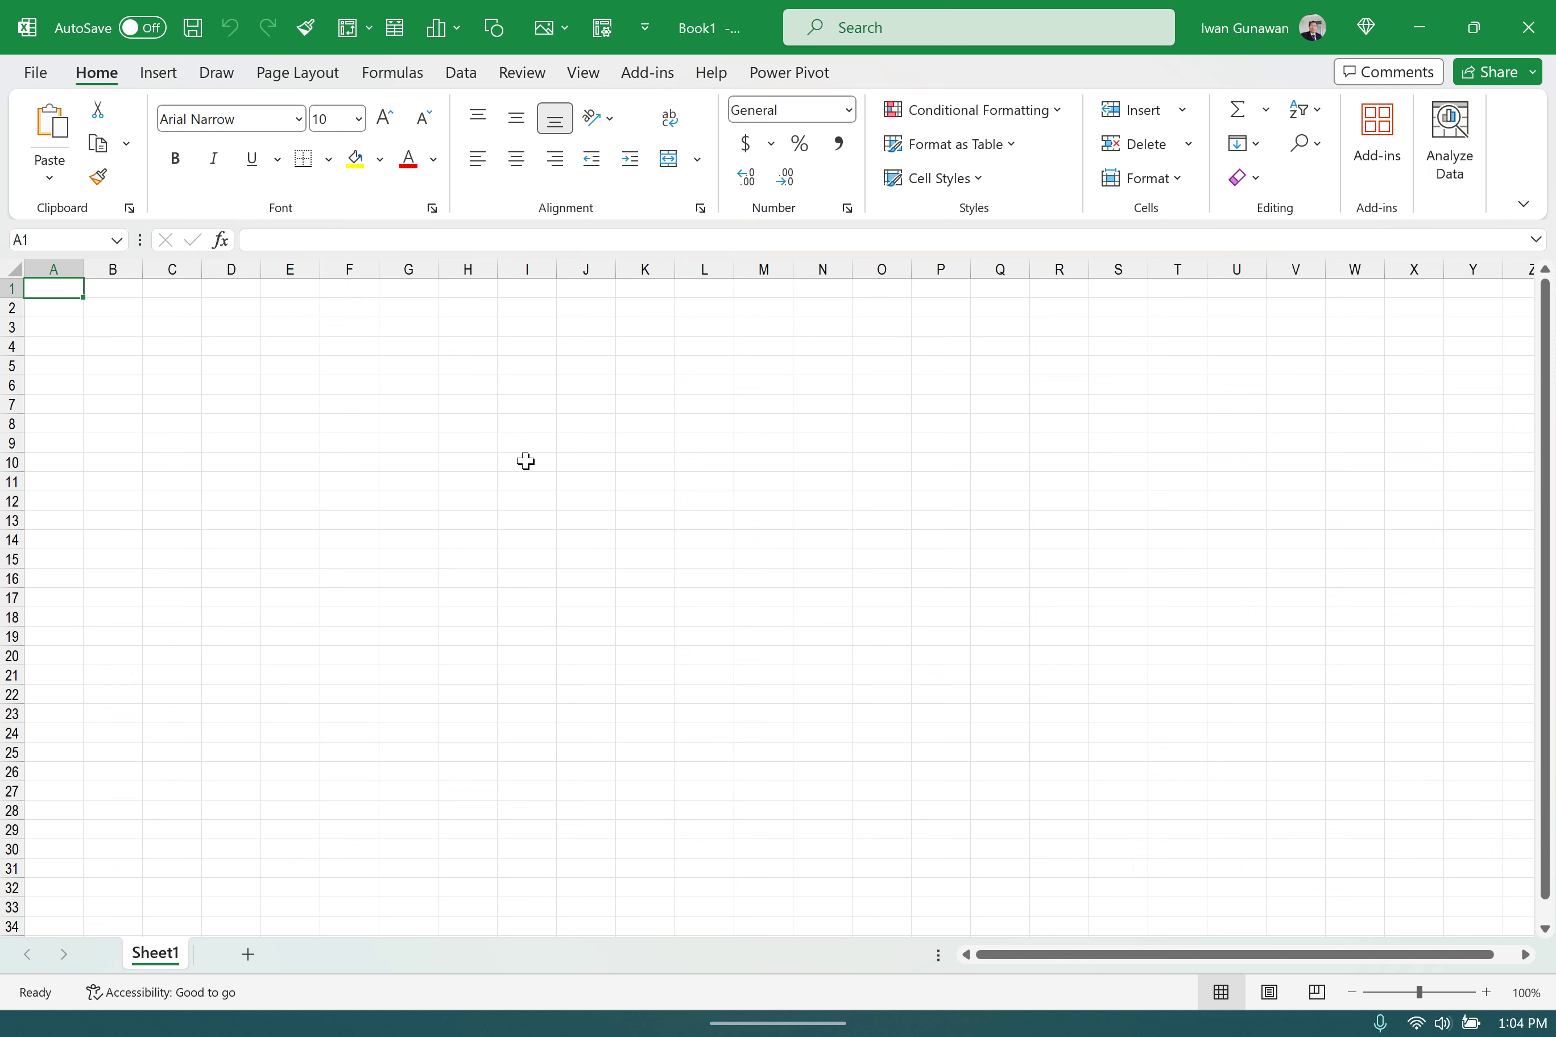
# - Start a data import from an Excel workbook file into the blank workbook Book1
pyautogui.click(471, 80)
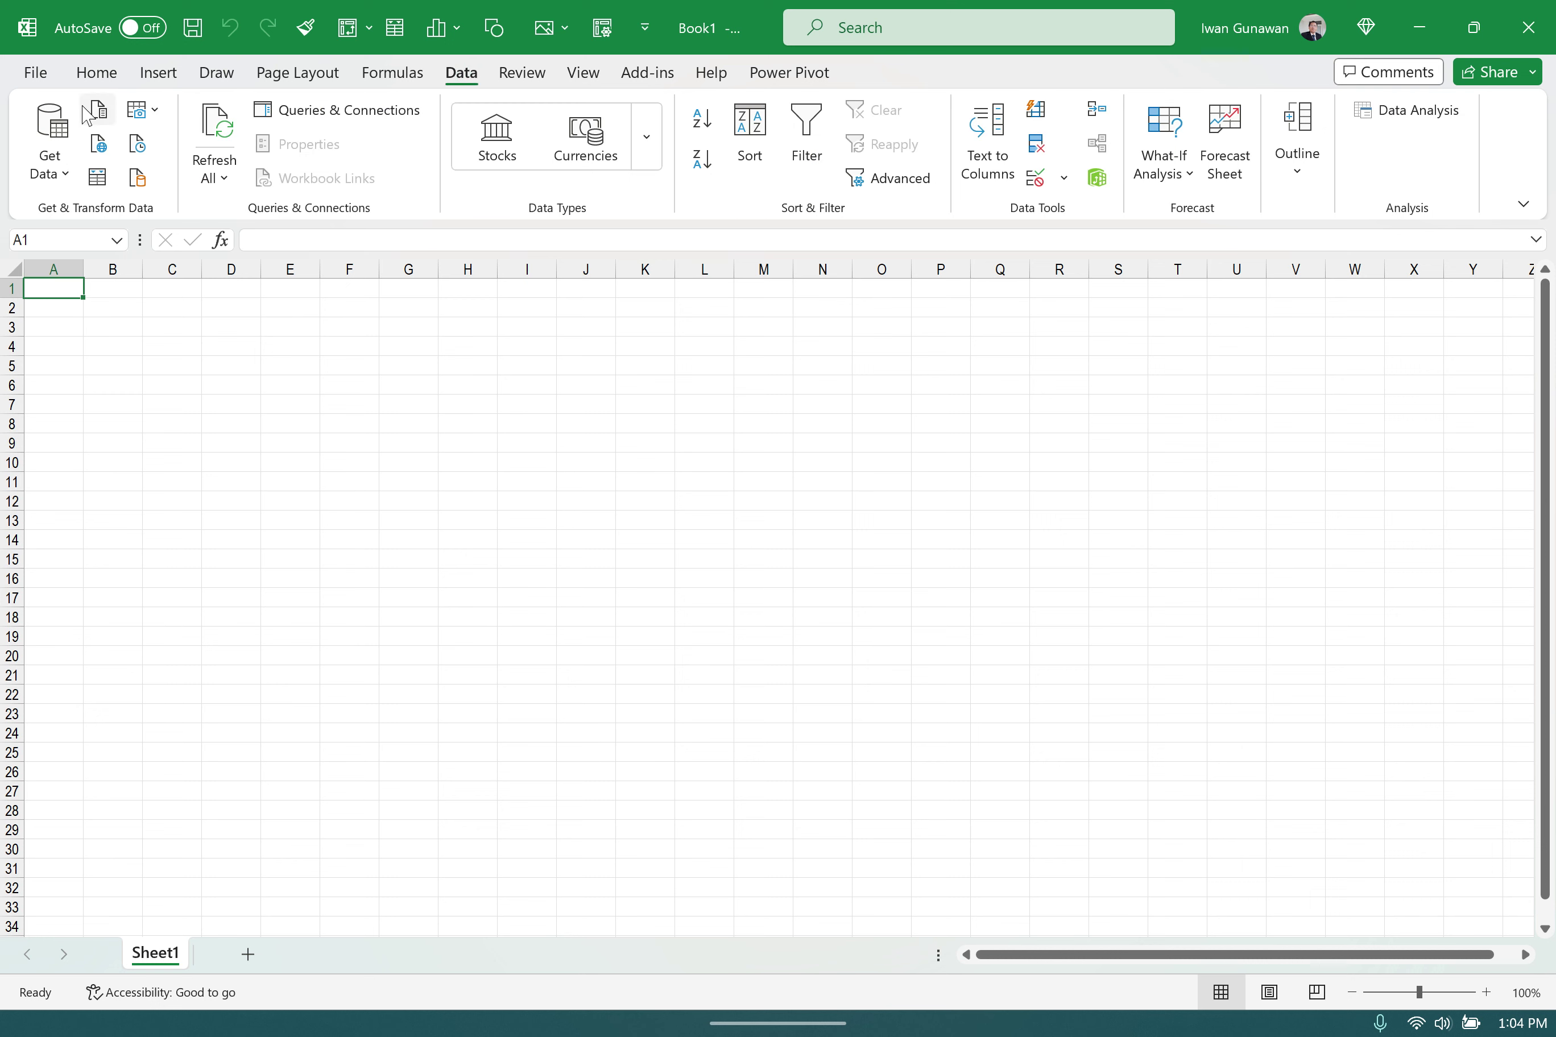
pyautogui.click(59, 181)
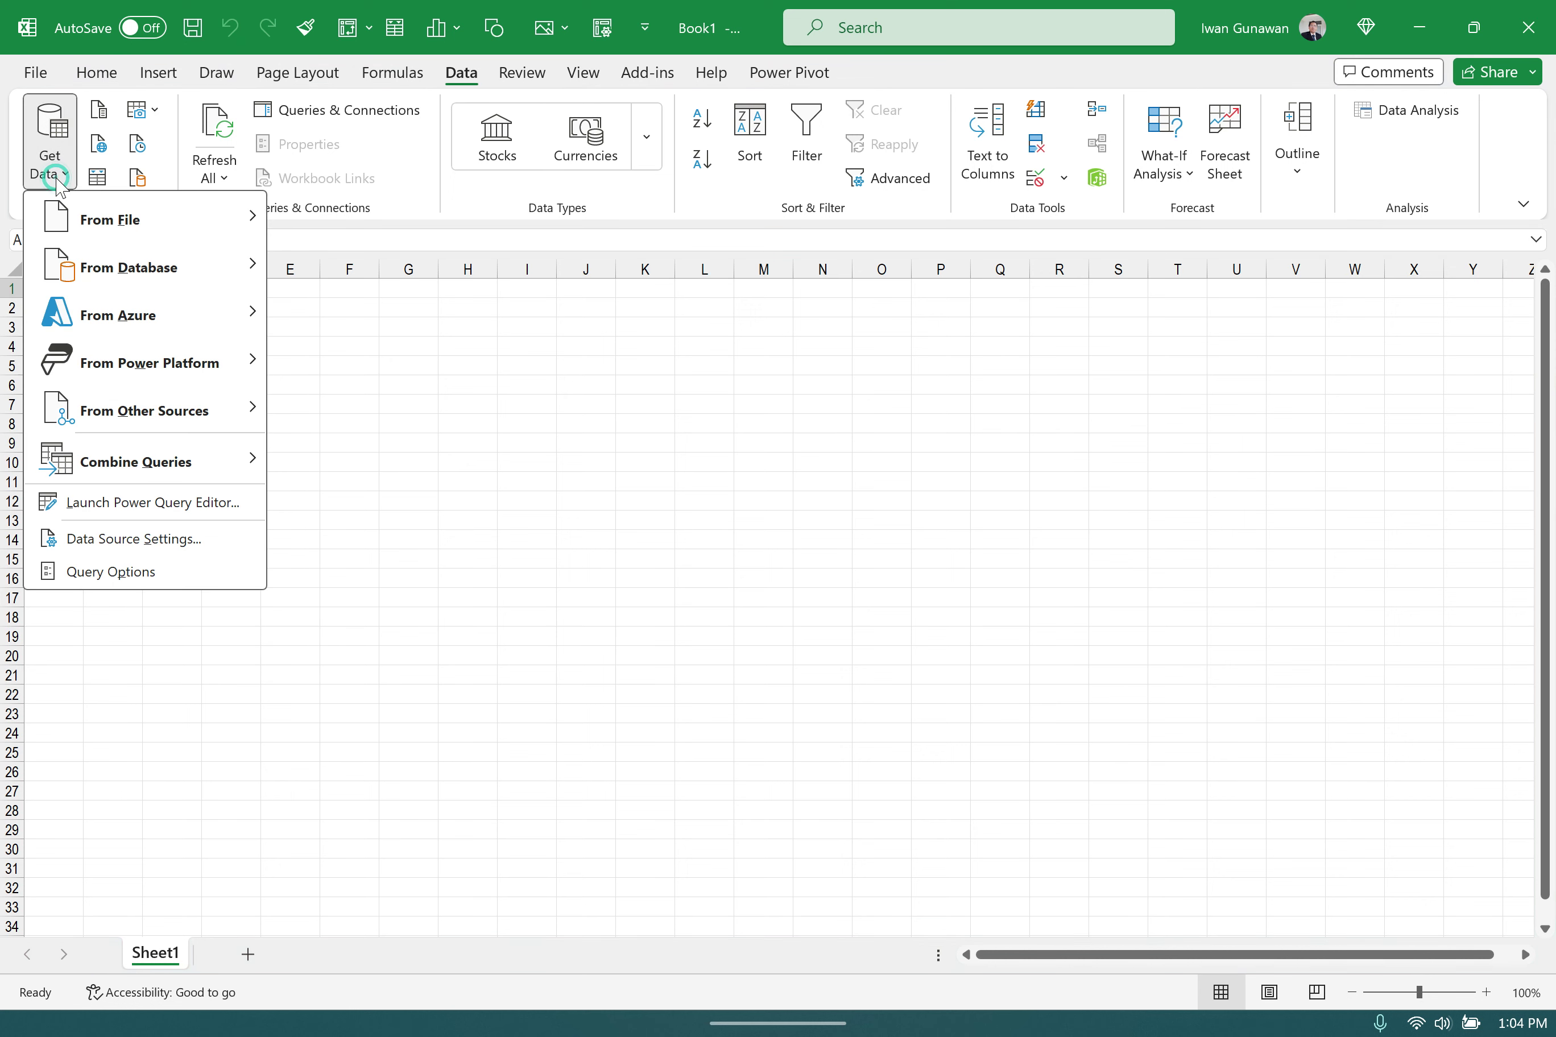
pyautogui.moveTo(76, 221)
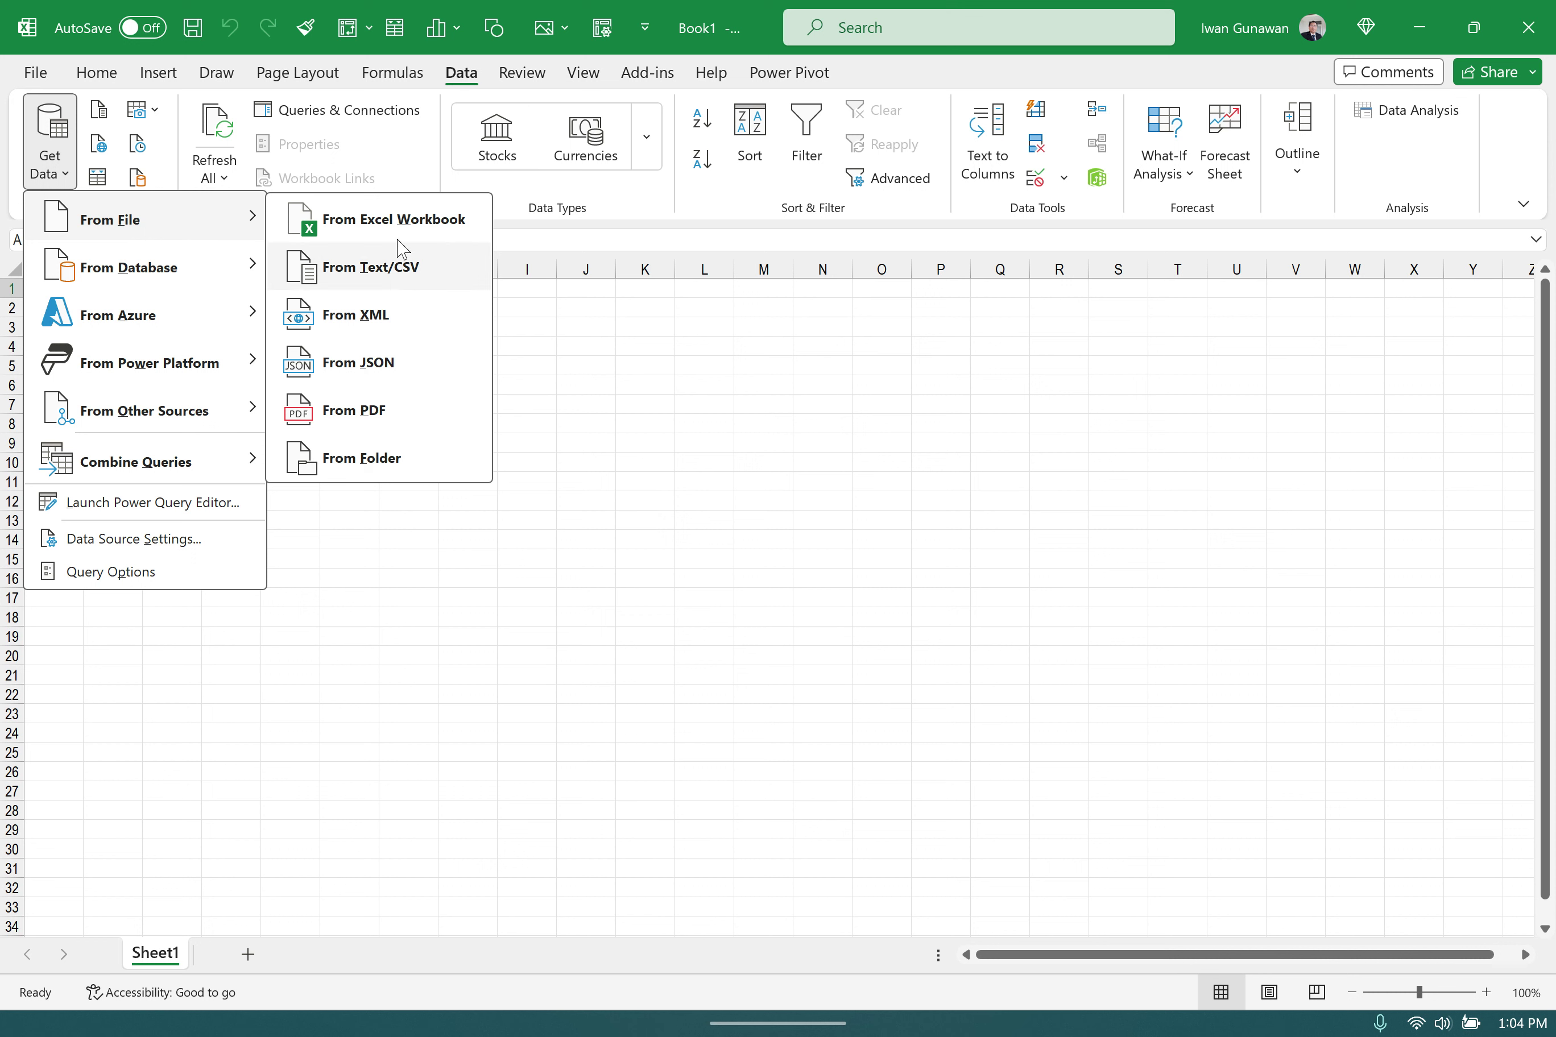
pyautogui.click(403, 237)
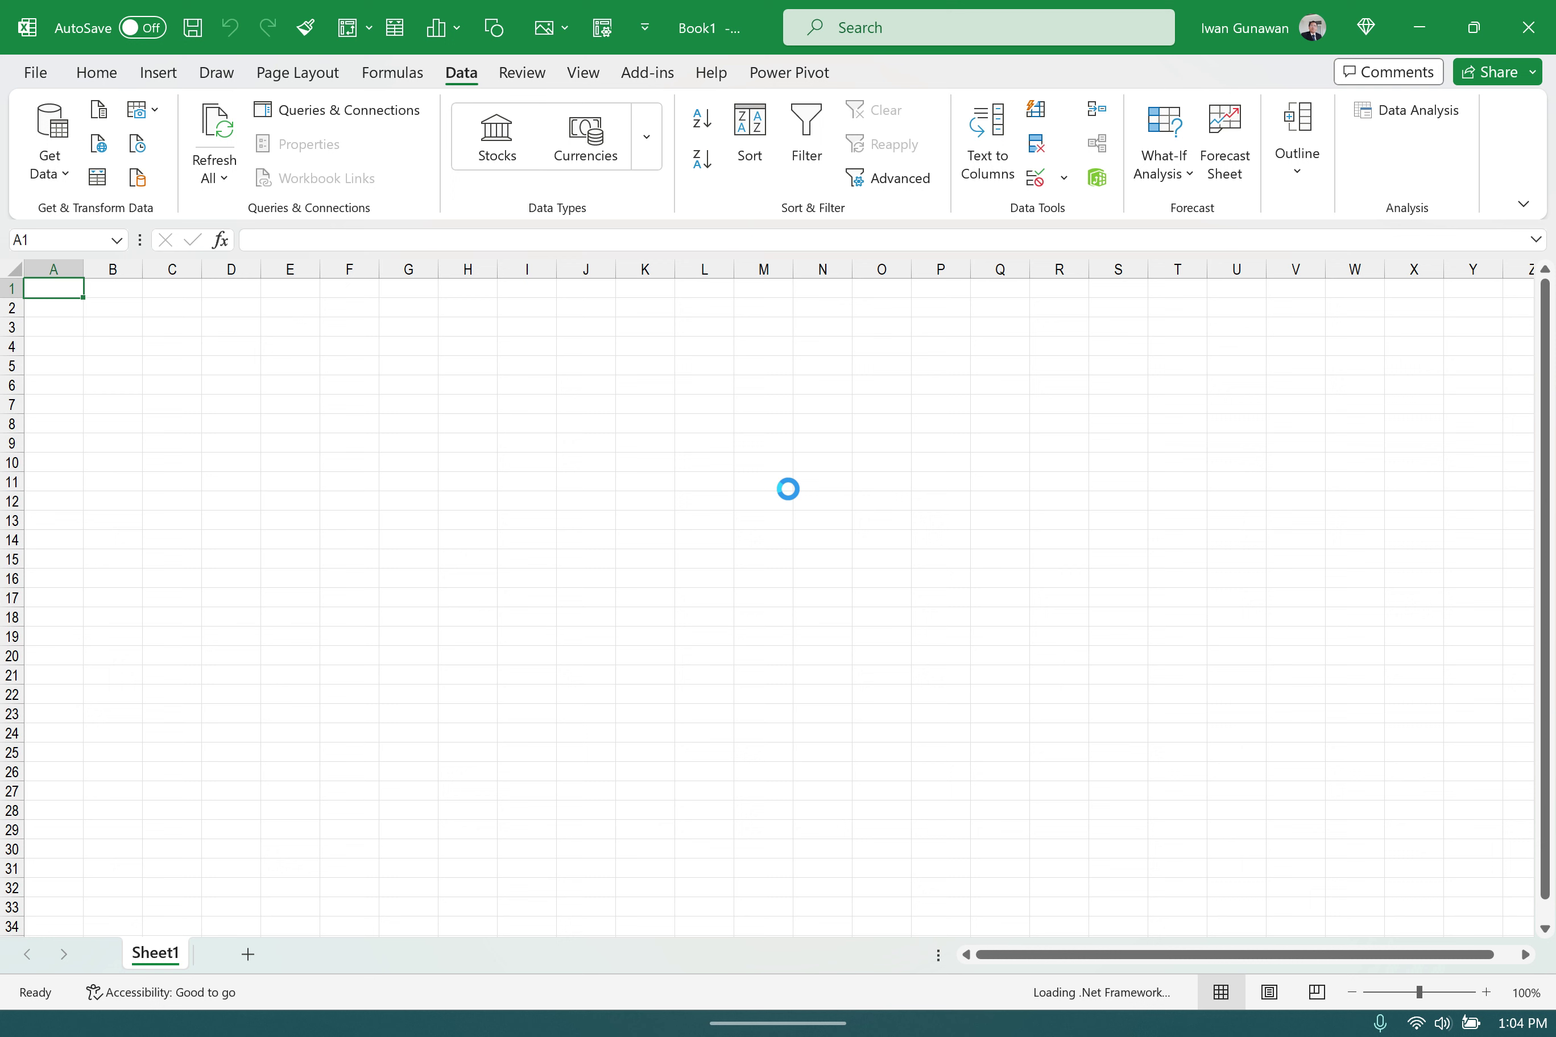
pyautogui.moveTo(1240, 1013)
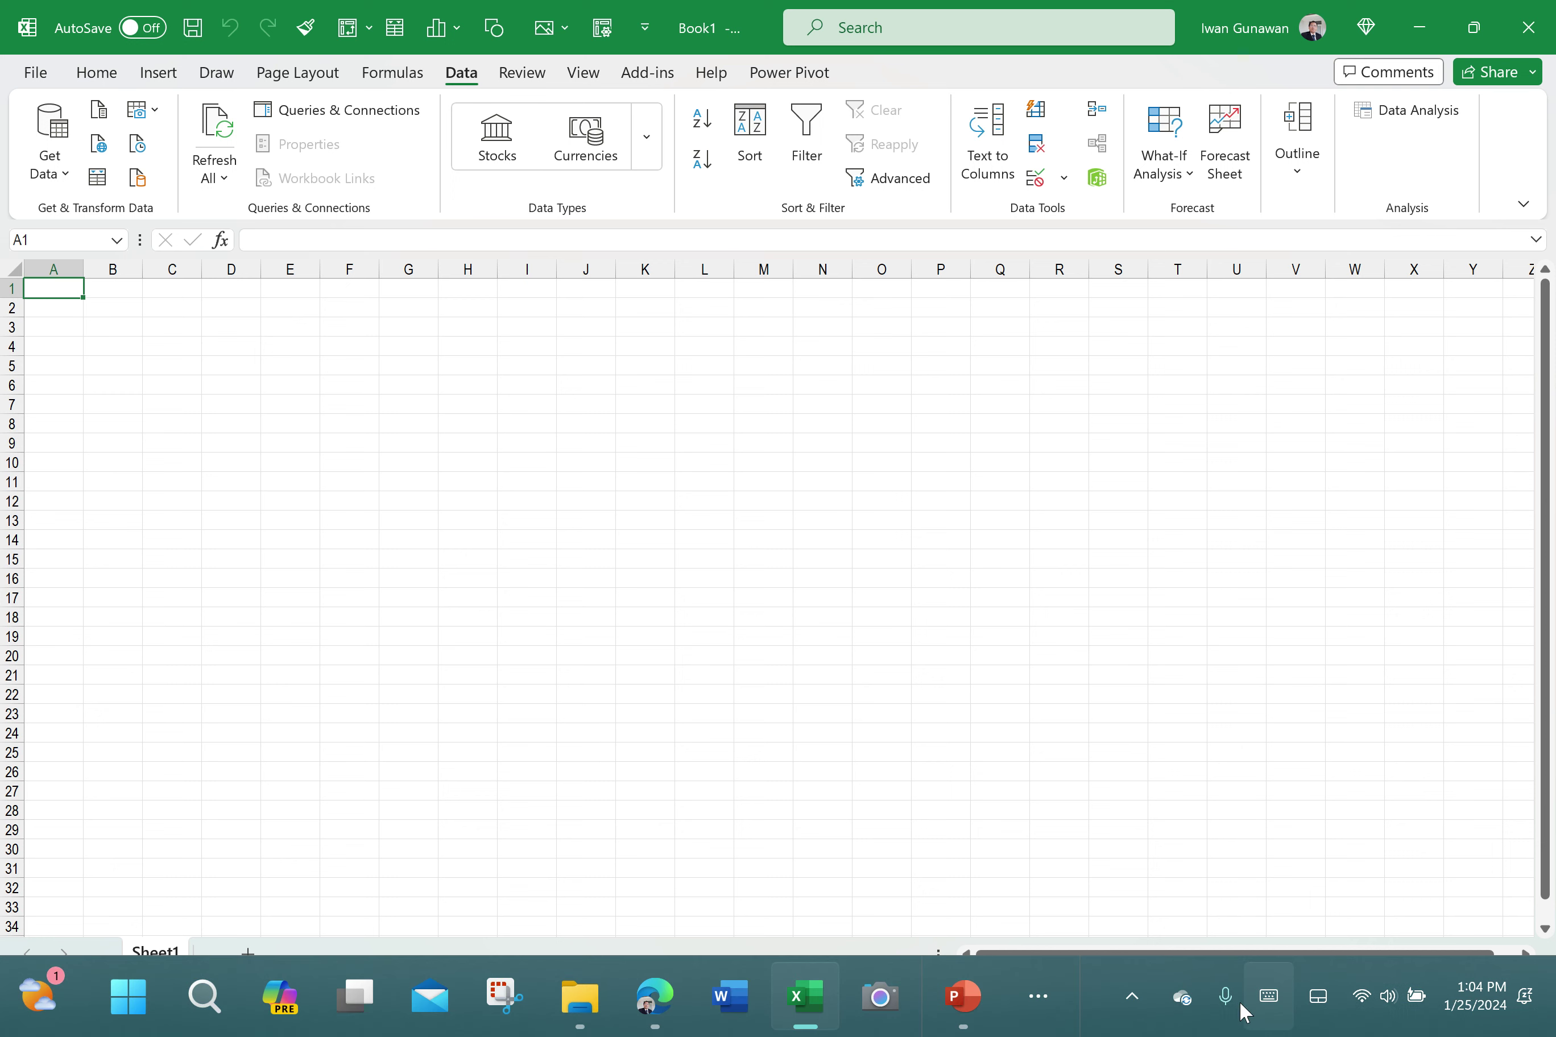
pyautogui.click(1117, 1012)
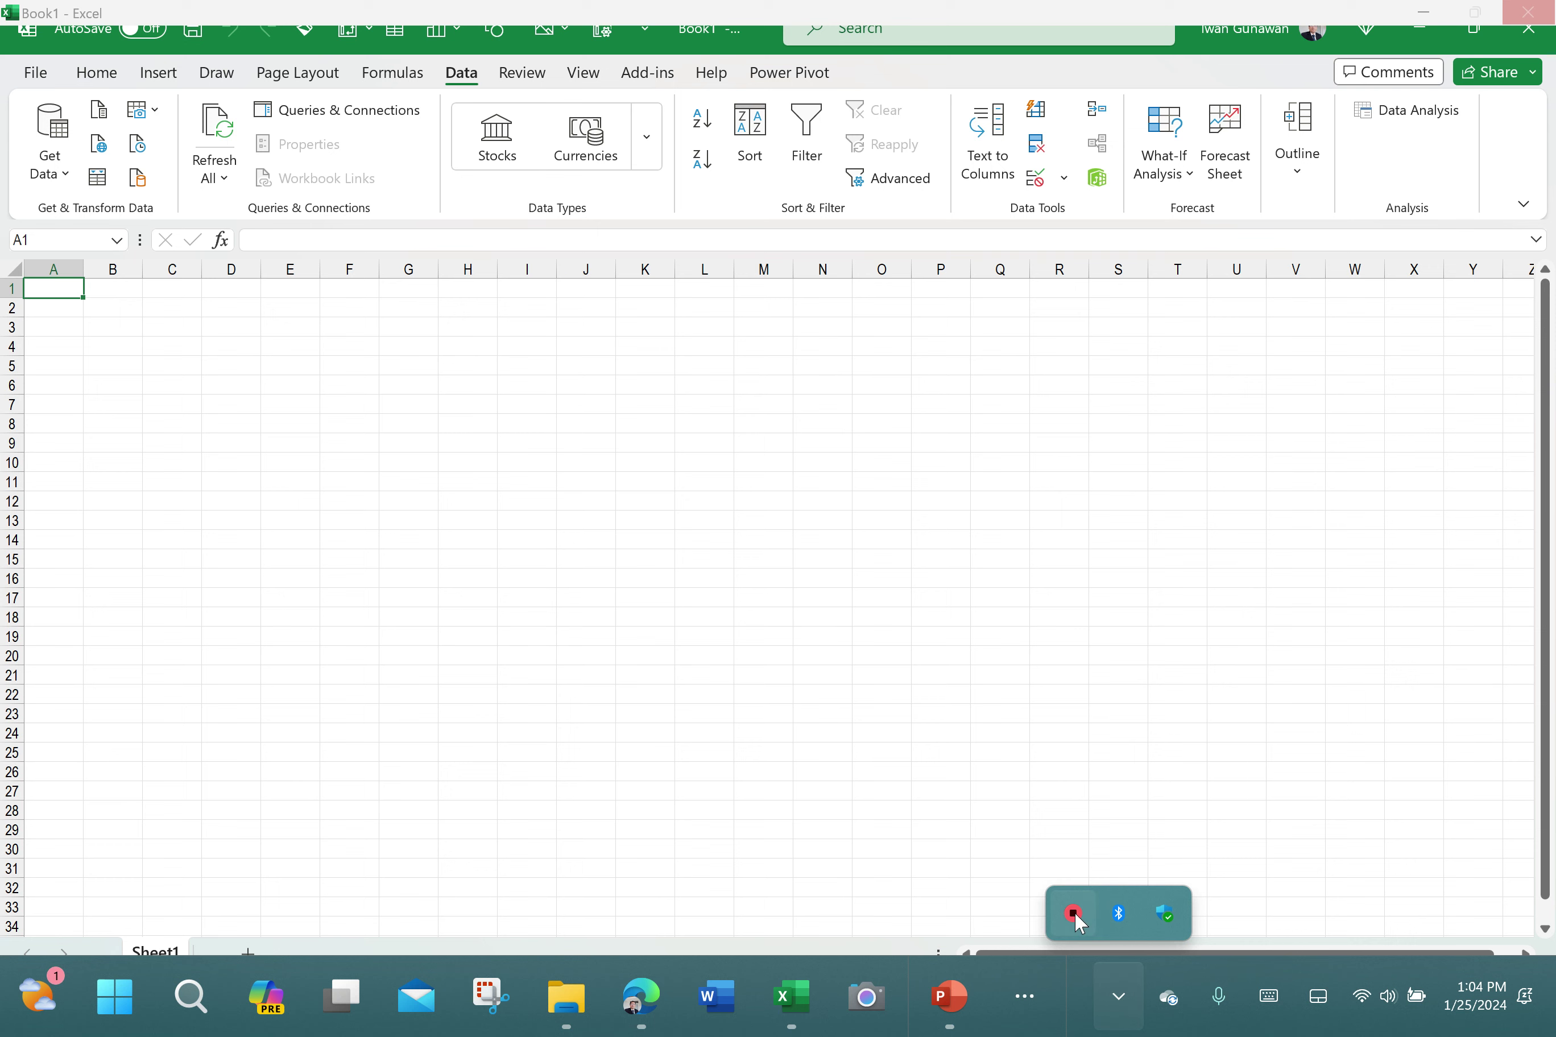
pyautogui.rightClick(1074, 912)
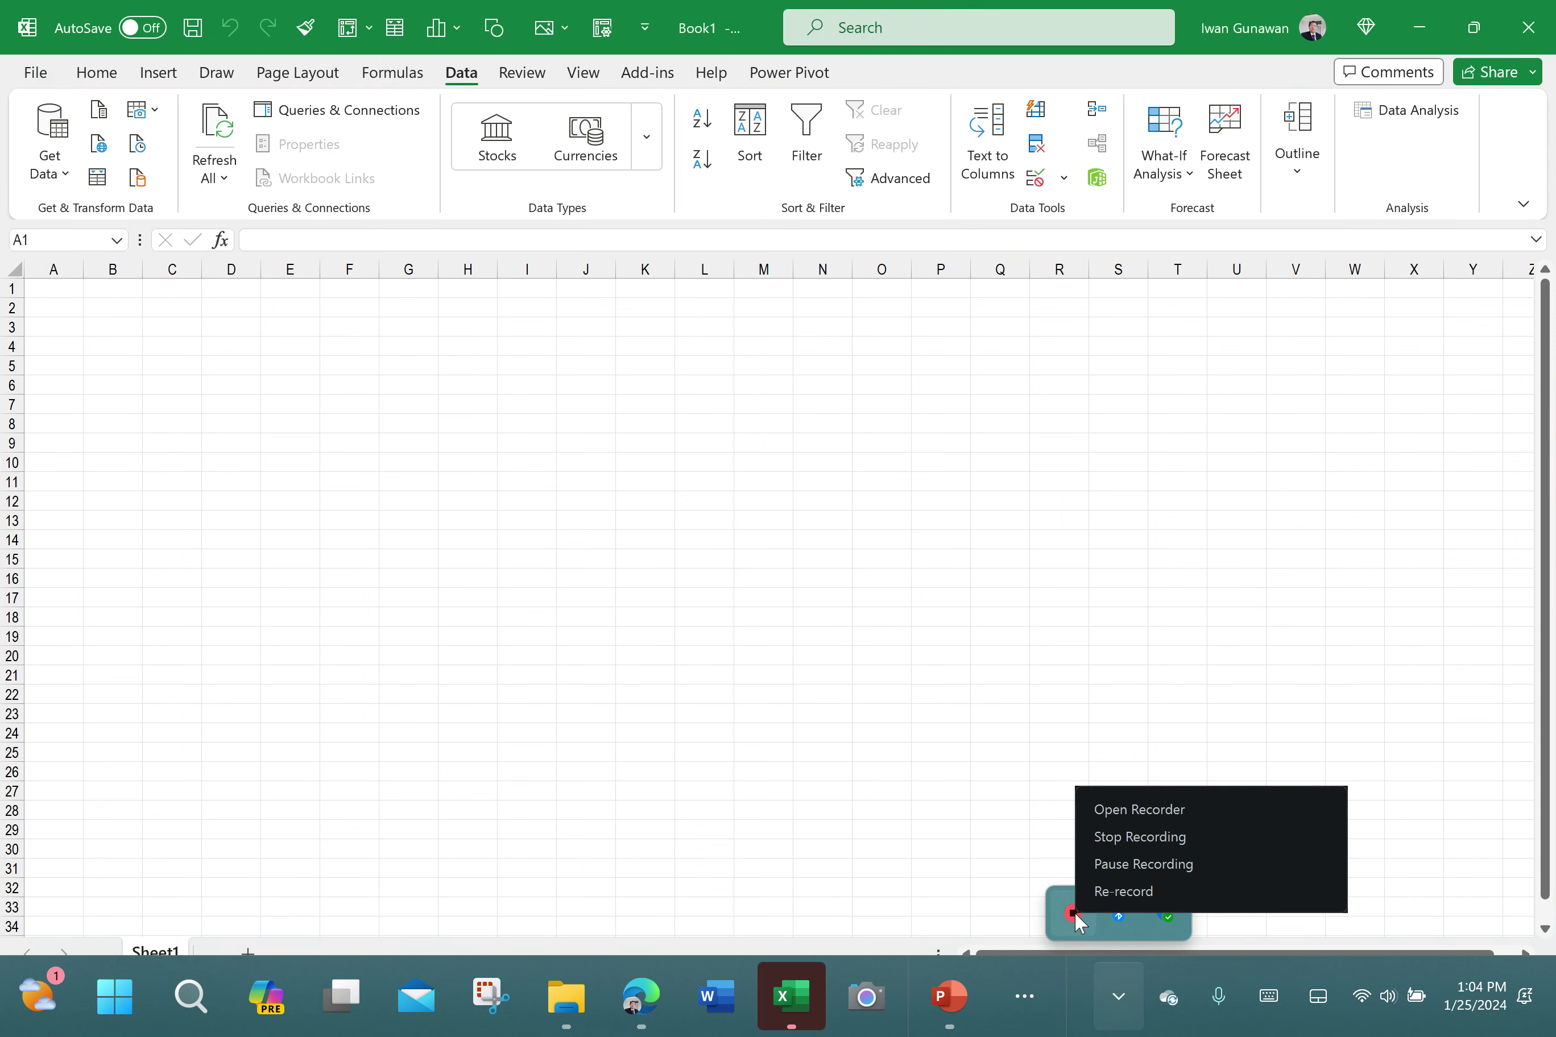
pyautogui.click(1103, 870)
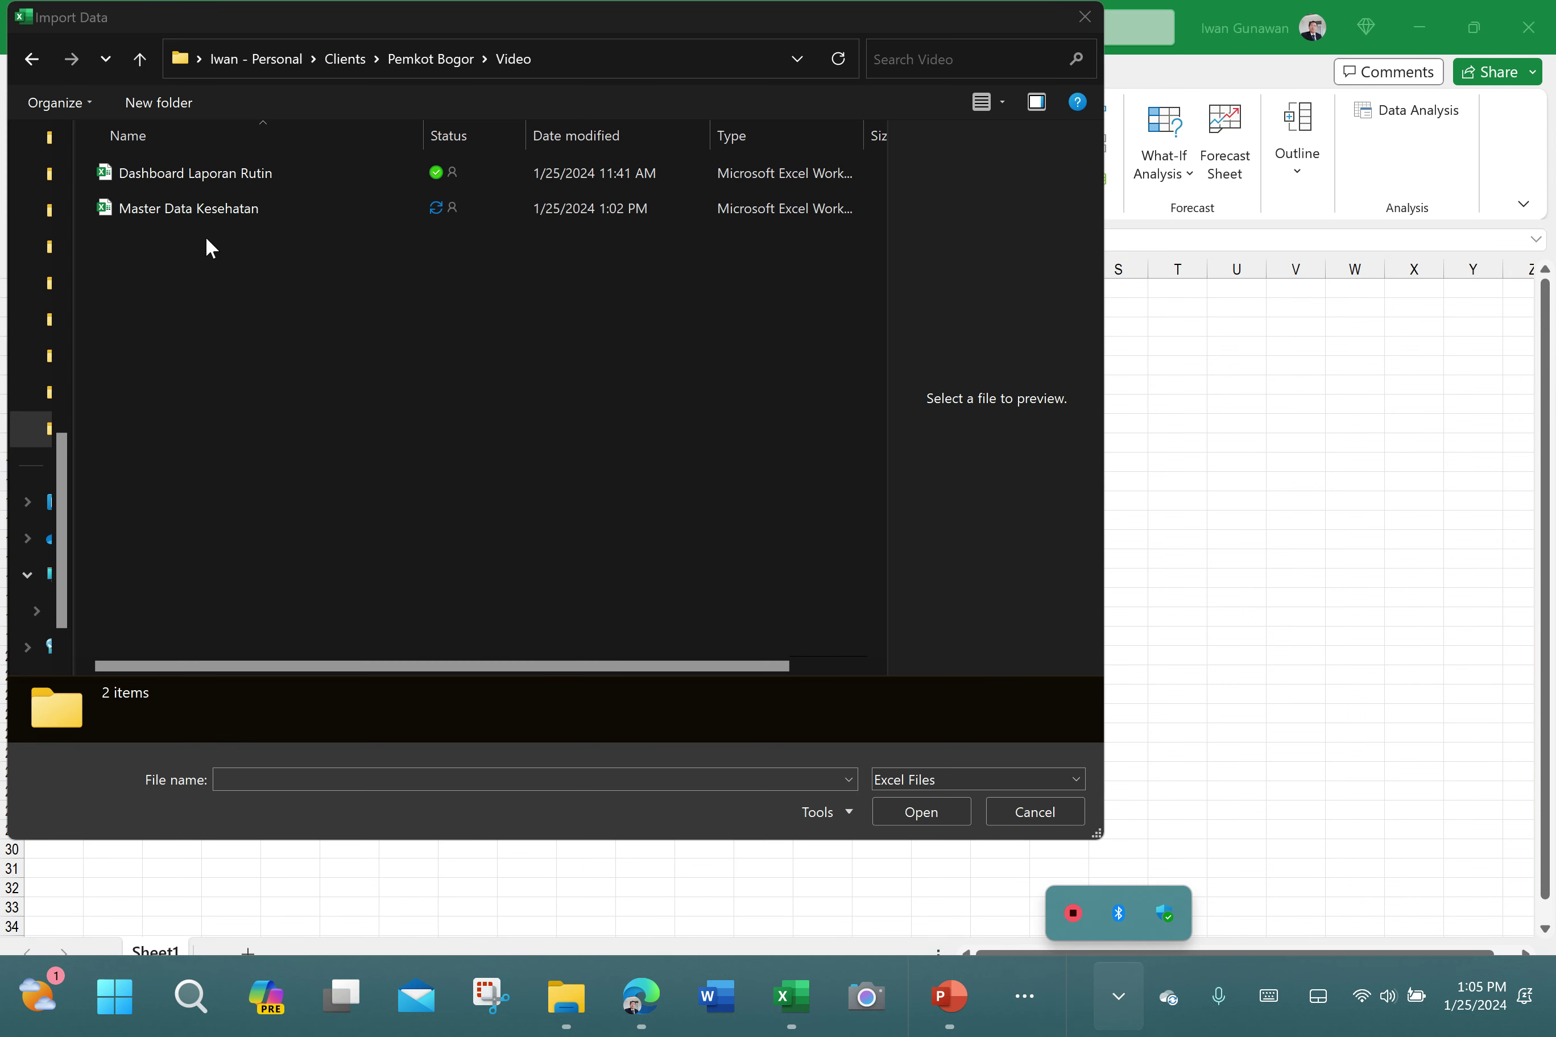
# - Choose the Master Data Kesehatan workbook as the import source and open it
pyautogui.click(155, 211)
pyautogui.click(920, 811)
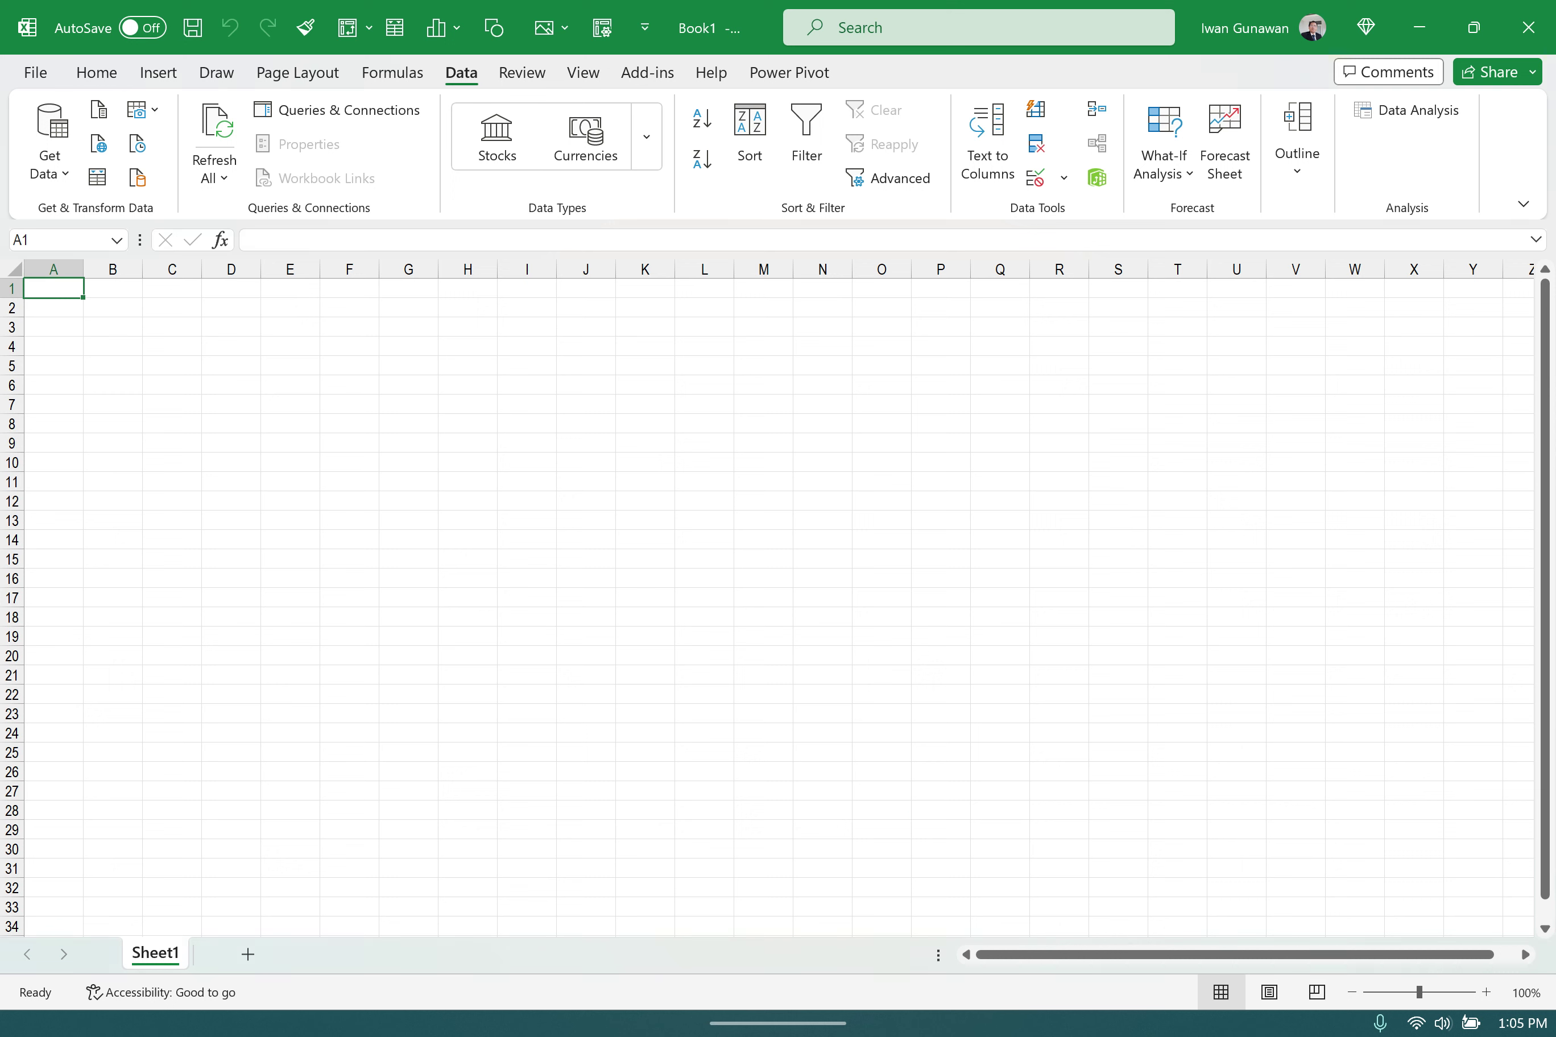
pyautogui.click(1140, 1014)
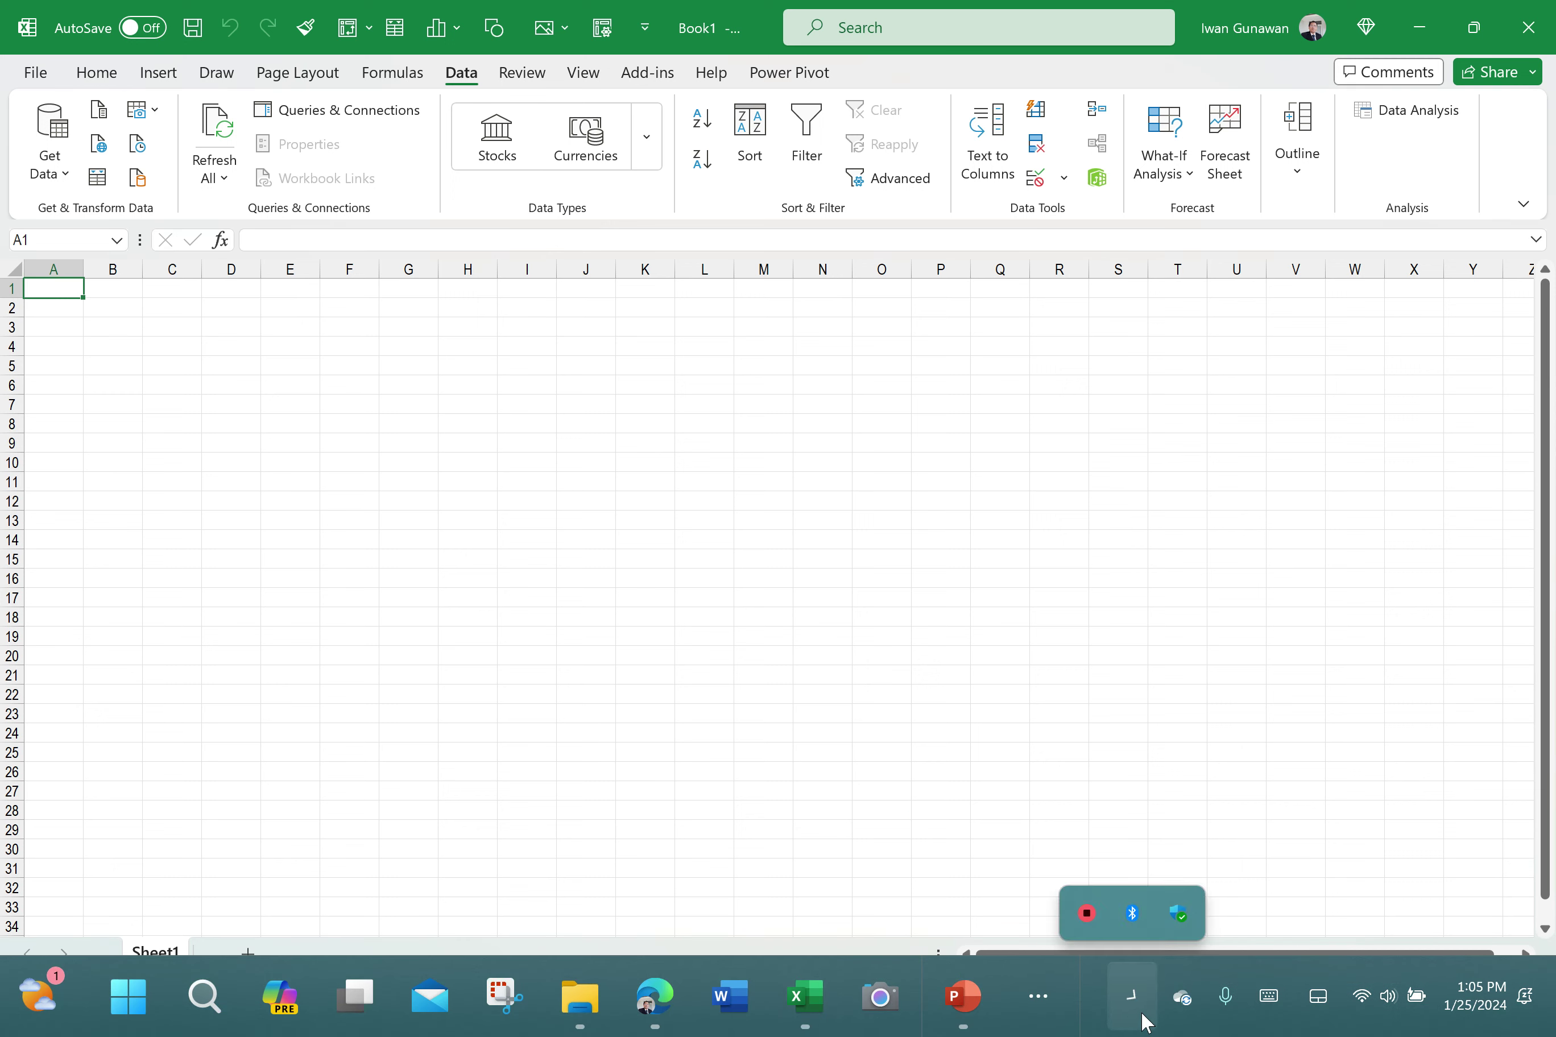
pyautogui.rightClick(1094, 923)
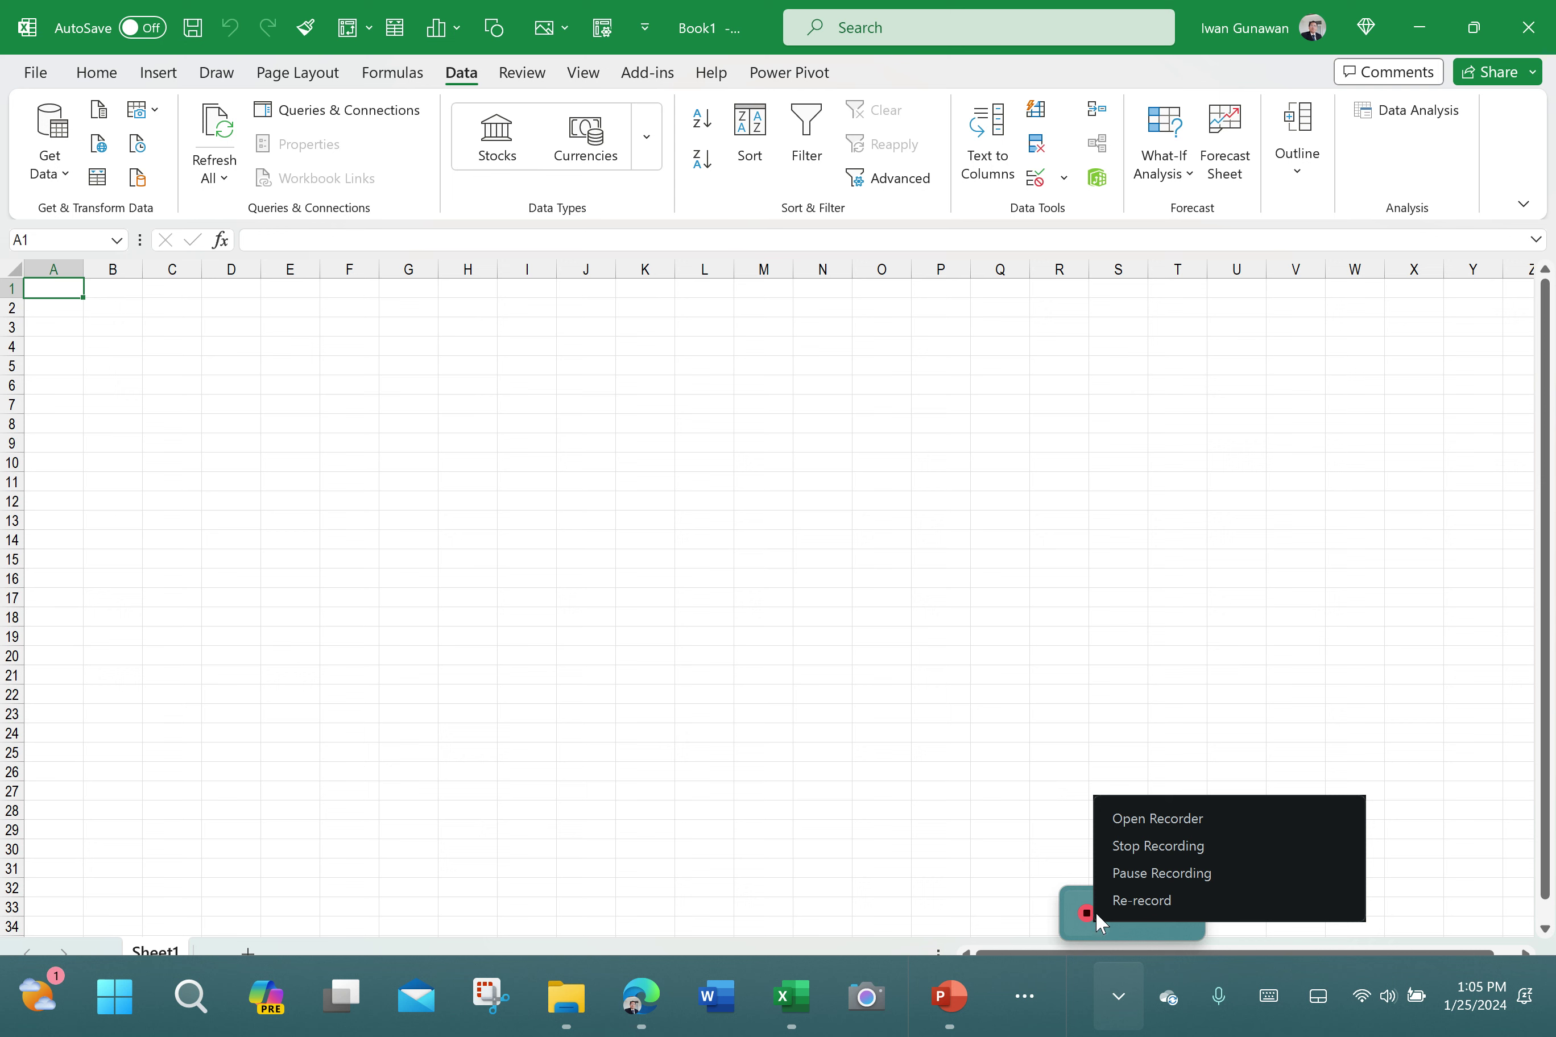
pyautogui.click(1137, 867)
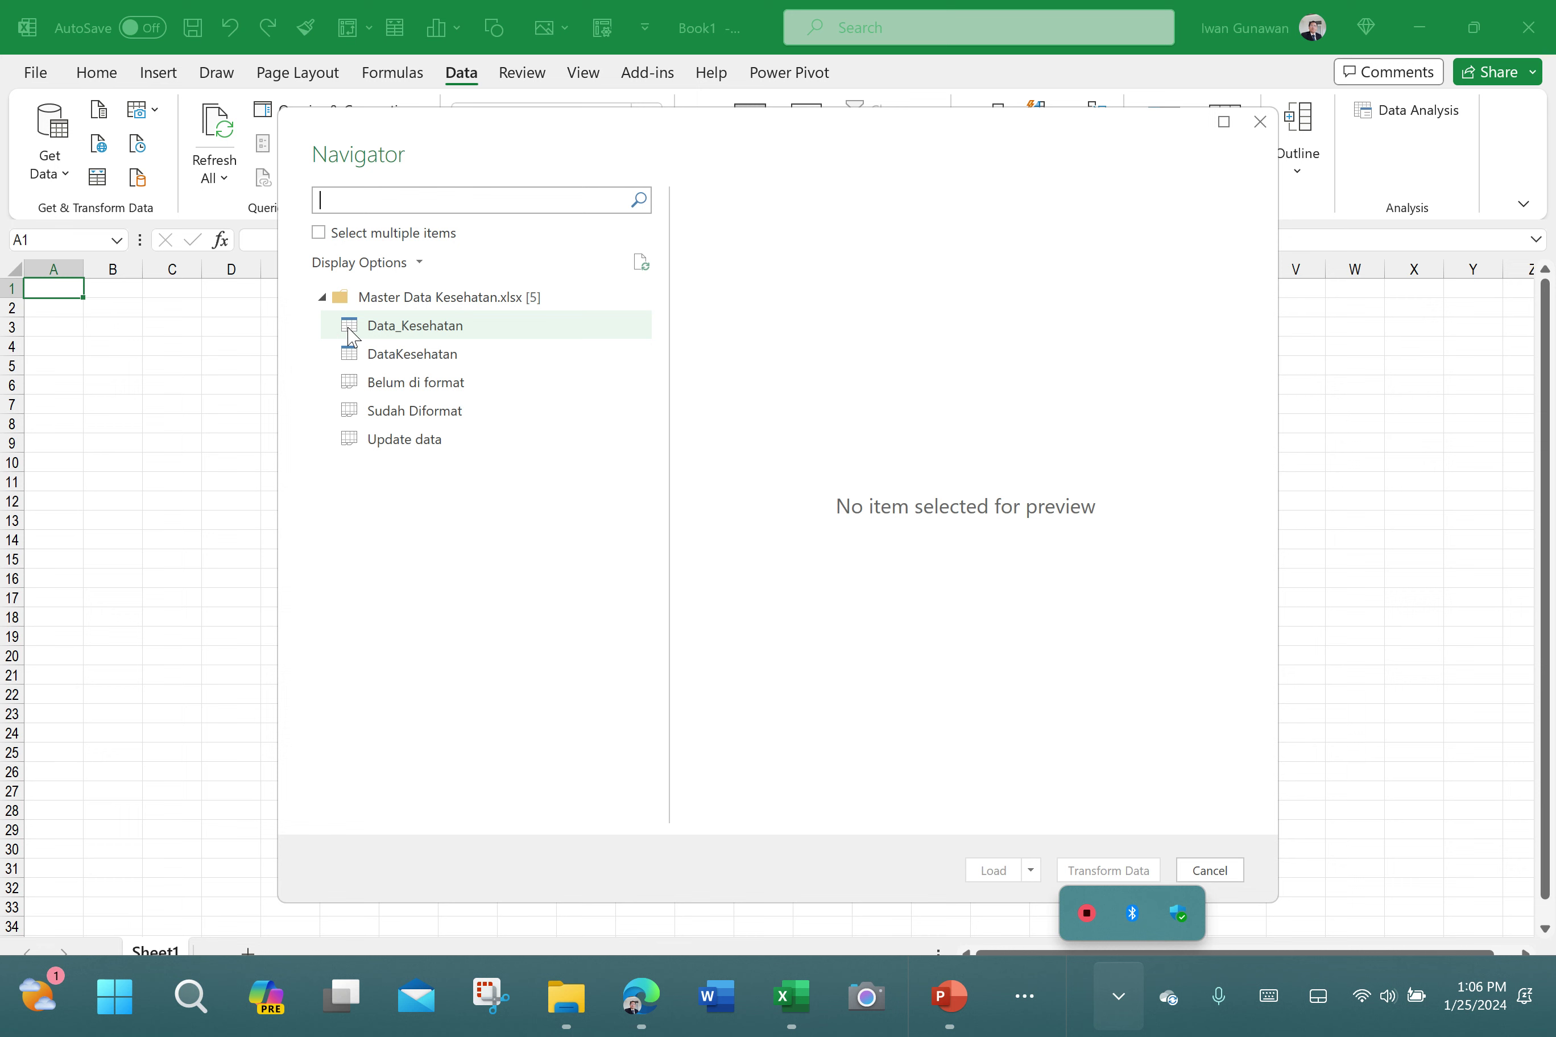
# - Preview the Data_Kesehatan table across to its Gender column and open it for transformation in the Power Query Editor
pyautogui.click(401, 325)
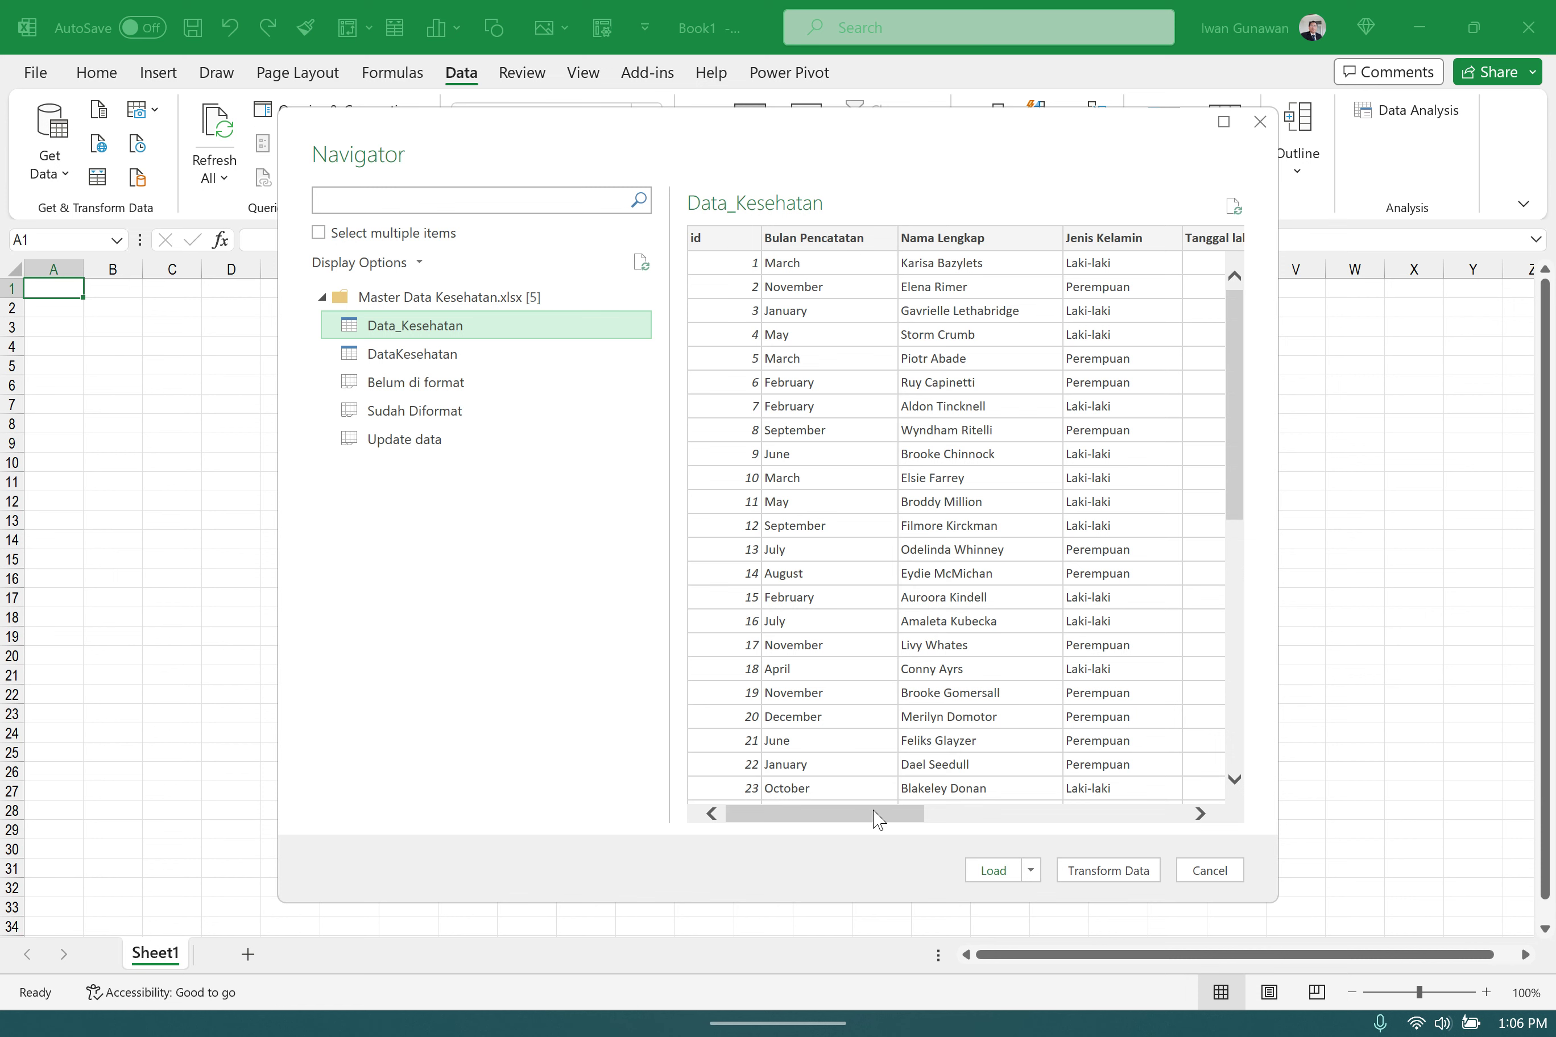
pyautogui.moveTo(934, 821); pyautogui.dragTo(1170, 848)
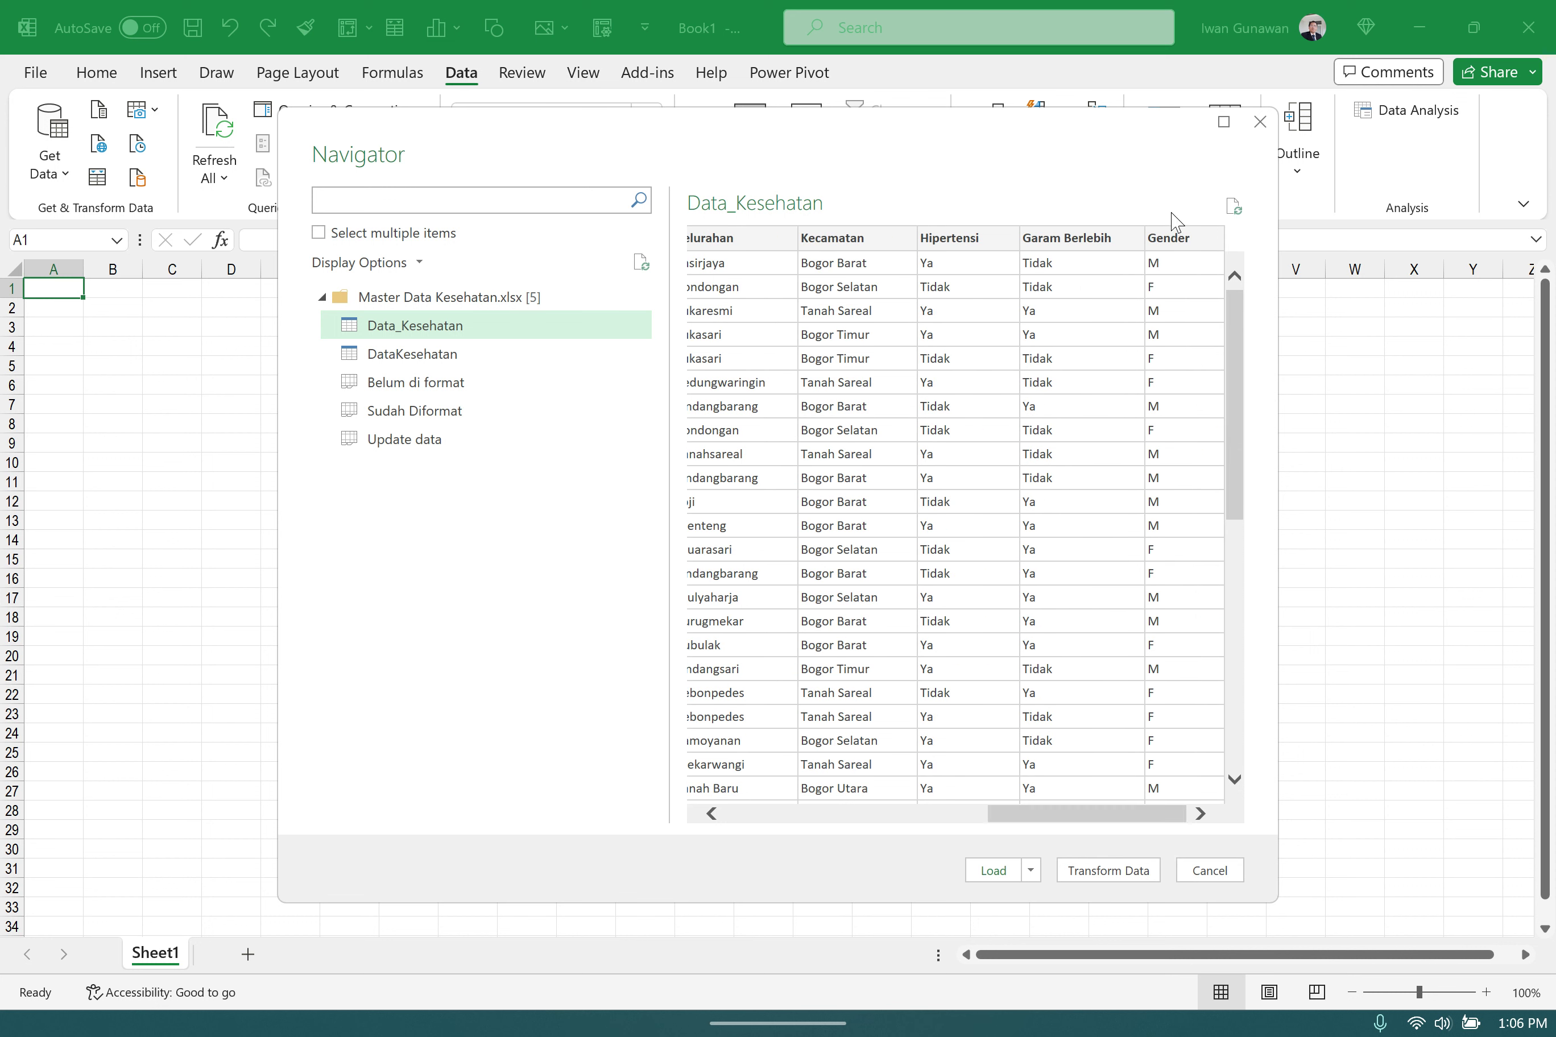
pyautogui.moveTo(1092, 815); pyautogui.dragTo(829, 817)
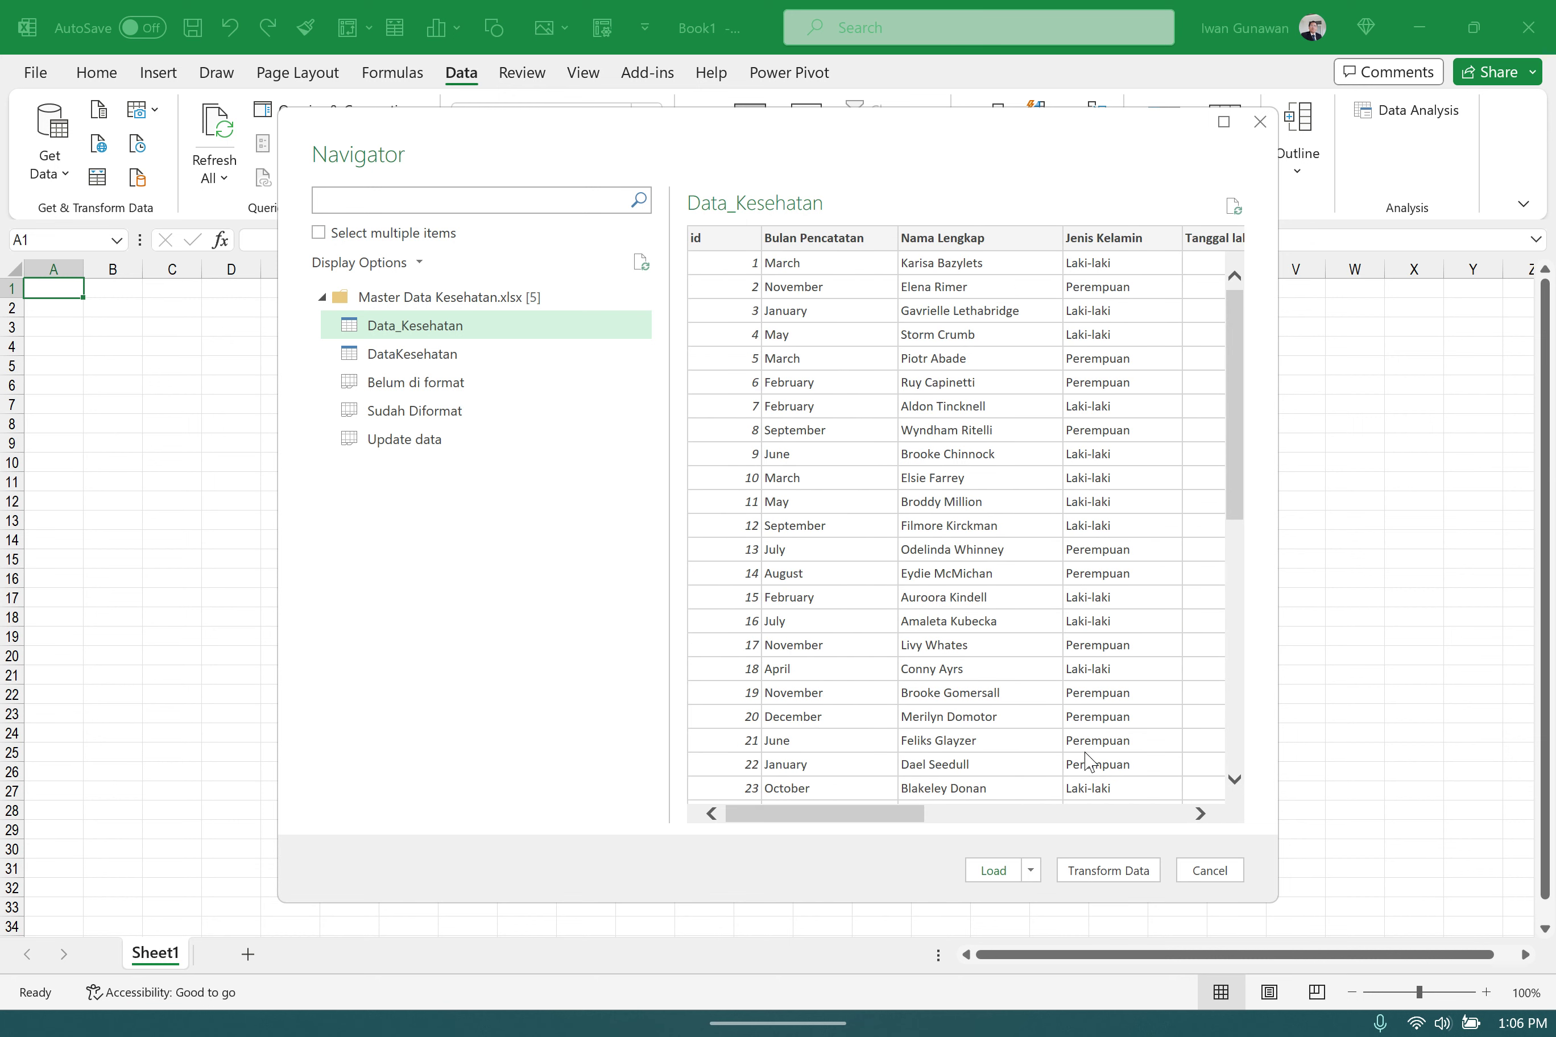
pyautogui.click(1097, 872)
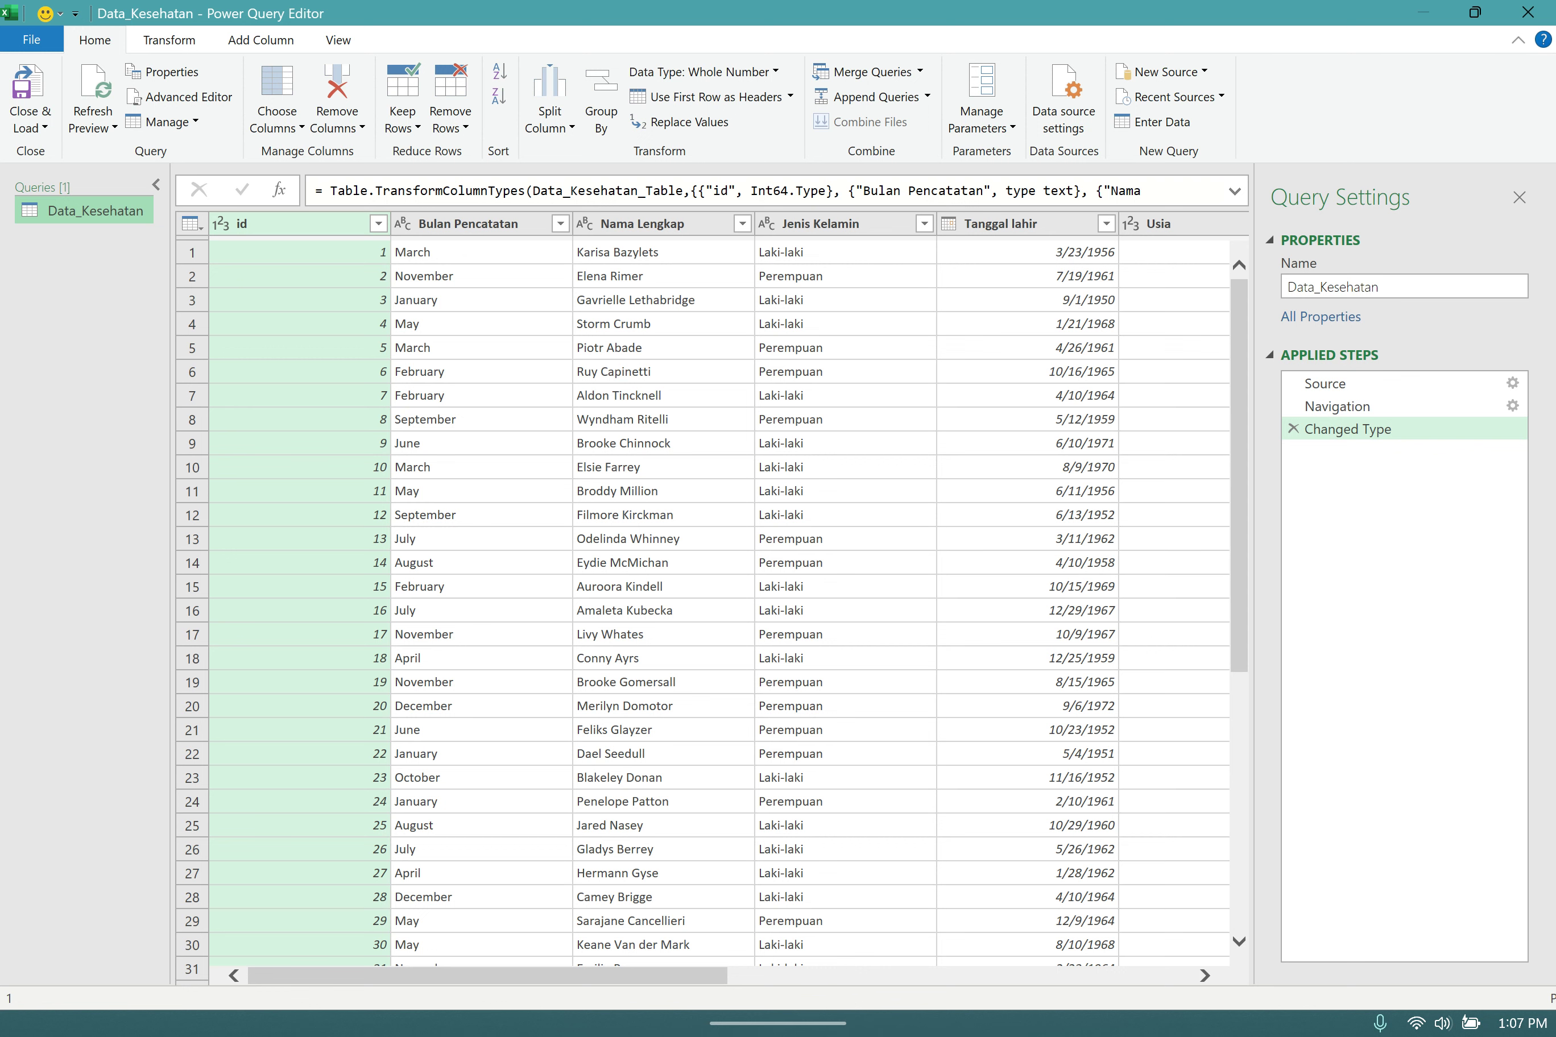
# - Switch to PowerPoint to review the Power Query Editor task slide, and return to the Data_Kesehatan query in Excel
pyautogui.click(943, 1016)
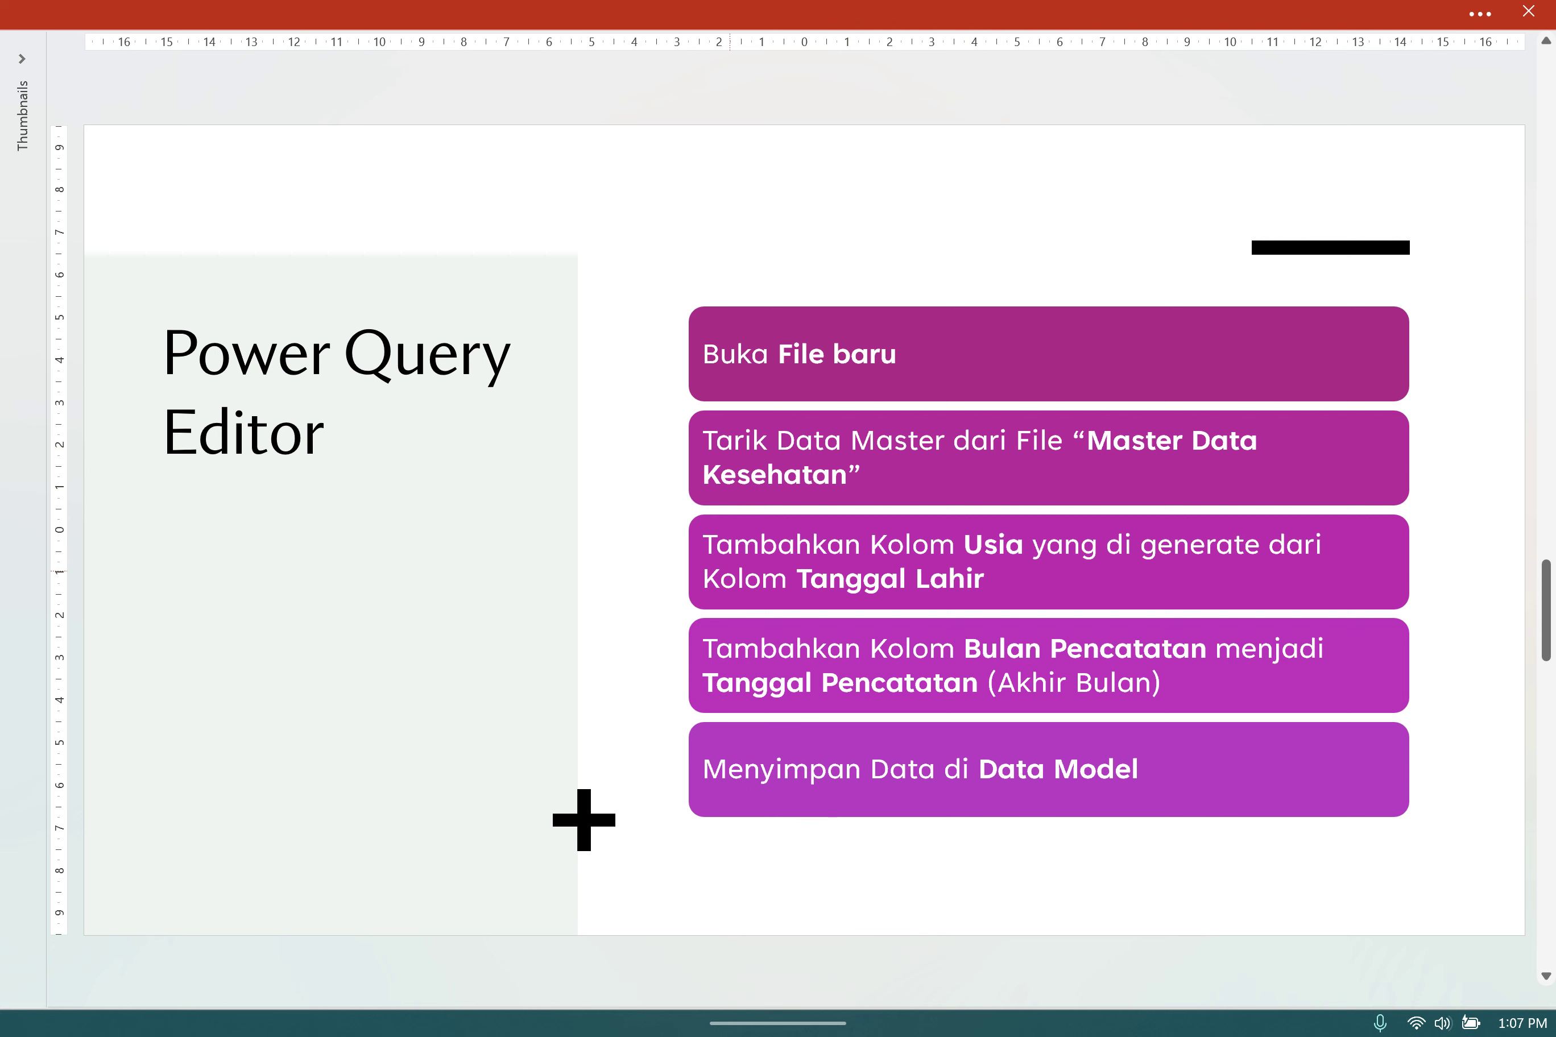
pyautogui.moveTo(918, 1034)
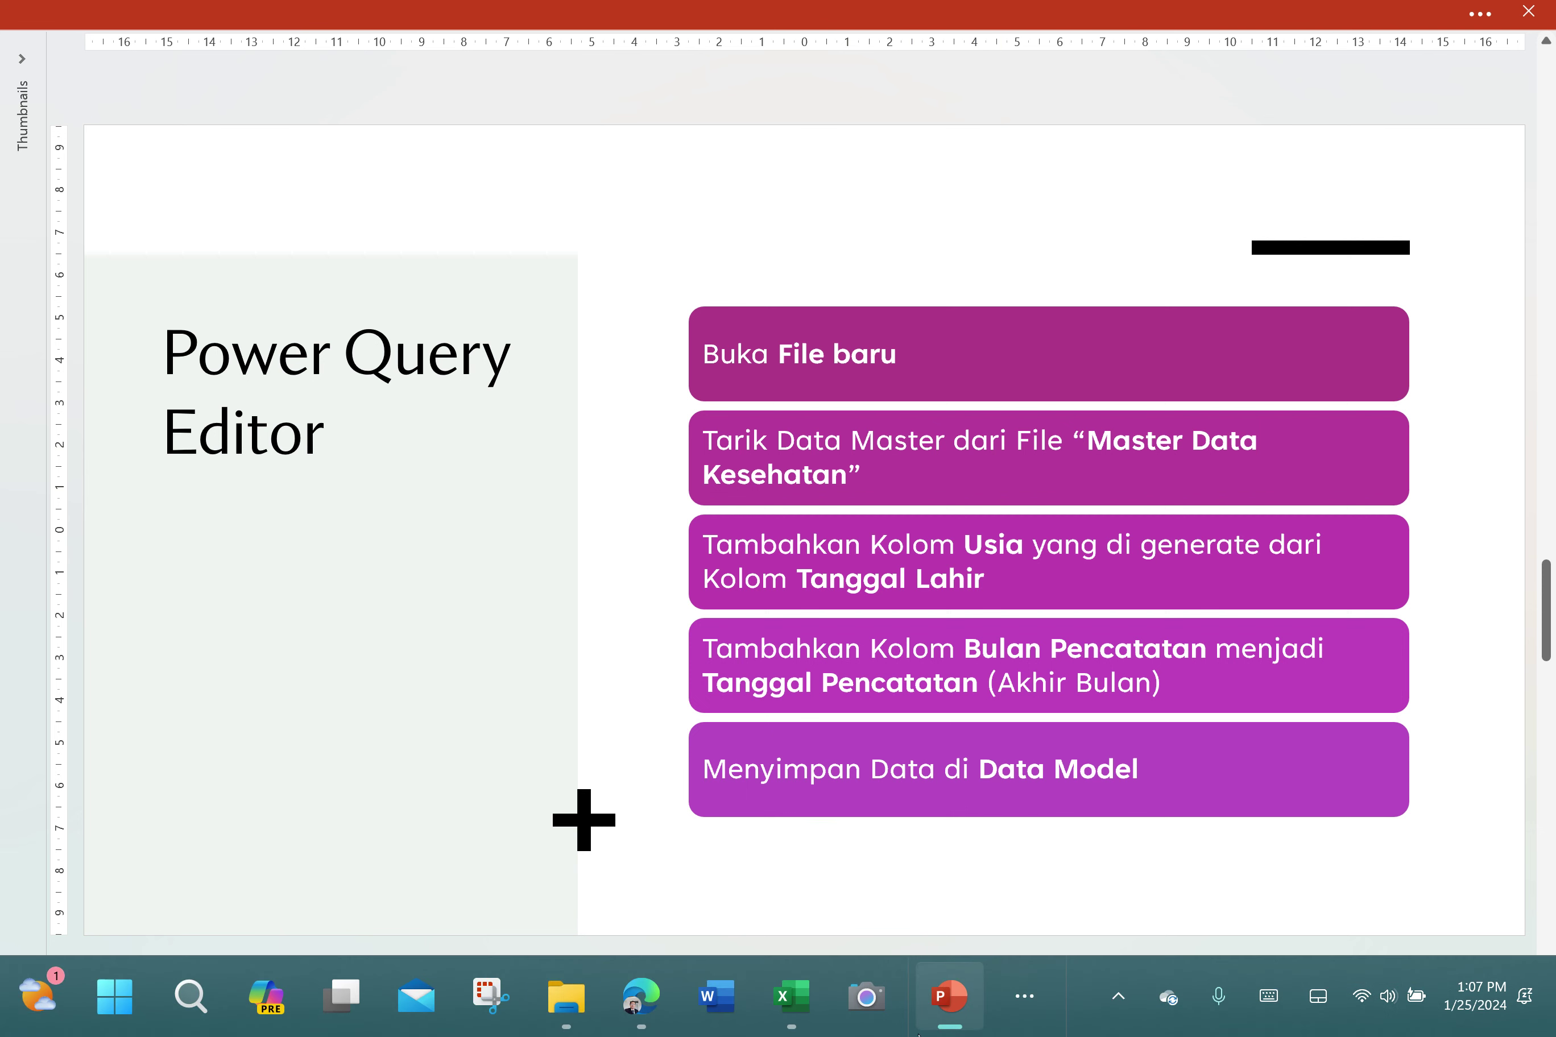
pyautogui.click(797, 1011)
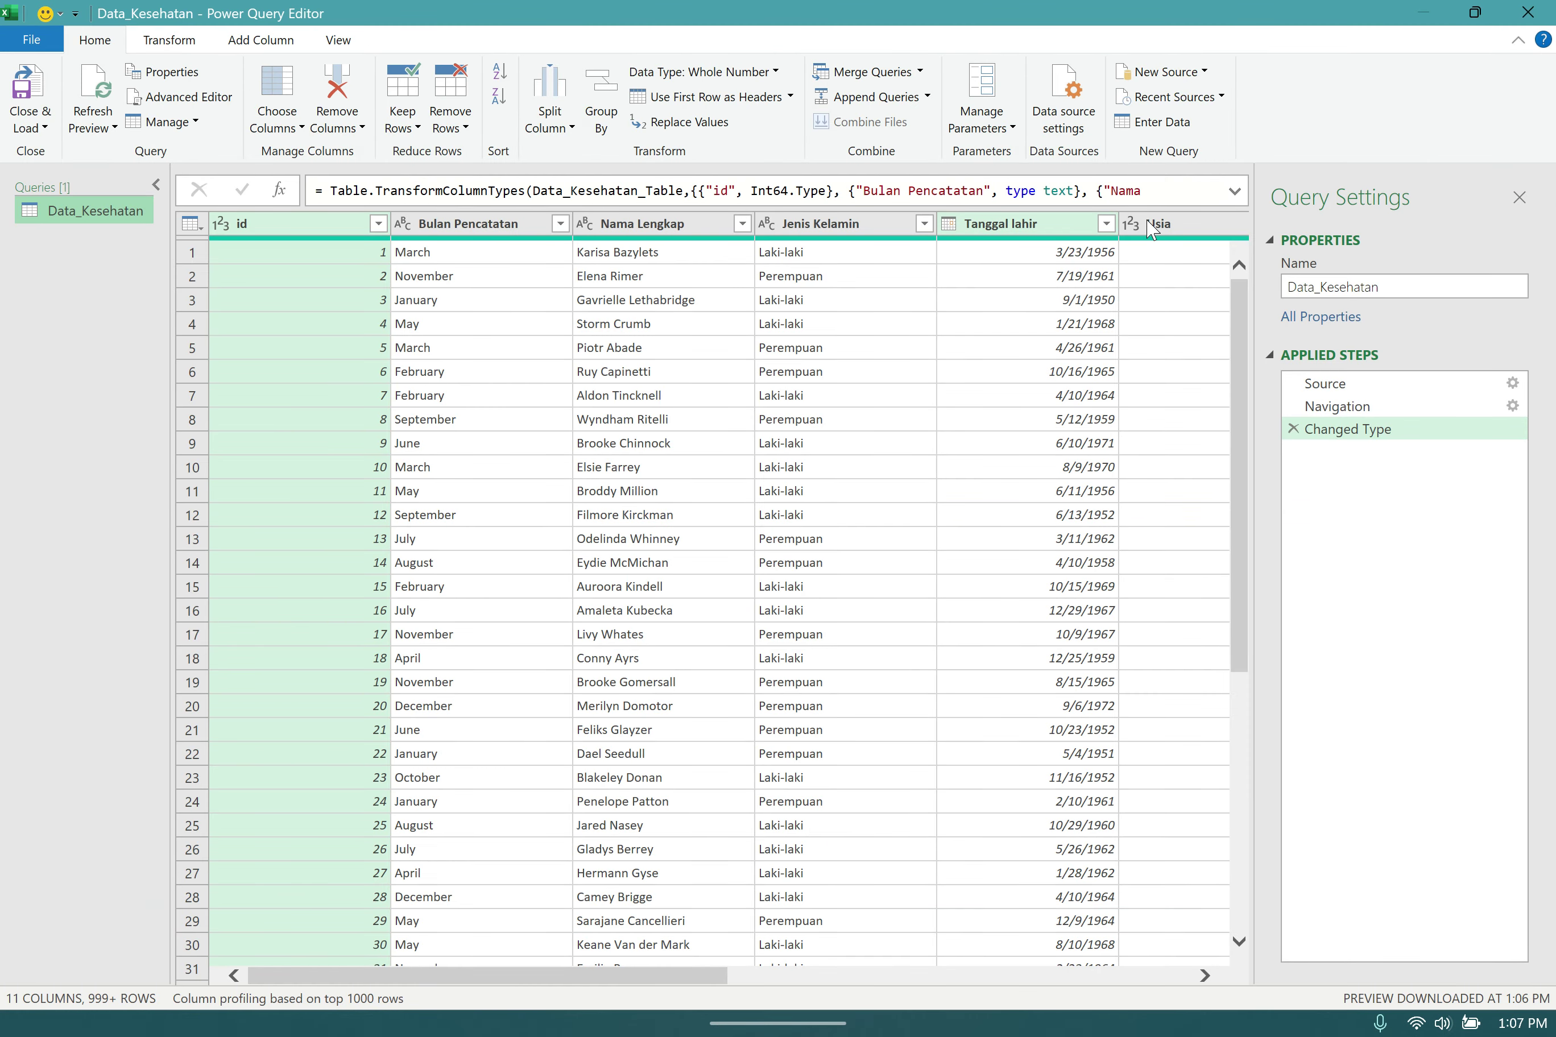
# - Examine the Tanggal lahir column and the existing values in the Usia column beside it
pyautogui.click(1004, 224)
pyautogui.moveTo(673, 642); pyautogui.dragTo(804, 641)
pyautogui.click(979, 254)
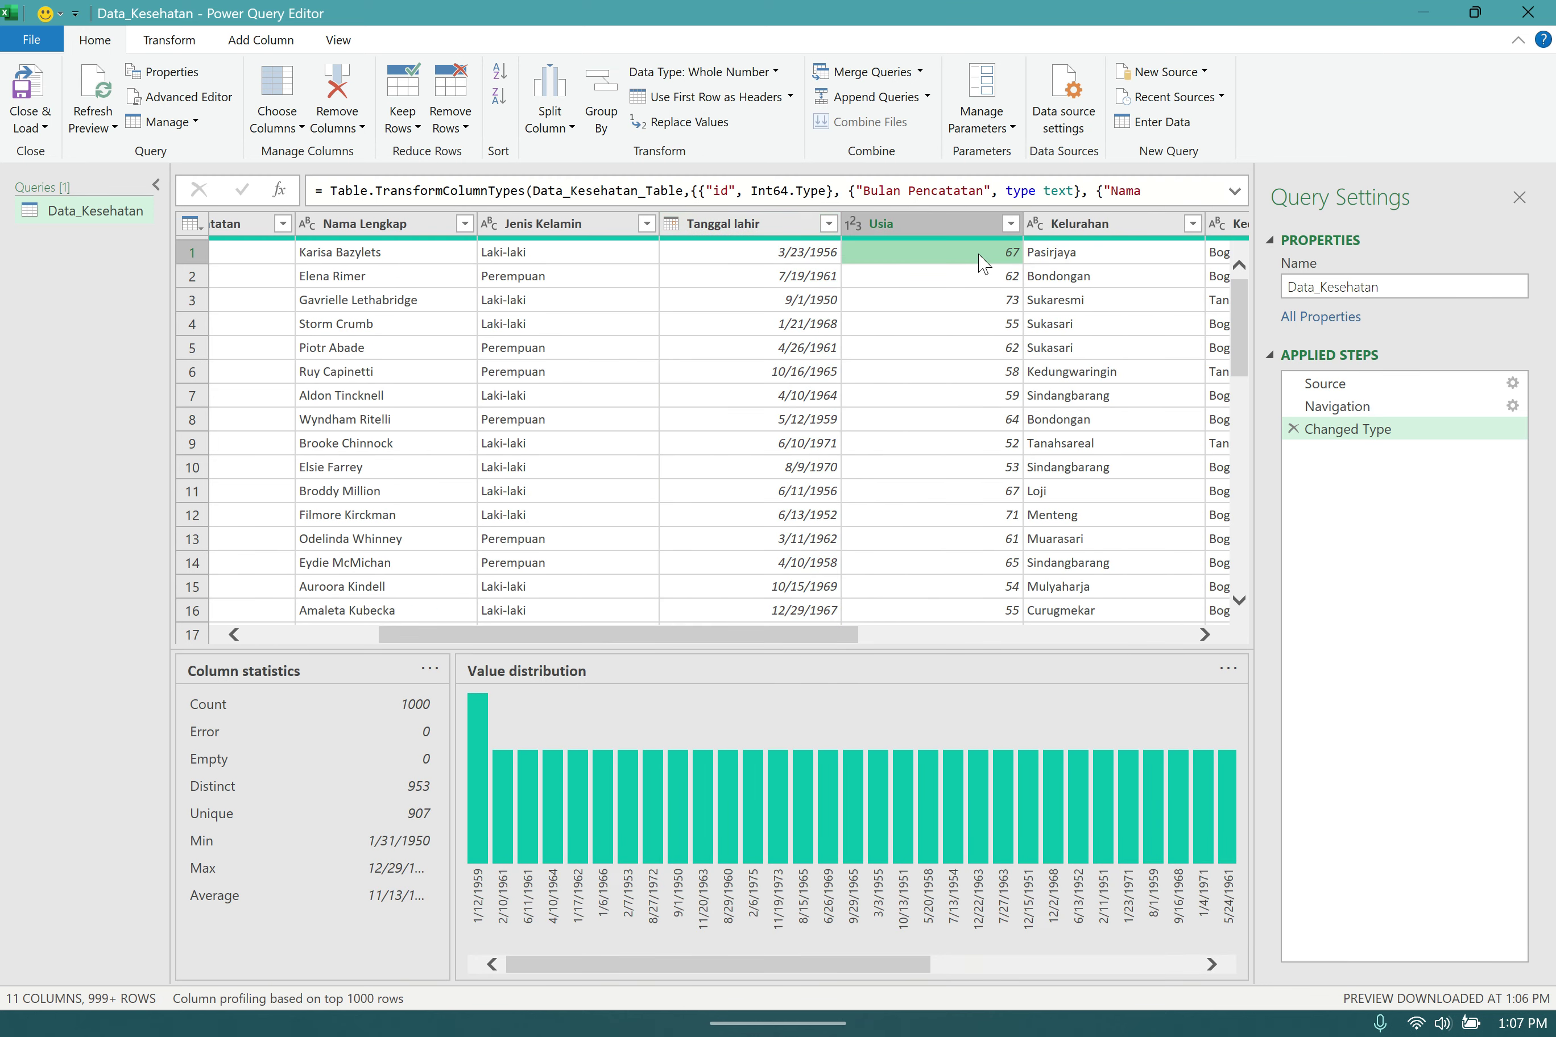
pyautogui.click(978, 281)
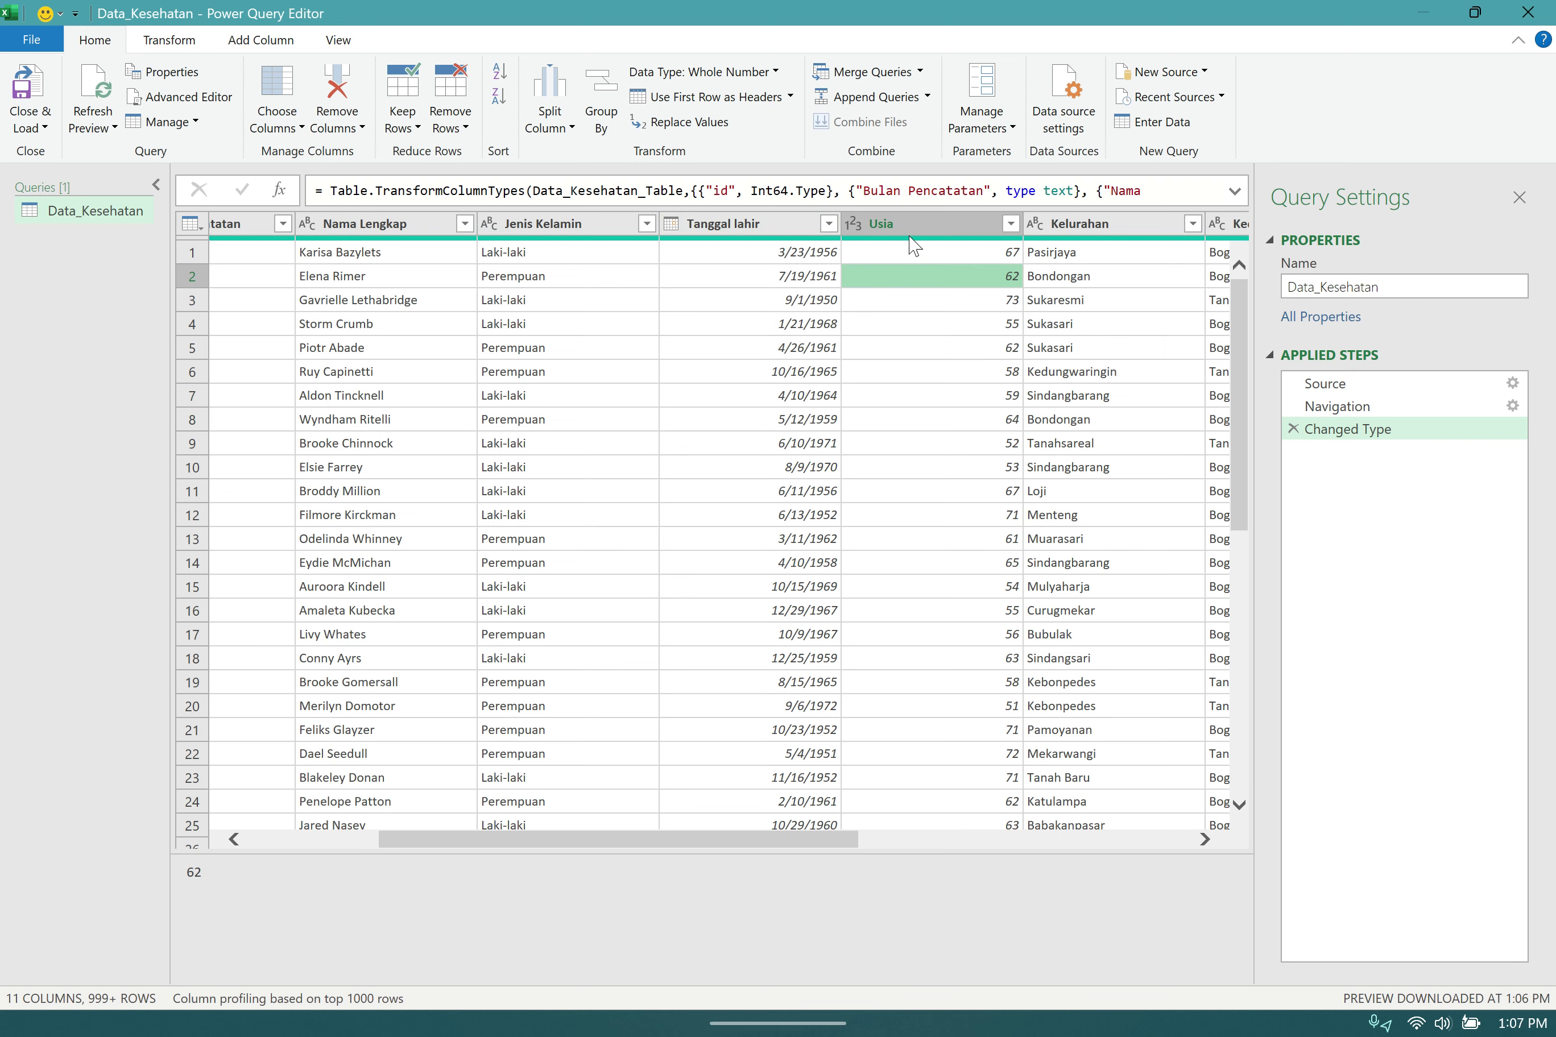
# - Add an Age column calculated from Tanggal lahir, and a Total Years column derived from that duration
pyautogui.click(741, 227)
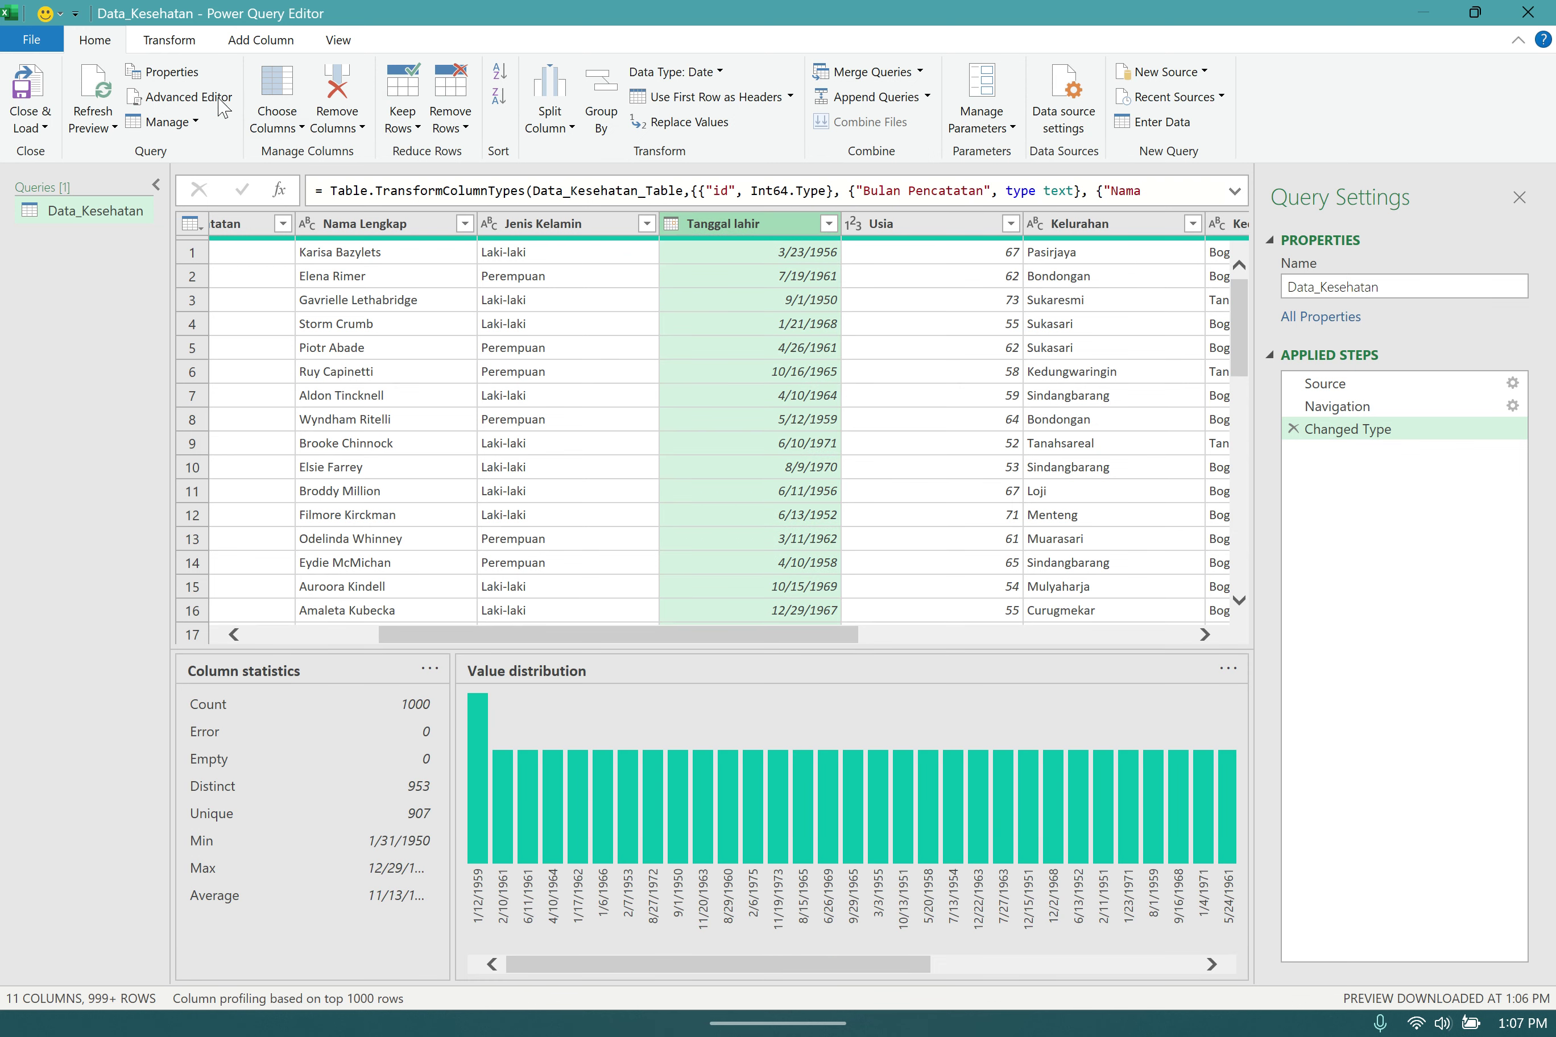
pyautogui.click(253, 45)
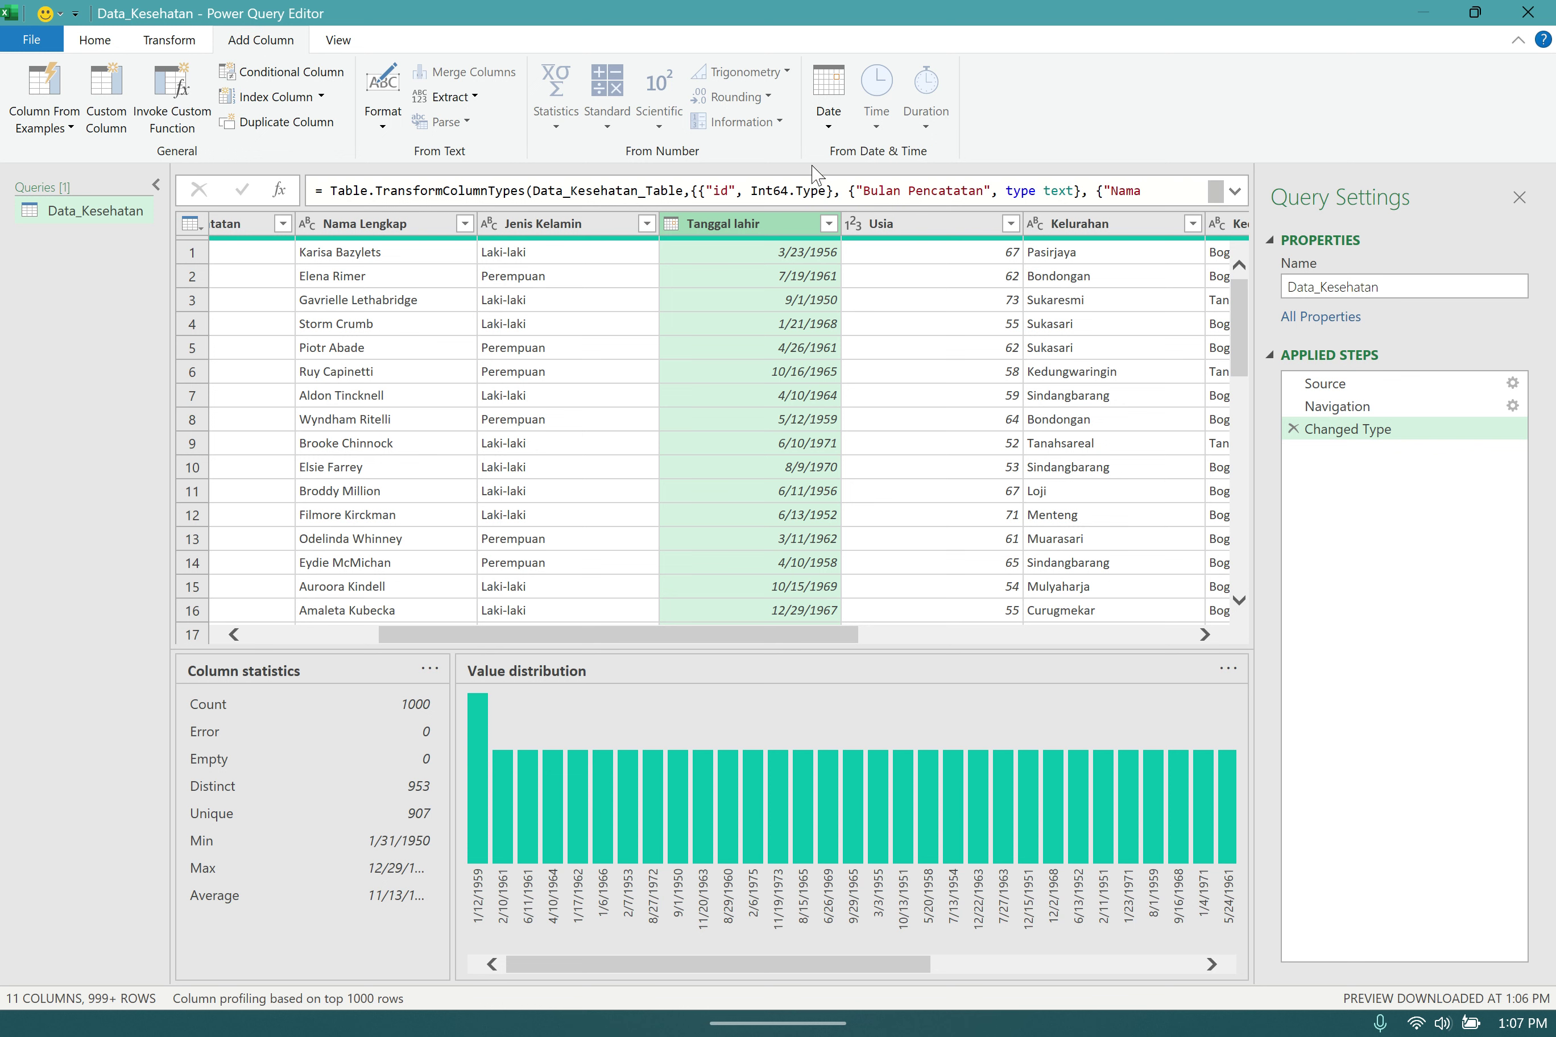
pyautogui.click(841, 131)
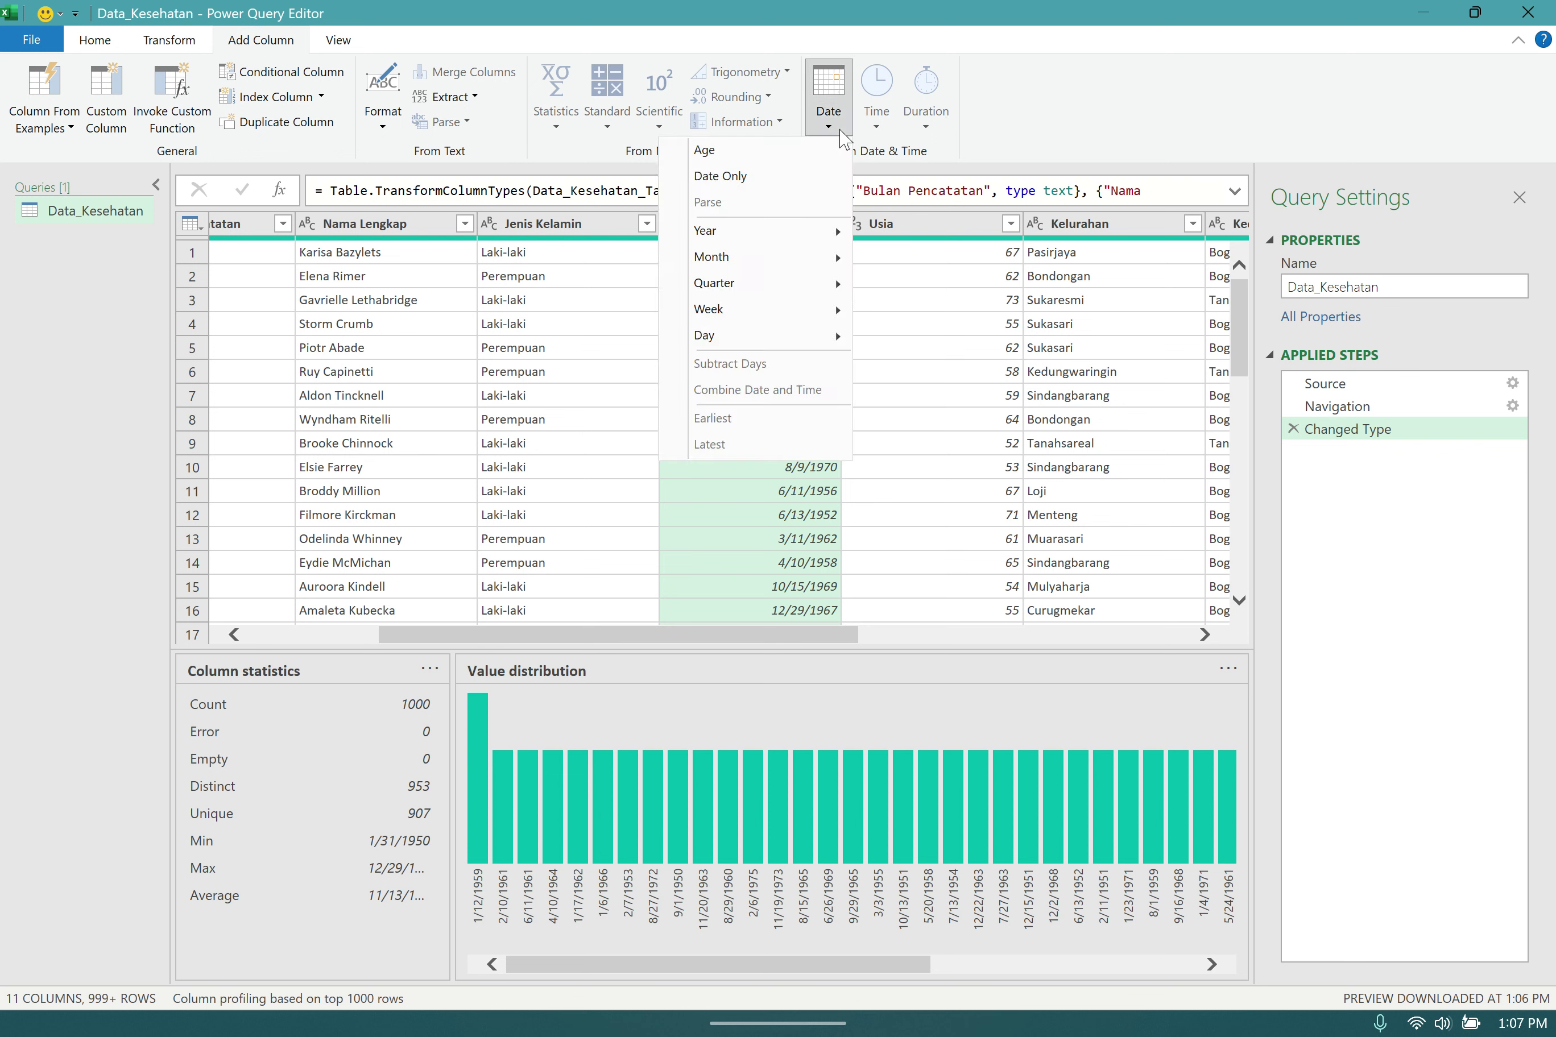
pyautogui.click(713, 154)
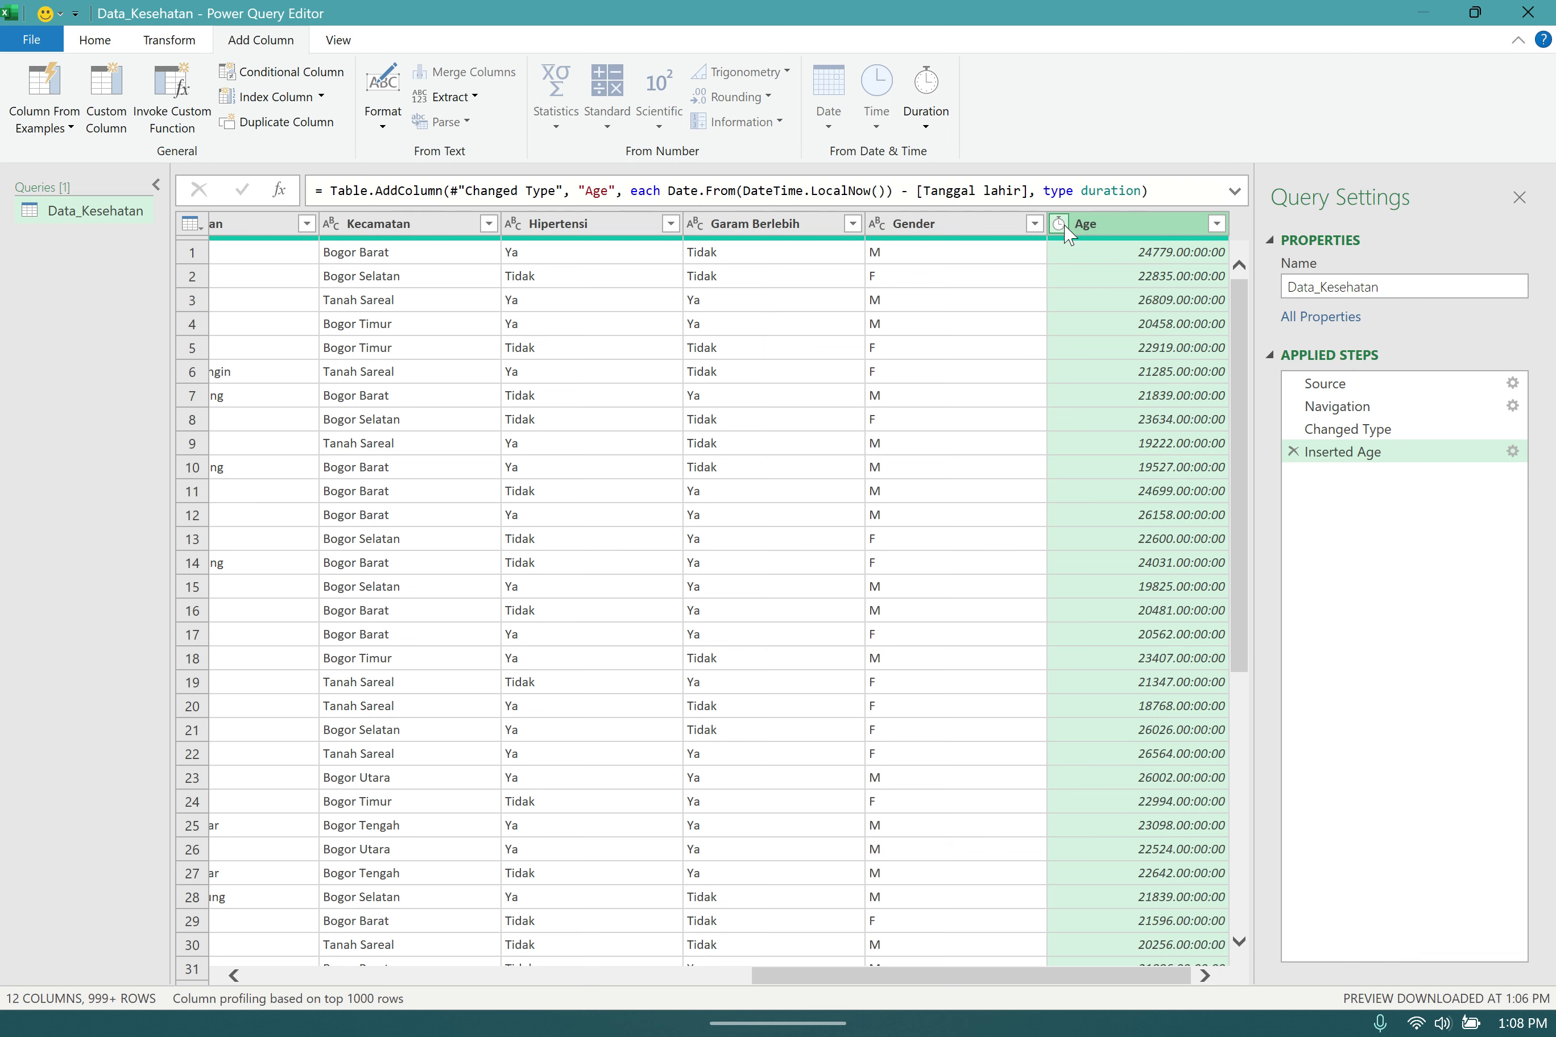
pyautogui.click(930, 129)
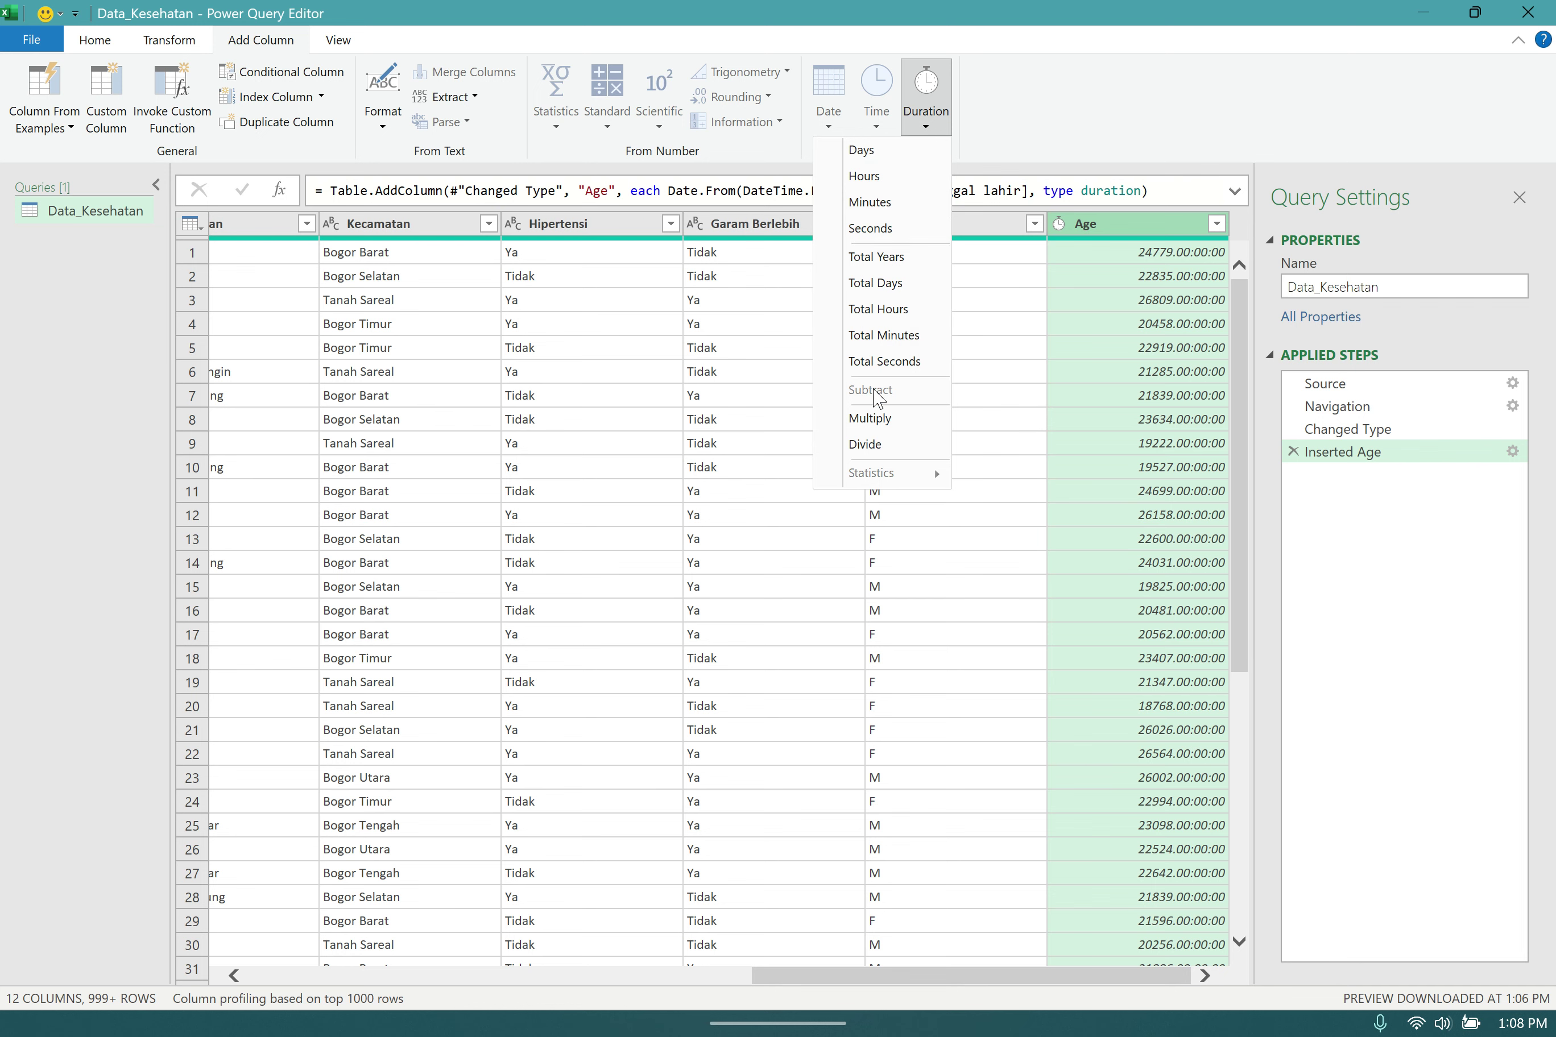
pyautogui.click(877, 258)
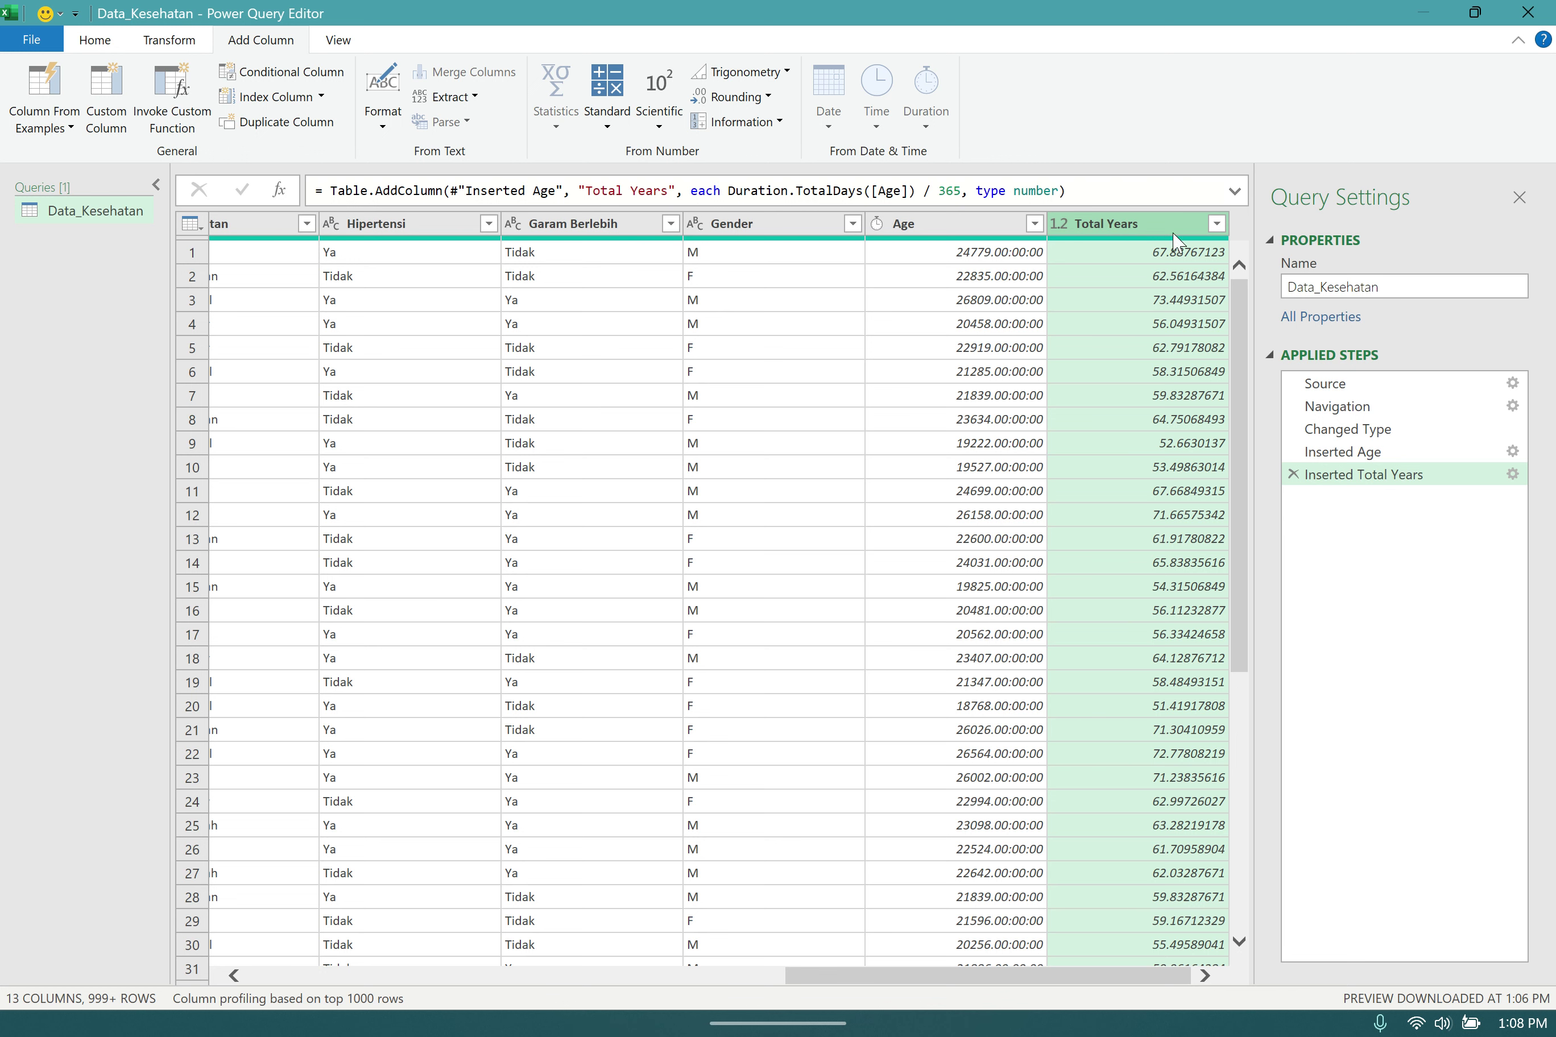
# - Add a rounded-down column based on Total Years and rename it Usia (dinamis)
pyautogui.click(1132, 229)
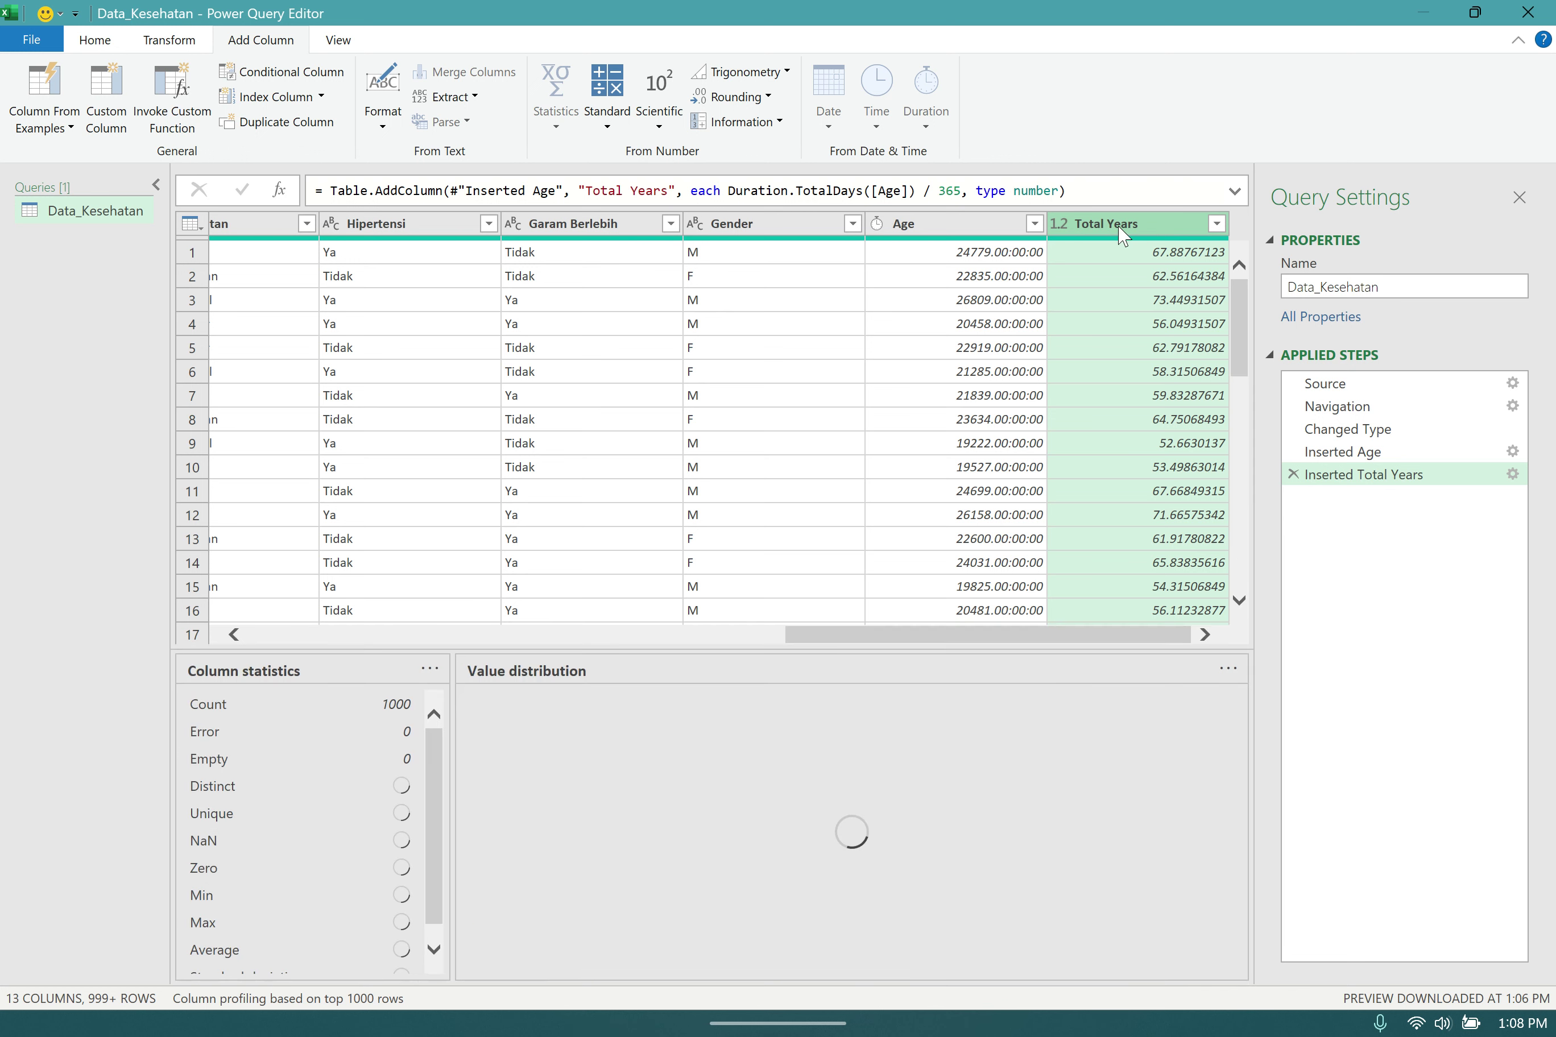
pyautogui.click(770, 98)
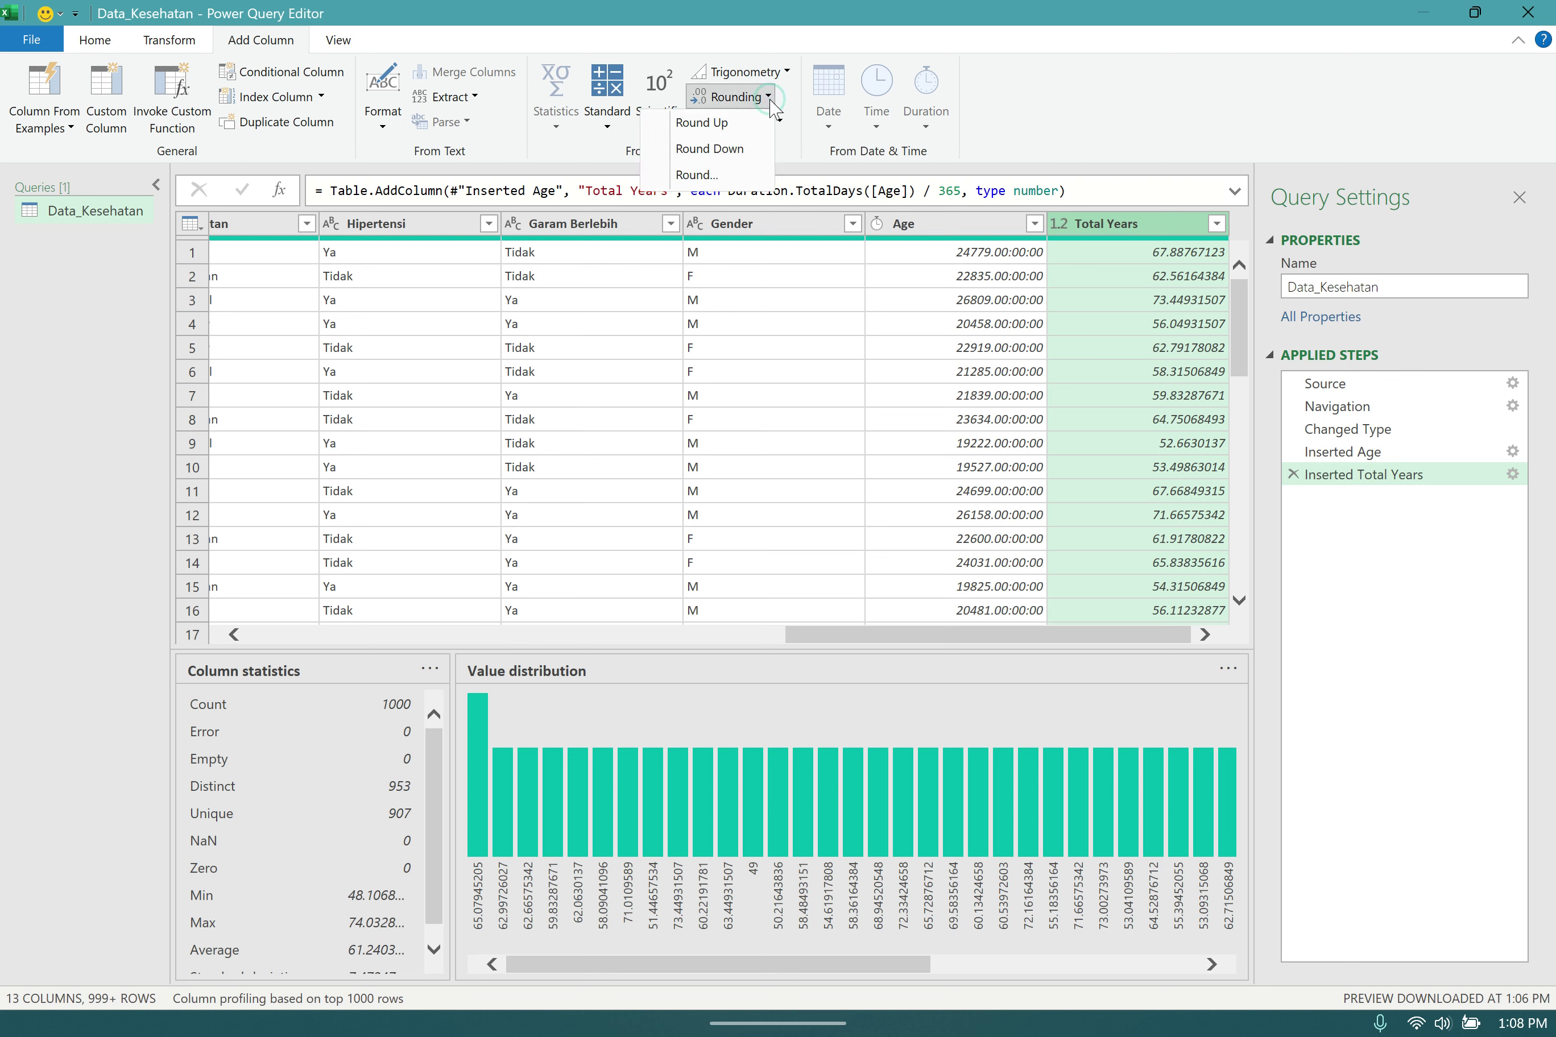
pyautogui.click(722, 150)
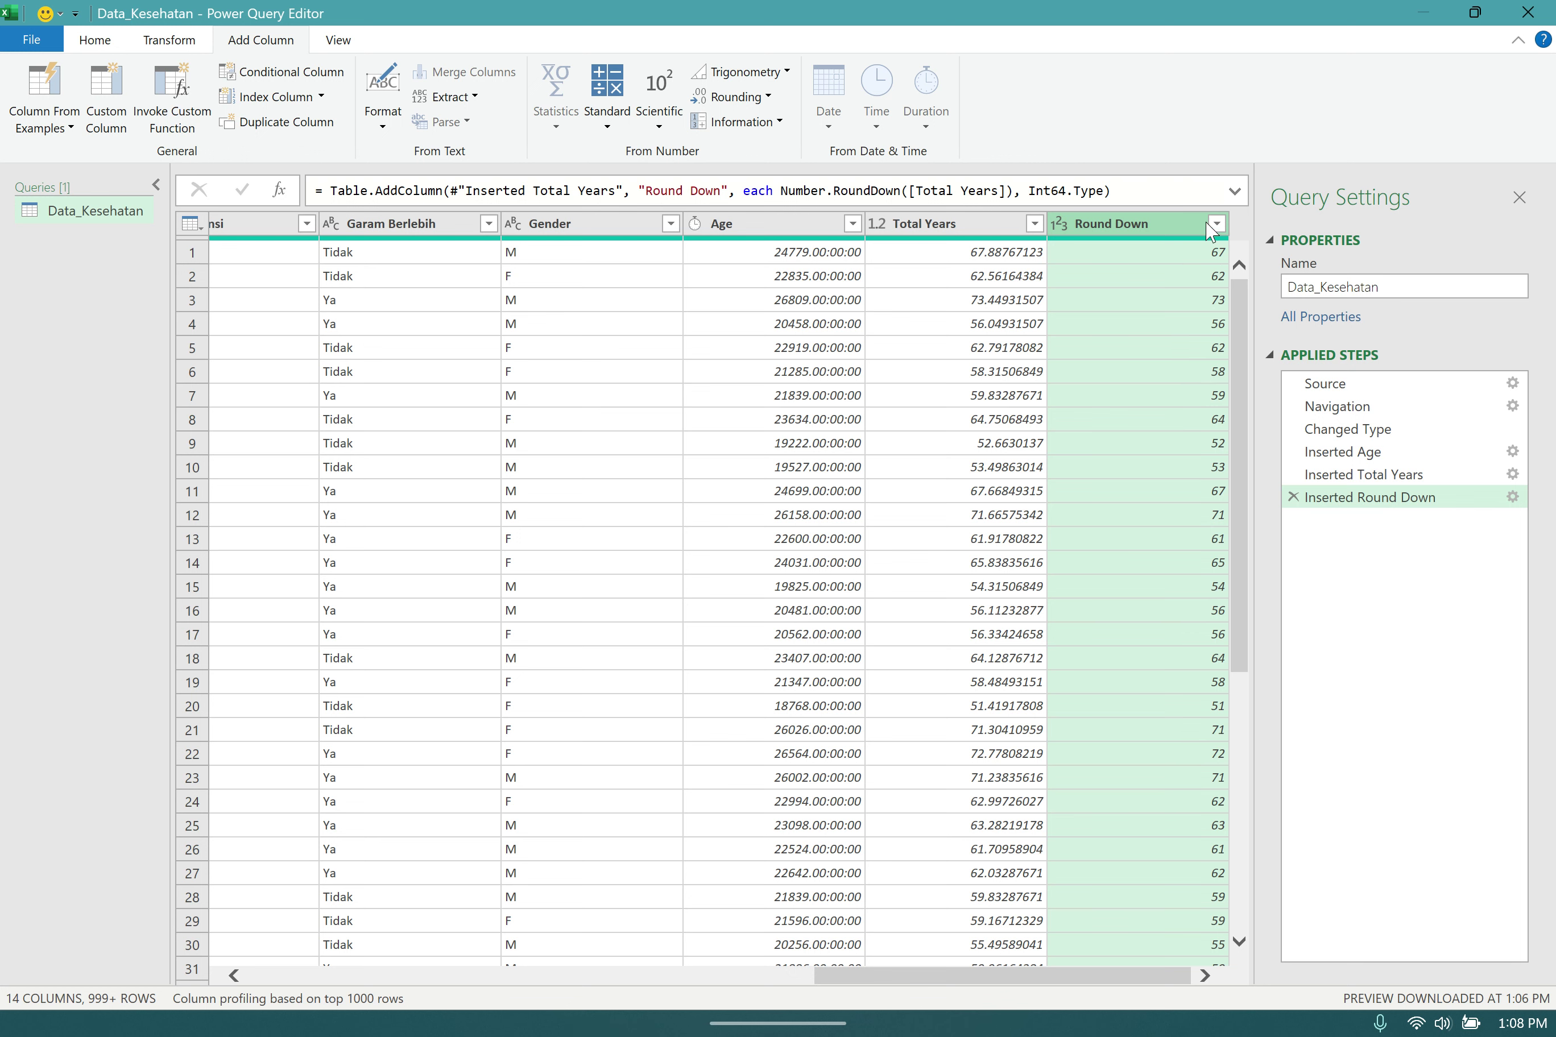
pyautogui.doubleClick(1130, 227)
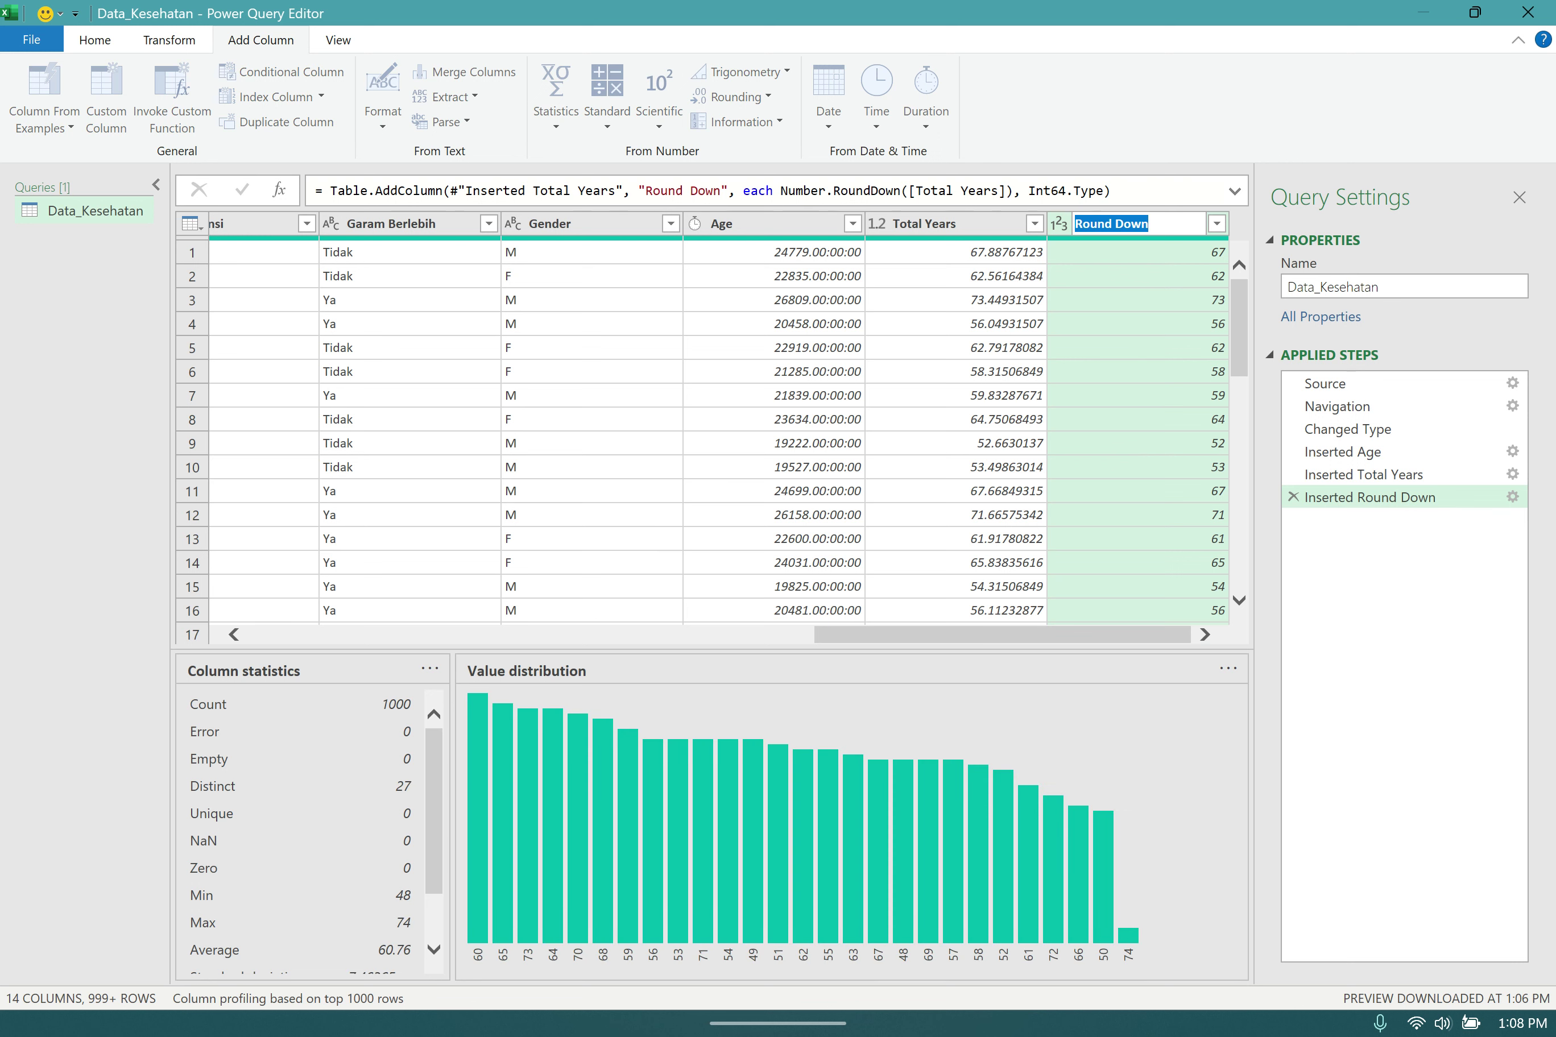
pyautogui.write('Usia (dinamis)')
pyautogui.press('Return')
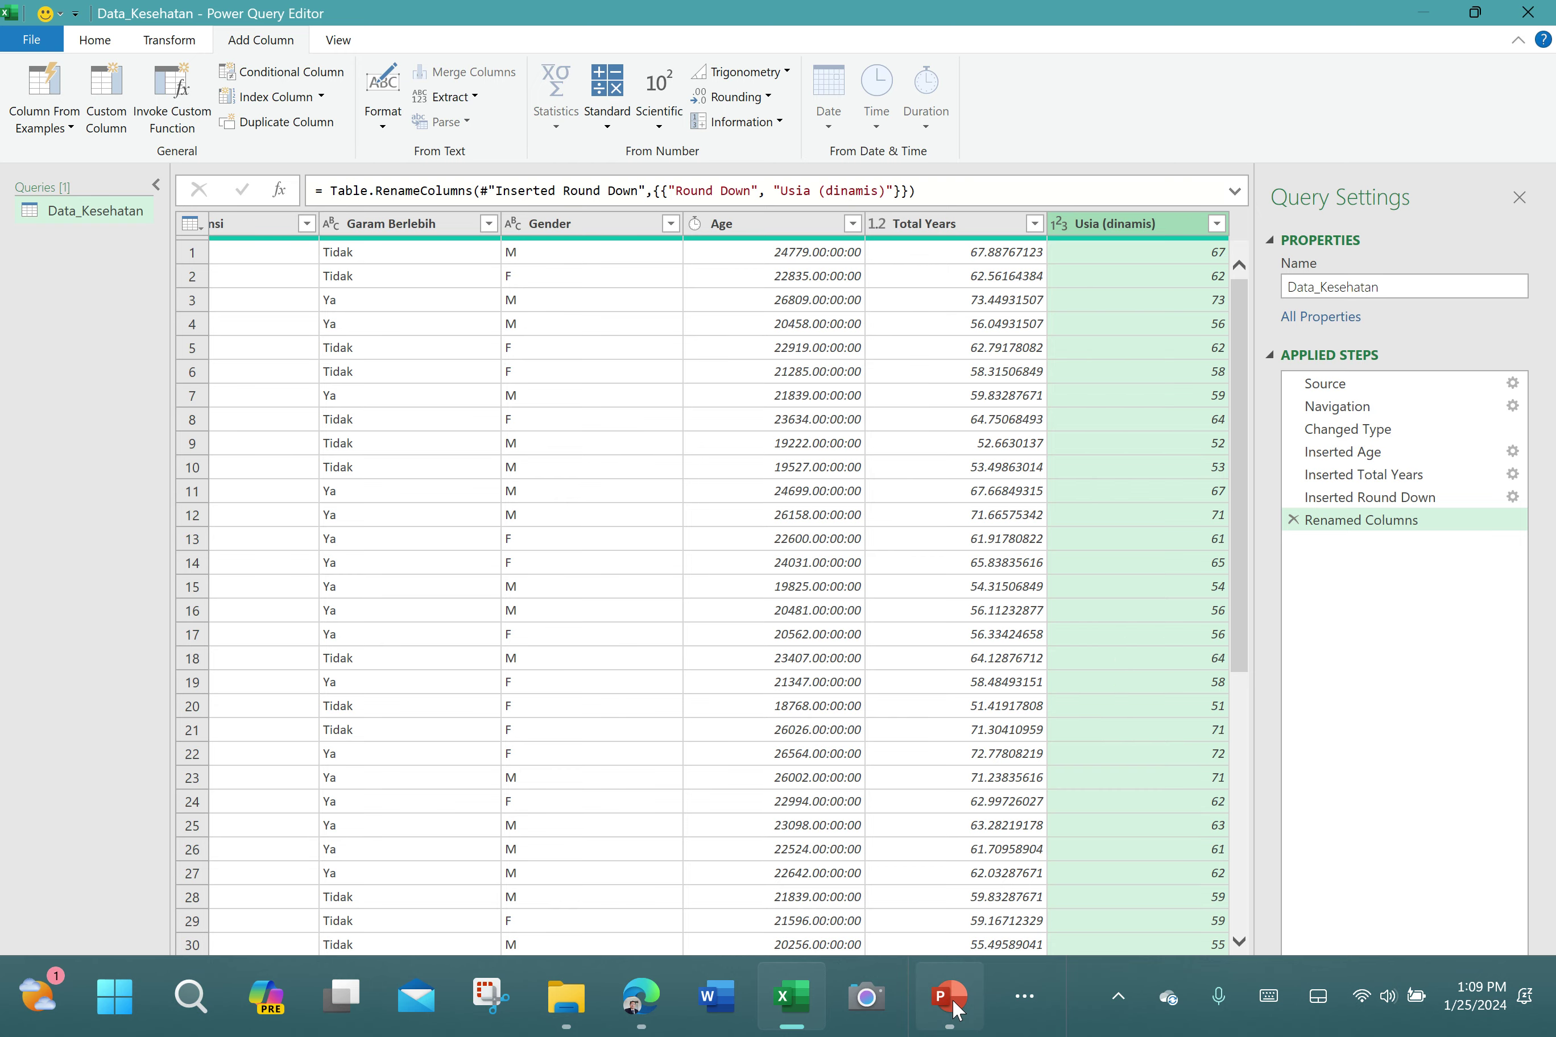
# - Switch to PowerPoint and review the slide's instruction about turning Bulan Pencatatan into Tanggal Pencatatan
pyautogui.click(949, 996)
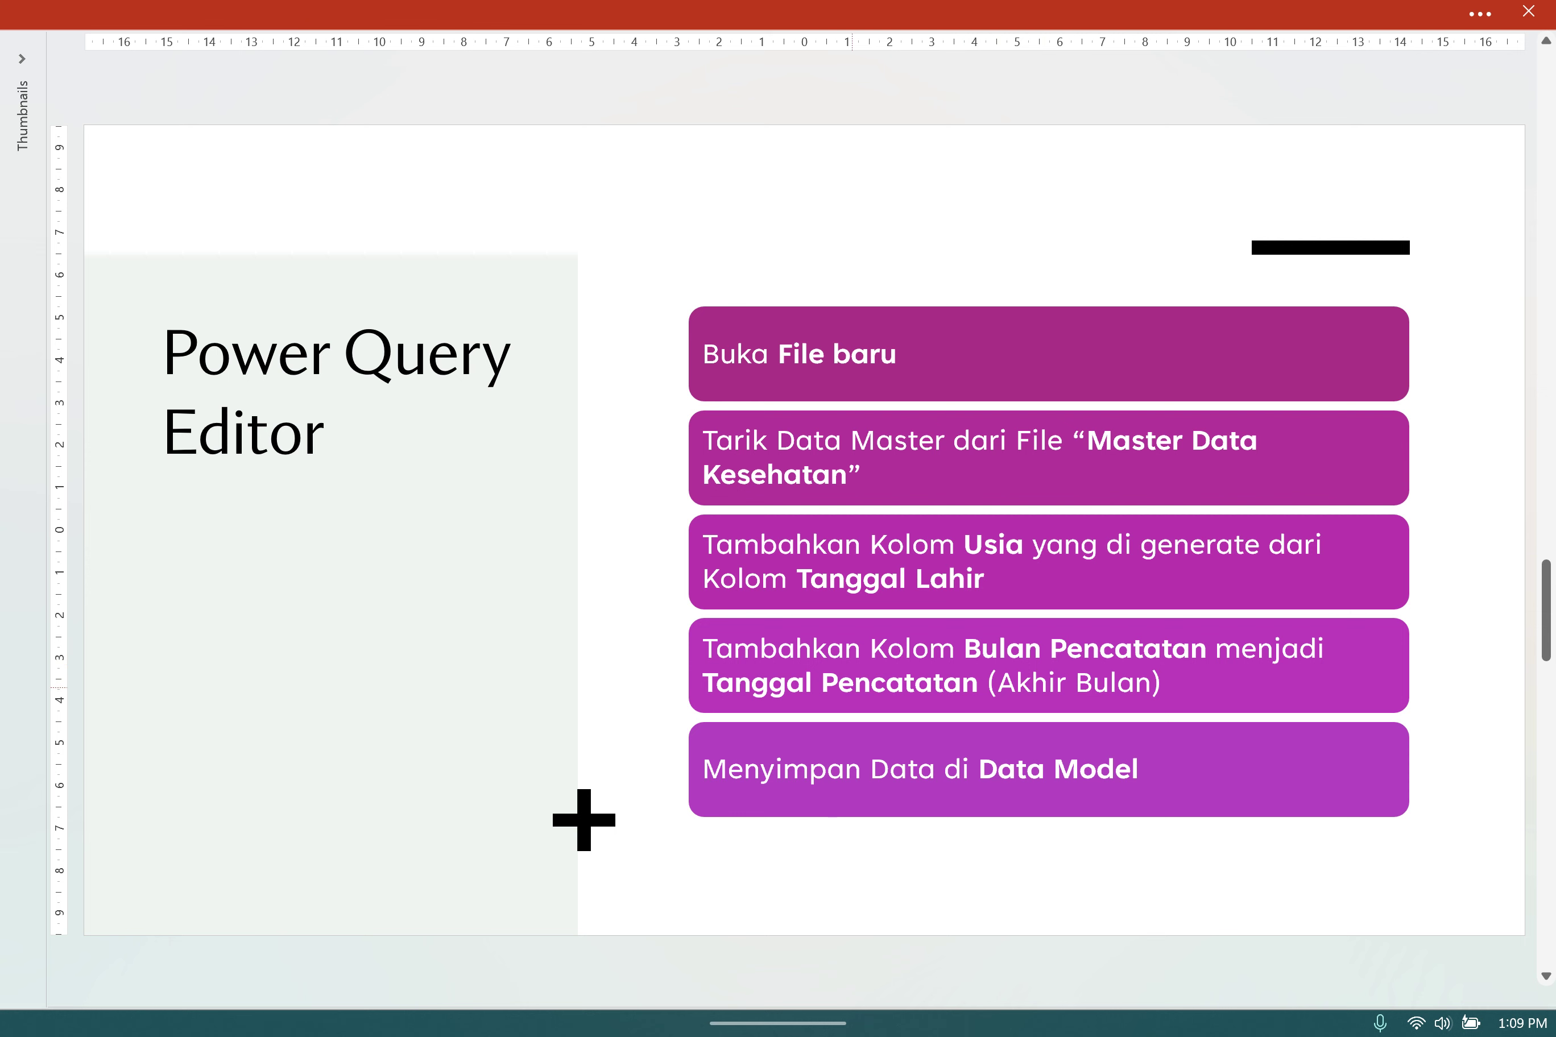
pyautogui.moveTo(969, 648); pyautogui.dragTo(1202, 648)
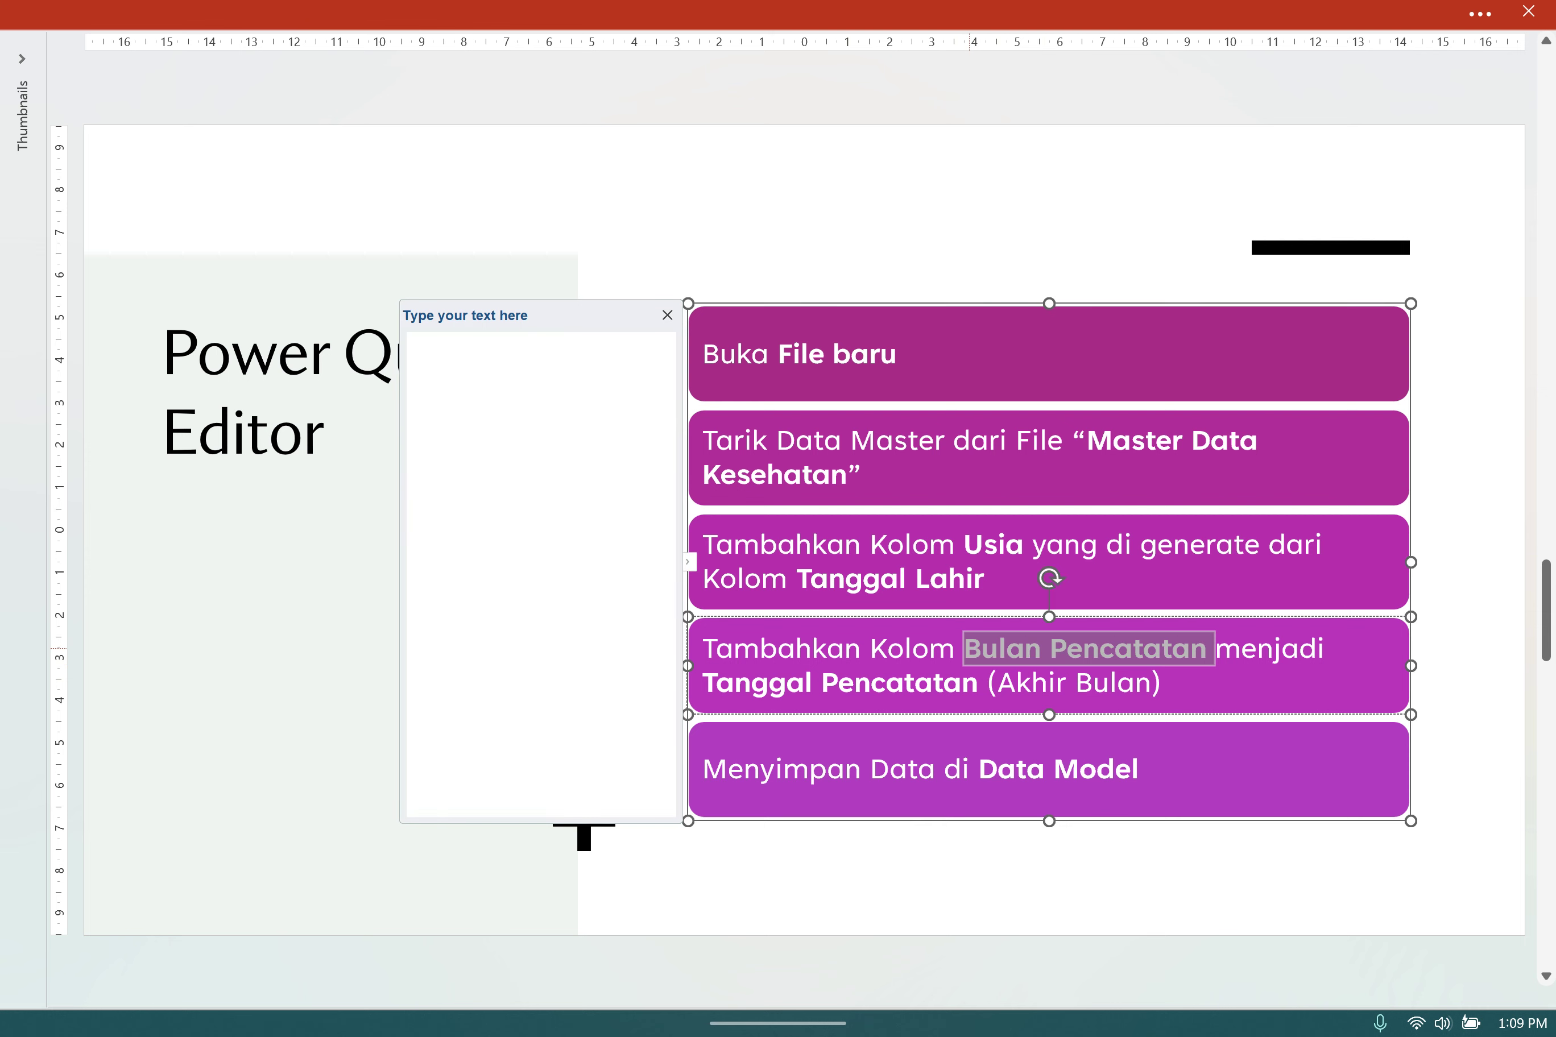
pyautogui.click(821, 681)
pyautogui.click(735, 682)
pyautogui.doubleClick(735, 681)
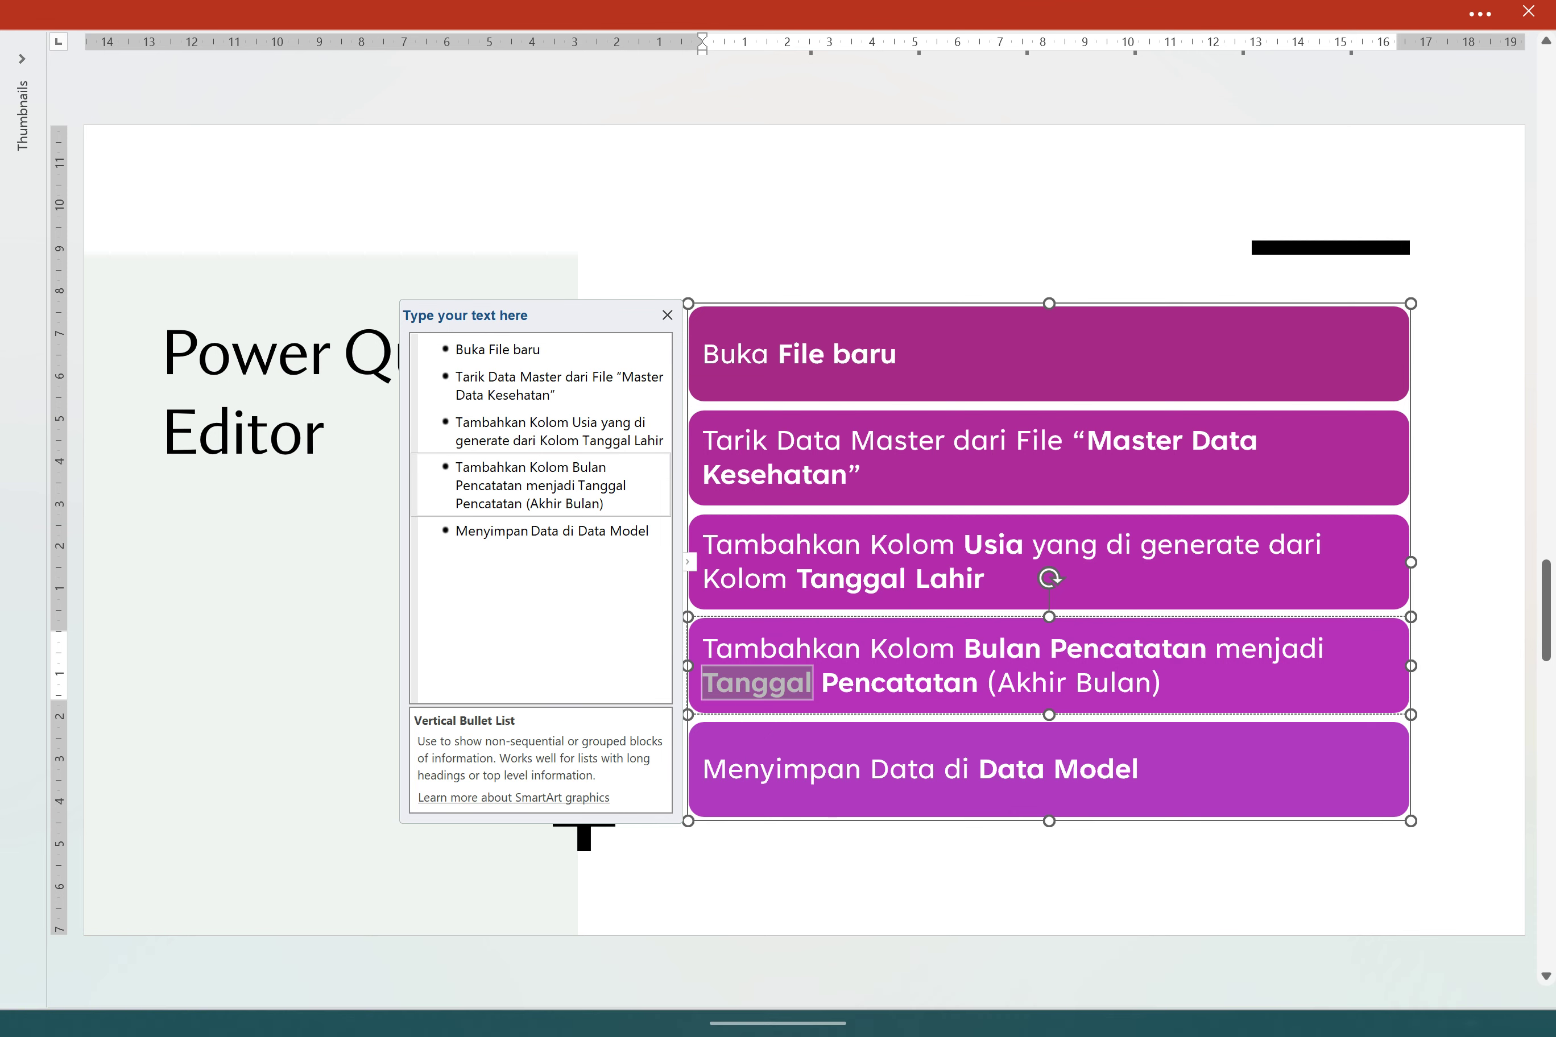
pyautogui.hotkey('ctrl', 'b')
pyautogui.click(932, 682)
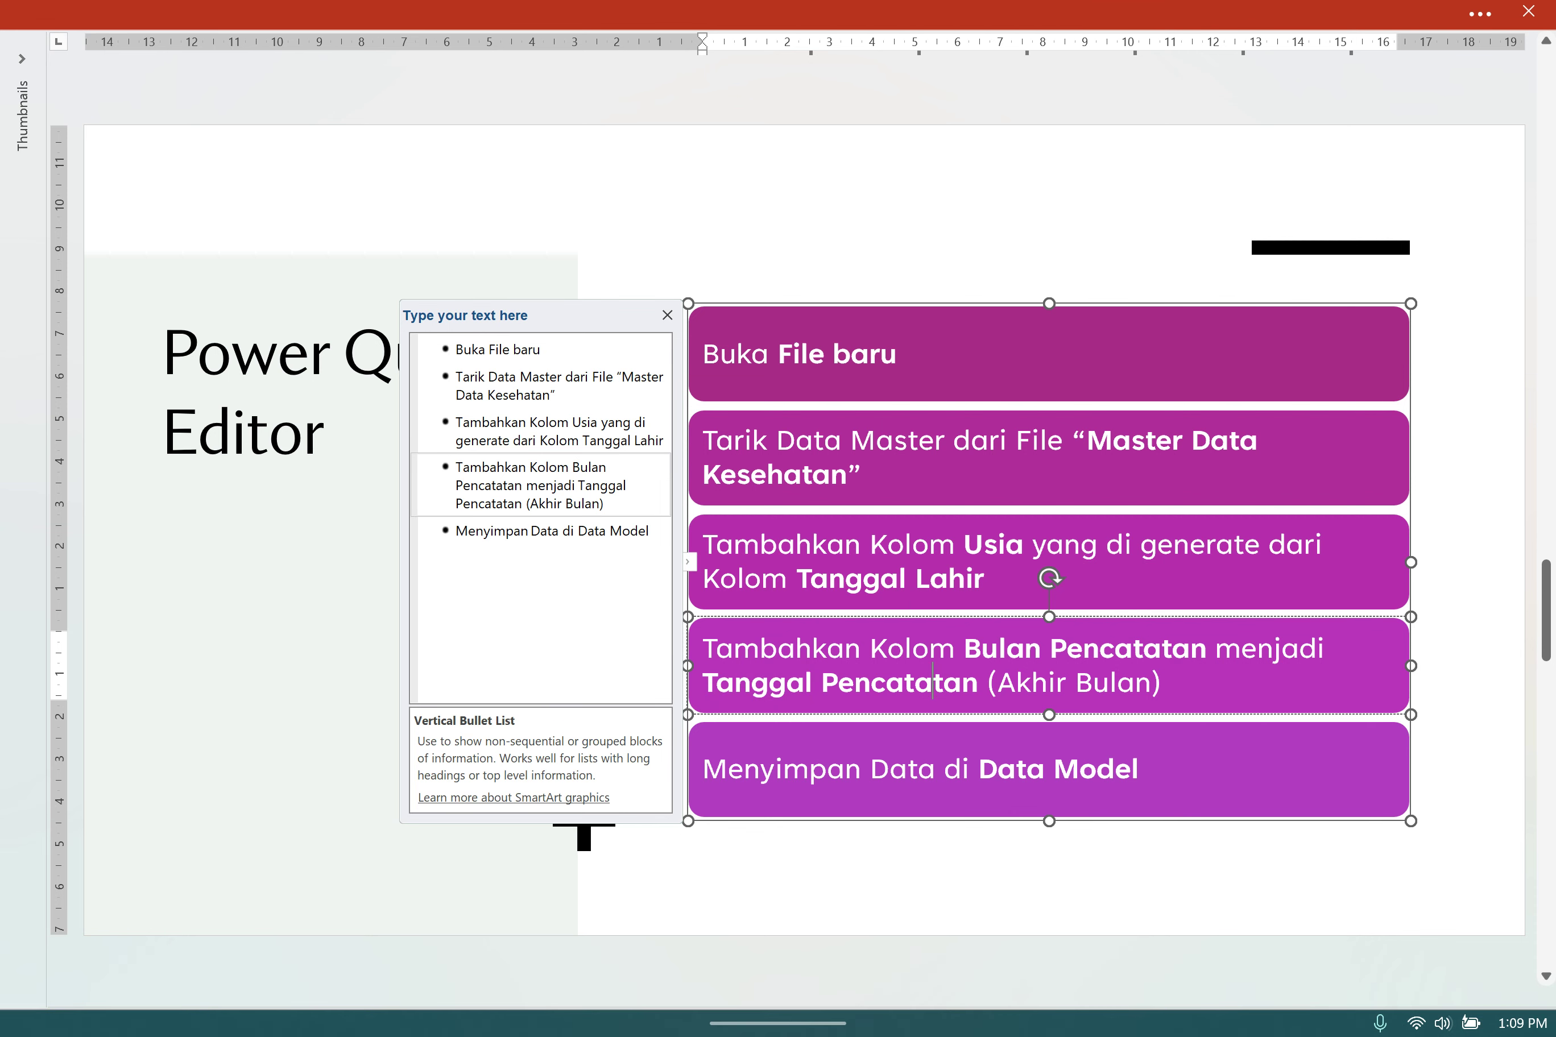
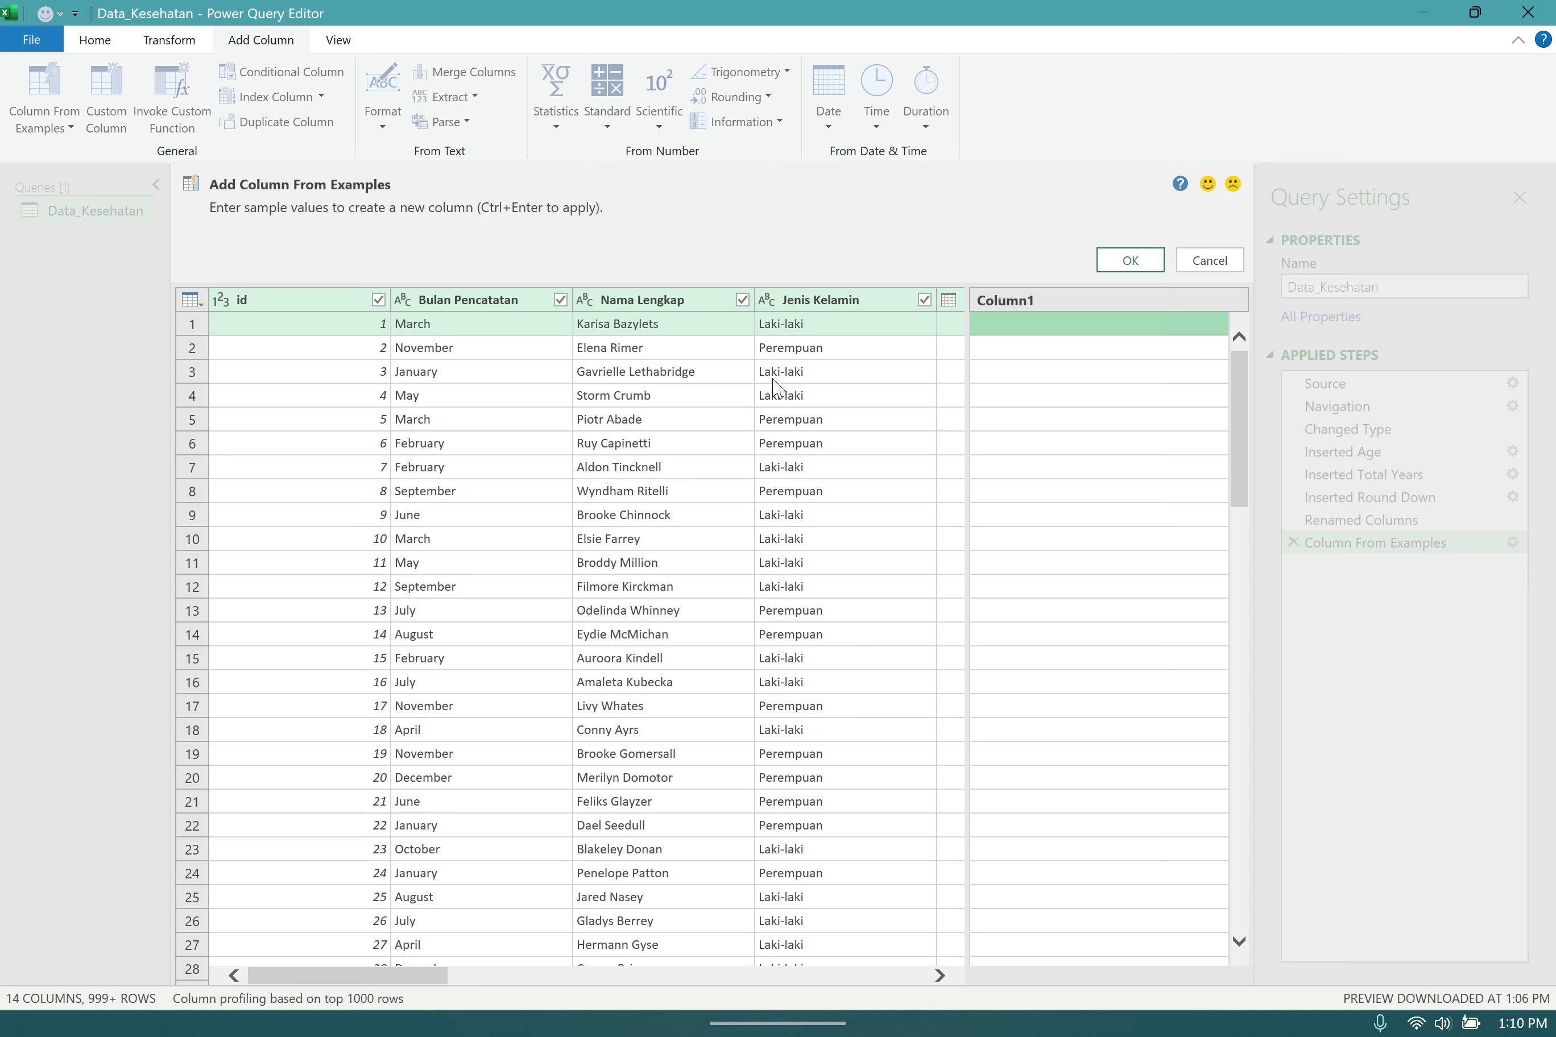
# - Enter the sample values 1 November 2023 in row 2 and 1 March 2023 in row 1 of the column from examples
pyautogui.click(1039, 358)
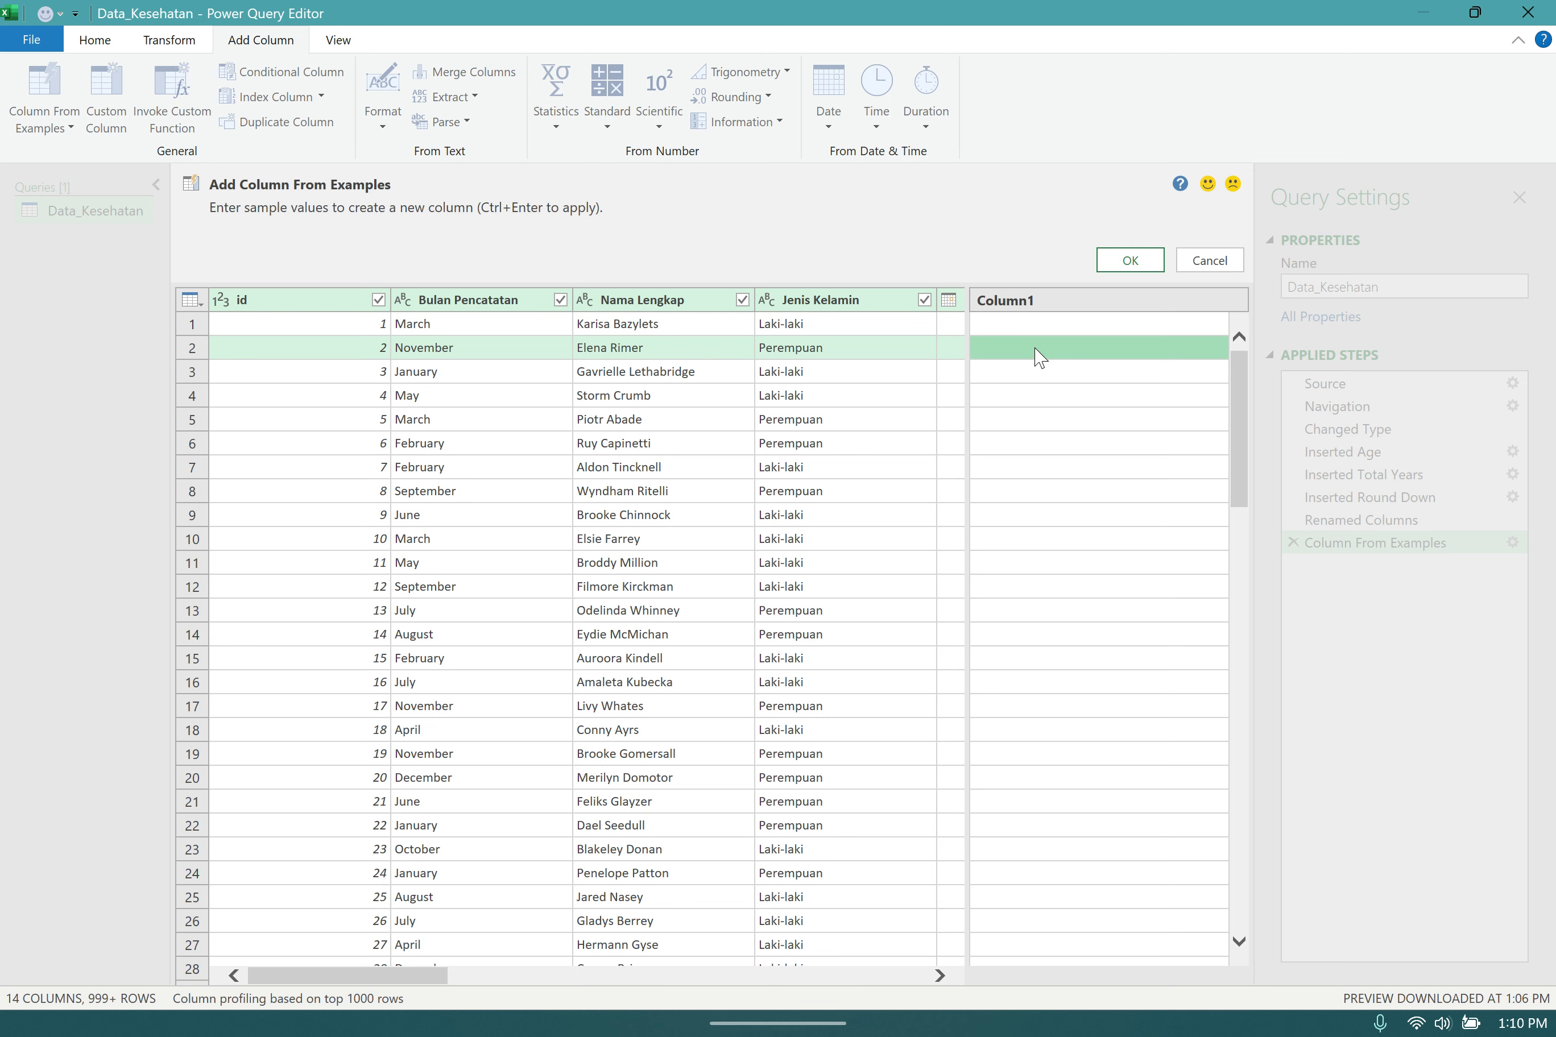
pyautogui.write('1')
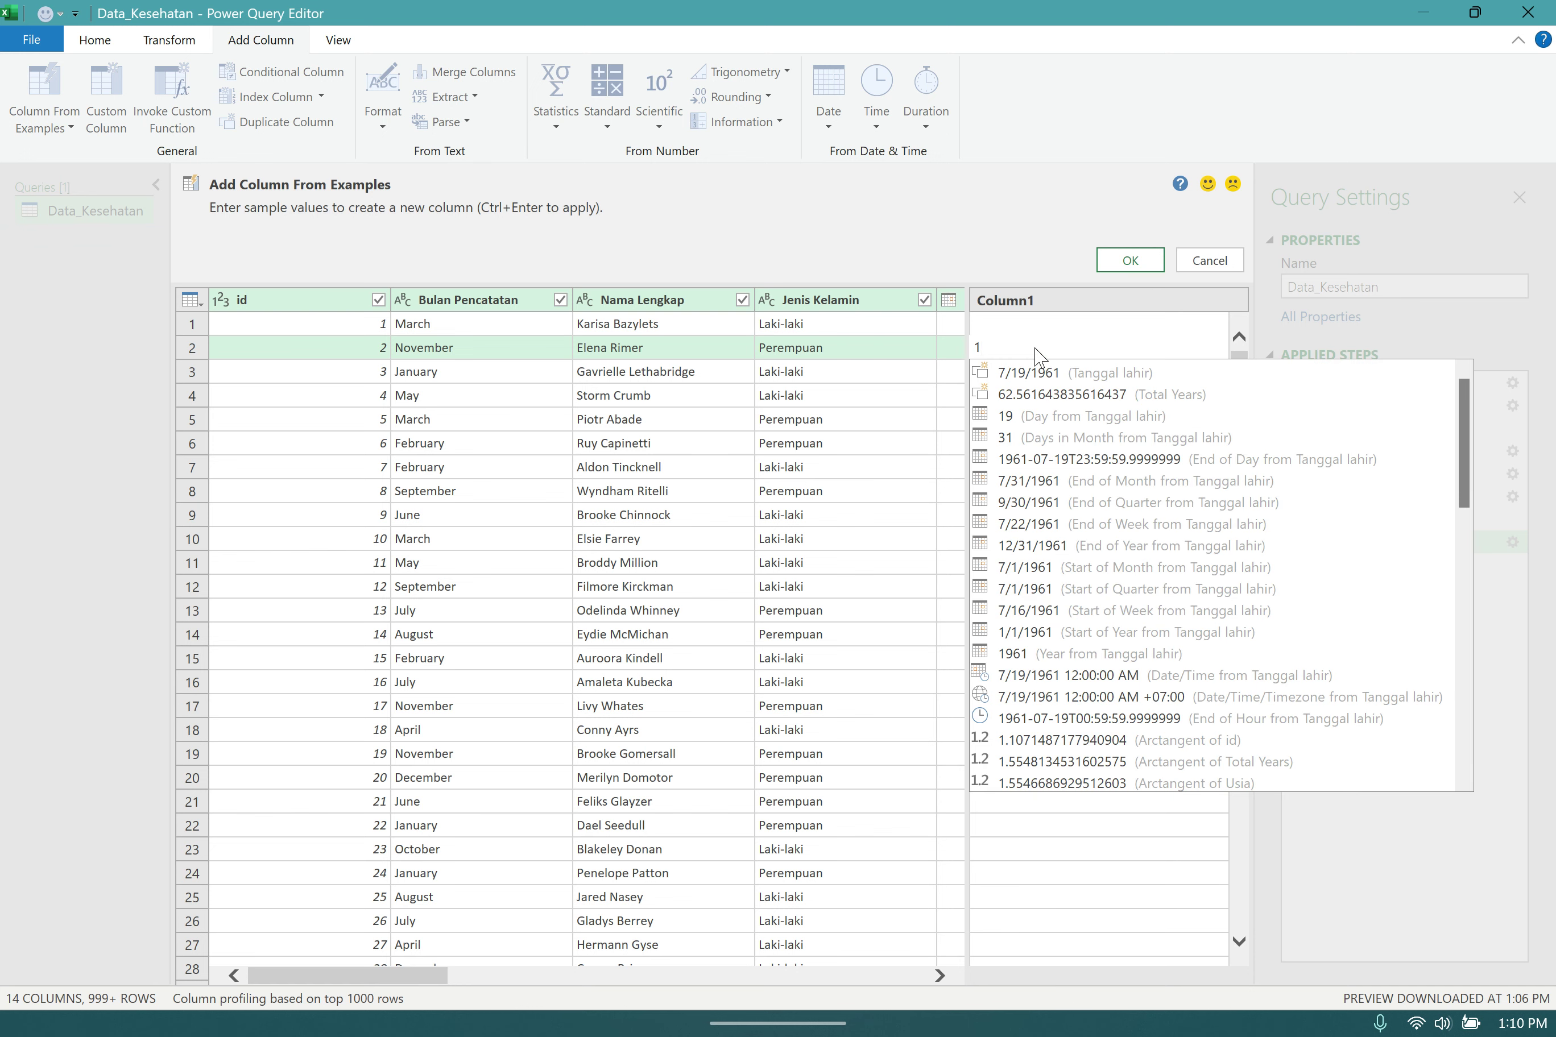
pyautogui.write(' November 2023')
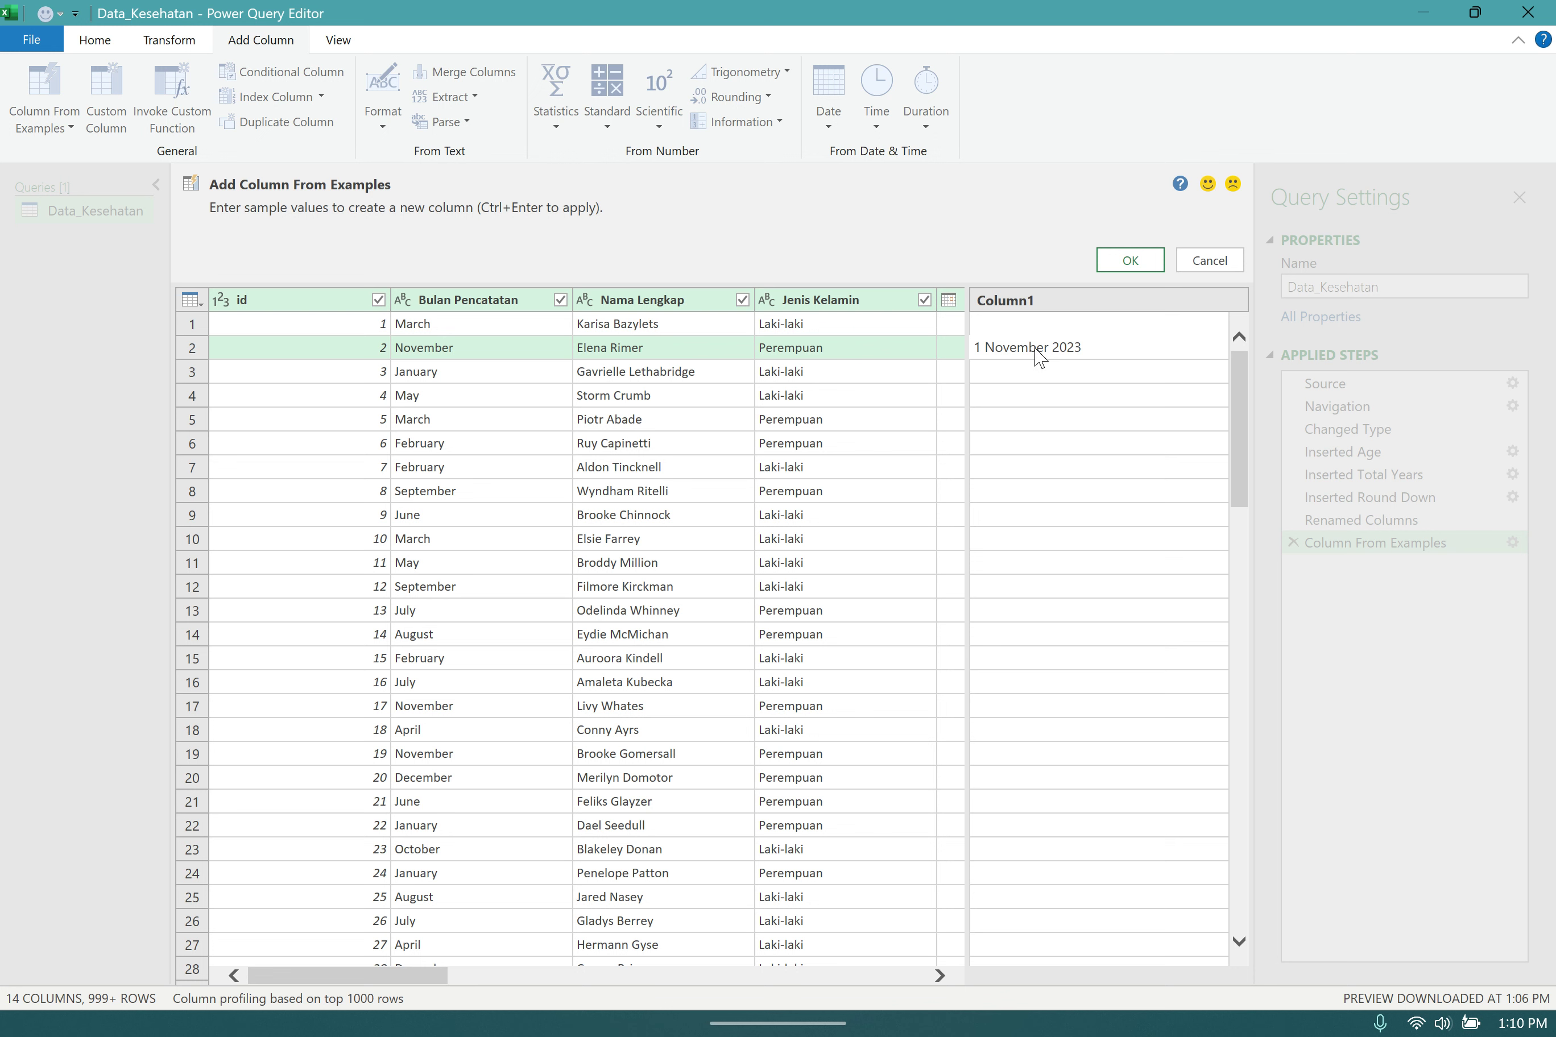
pyautogui.press('Return')
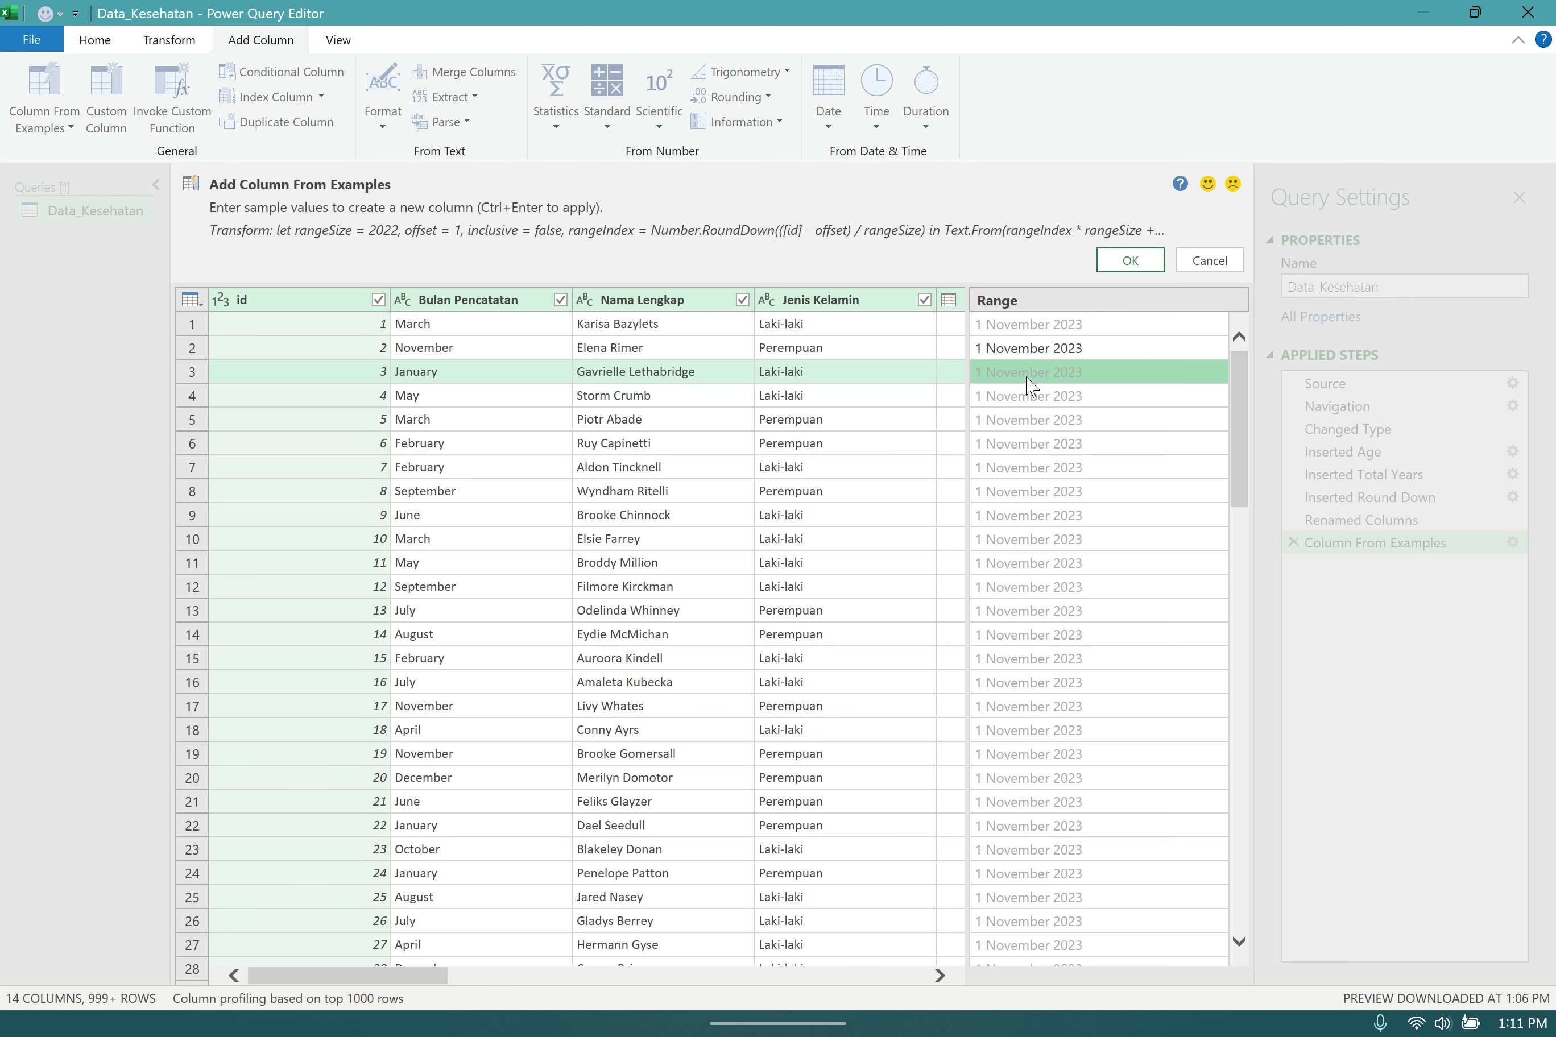
pyautogui.click(1015, 328)
pyautogui.write('1 March 2023')
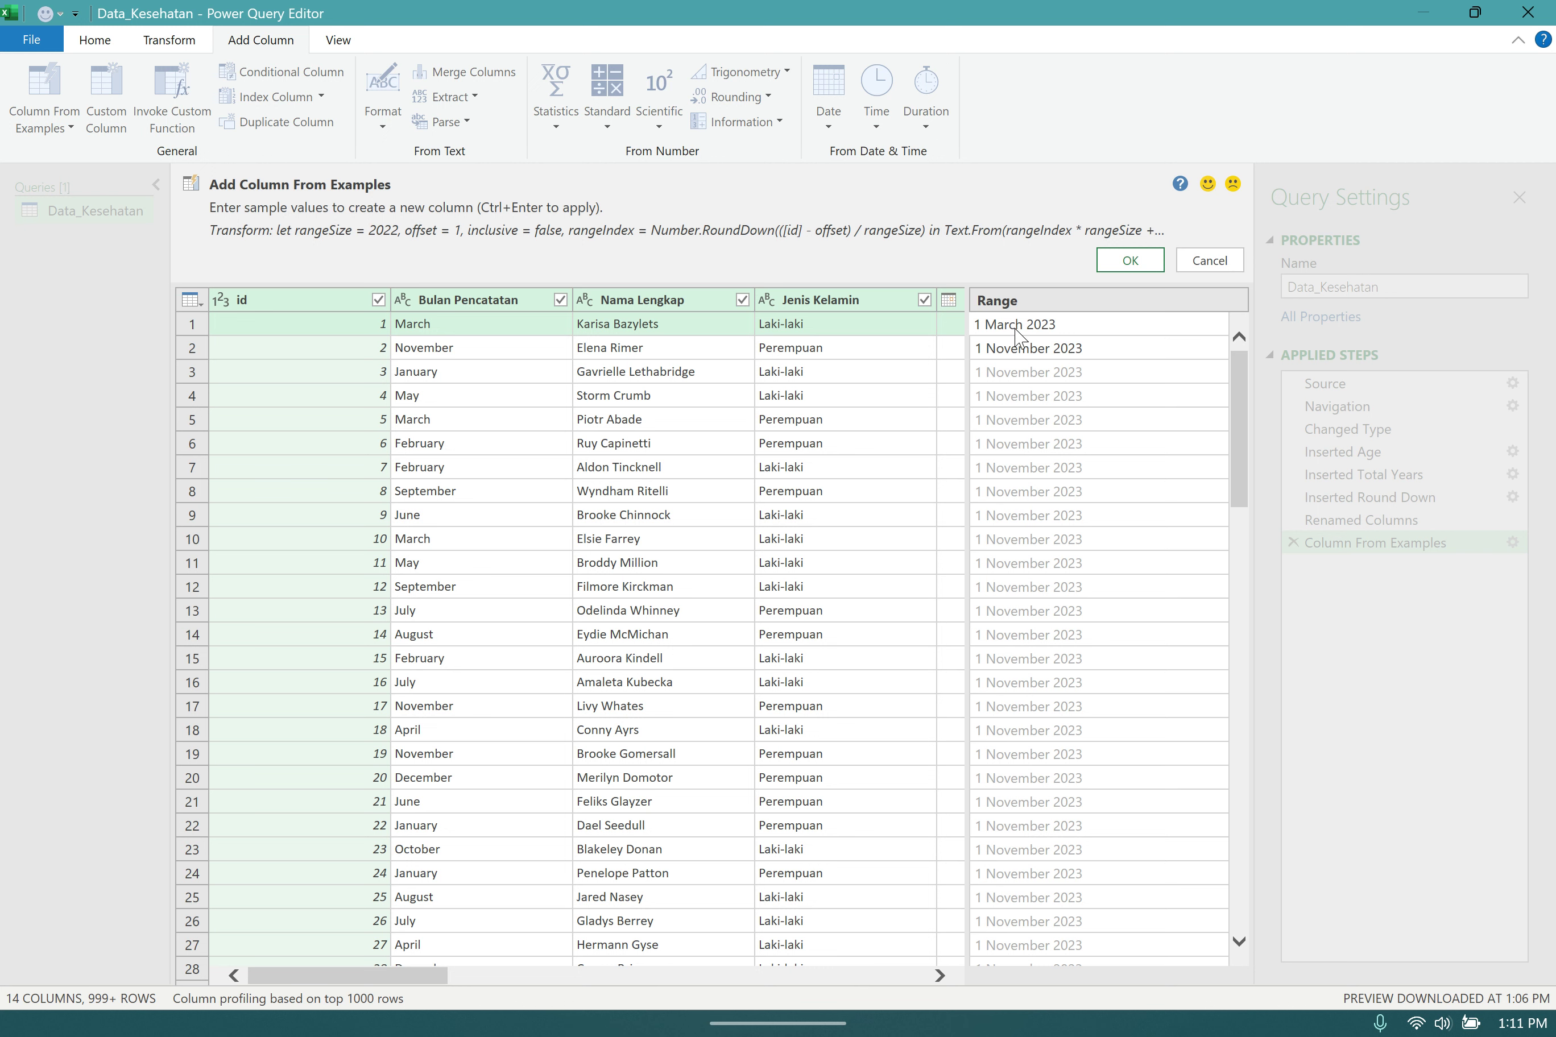
pyautogui.click(1103, 348)
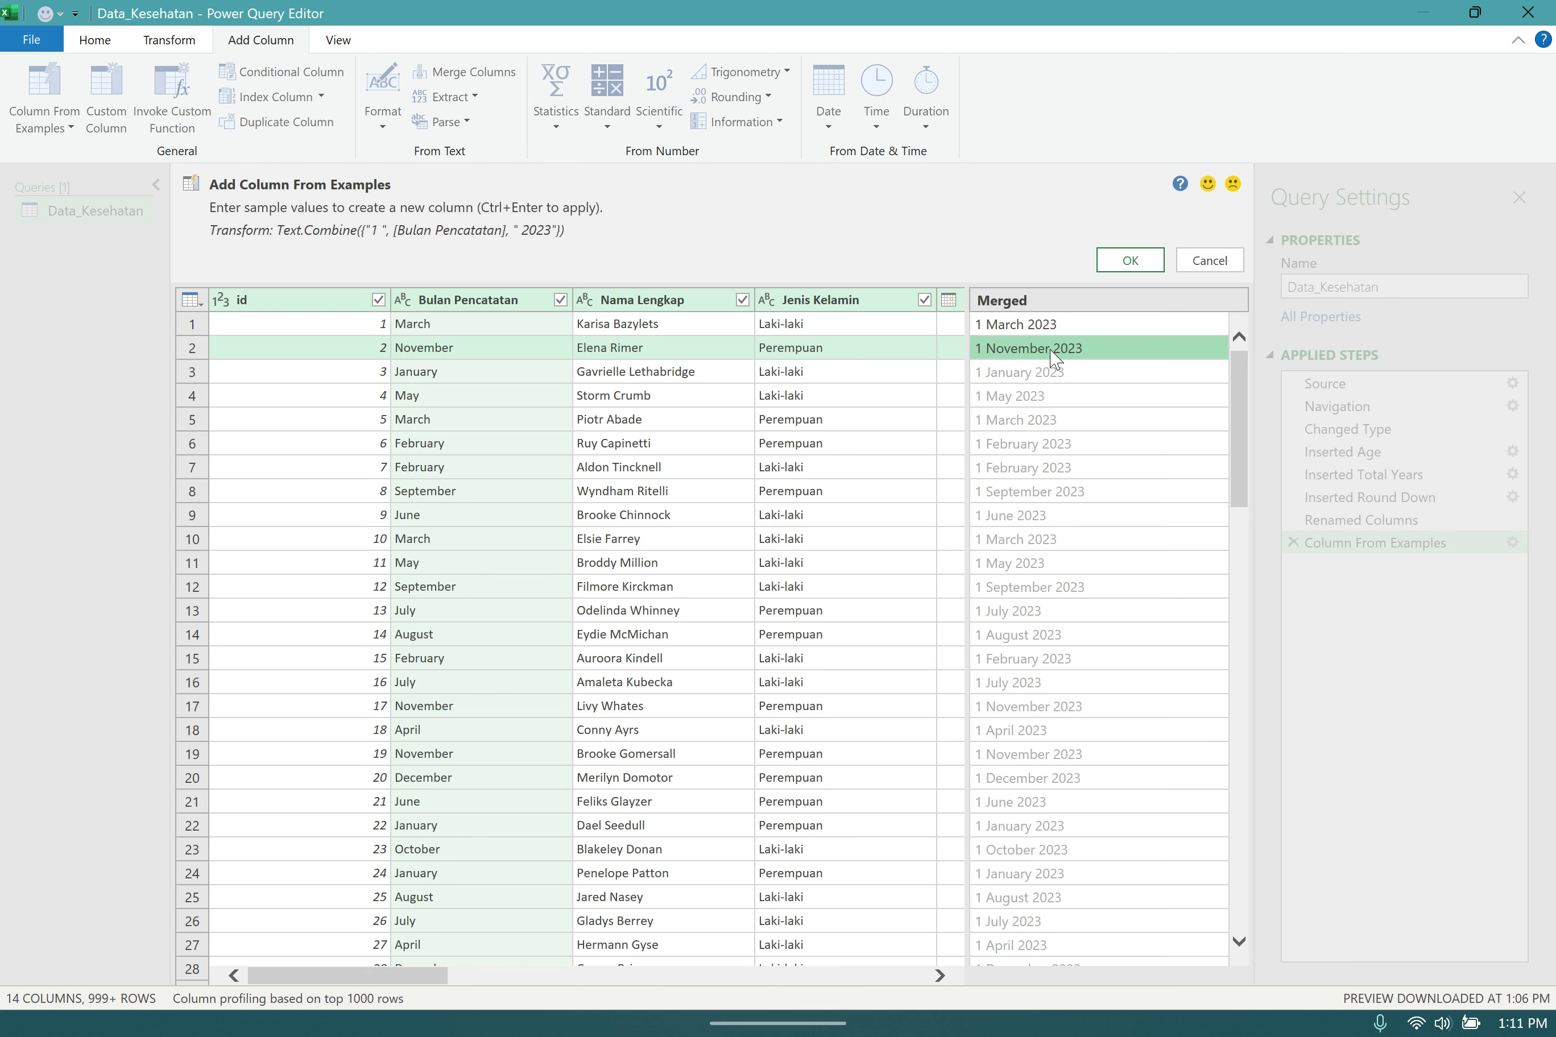
# - Accept the Merged column built from the examples and change its data type to Date
pyautogui.click(1130, 261)
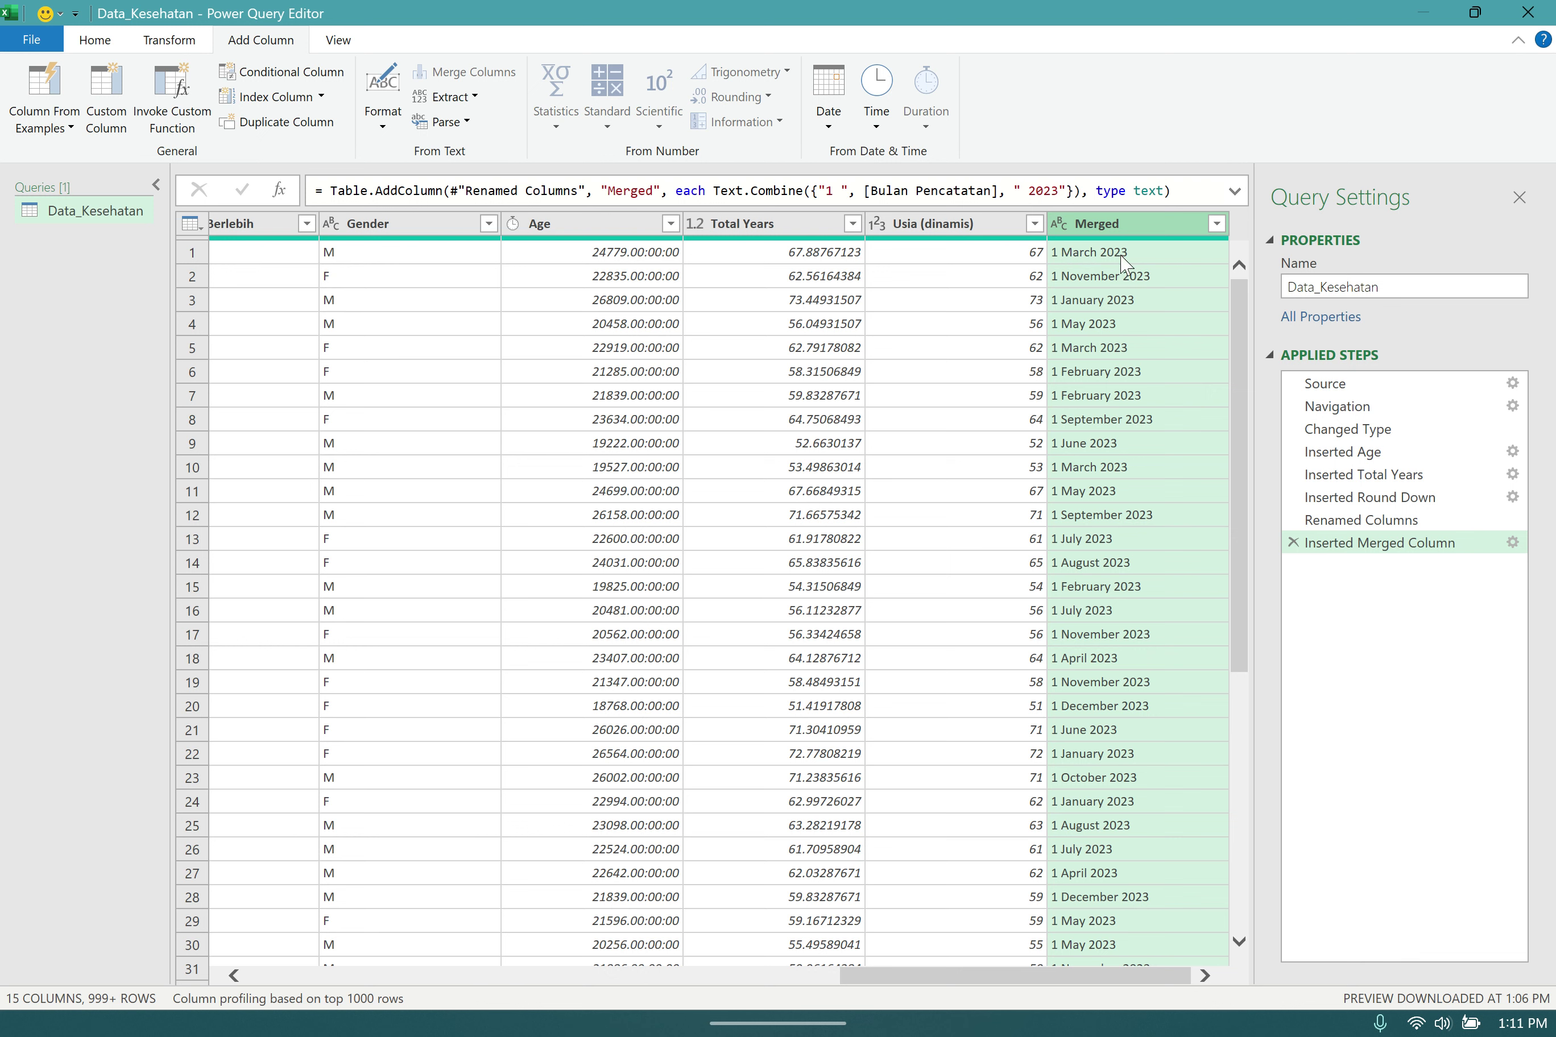
pyautogui.click(1059, 224)
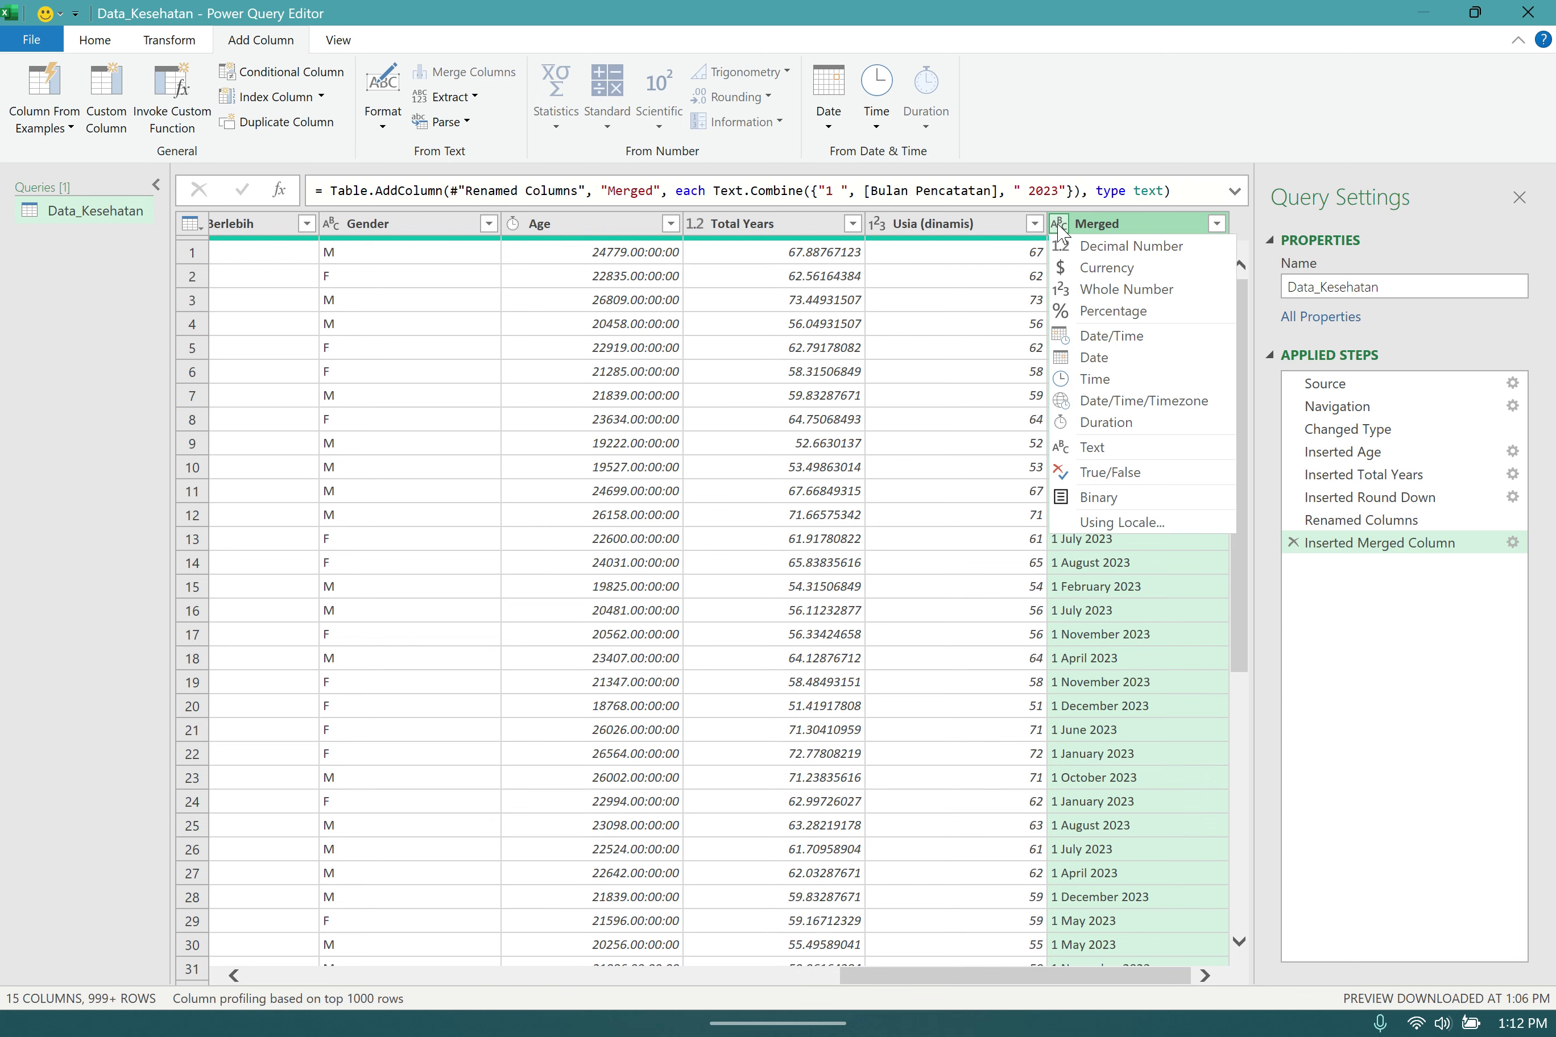
pyautogui.click(1091, 359)
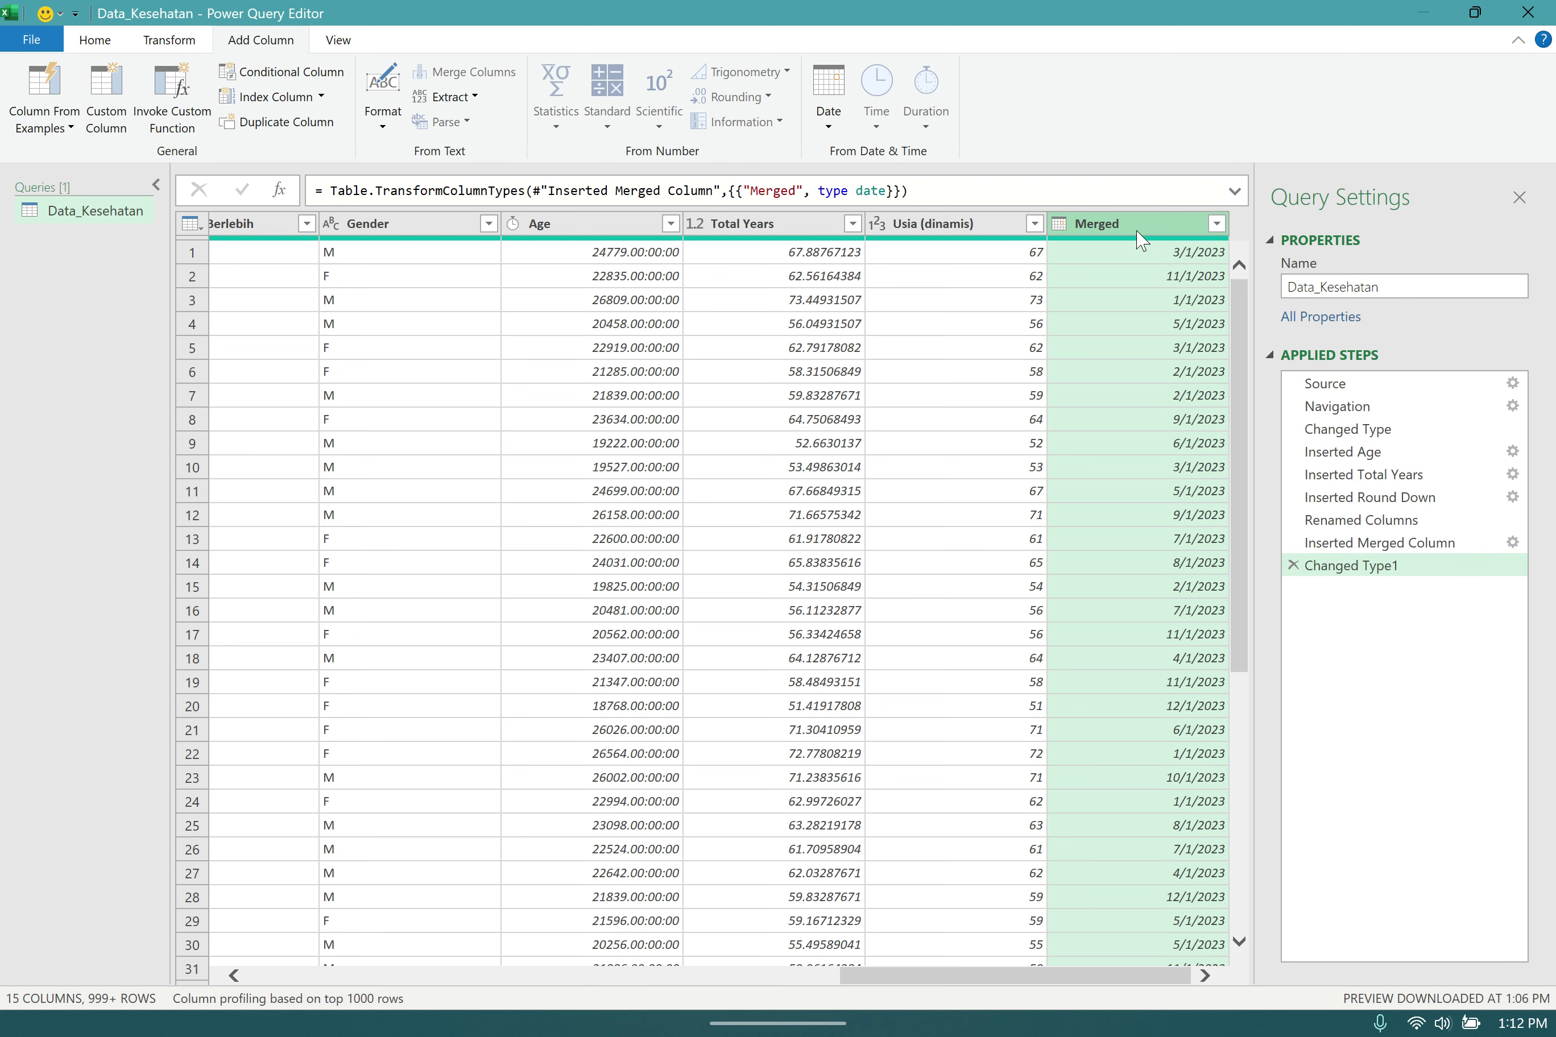
# - Try transforming the Merged column's dates to End of Year, check its distinct values, and remove that applied step
pyautogui.click(830, 128)
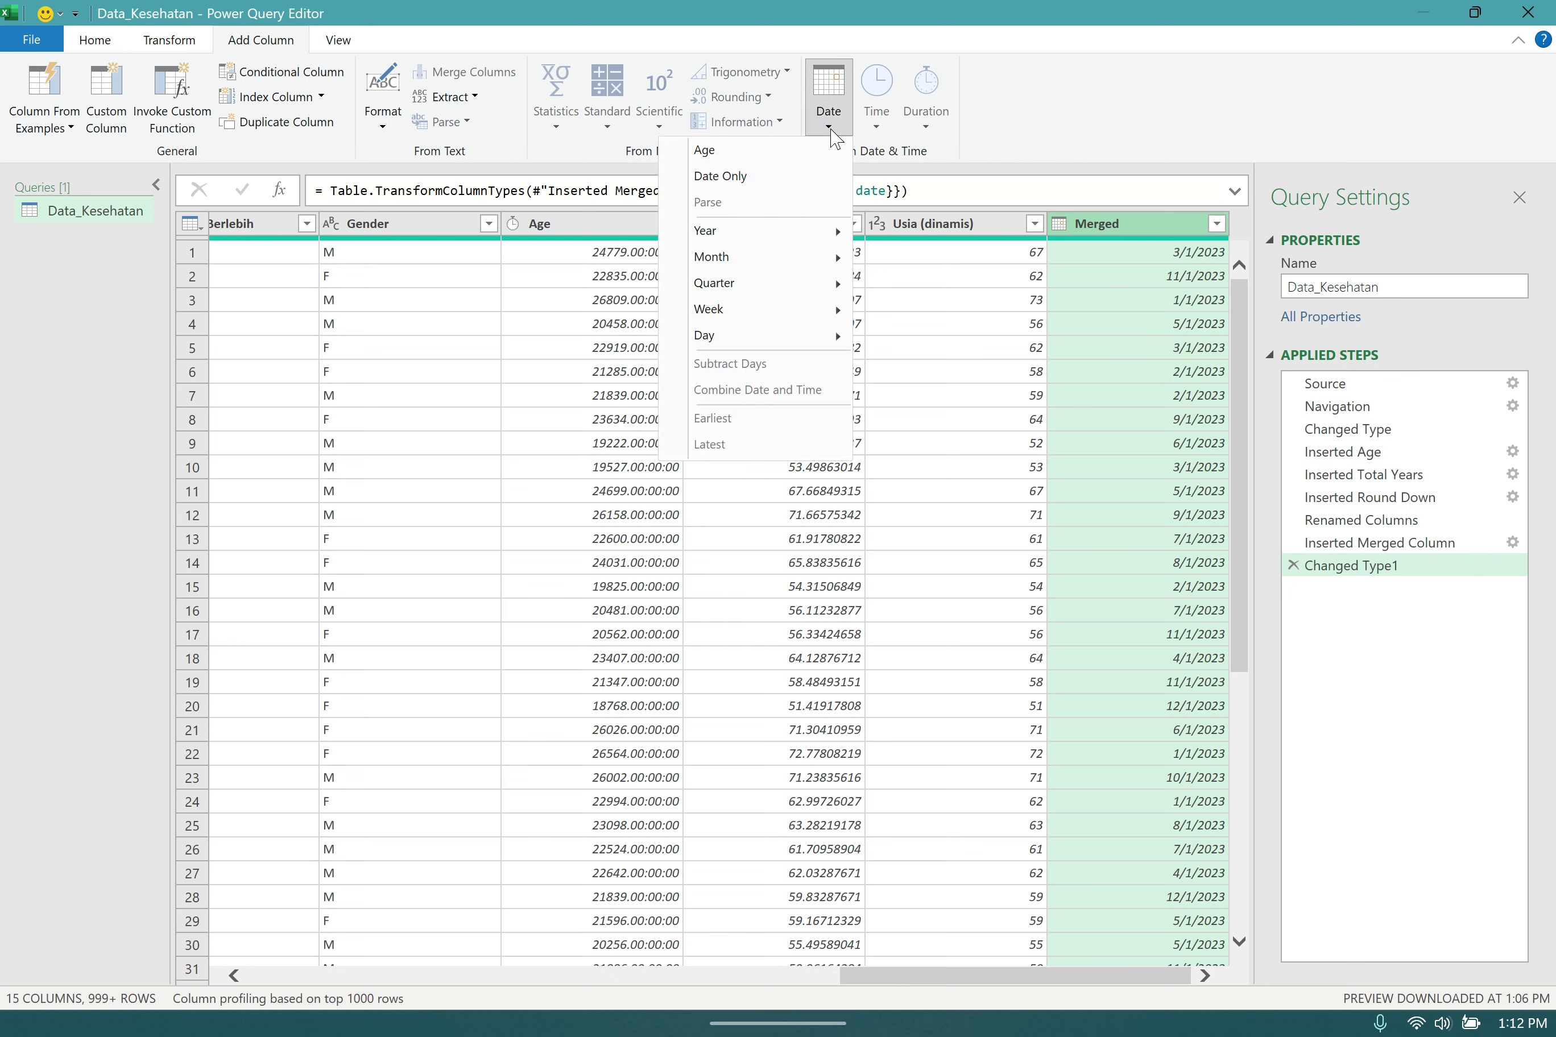
pyautogui.click(185, 46)
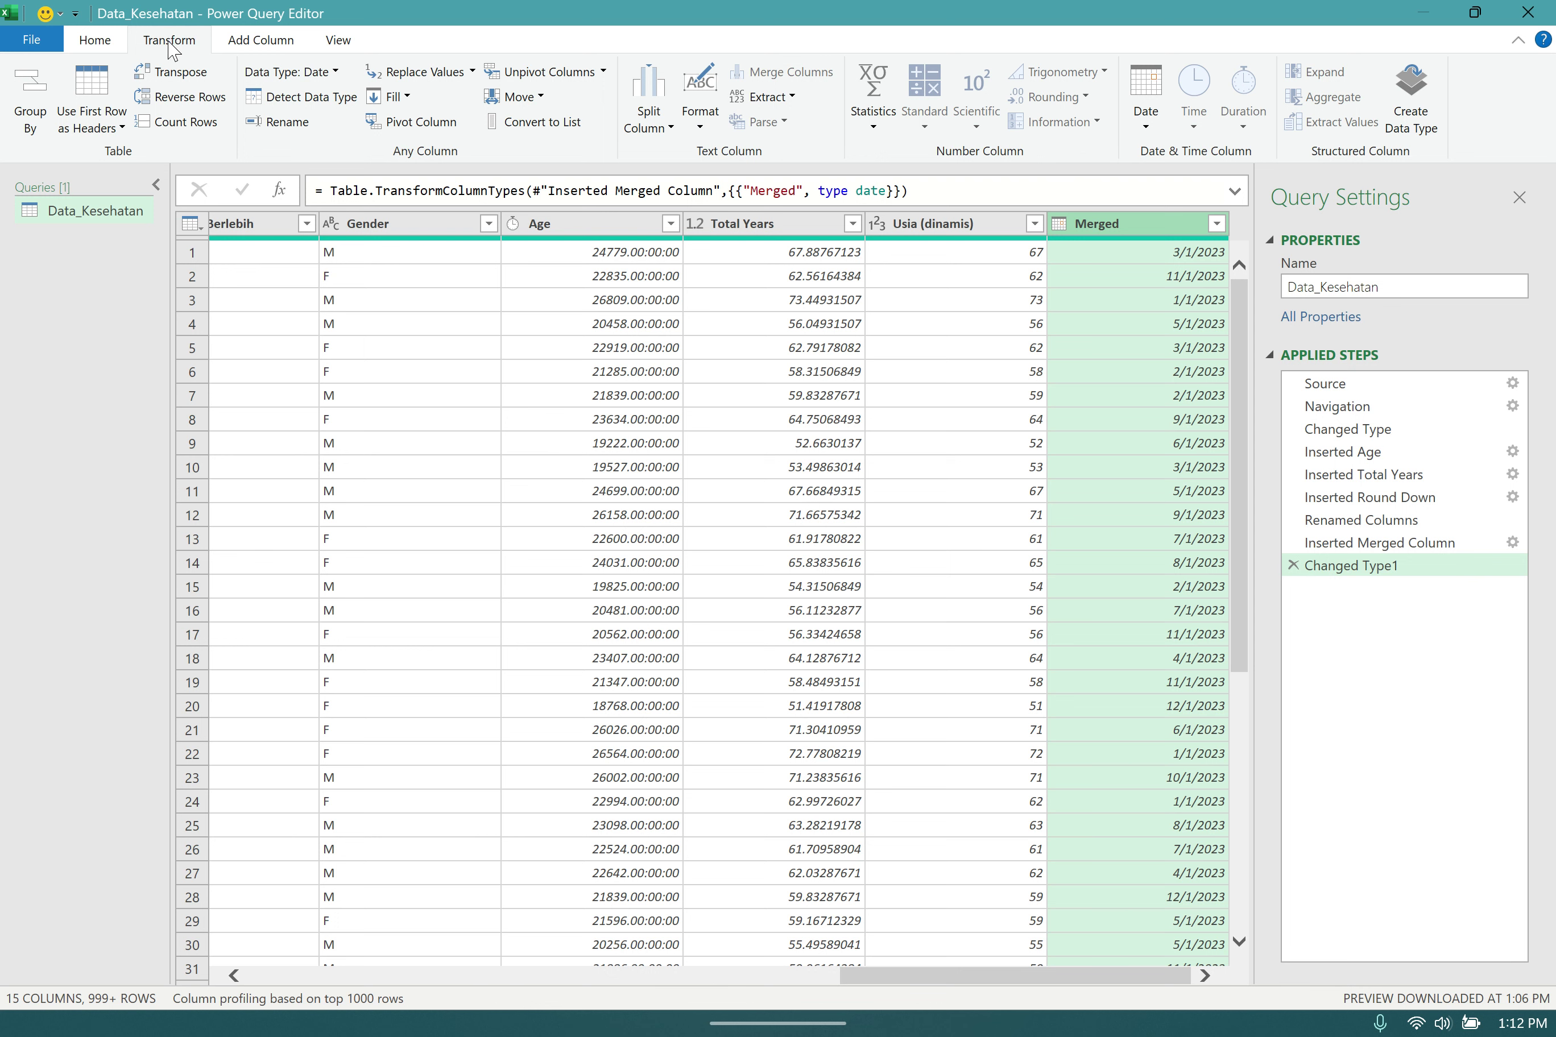
pyautogui.click(1146, 127)
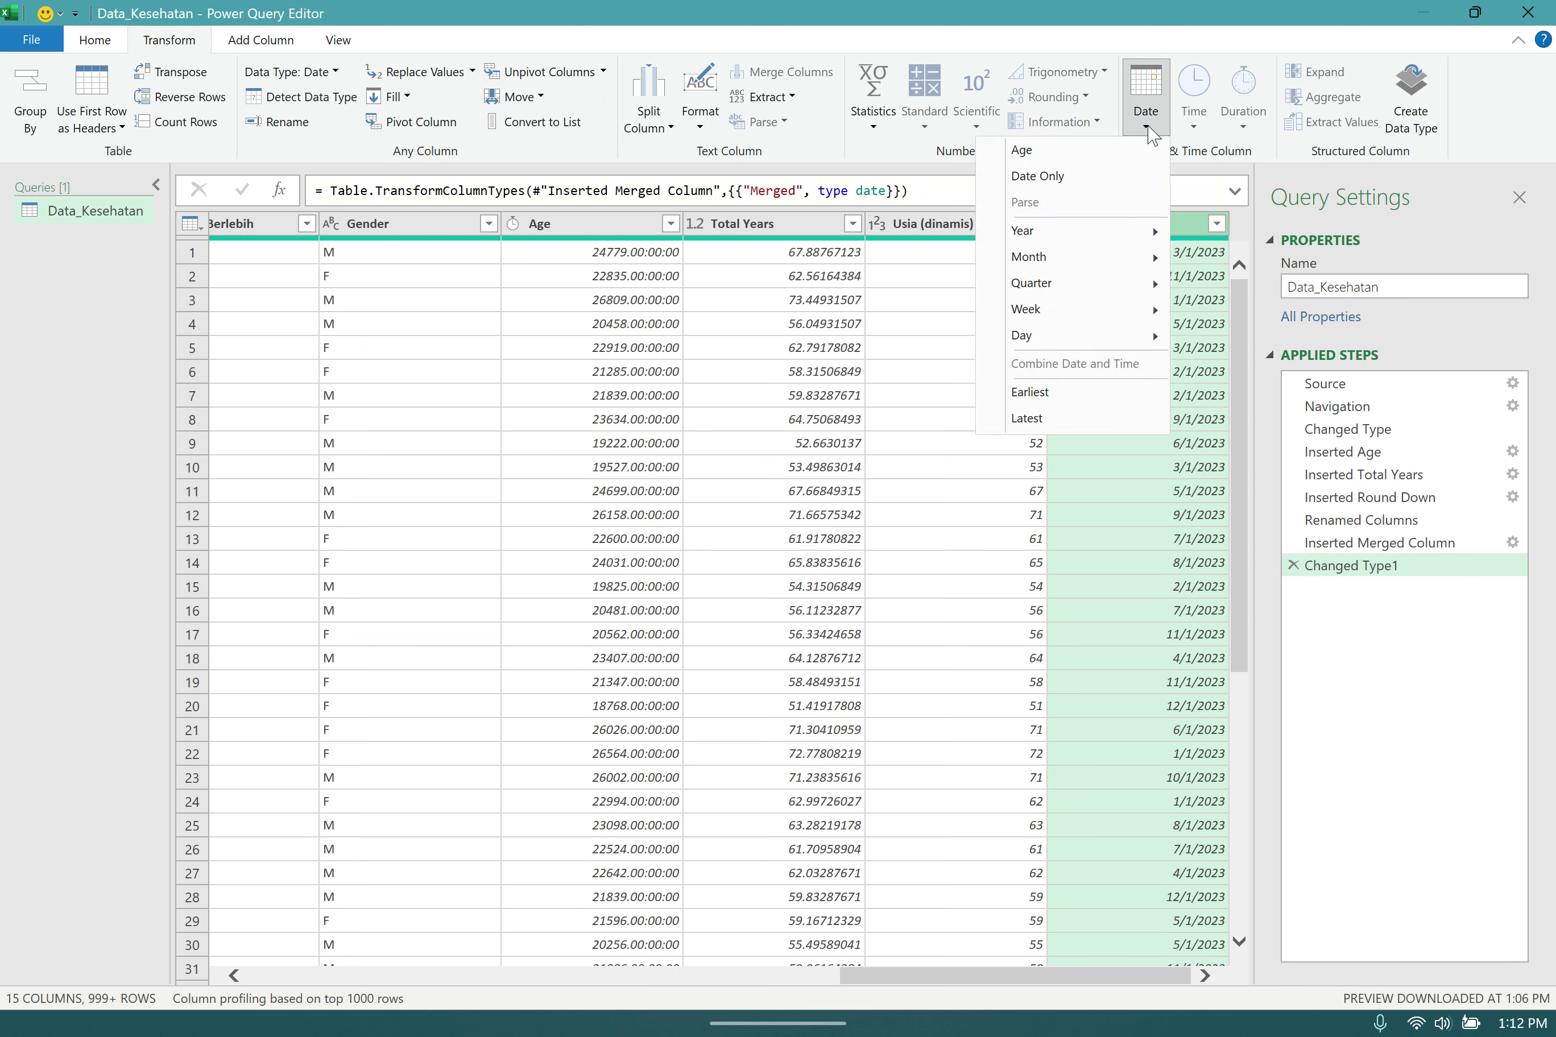
pyautogui.moveTo(1072, 235)
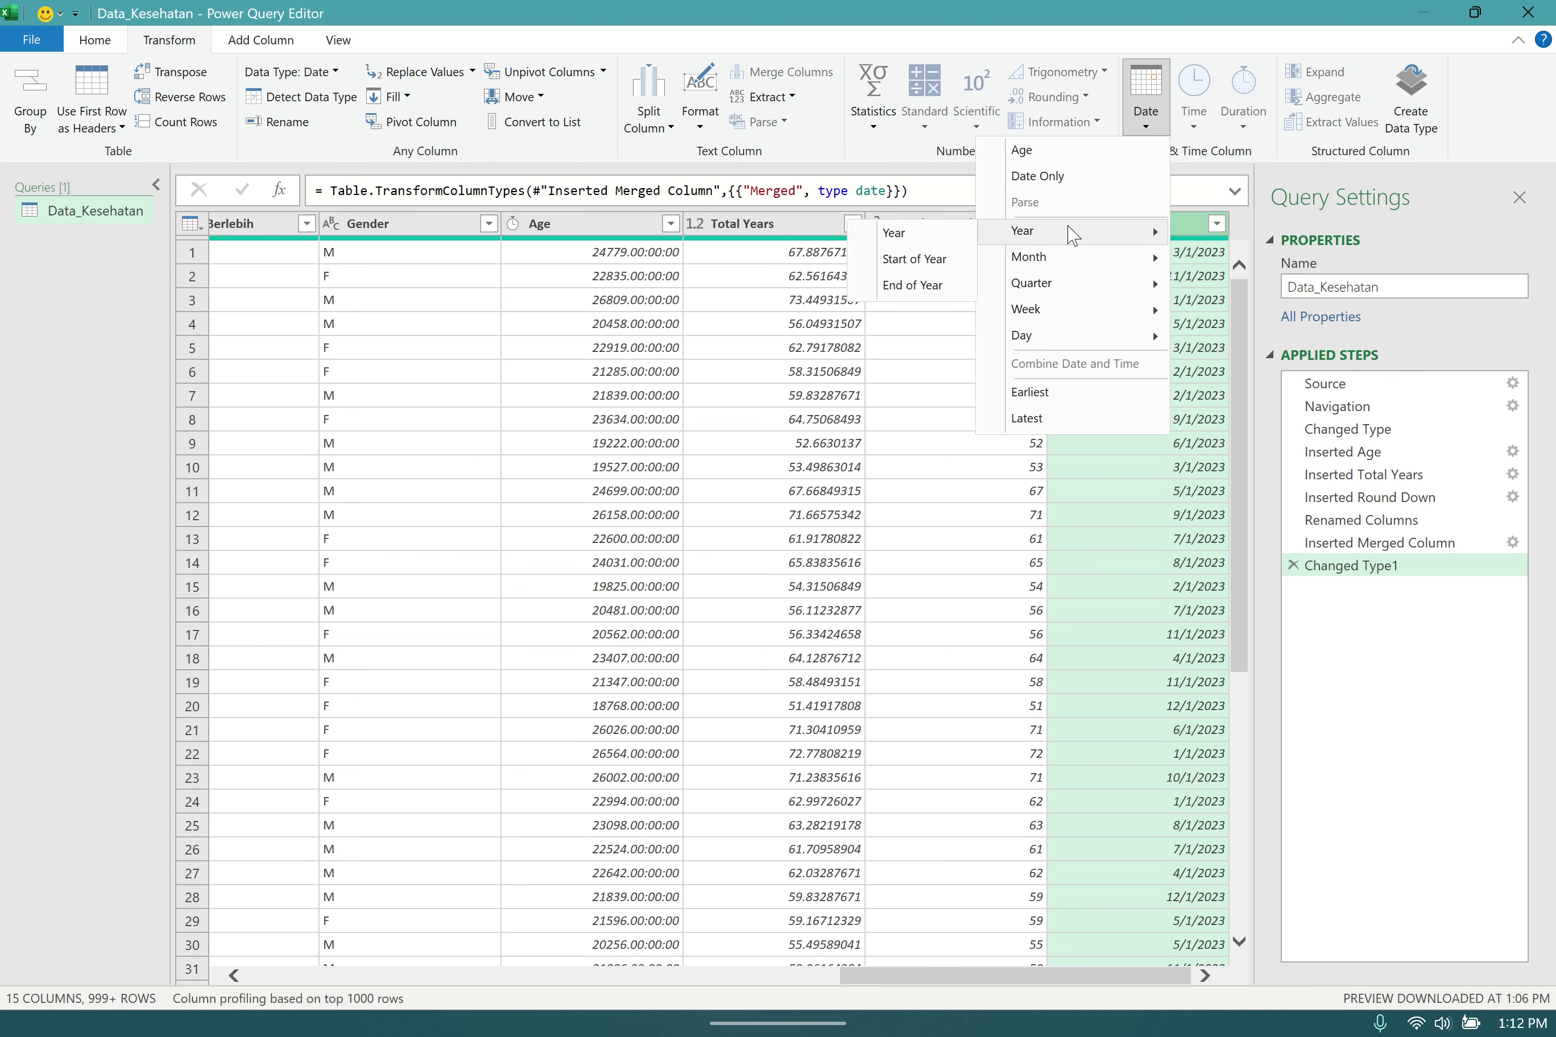
pyautogui.click(908, 287)
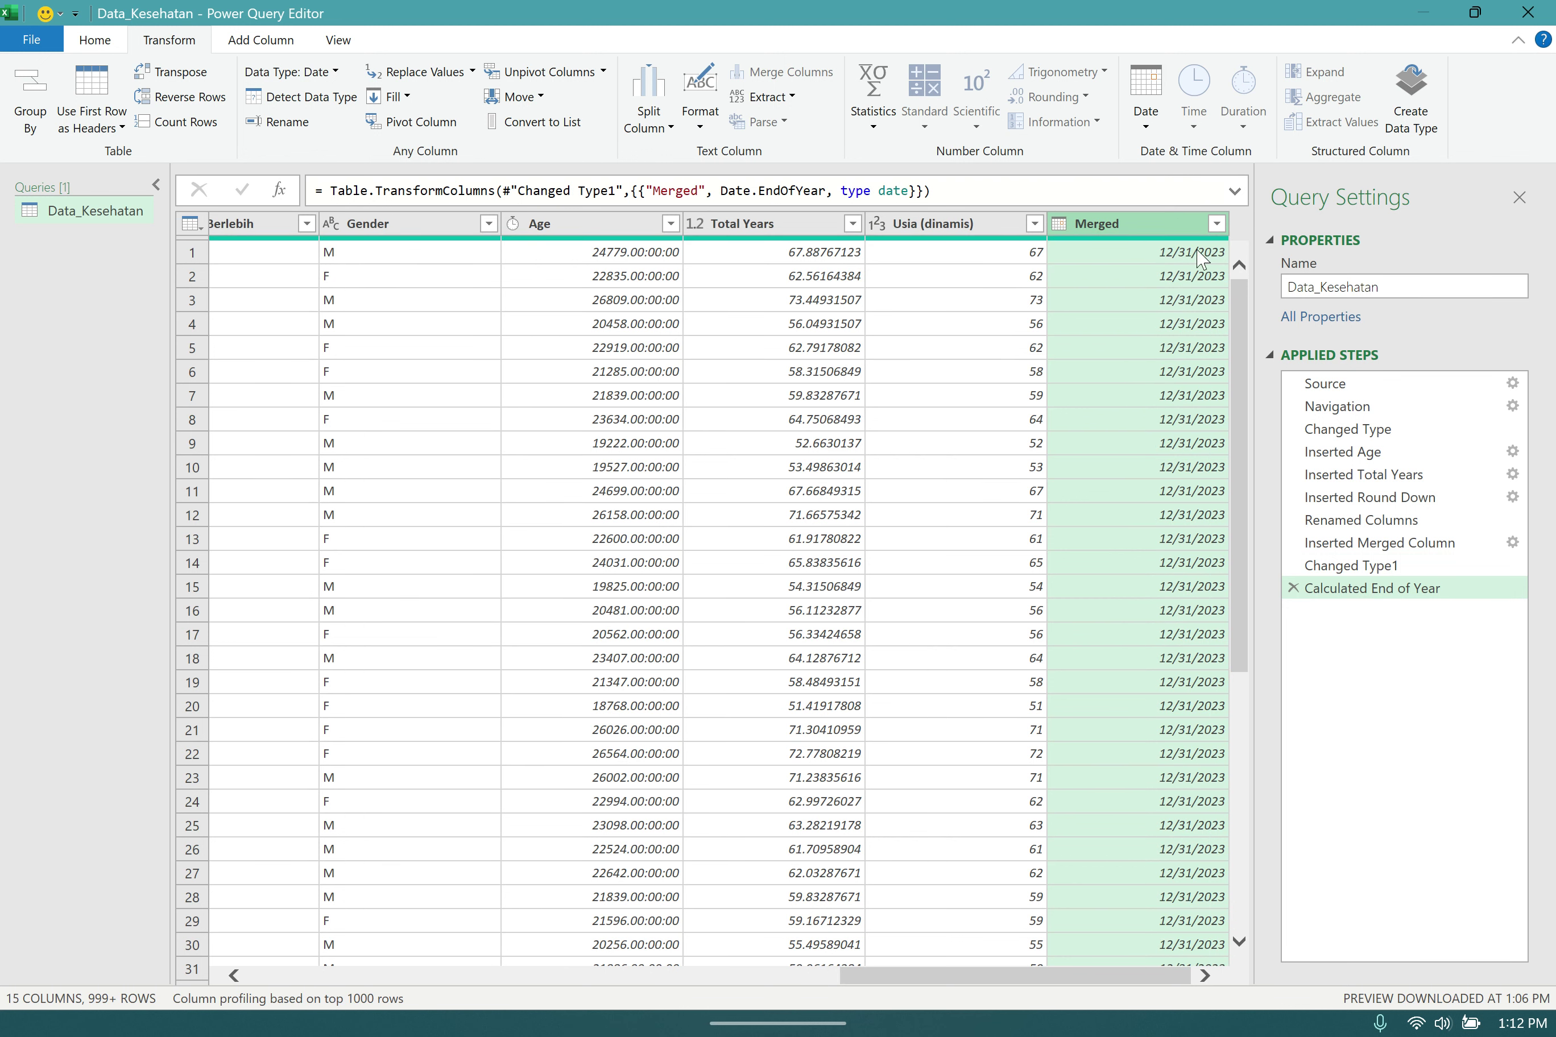
pyautogui.click(1217, 223)
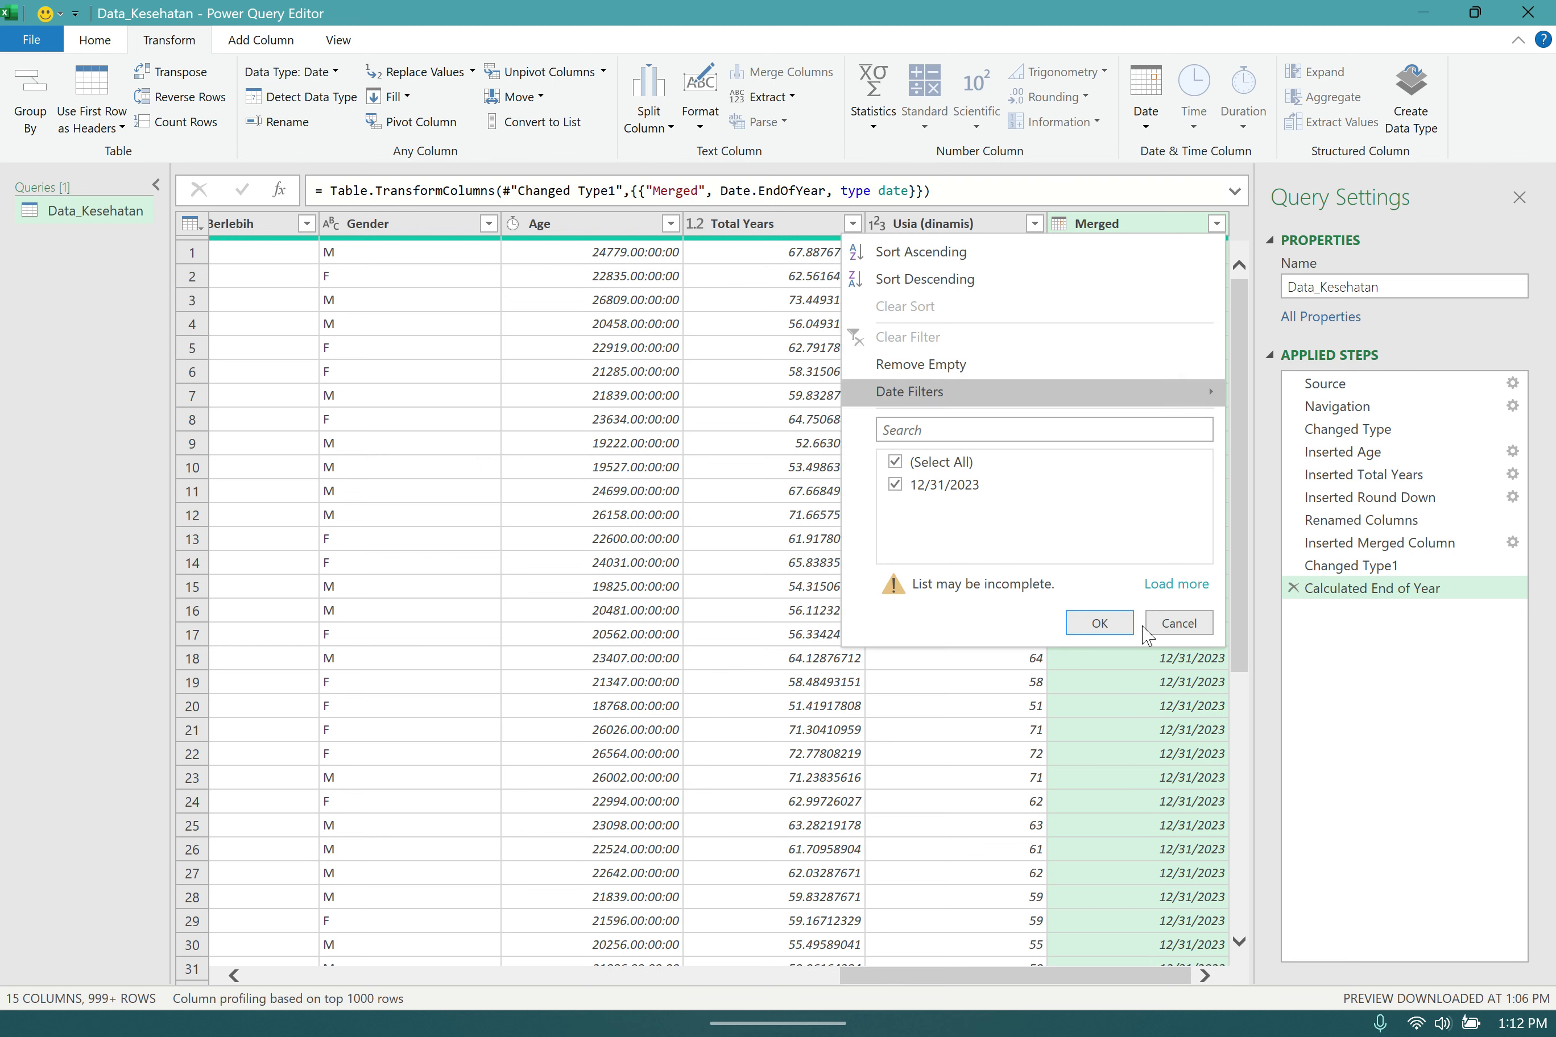
pyautogui.click(1178, 623)
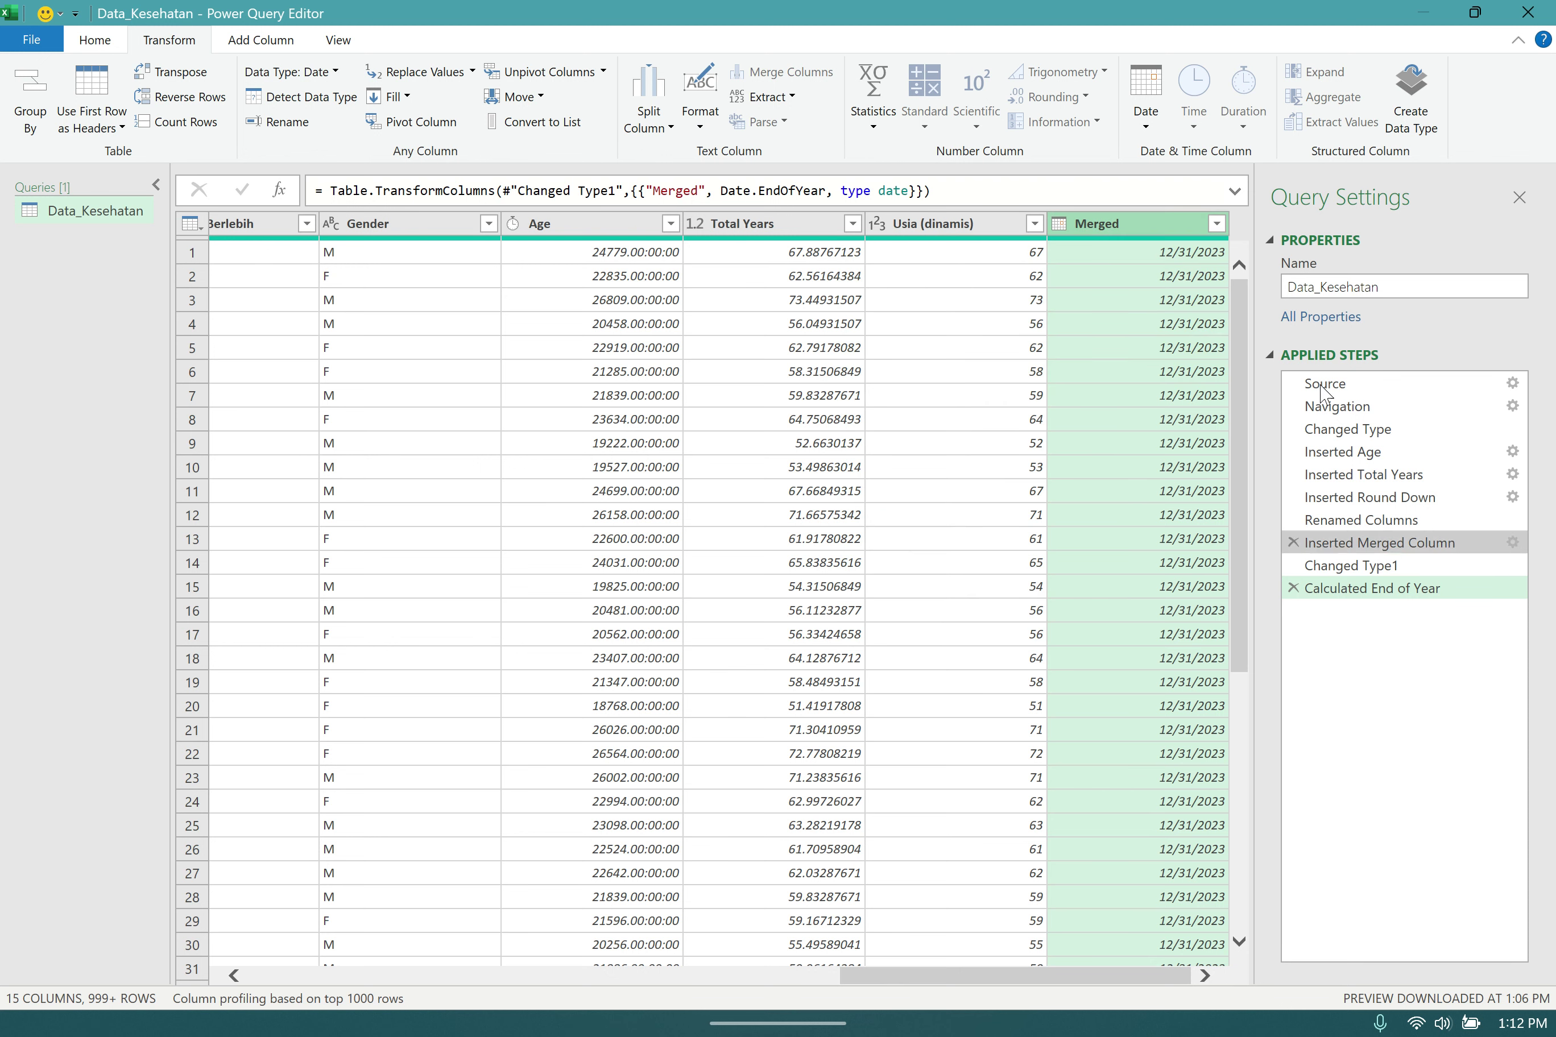
pyautogui.click(1292, 587)
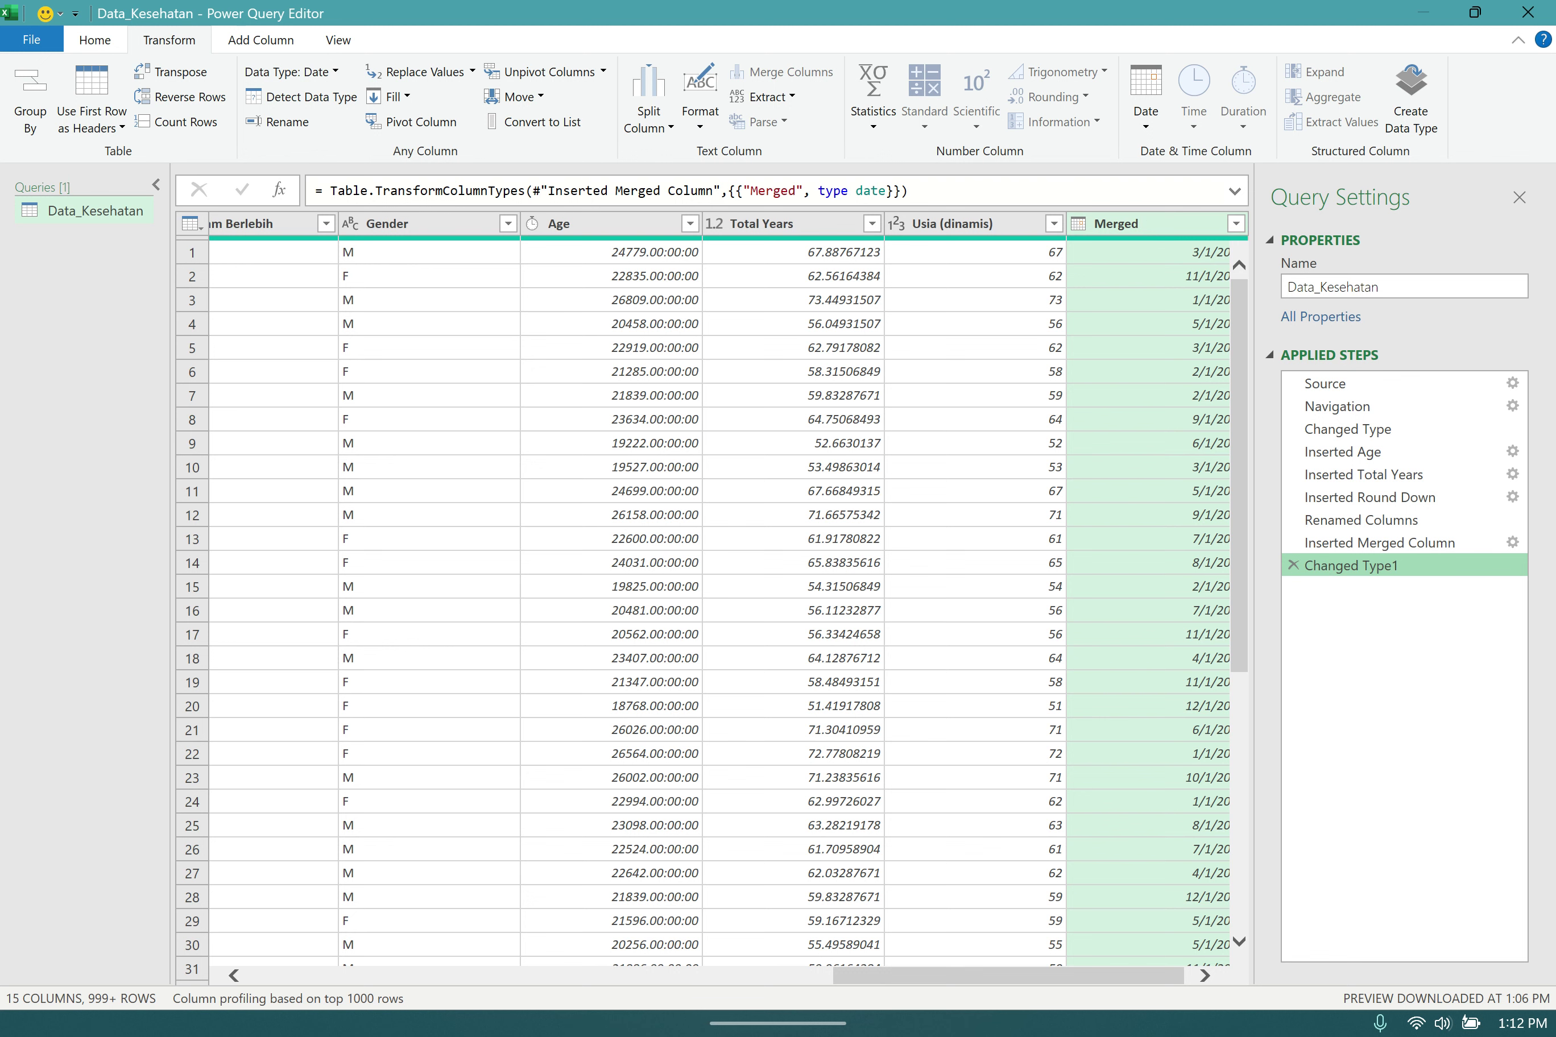
# - Transform the Merged column's dates to End of Month
pyautogui.click(1138, 132)
pyautogui.moveTo(1076, 263)
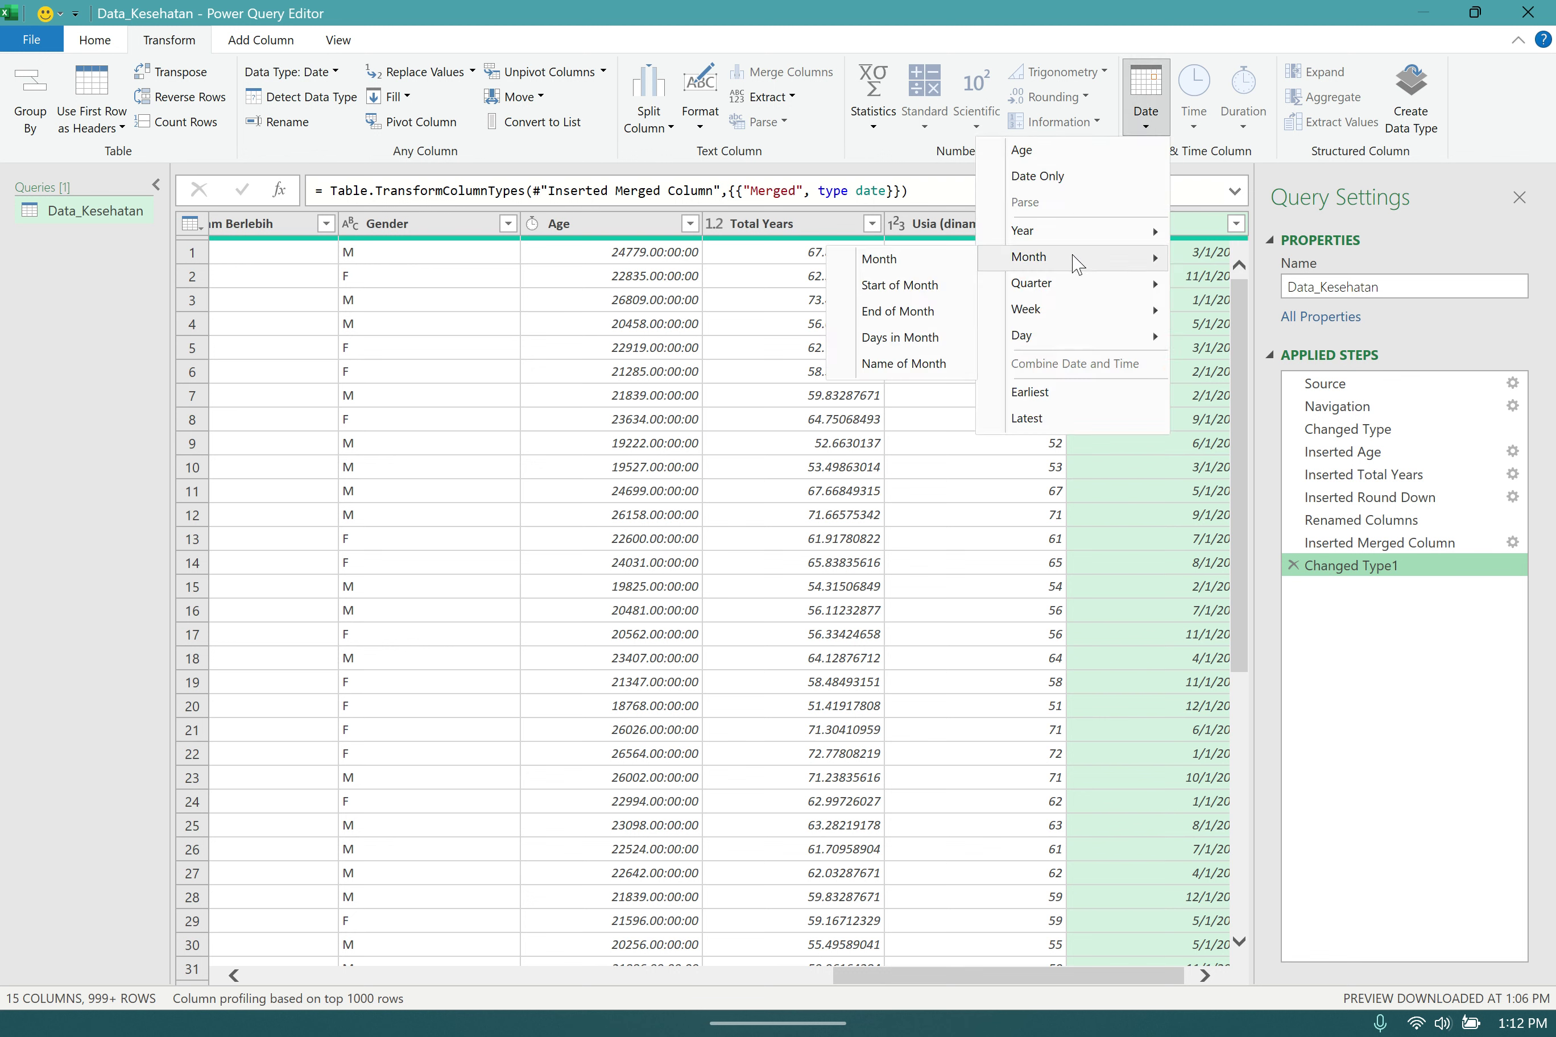
pyautogui.click(898, 311)
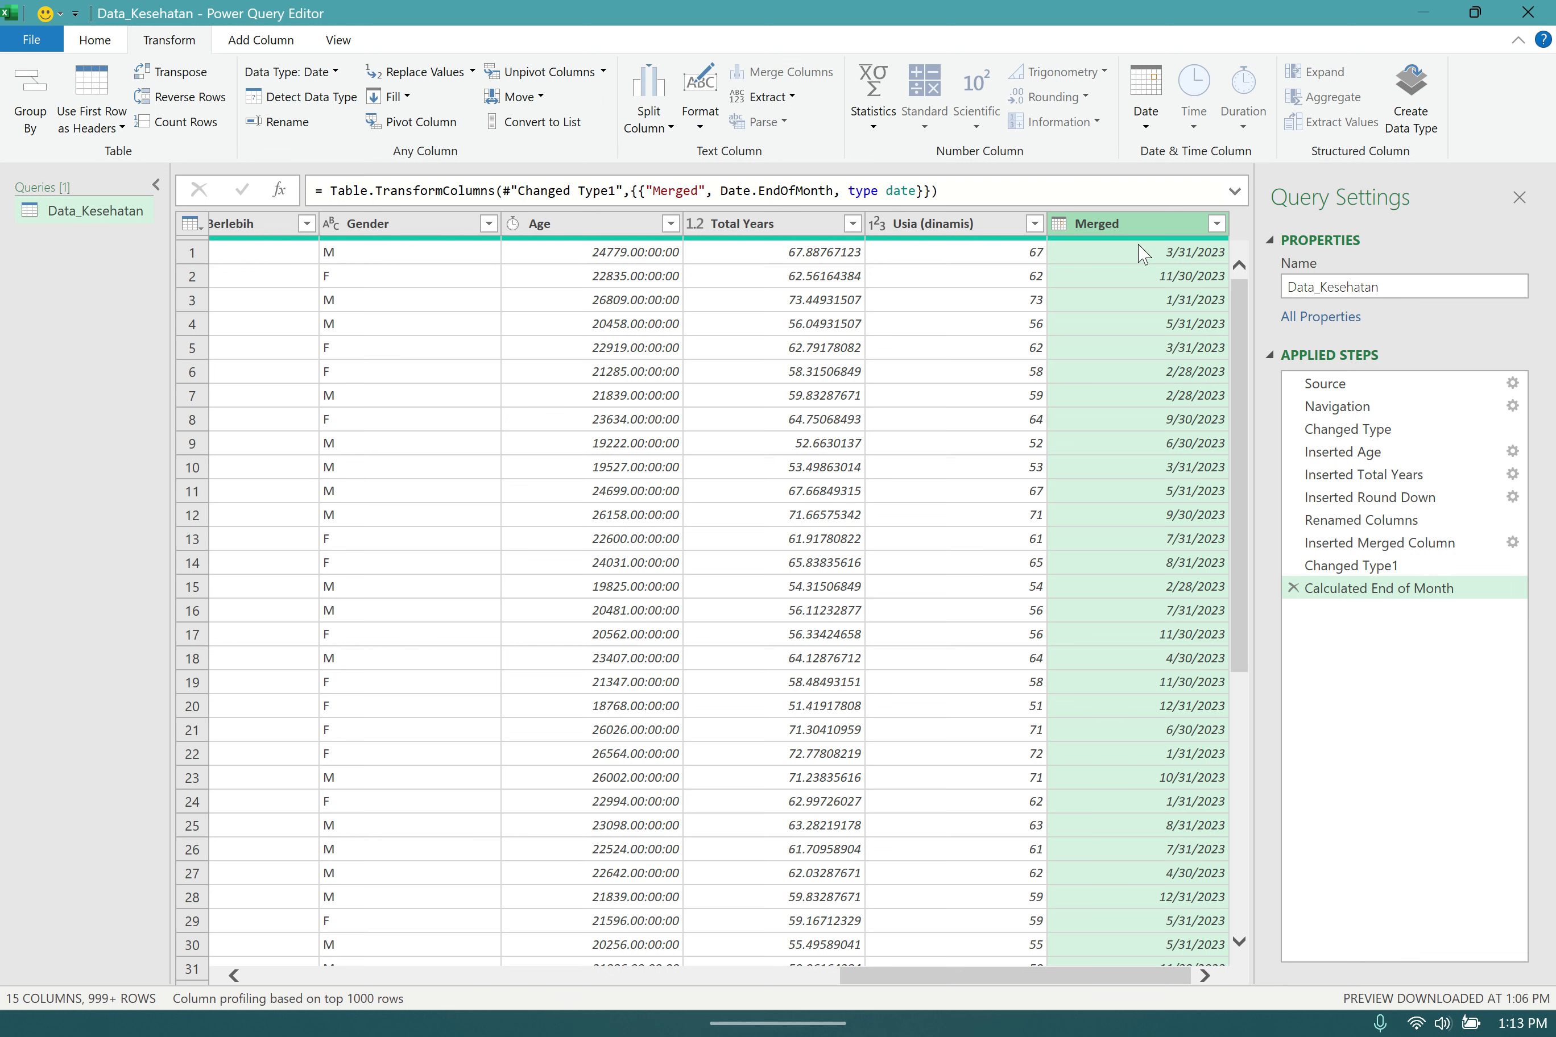
# - Rename the Merged column to Tanggal Pencatatan
pyautogui.doubleClick(1103, 226)
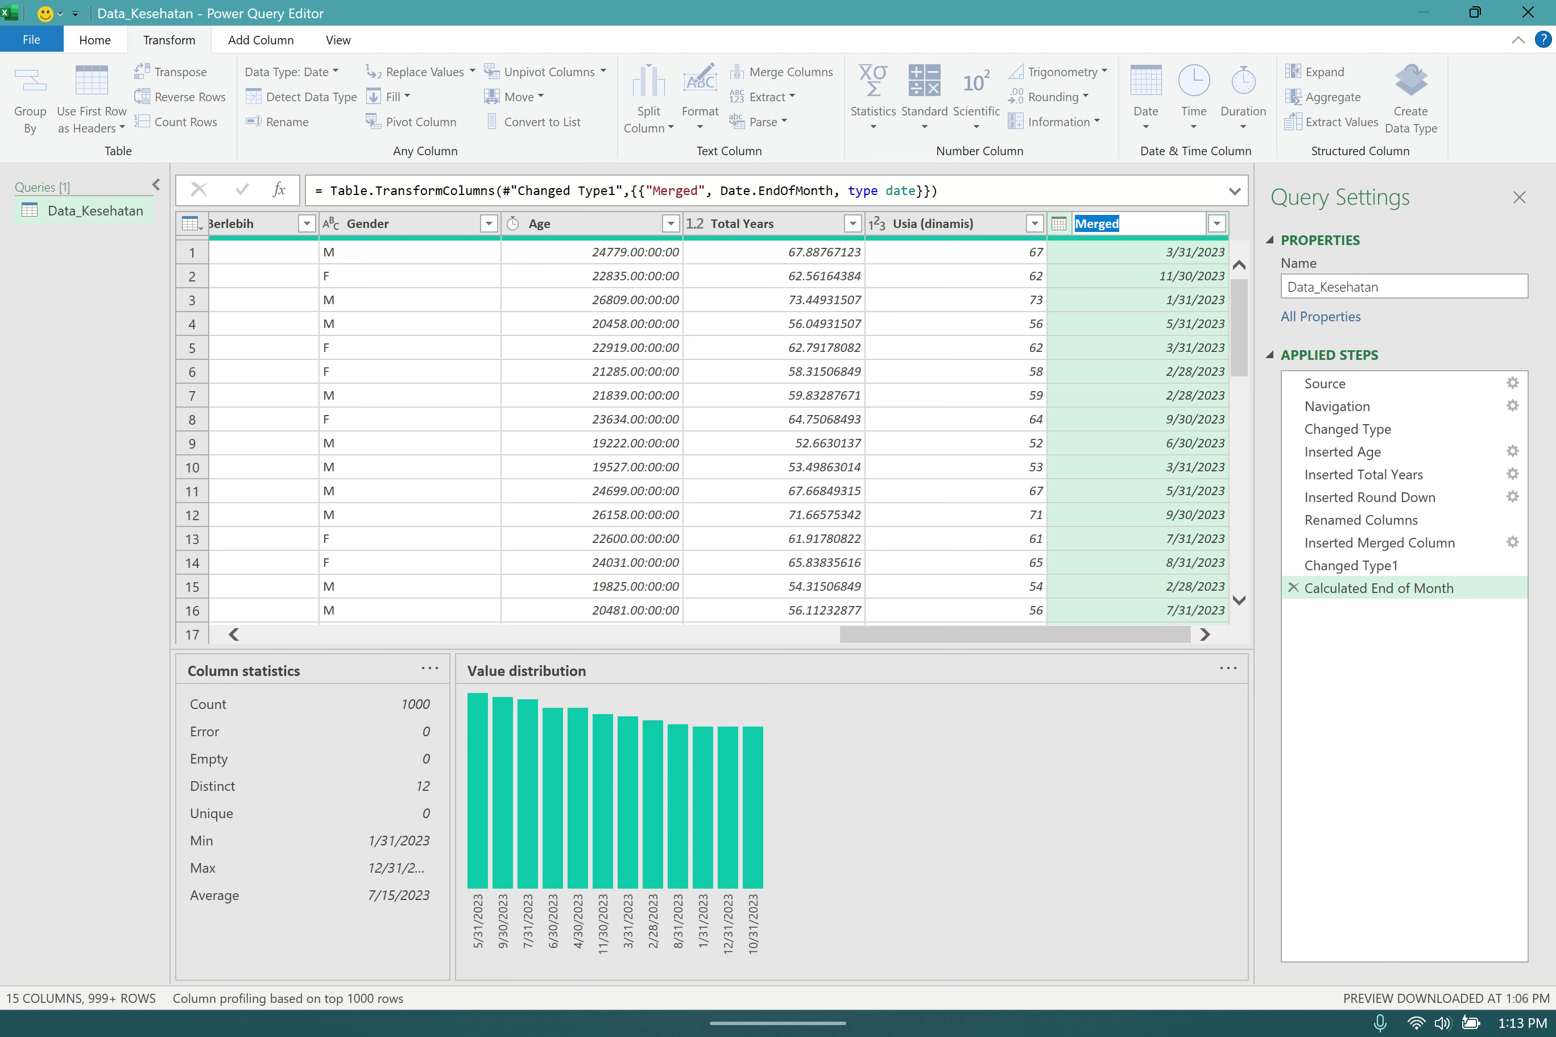
pyautogui.write('Tah')
pyautogui.write('ggal Pencatatan')
pyautogui.press('Return')
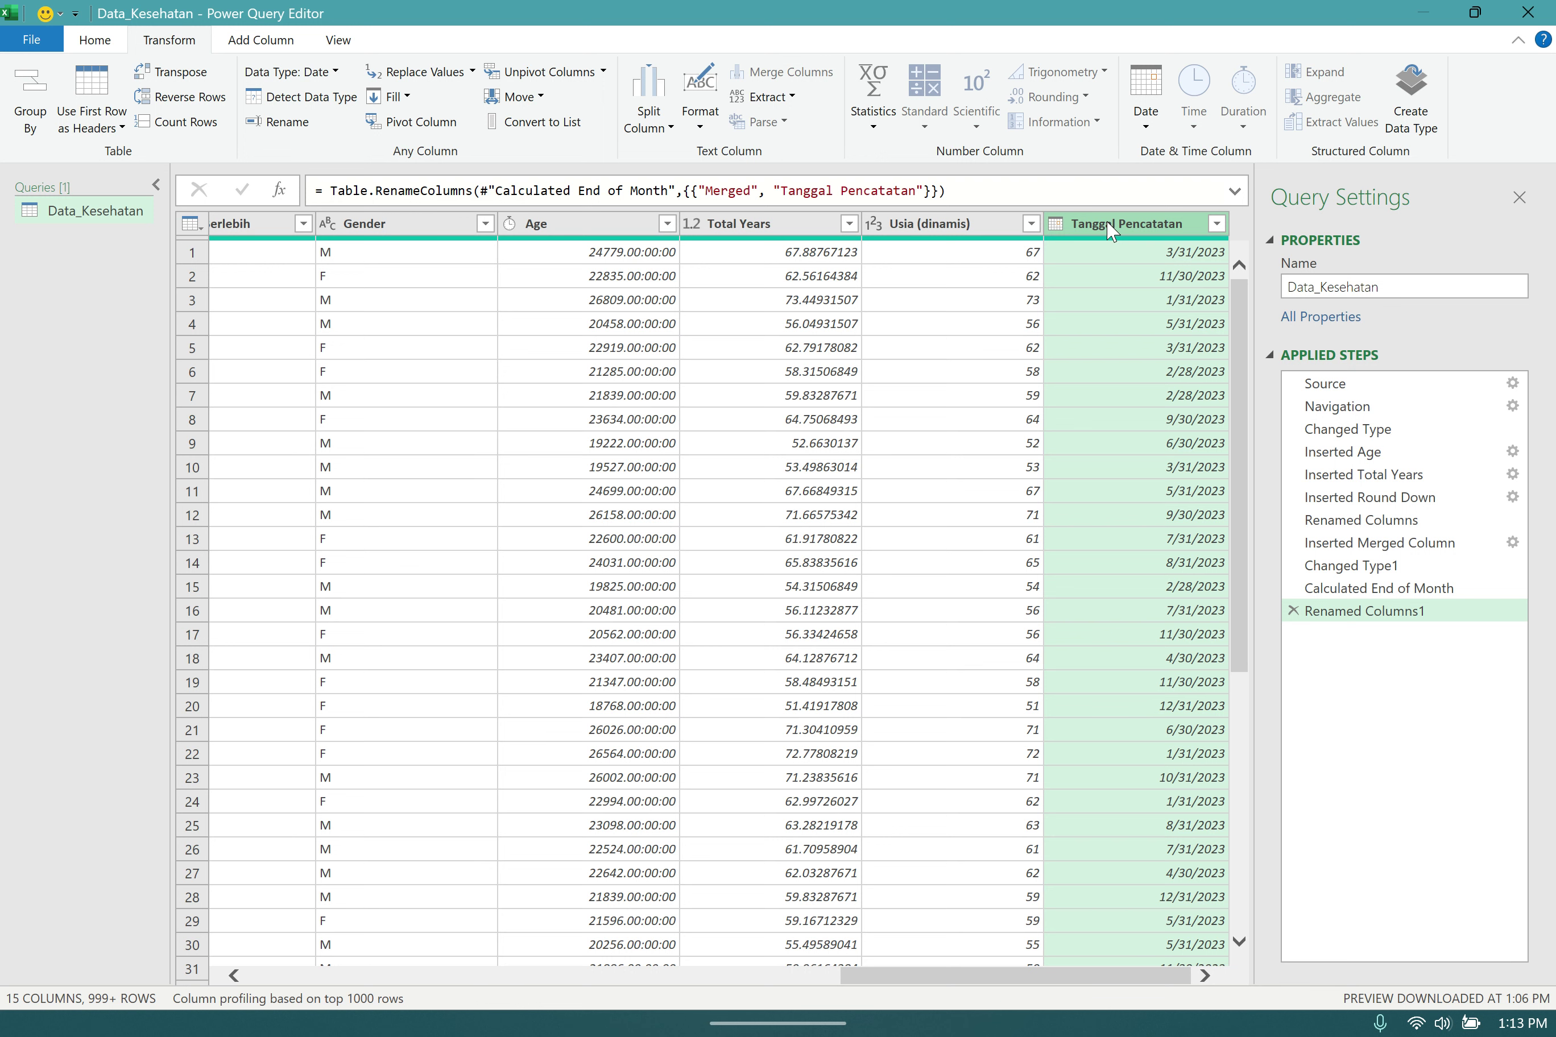
# - Move the Tanggal Pencatatan column directly after Bulan Pencatatan and select it to view its statistics
pyautogui.moveTo(1112, 231); pyautogui.dragTo(575, 207)
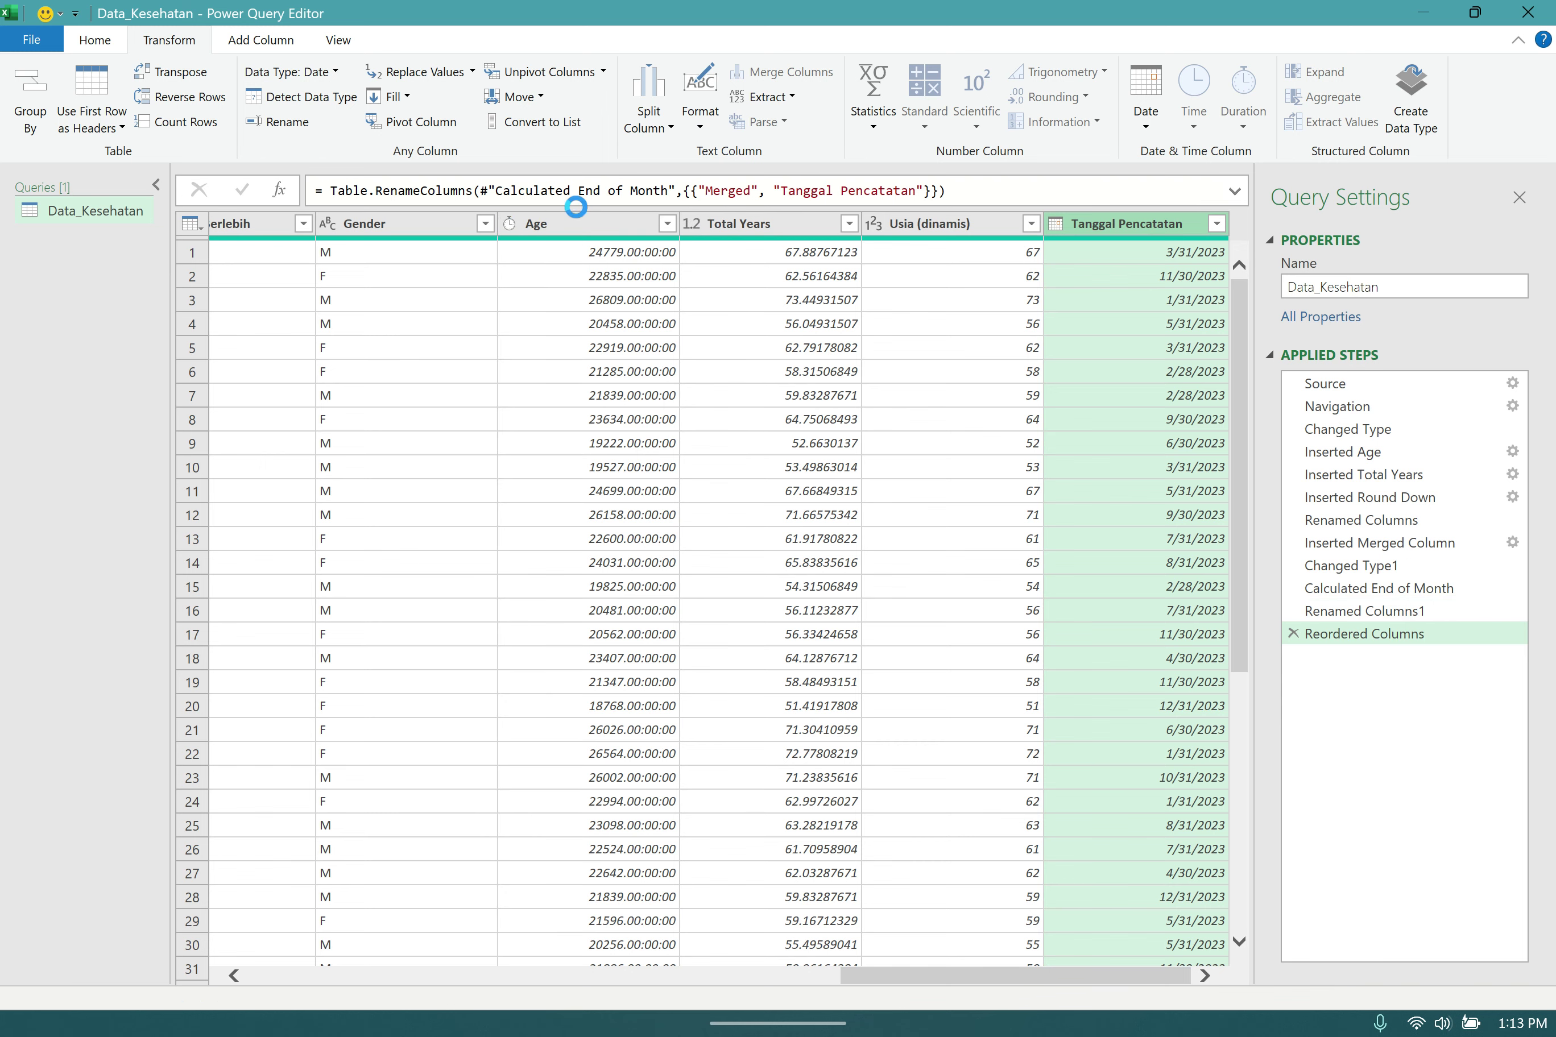
pyautogui.moveTo(896, 984); pyautogui.dragTo(691, 984)
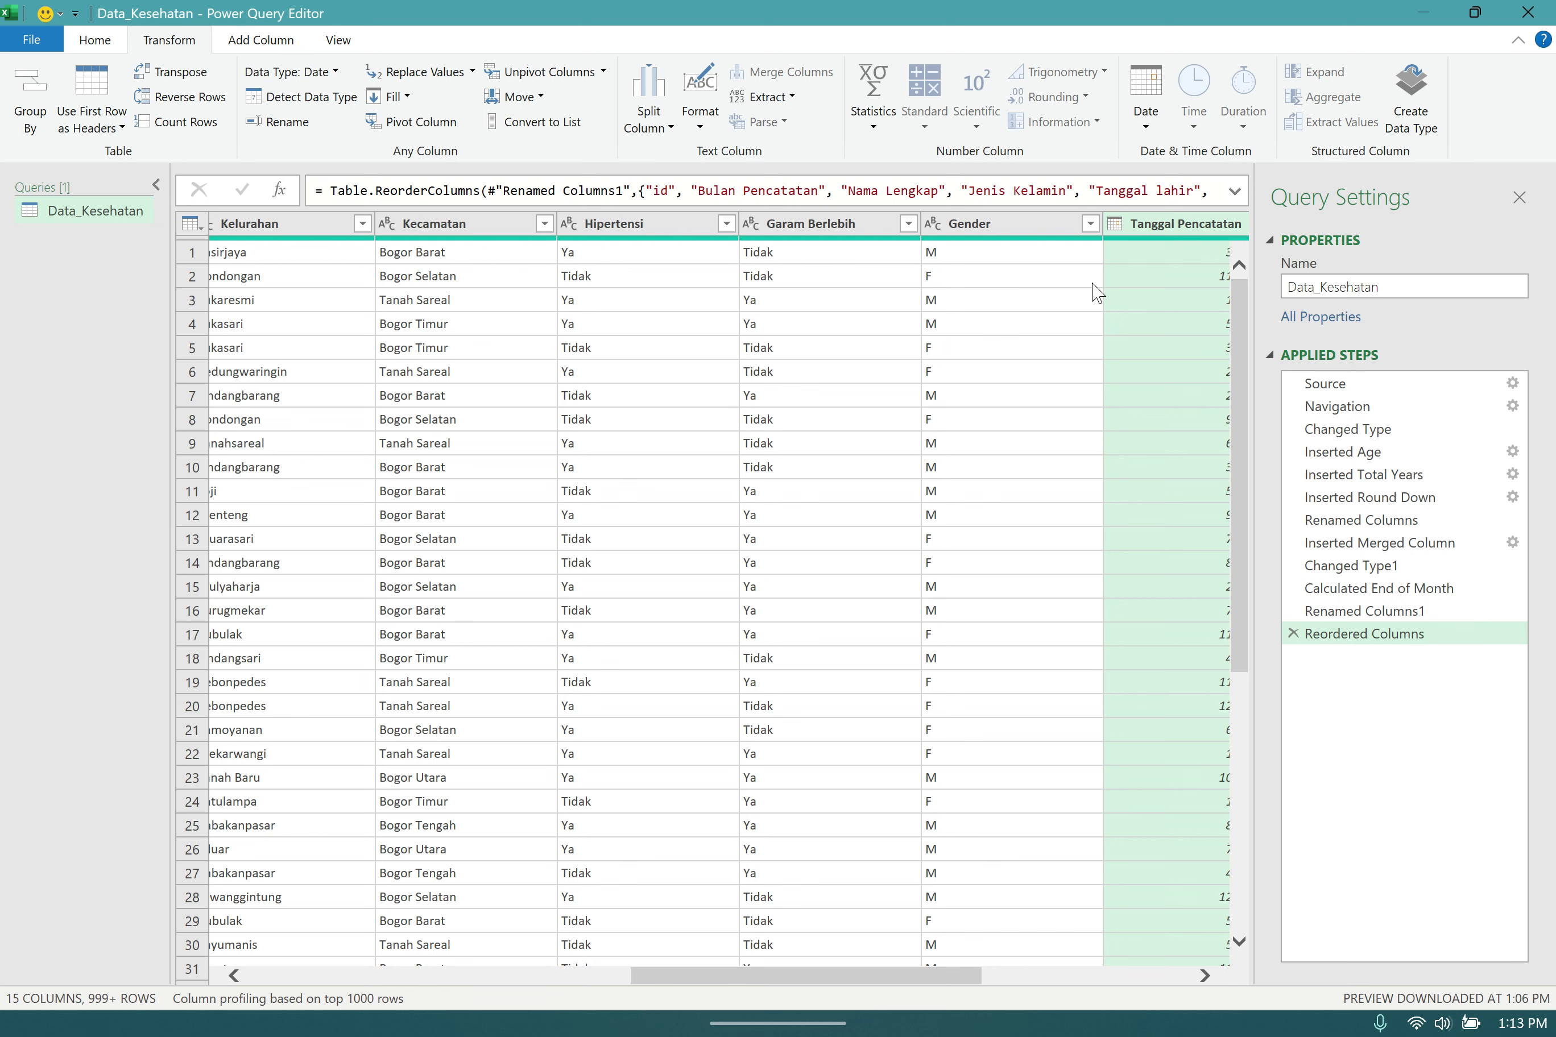
pyautogui.moveTo(1171, 227); pyautogui.dragTo(633, 245)
pyautogui.moveTo(705, 977); pyautogui.dragTo(555, 985)
pyautogui.moveTo(1078, 226); pyautogui.dragTo(487, 257)
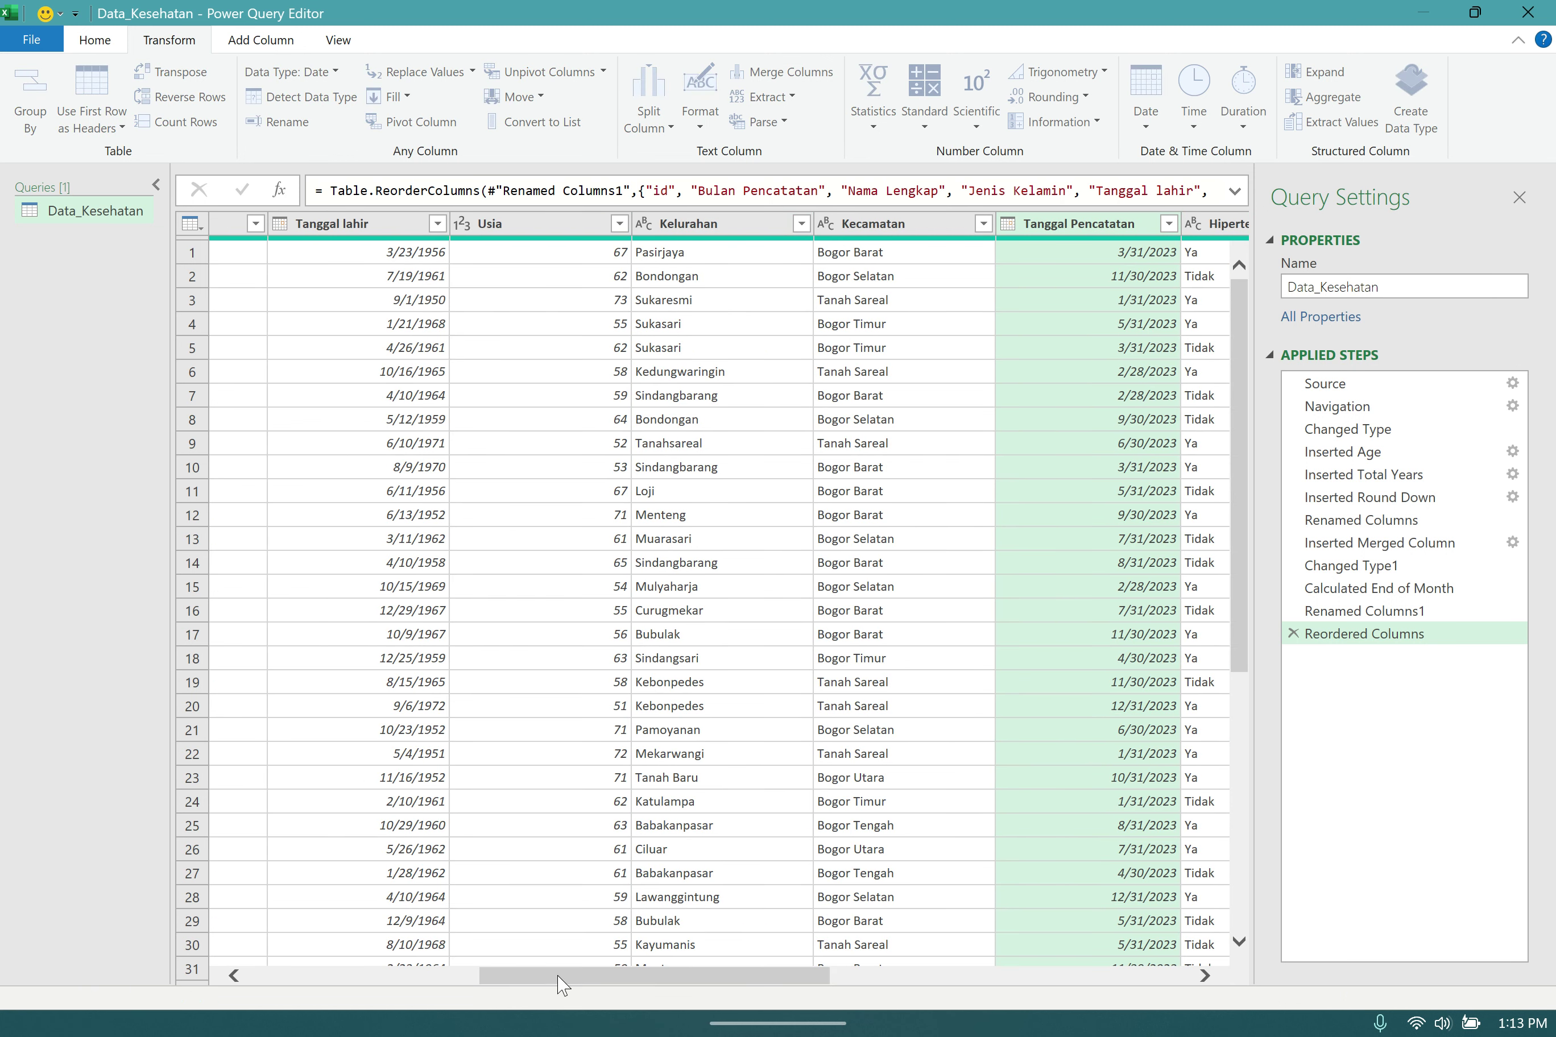
pyautogui.moveTo(539, 982); pyautogui.dragTo(343, 983)
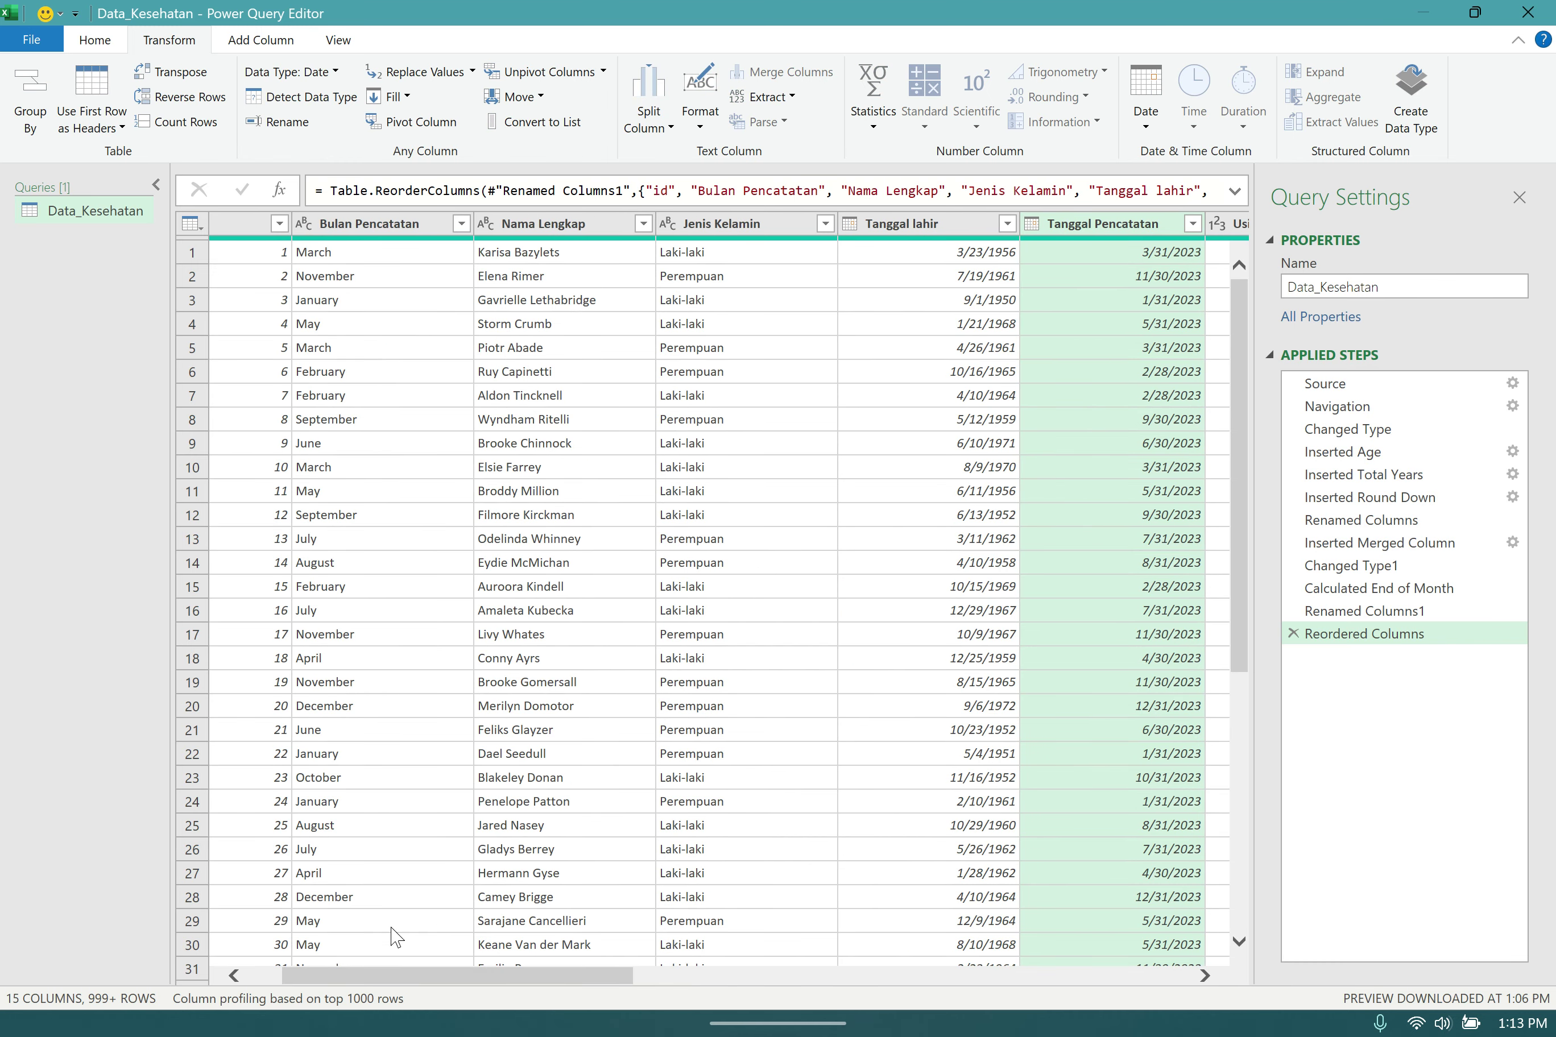
pyautogui.moveTo(1085, 231); pyautogui.dragTo(435, 256)
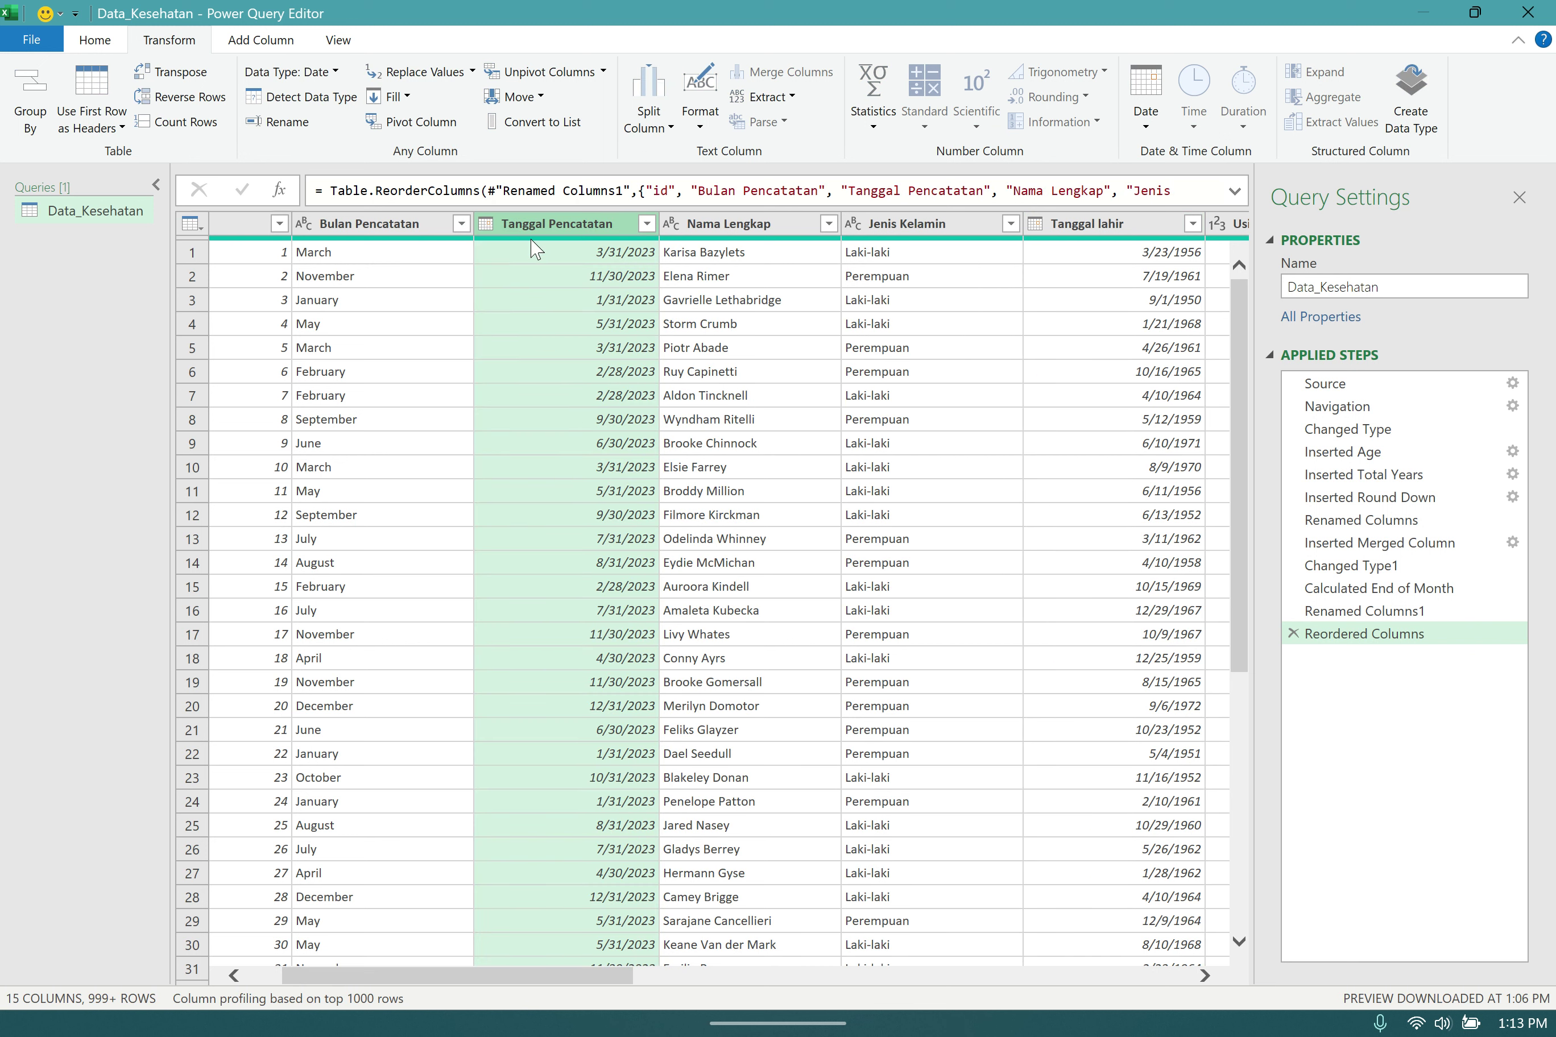
pyautogui.click(597, 276)
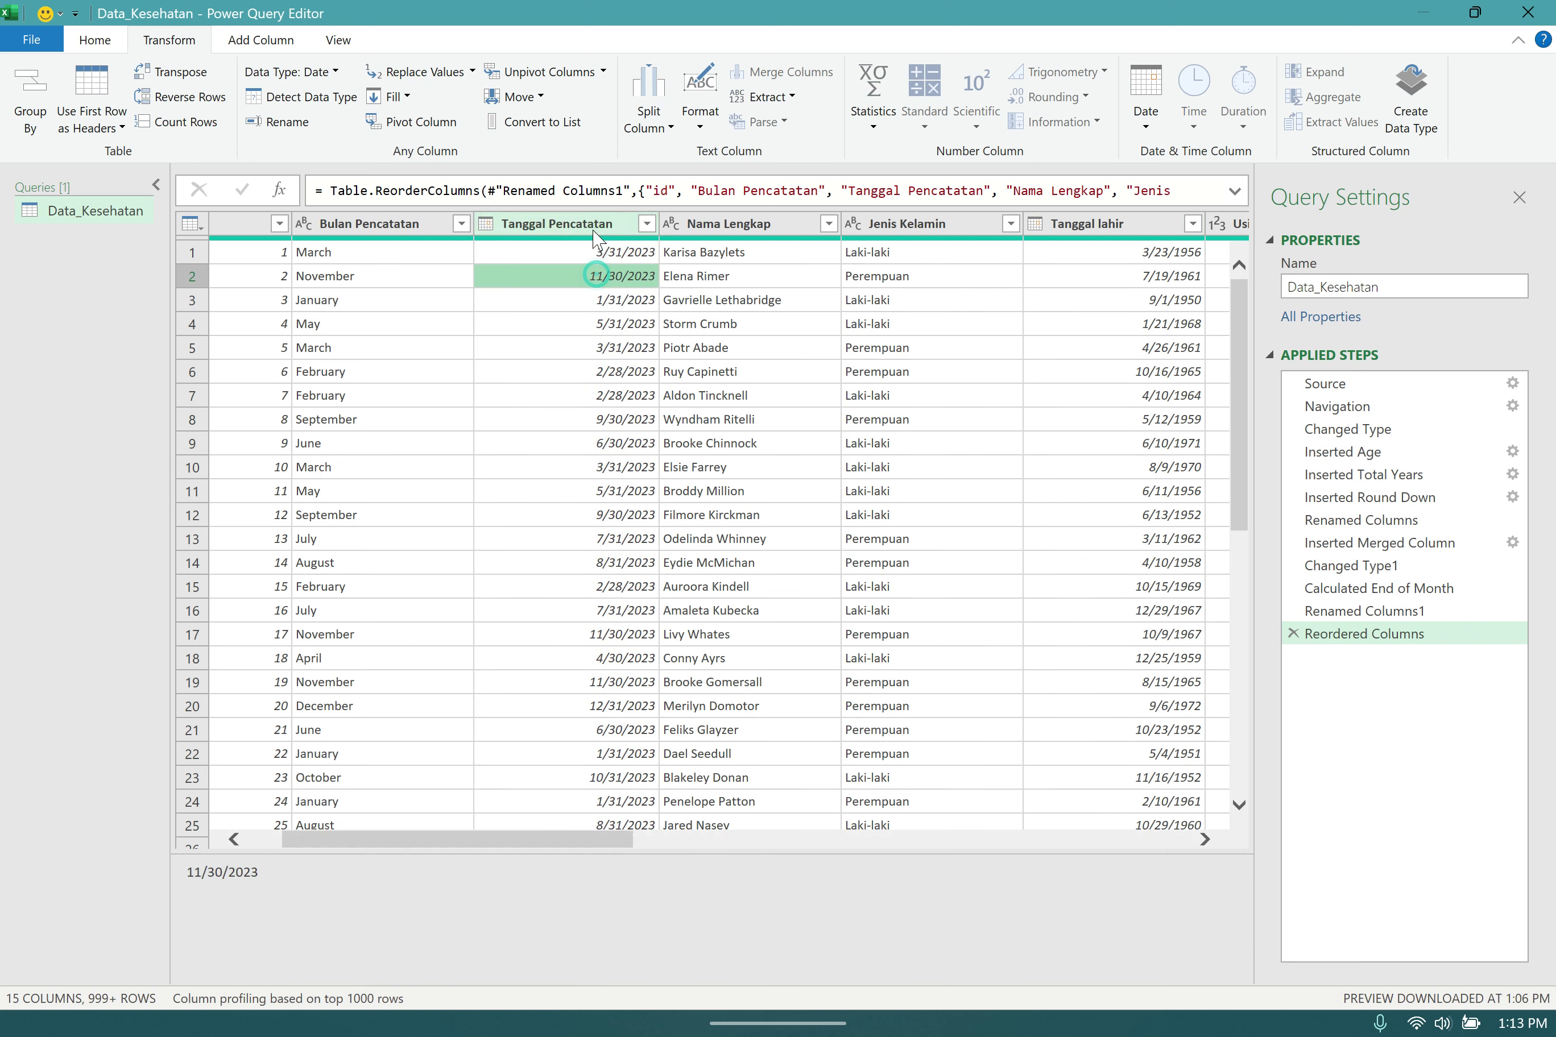
pyautogui.click(597, 228)
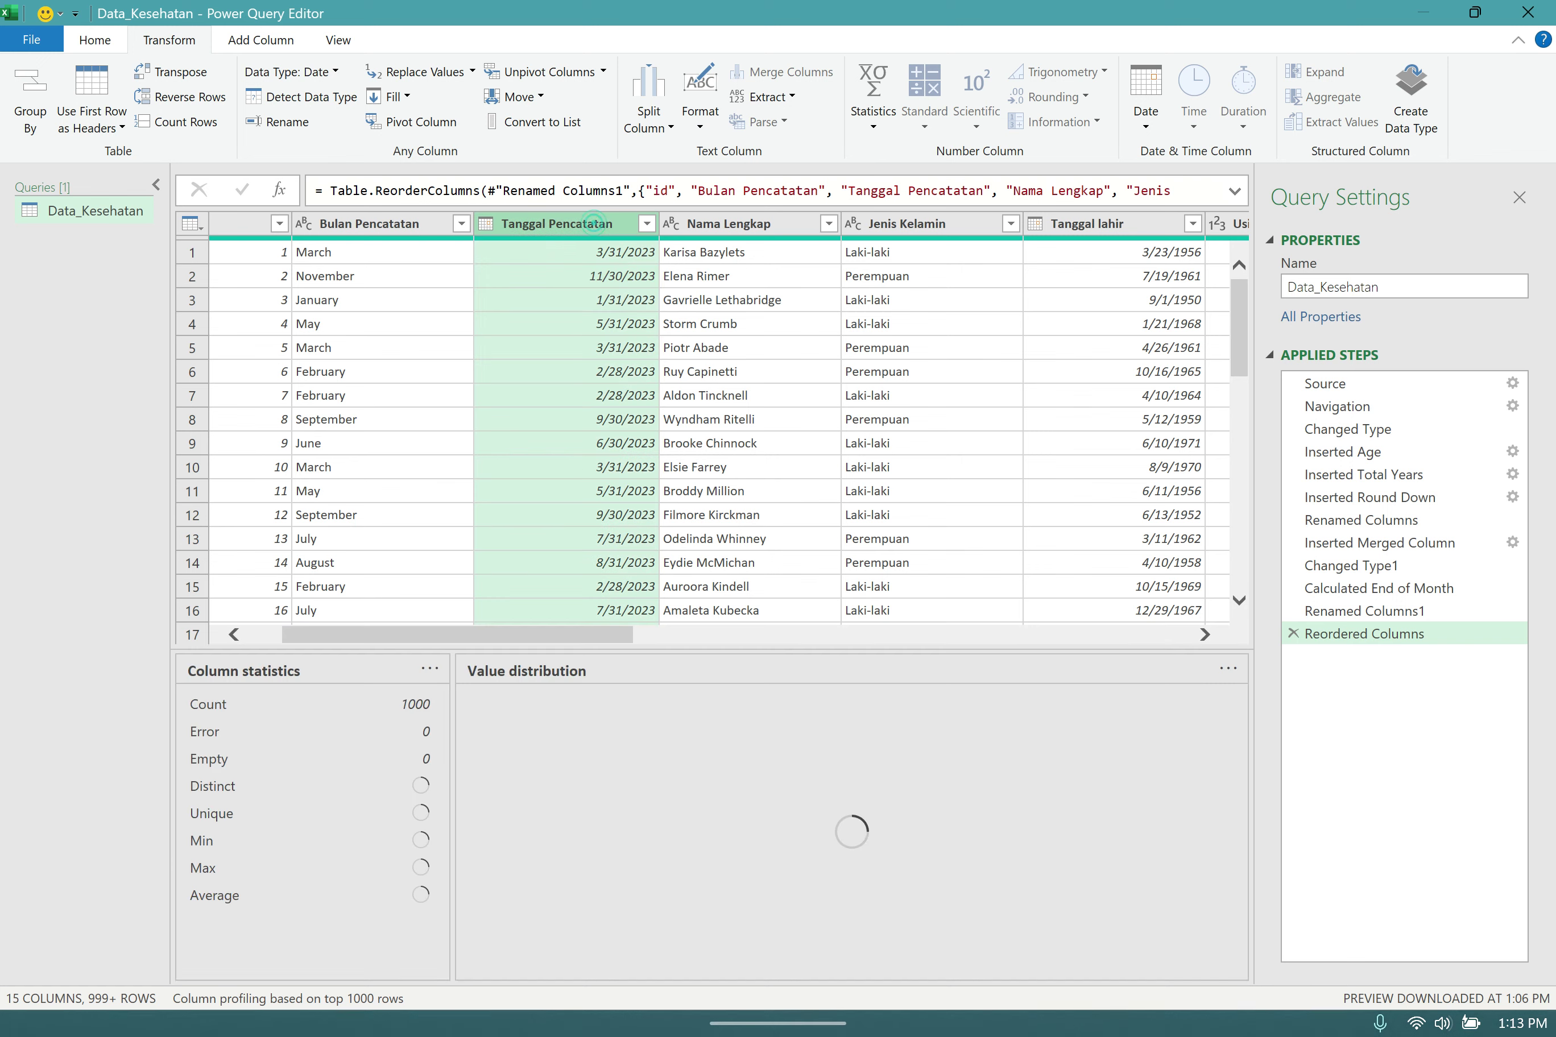
# - Switch to PowerPoint to review the slide's instruction about saving to the Data Model, and return to the Power Query Editor
pyautogui.click(947, 1000)
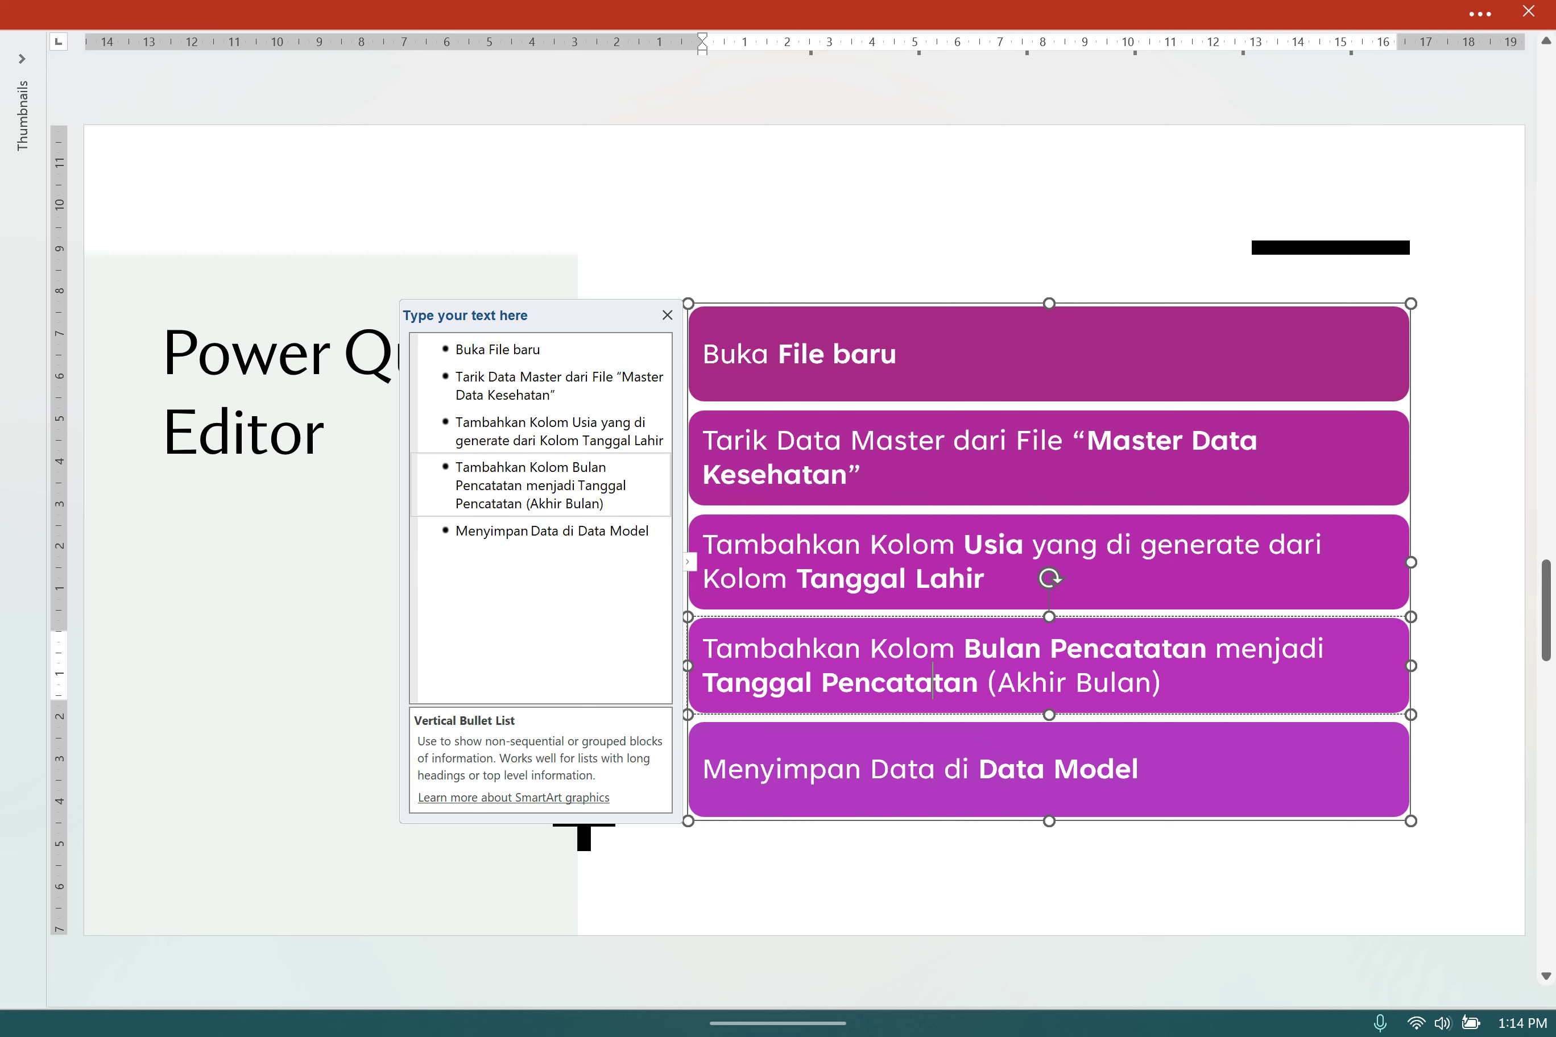
pyautogui.moveTo(744, 1024)
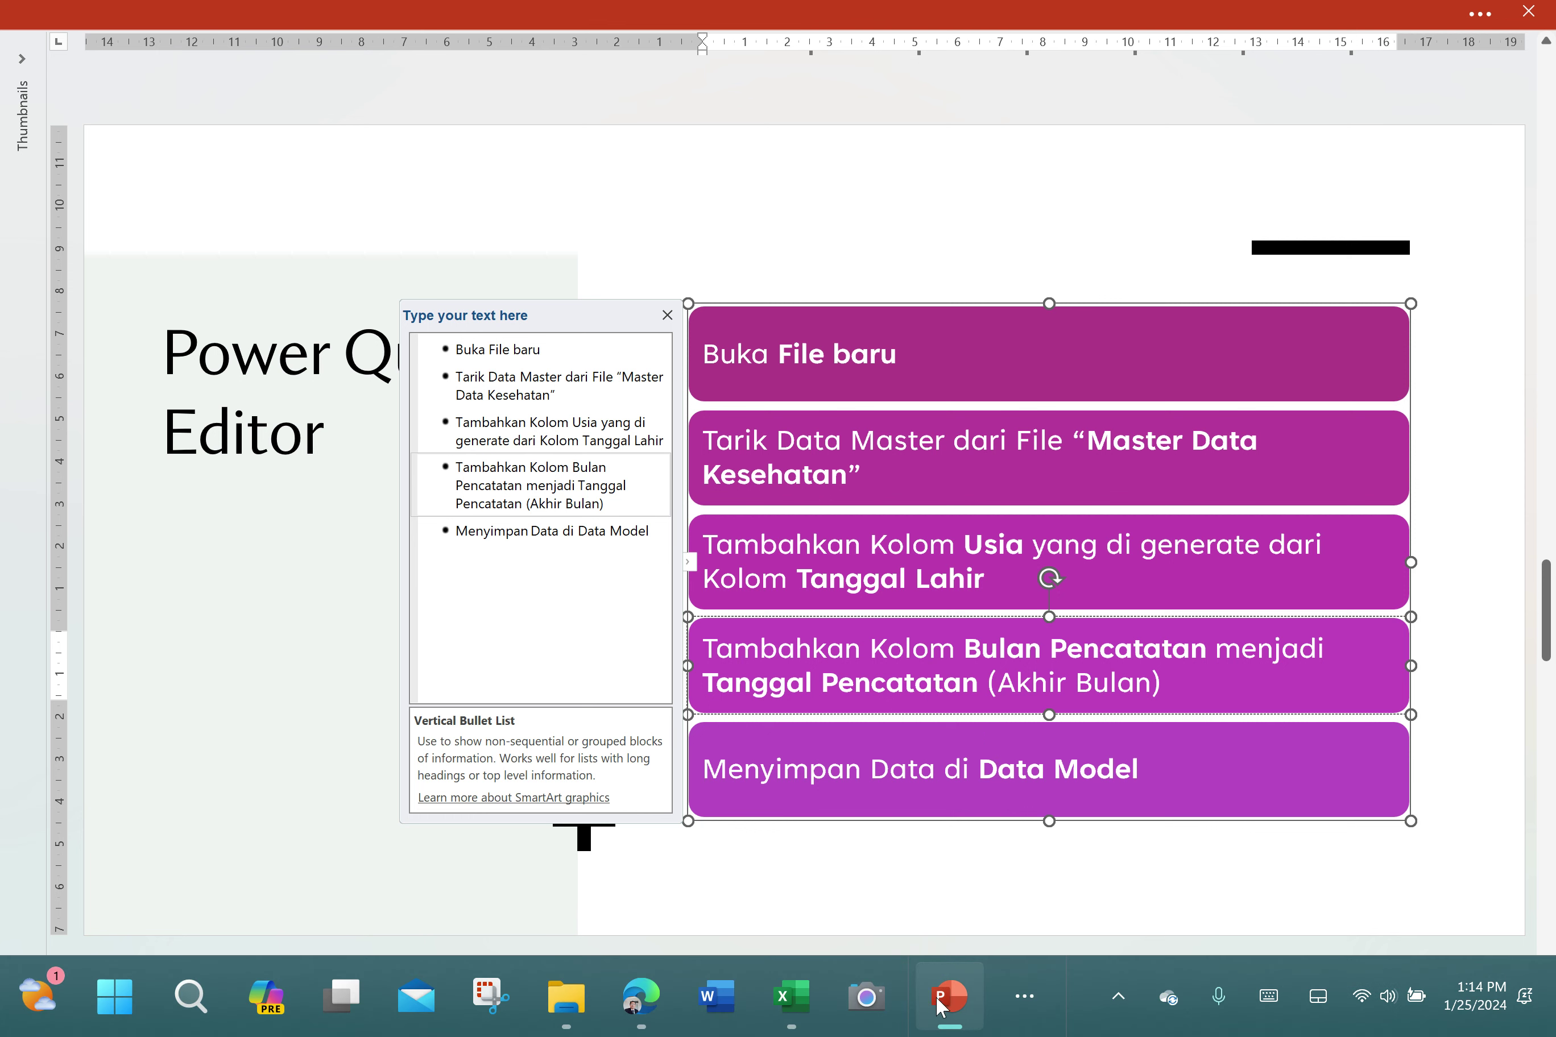
pyautogui.click(803, 1007)
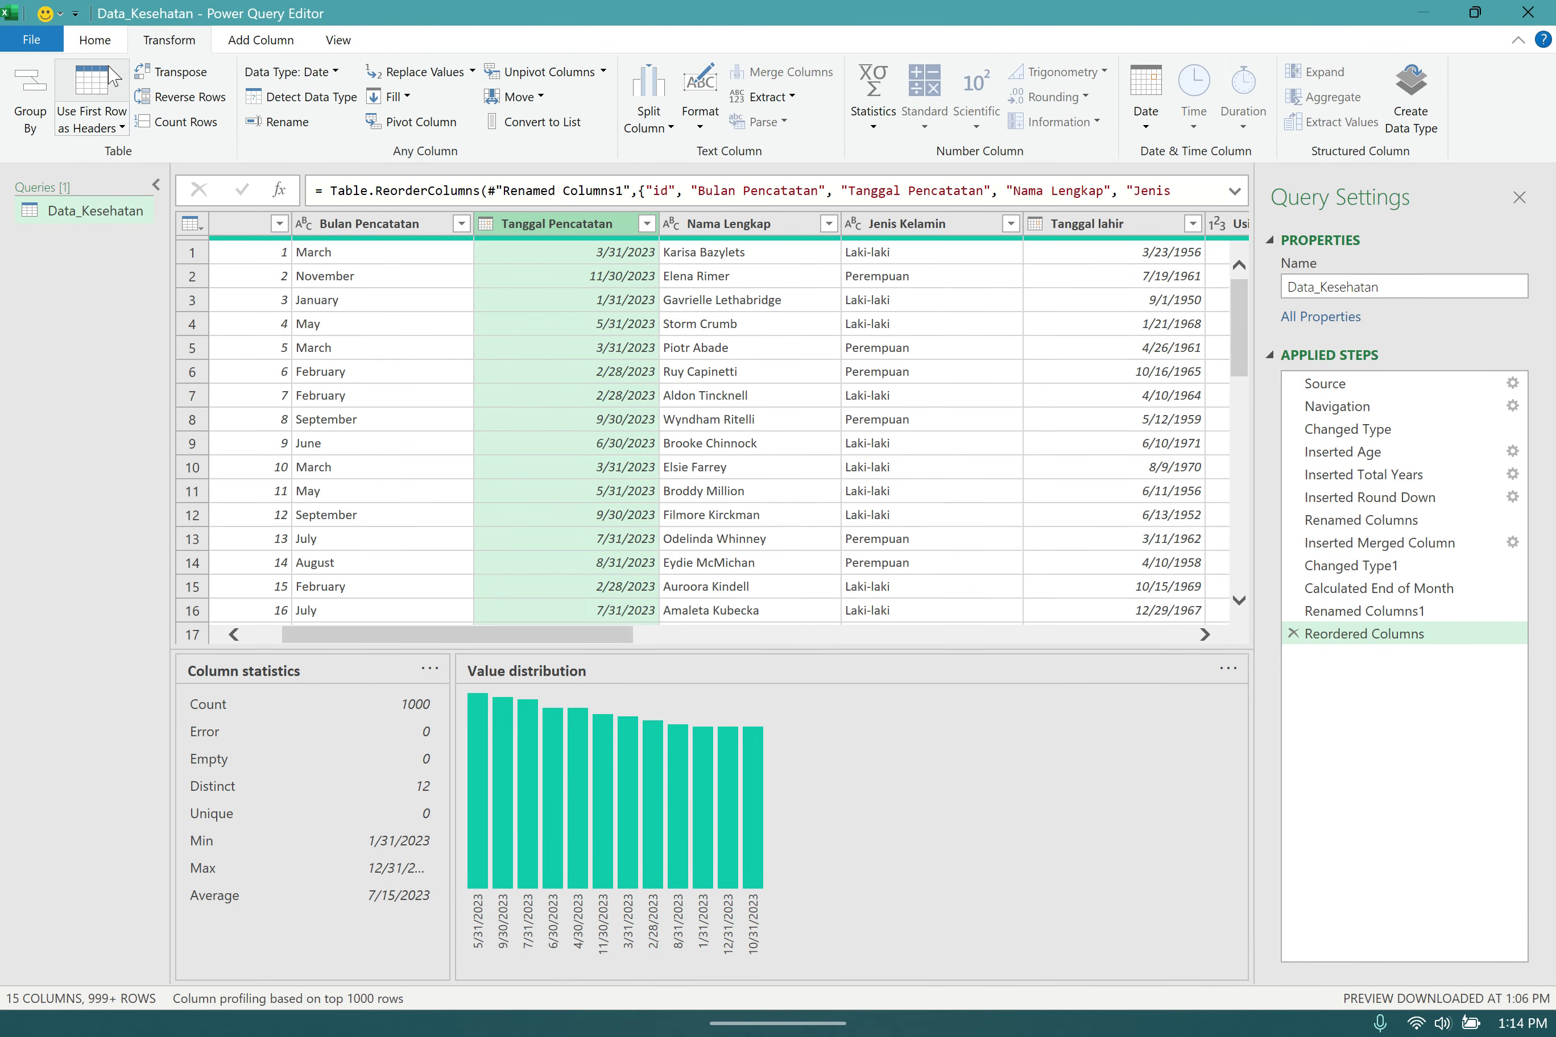
# - Close the editor and load Data_Kesehatan as Only Create Connection with the data added to the Data Model
pyautogui.click(97, 40)
pyautogui.click(30, 124)
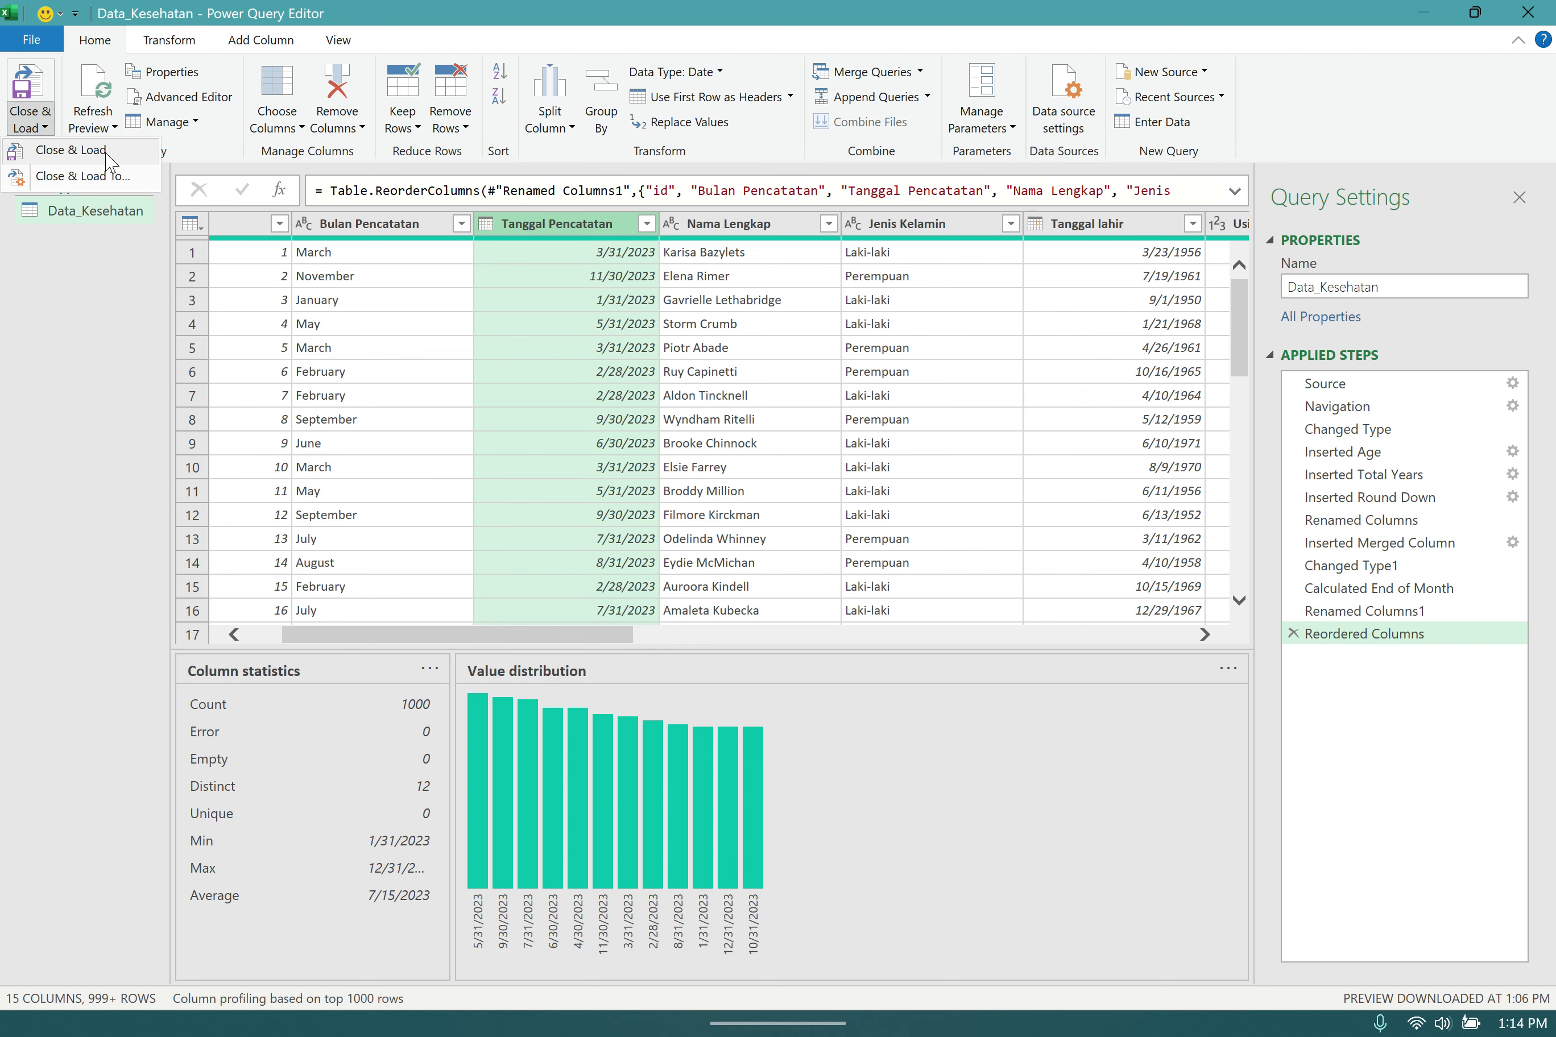
pyautogui.click(99, 178)
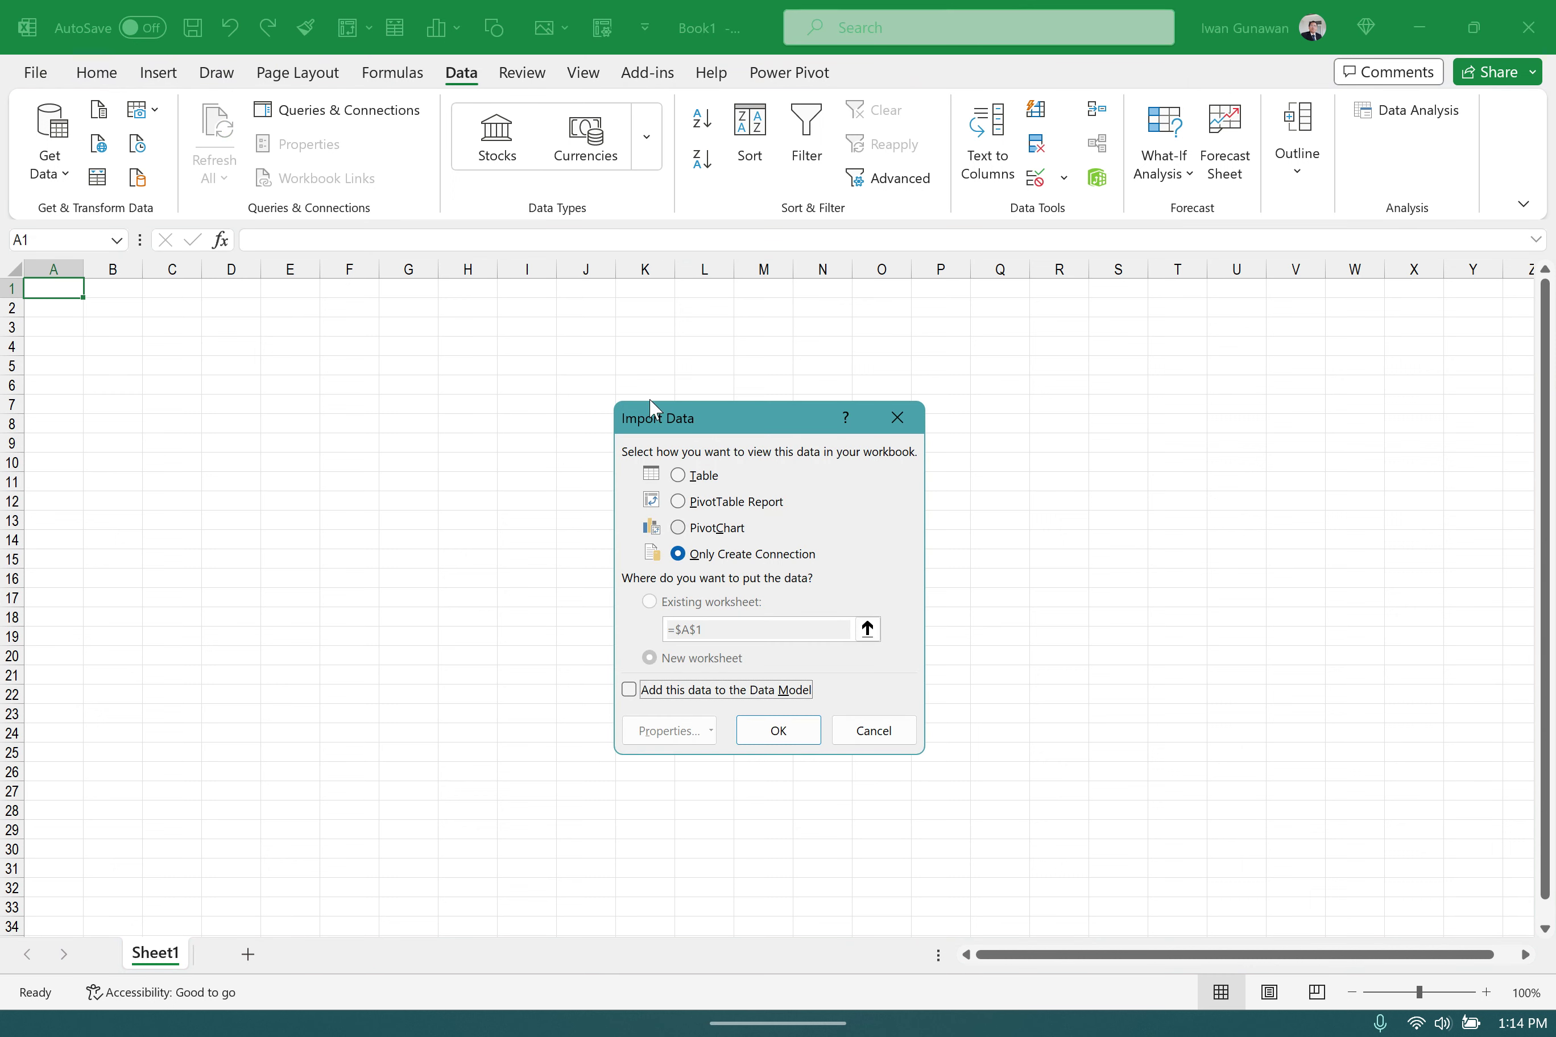
pyautogui.click(678, 476)
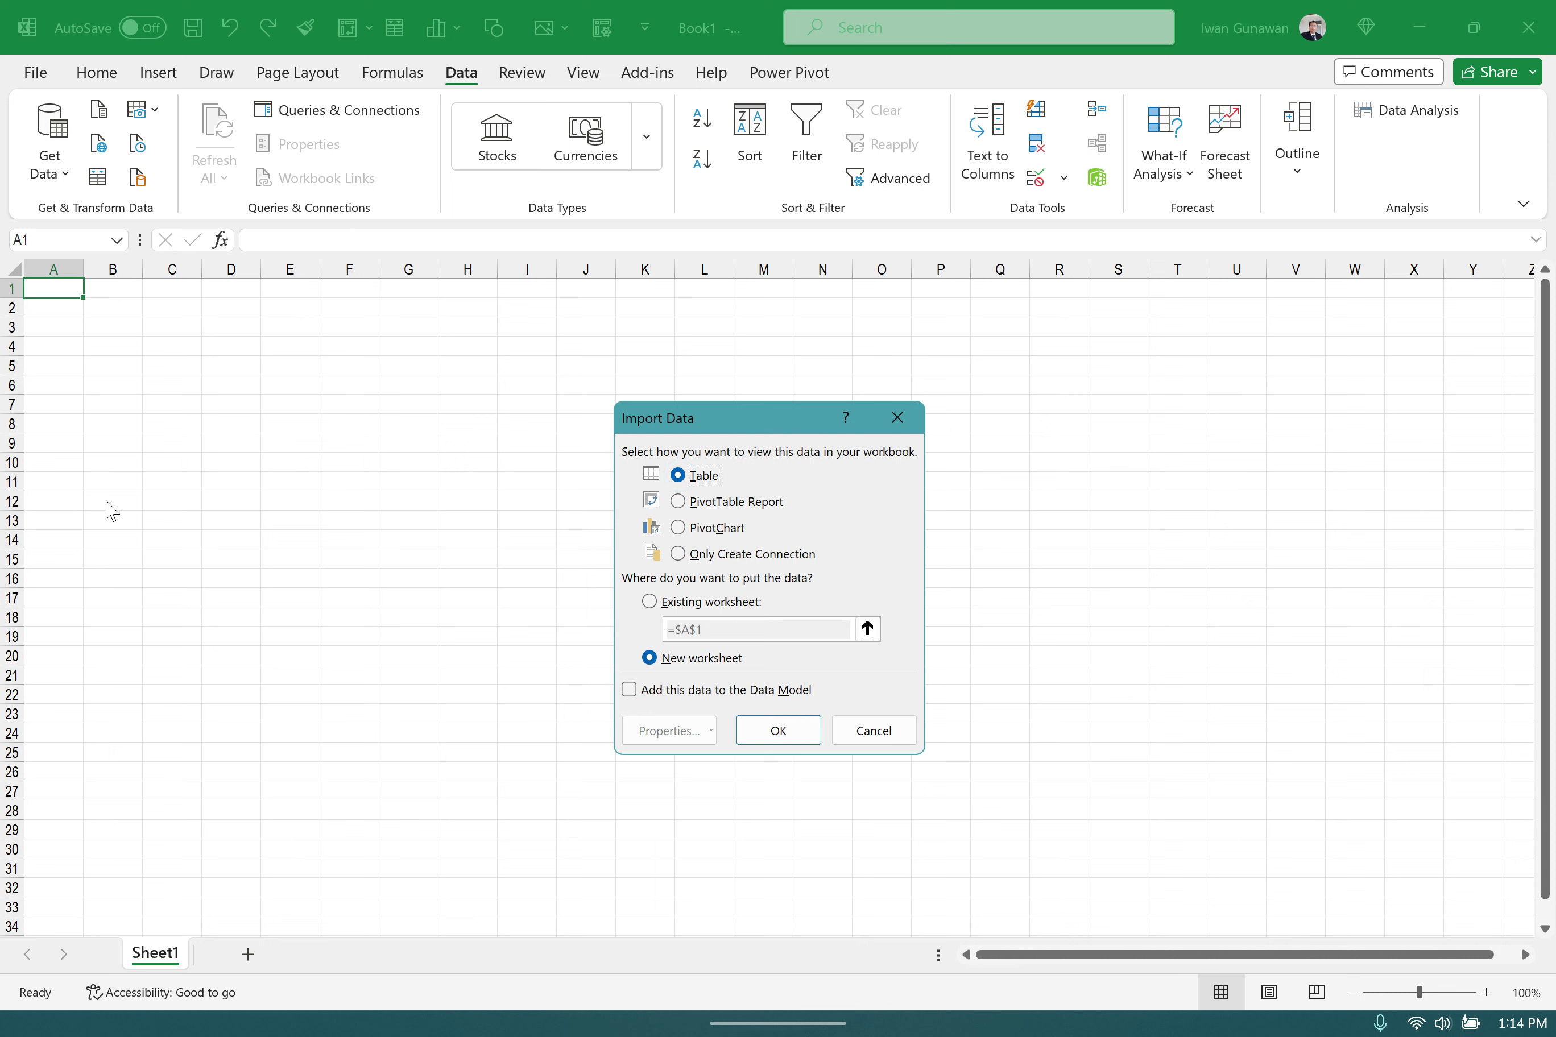
pyautogui.click(677, 500)
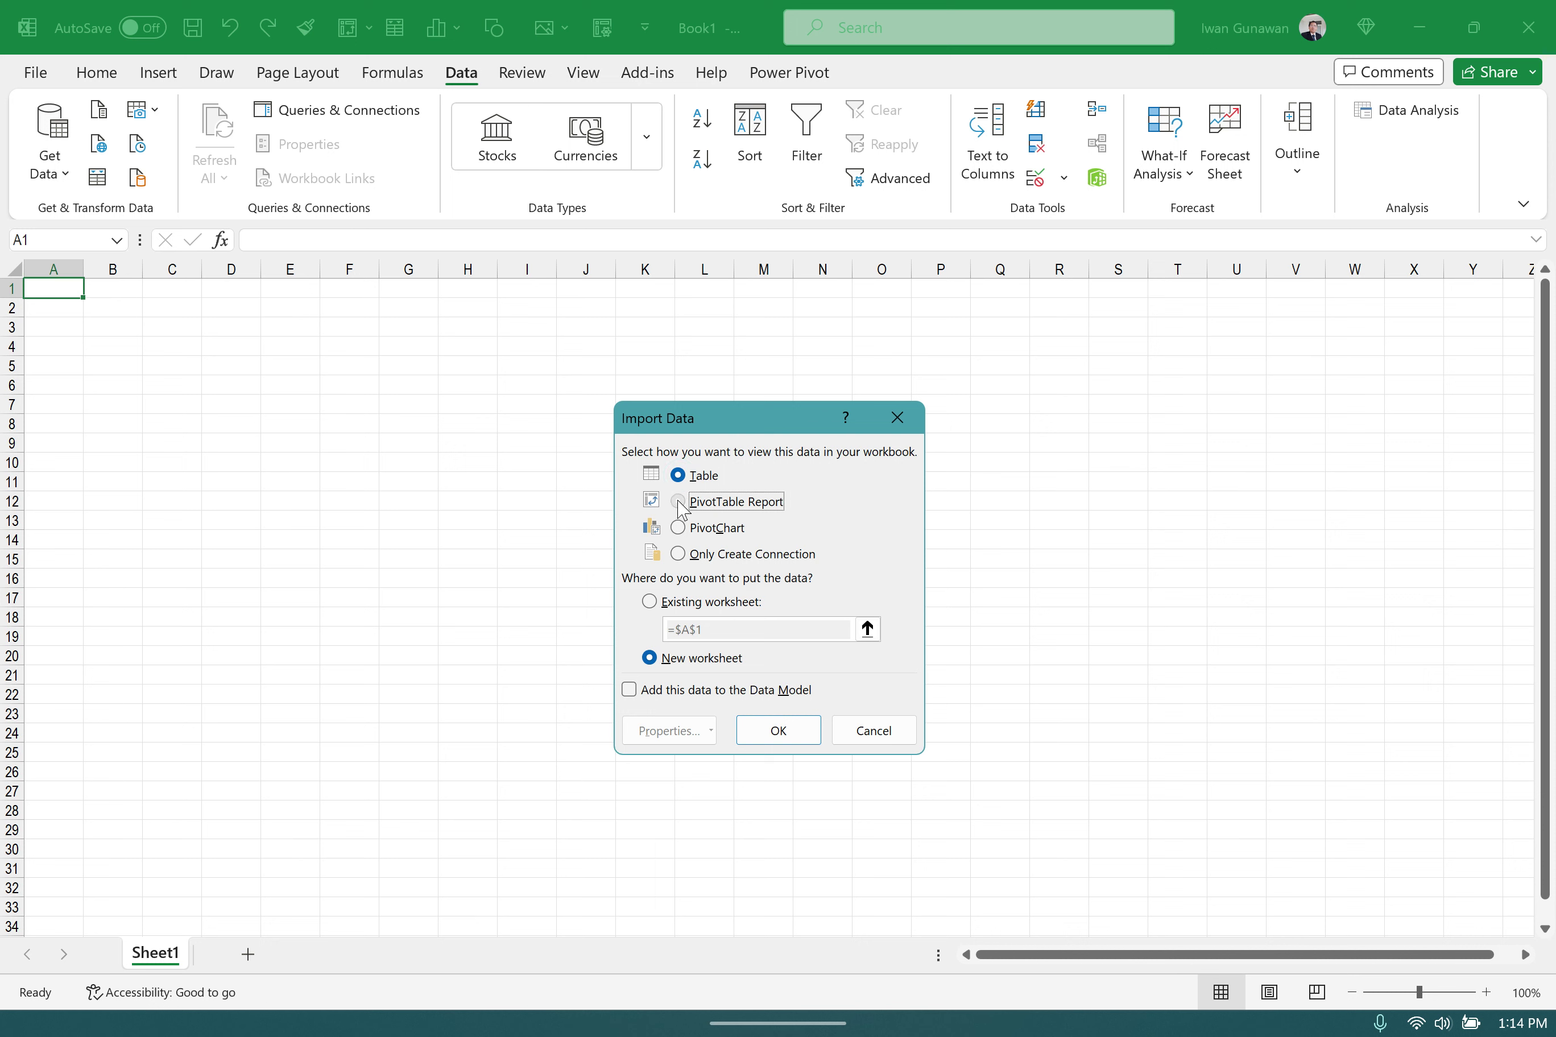
pyautogui.click(679, 530)
pyautogui.click(679, 554)
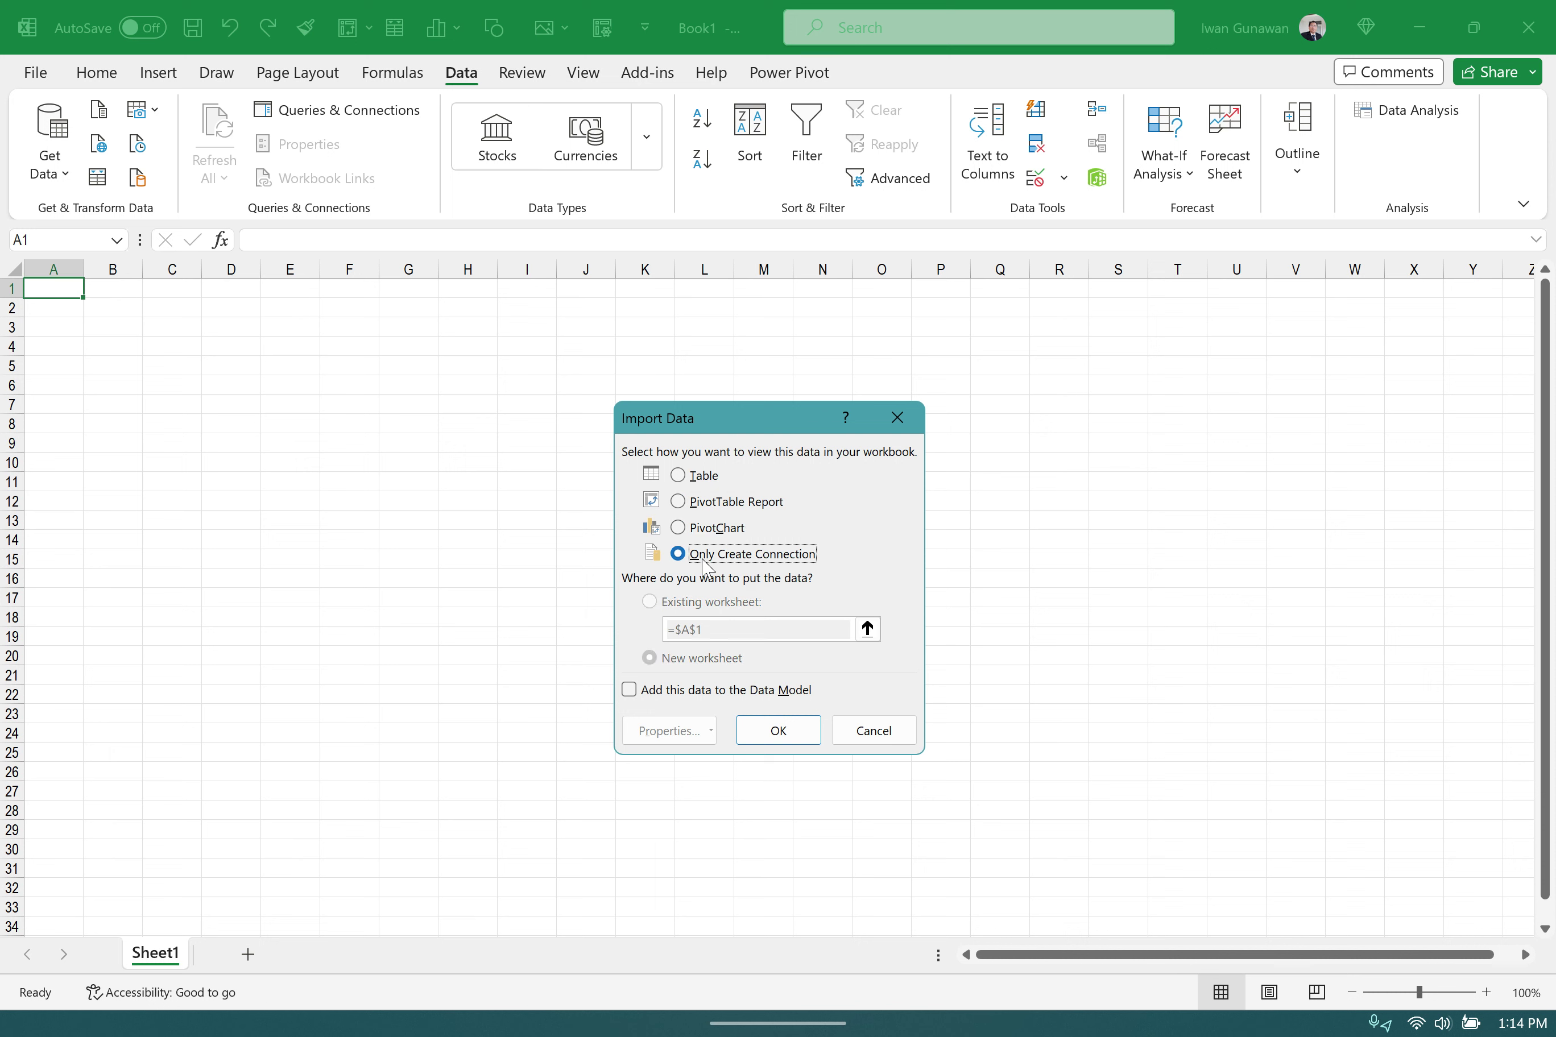
pyautogui.click(630, 689)
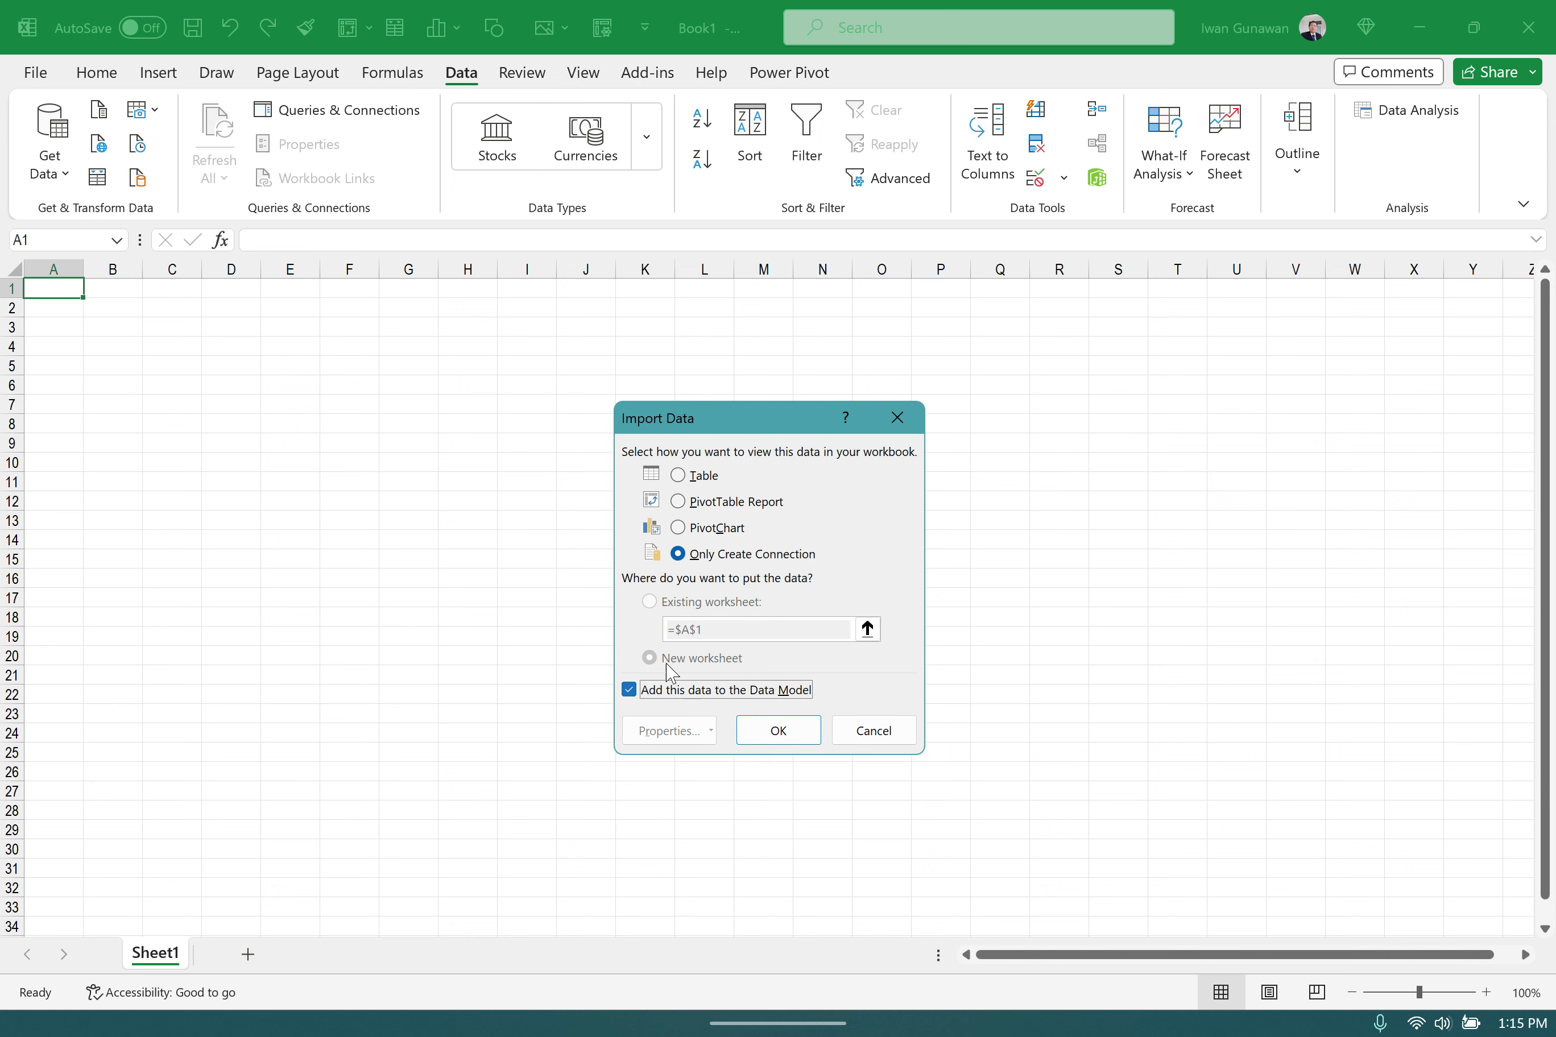
pyautogui.click(778, 731)
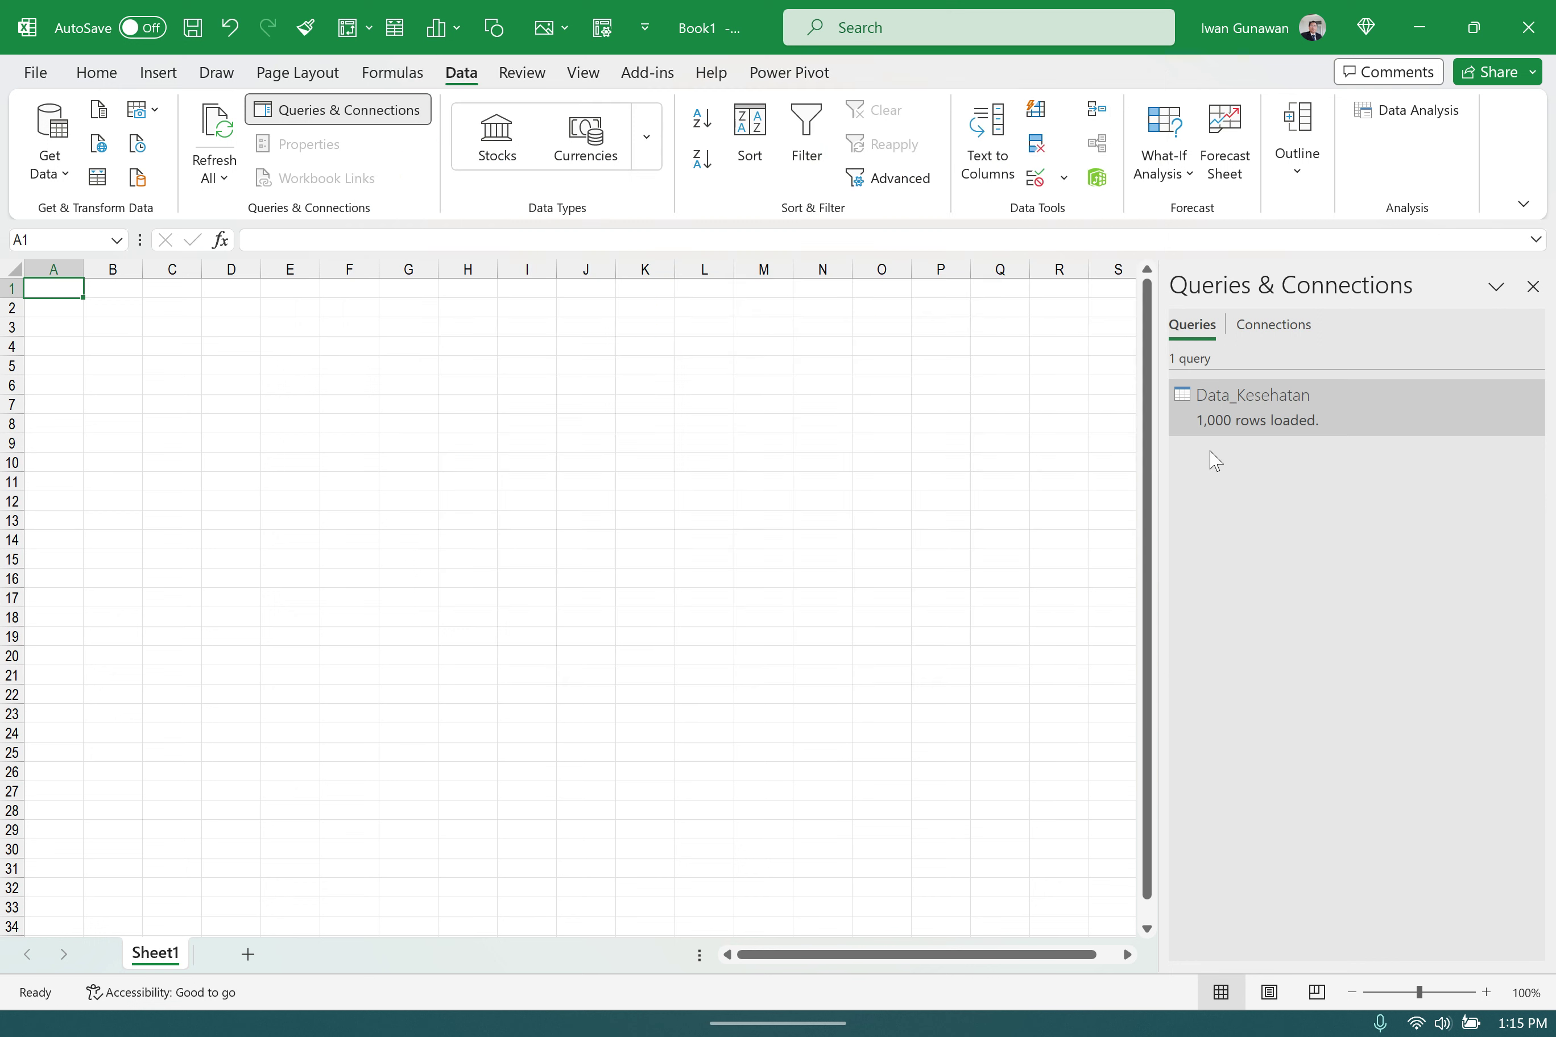
# - Preview the loaded Data_Kesehatan query, reopen it in the Power Query Editor to review its applied steps, and return to the workbook
pyautogui.moveTo(1227, 417)
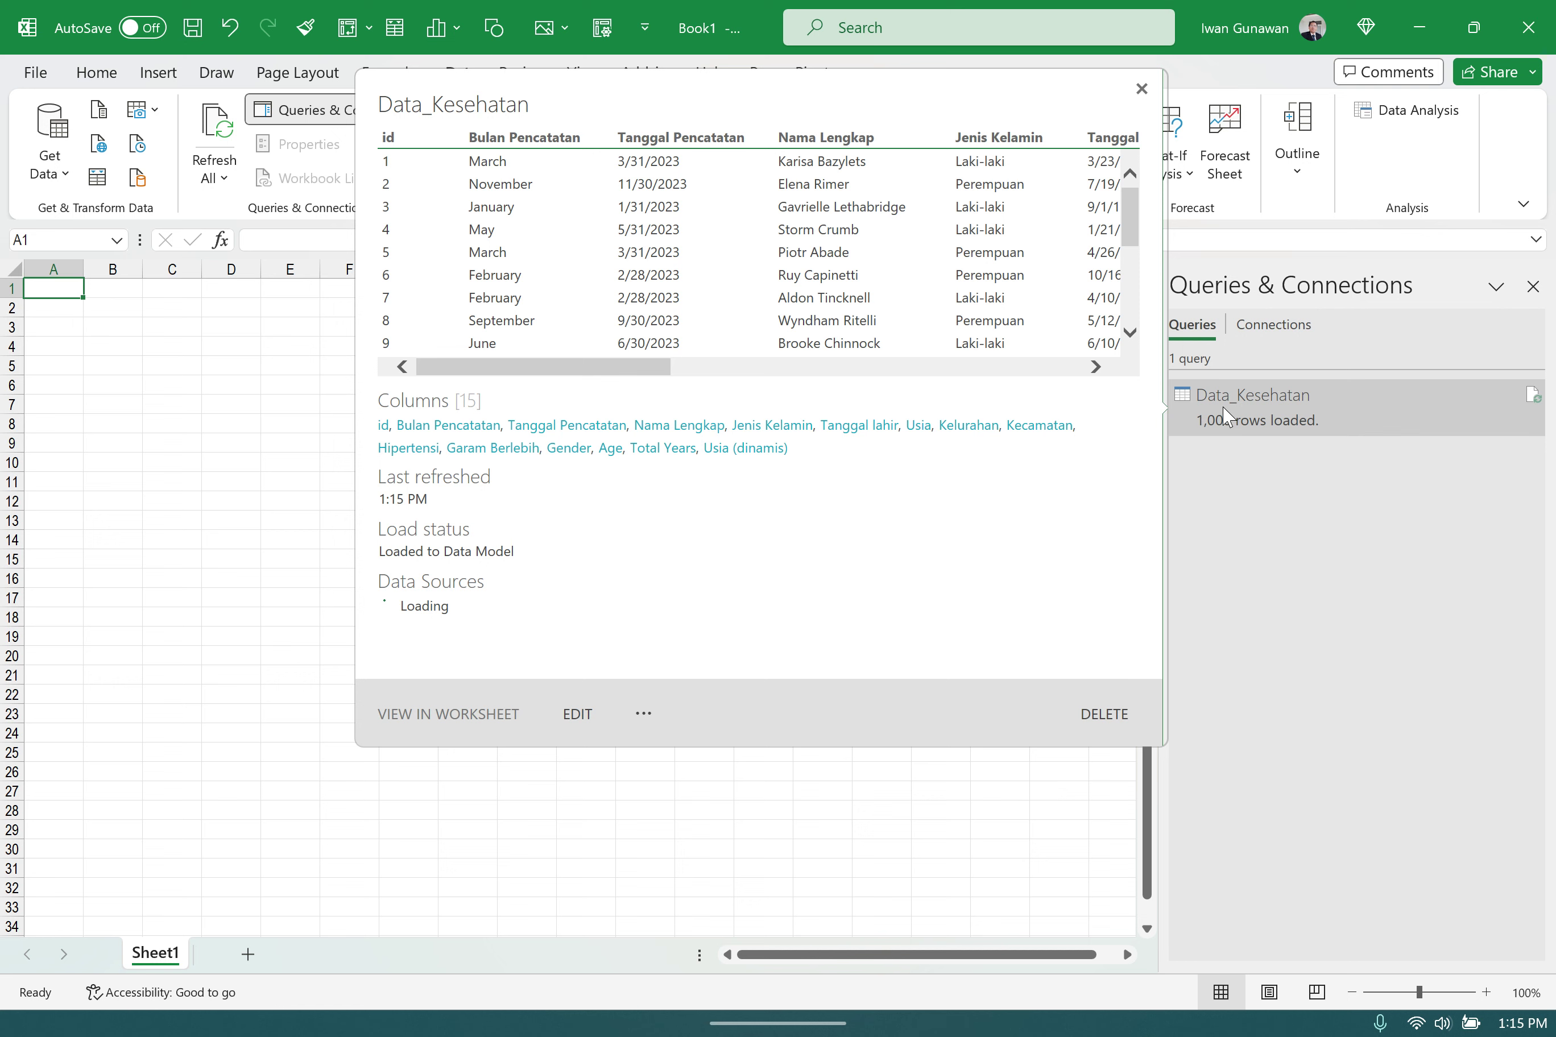
pyautogui.moveTo(627, 371); pyautogui.dragTo(432, 376)
pyautogui.click(577, 715)
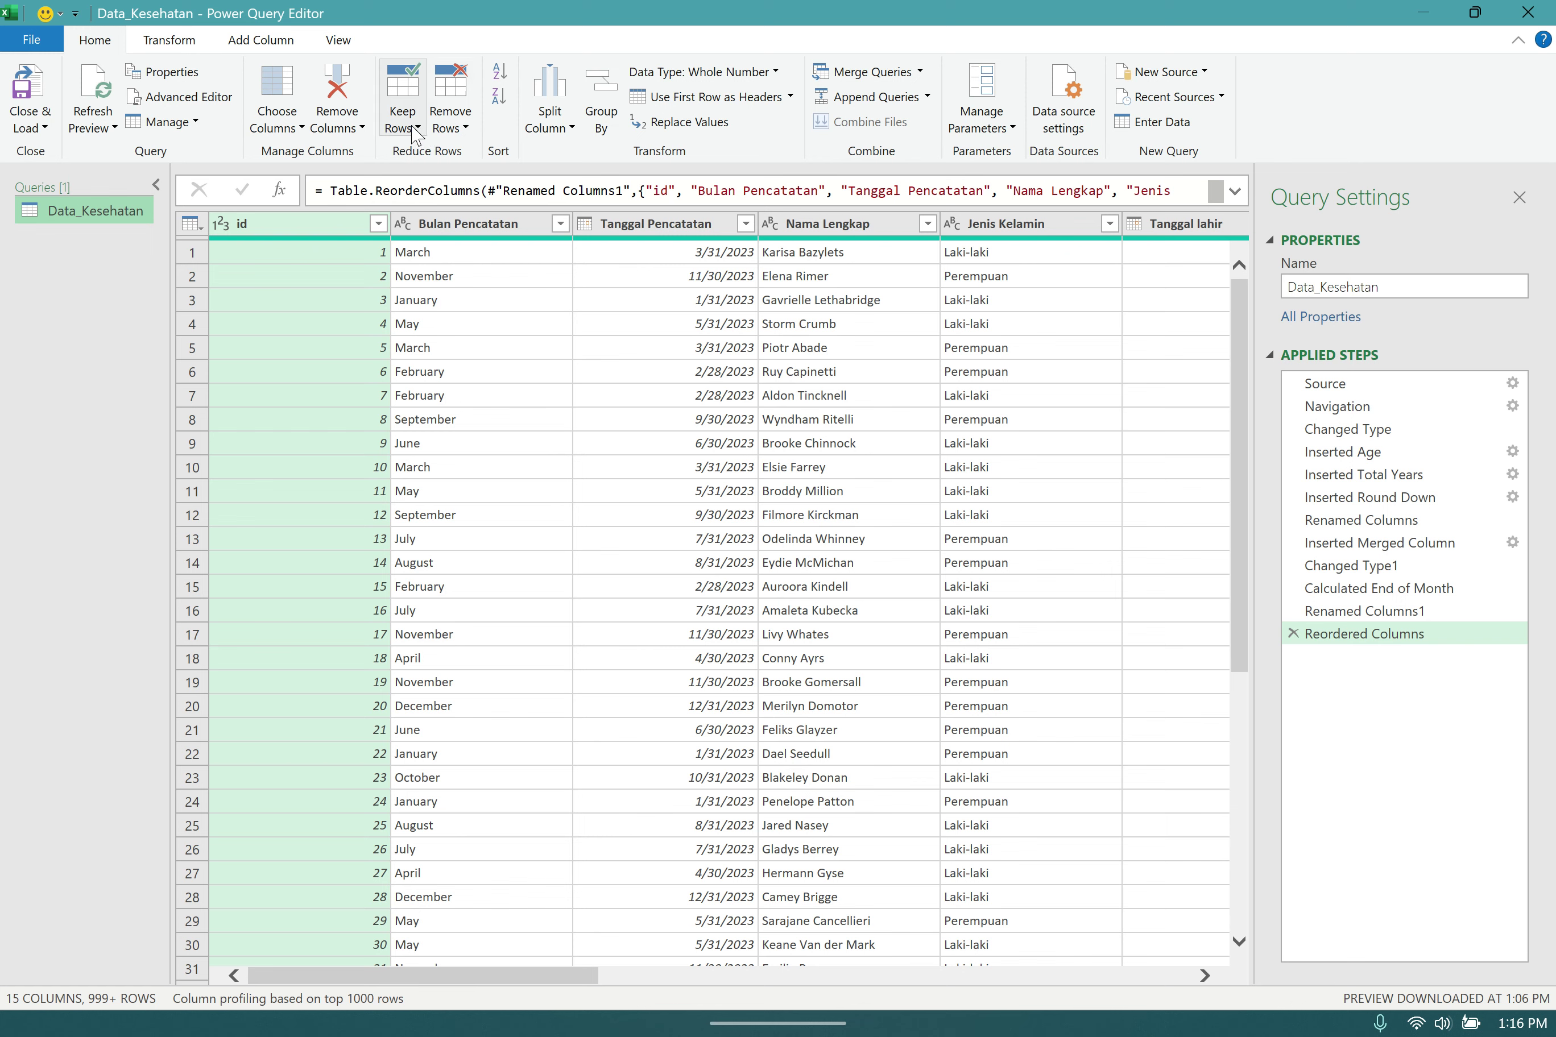
pyautogui.click(30, 87)
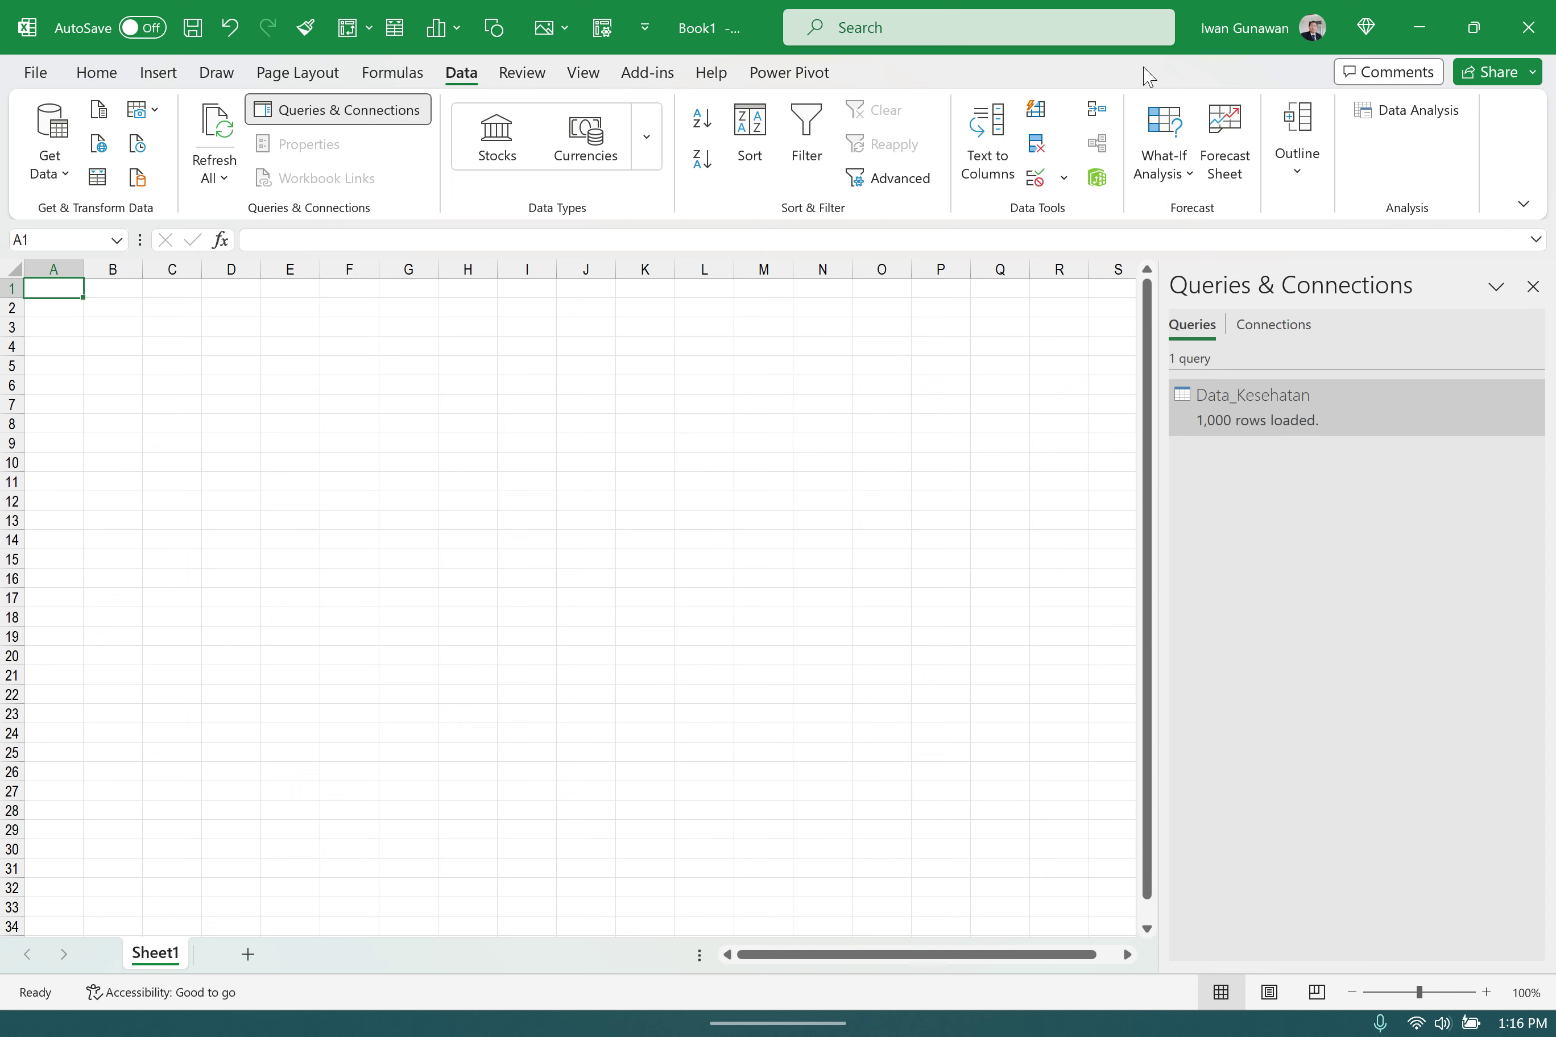
# - Create a PivotTable from the Power Pivot data model on the existing worksheet at Sheet1 cell A1
pyautogui.click(800, 72)
pyautogui.click(48, 133)
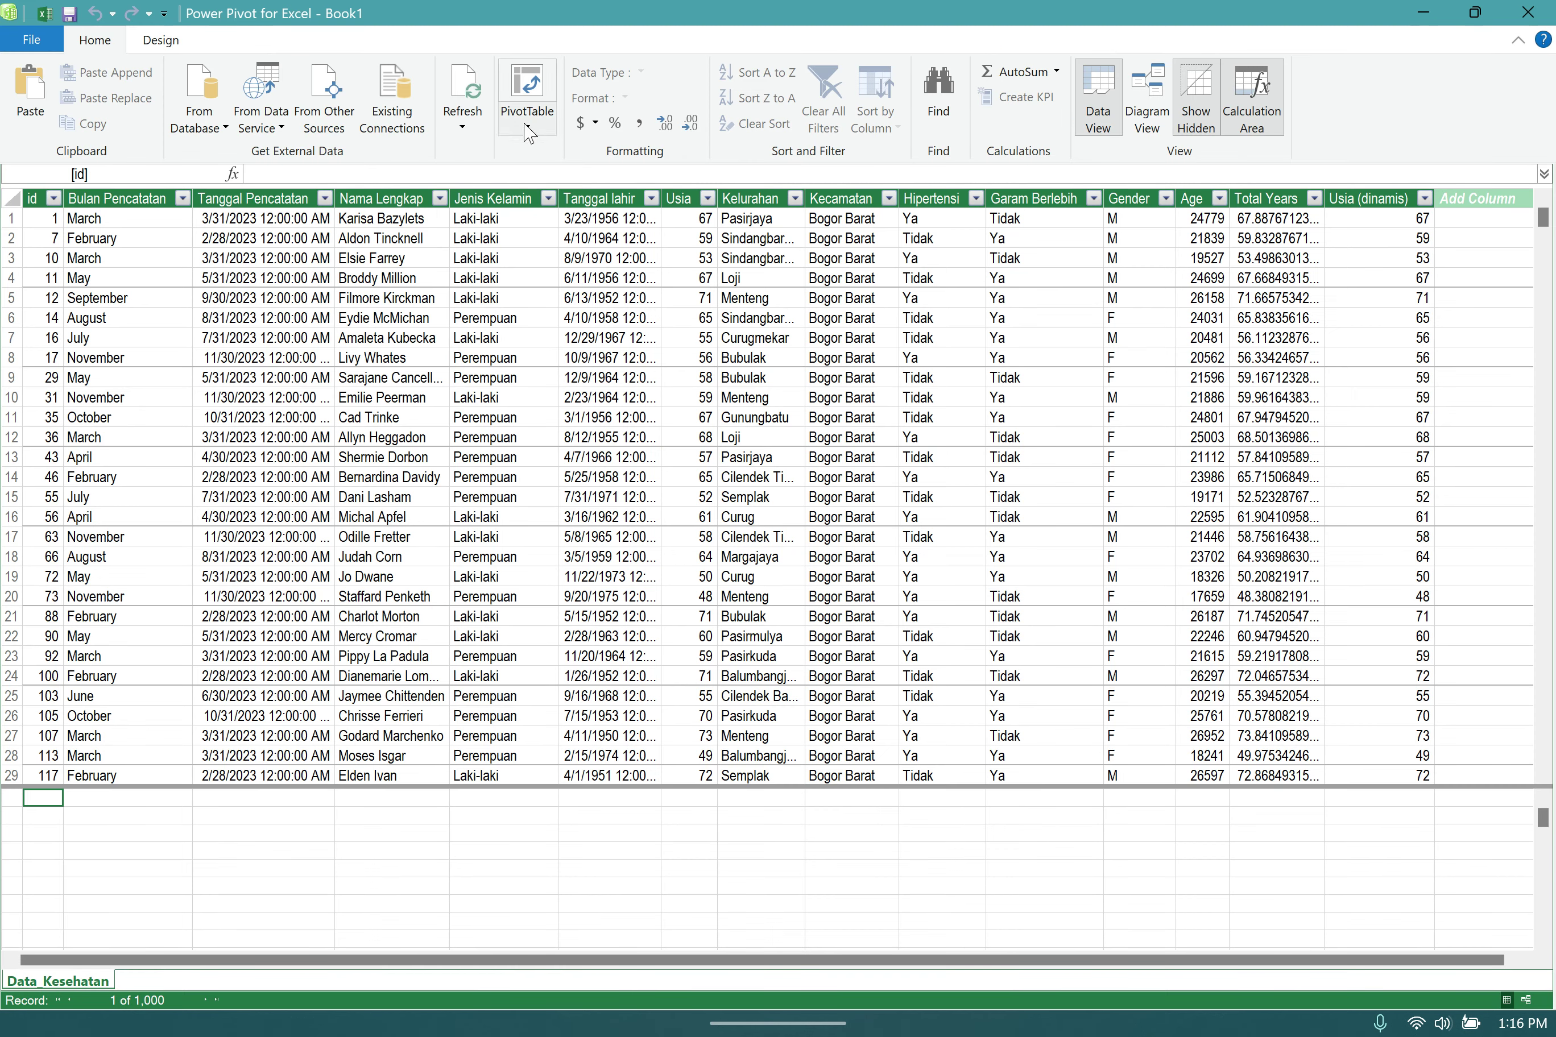
pyautogui.click(528, 130)
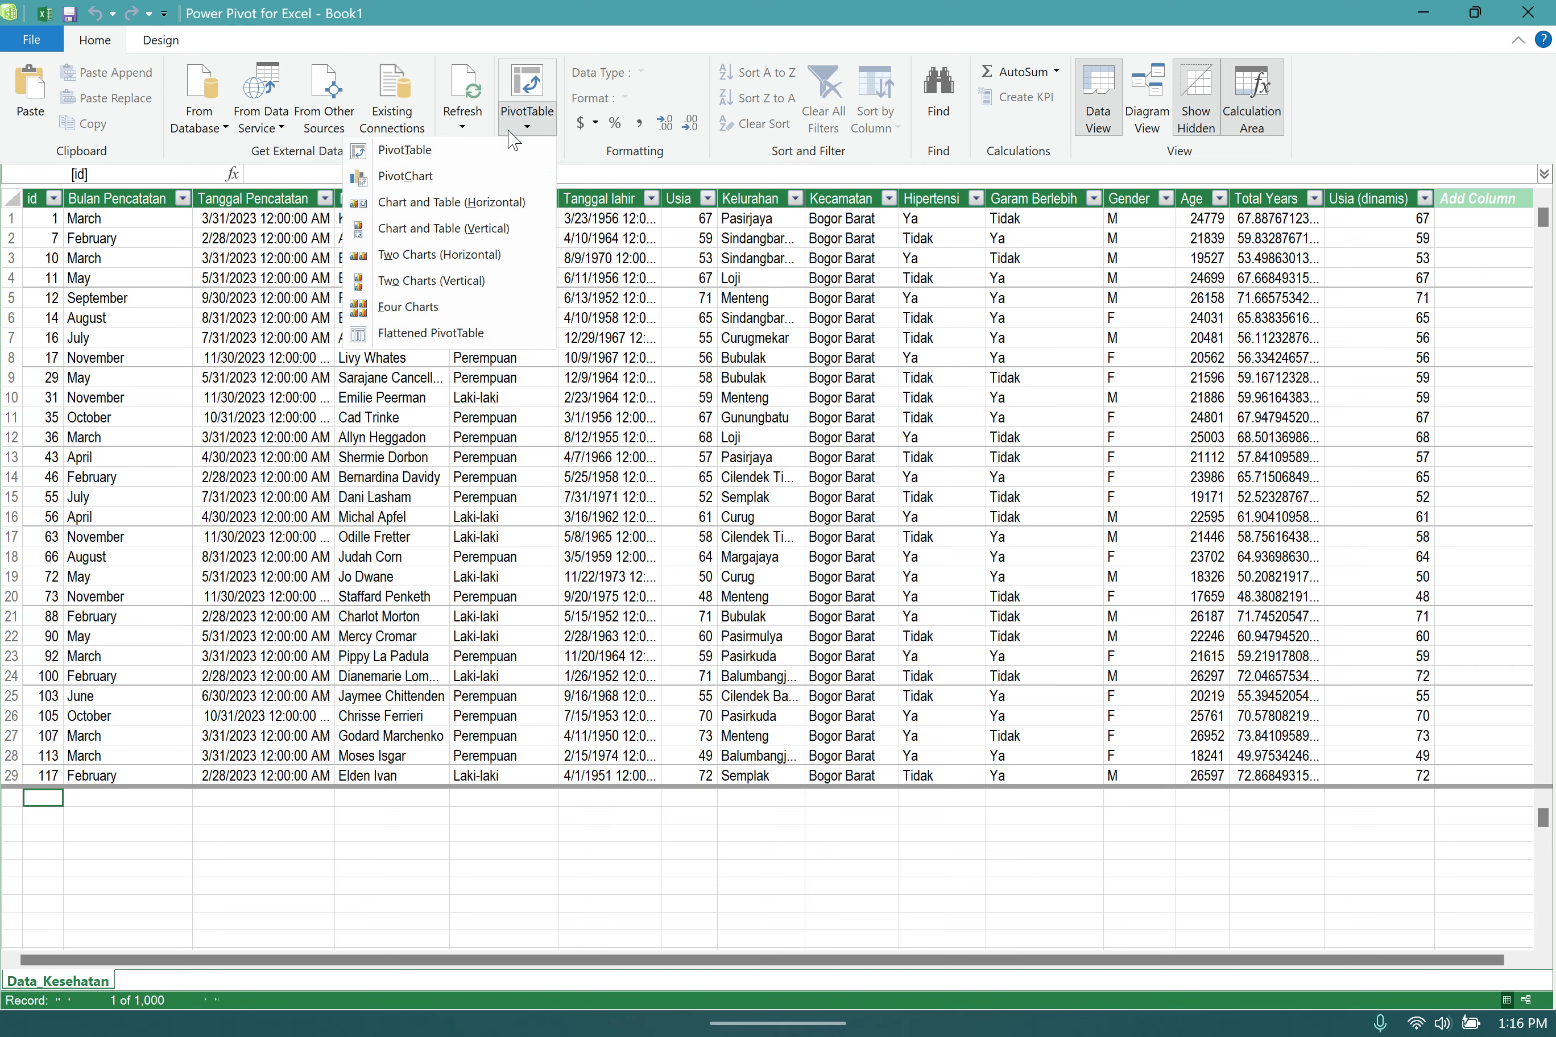
pyautogui.click(410, 151)
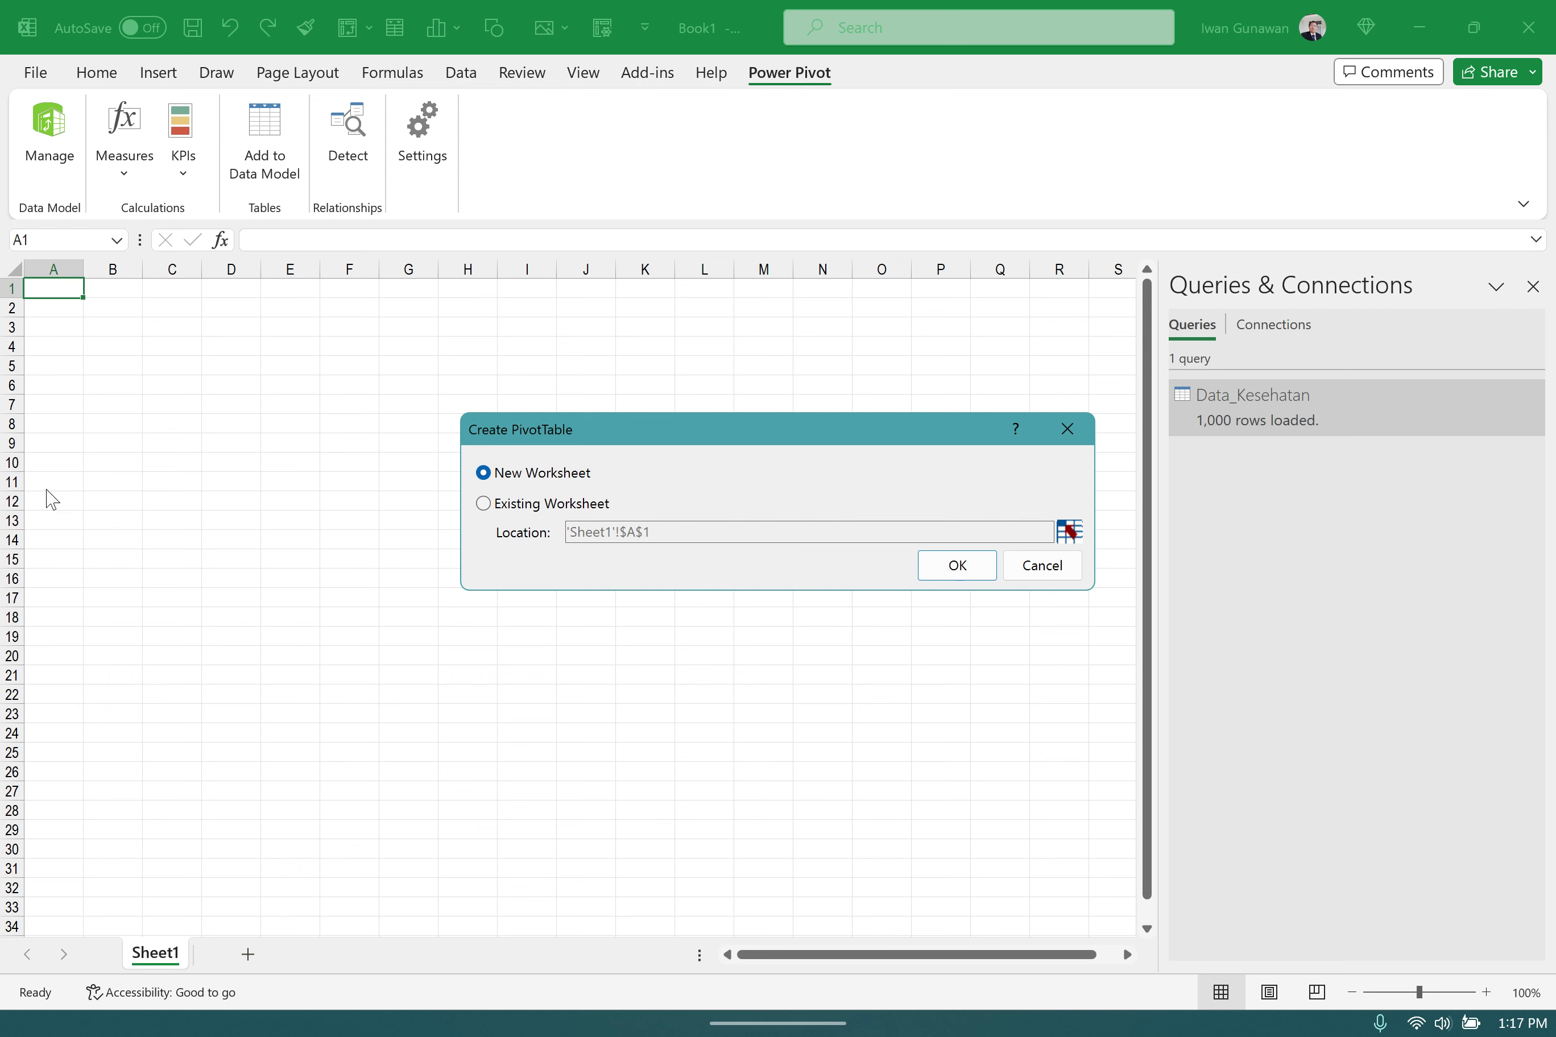
pyautogui.click(484, 506)
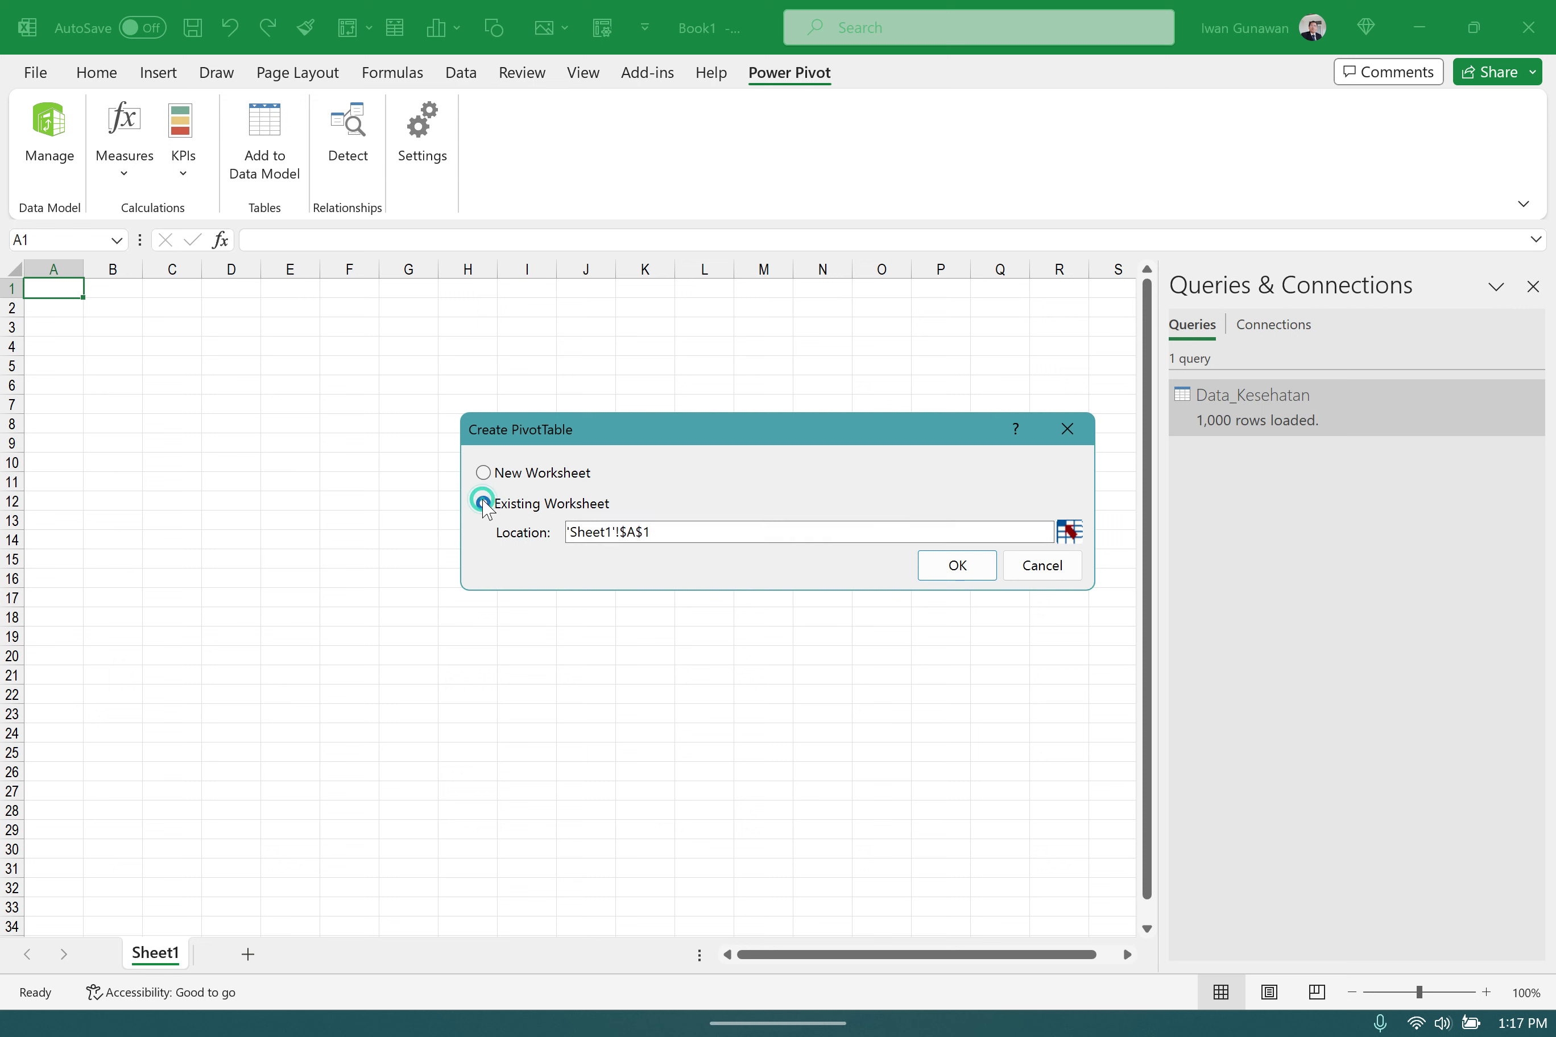
pyautogui.click(973, 574)
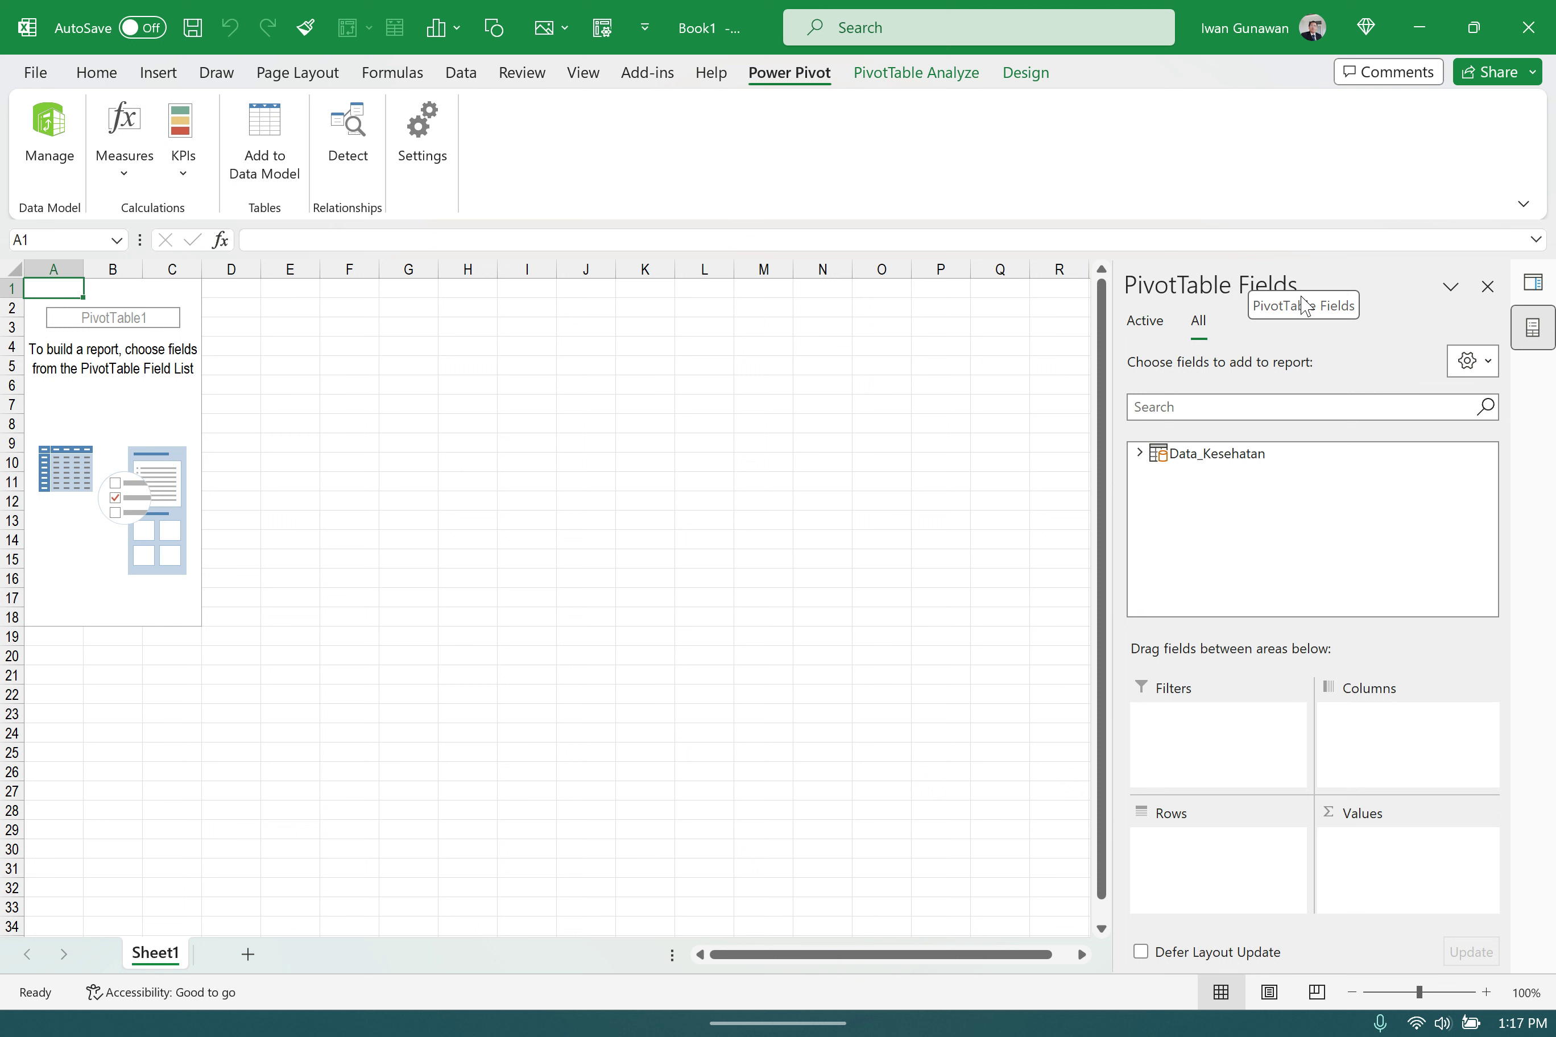
# - Expand the Data_Kesehatan table in the PivotTable field list and review its available fields
pyautogui.click(1140, 453)
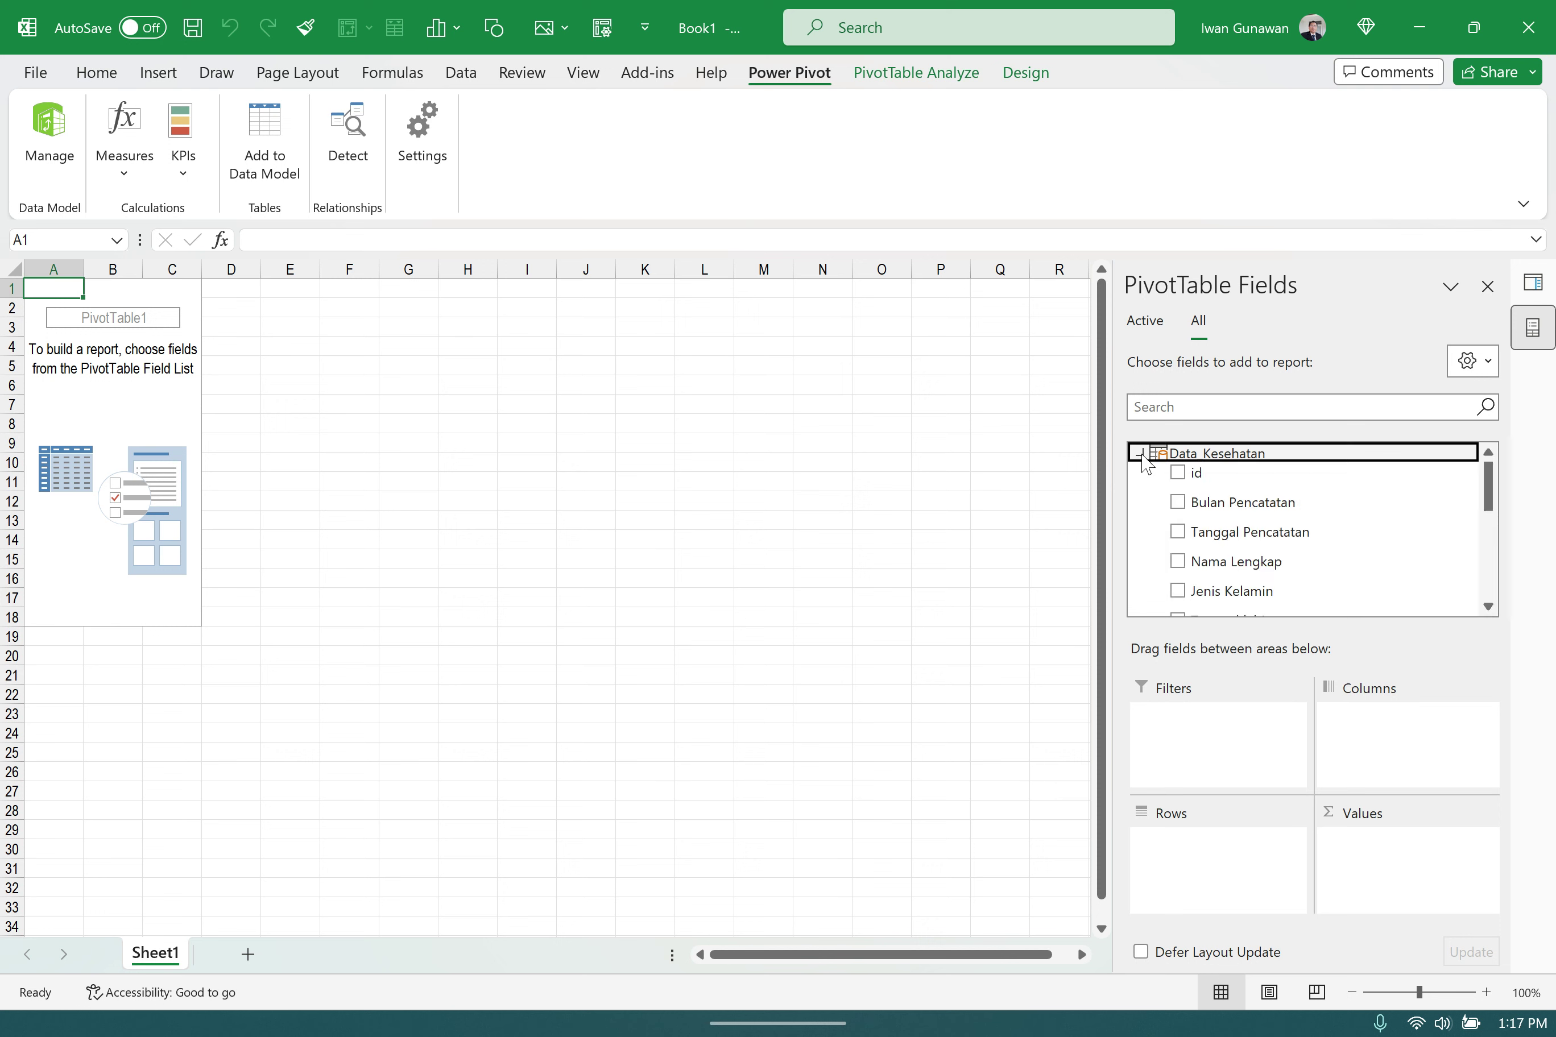
pyautogui.scroll(-5, 1305, 527)
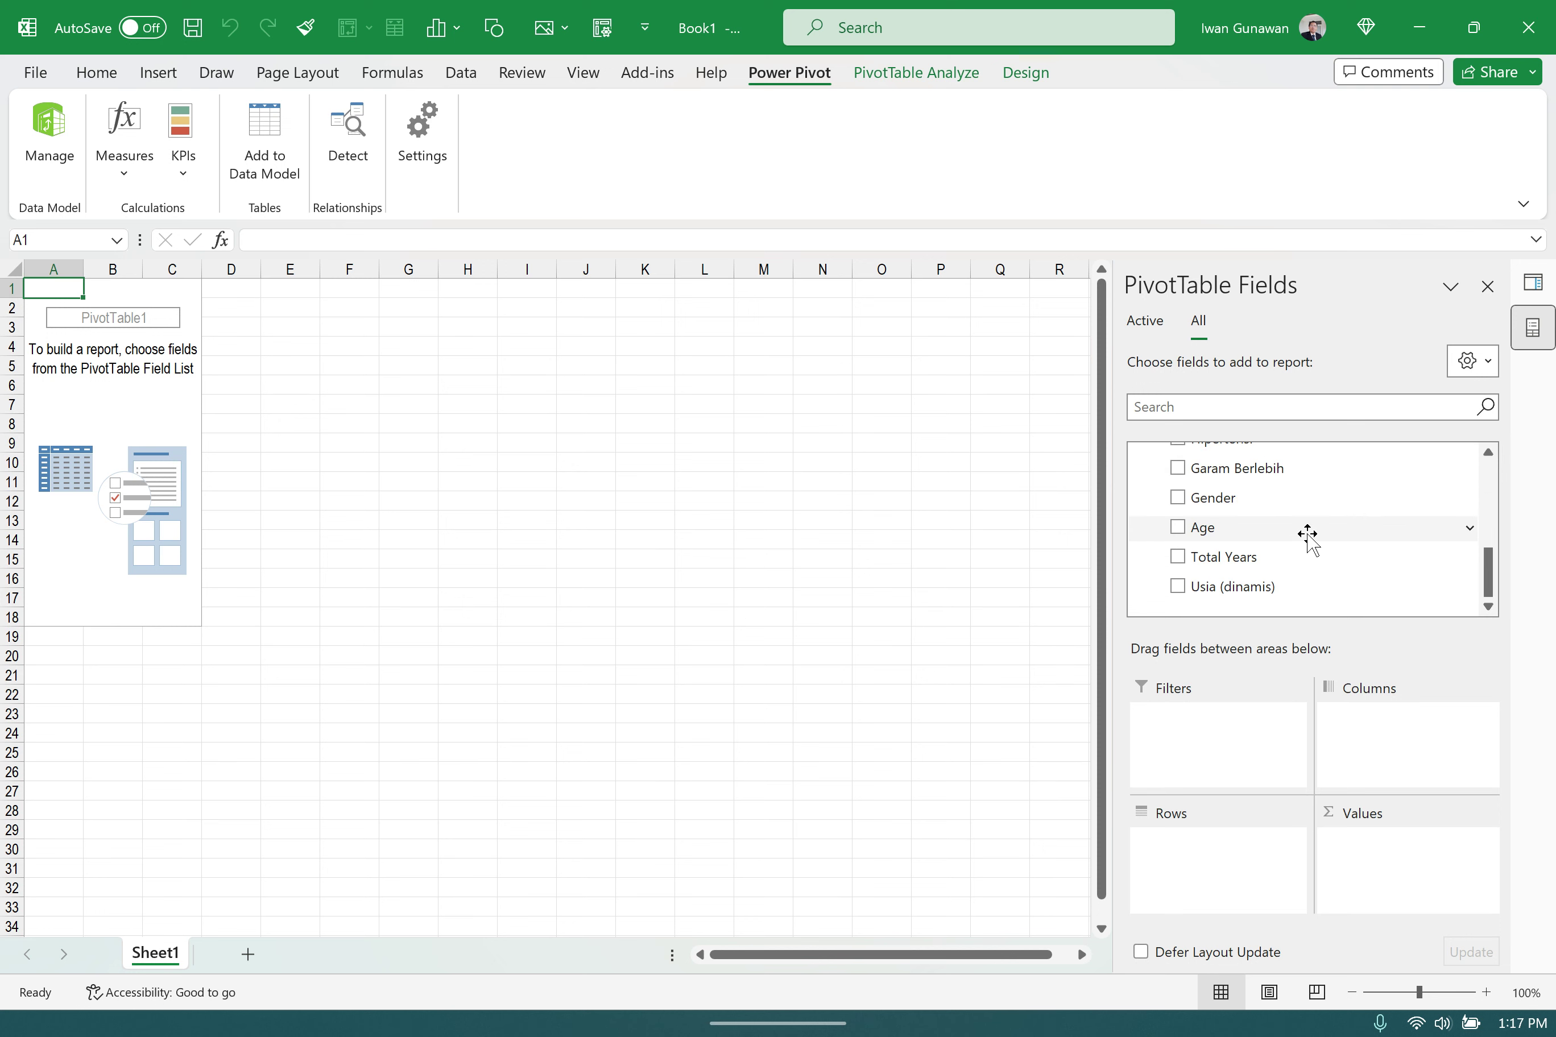
pyautogui.scroll(5, 1305, 531)
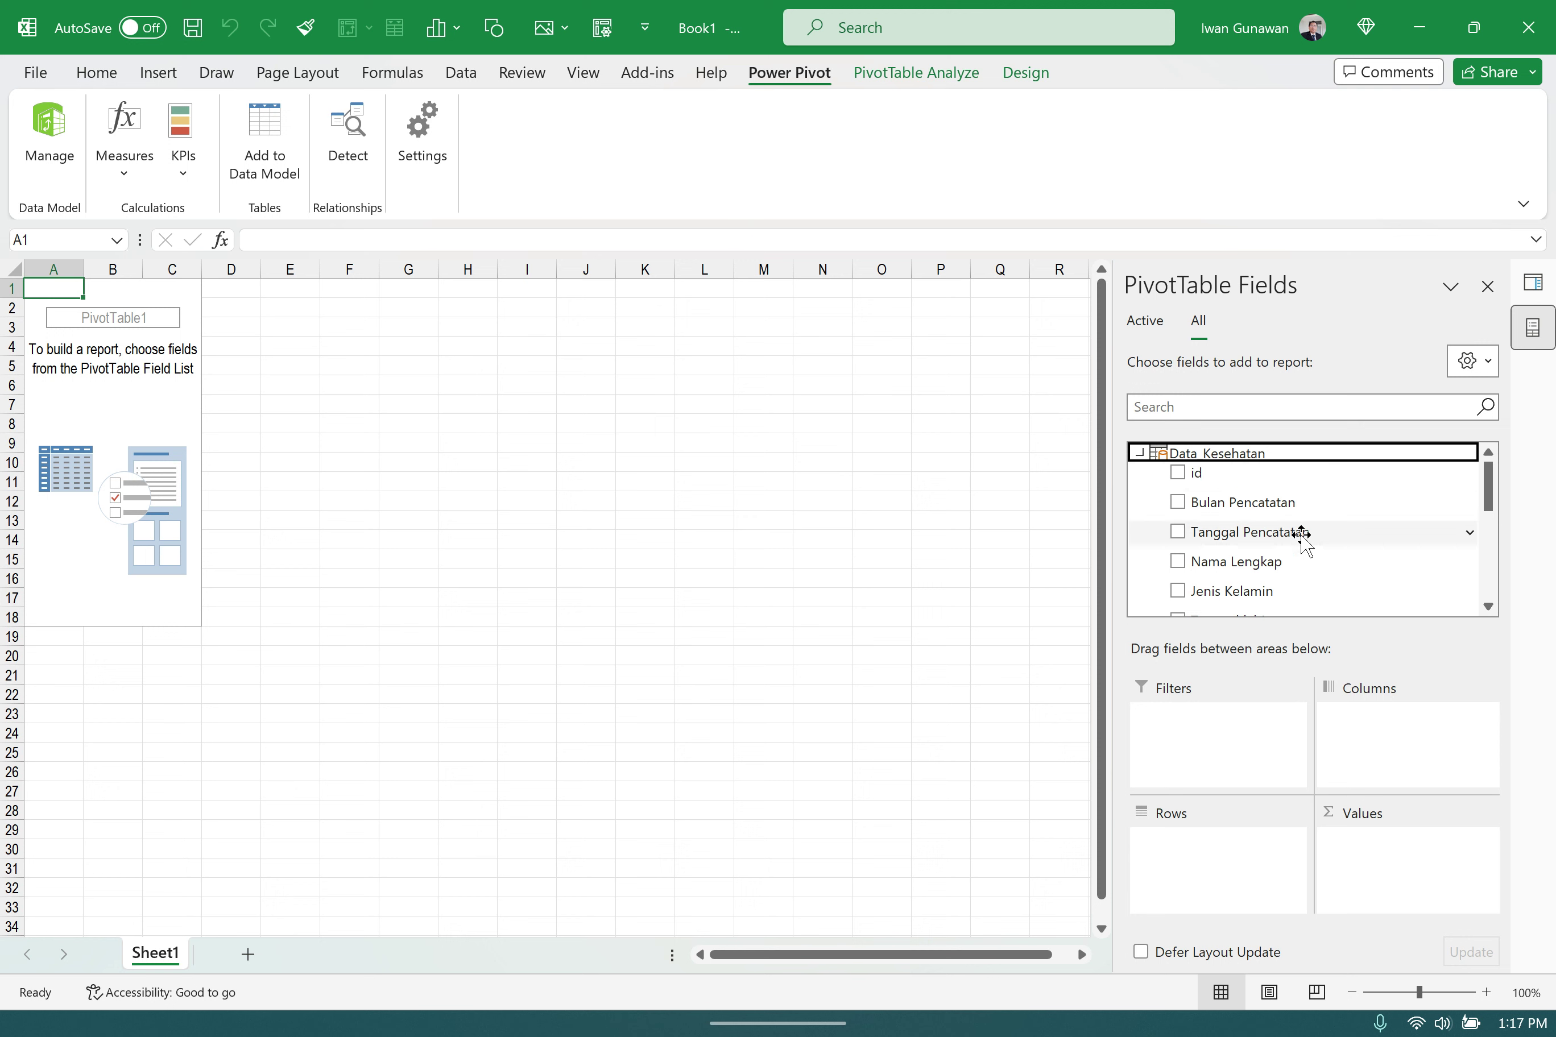
pyautogui.scroll(-5, 1293, 554)
pyautogui.scroll(5, 1296, 560)
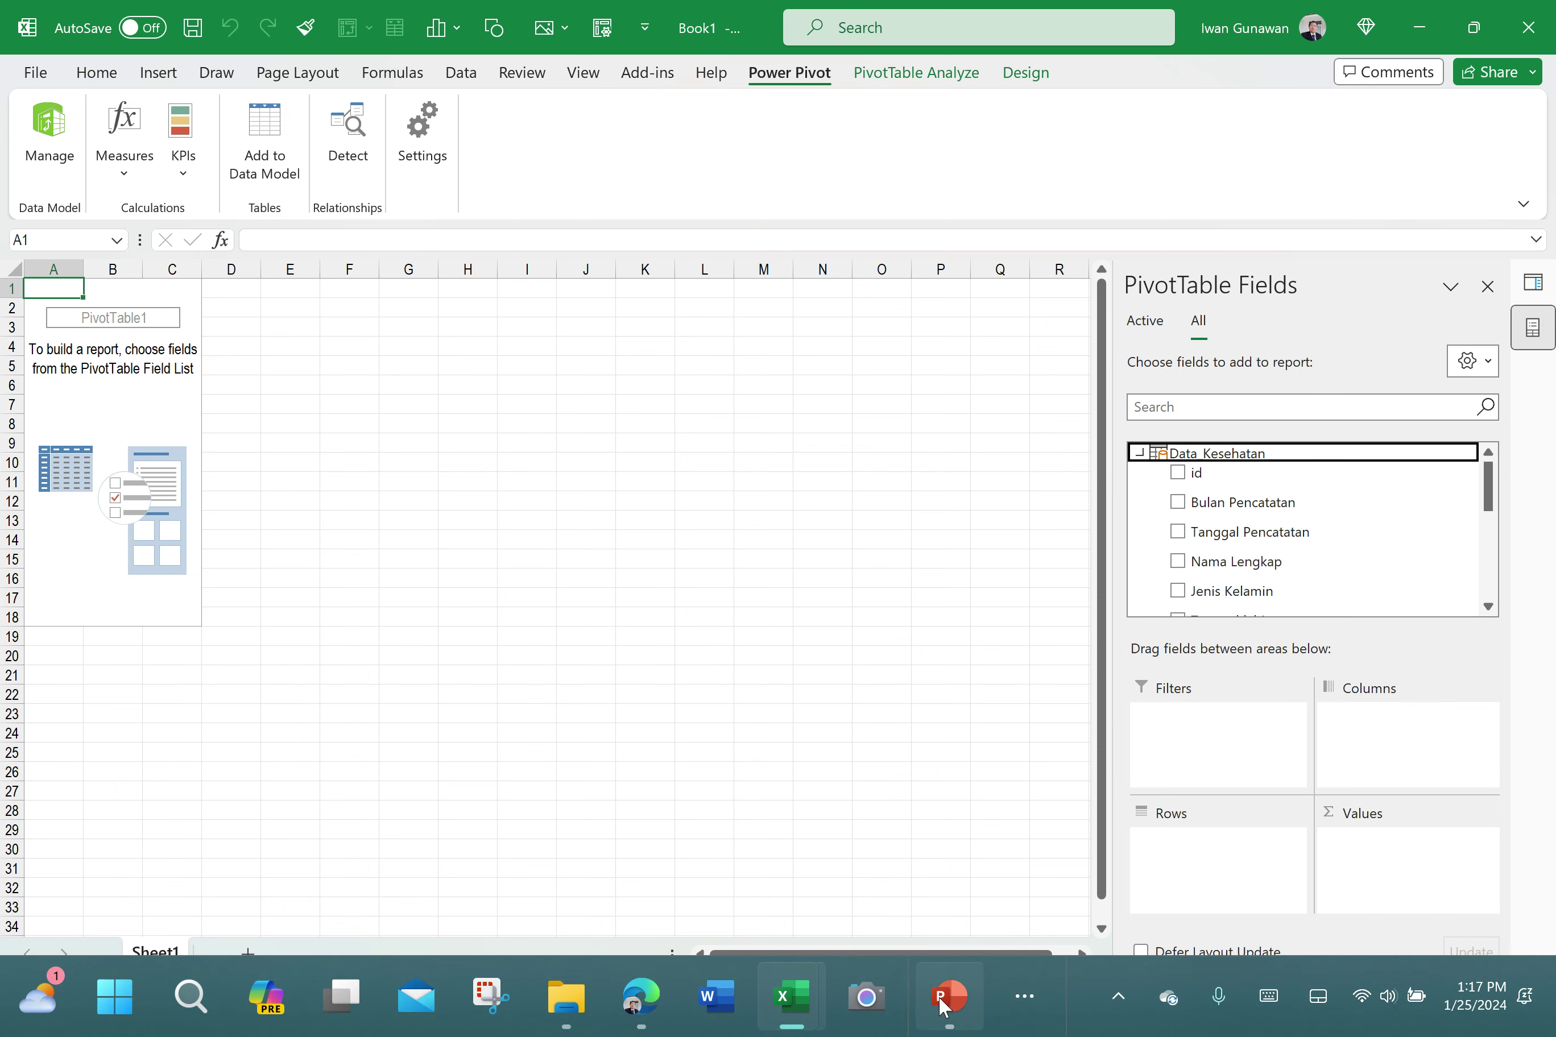
# - Switch to PowerPoint to review the Pivot Tabel dan Chart slide, and return to the Excel workbook
pyautogui.click(947, 996)
pyautogui.click(1021, 912)
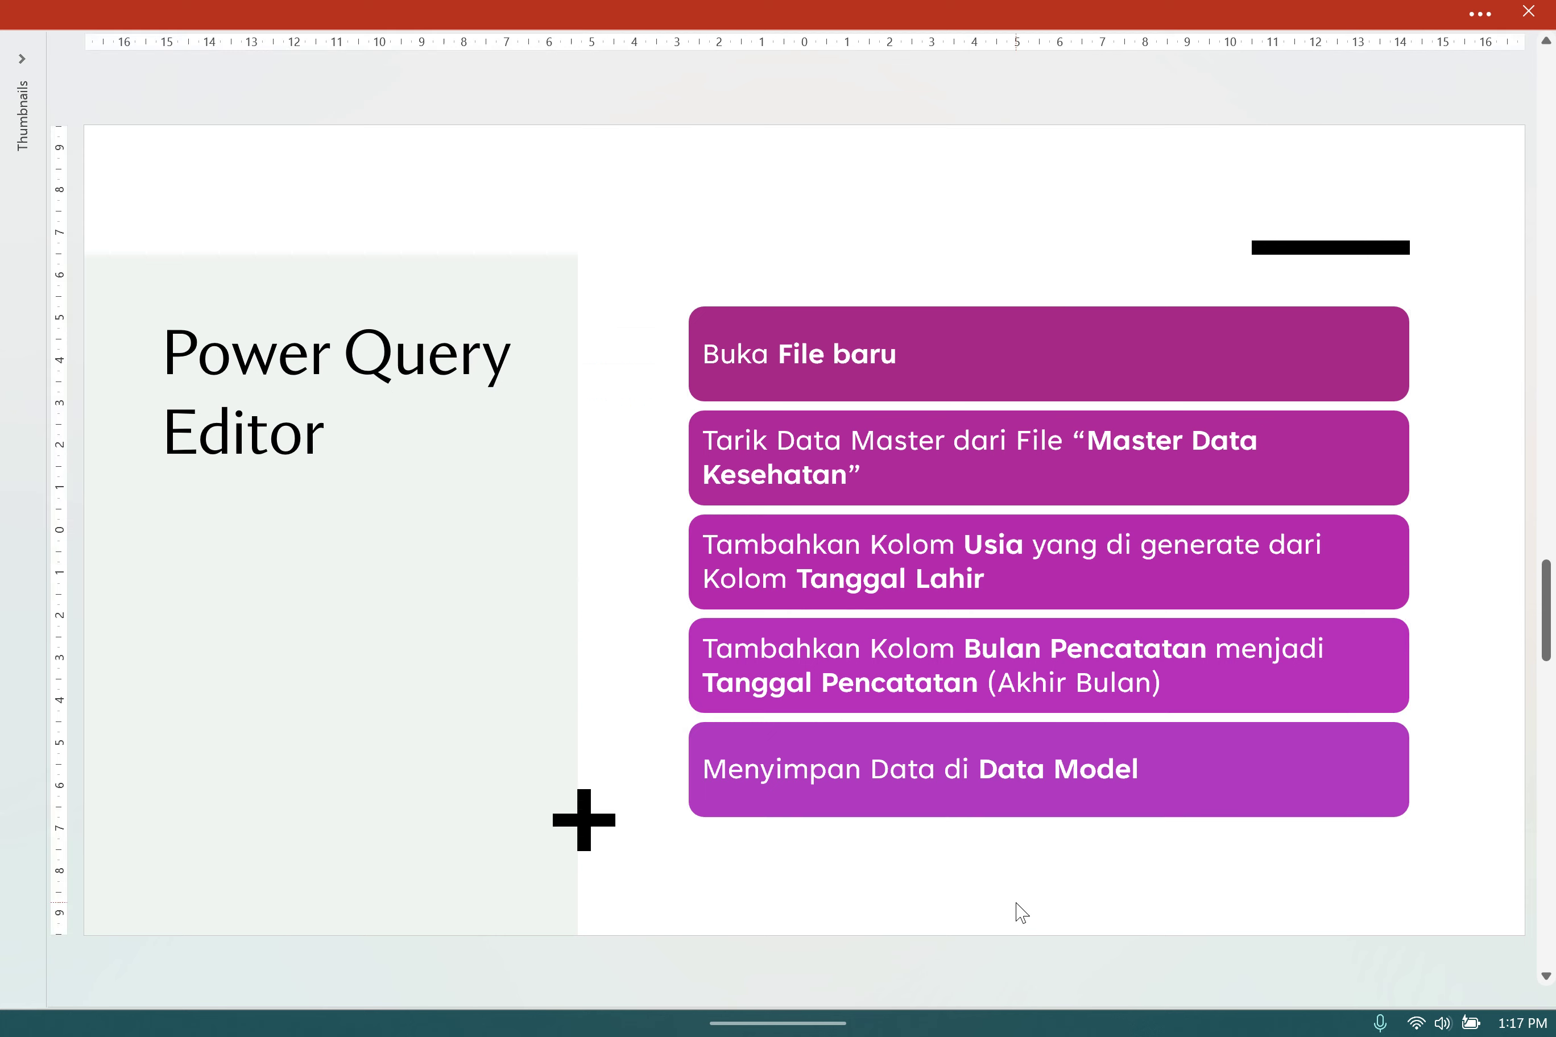
pyautogui.scroll(-1, 1021, 908)
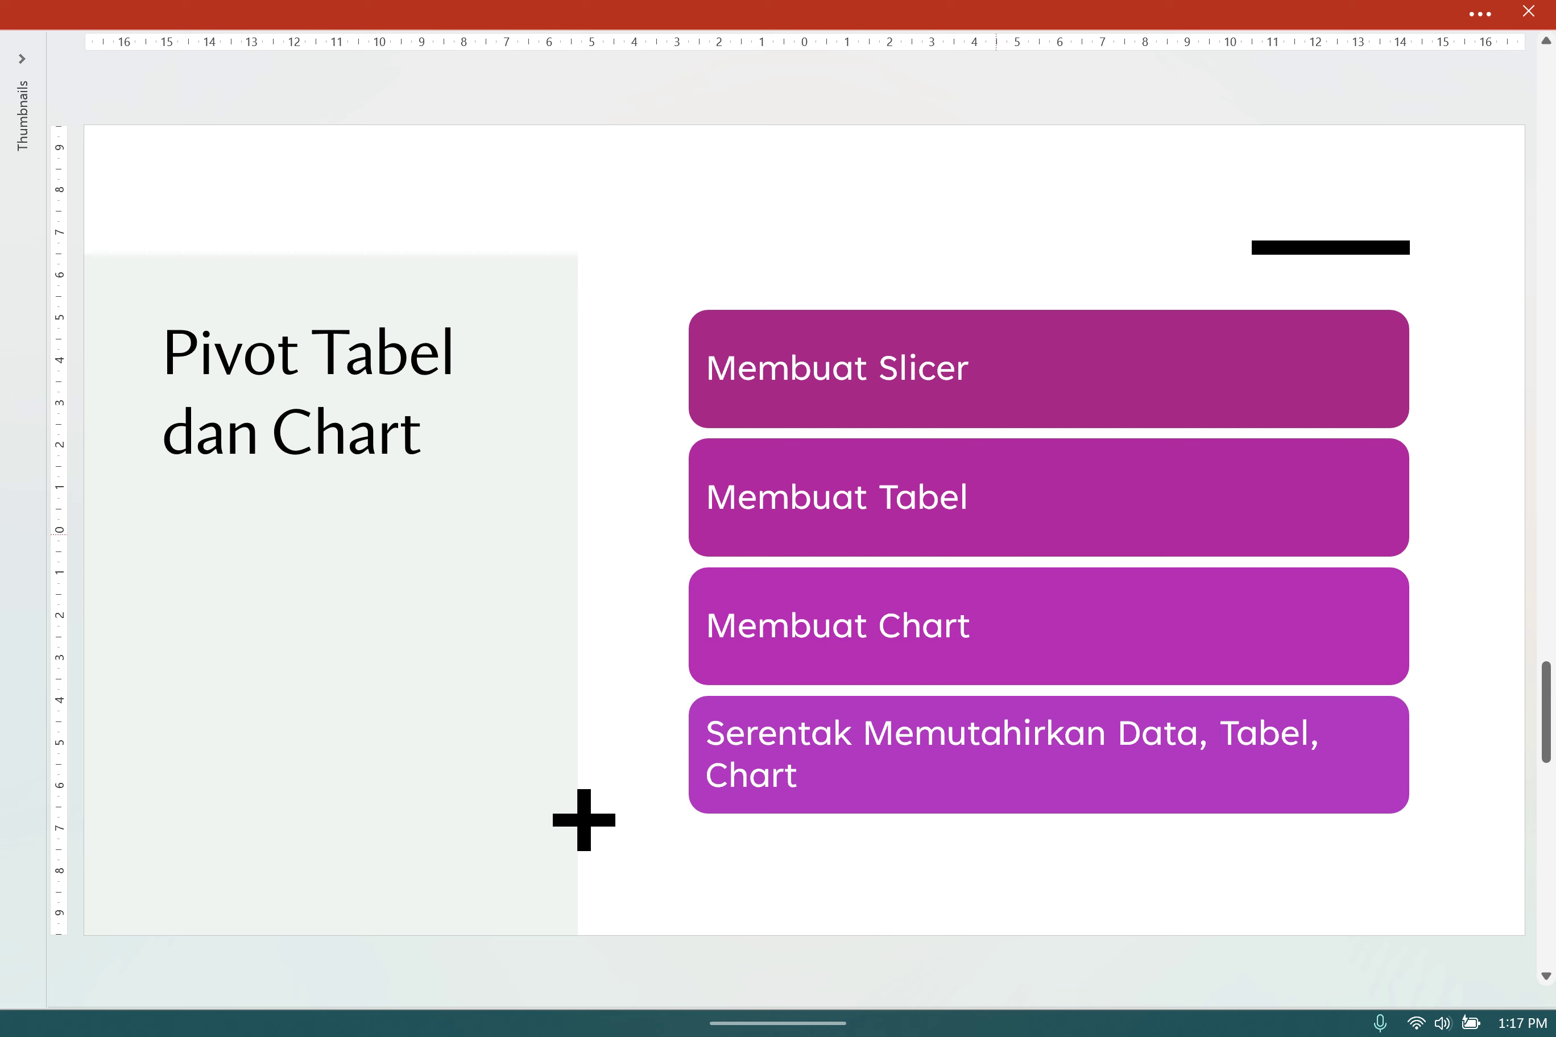
pyautogui.moveTo(956, 1025)
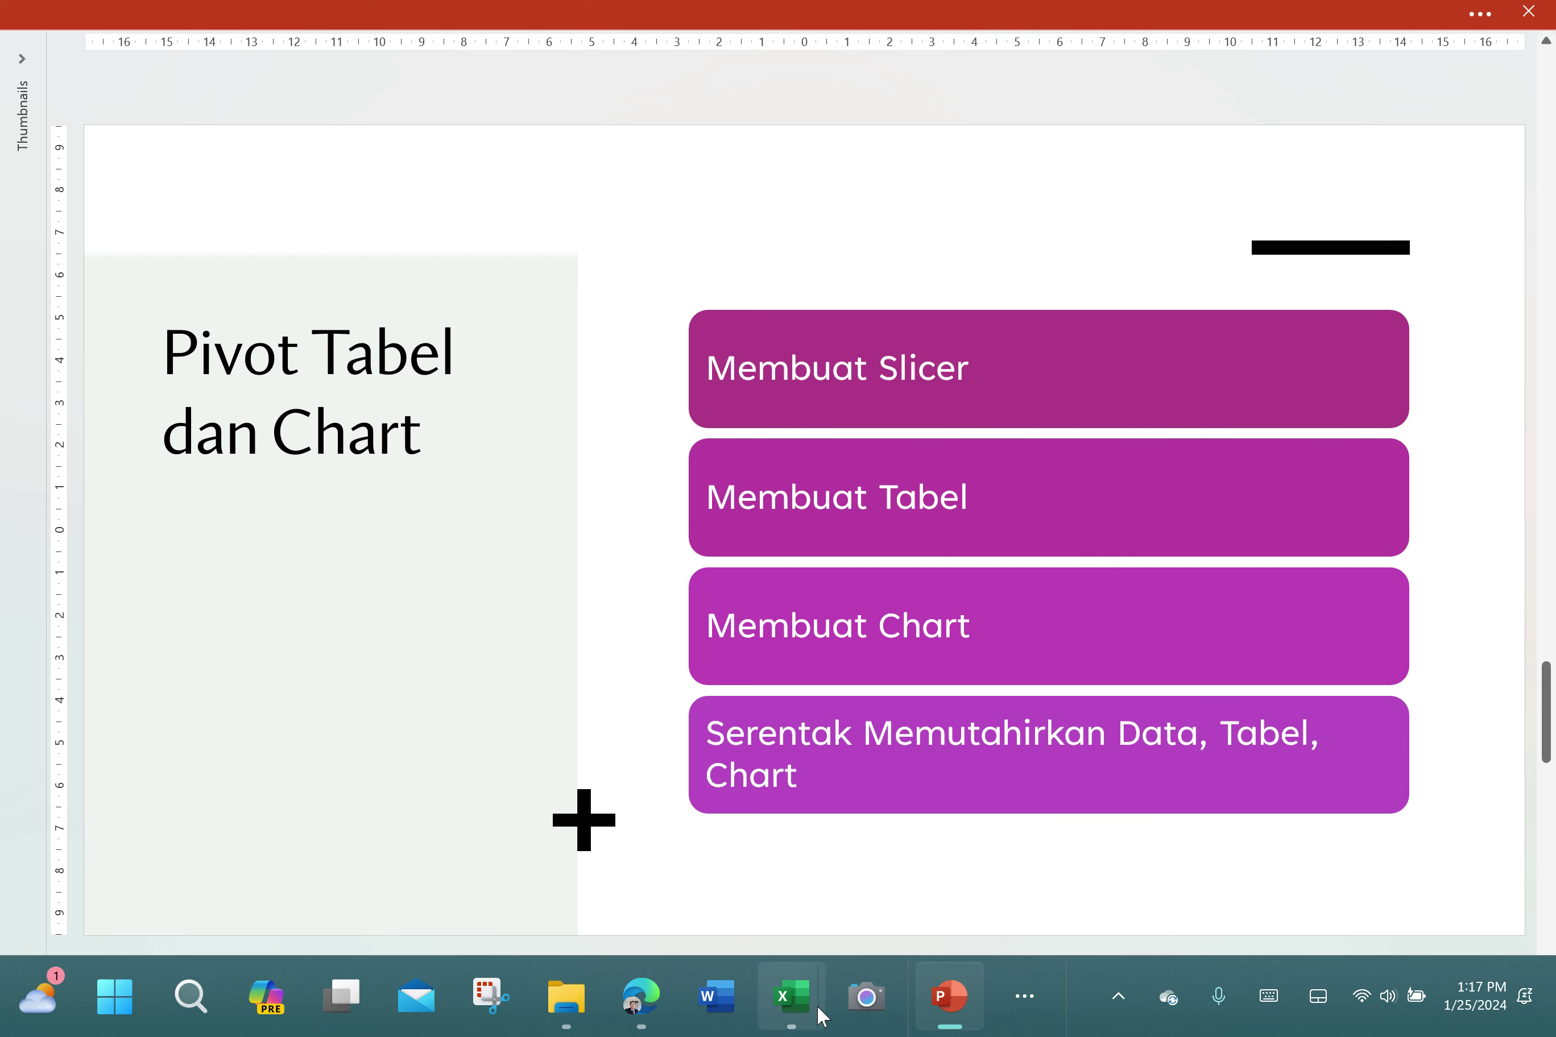
pyautogui.click(801, 996)
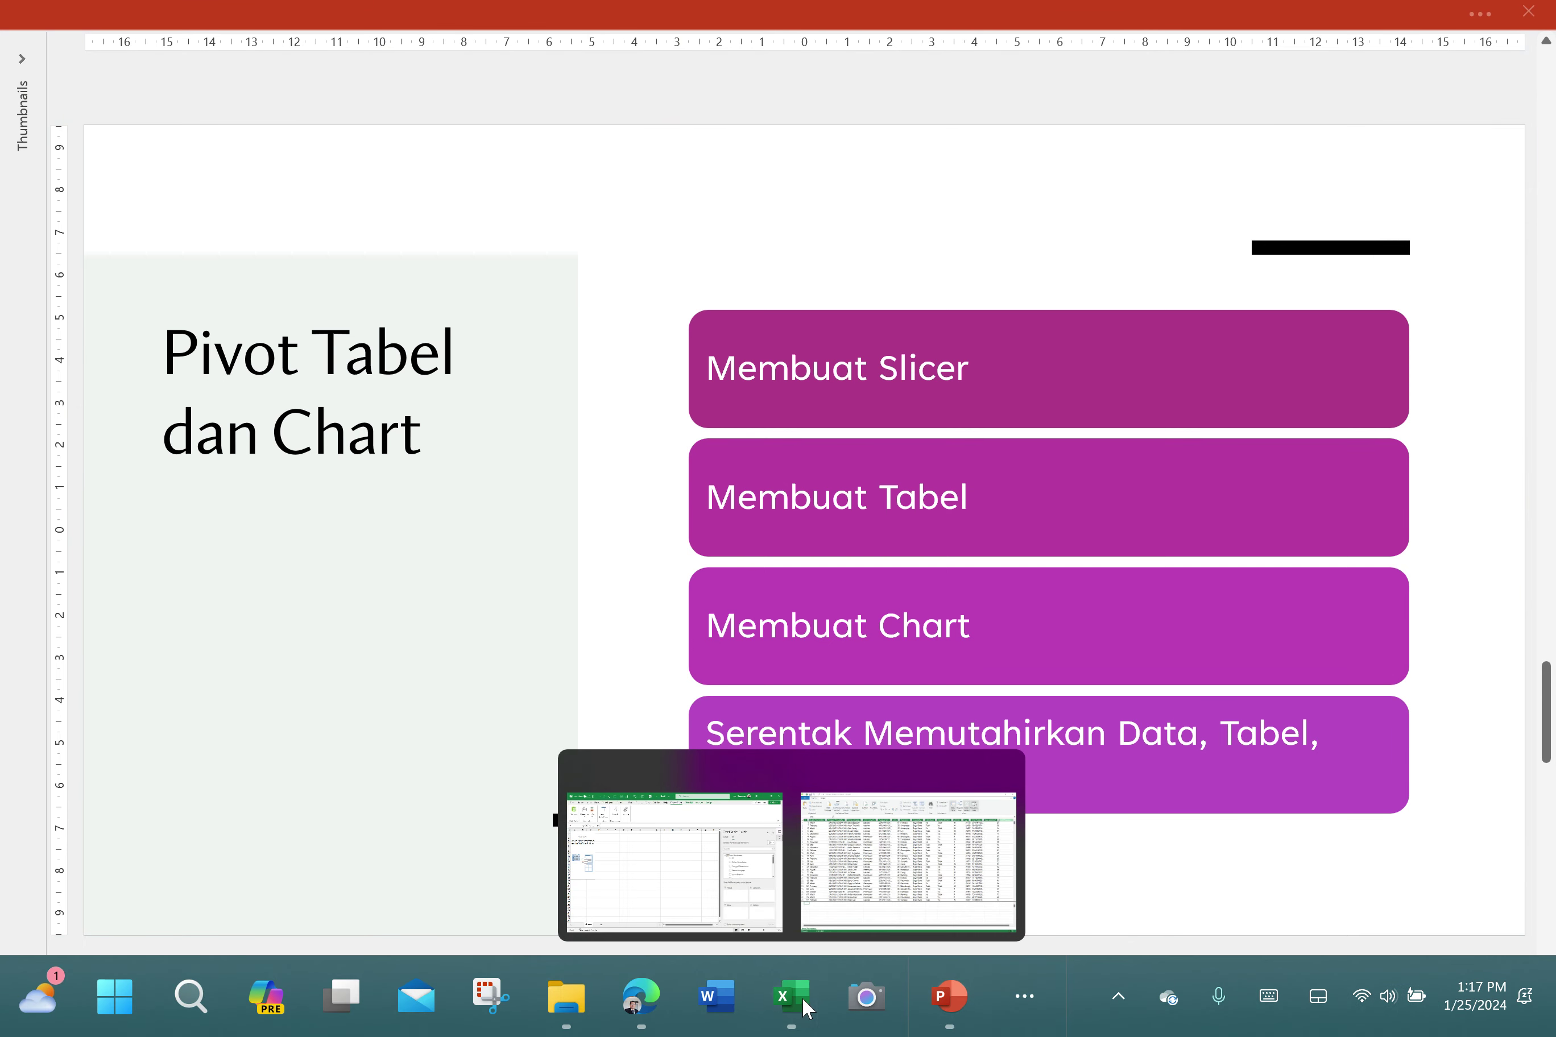
pyautogui.click(704, 898)
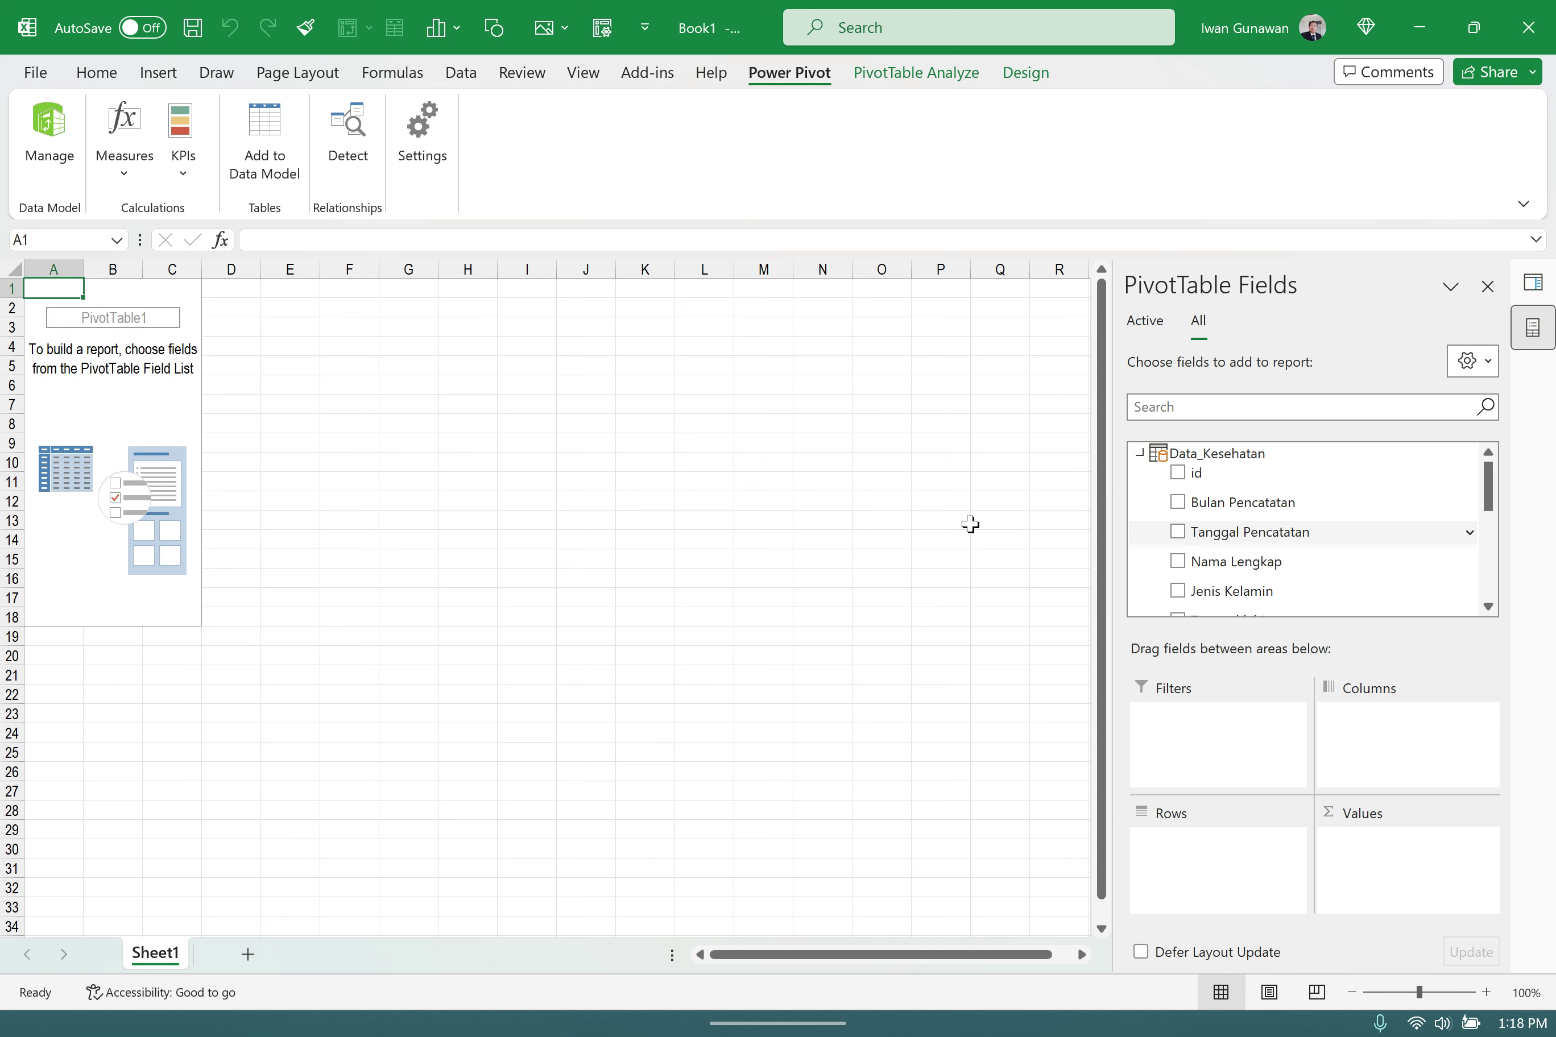
pyautogui.click(922, 79)
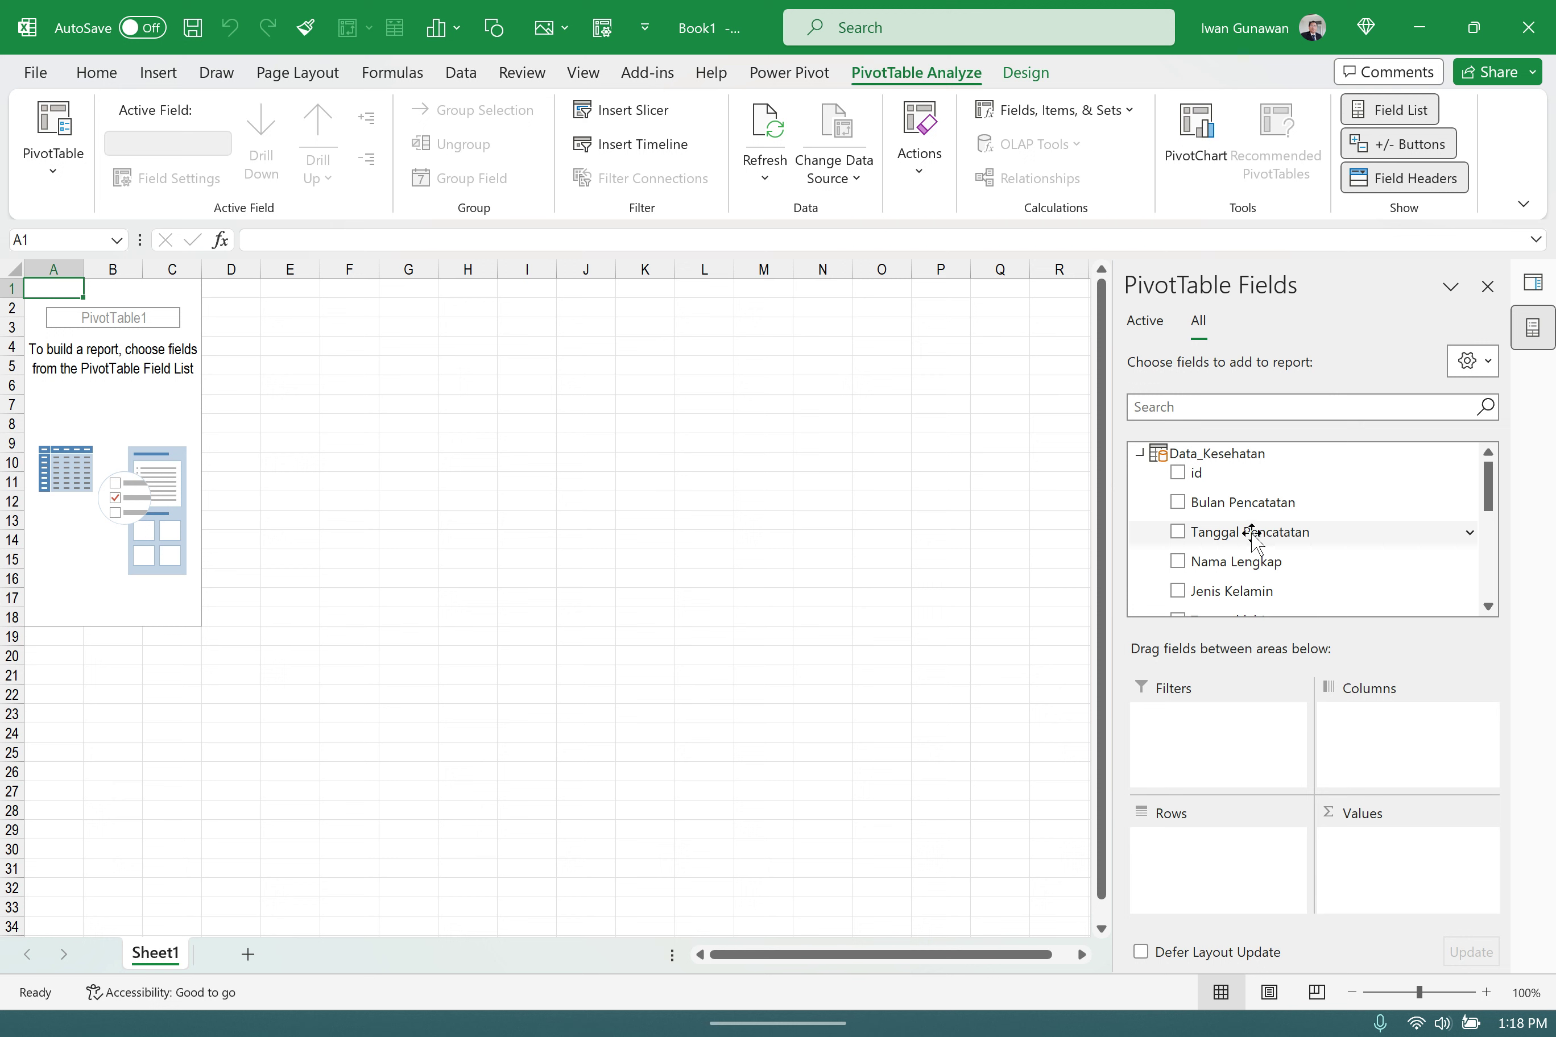
pyautogui.click(630, 150)
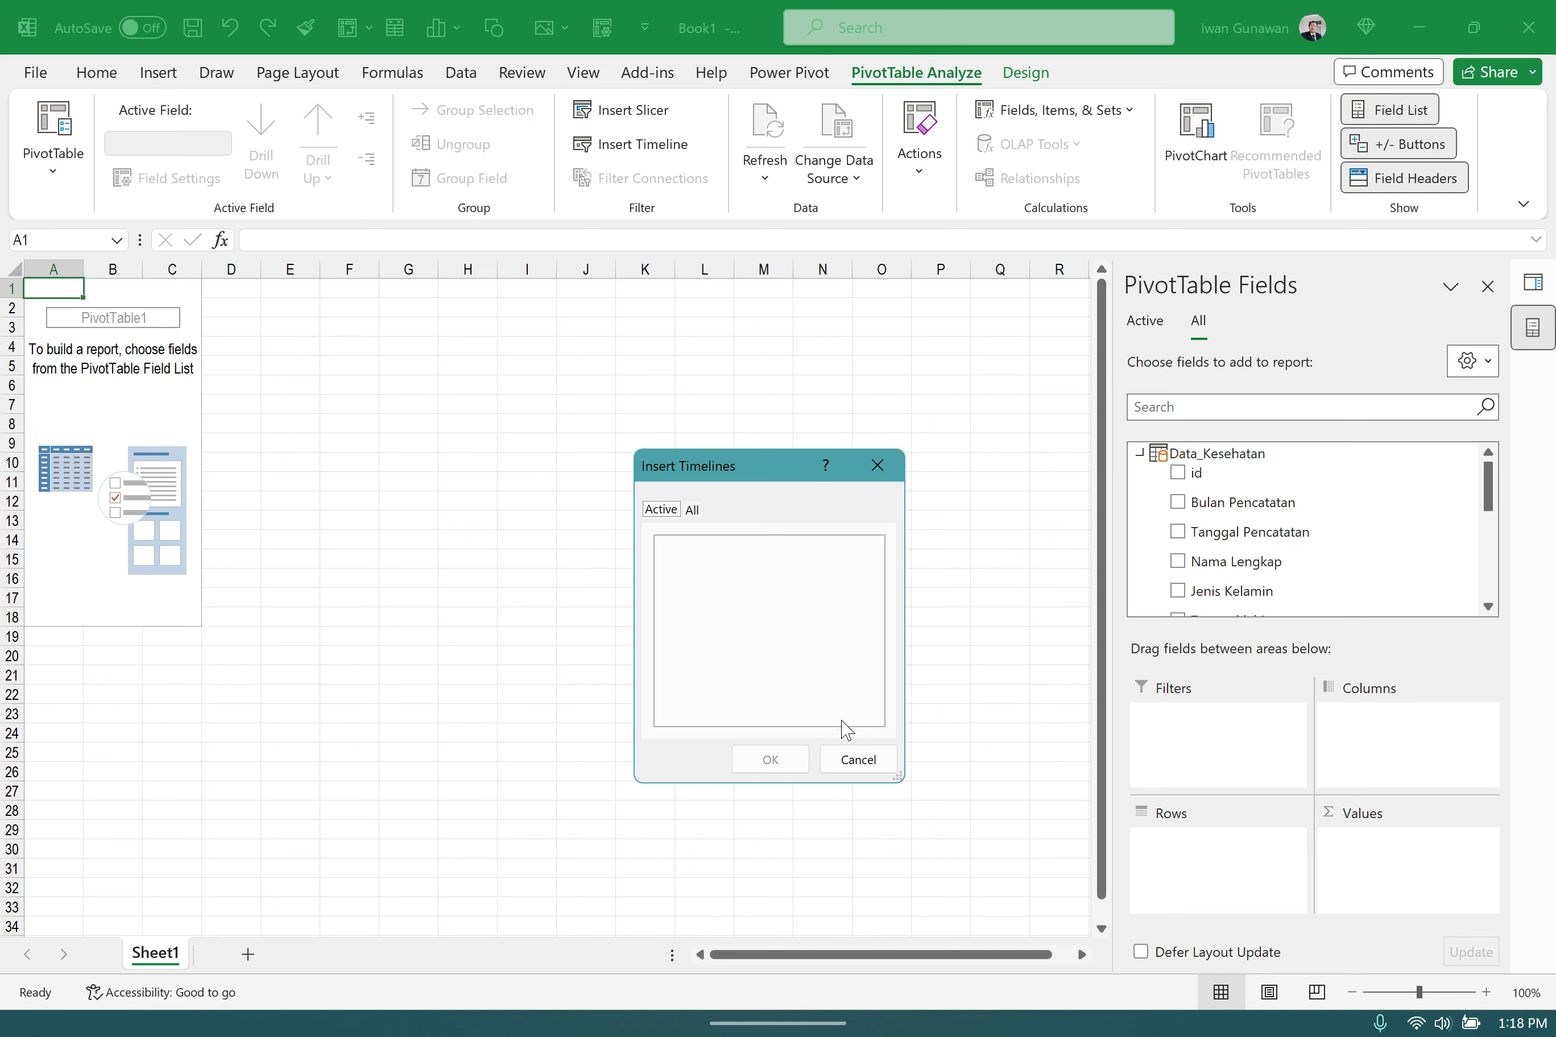
pyautogui.click(885, 760)
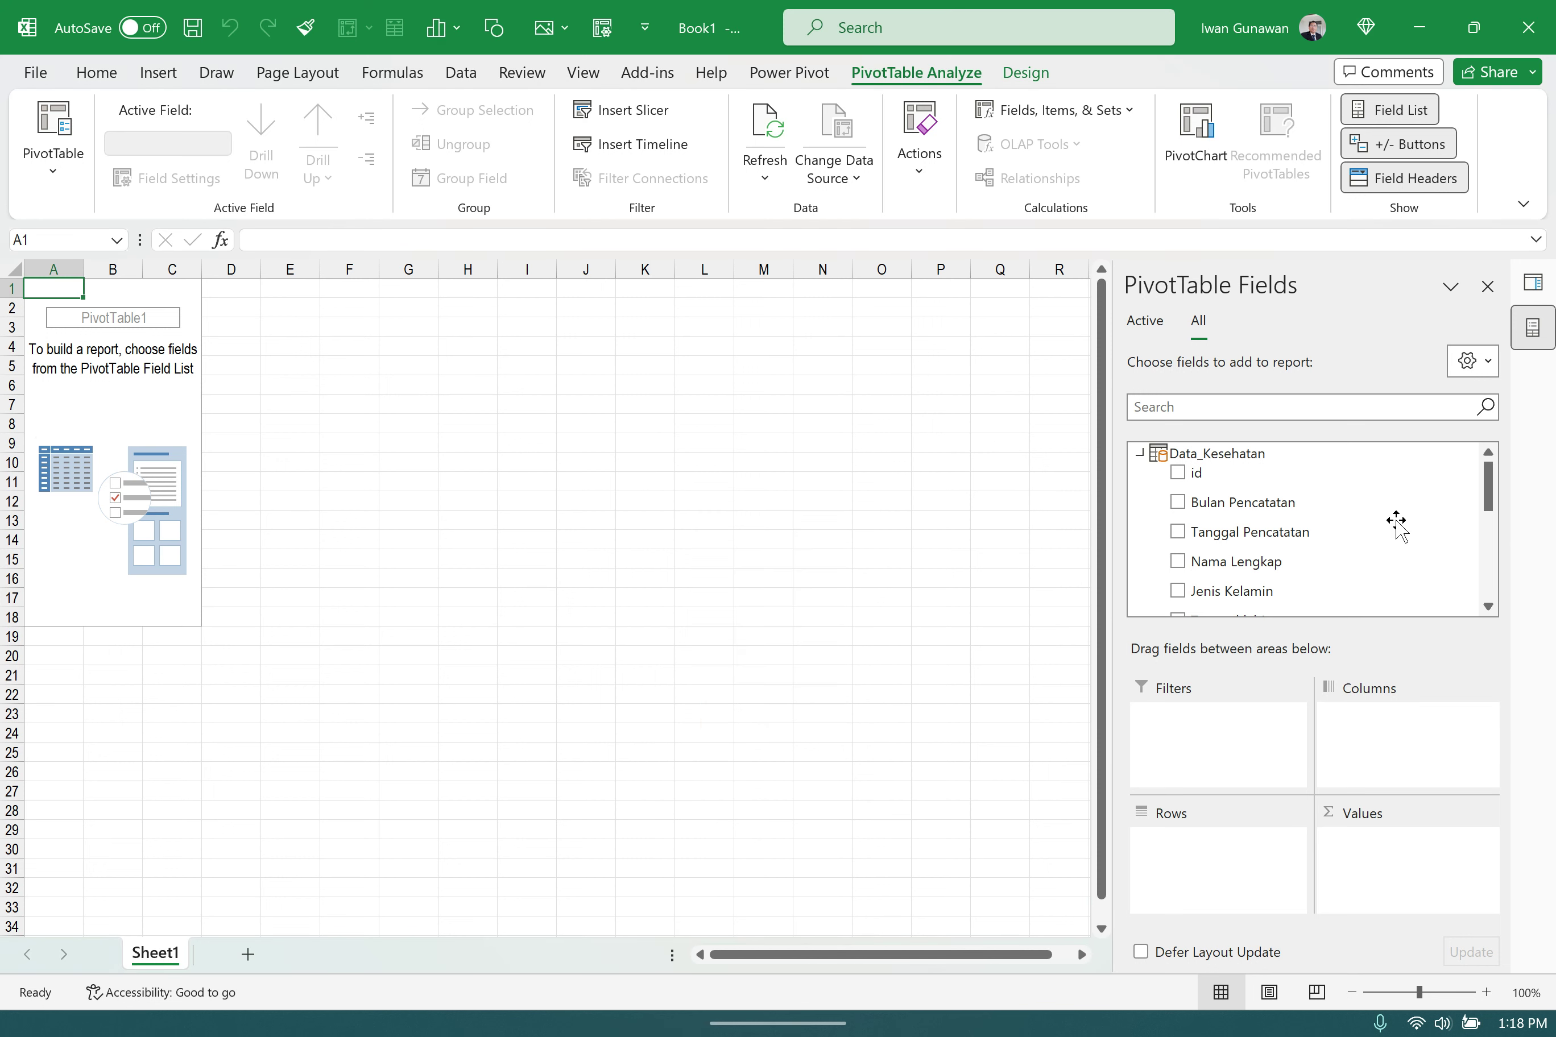
# - Add the Kecamatan field to the PivotTable's Rows area
pyautogui.scroll(-2, 1397, 522)
pyautogui.scroll(1, 1399, 522)
pyautogui.scroll(-1, 1401, 522)
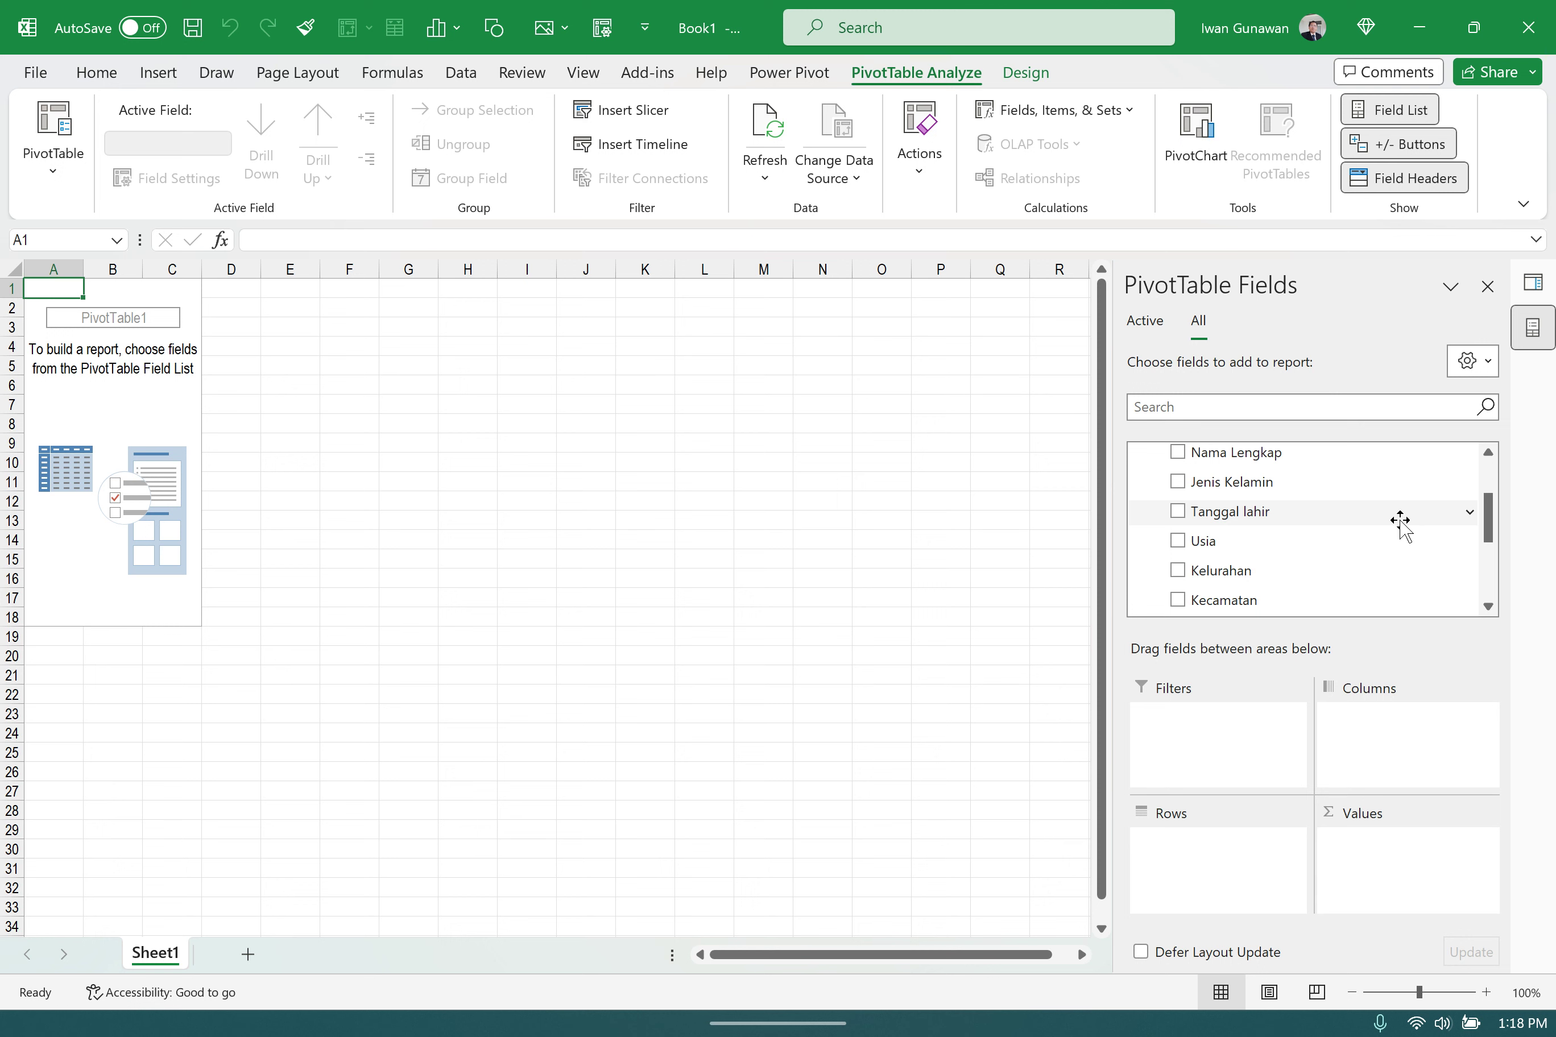
pyautogui.scroll(-2, 1400, 521)
pyautogui.moveTo(1216, 545); pyautogui.dragTo(1193, 856)
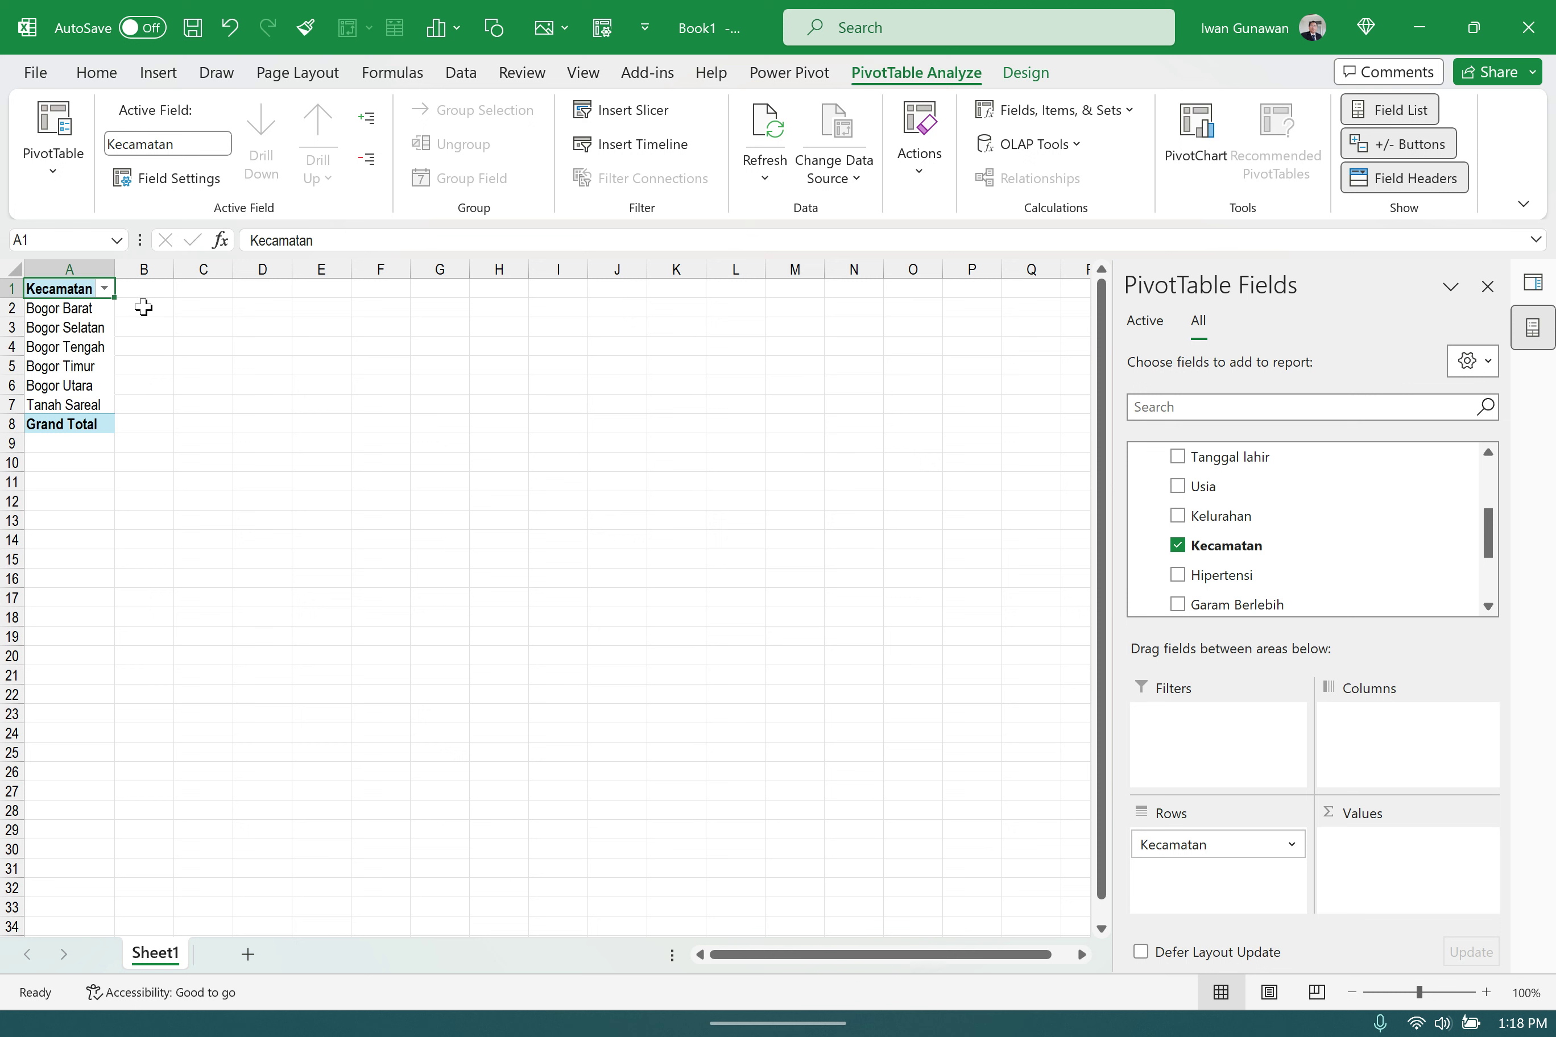
# - Add the id field to the PivotTable's values and summarize it by Count
pyautogui.scroll(2, 1335, 536)
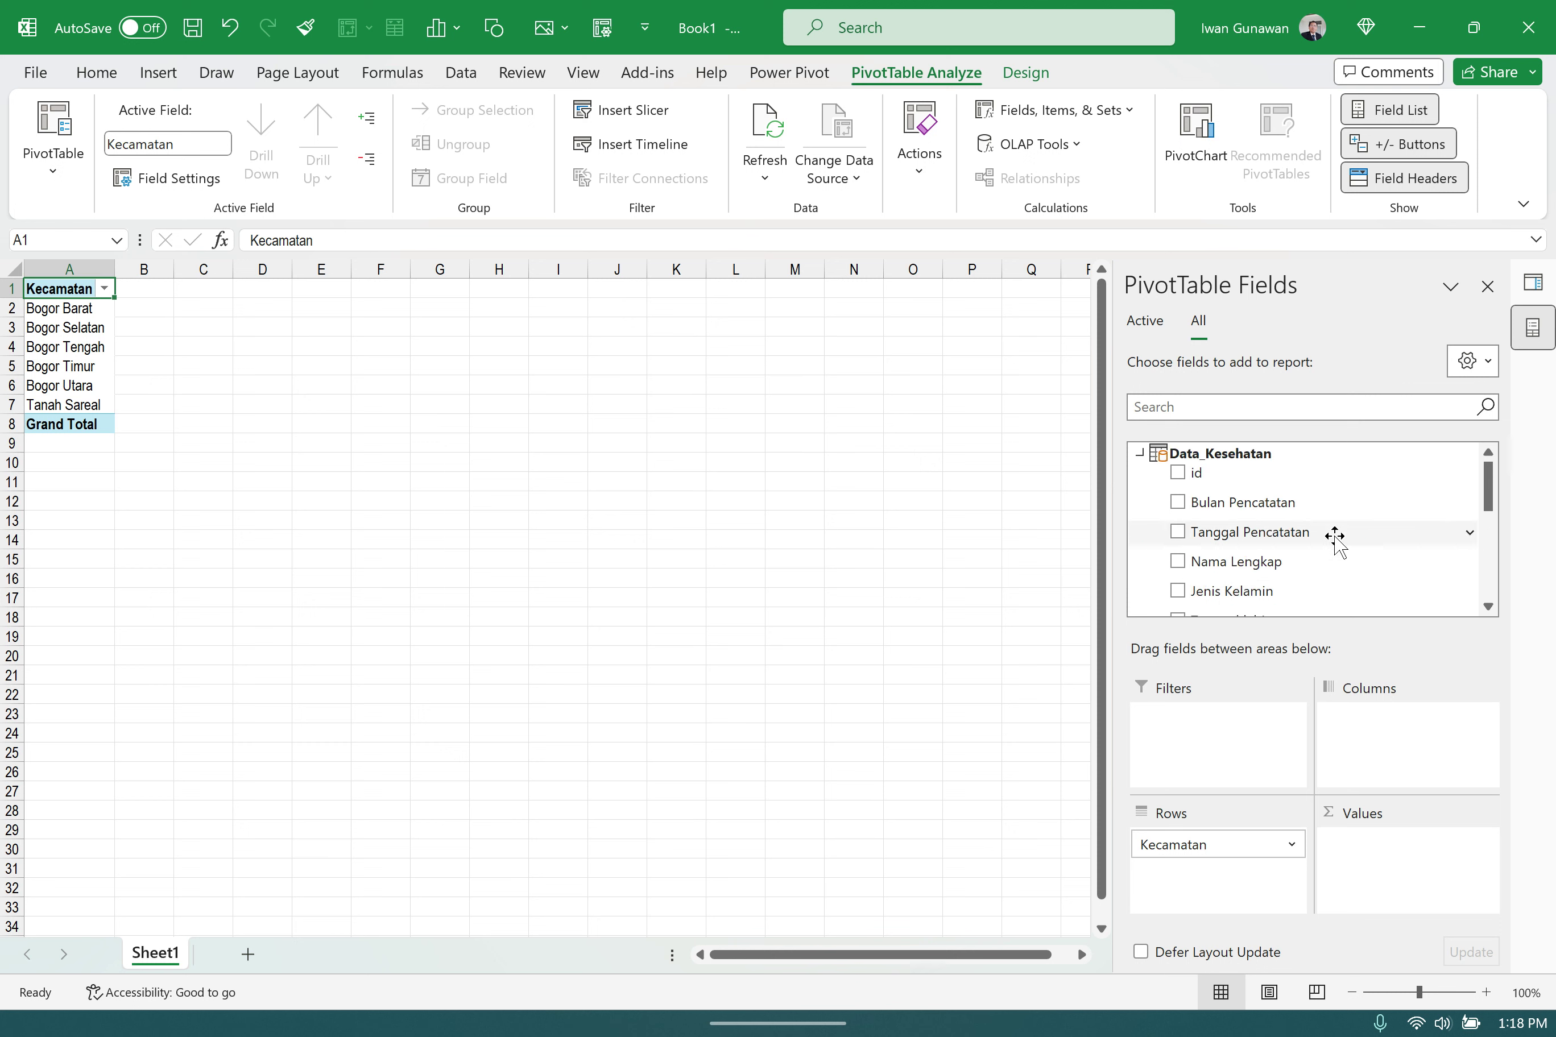
pyautogui.moveTo(1199, 476); pyautogui.dragTo(1432, 863)
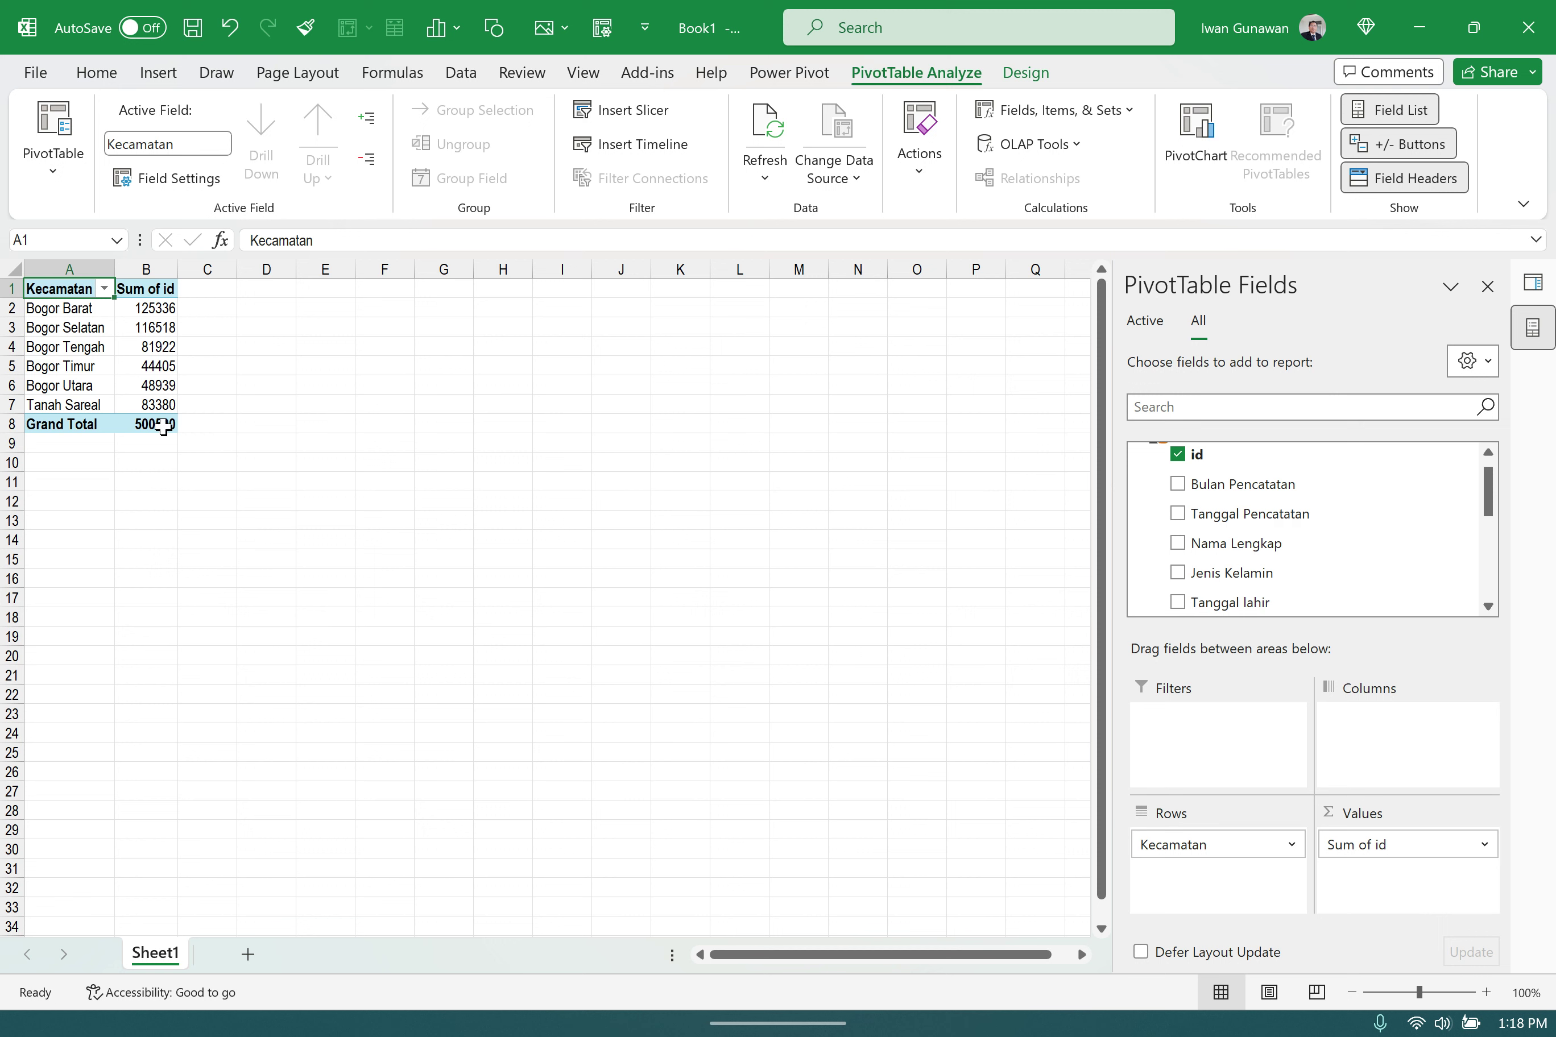
pyautogui.moveTo(145, 304)
pyautogui.click(1484, 846)
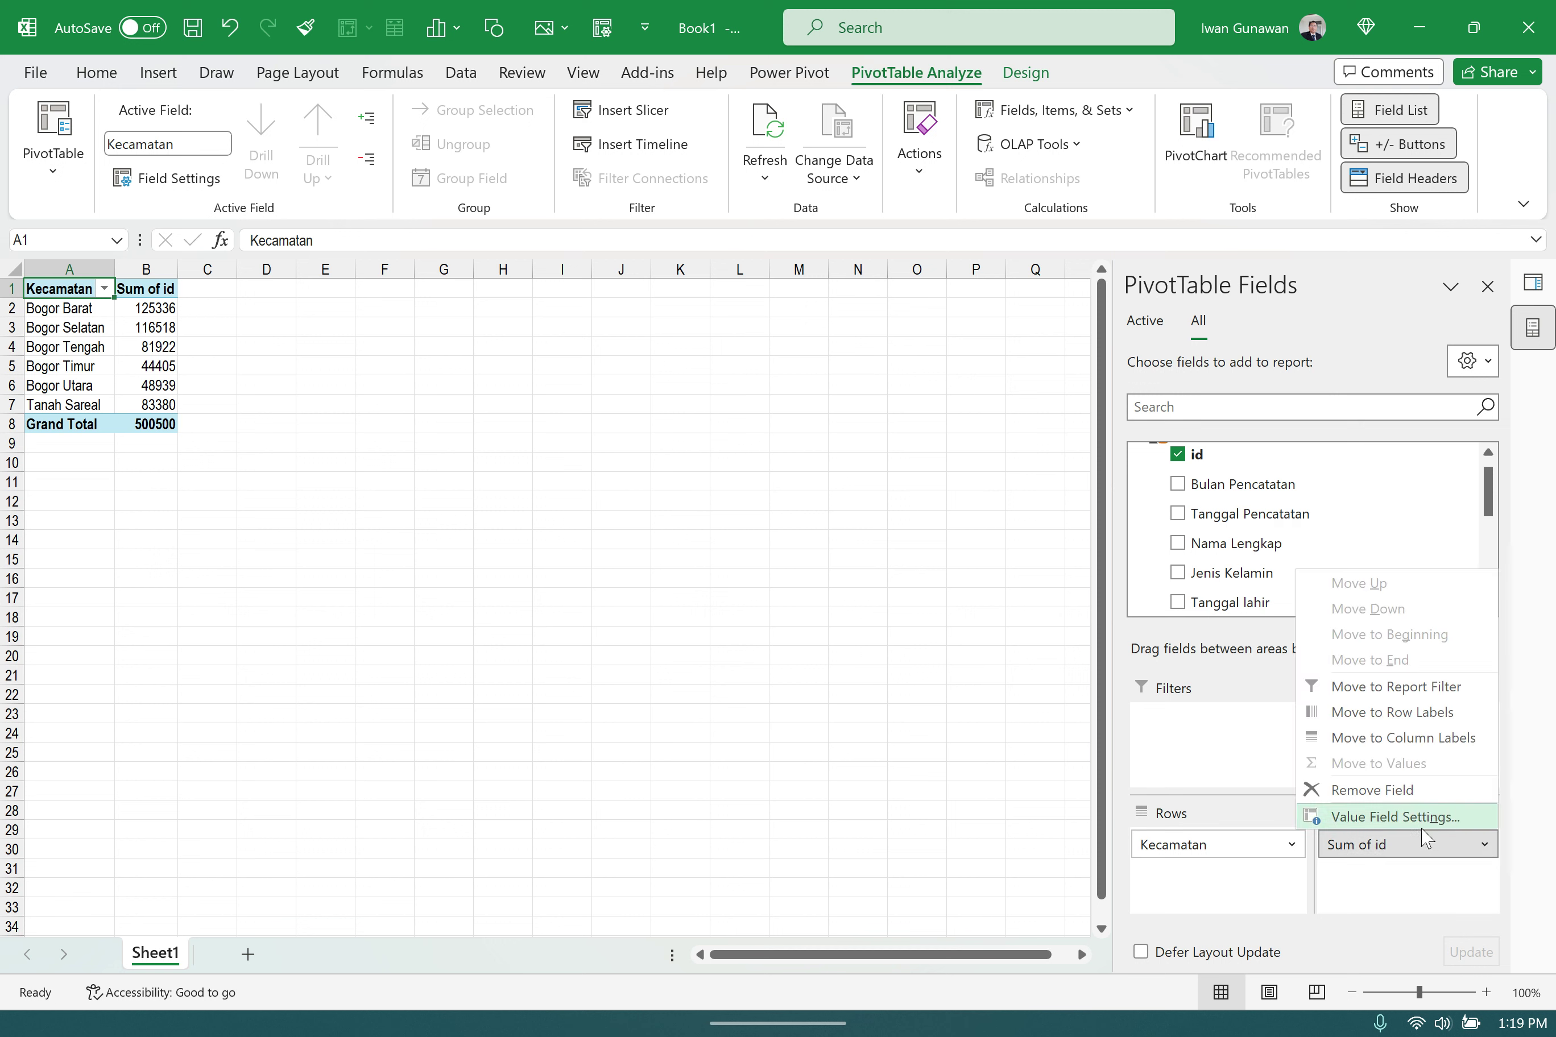
pyautogui.click(1417, 824)
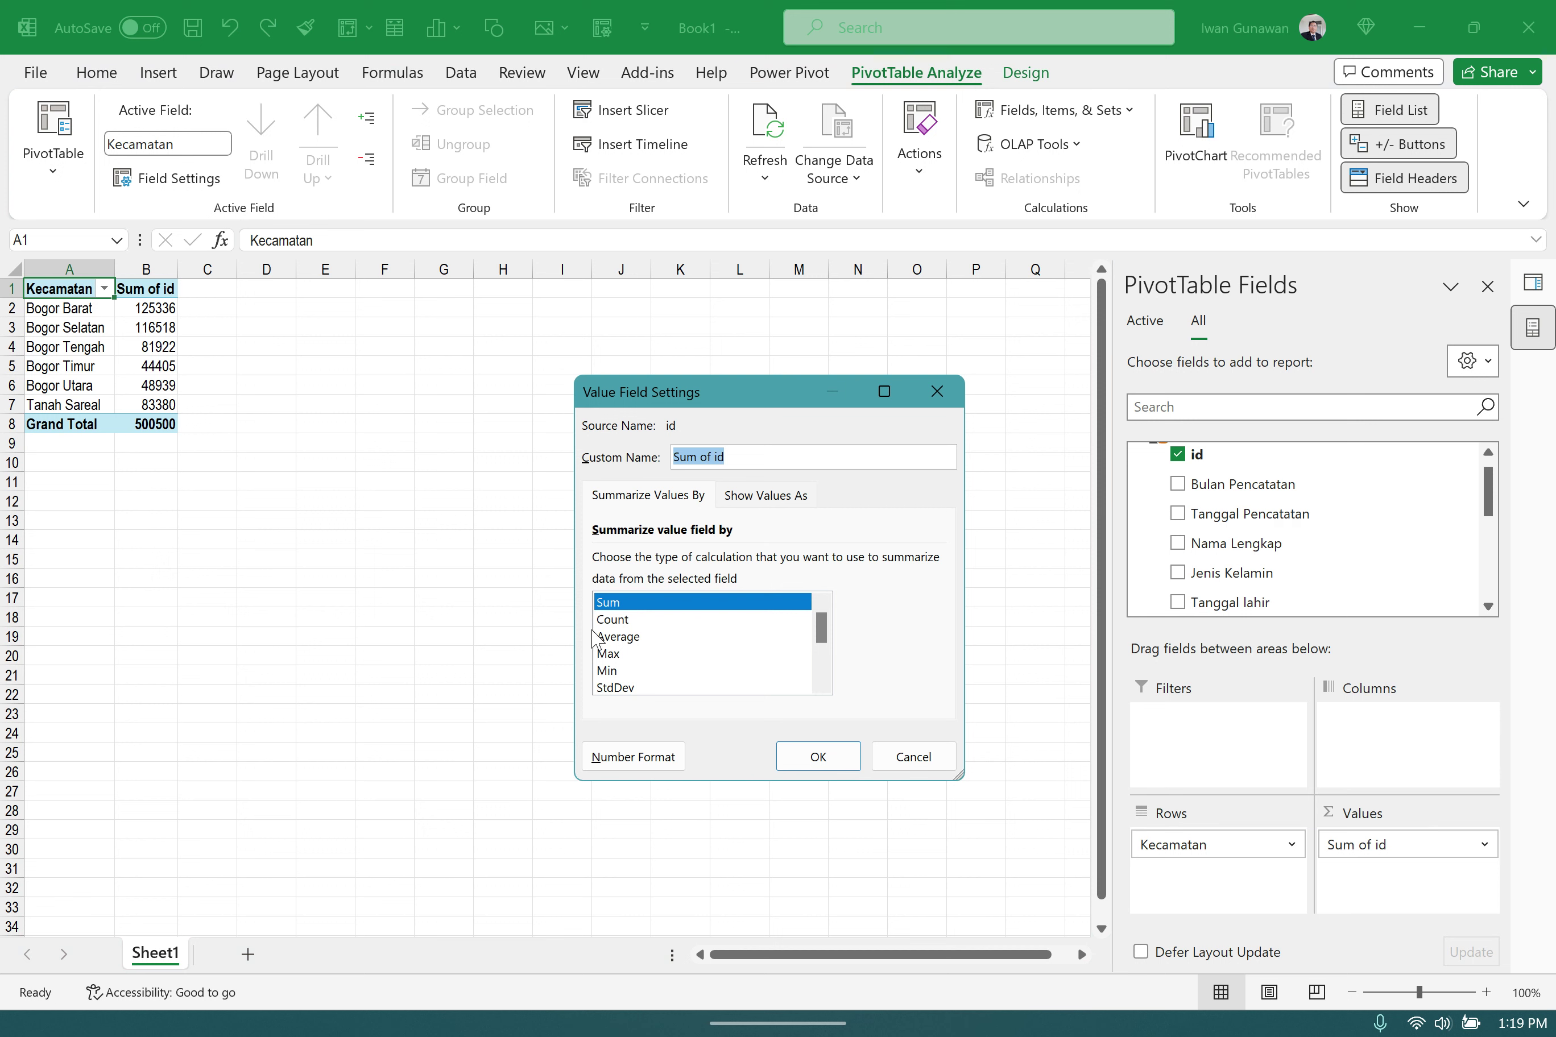
pyautogui.click(630, 621)
pyautogui.click(809, 760)
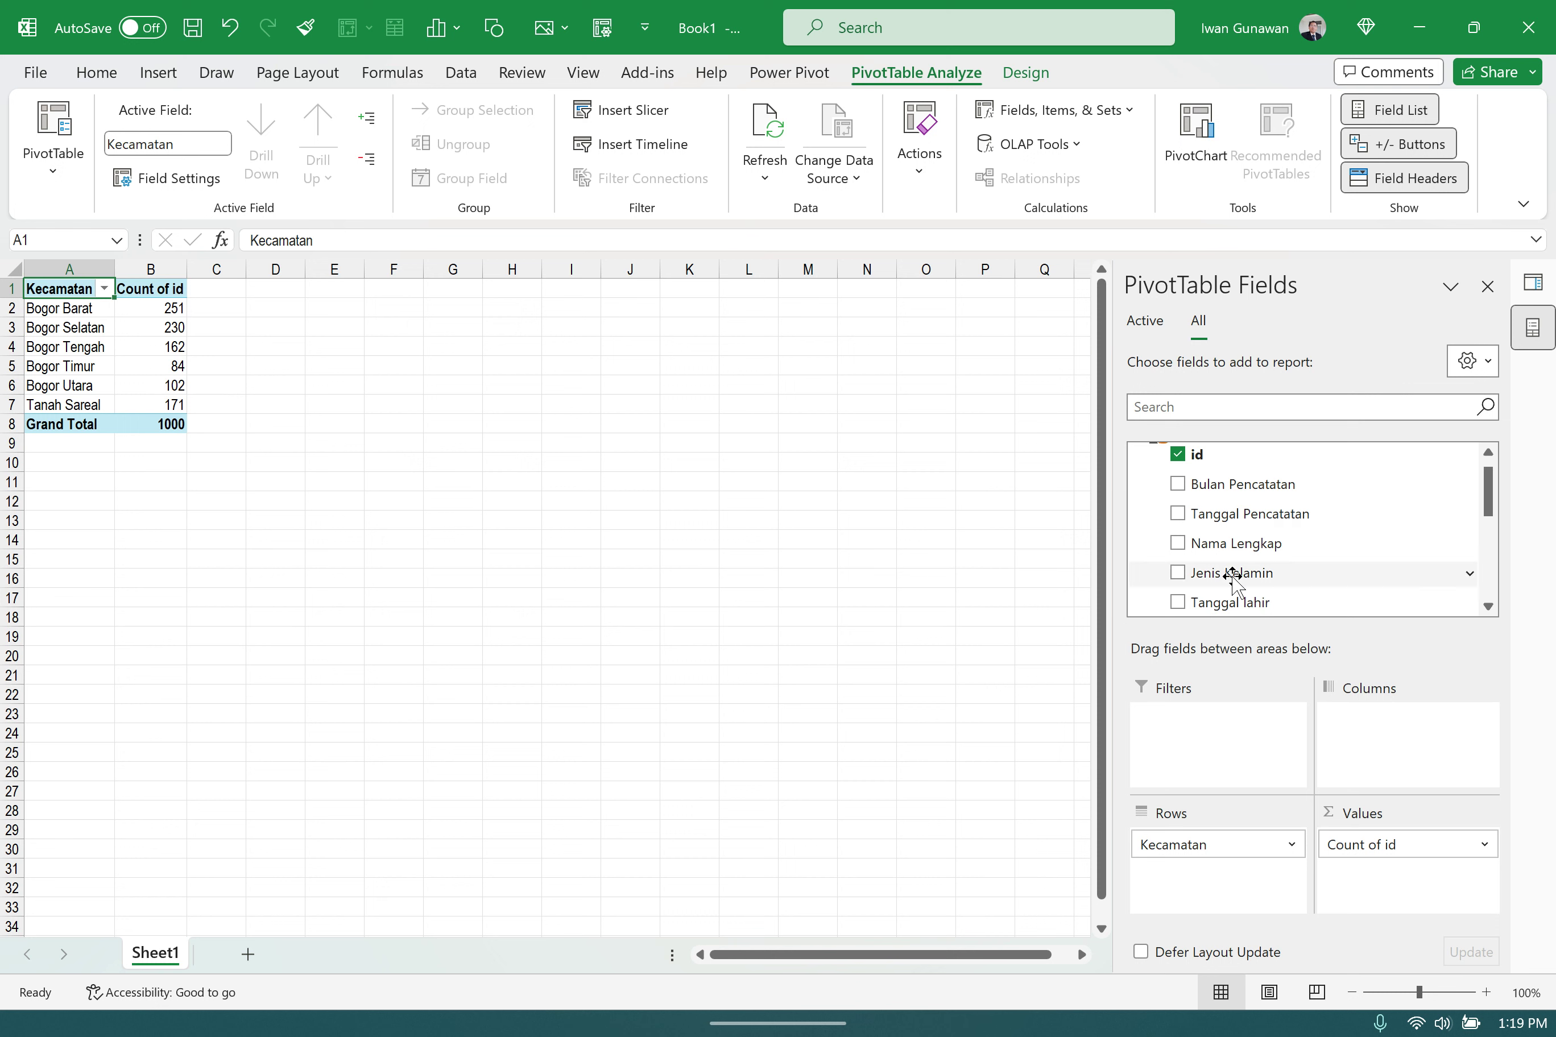
# - Add Jenis Kelamin to the PivotTable's columns and check the counts for each gender
pyautogui.moveTo(1234, 576); pyautogui.dragTo(1412, 729)
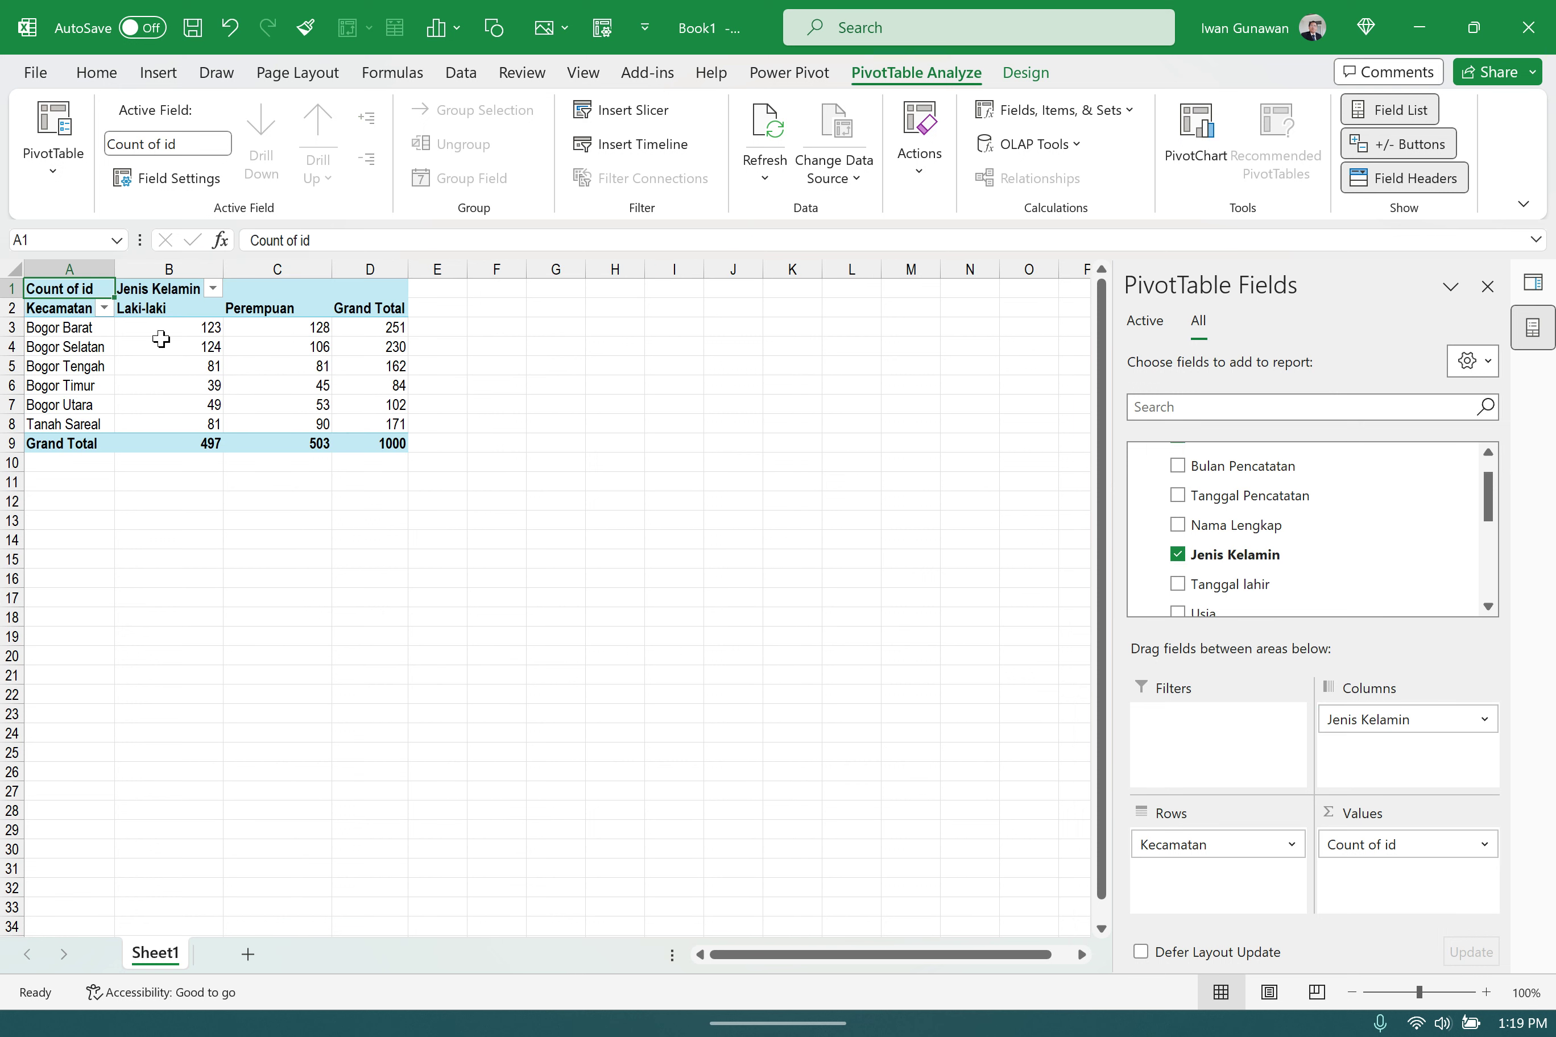
pyautogui.moveTo(173, 416)
pyautogui.click(262, 314)
pyautogui.click(231, 367)
pyautogui.moveTo(270, 385)
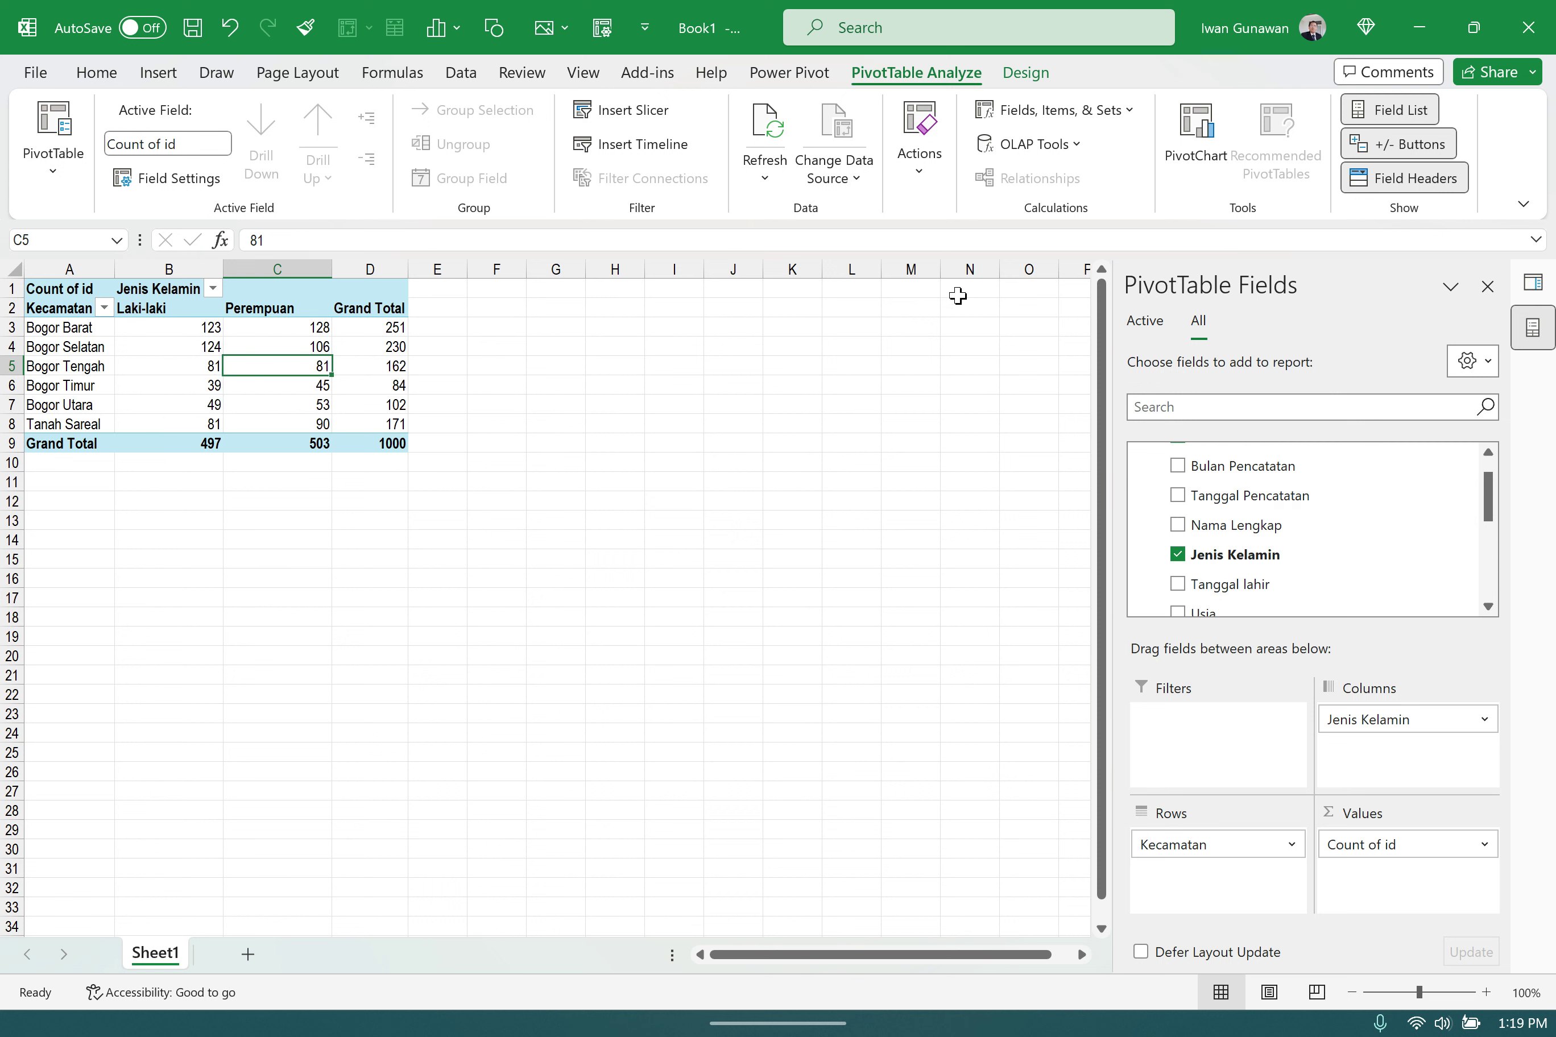
# - Insert timelines for Tanggal lahir and Tanggal Pencatatan and place them side by side next to the PivotTable
pyautogui.click(606, 145)
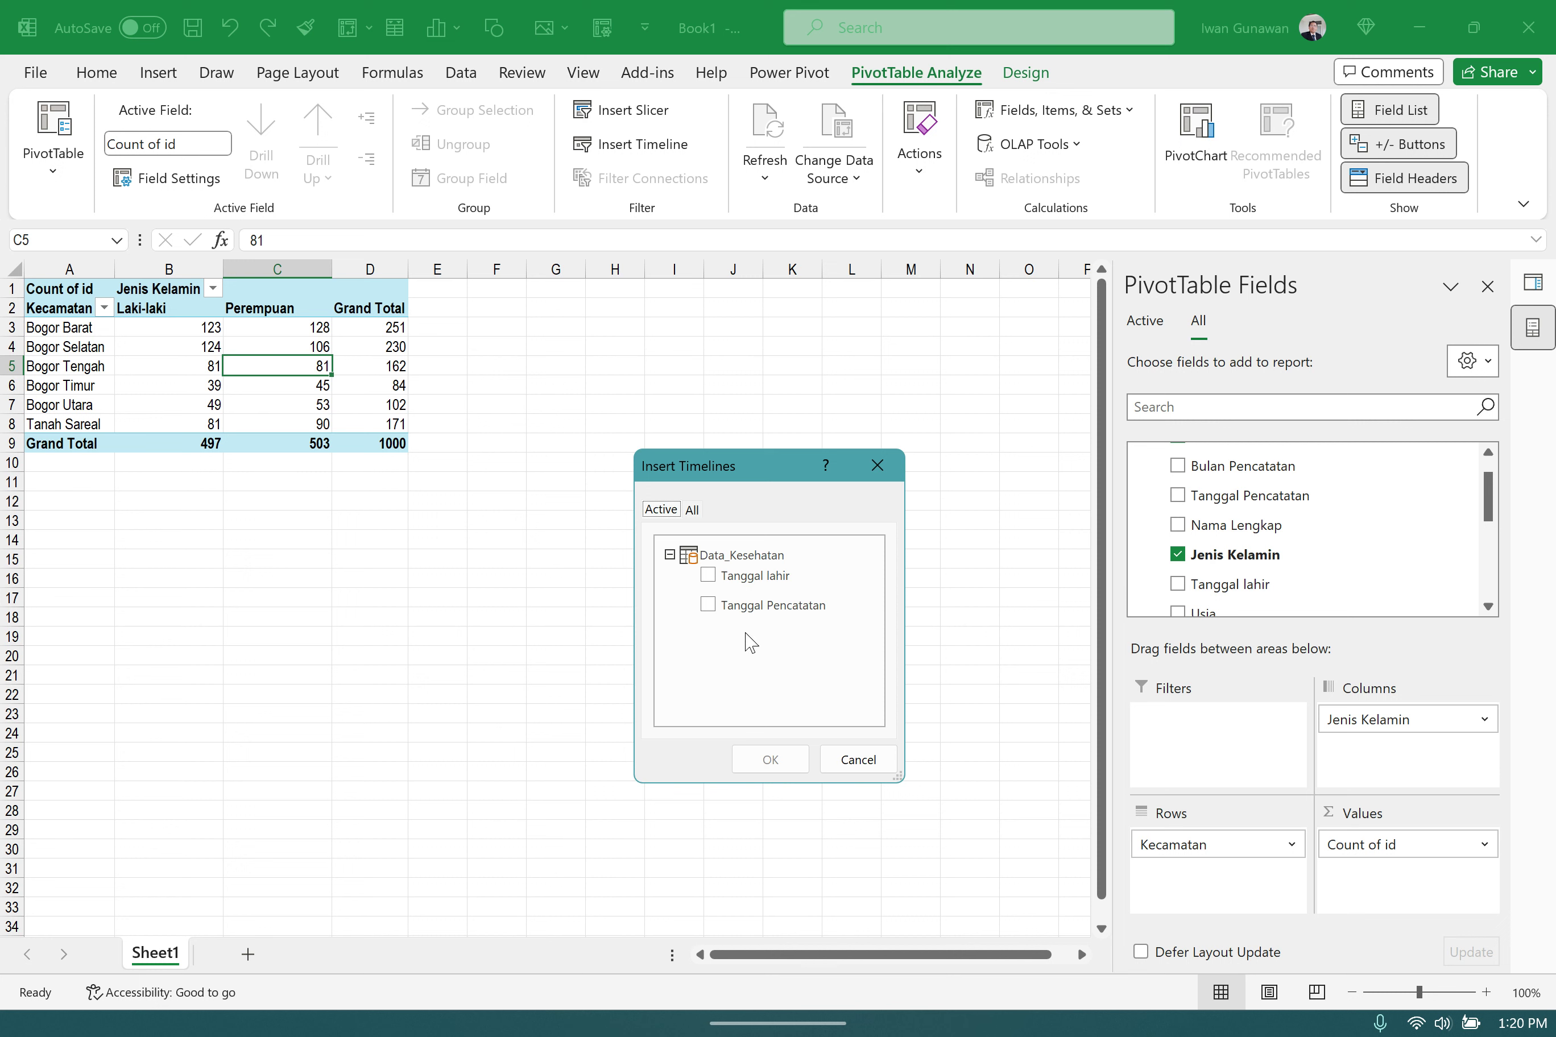
pyautogui.click(708, 575)
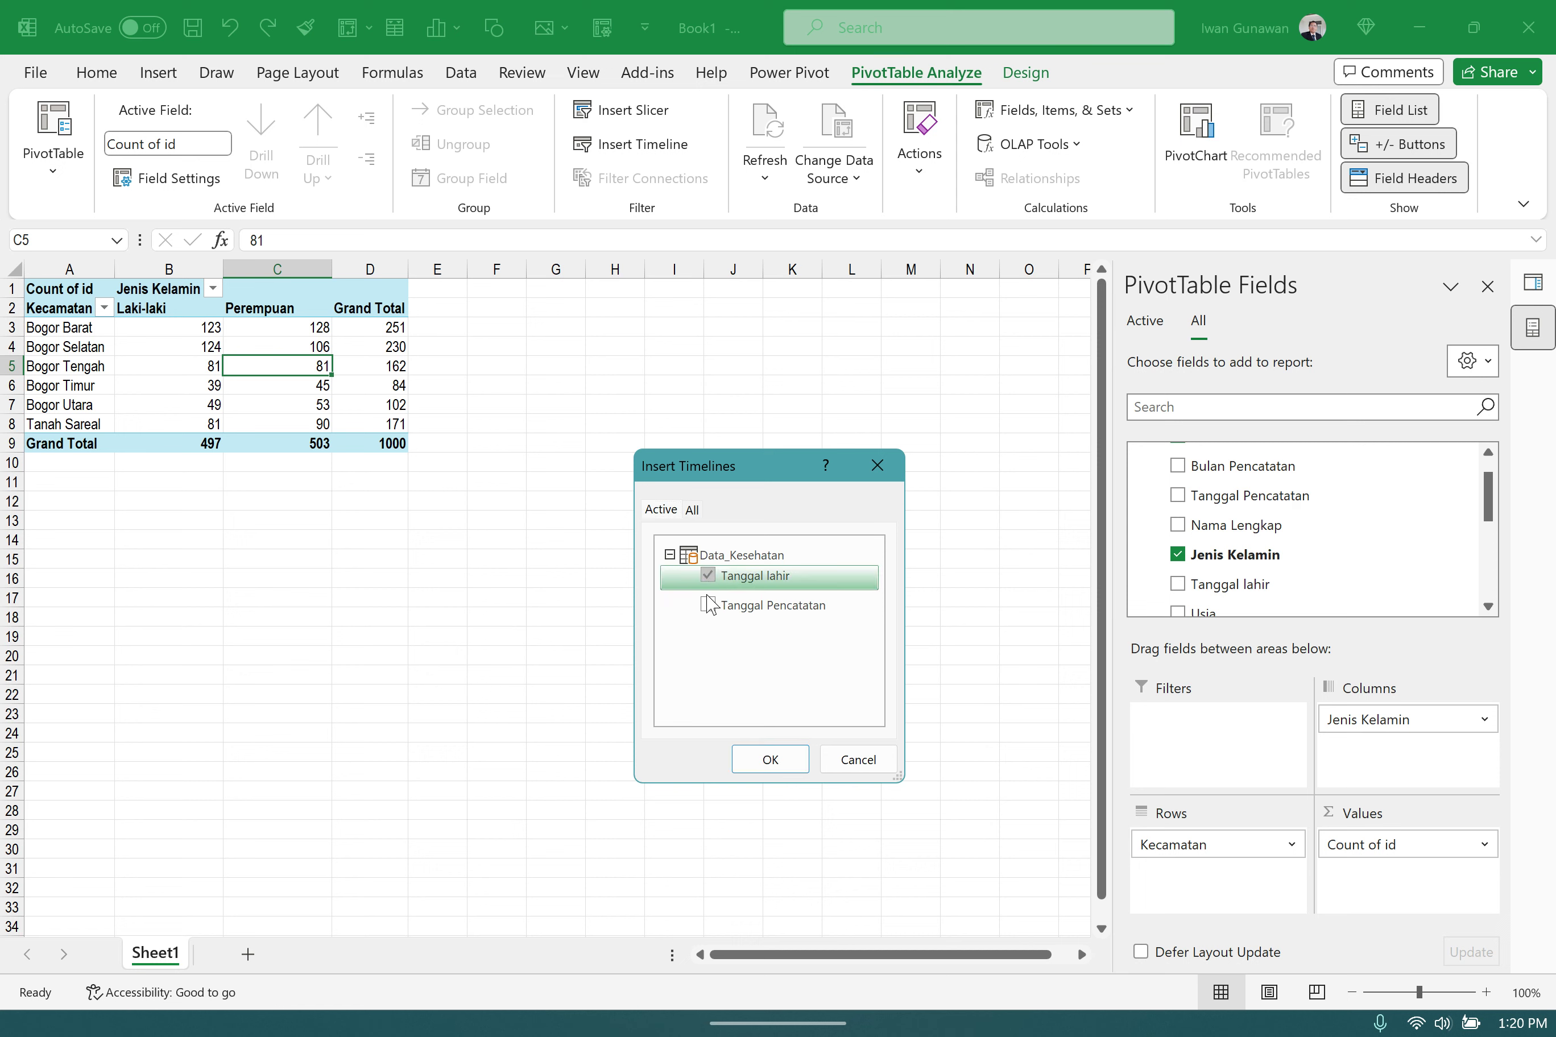
pyautogui.click(770, 759)
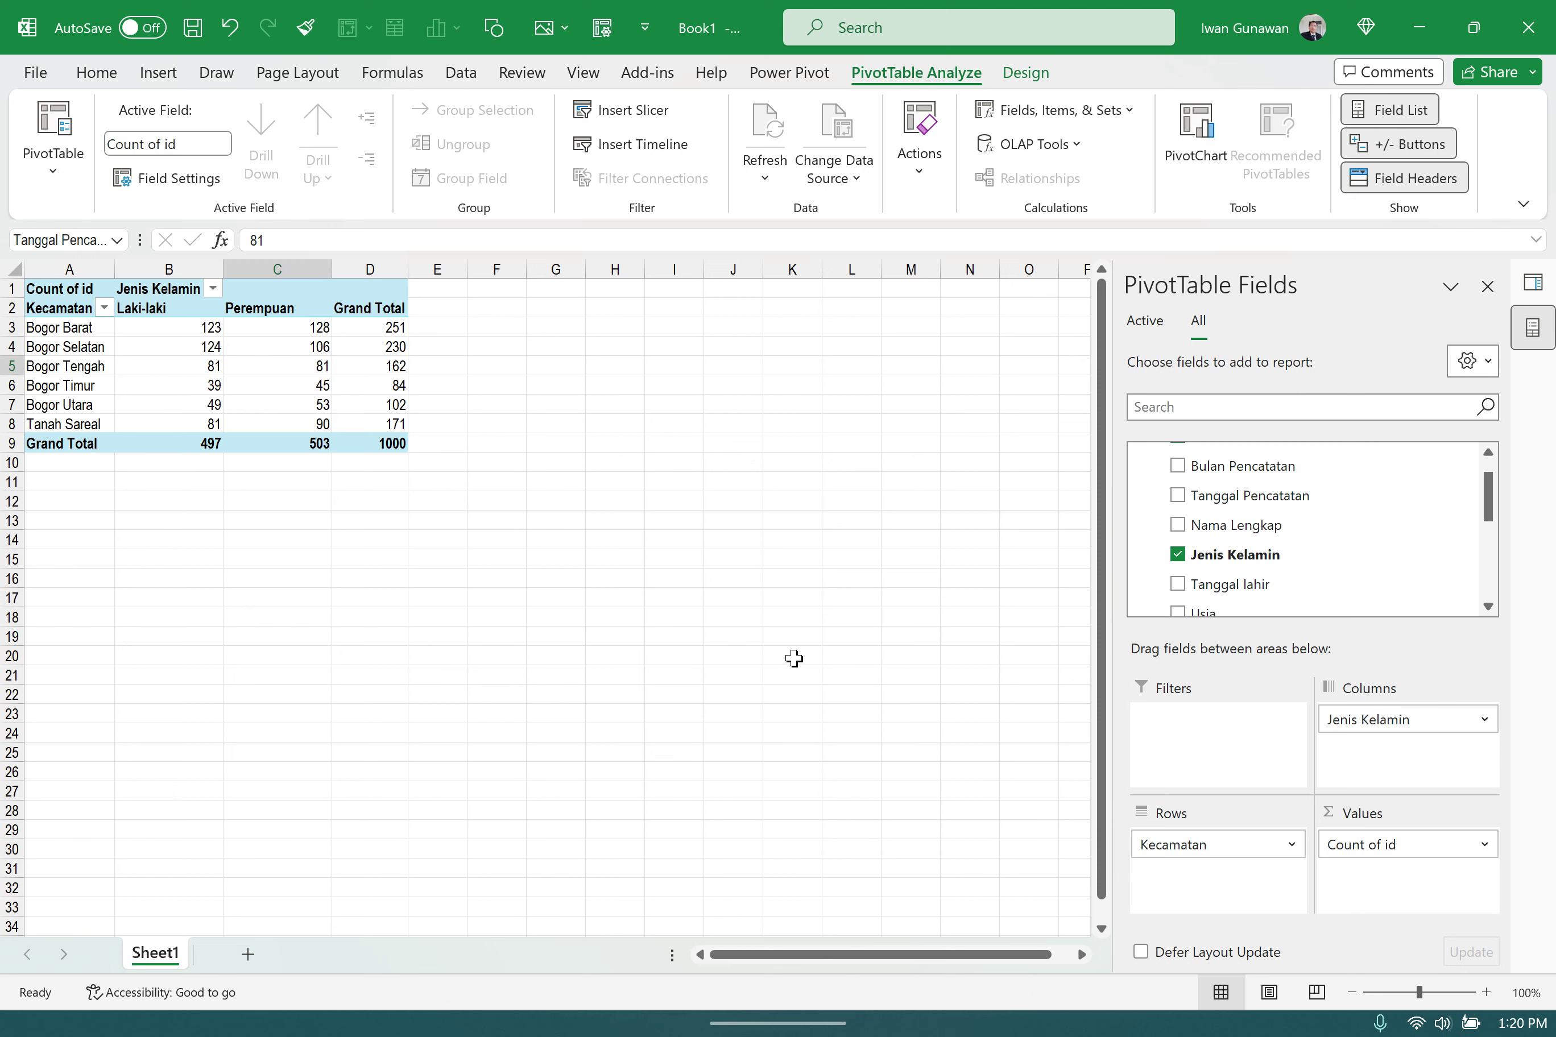
pyautogui.moveTo(556, 587); pyautogui.dragTo(633, 307)
pyautogui.moveTo(556, 520); pyautogui.dragTo(907, 298)
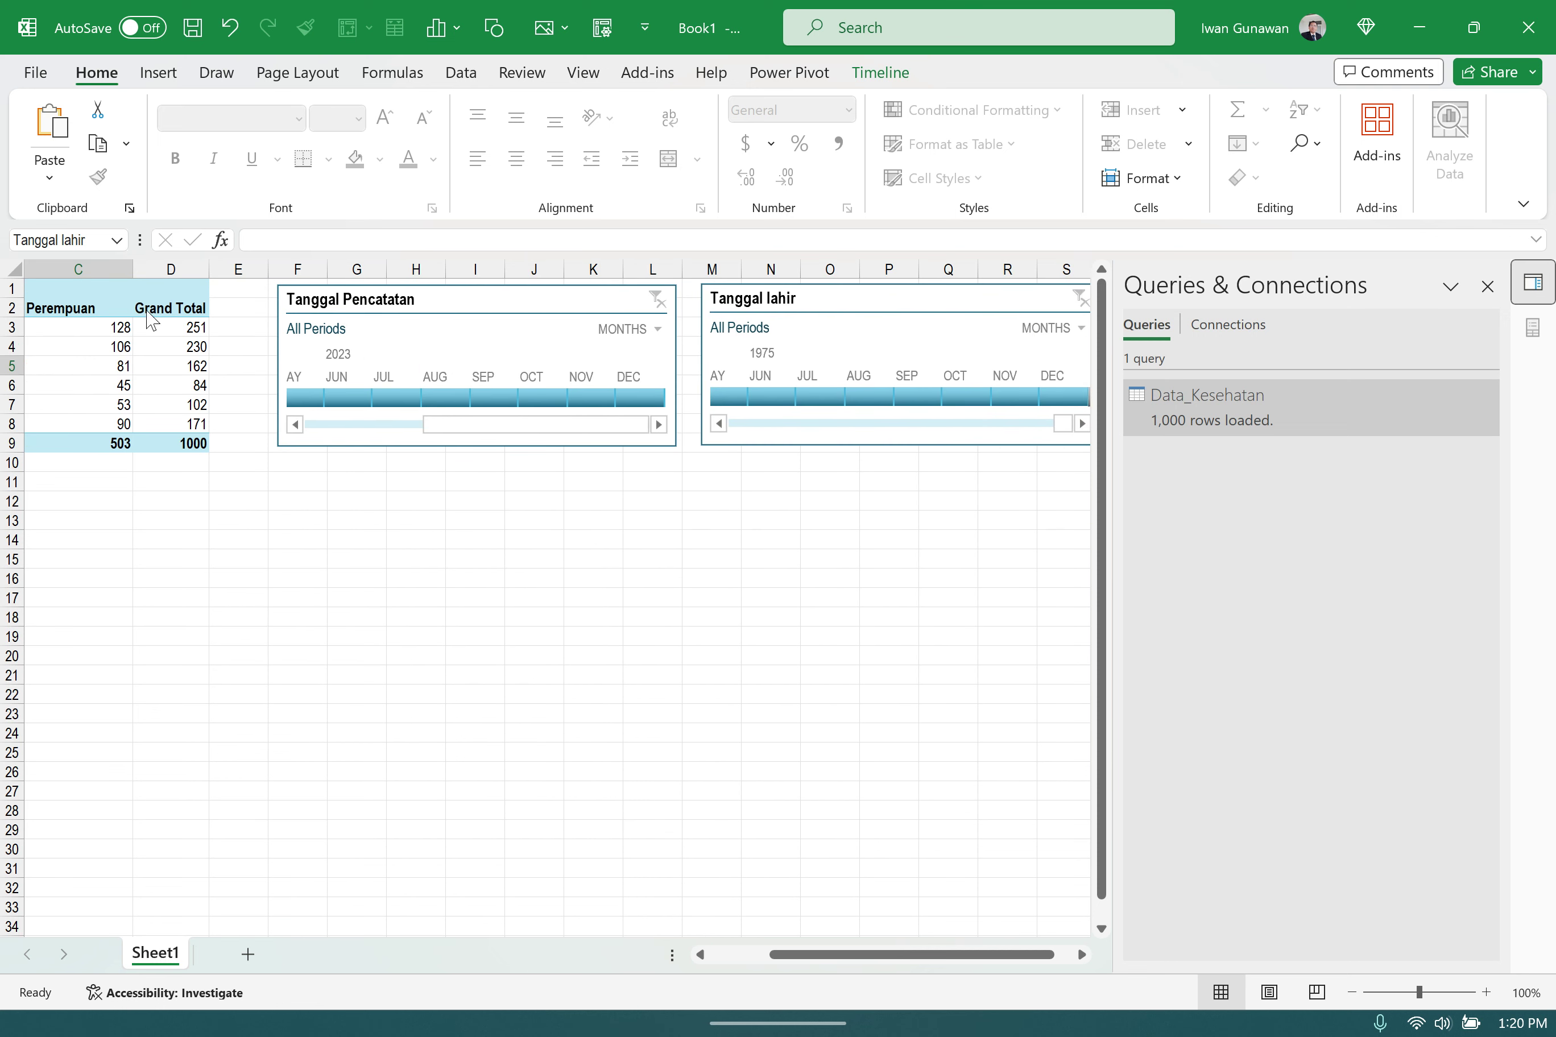
# - Move the whole PivotTable down so that it starts at cell A12
pyautogui.click(720, 954)
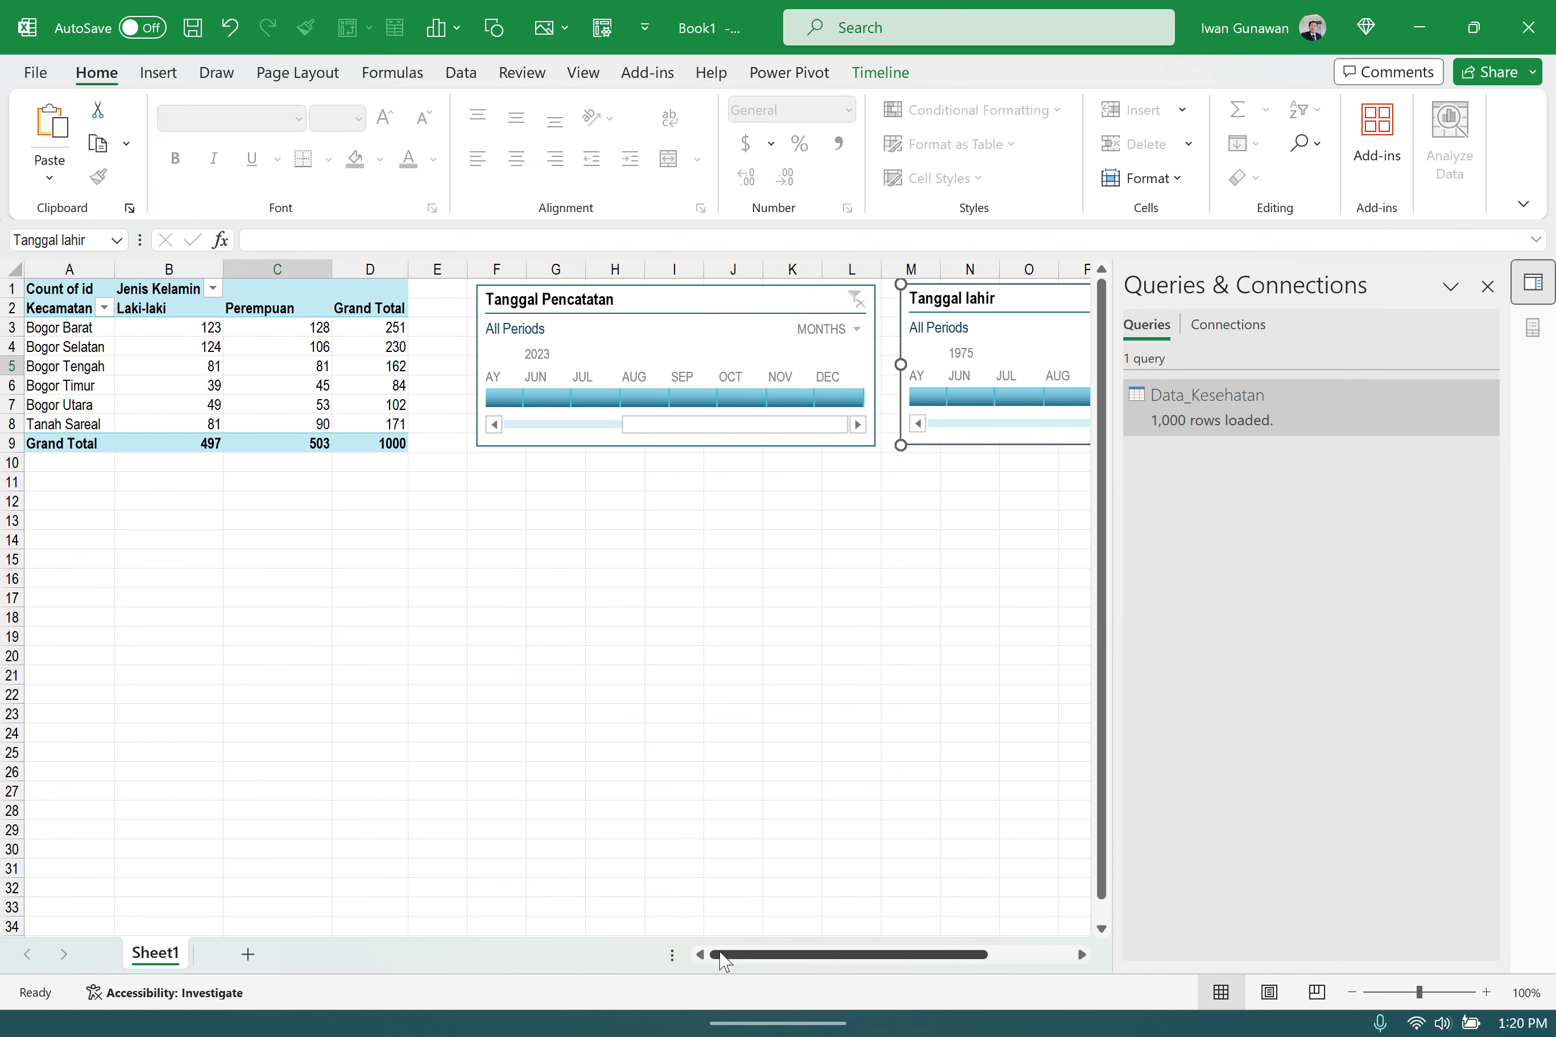
pyautogui.click(55, 290)
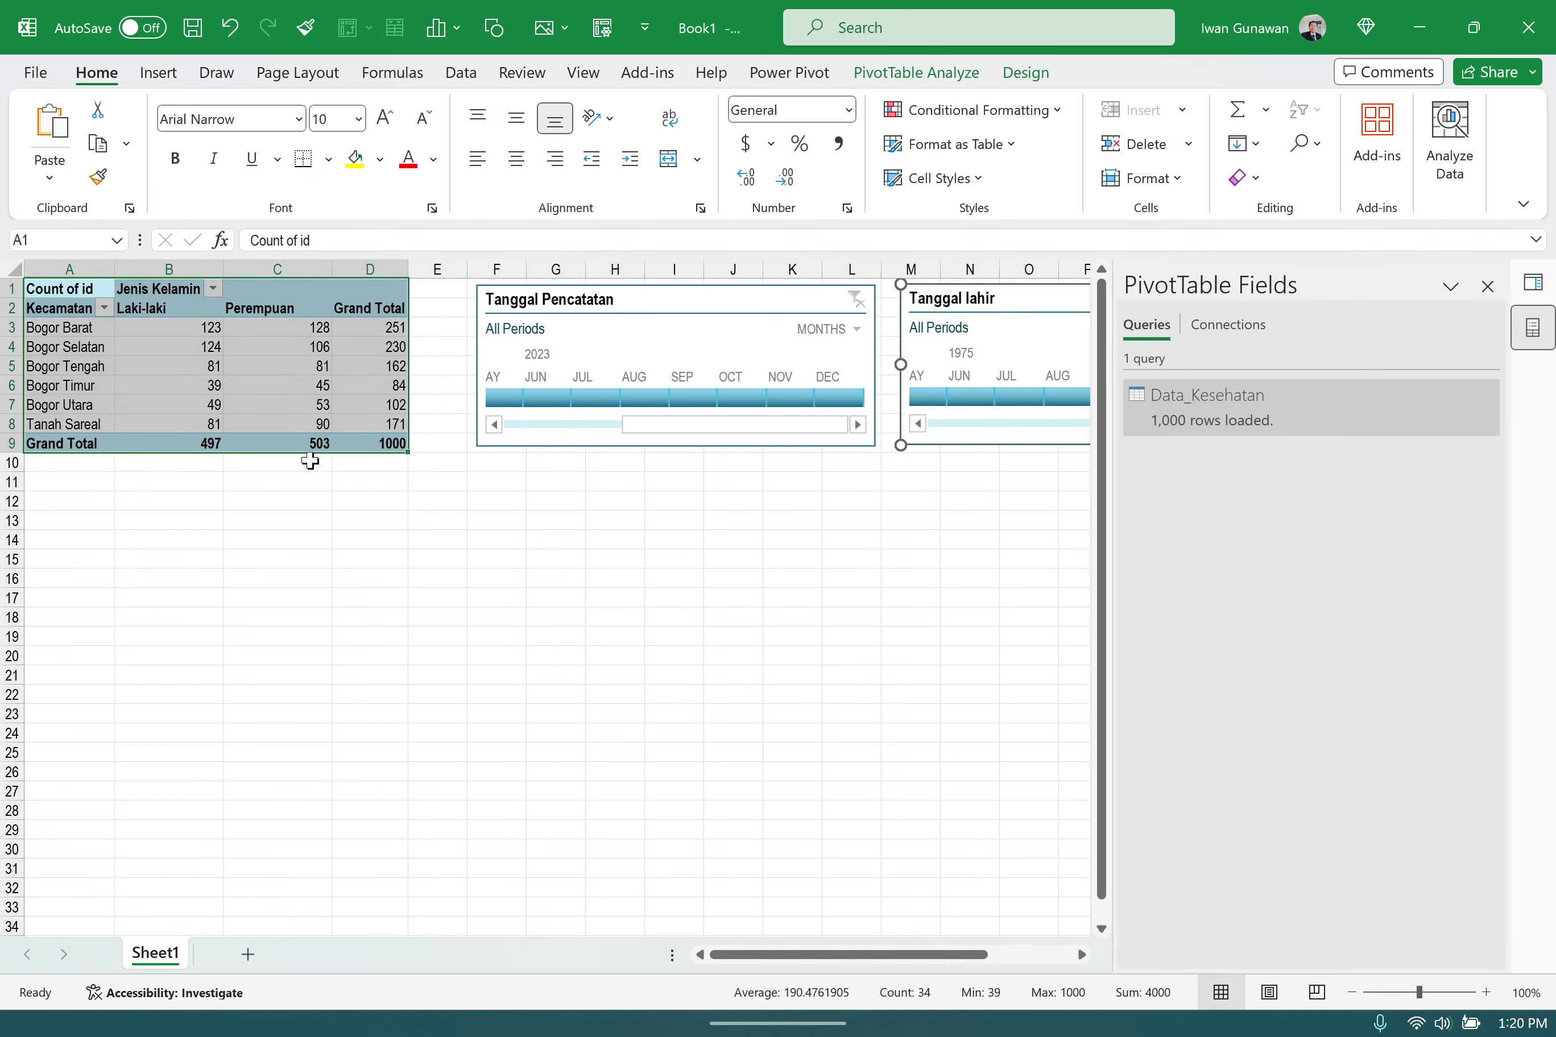
pyautogui.moveTo(309, 455); pyautogui.dragTo(302, 659)
pyautogui.press('Delete')
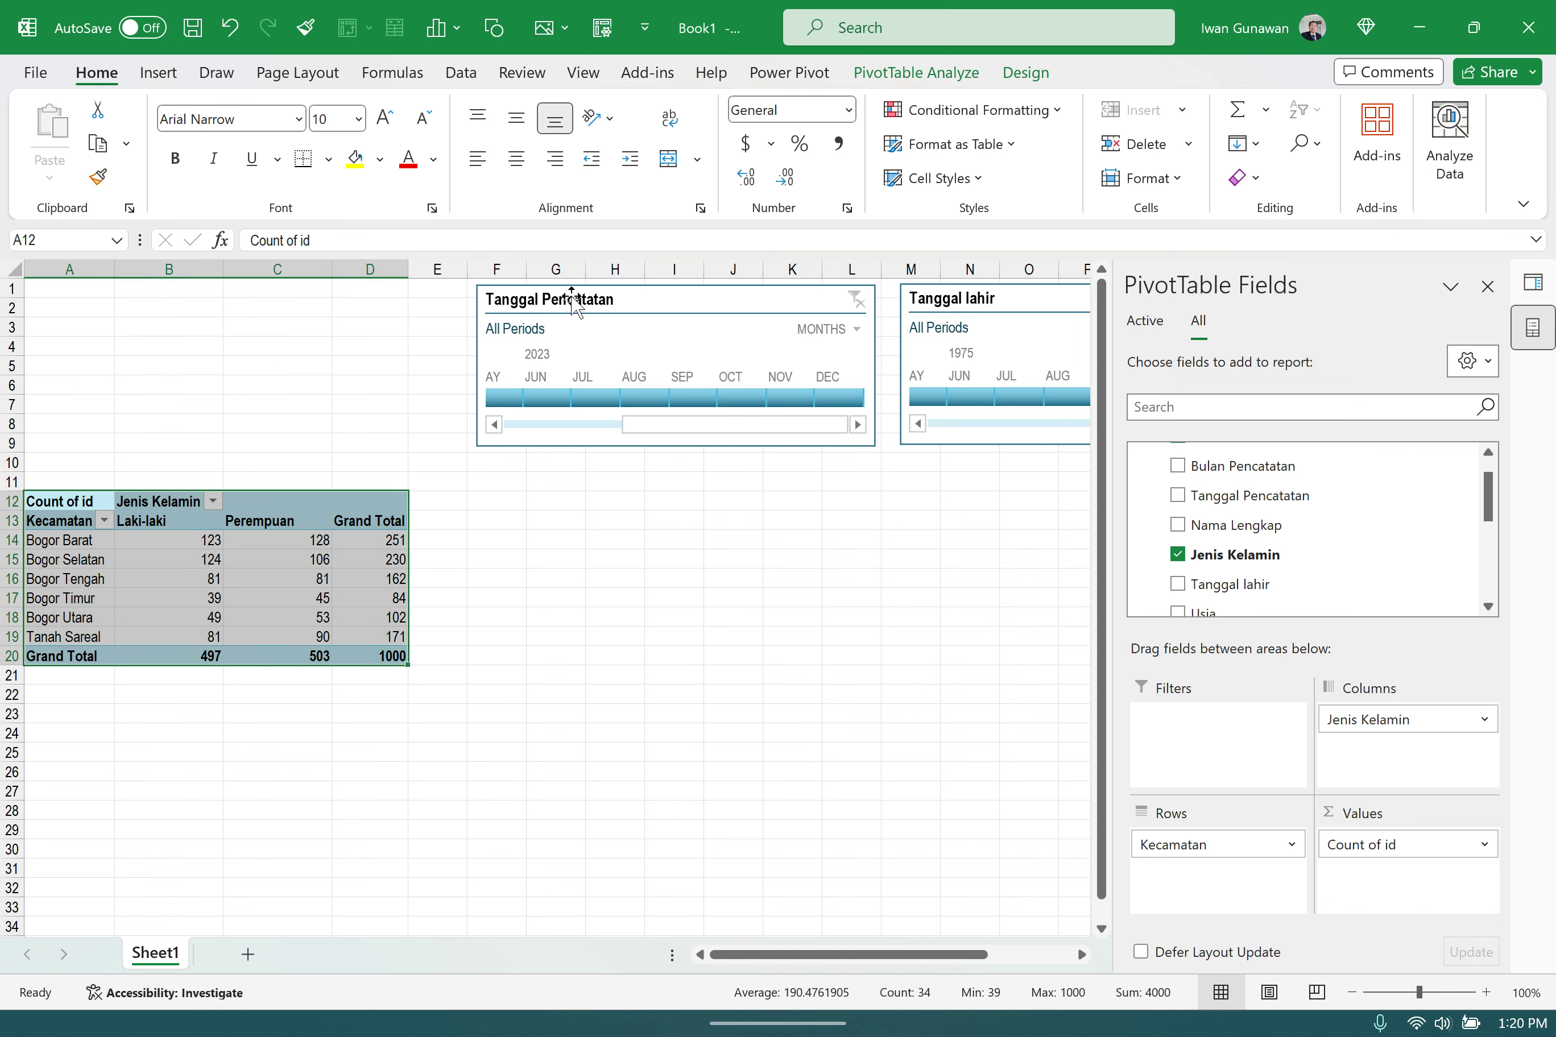
# - Place both timelines side by side above the PivotTable and filter Tanggal Pencatatan to December 2023
pyautogui.moveTo(570, 295); pyautogui.dragTo(115, 298)
pyautogui.moveTo(1011, 303); pyautogui.dragTo(550, 301)
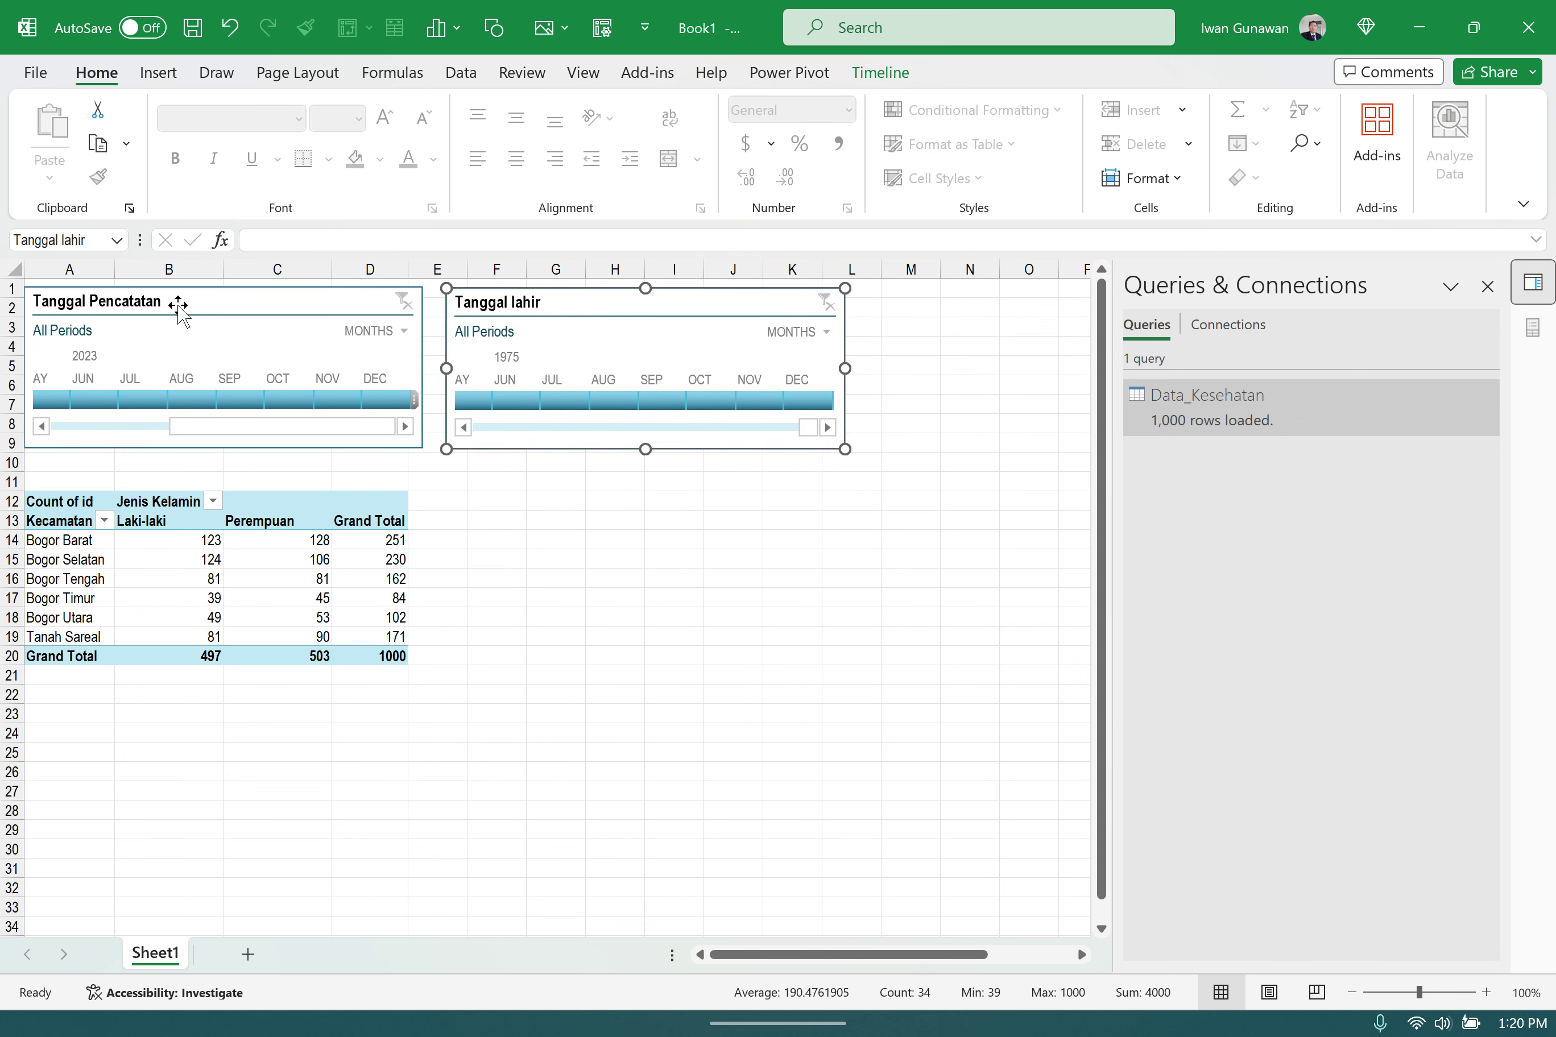
pyautogui.click(378, 400)
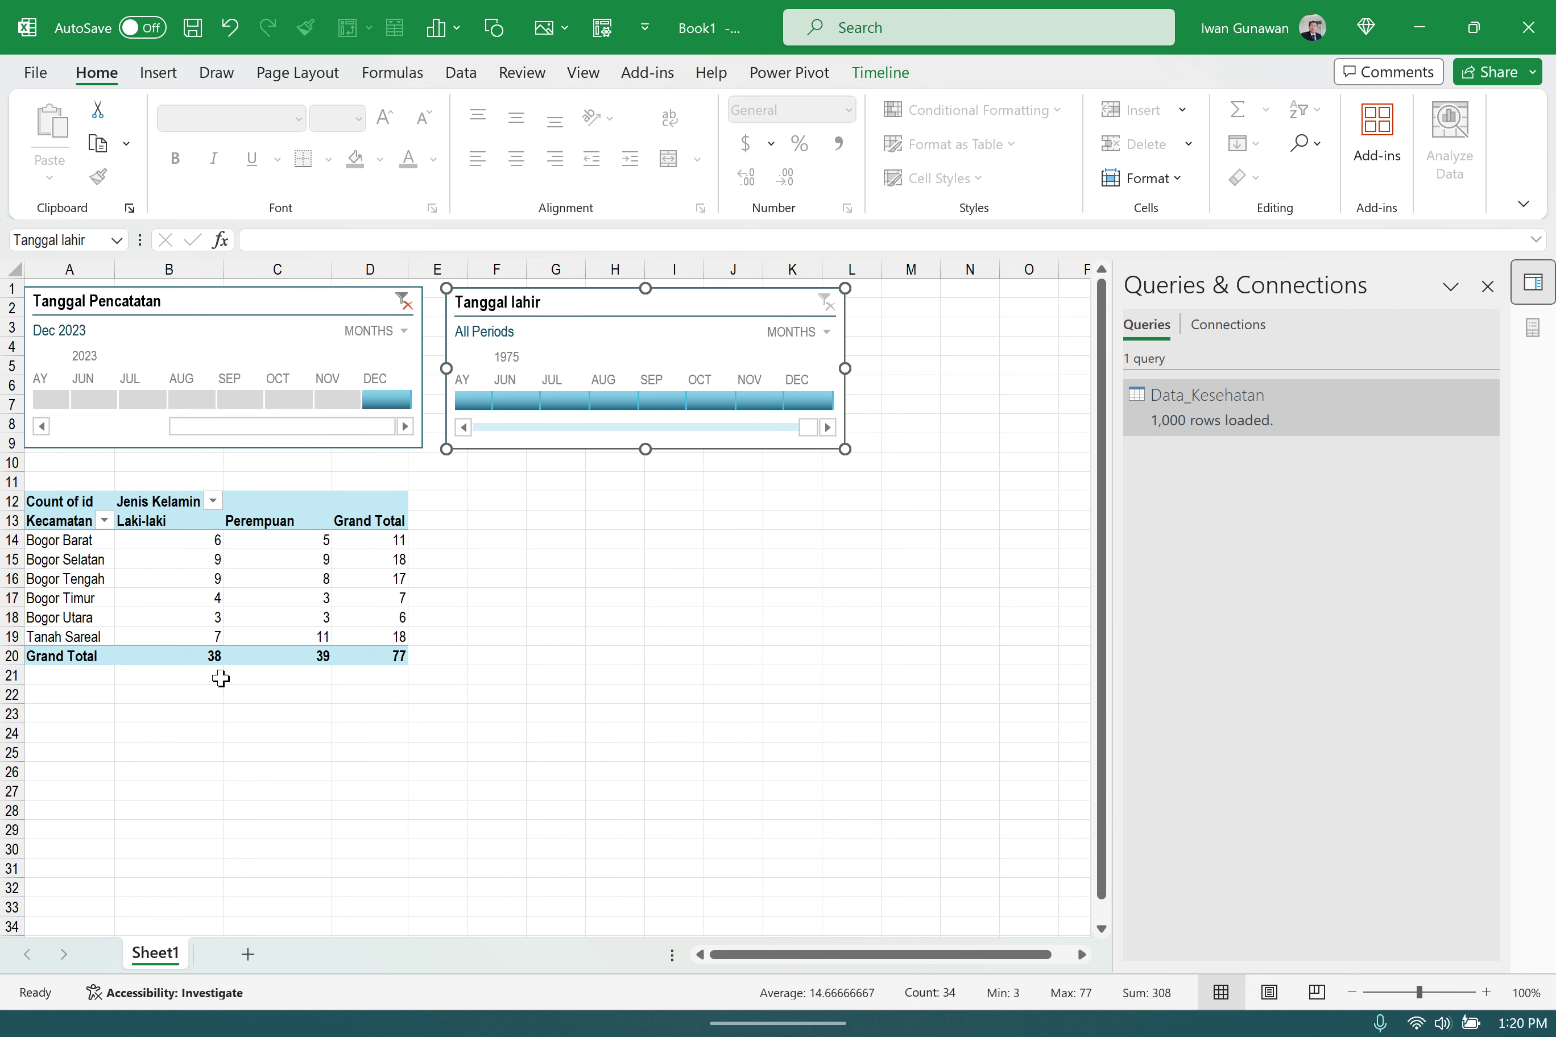
# - Extend the Tanggal Pencatatan filter to September–December 2023 and, with Tanggal lahir shown in years, filter it to 1969–1972
pyautogui.moveTo(276, 574)
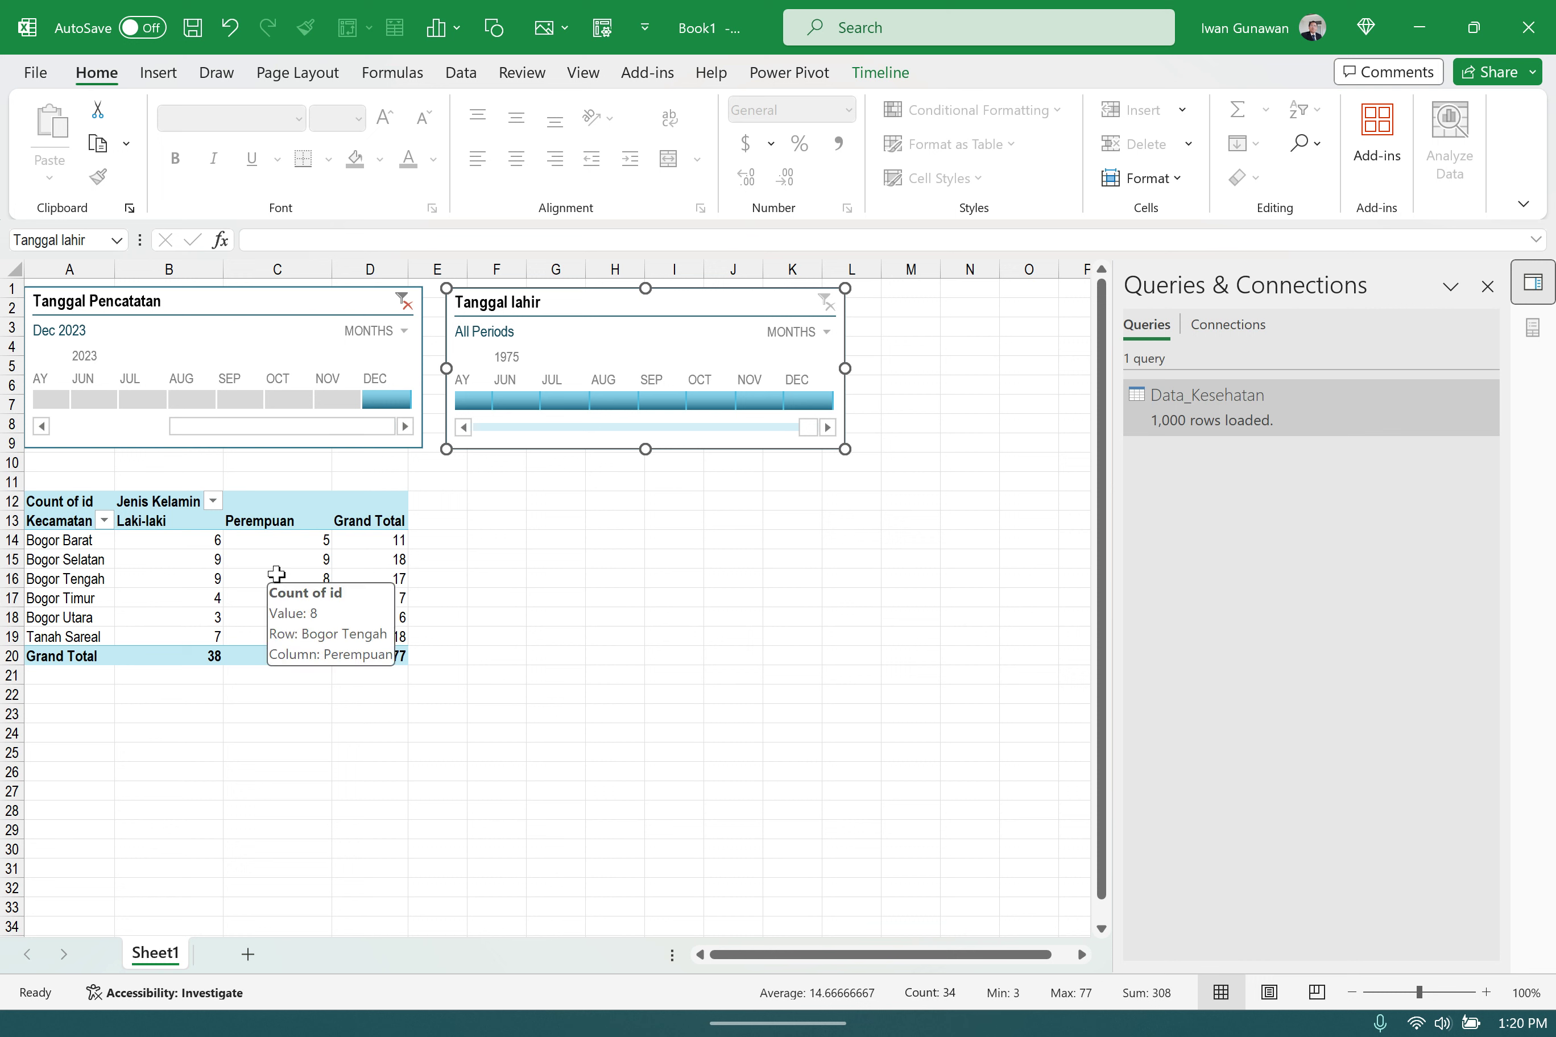
pyautogui.moveTo(362, 399); pyautogui.dragTo(208, 392)
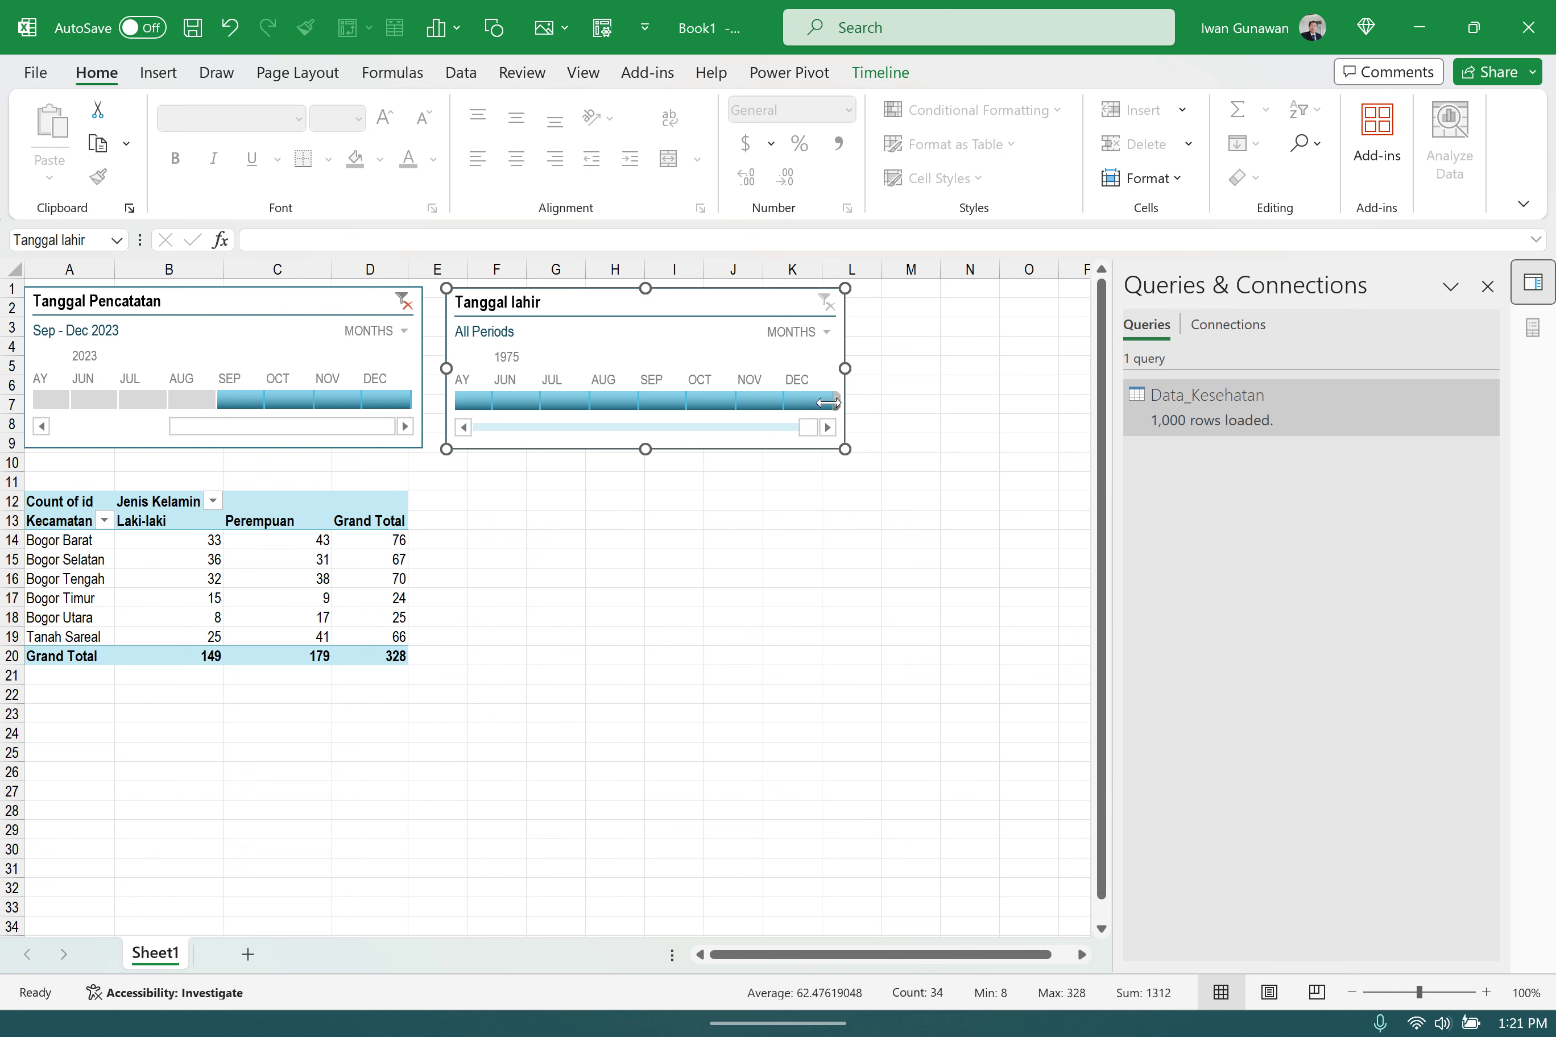
pyautogui.click(827, 332)
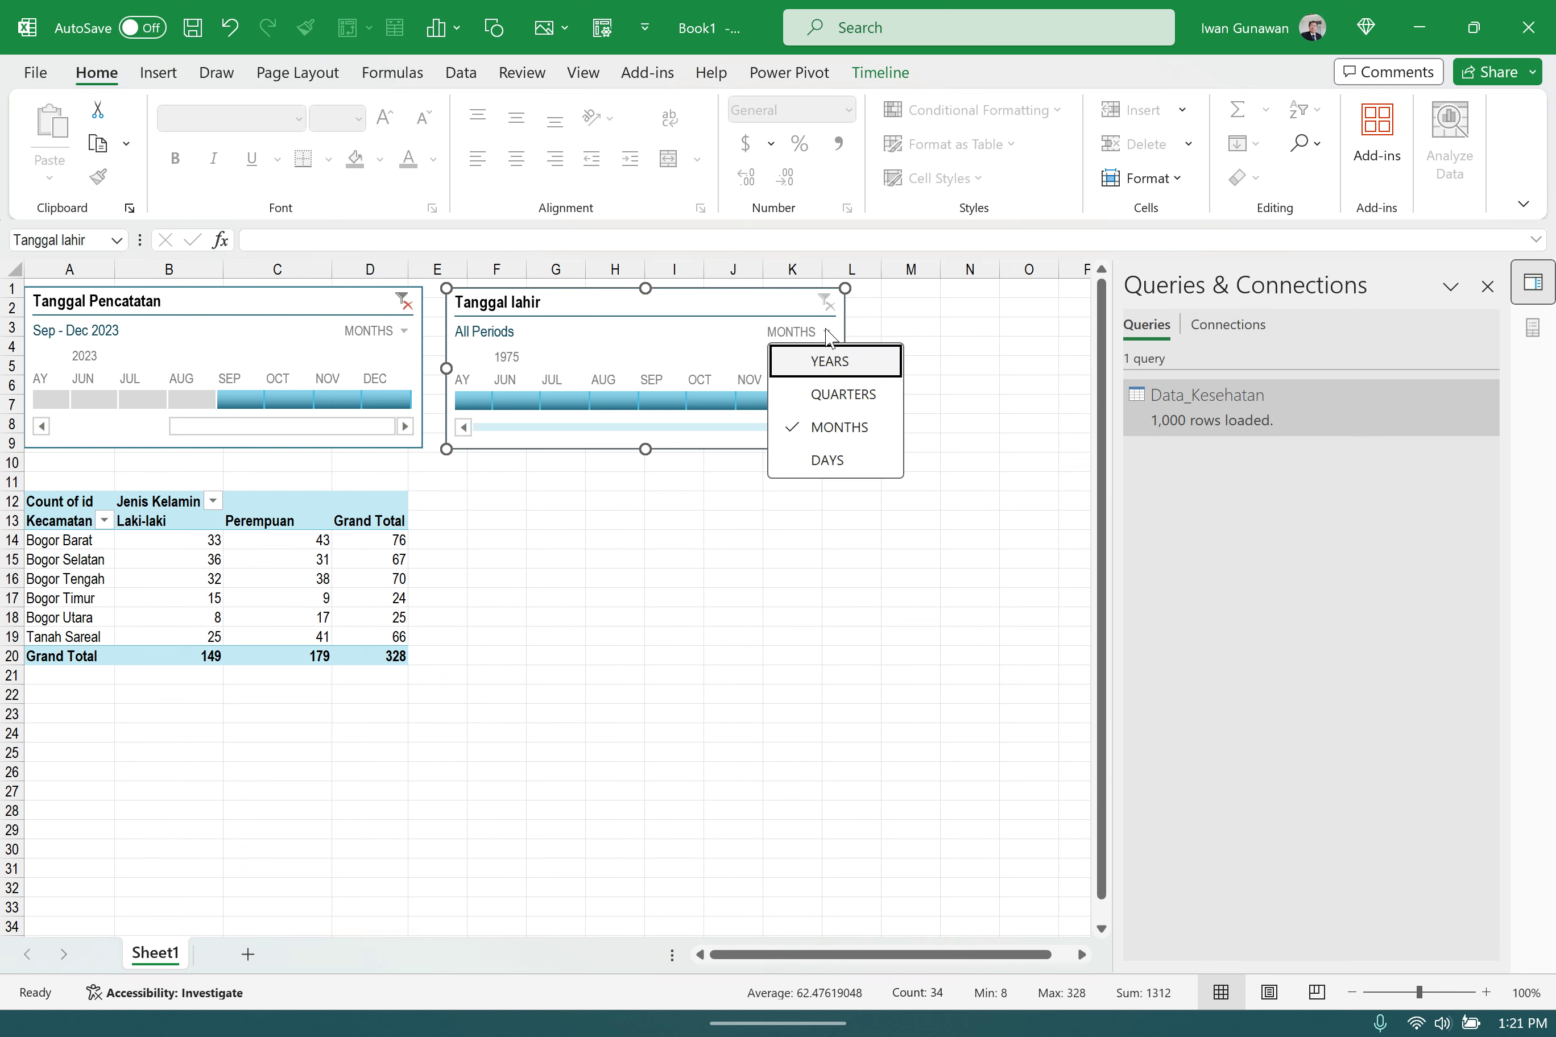
pyautogui.click(828, 362)
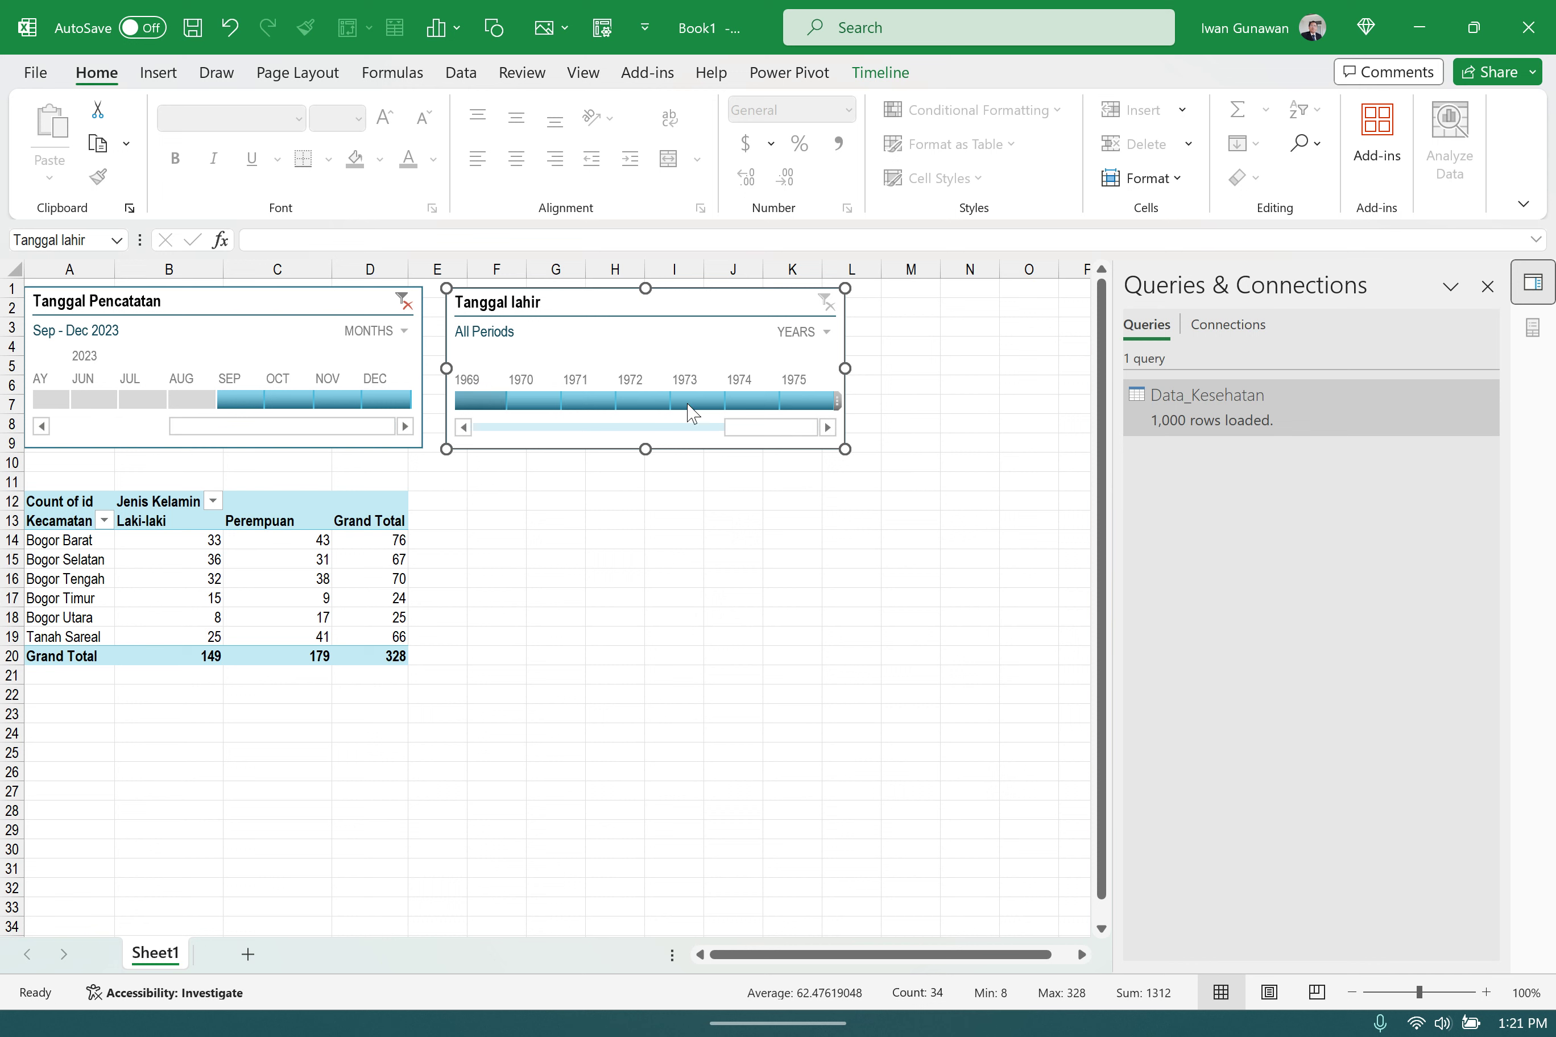
pyautogui.click(652, 405)
pyautogui.moveTo(611, 401); pyautogui.dragTo(462, 429)
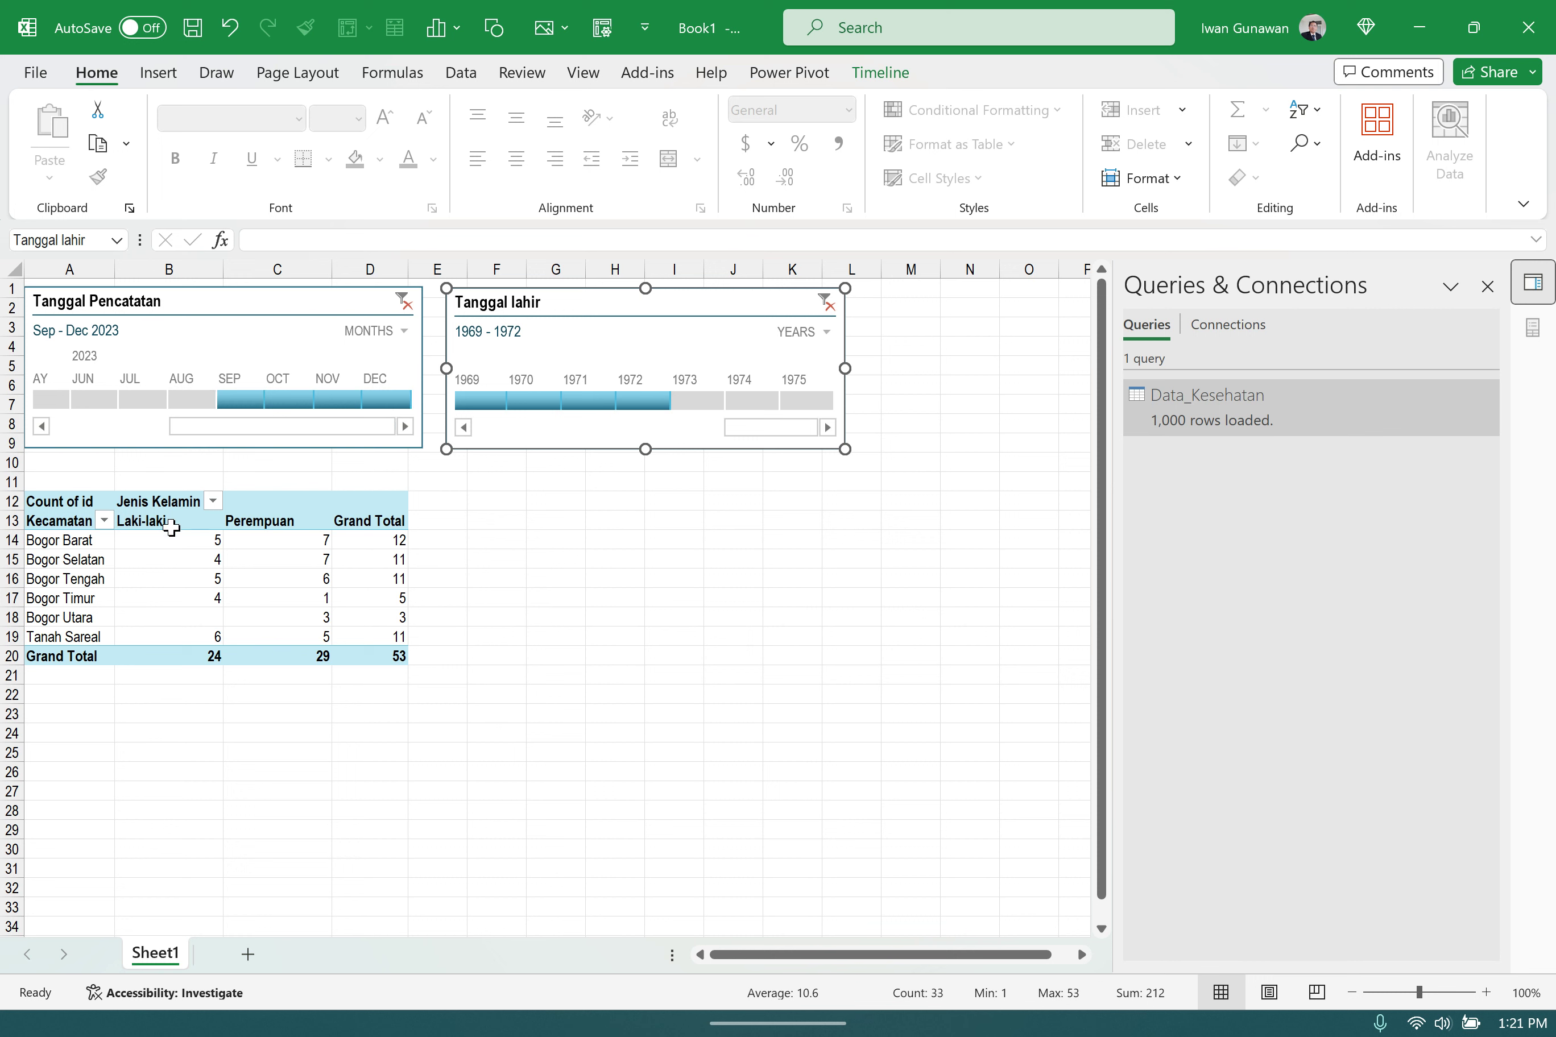
# - Clear the filters of the Tanggal Pencatatan and Tanggal lahir timelines
pyautogui.click(403, 303)
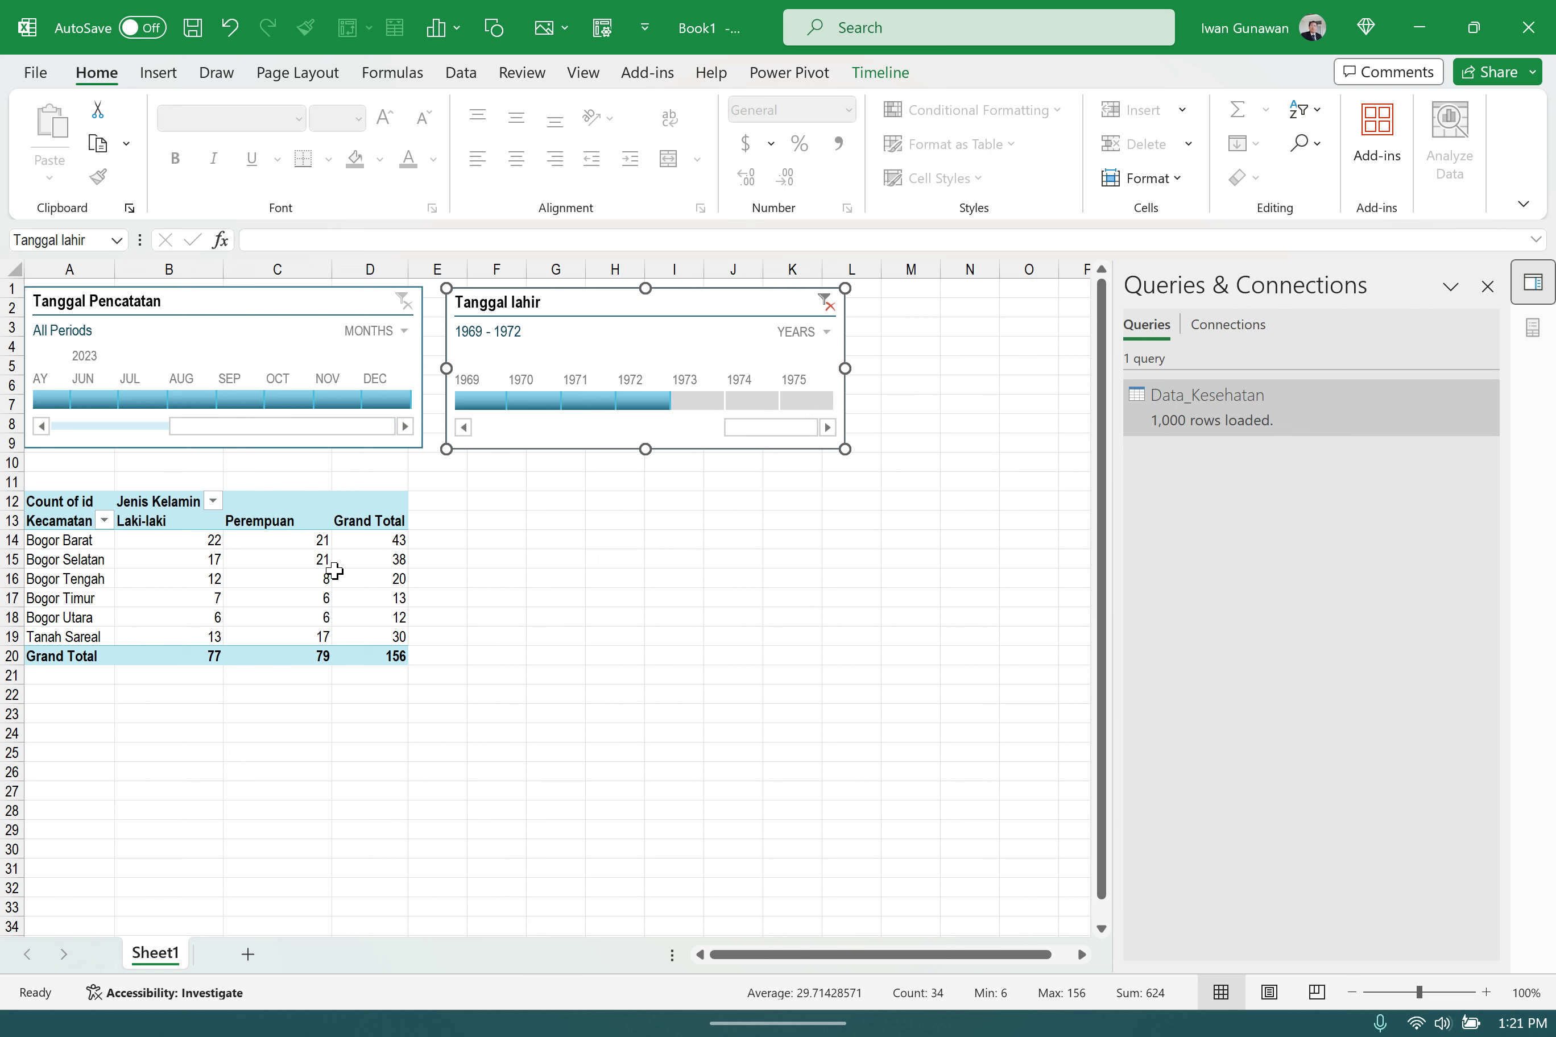
pyautogui.click(828, 310)
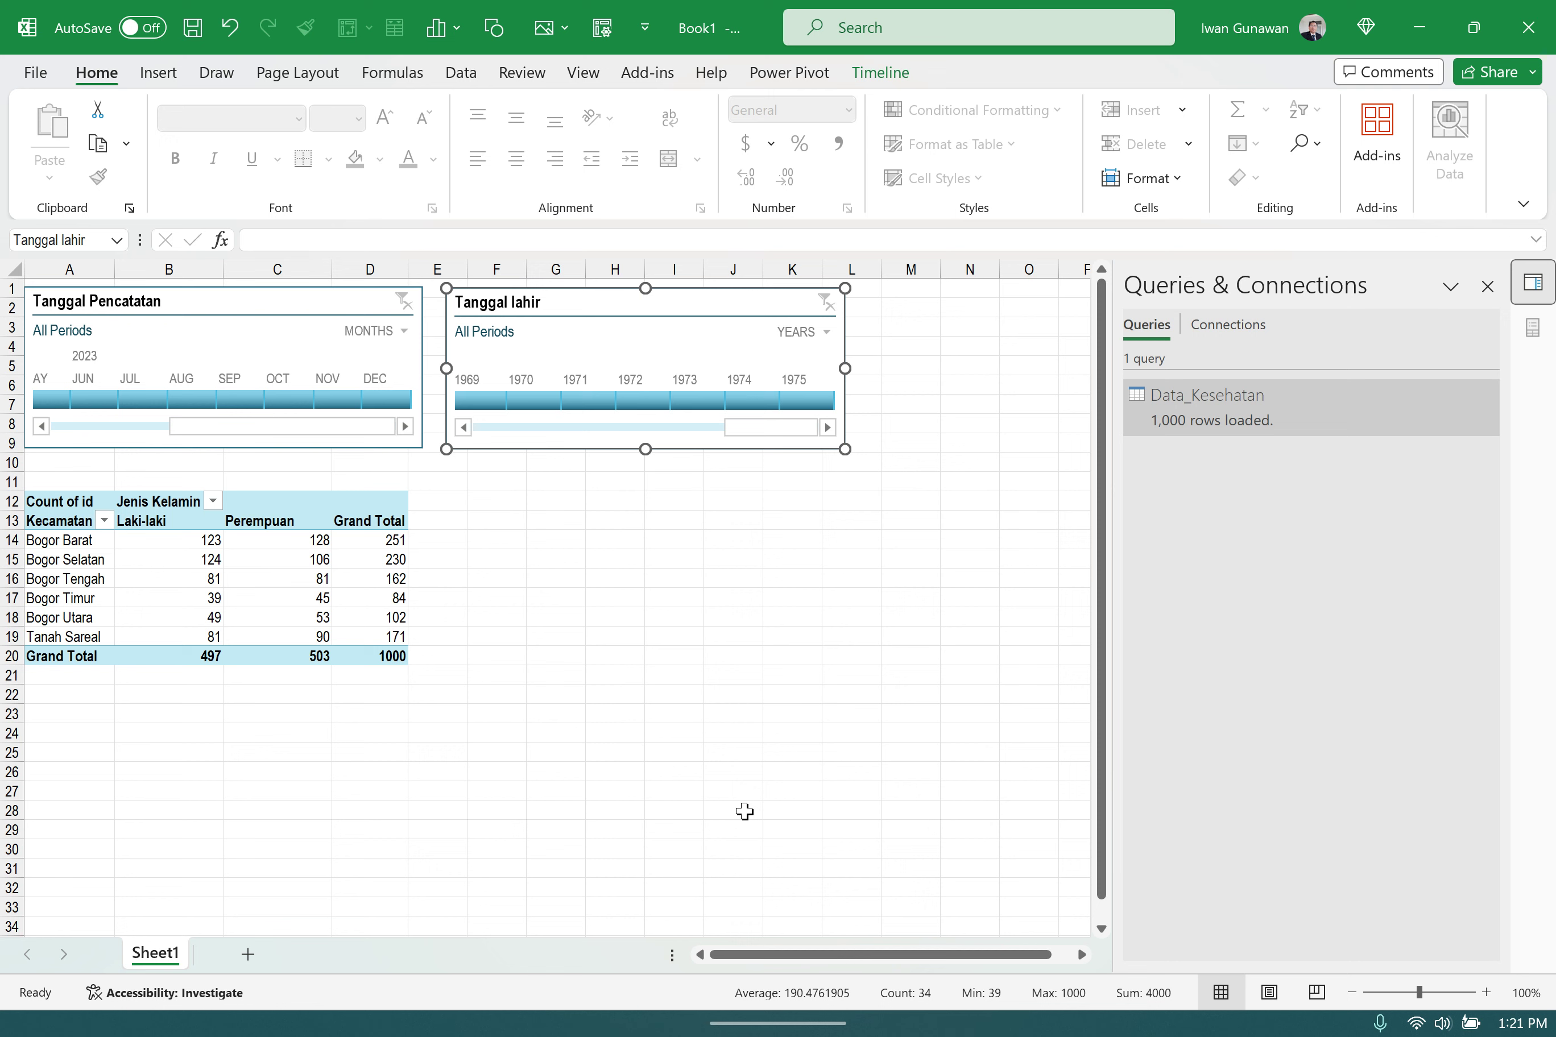
# - Add the Kelurahan field to the PivotTable's rows, below Kecamatan
pyautogui.click(64, 541)
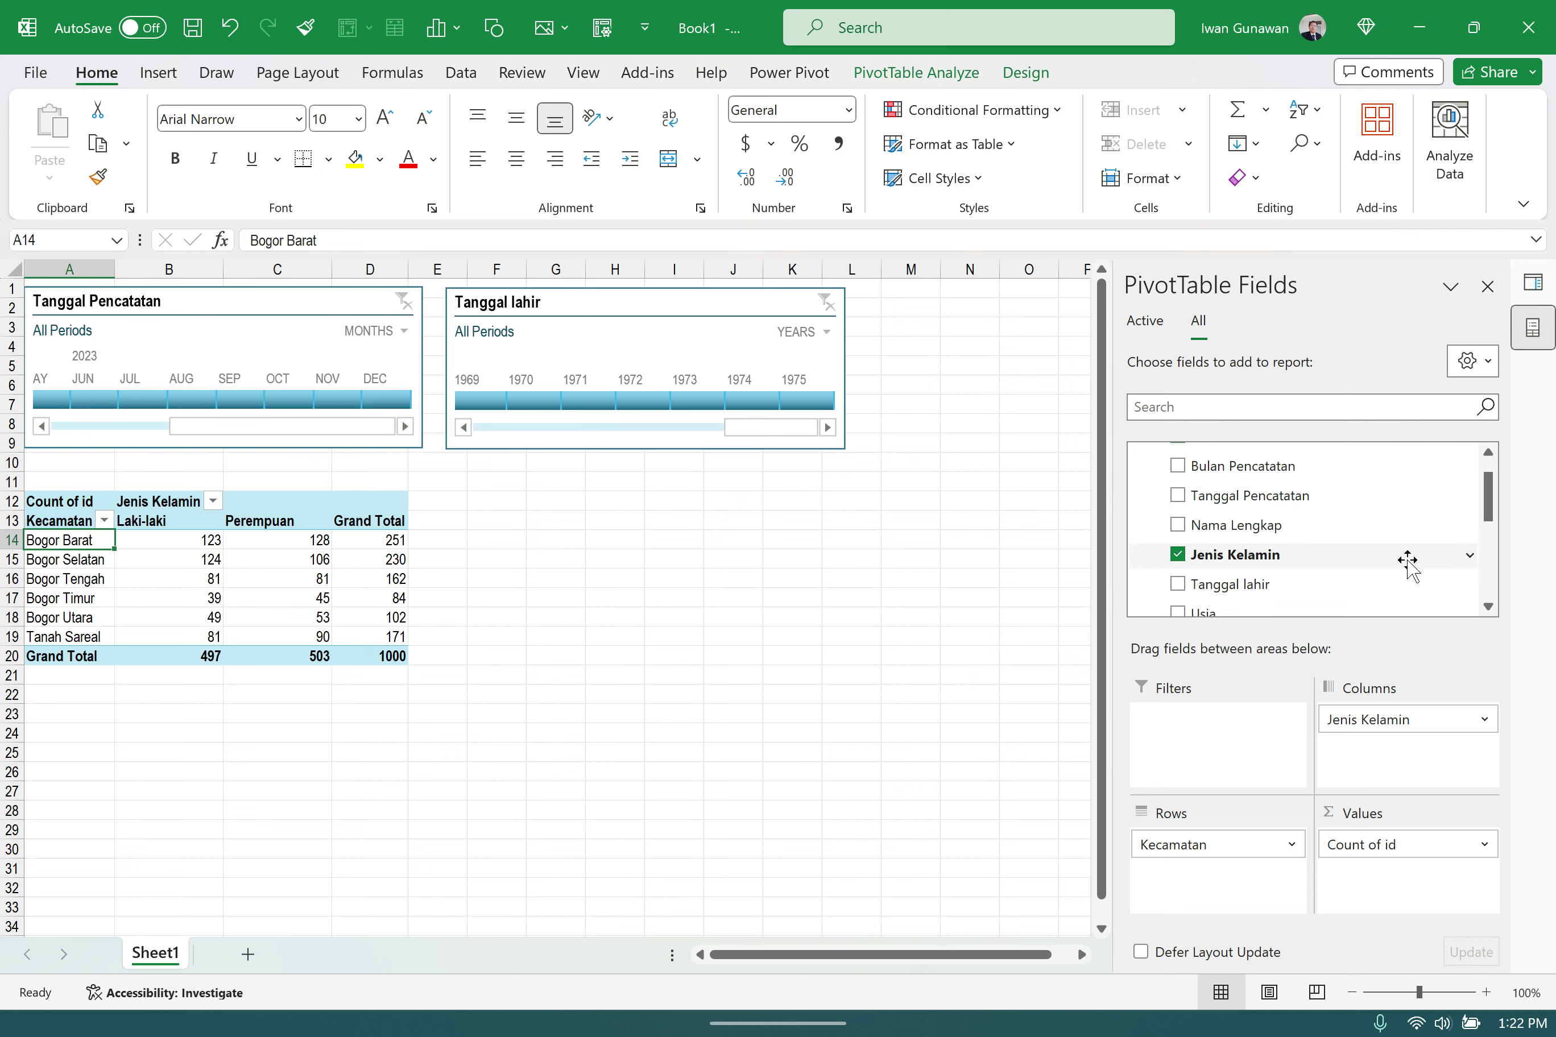
pyautogui.scroll(1, 1367, 549)
pyautogui.scroll(-4, 1367, 548)
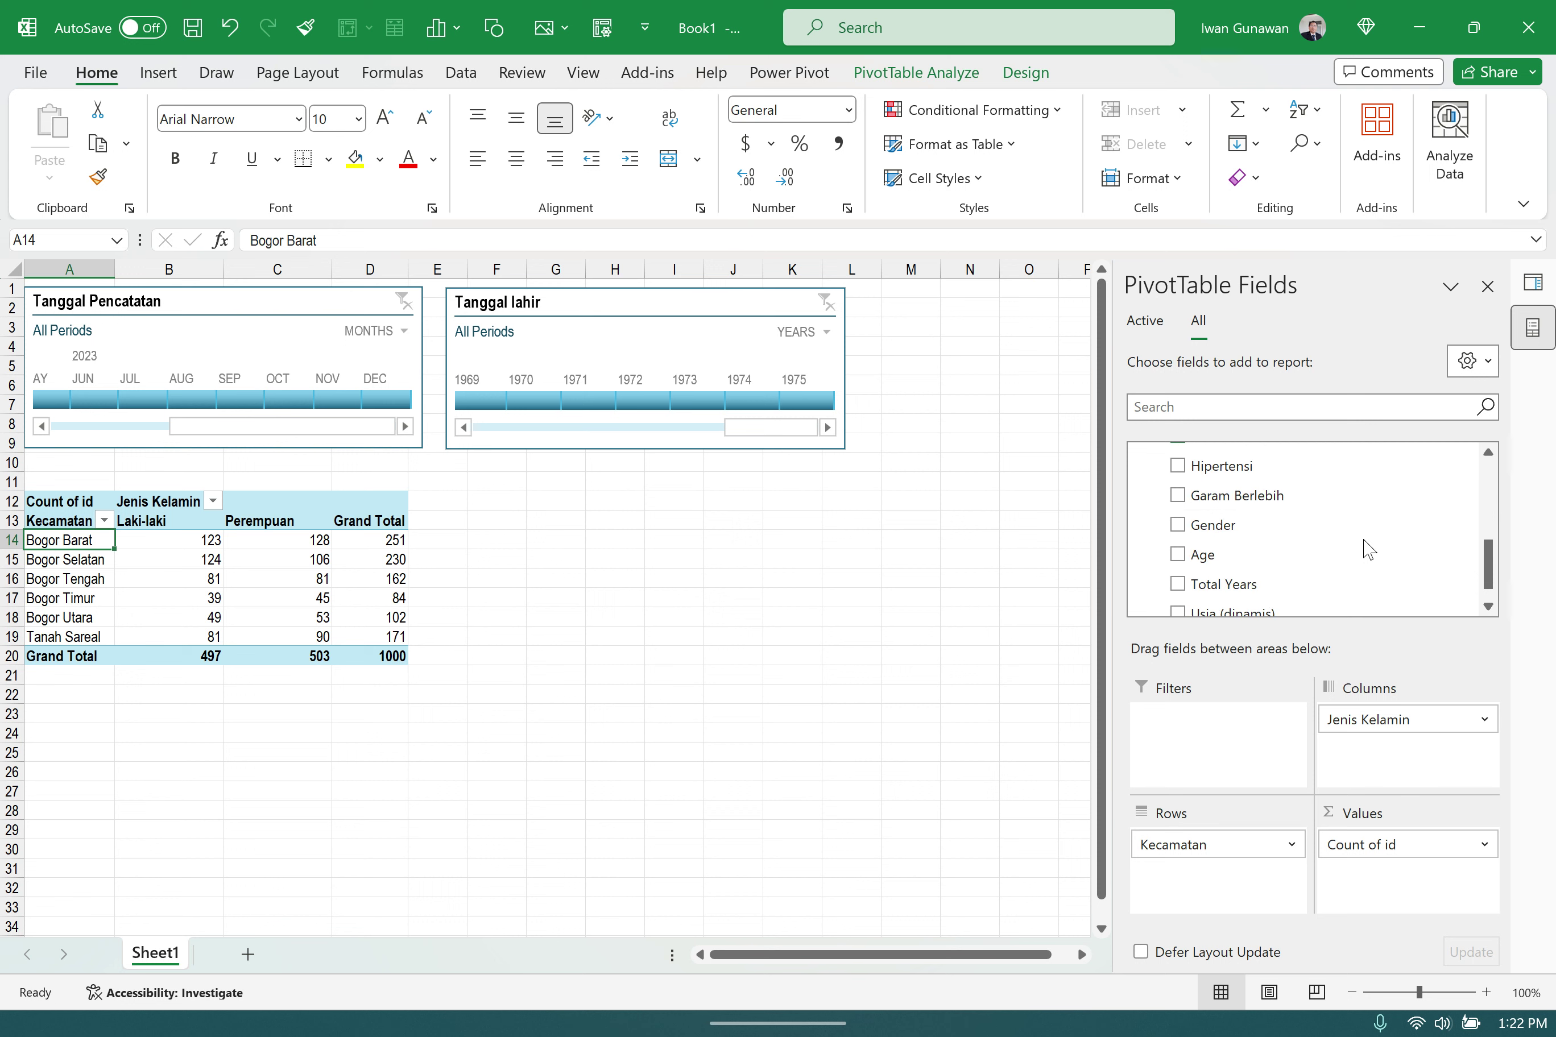
pyautogui.scroll(1, 1367, 549)
pyautogui.scroll(1, 1368, 549)
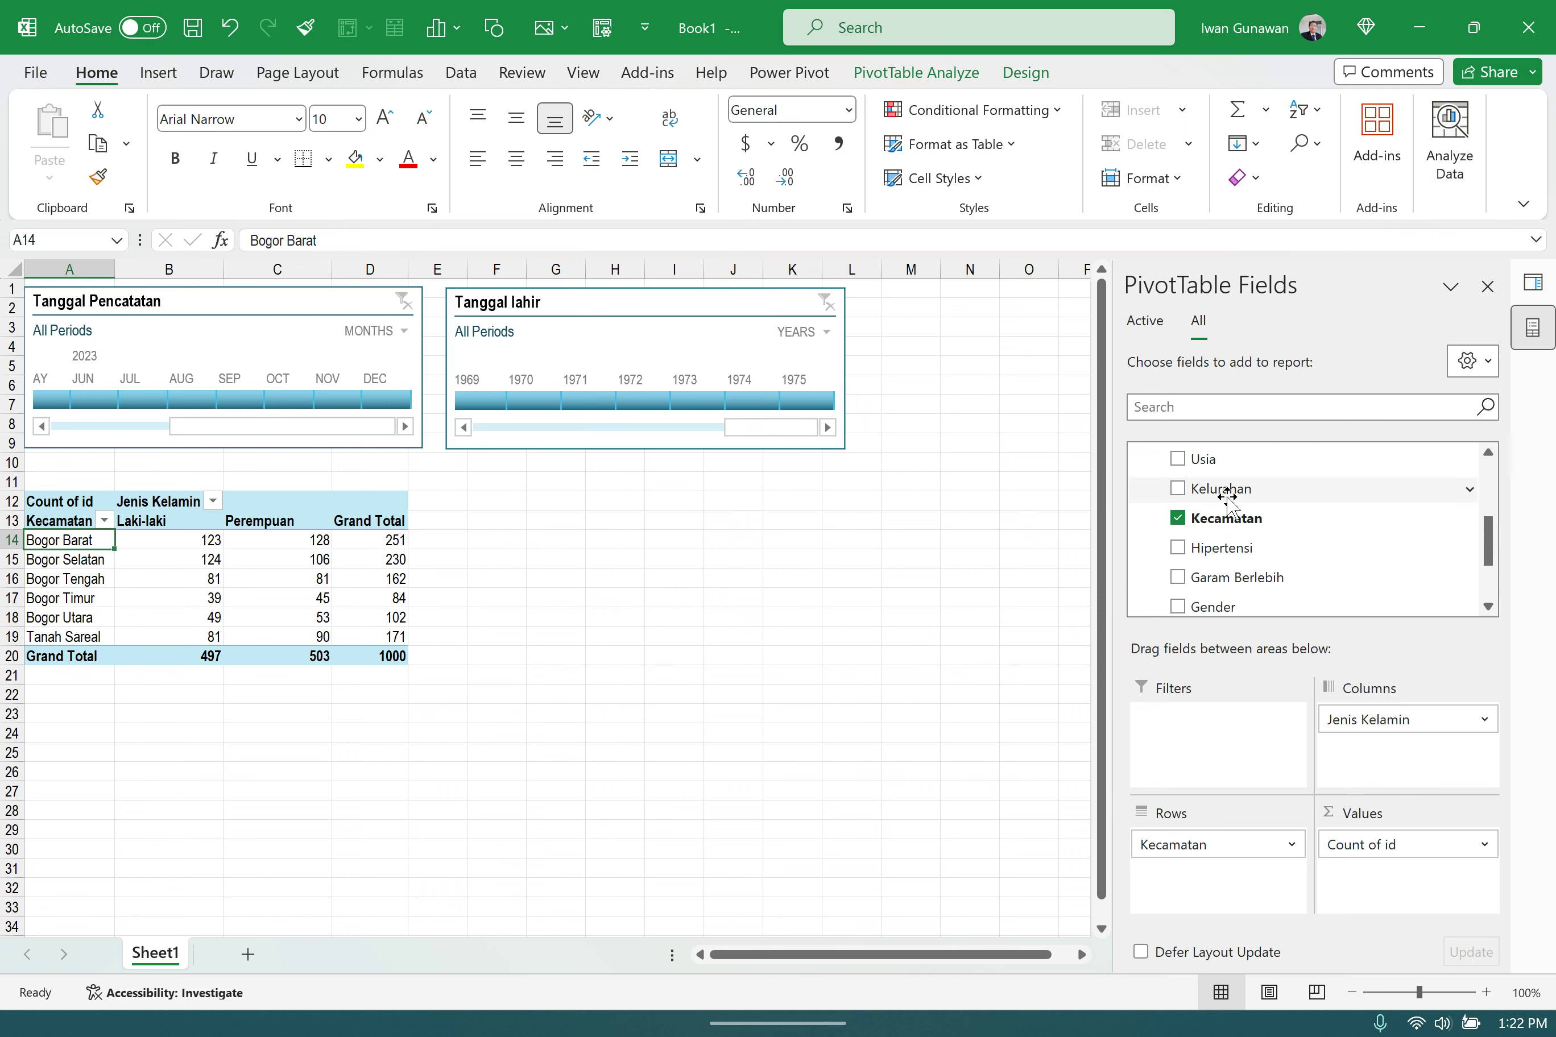
pyautogui.moveTo(1228, 496); pyautogui.dragTo(1299, 878)
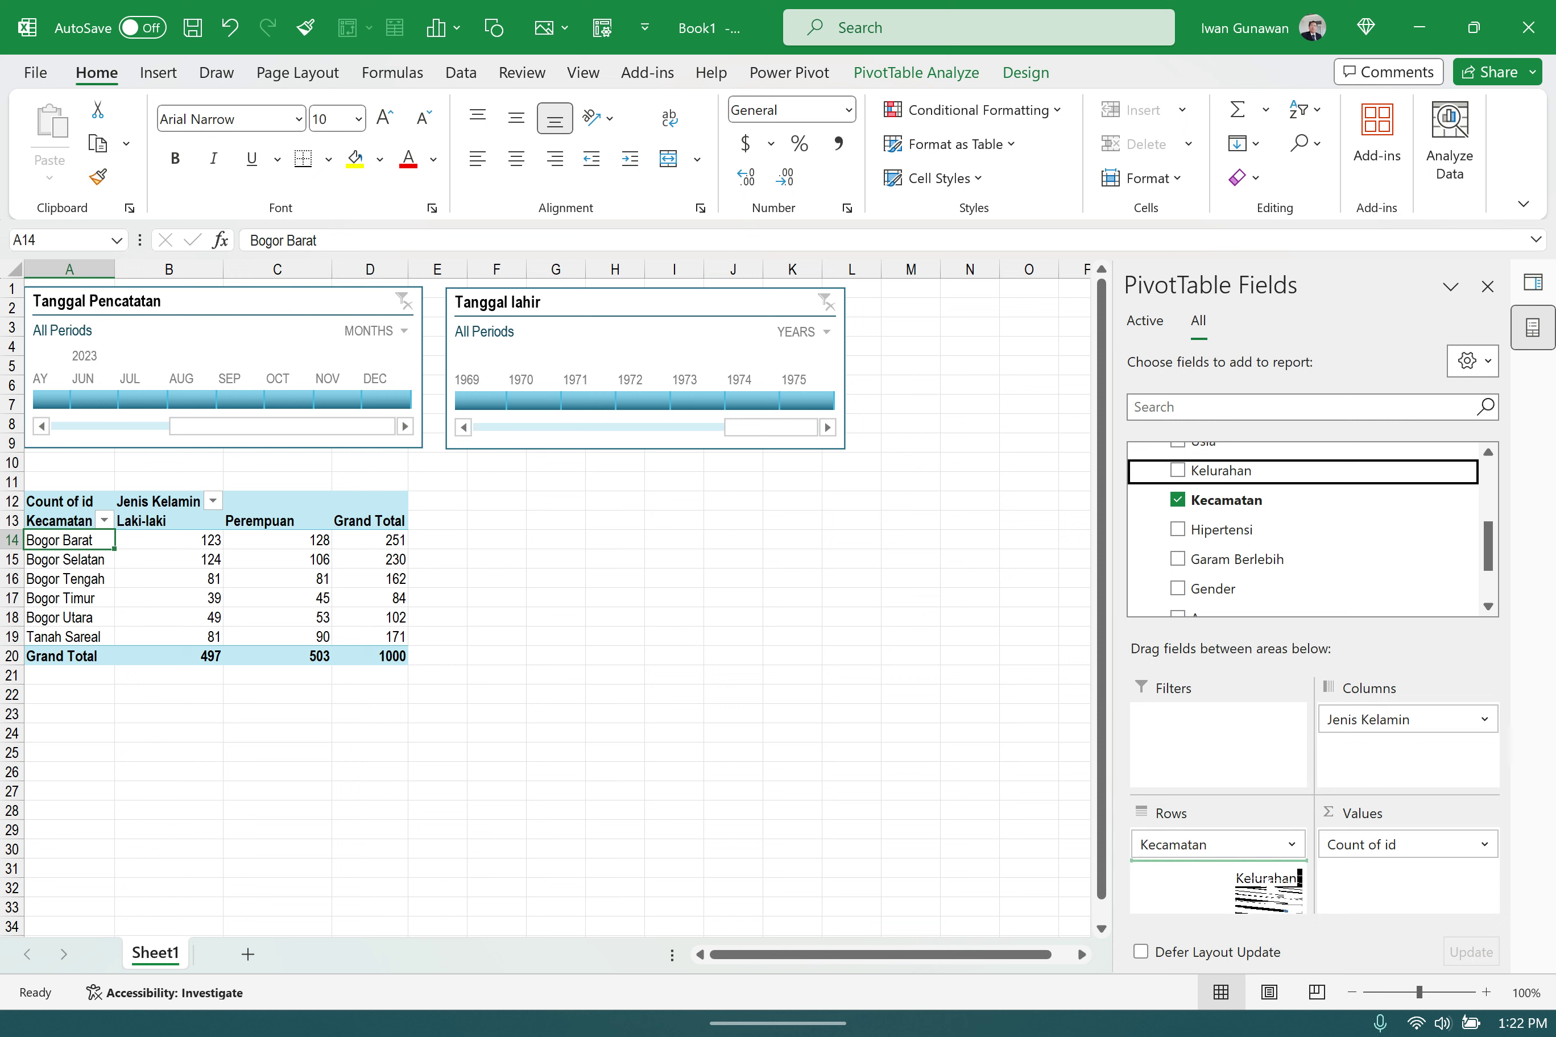
pyautogui.moveTo(1272, 888); pyautogui.dragTo(1275, 889)
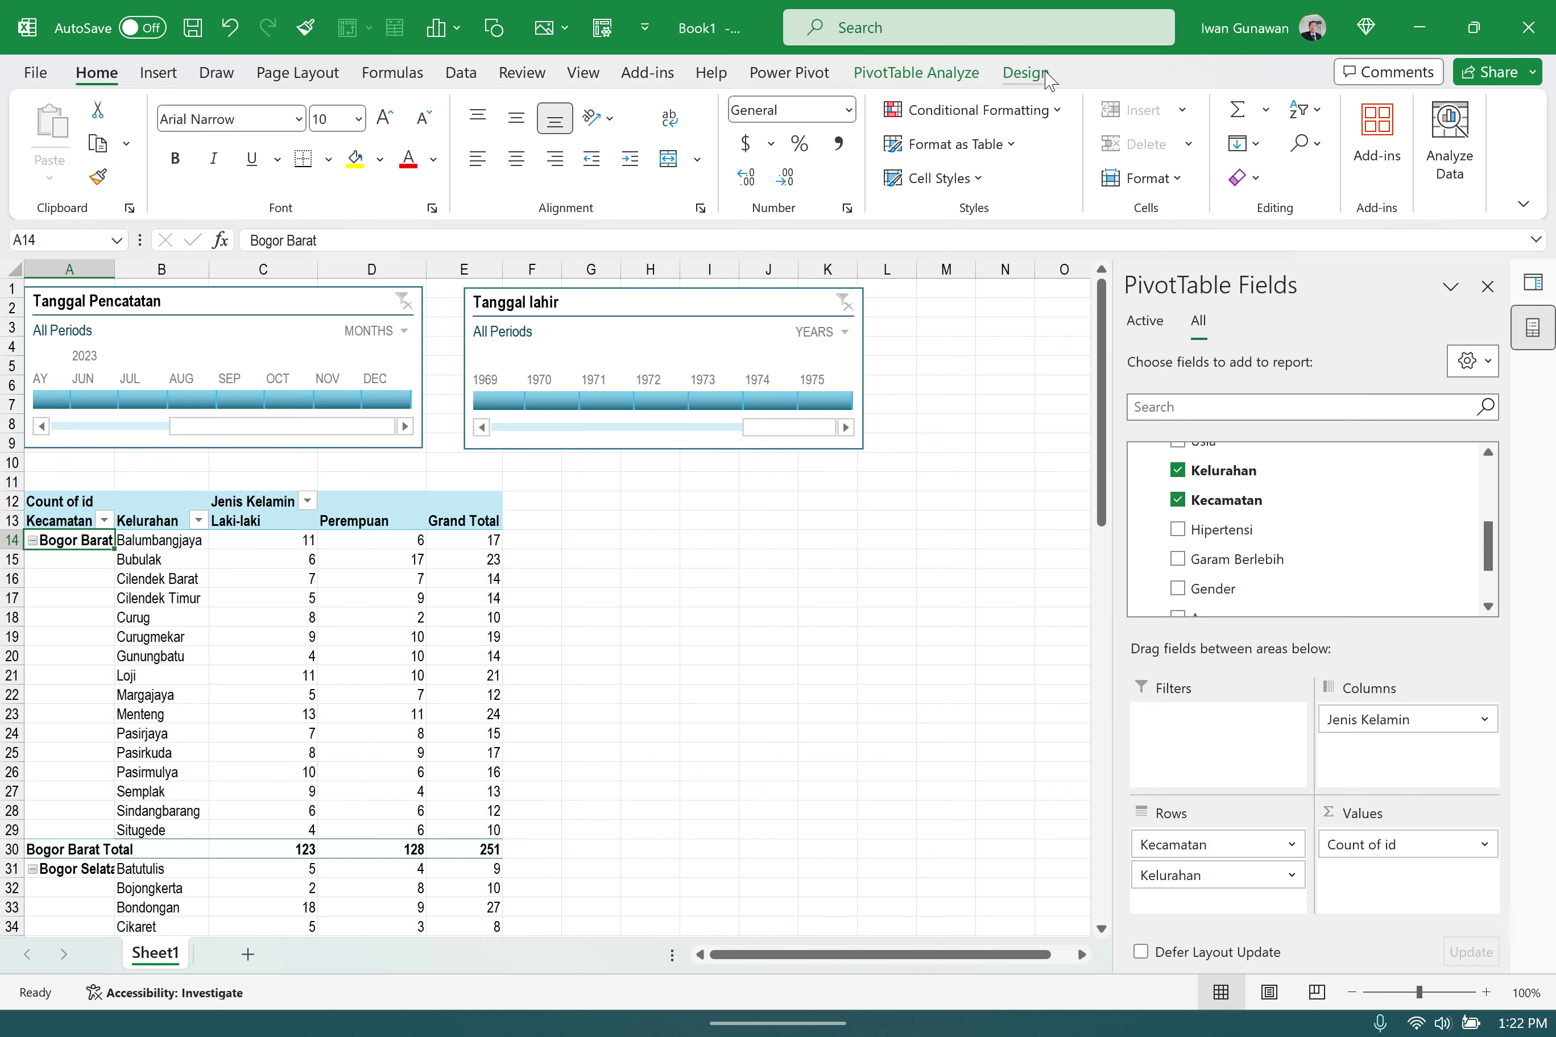
# - Try the Outline Form and Compact Form report layouts on the PivotTable, and return it to Tabular Form
pyautogui.click(1024, 72)
pyautogui.click(173, 175)
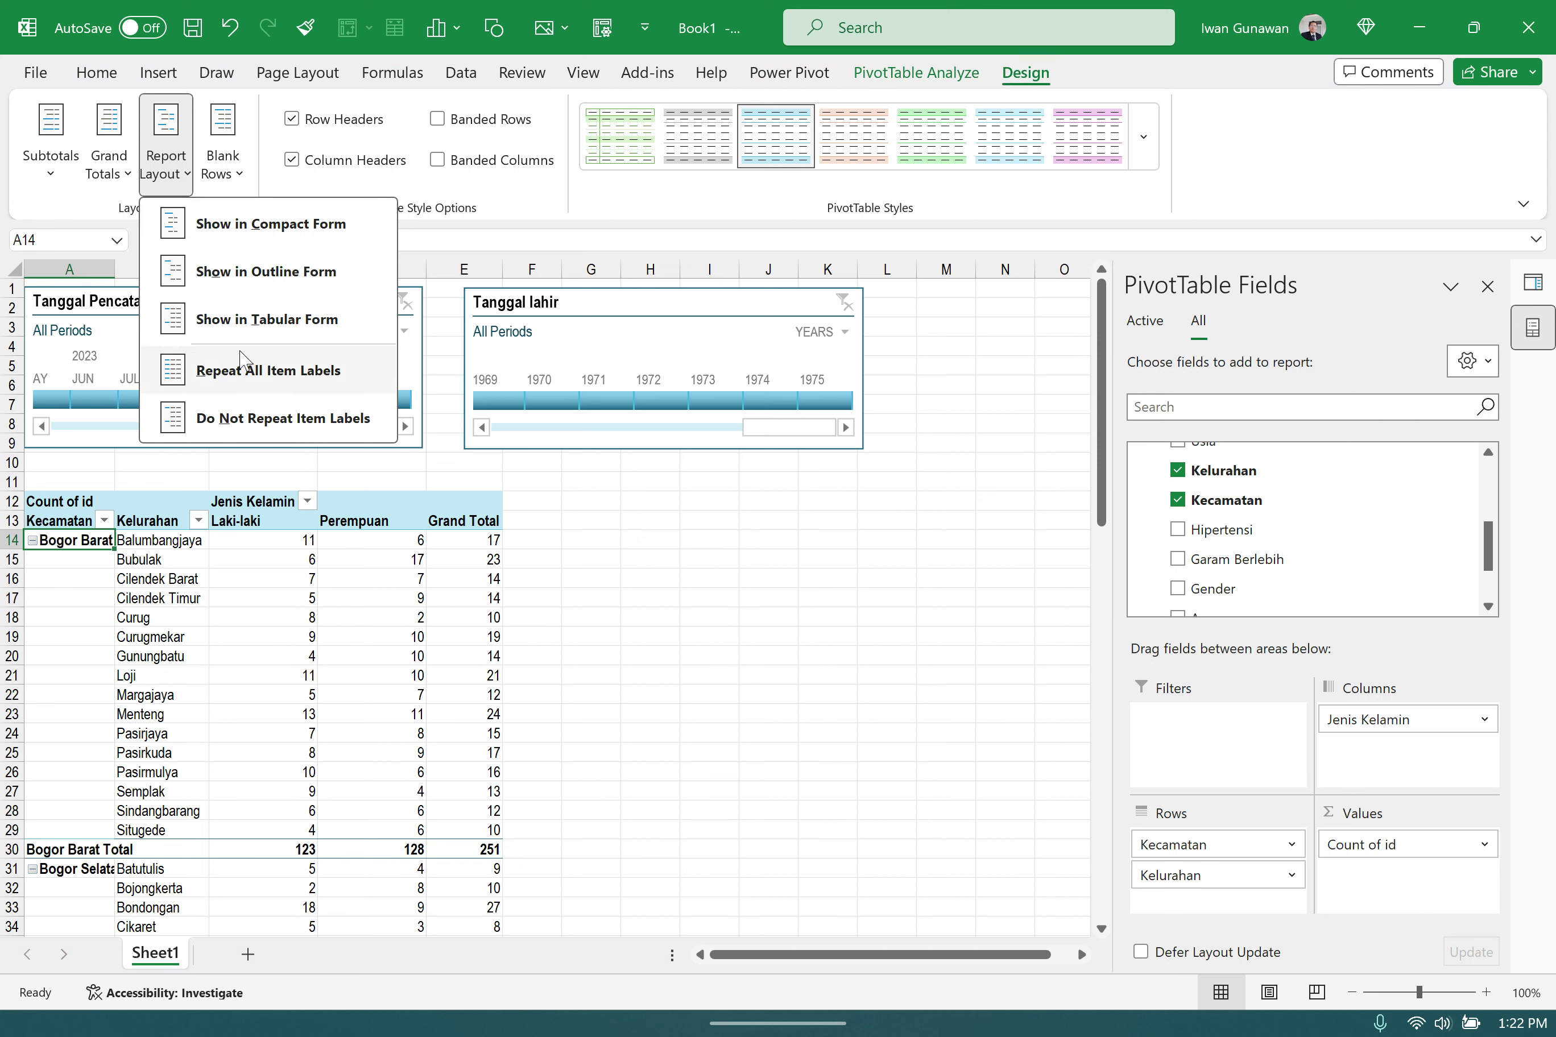
pyautogui.click(264, 275)
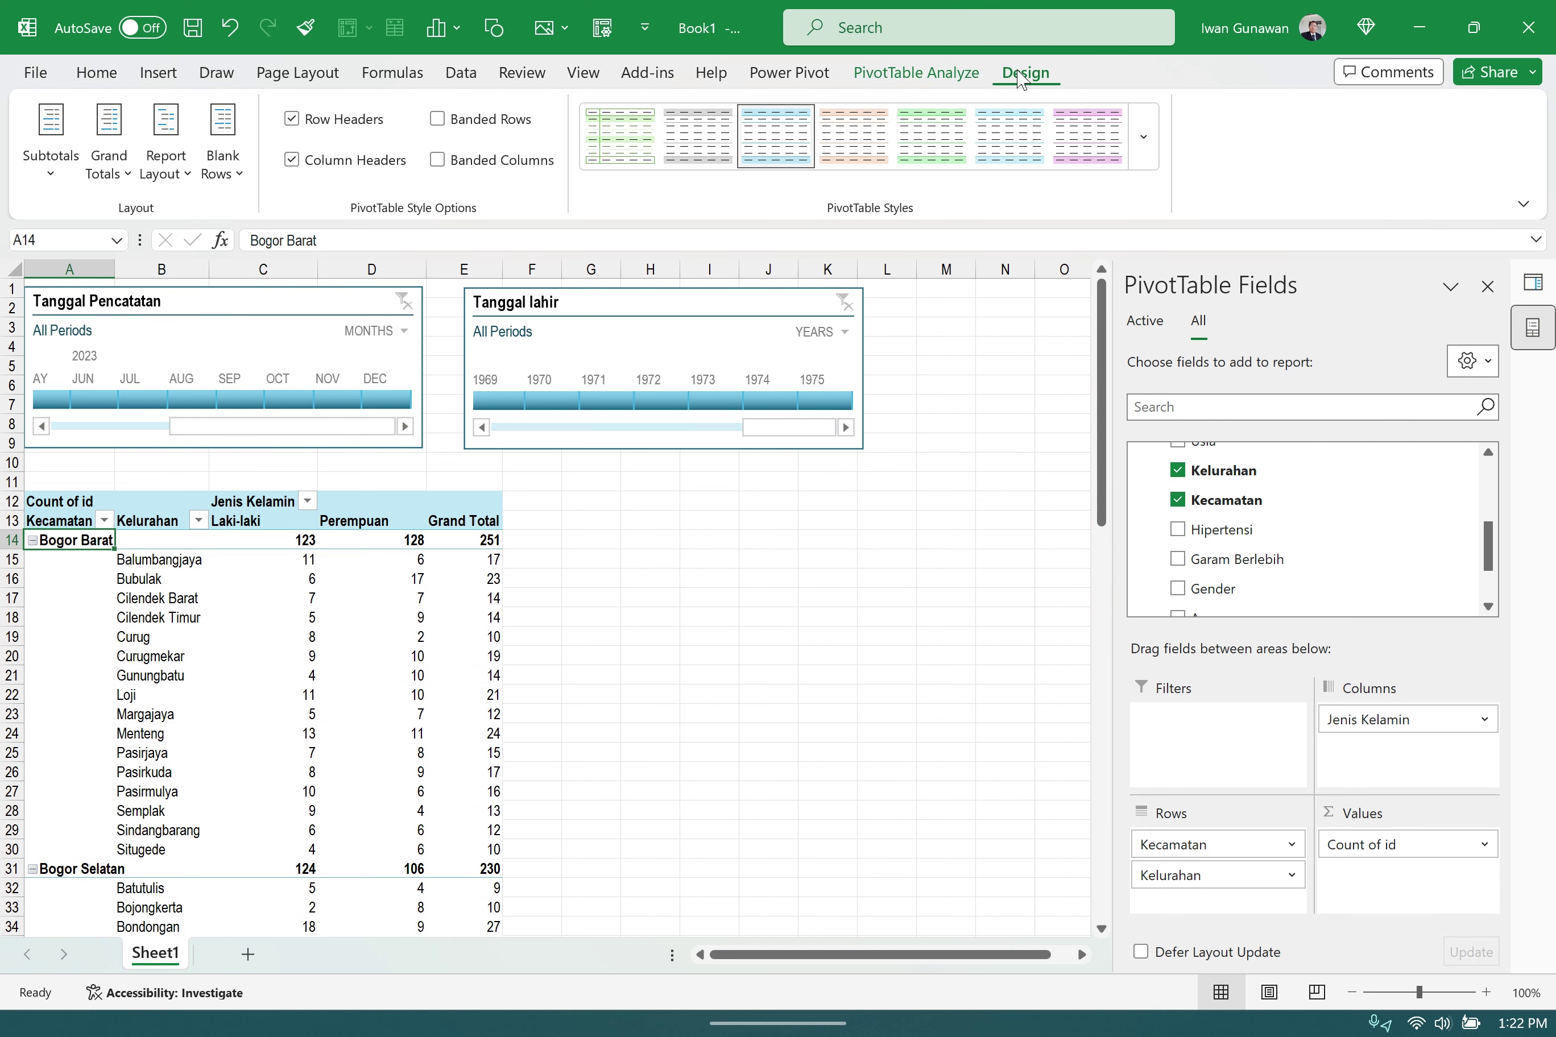
pyautogui.click(173, 176)
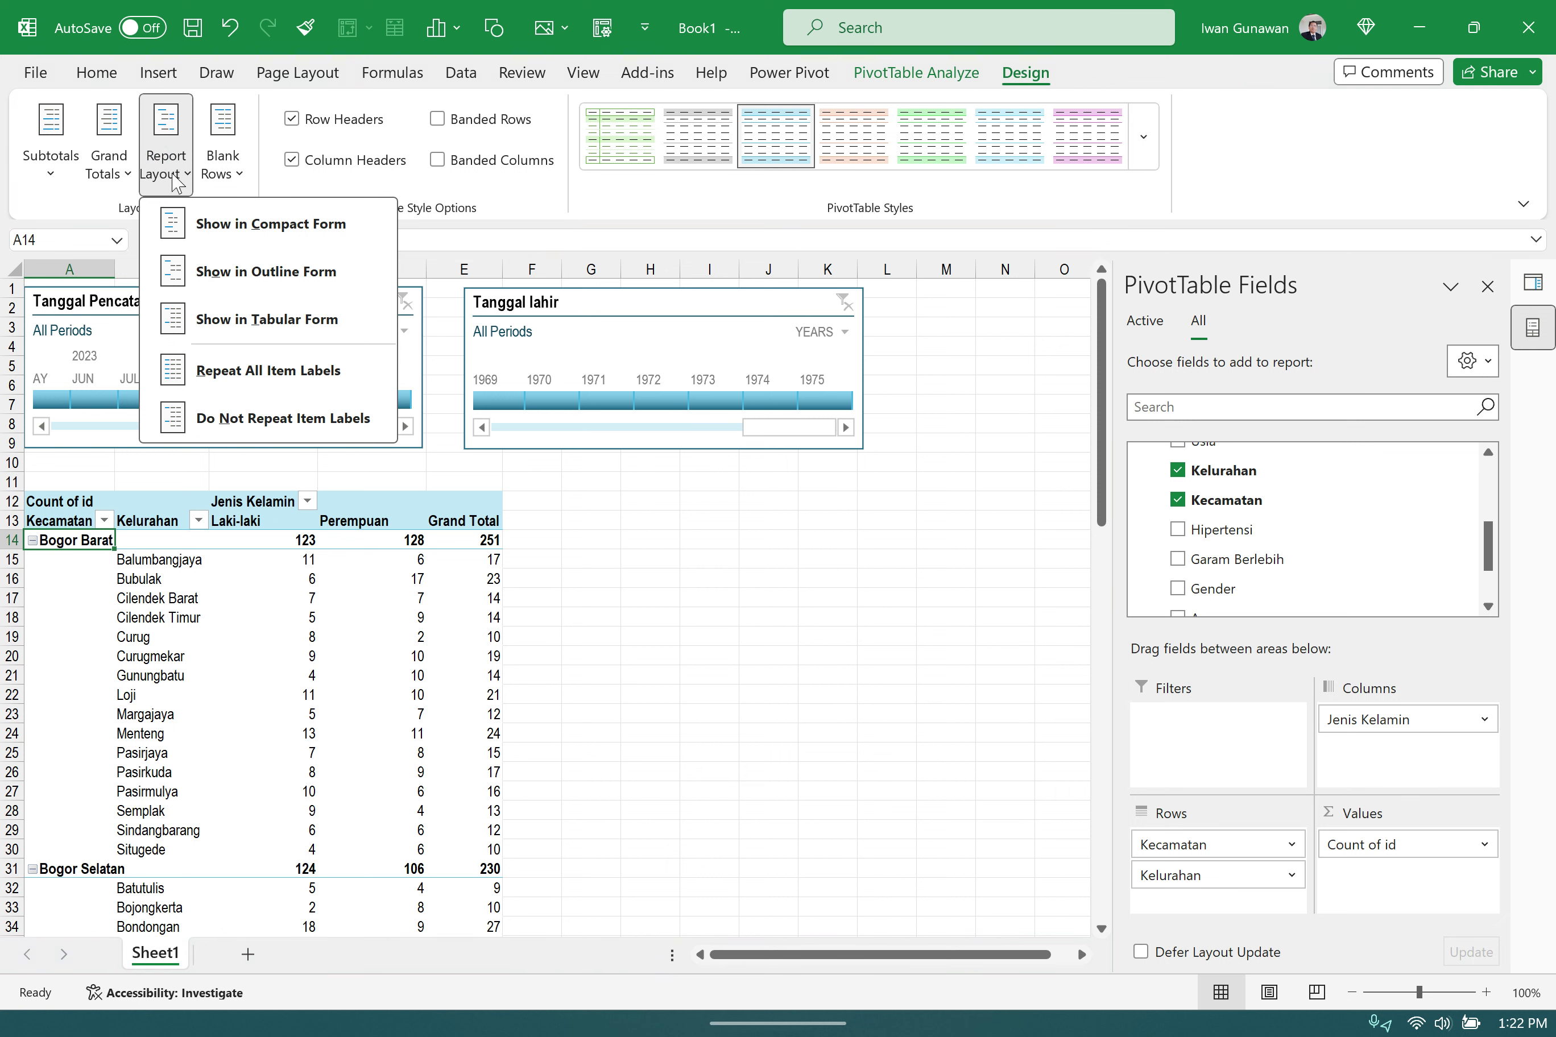
pyautogui.click(226, 227)
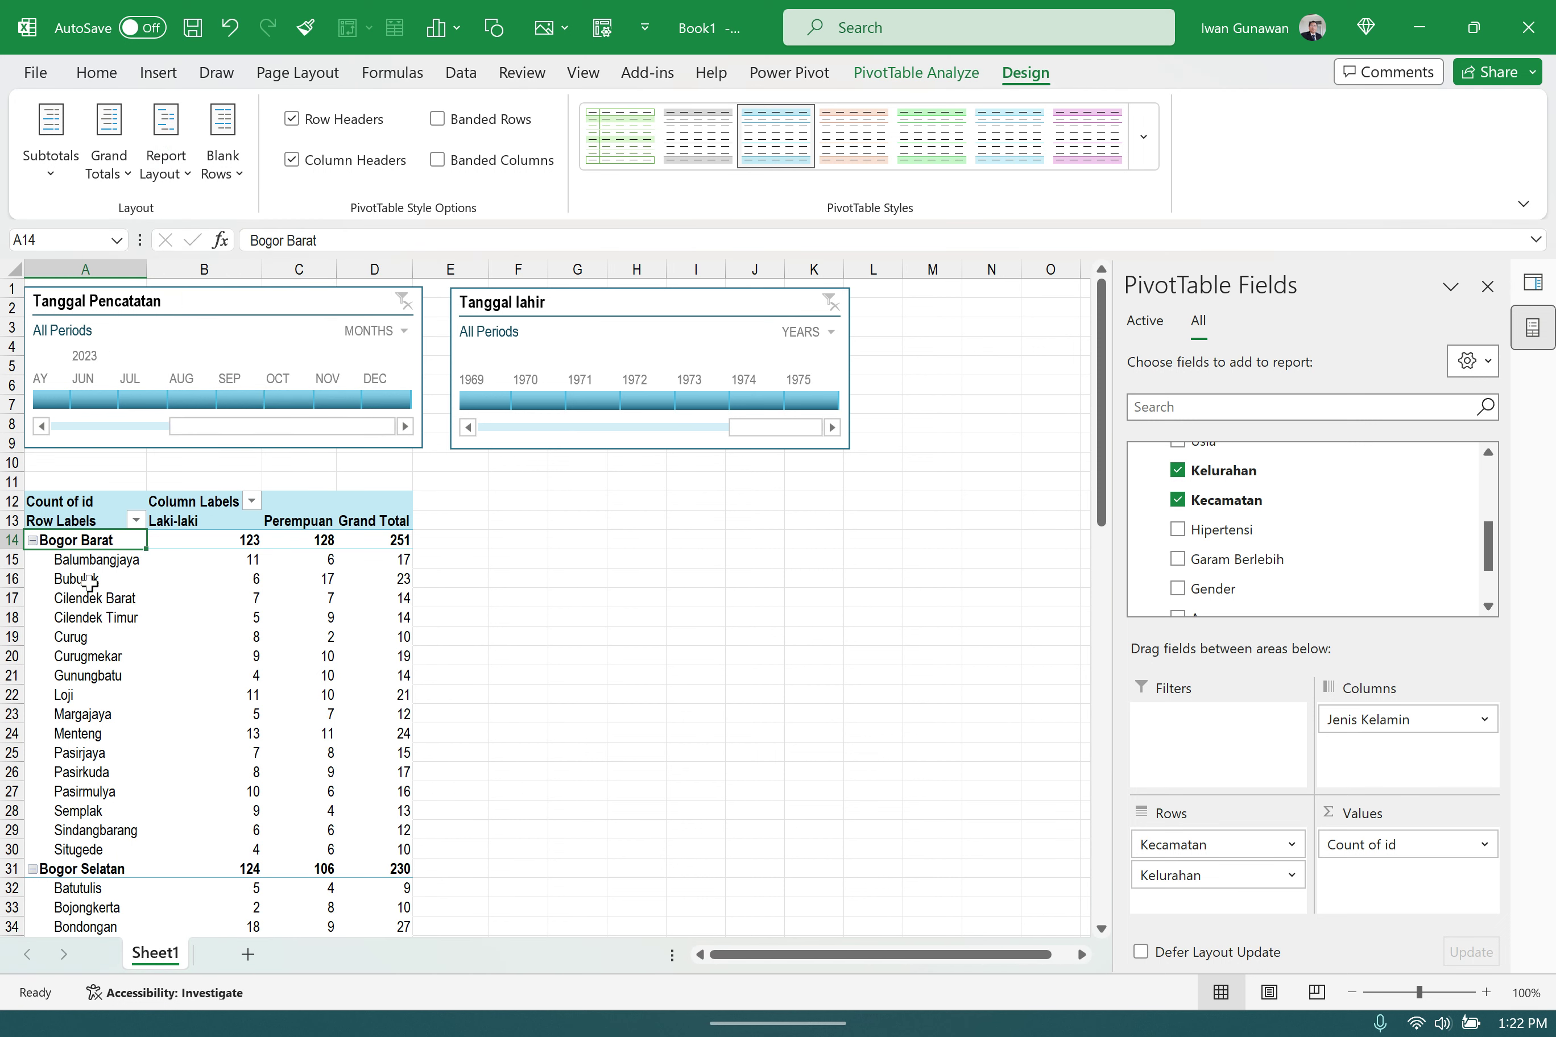
pyautogui.click(77, 565)
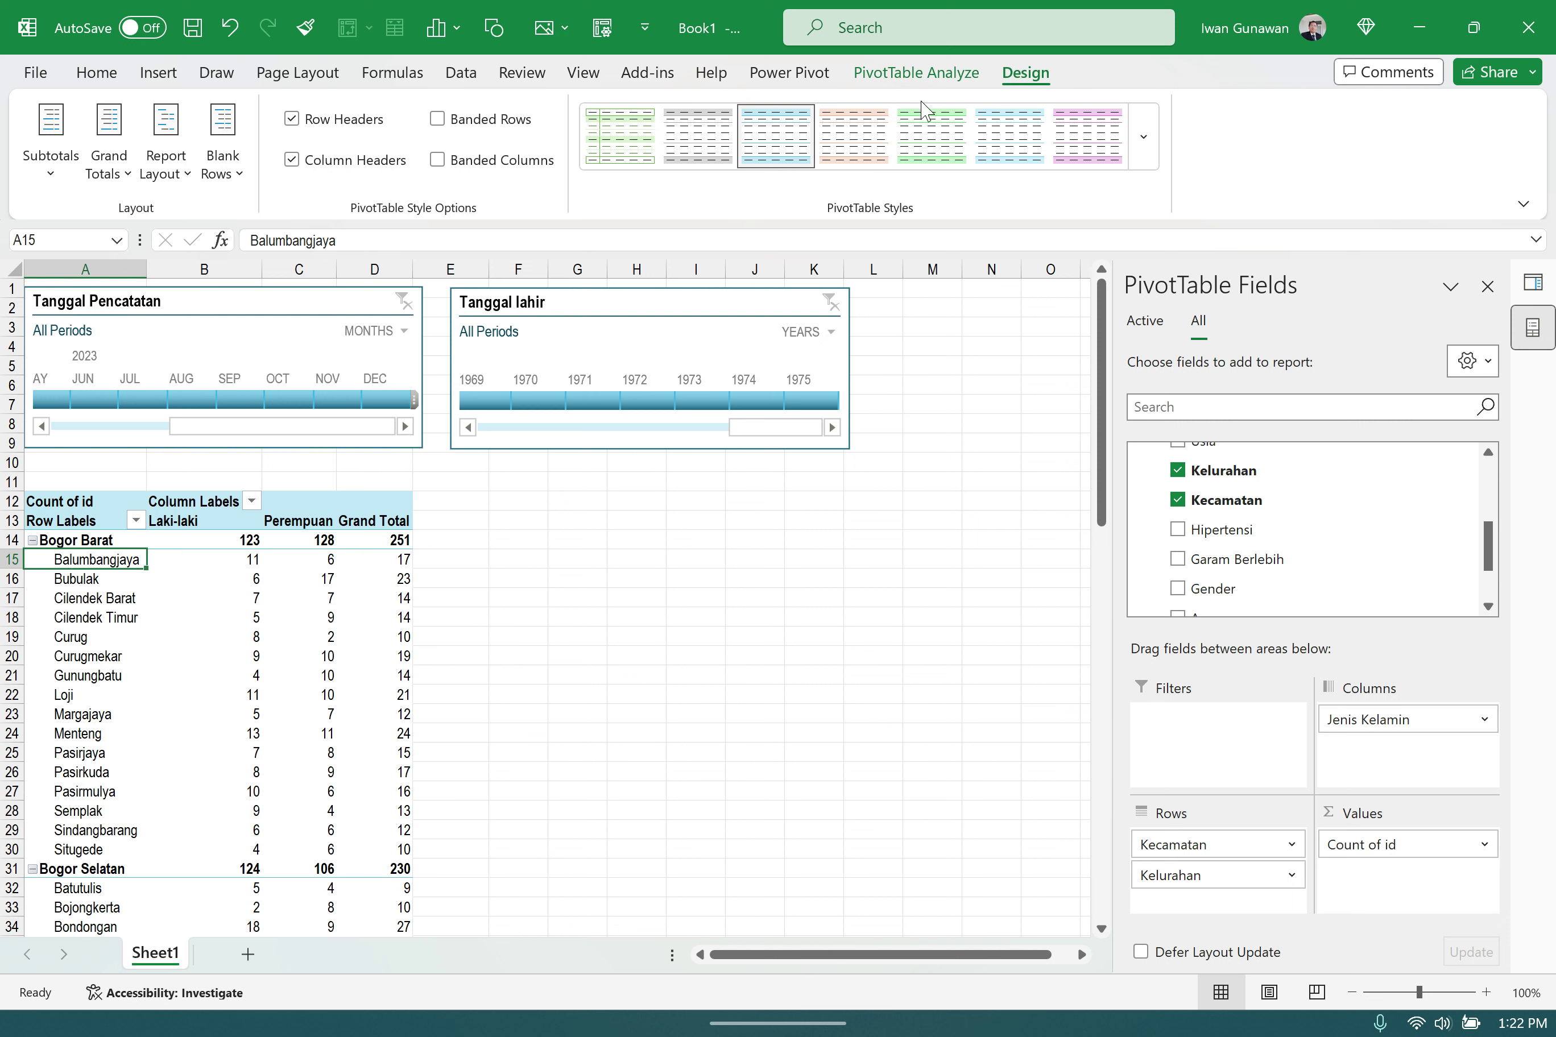
pyautogui.click(161, 173)
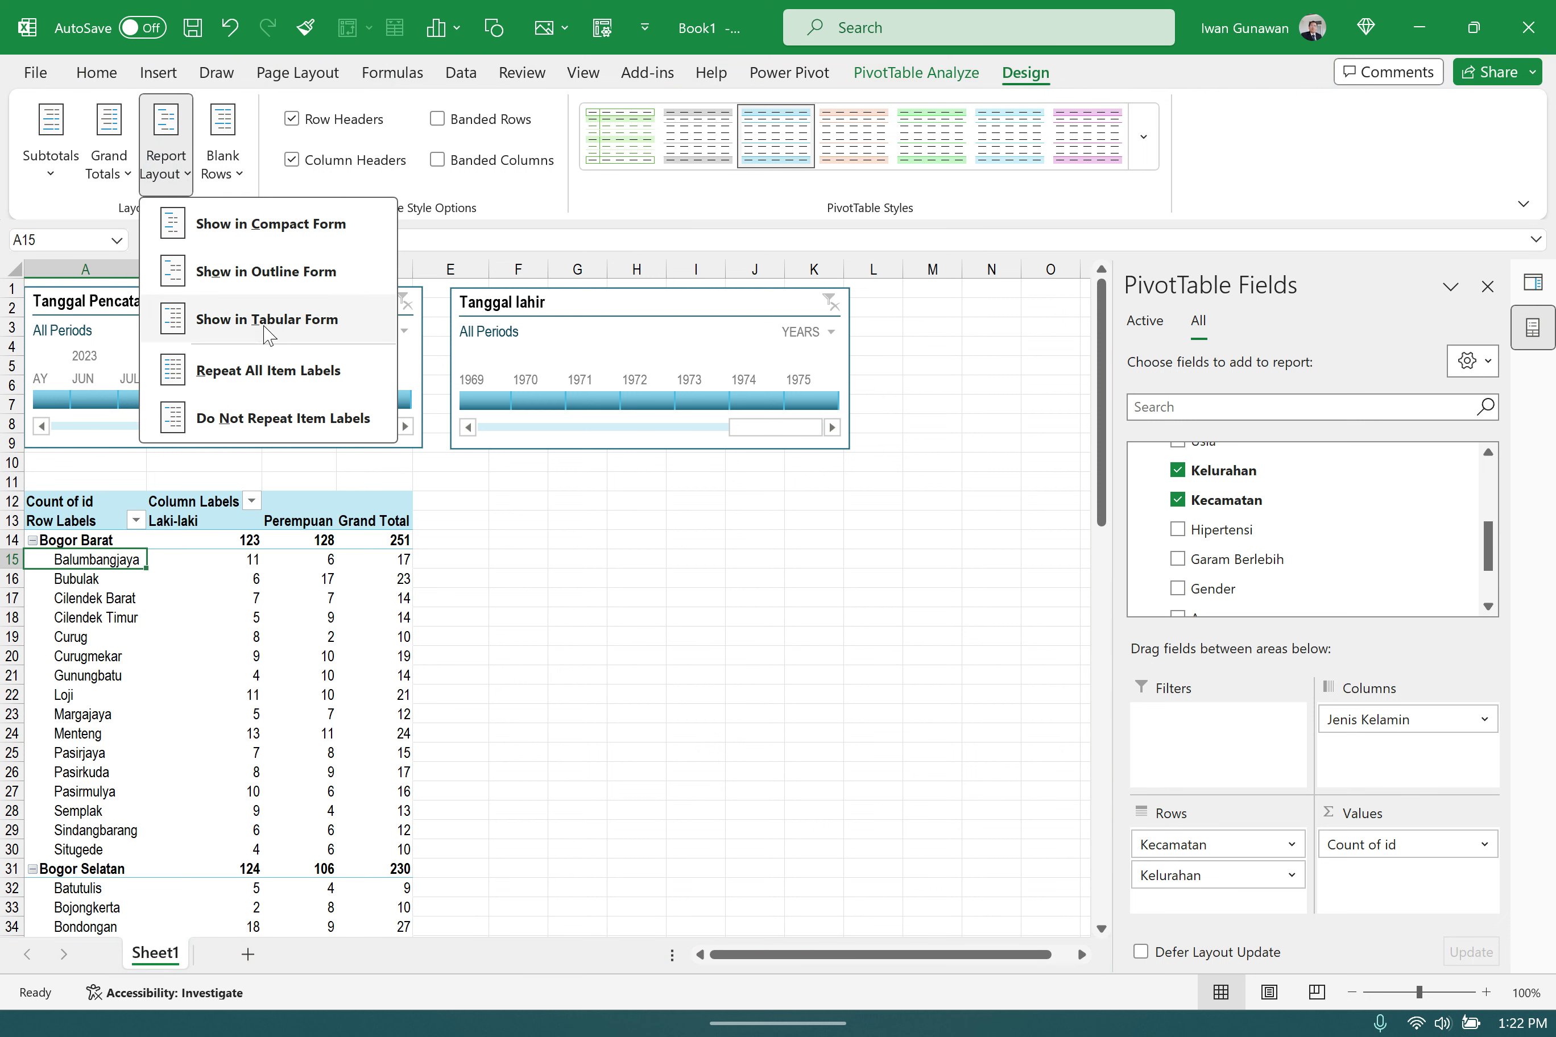
pyautogui.click(267, 321)
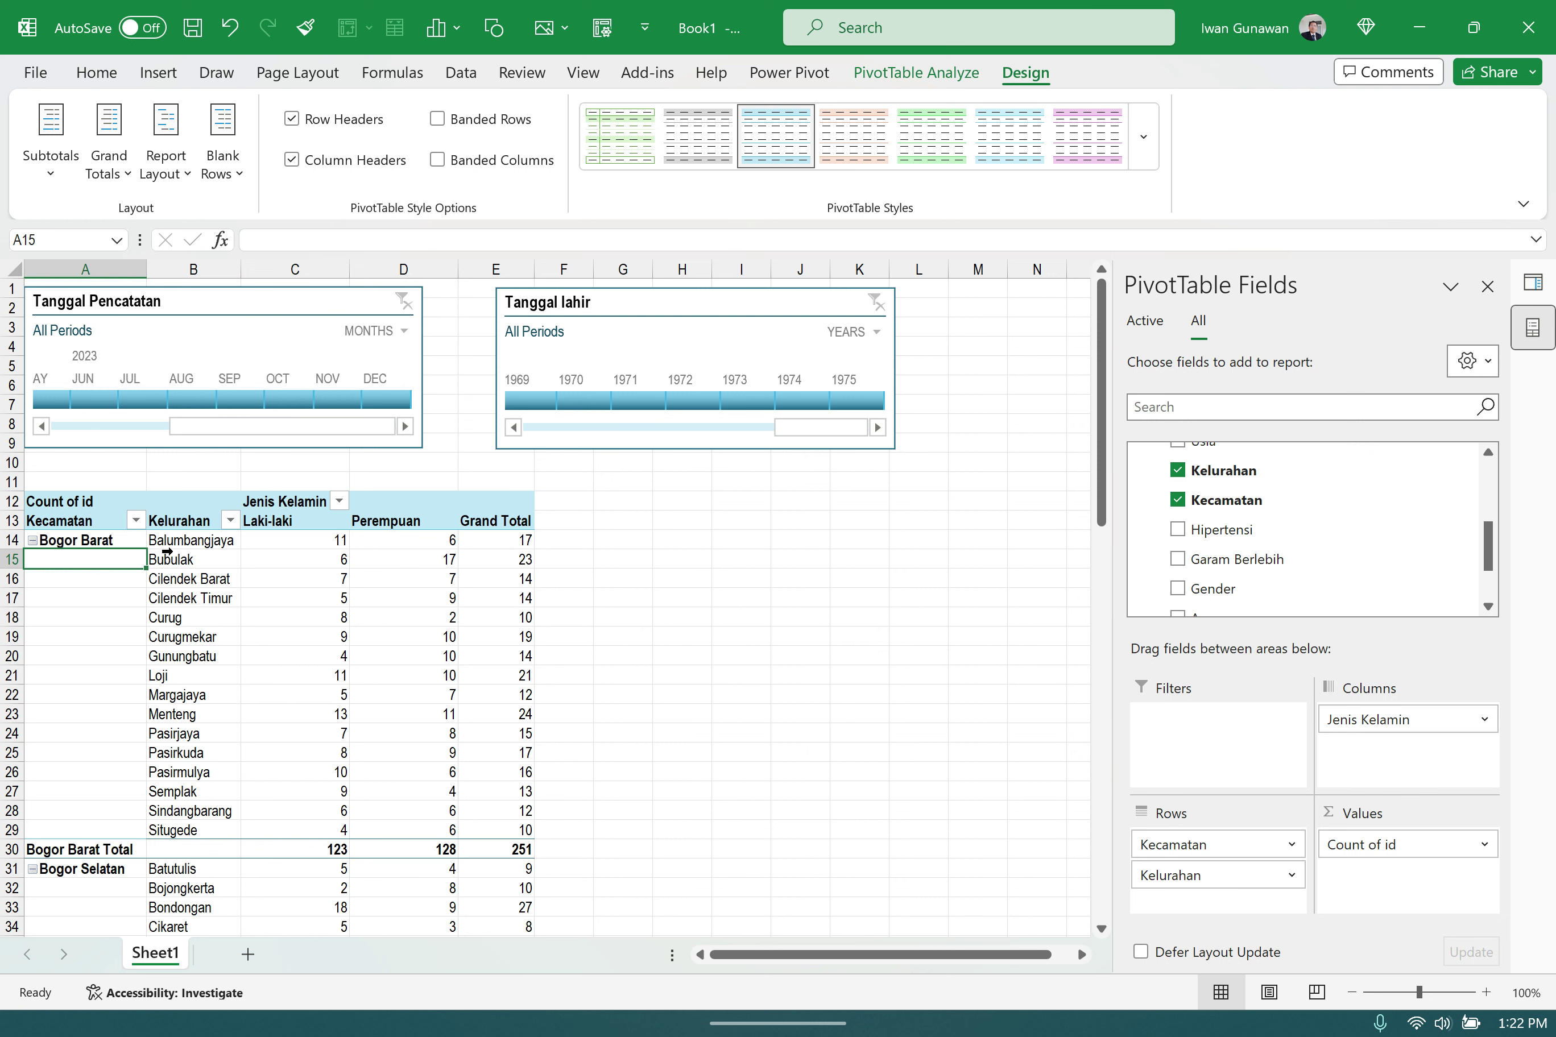
# - Examine how the tabular layout separates the Kecamatan, Kelurahan, Laki-laki and Perempuan columns of the PivotTable
pyautogui.moveTo(163, 557); pyautogui.dragTo(165, 591)
pyautogui.click(189, 519)
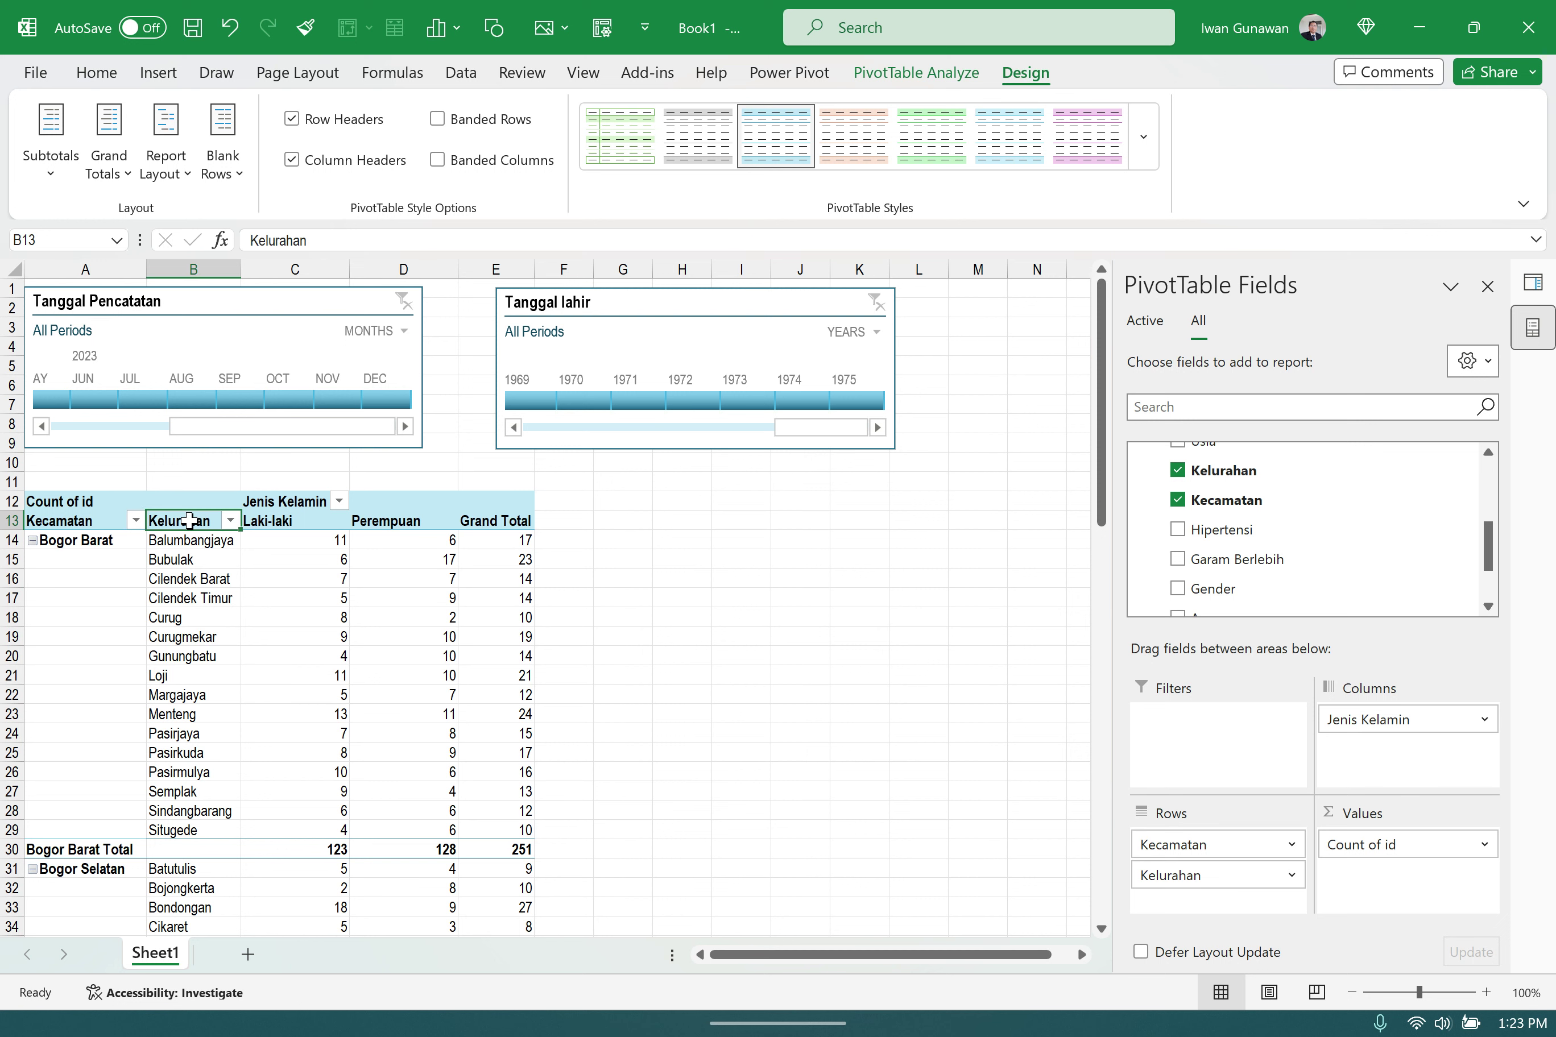
pyautogui.click(177, 559)
pyautogui.click(188, 541)
pyautogui.click(188, 579)
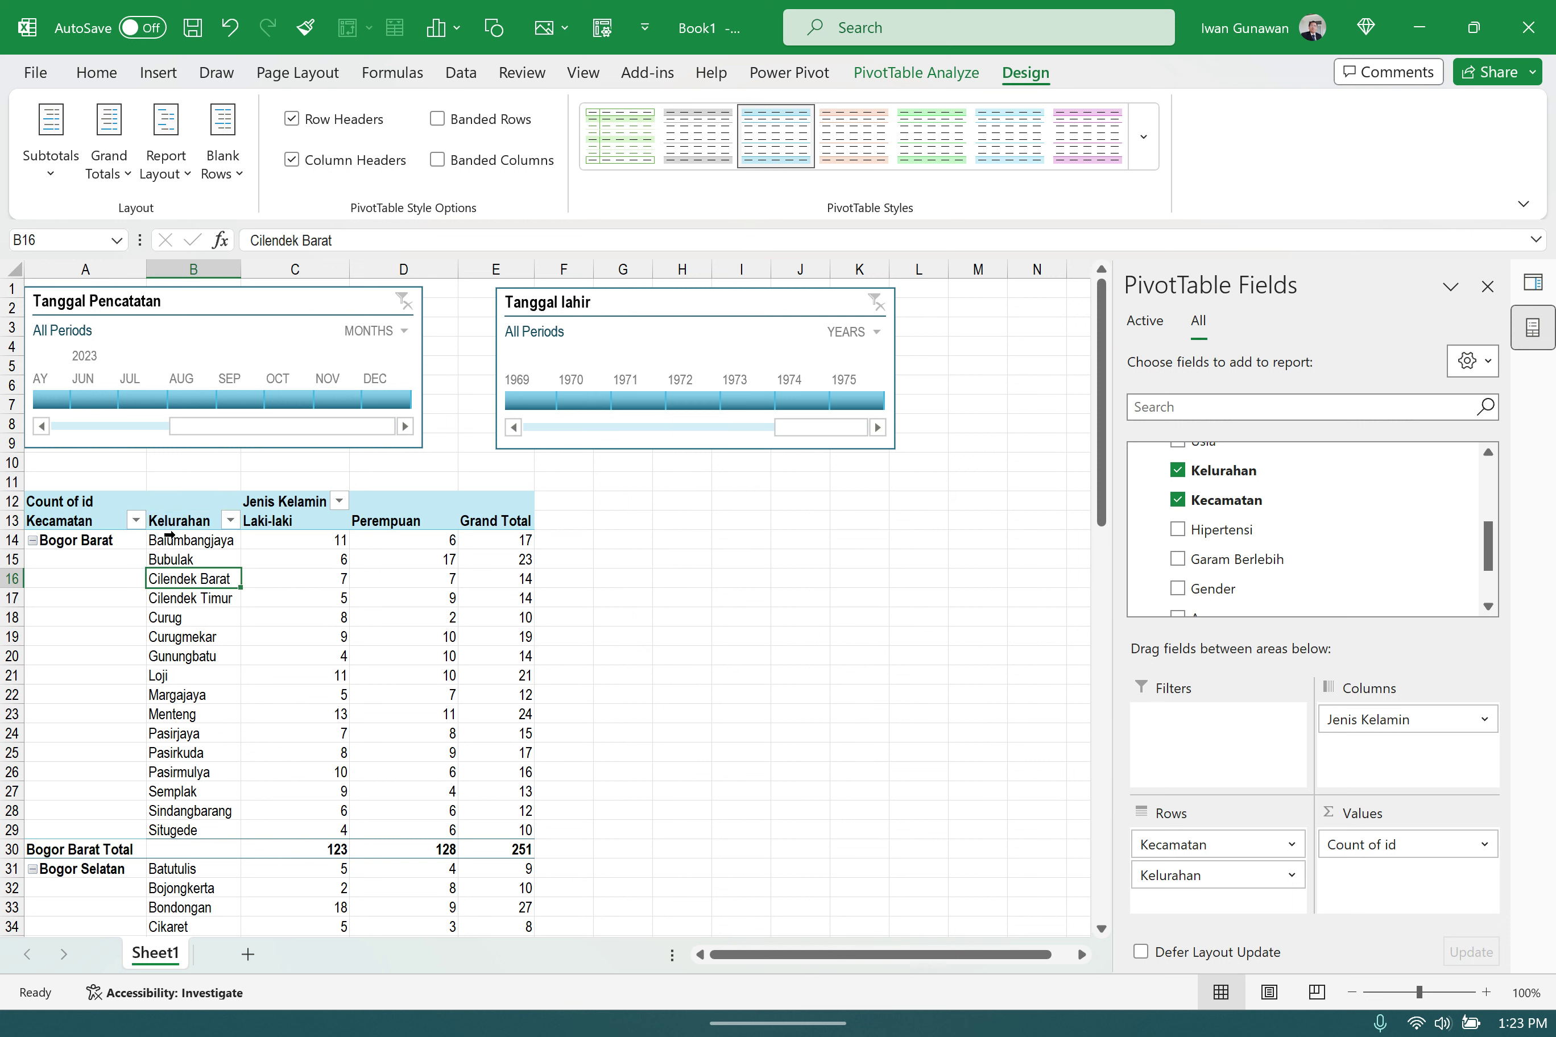
pyautogui.click(177, 519)
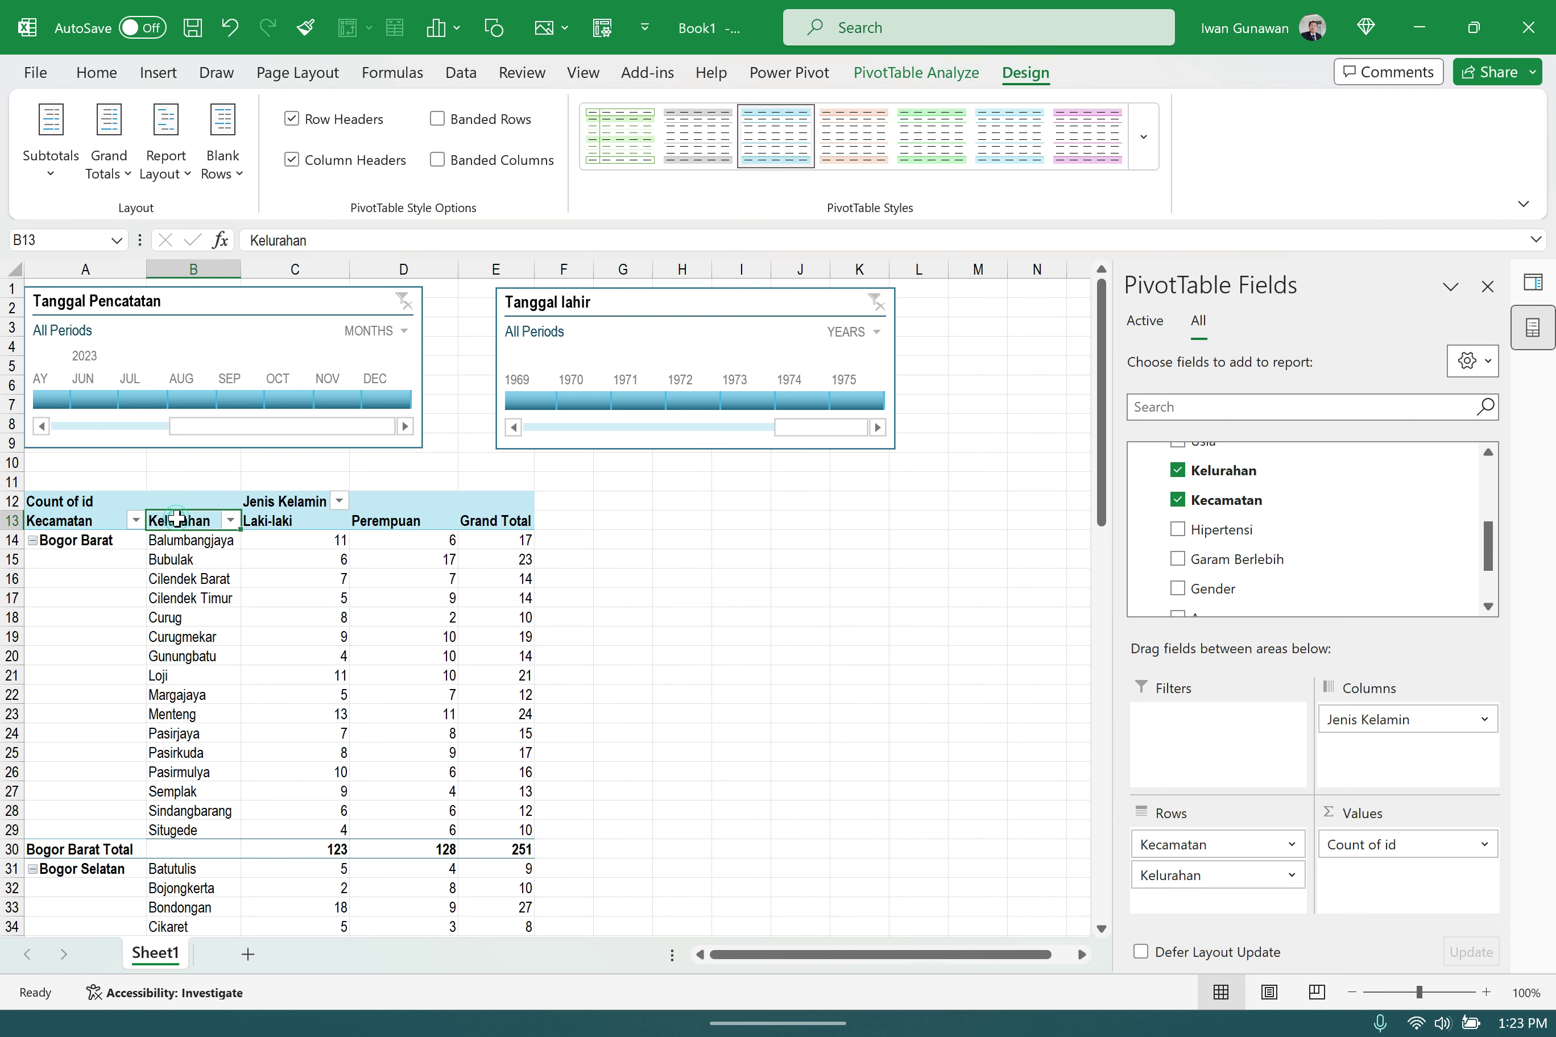
pyautogui.click(87, 539)
pyautogui.click(71, 871)
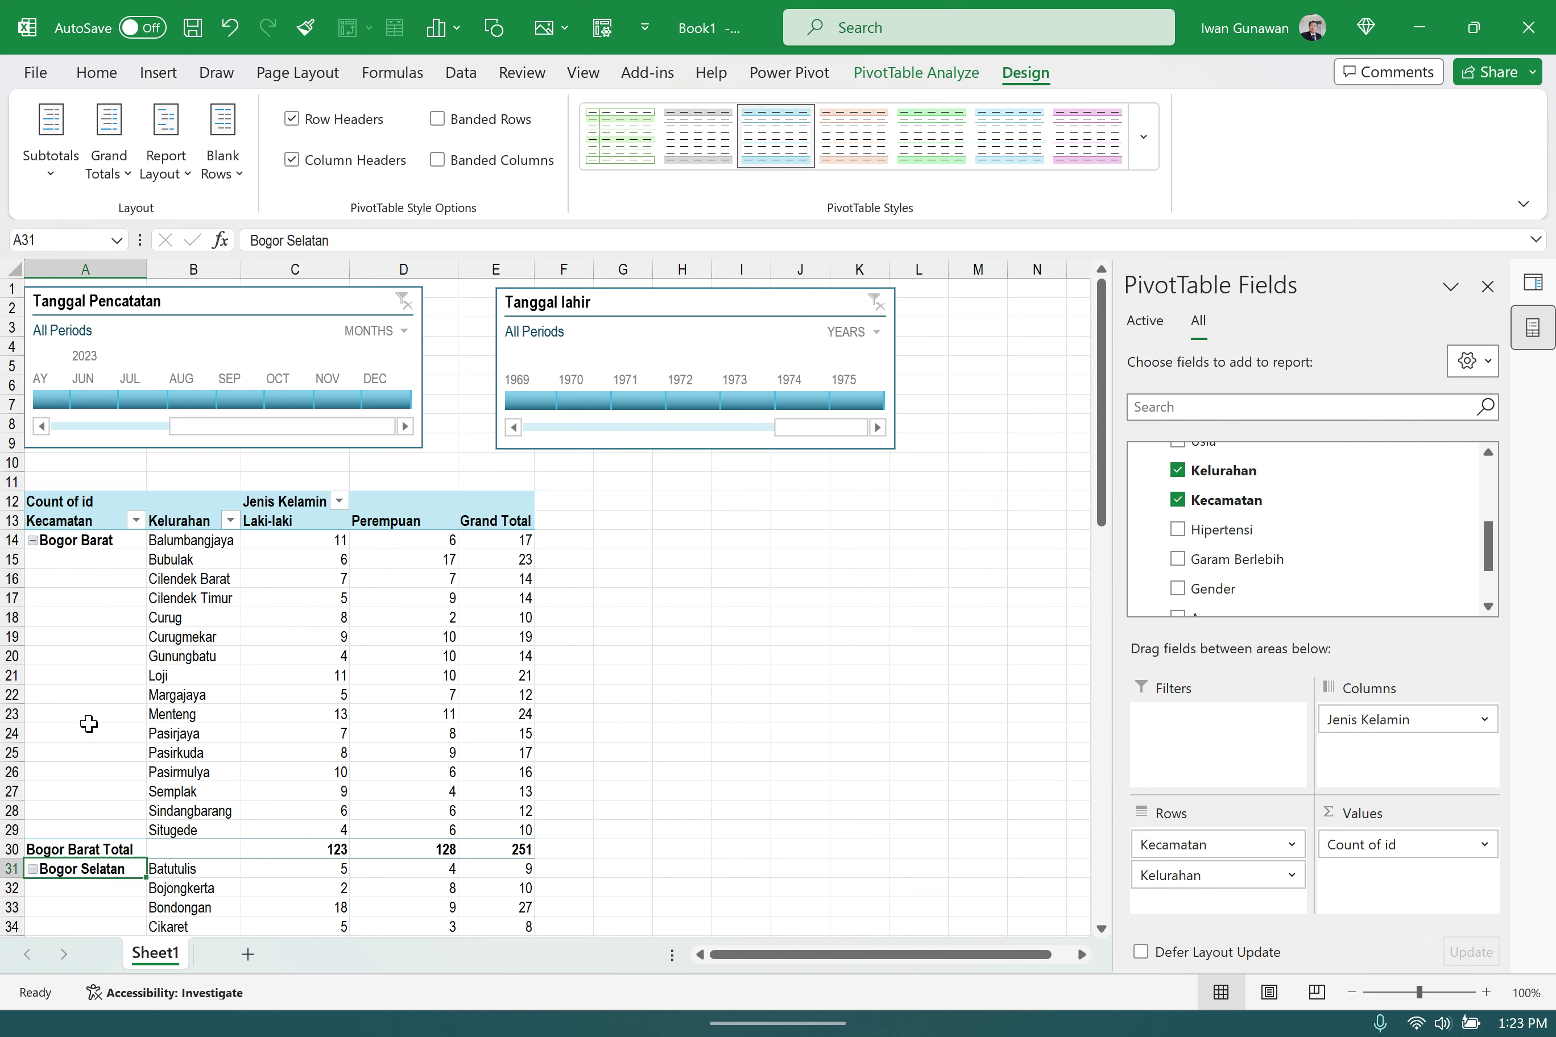
pyautogui.click(71, 523)
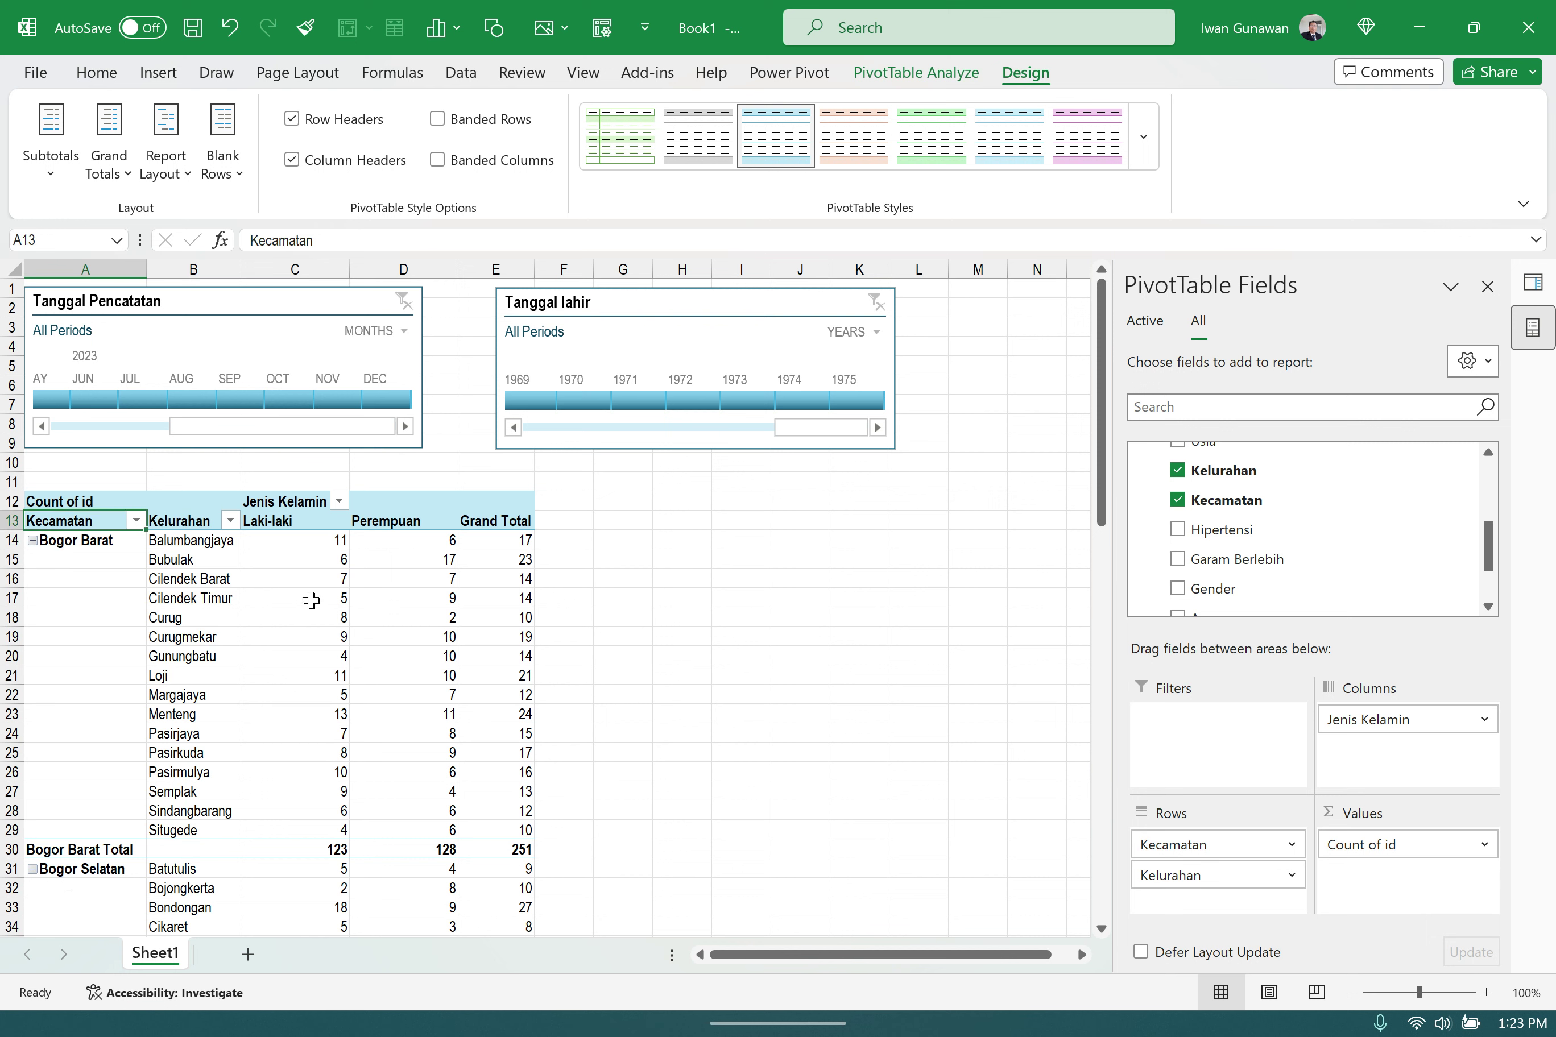
pyautogui.click(325, 559)
pyautogui.click(281, 521)
pyautogui.click(388, 519)
pyautogui.click(311, 541)
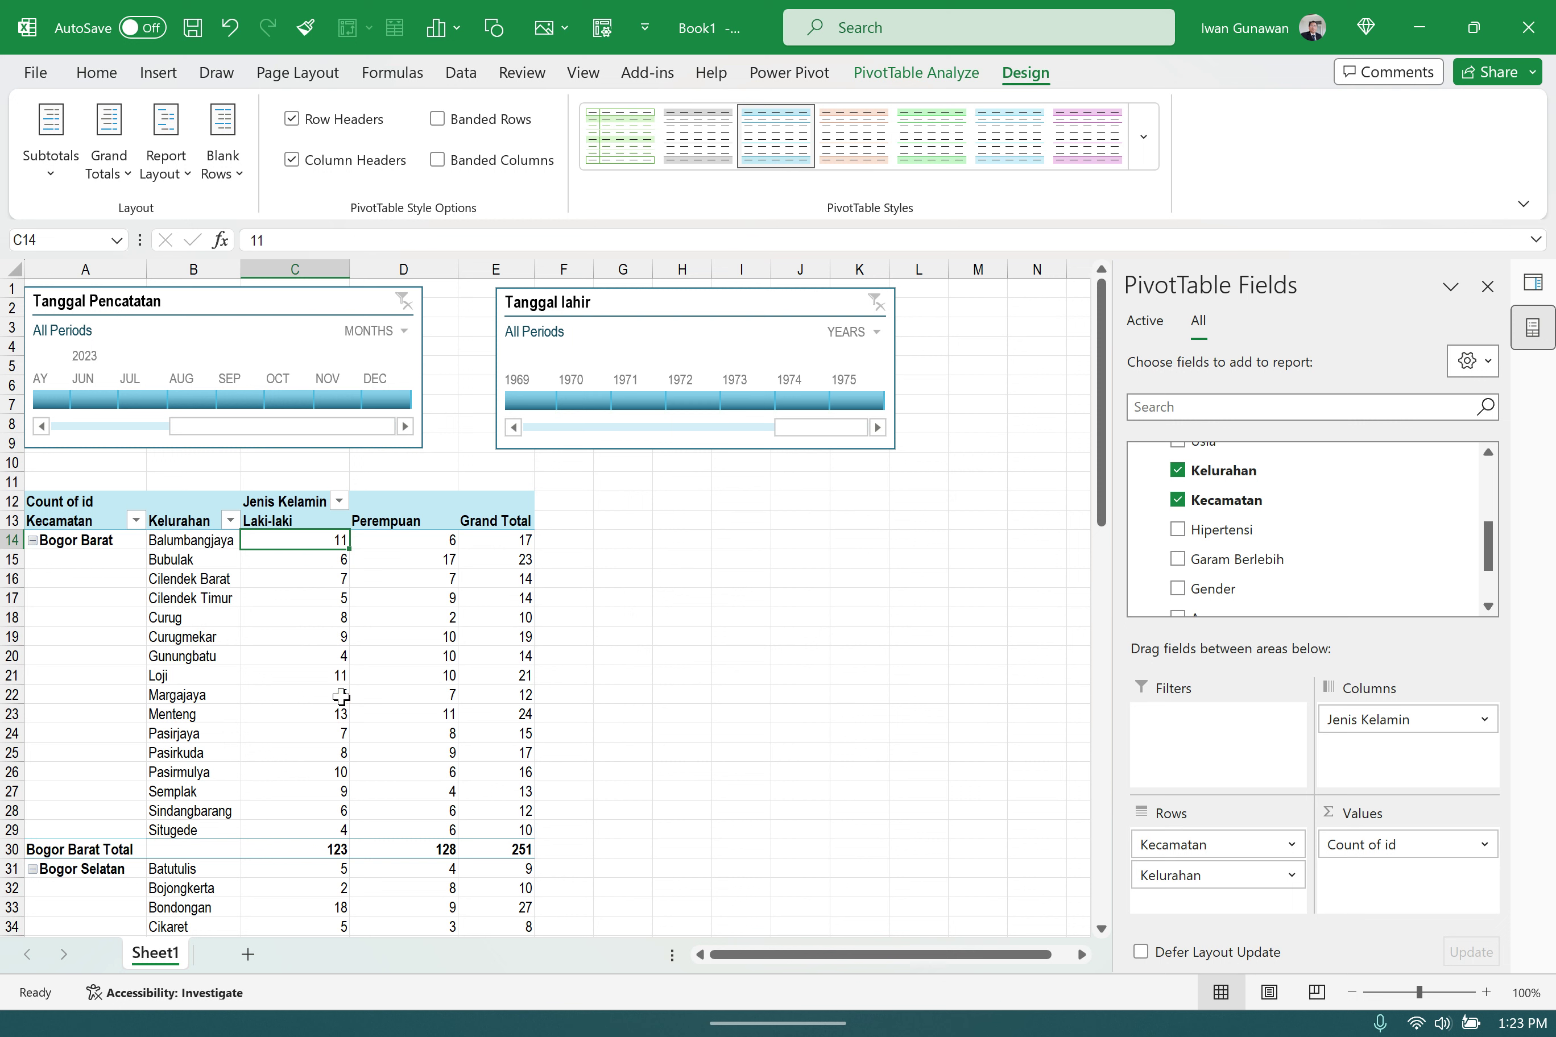
# - Look up Ciluar under Bogor Utara and check its grand total and its Laki-laki and Perempuan counts
pyautogui.moveTo(341, 696)
pyautogui.scroll(-15, 296, 704)
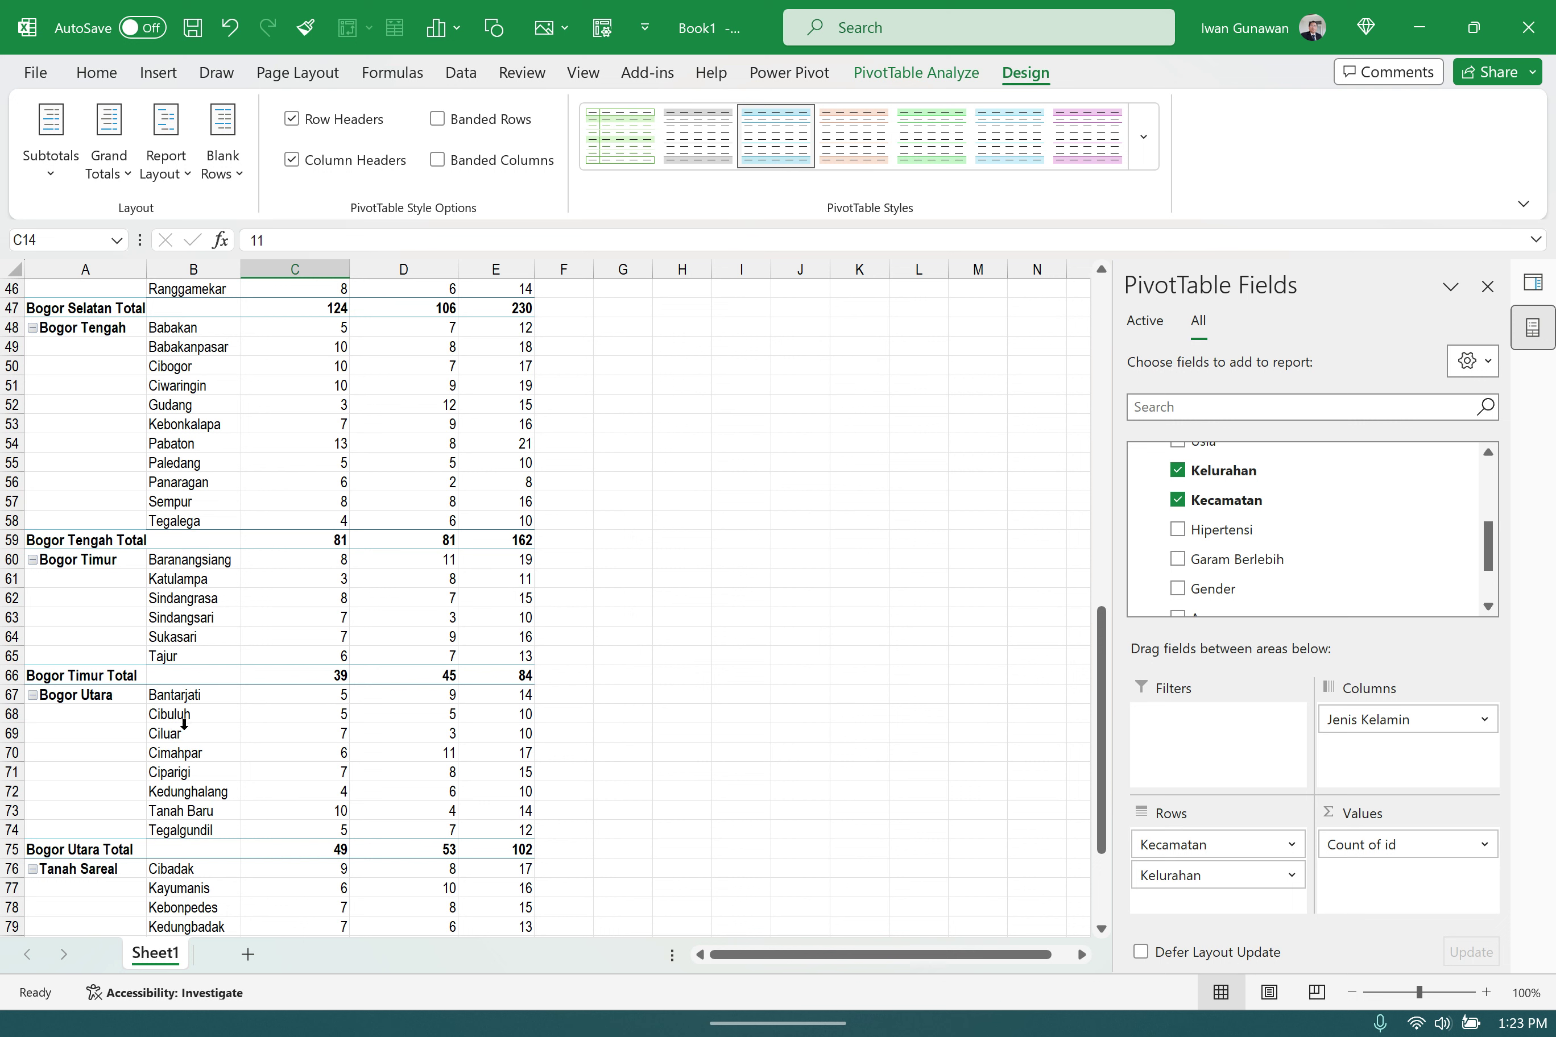
pyautogui.click(185, 737)
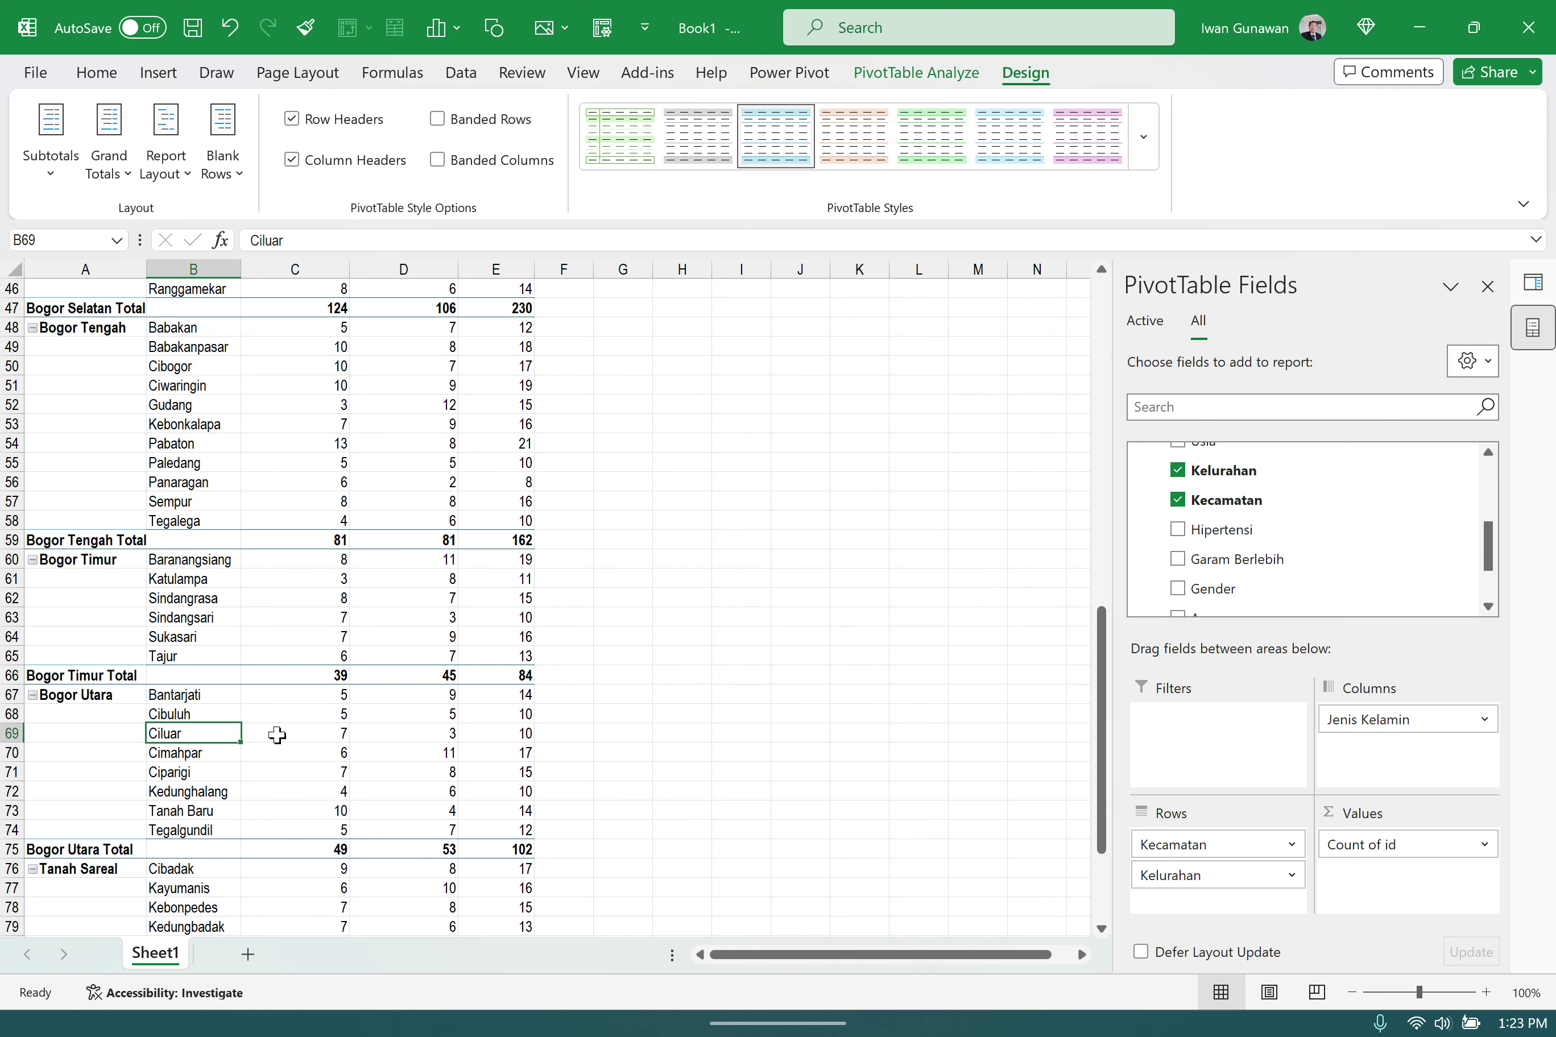
pyautogui.click(512, 730)
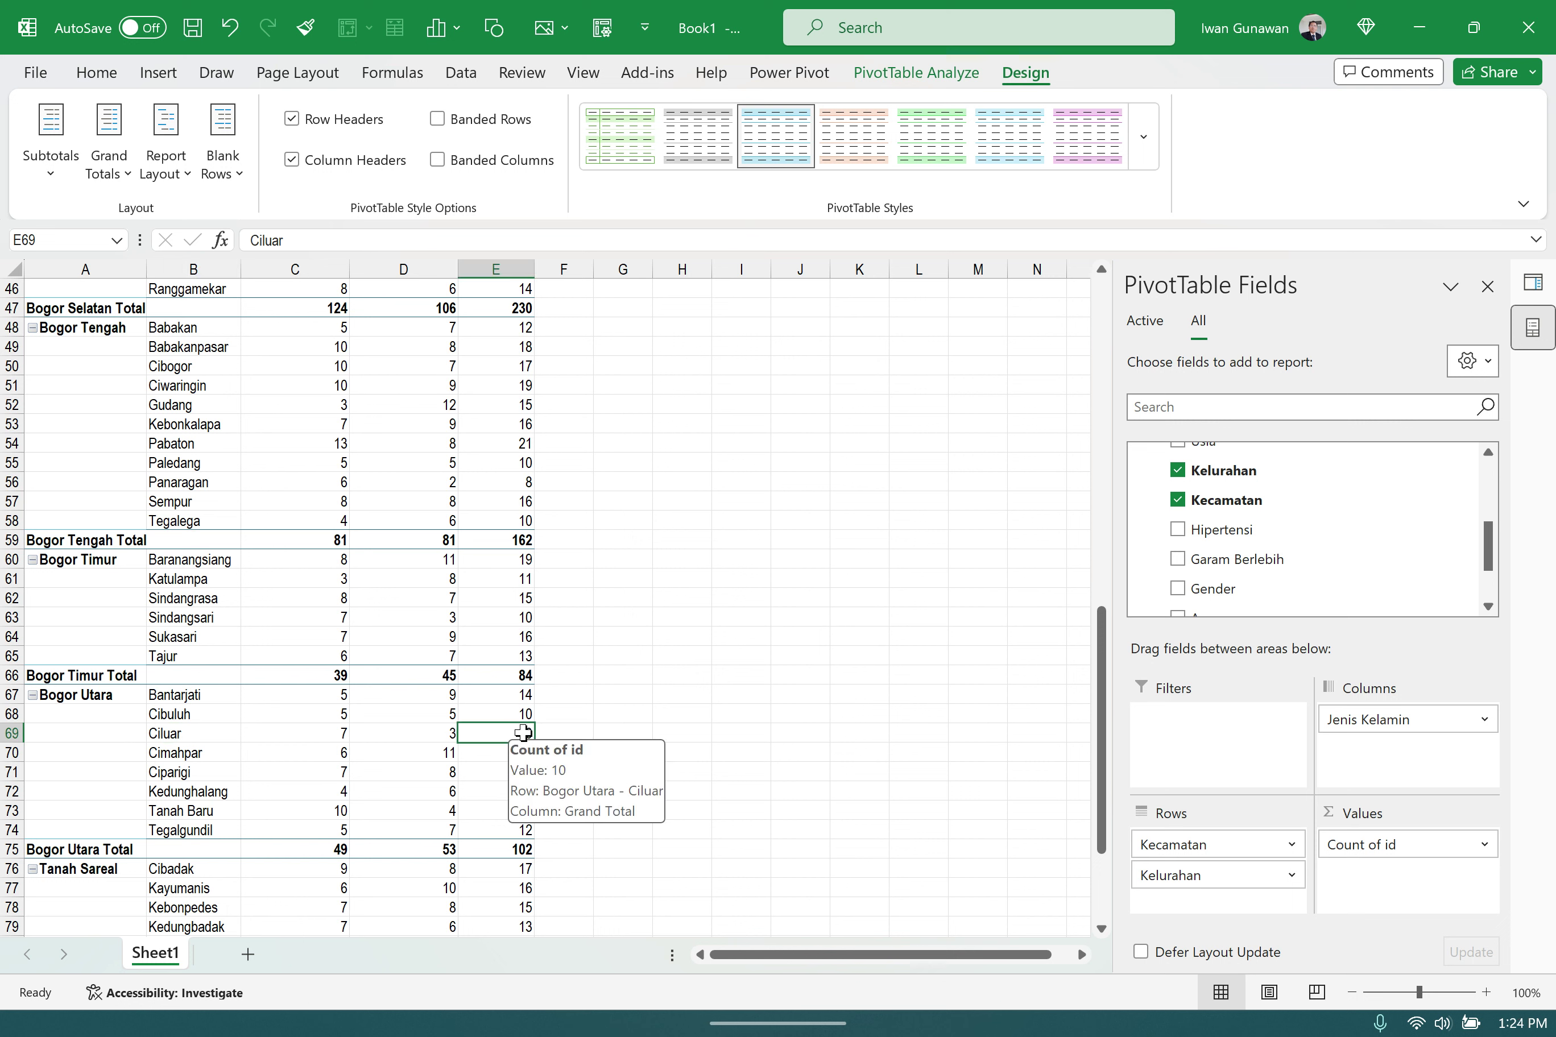
pyautogui.moveTo(511, 732)
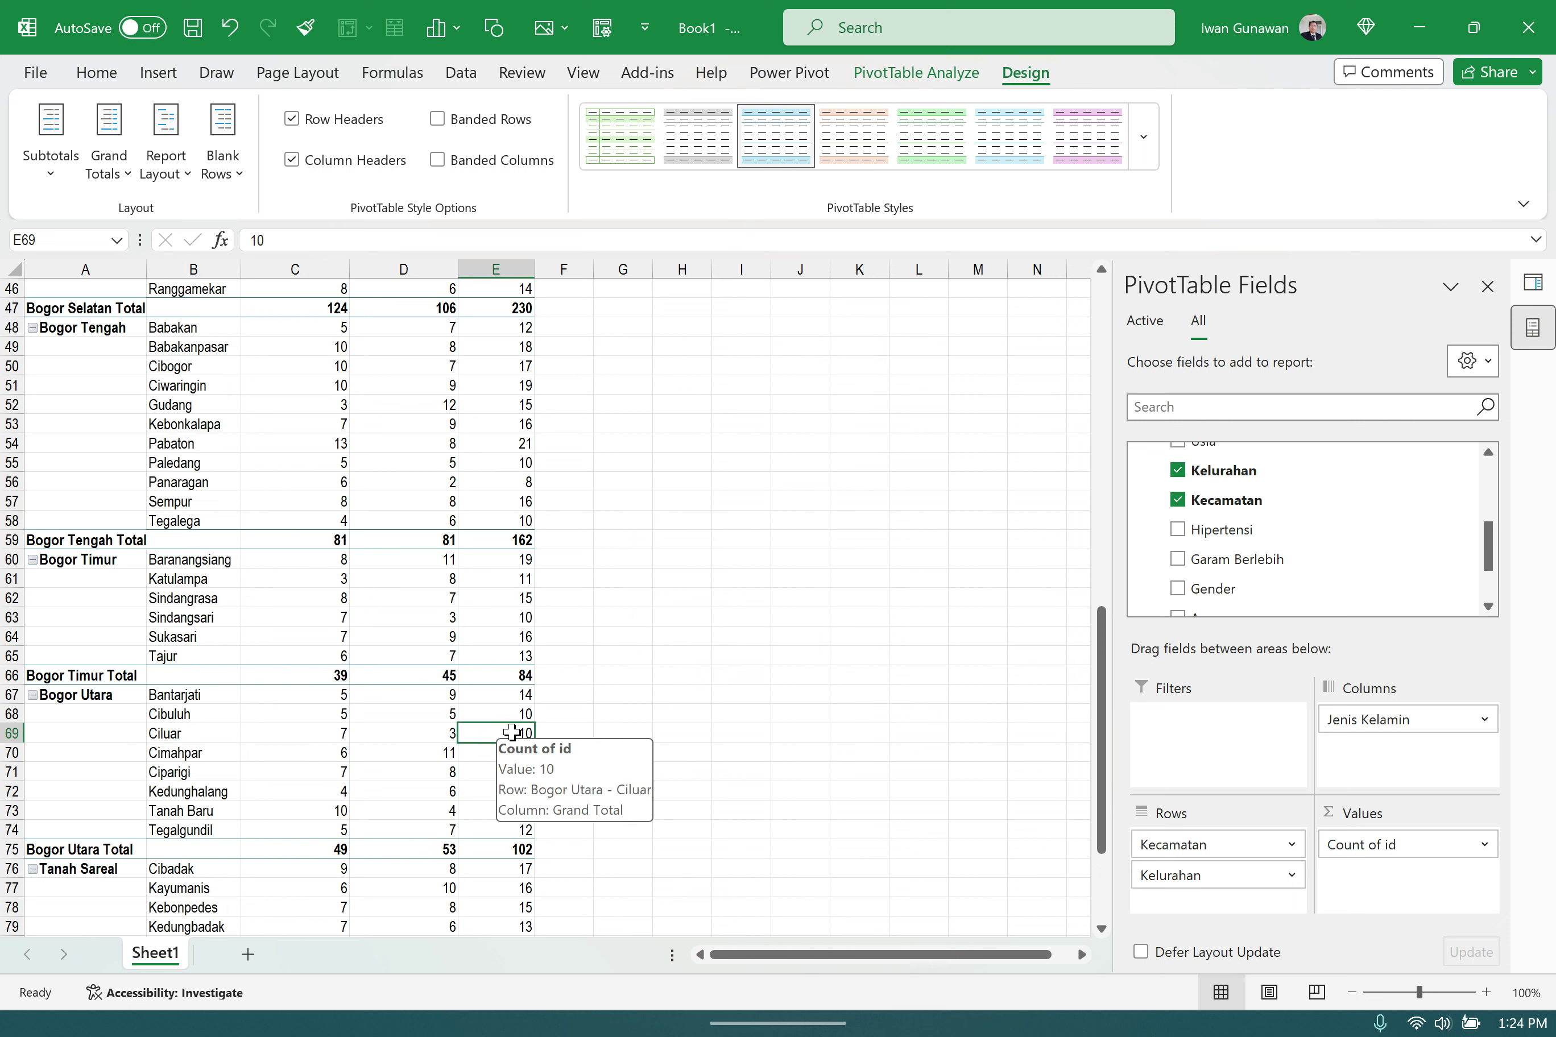
pyautogui.click(336, 733)
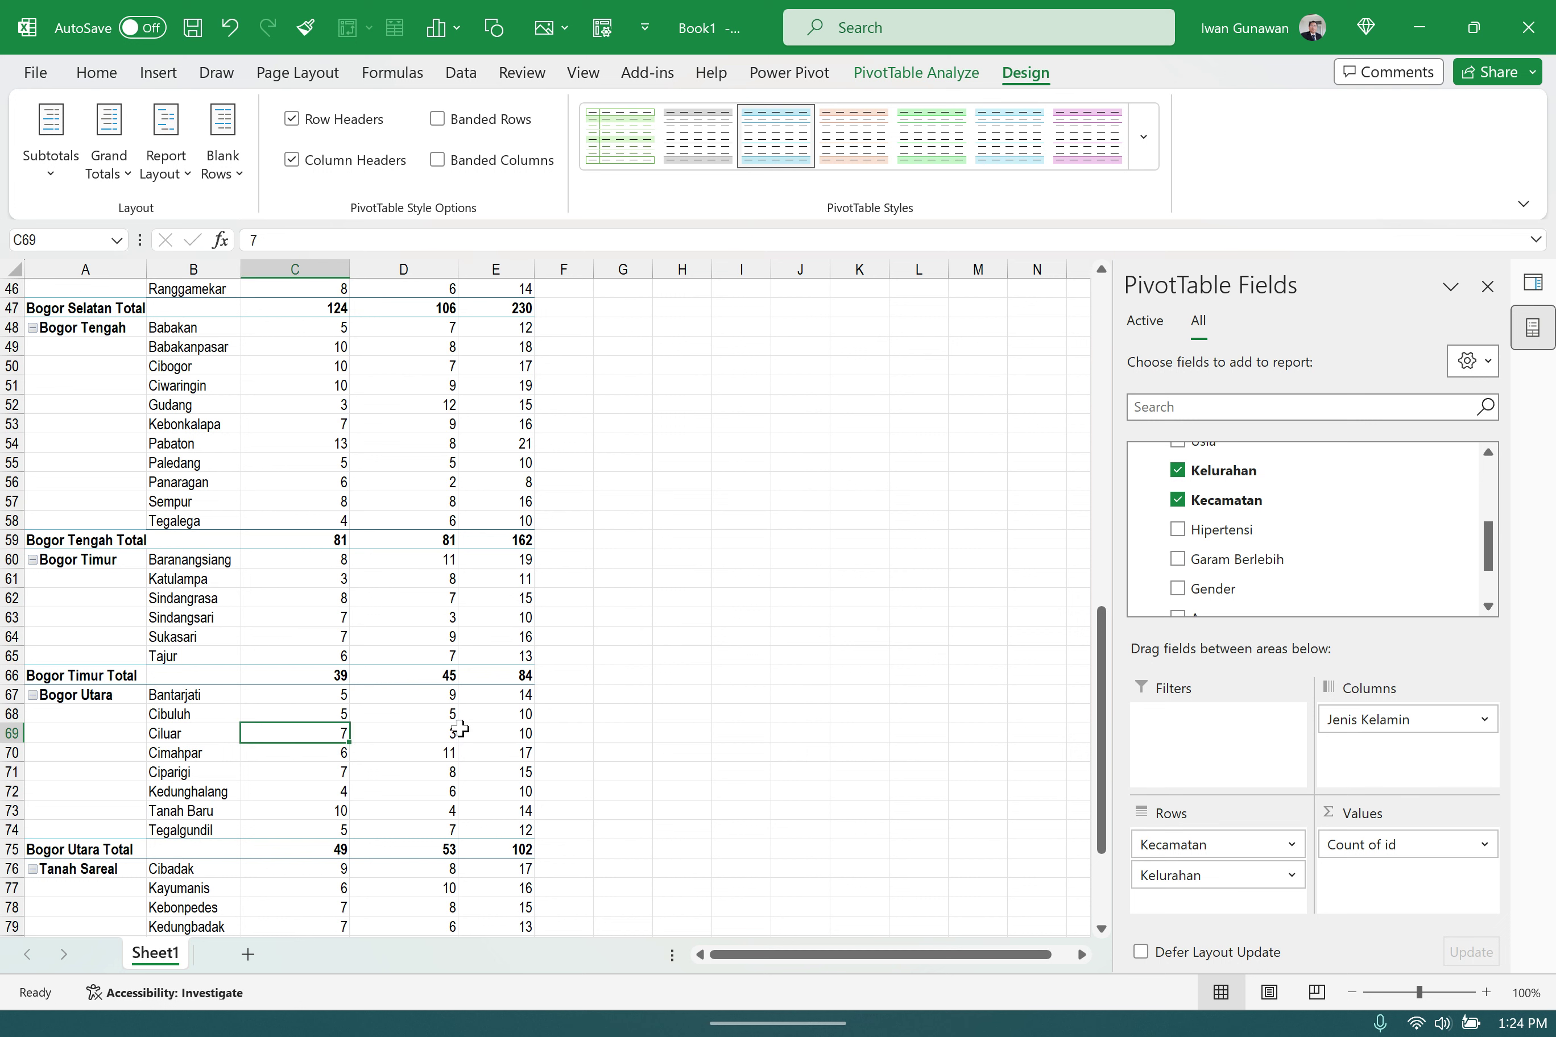
pyautogui.click(451, 731)
pyautogui.click(314, 731)
pyautogui.click(456, 733)
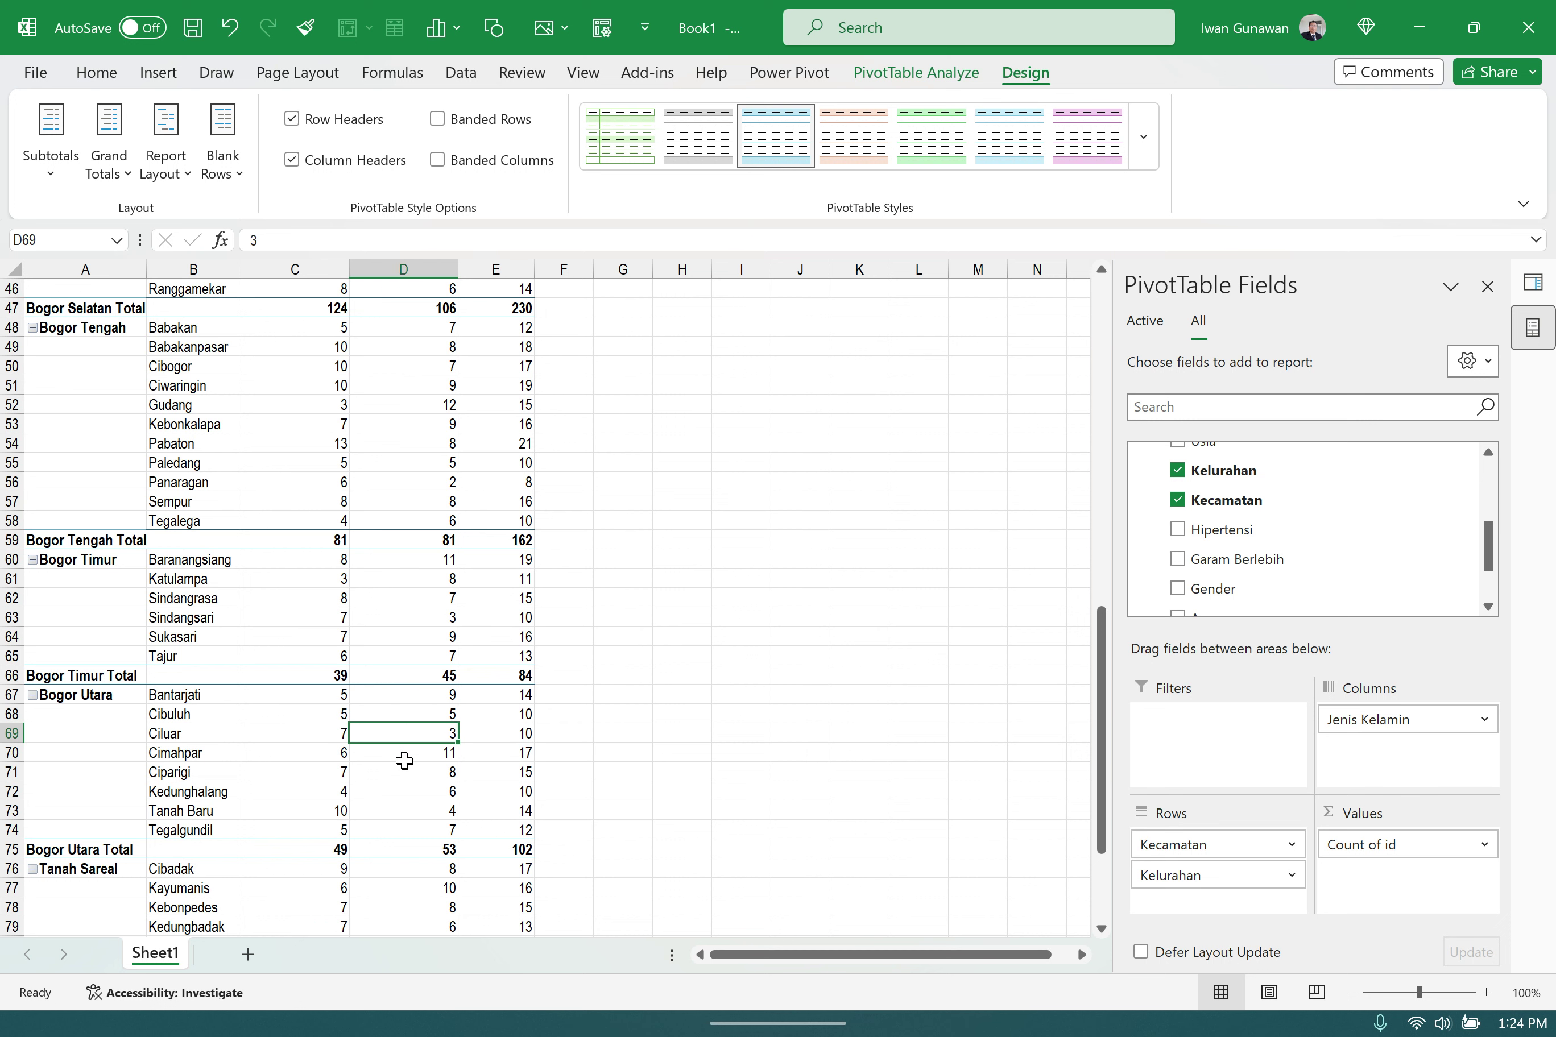
pyautogui.moveTo(409, 1033)
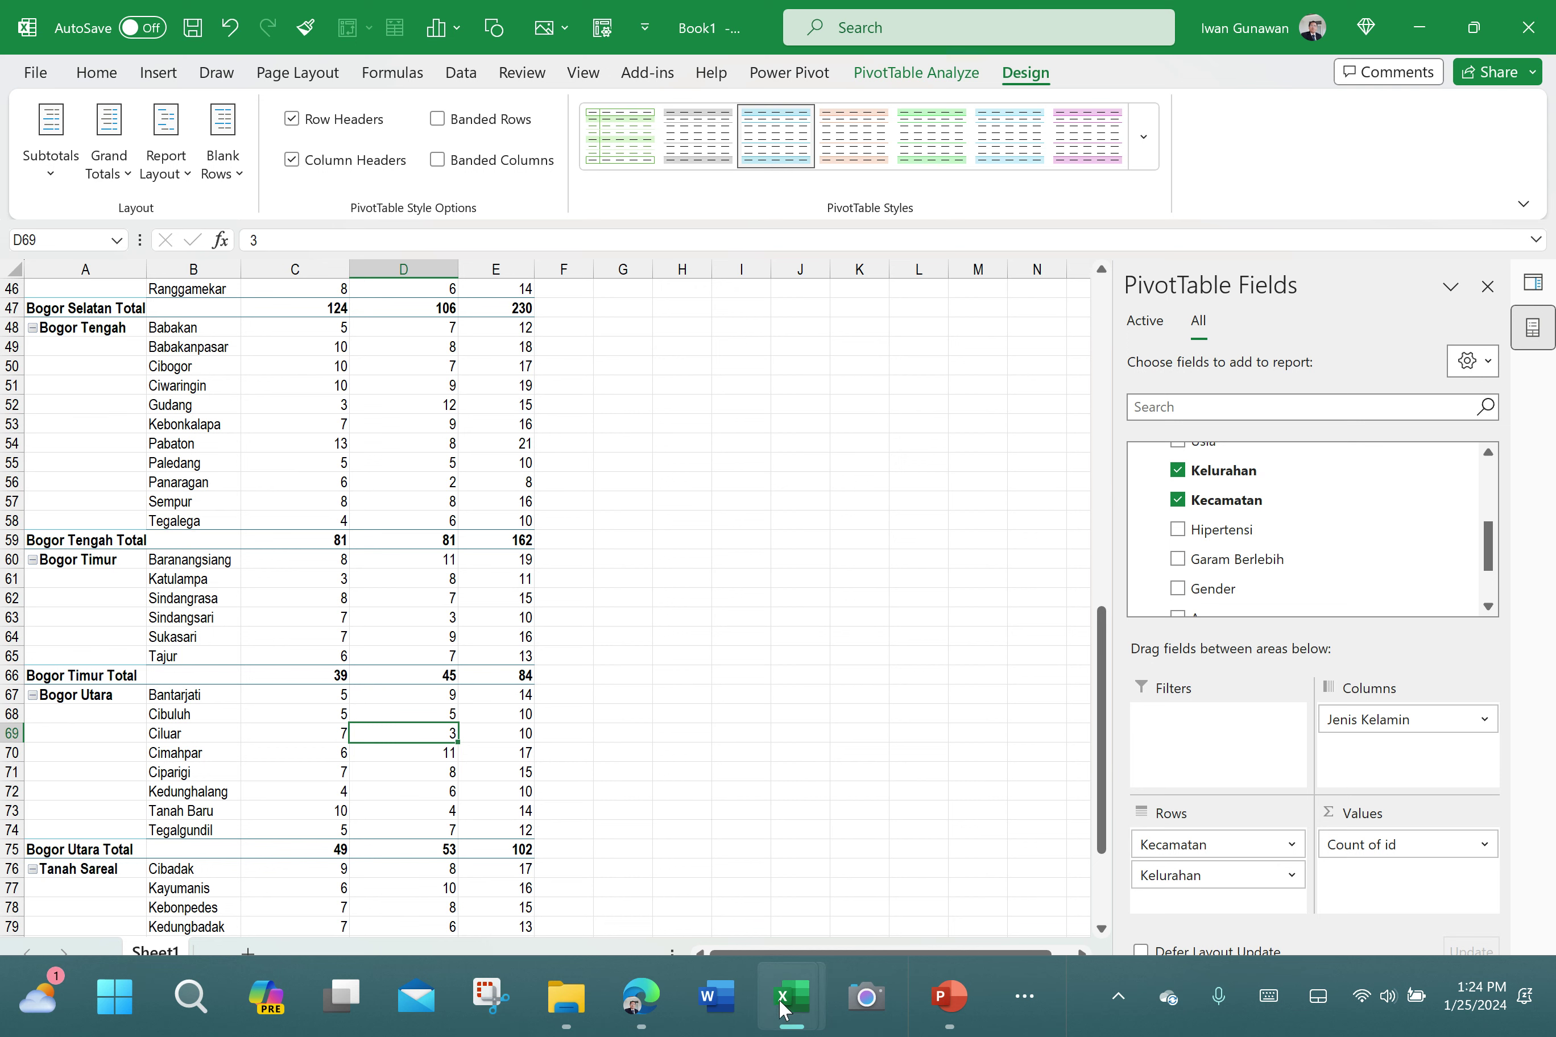
pyautogui.moveTo(783, 1007)
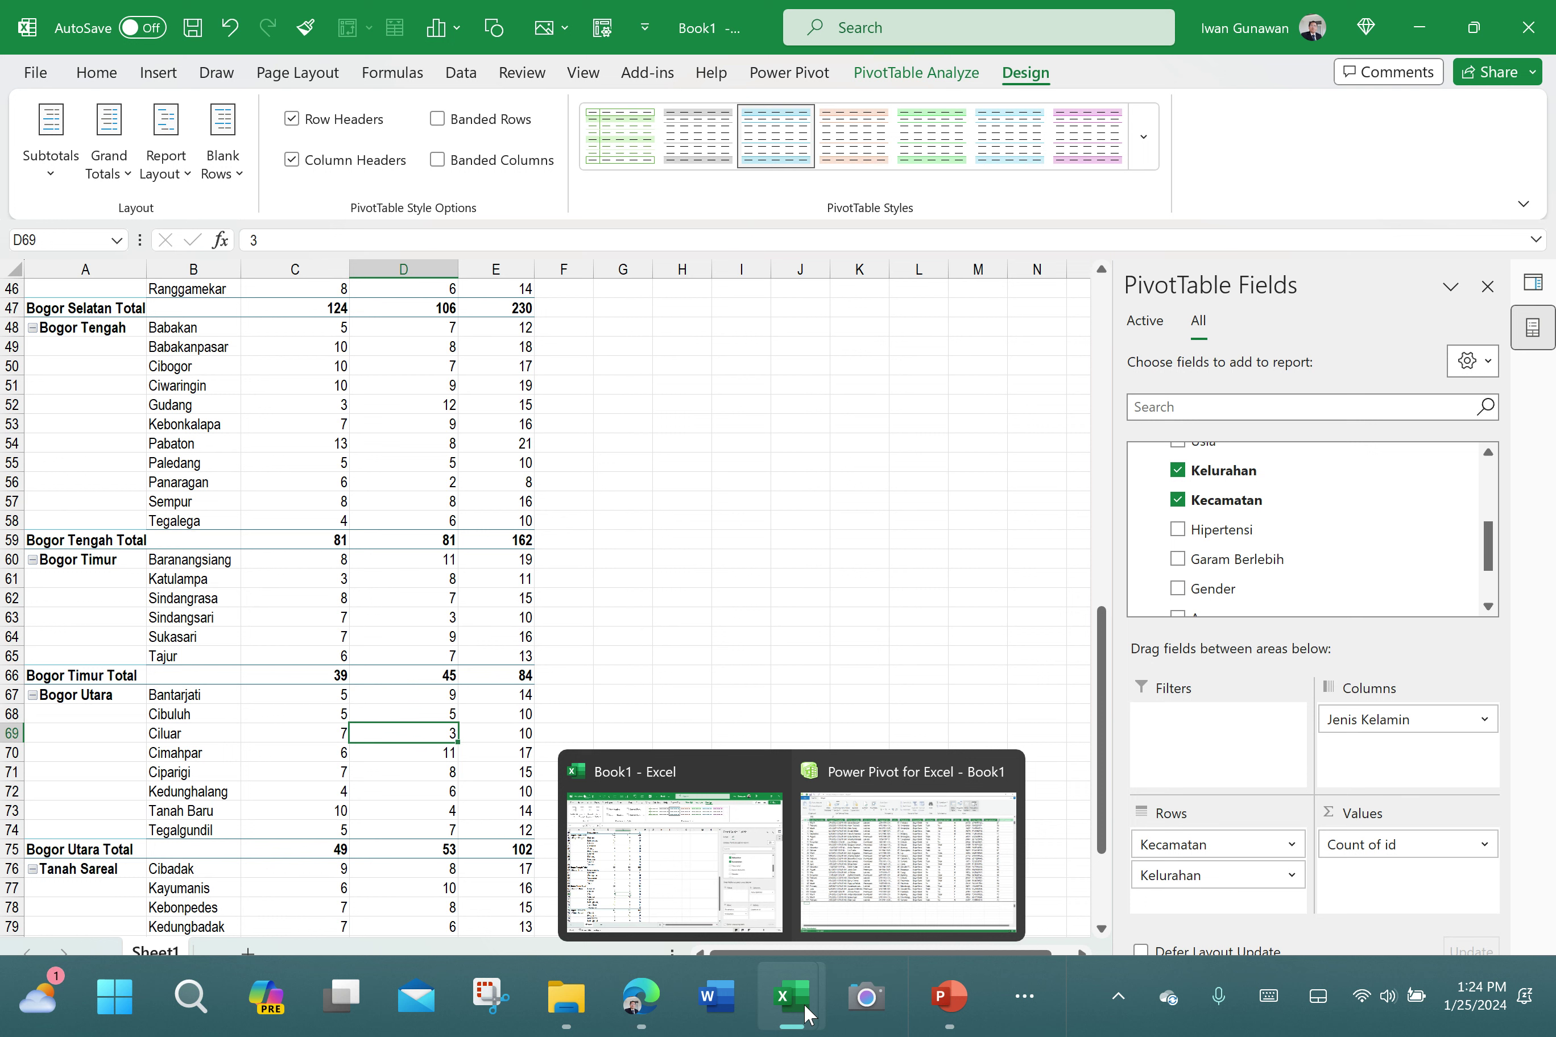
pyautogui.click(1115, 995)
pyautogui.rightClick(1071, 917)
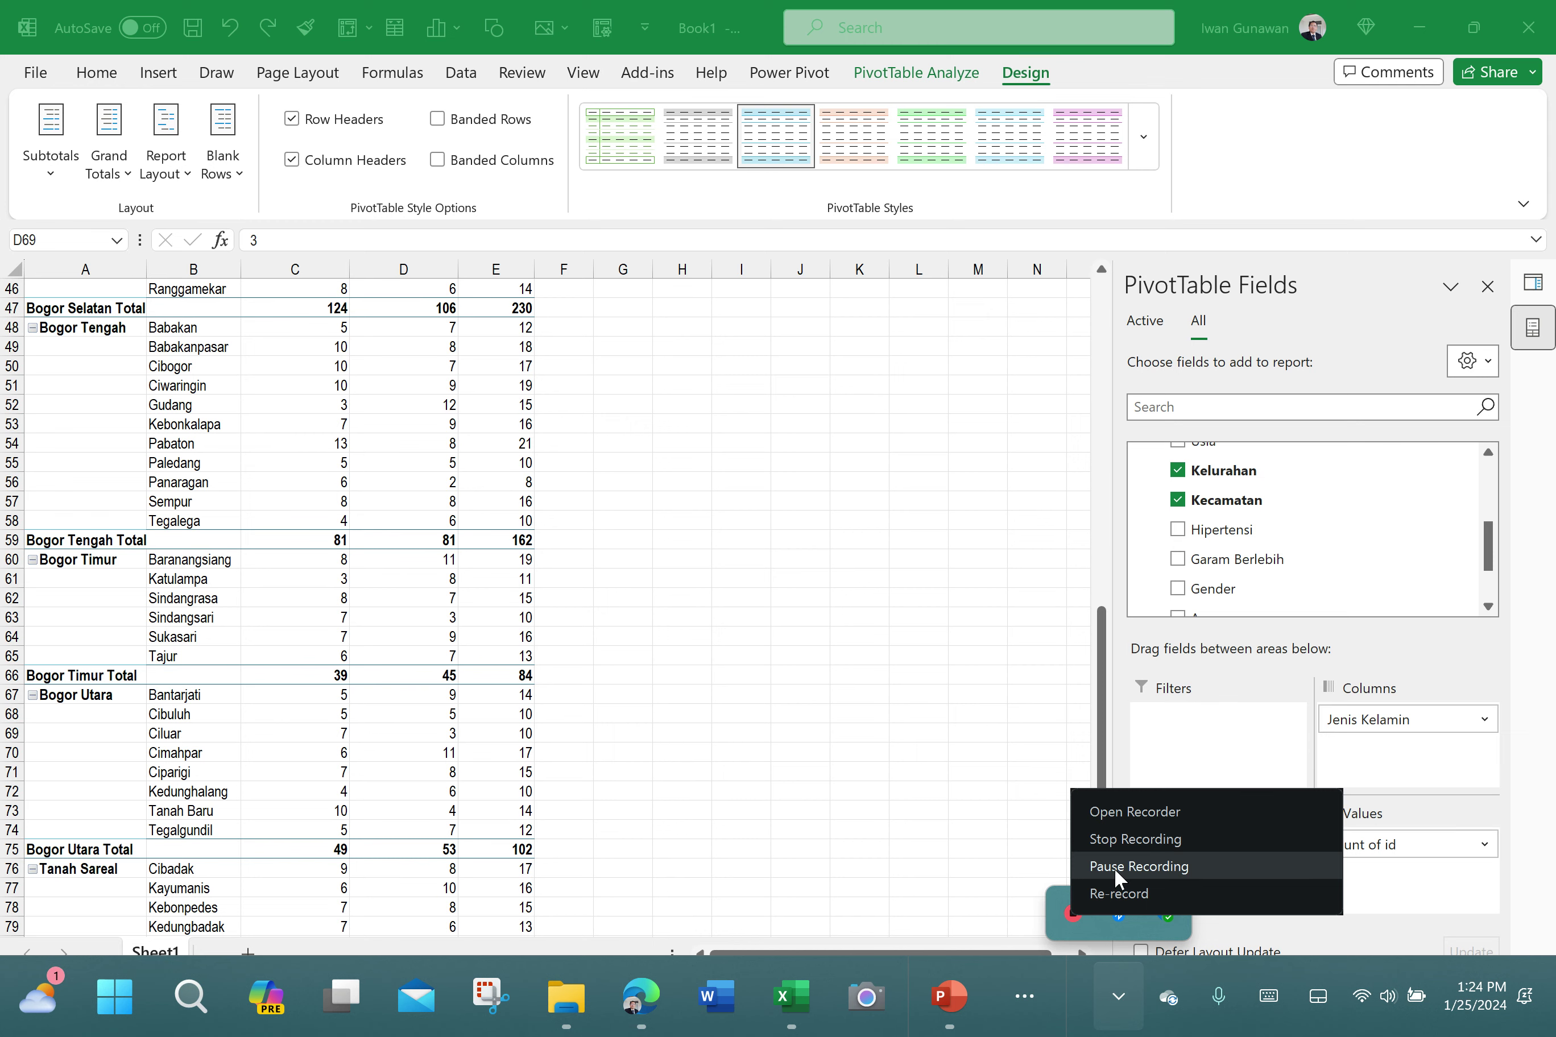
pyautogui.click(1114, 867)
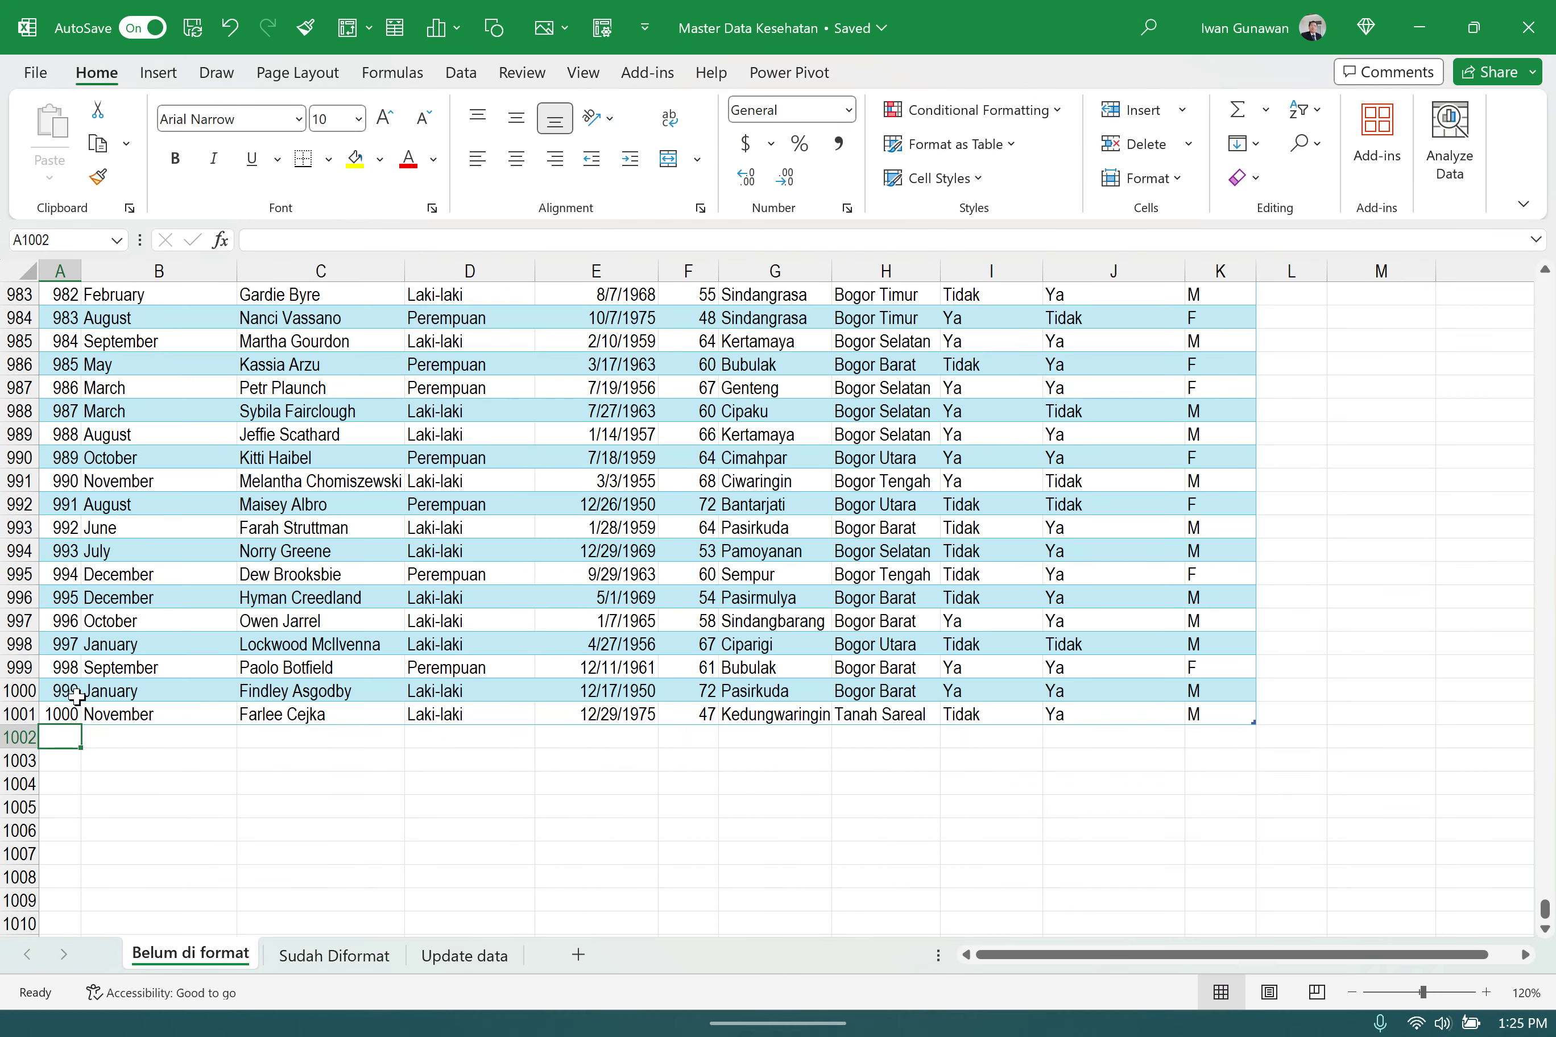
# - Widen column H on the Update data sheet to fit its contents, and check the Kelurahan and Kecamatan entries of the new records
pyautogui.click(464, 956)
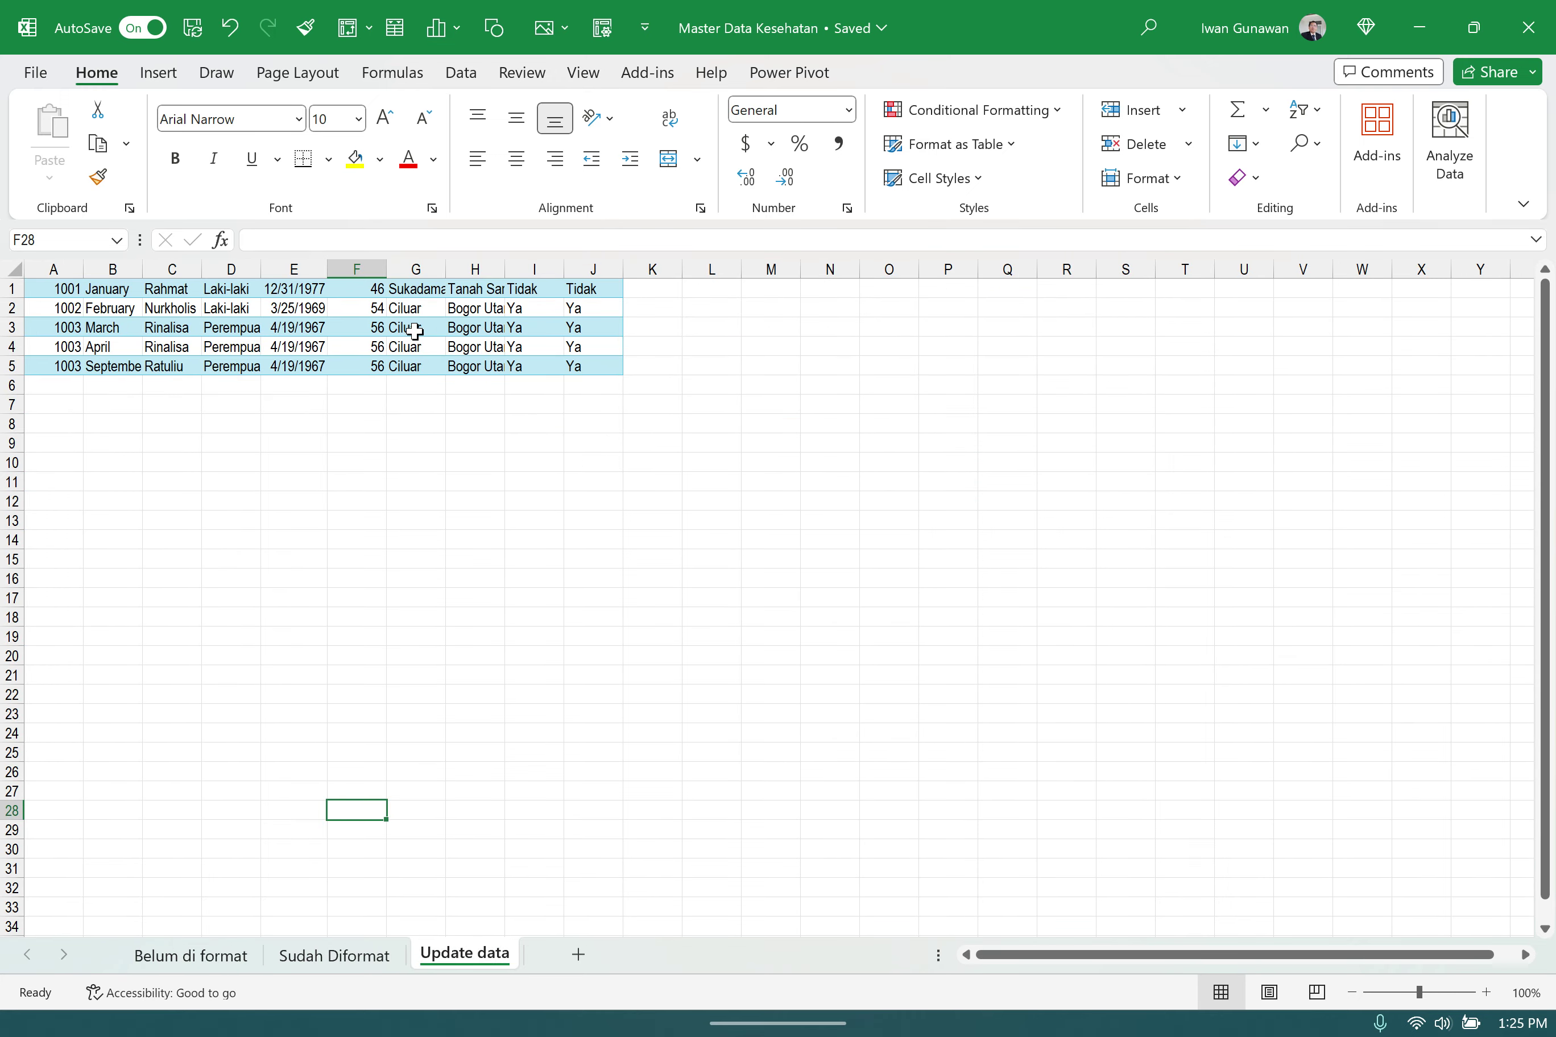
pyautogui.doubleClick(504, 270)
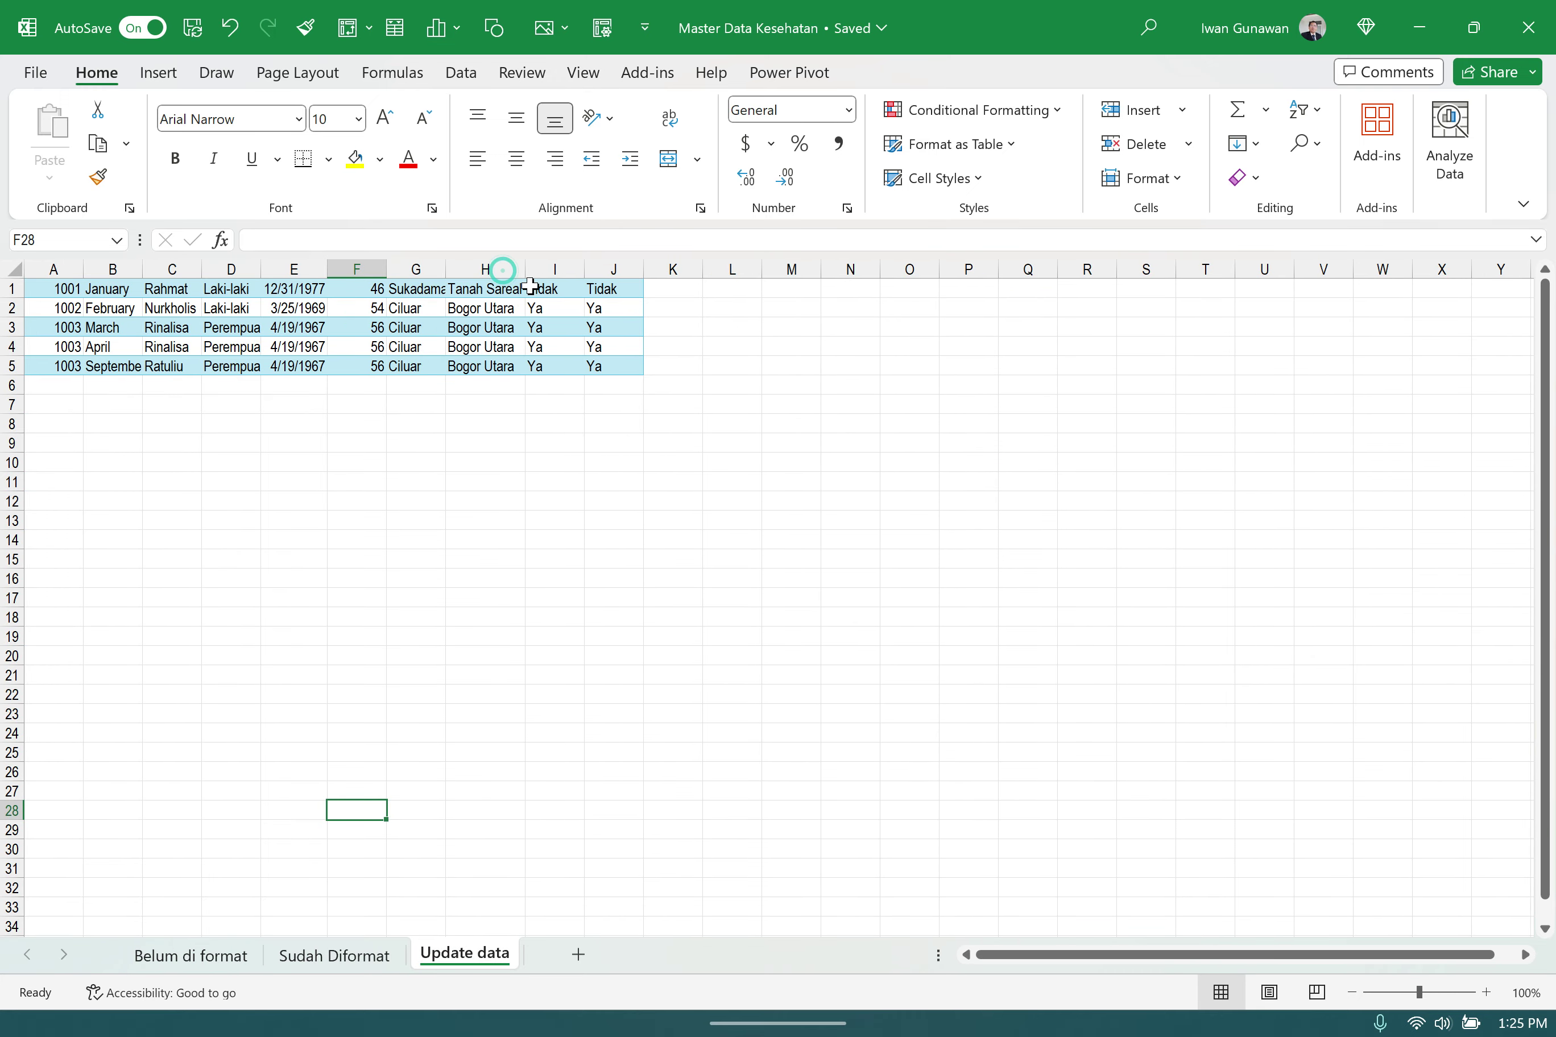
pyautogui.click(478, 288)
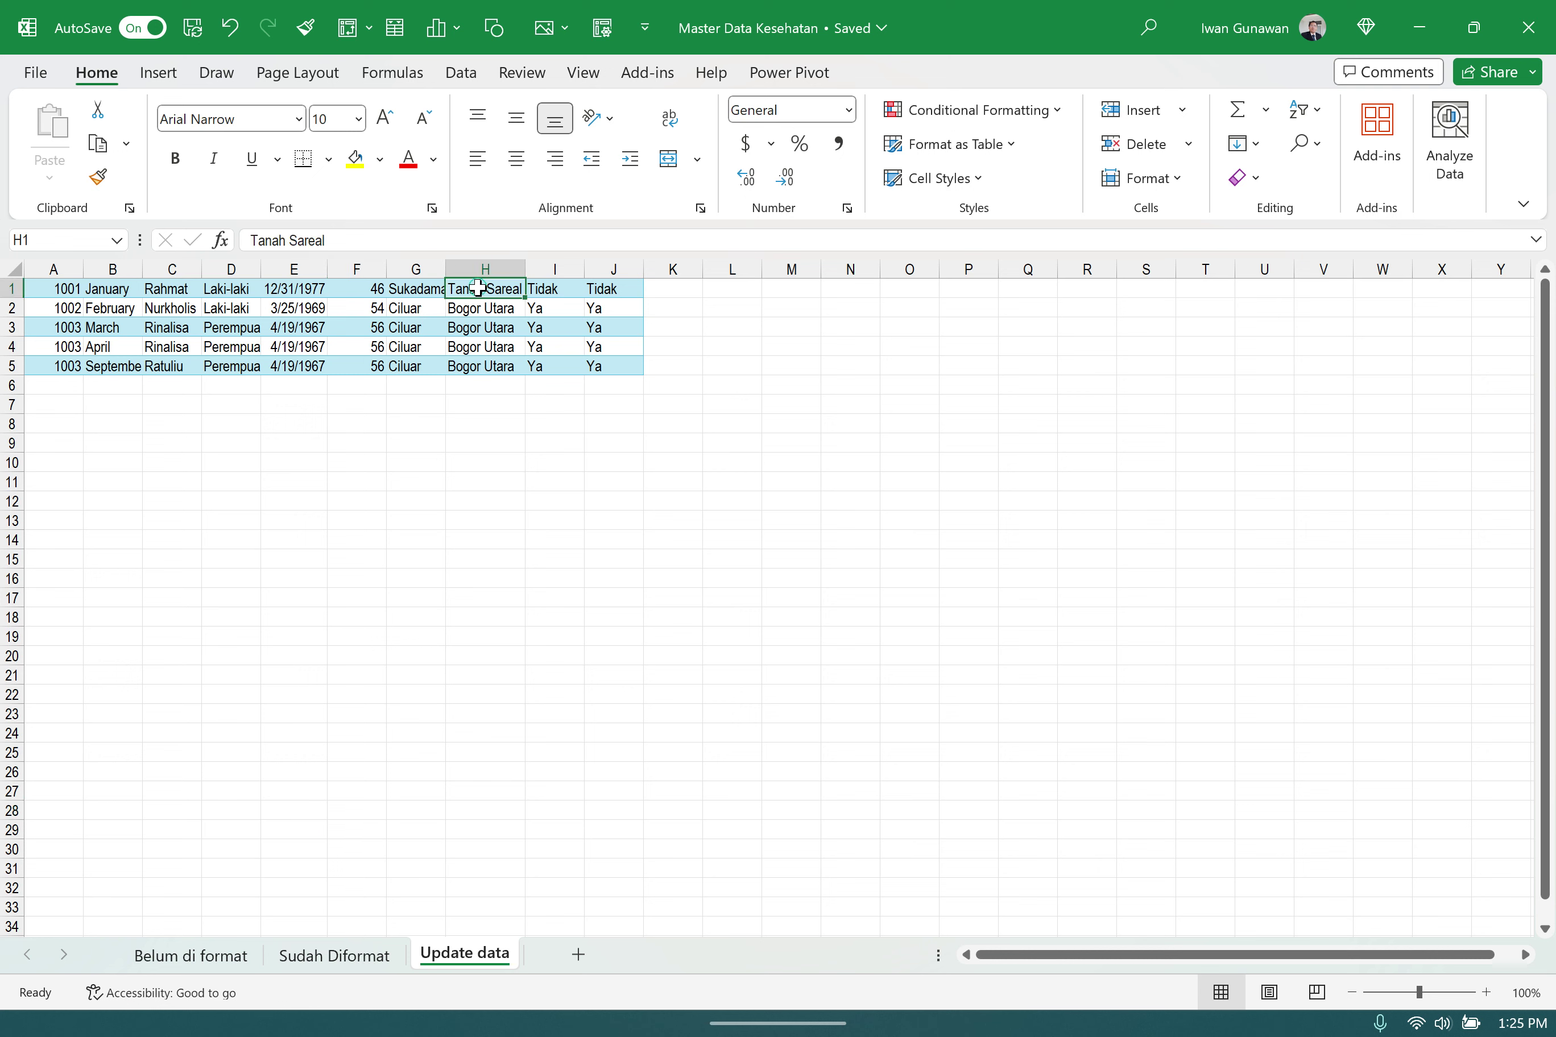
pyautogui.moveTo(480, 307); pyautogui.dragTo(484, 364)
pyautogui.click(406, 307)
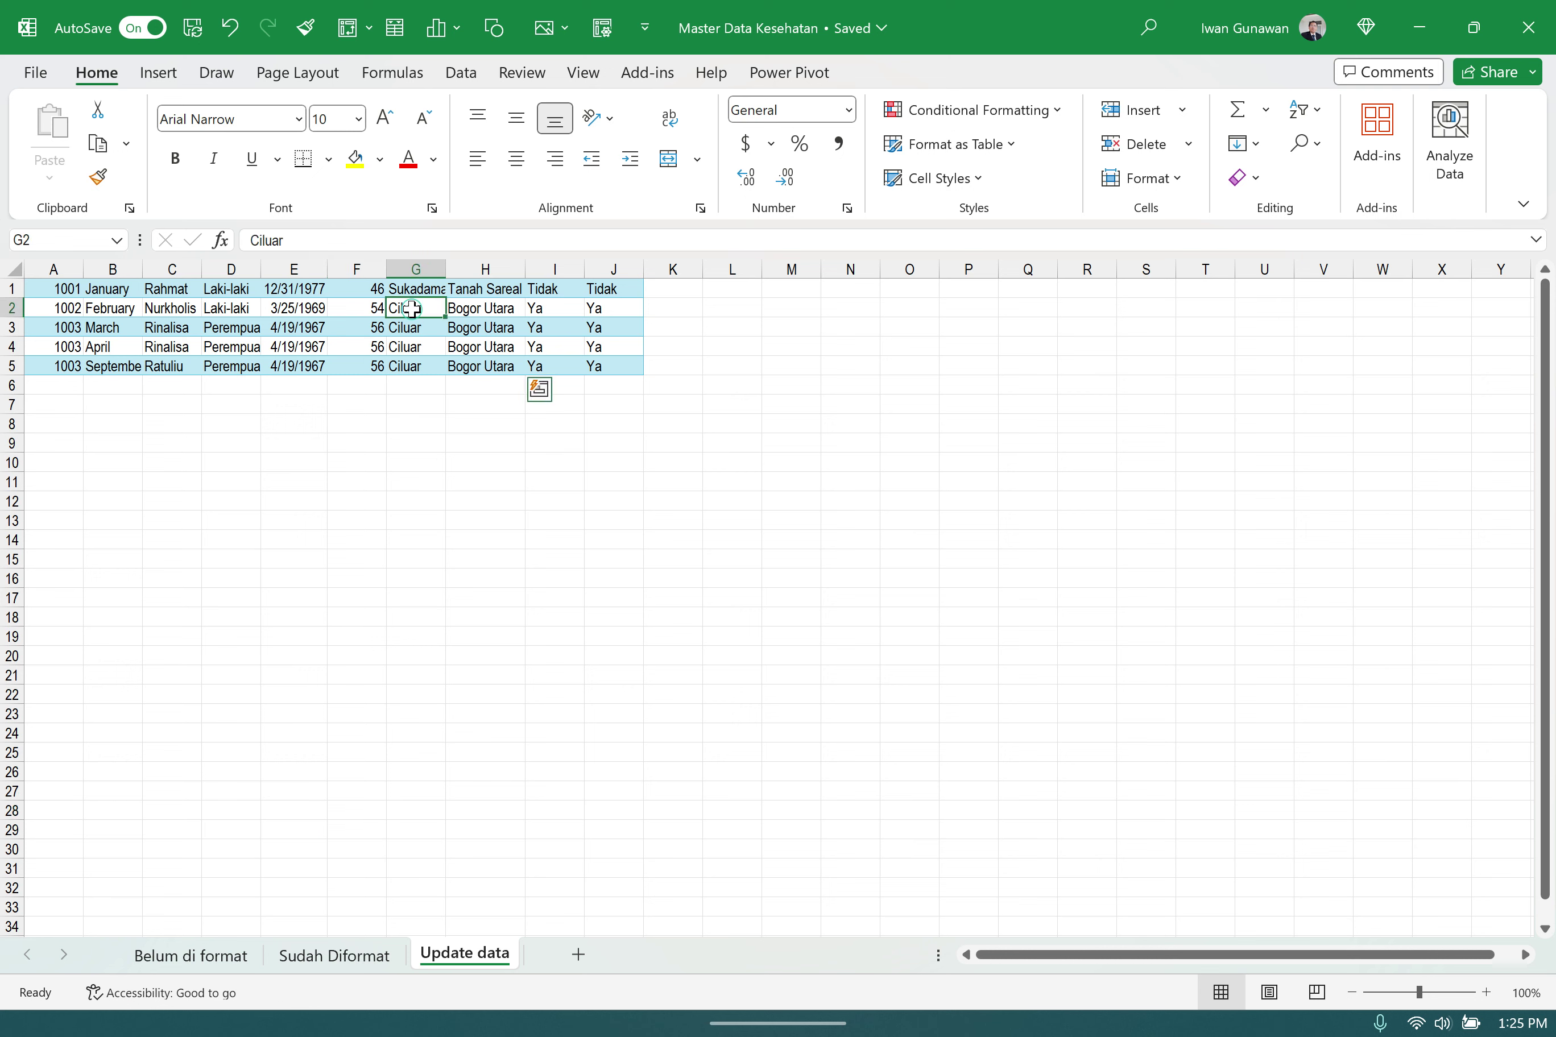
pyautogui.click(415, 289)
pyautogui.moveTo(416, 312); pyautogui.dragTo(416, 365)
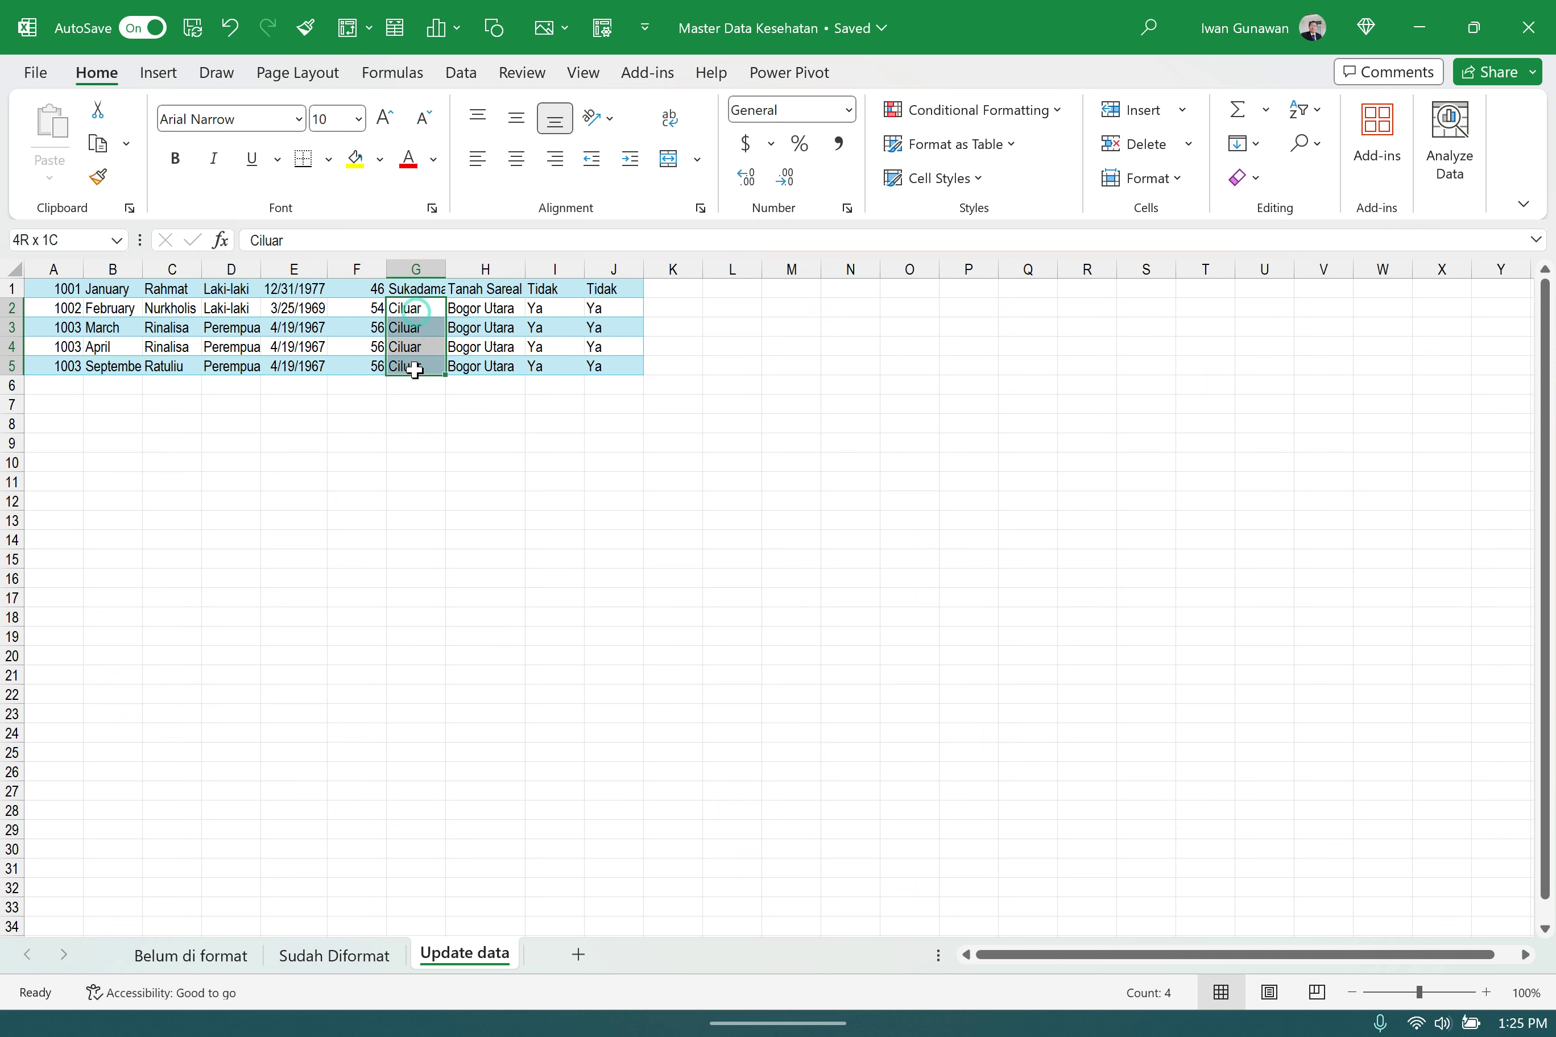
pyautogui.click(208, 522)
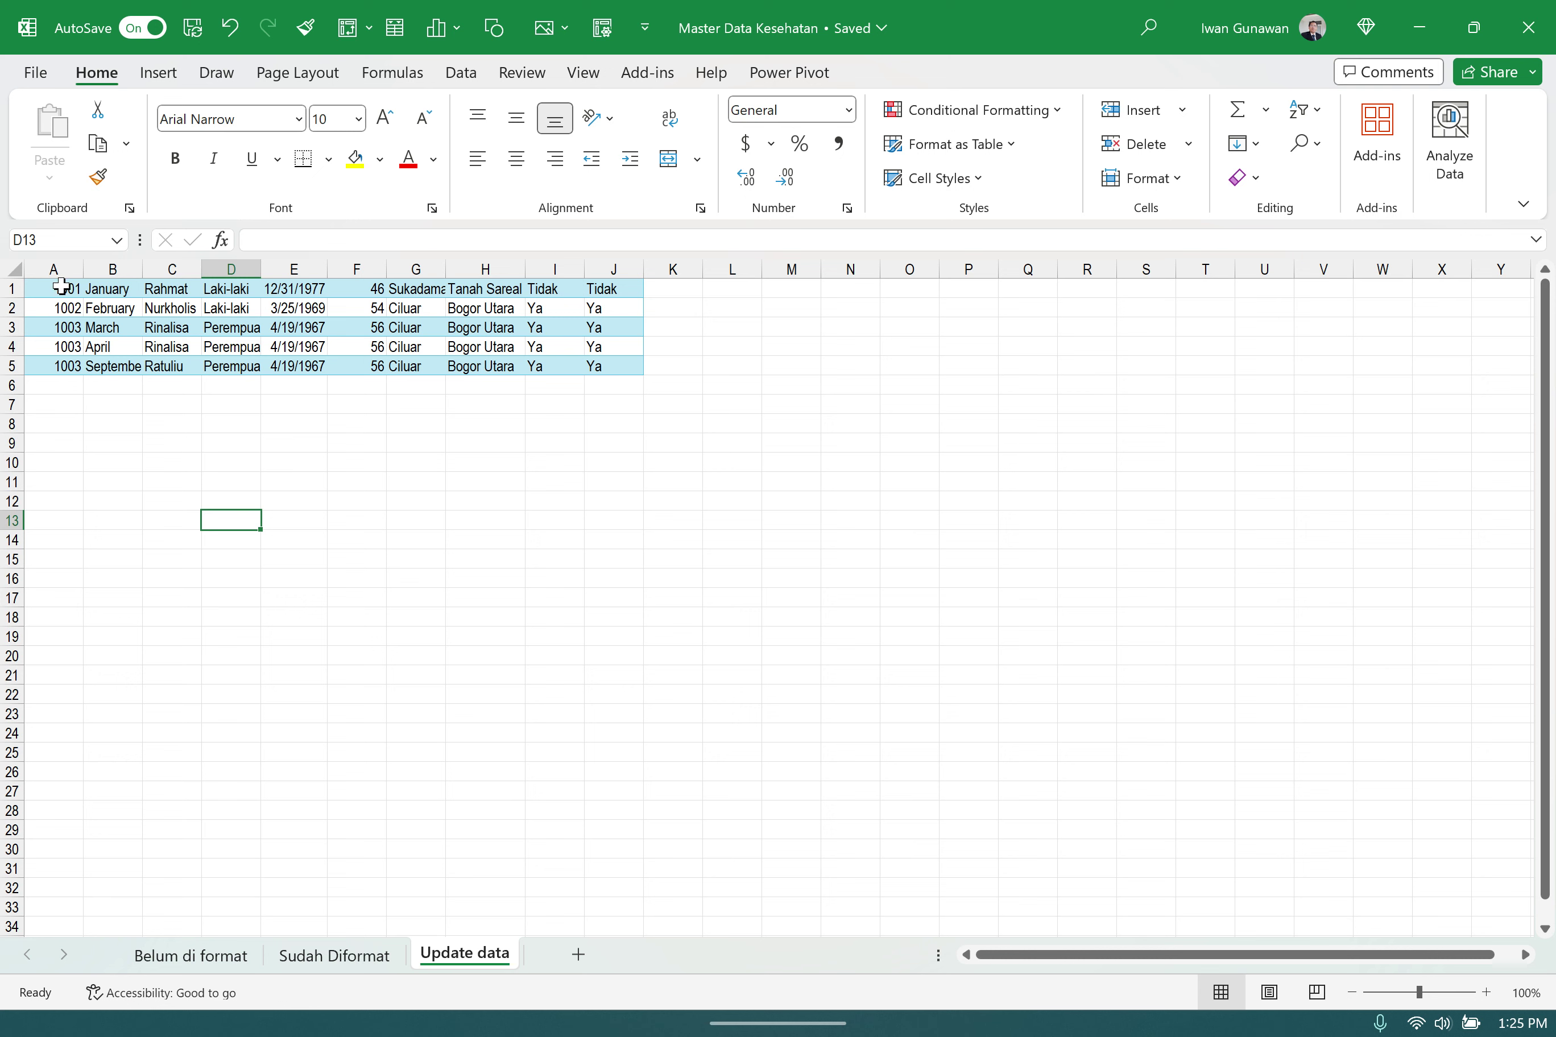
# - Copy the new records in A1:J5 of Update data and append them to the Belum di format table from cell A1002
pyautogui.click(61, 287)
pyautogui.moveTo(235, 296); pyautogui.dragTo(622, 365)
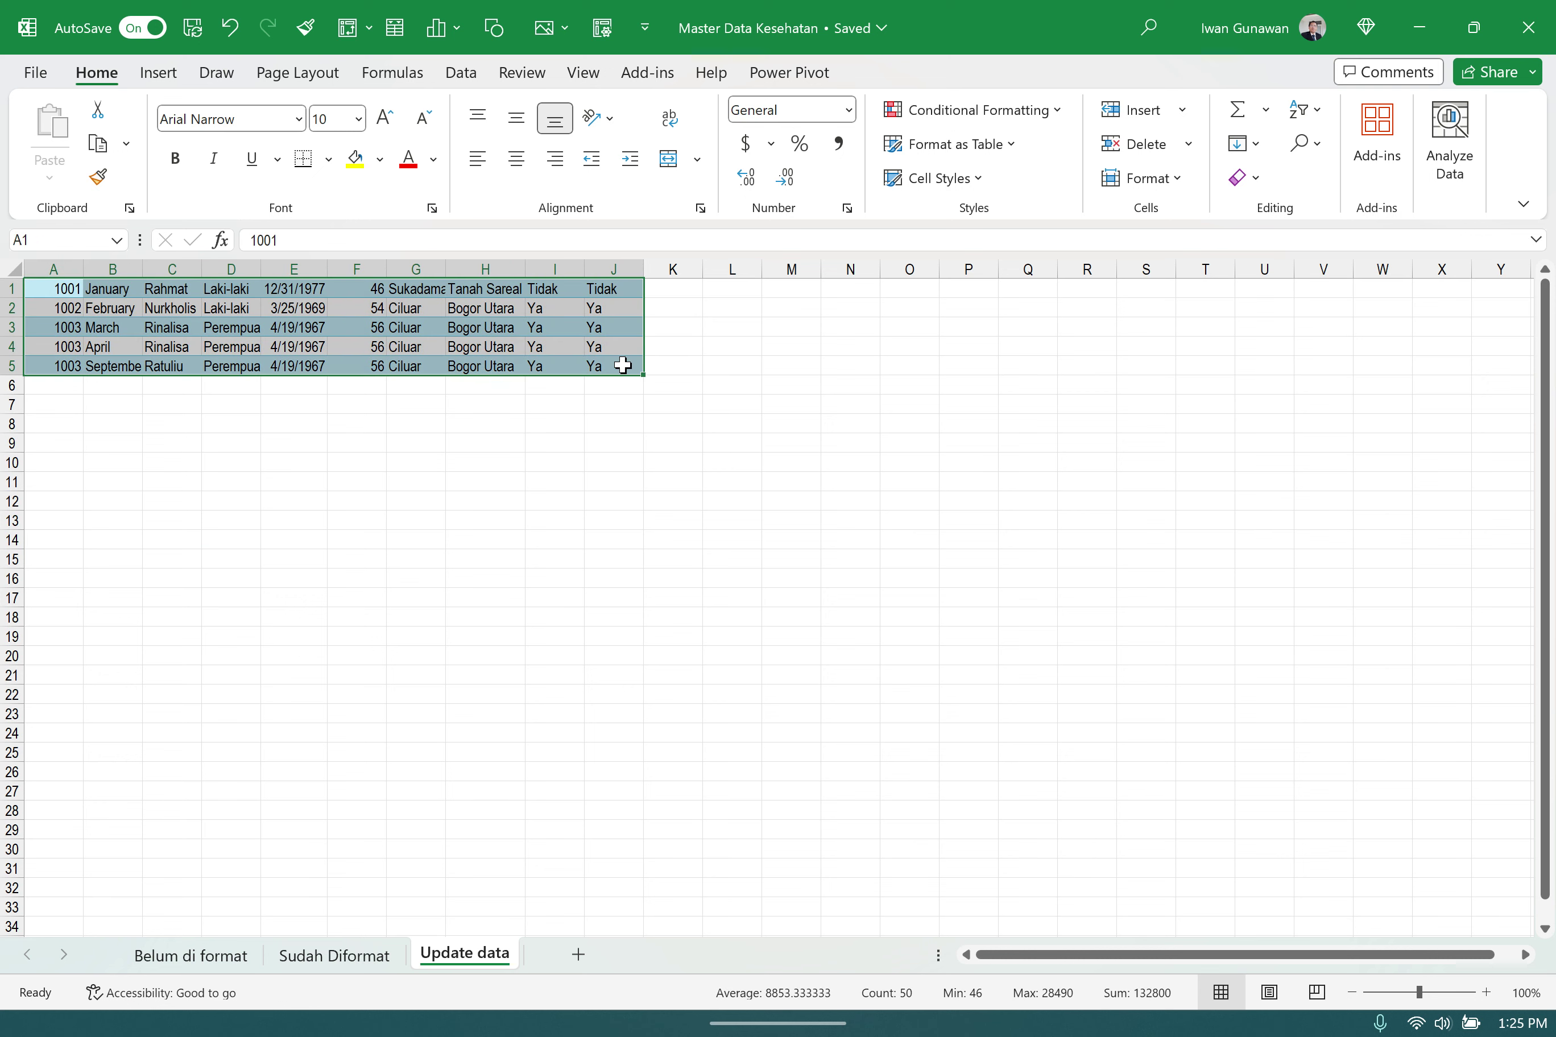
pyautogui.hotkey('ctrl', 'c')
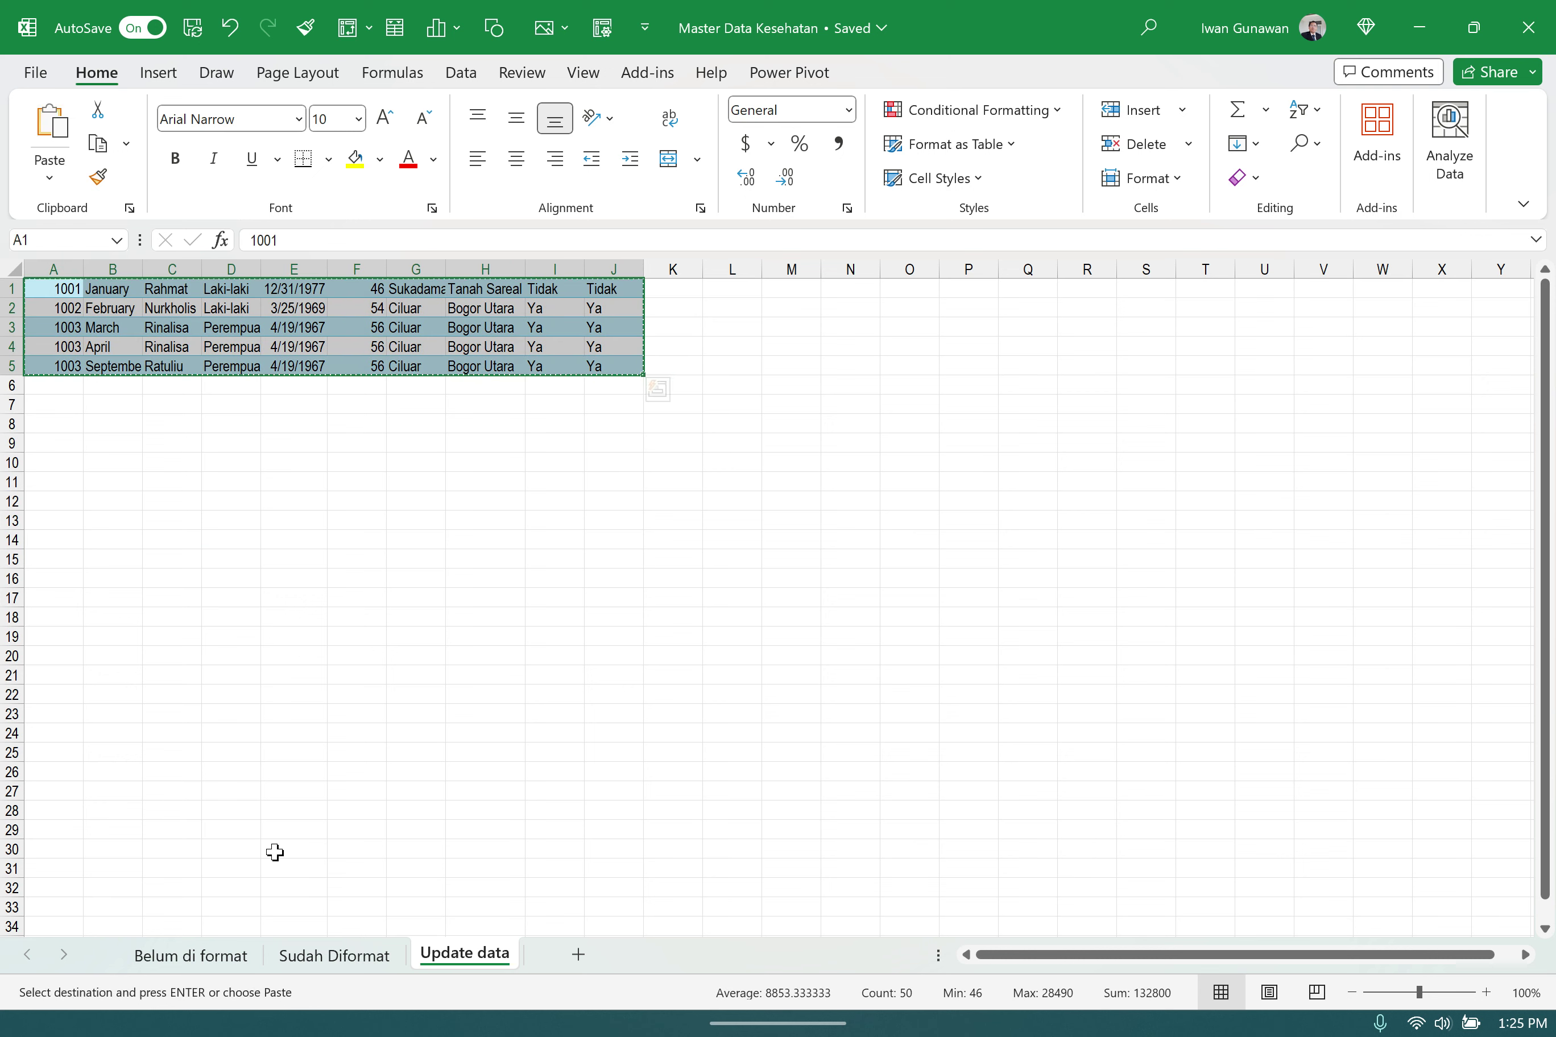
pyautogui.click(201, 955)
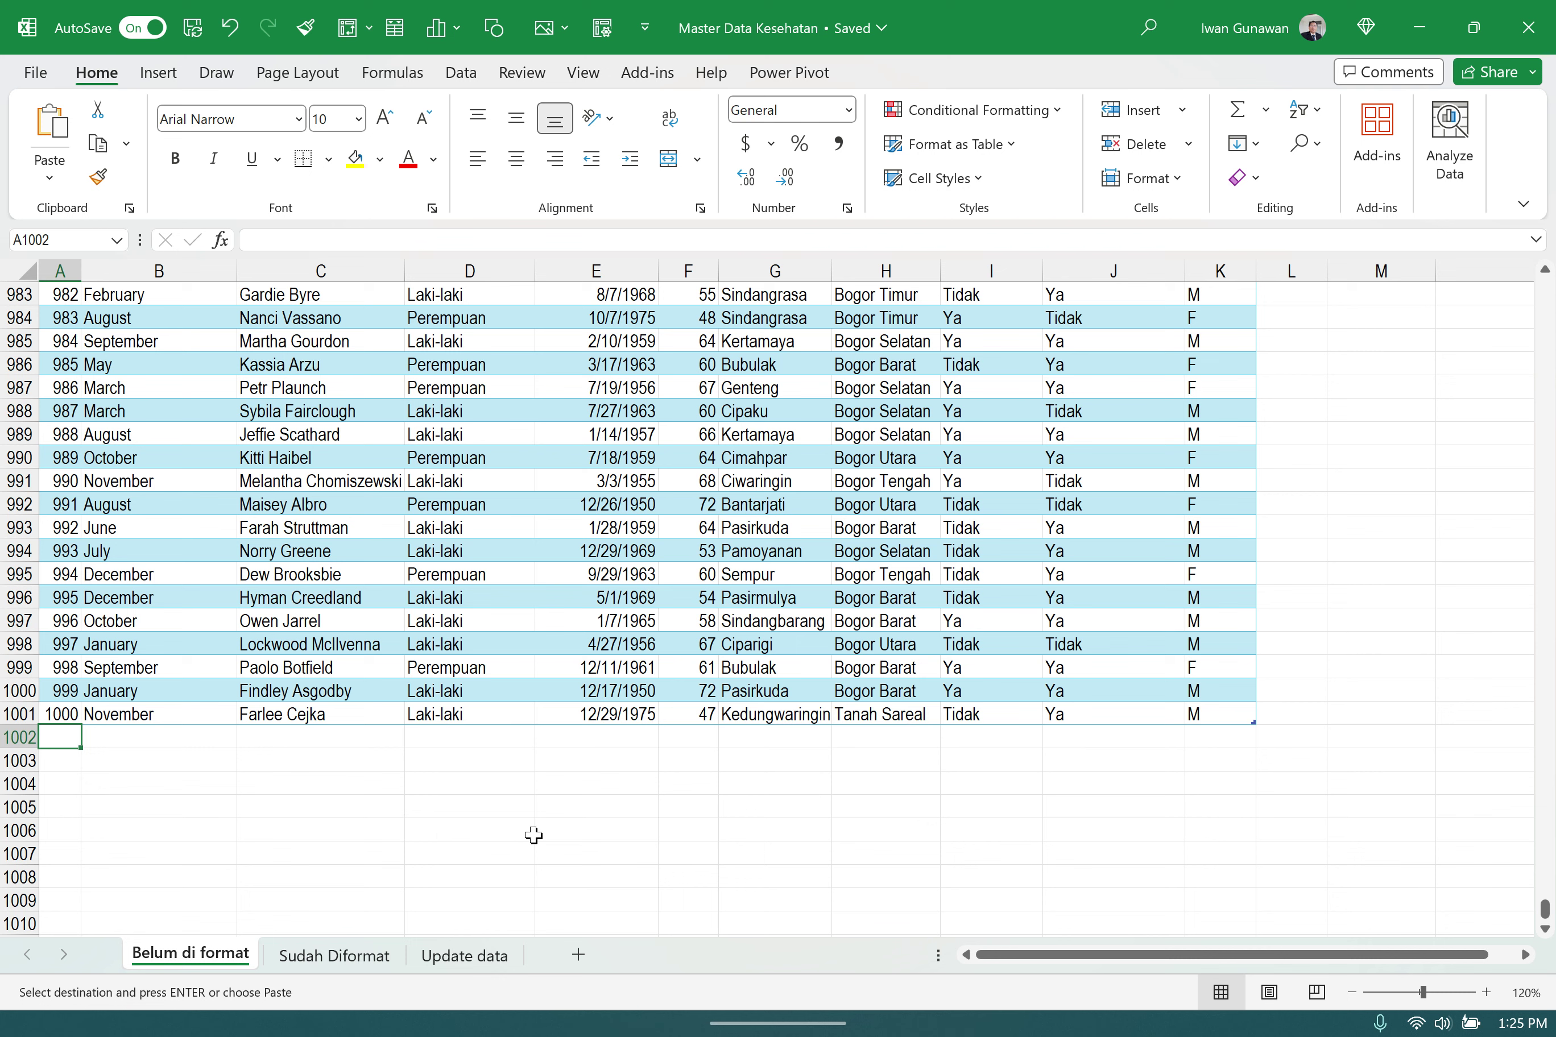
pyautogui.hotkey('ctrl', 'v')
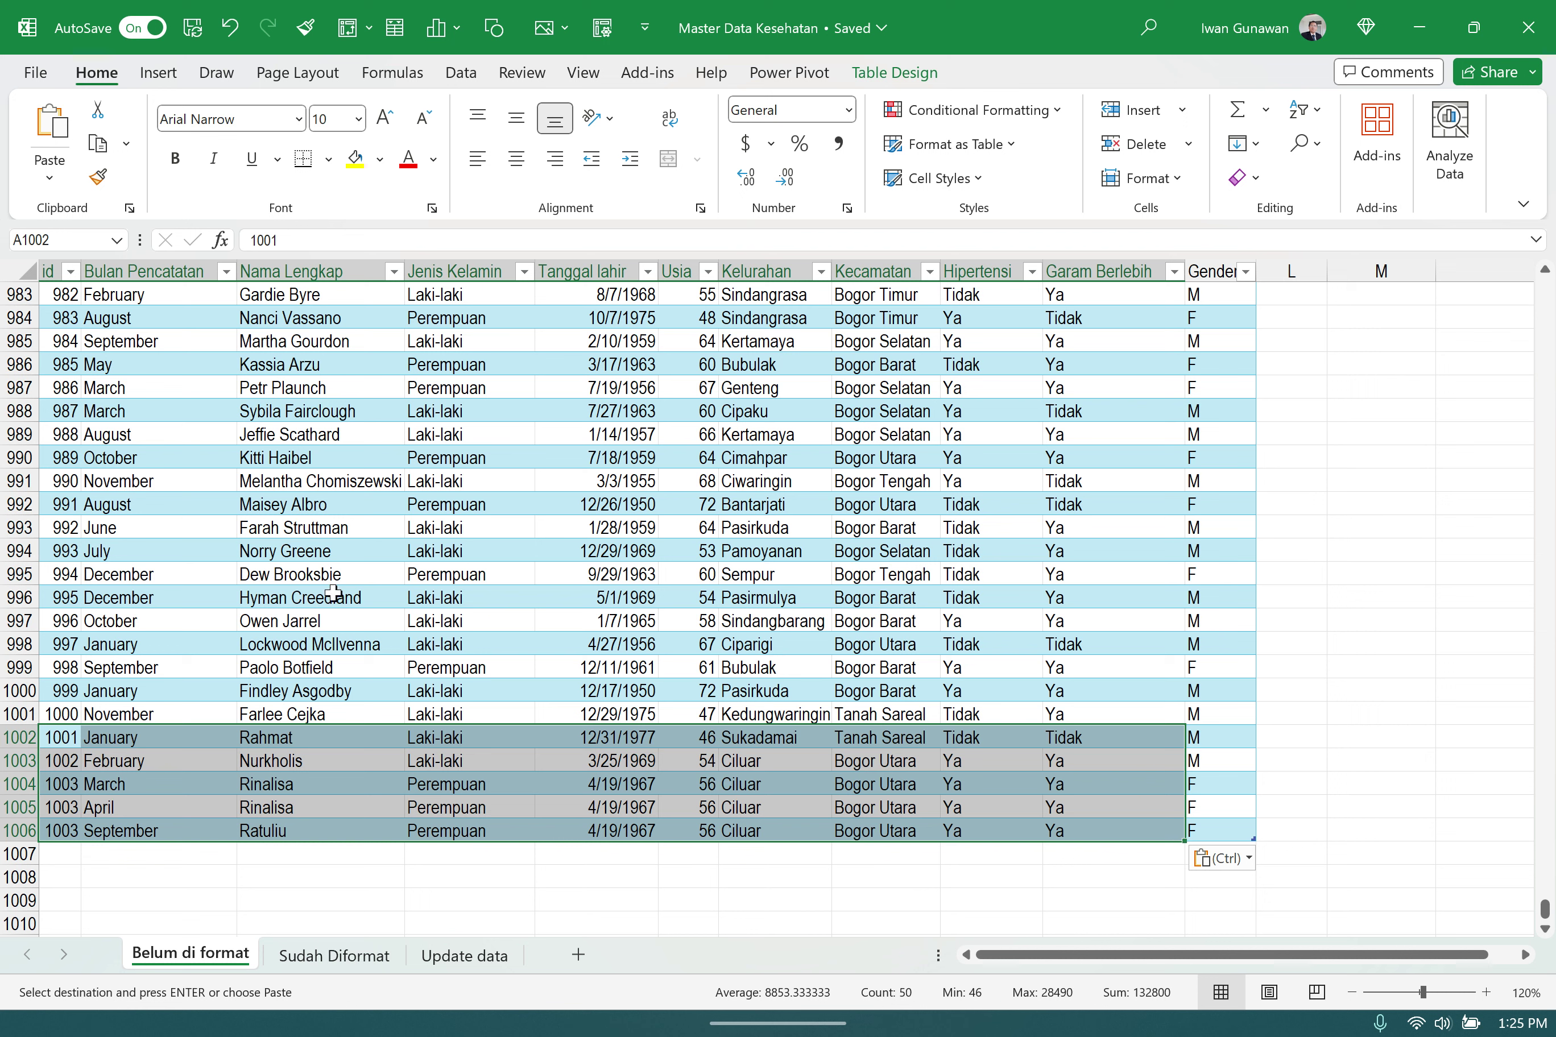
# - Renumber the ids in A1005 and A1006 as 1004 and 1005, and save and close the Master Data Kesehatan workbook
pyautogui.click(76, 788)
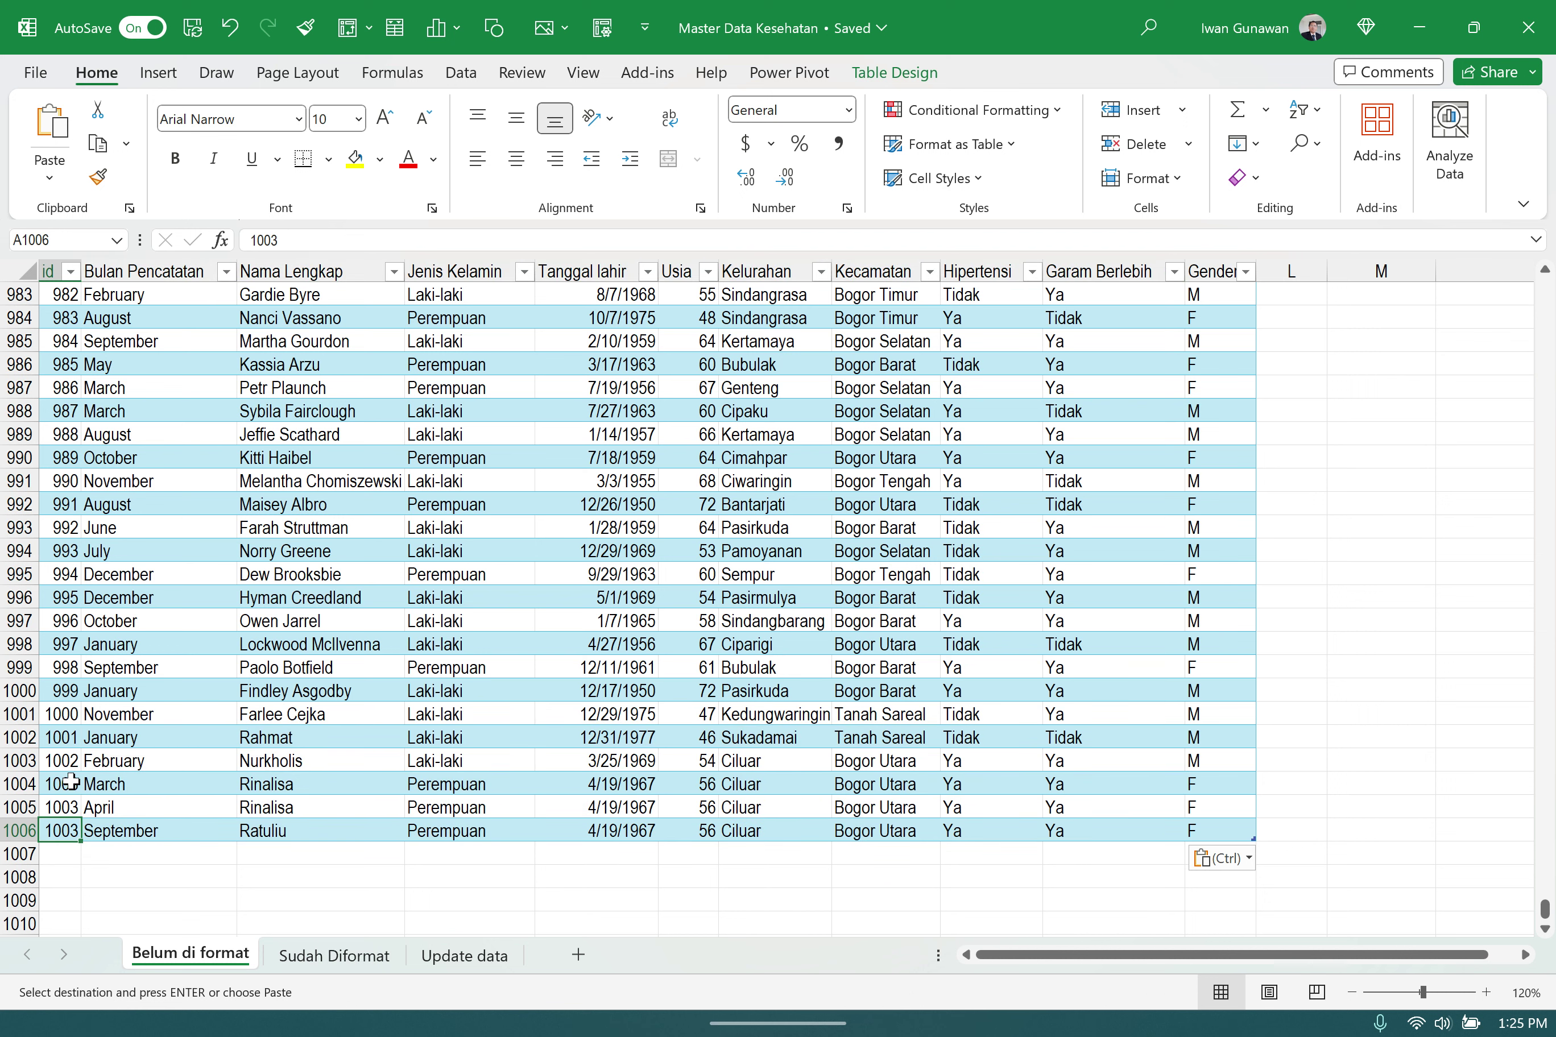
pyautogui.click(60, 807)
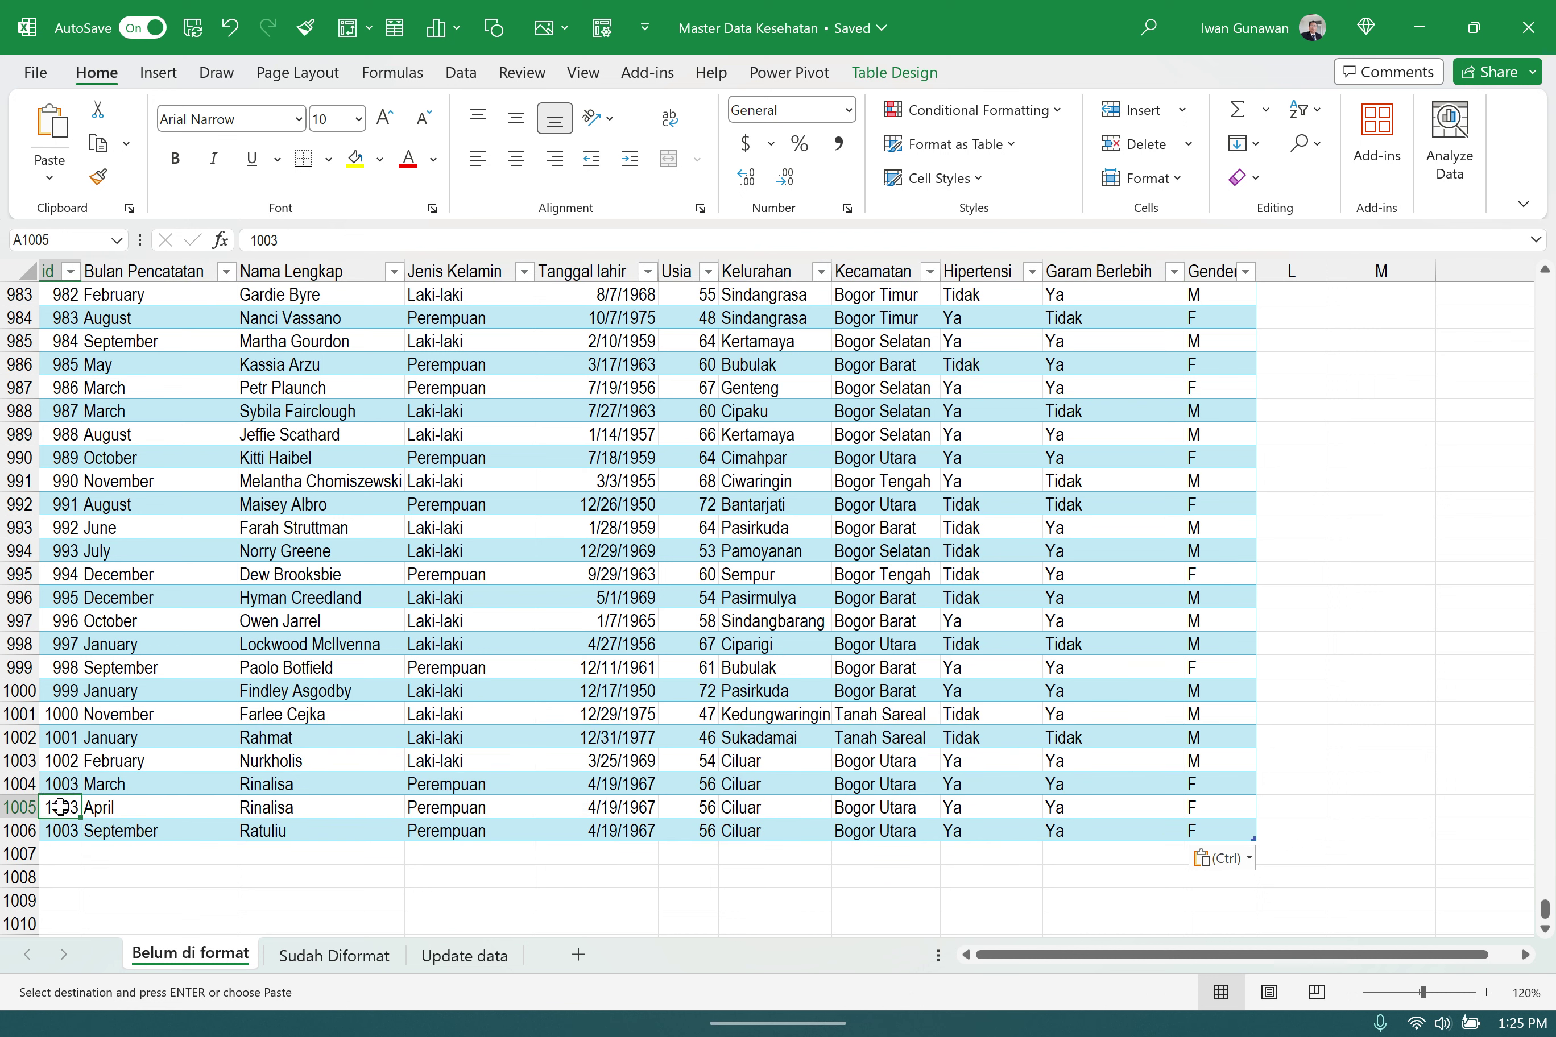
pyautogui.write('100')
pyautogui.press('Return')
pyautogui.write('1005')
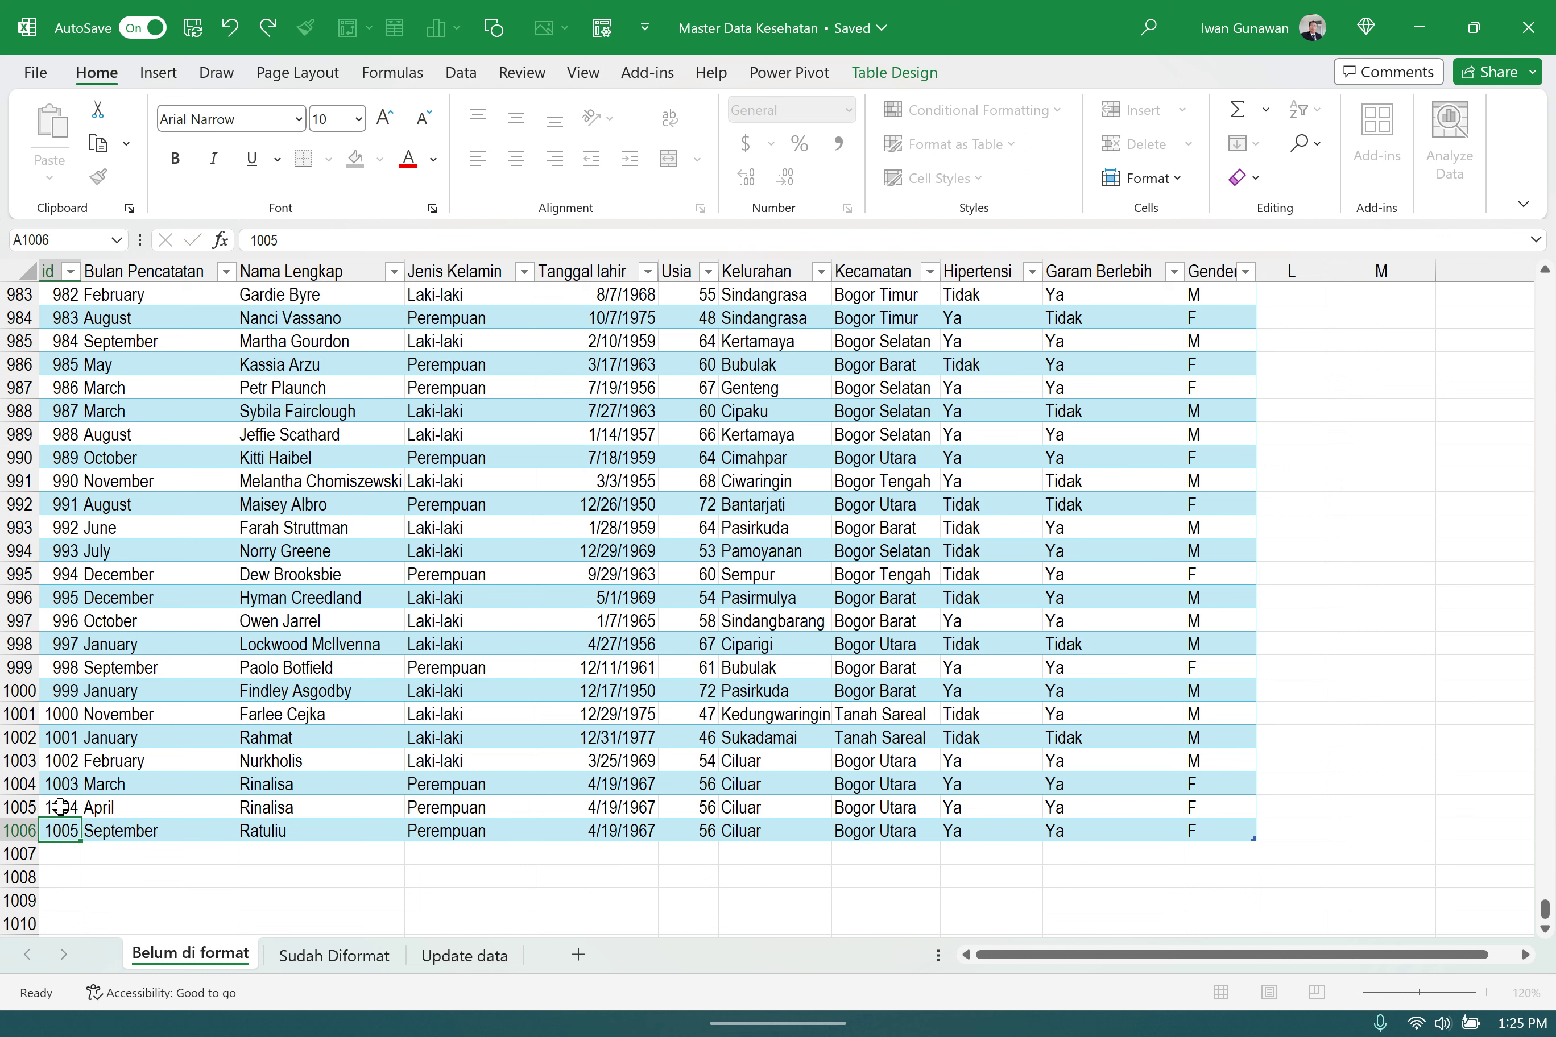
pyautogui.press('Return')
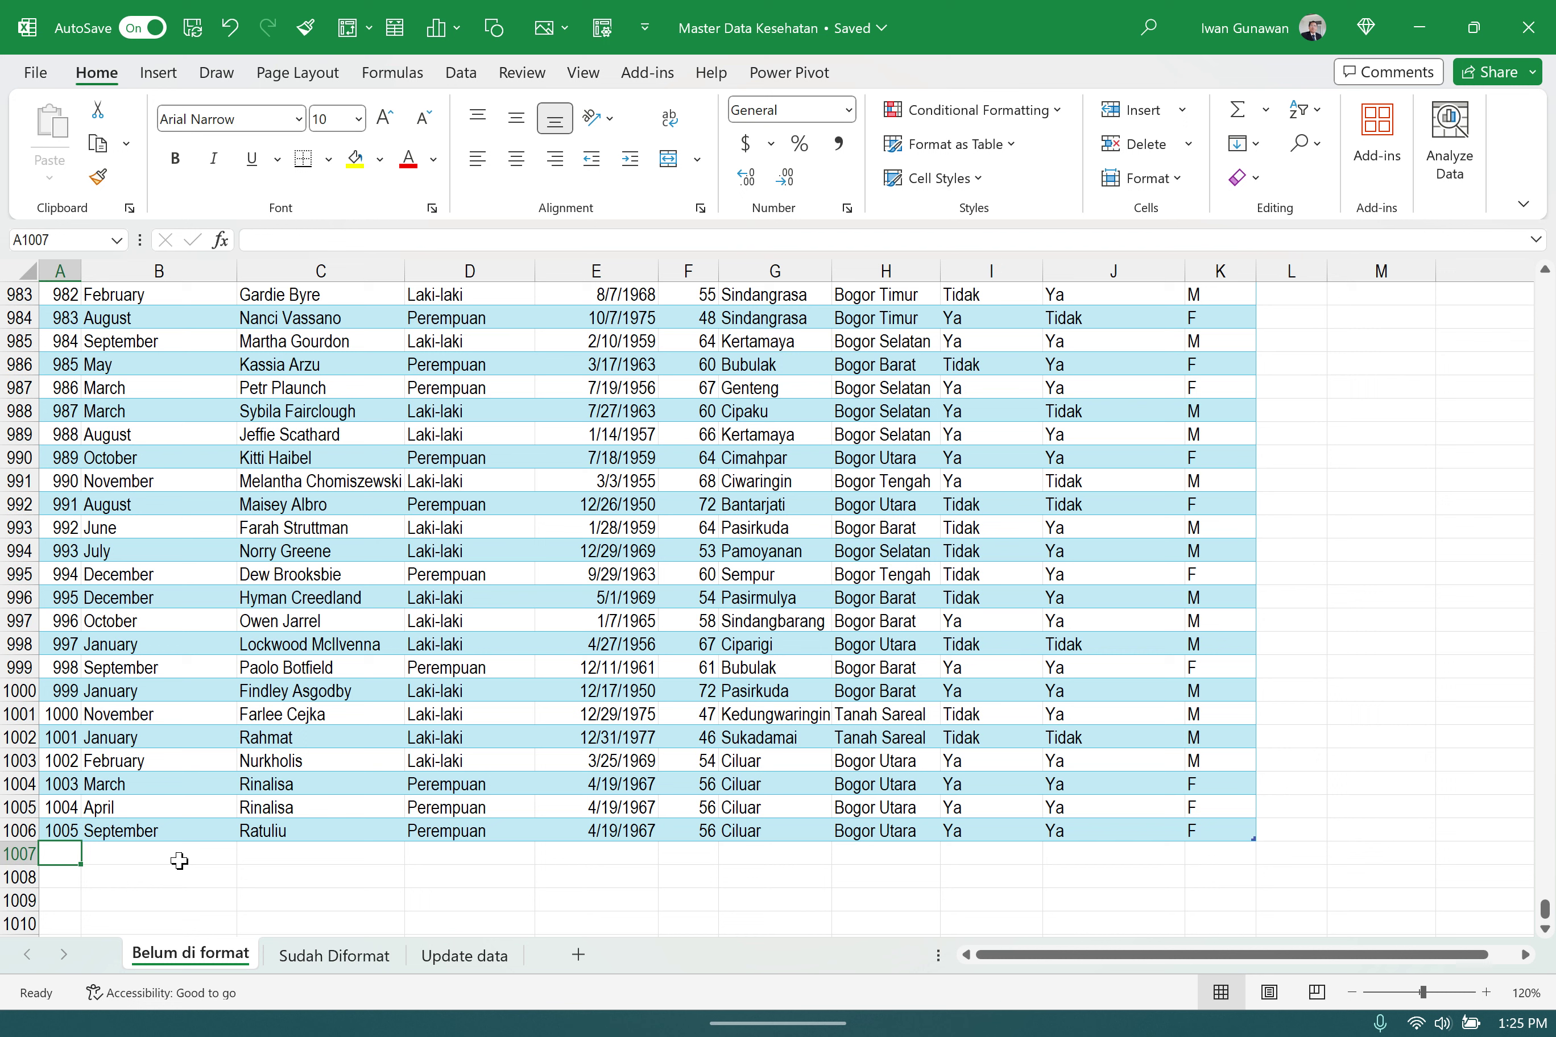
pyautogui.click(206, 28)
pyautogui.click(1522, 28)
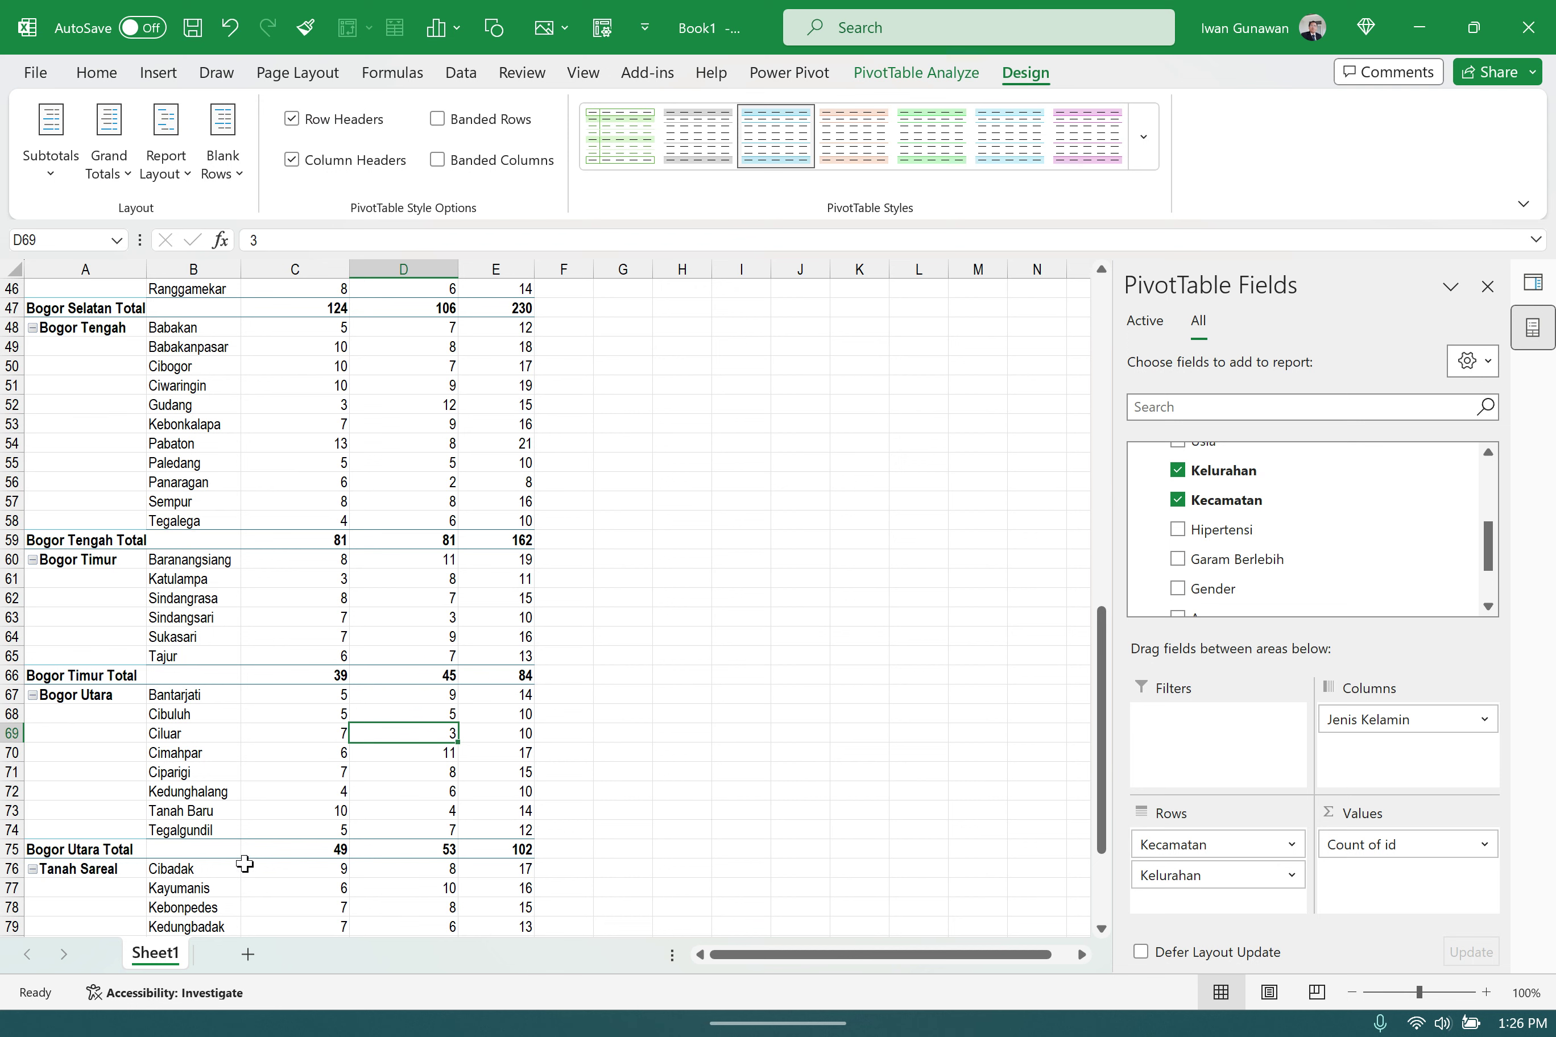
# - Highlight the Sukadamai row under Tanah Sareal in the PivotTable, cells B84:E84, with yellow fill
pyautogui.scroll(-1, 241, 870)
pyautogui.scroll(-1, 207, 894)
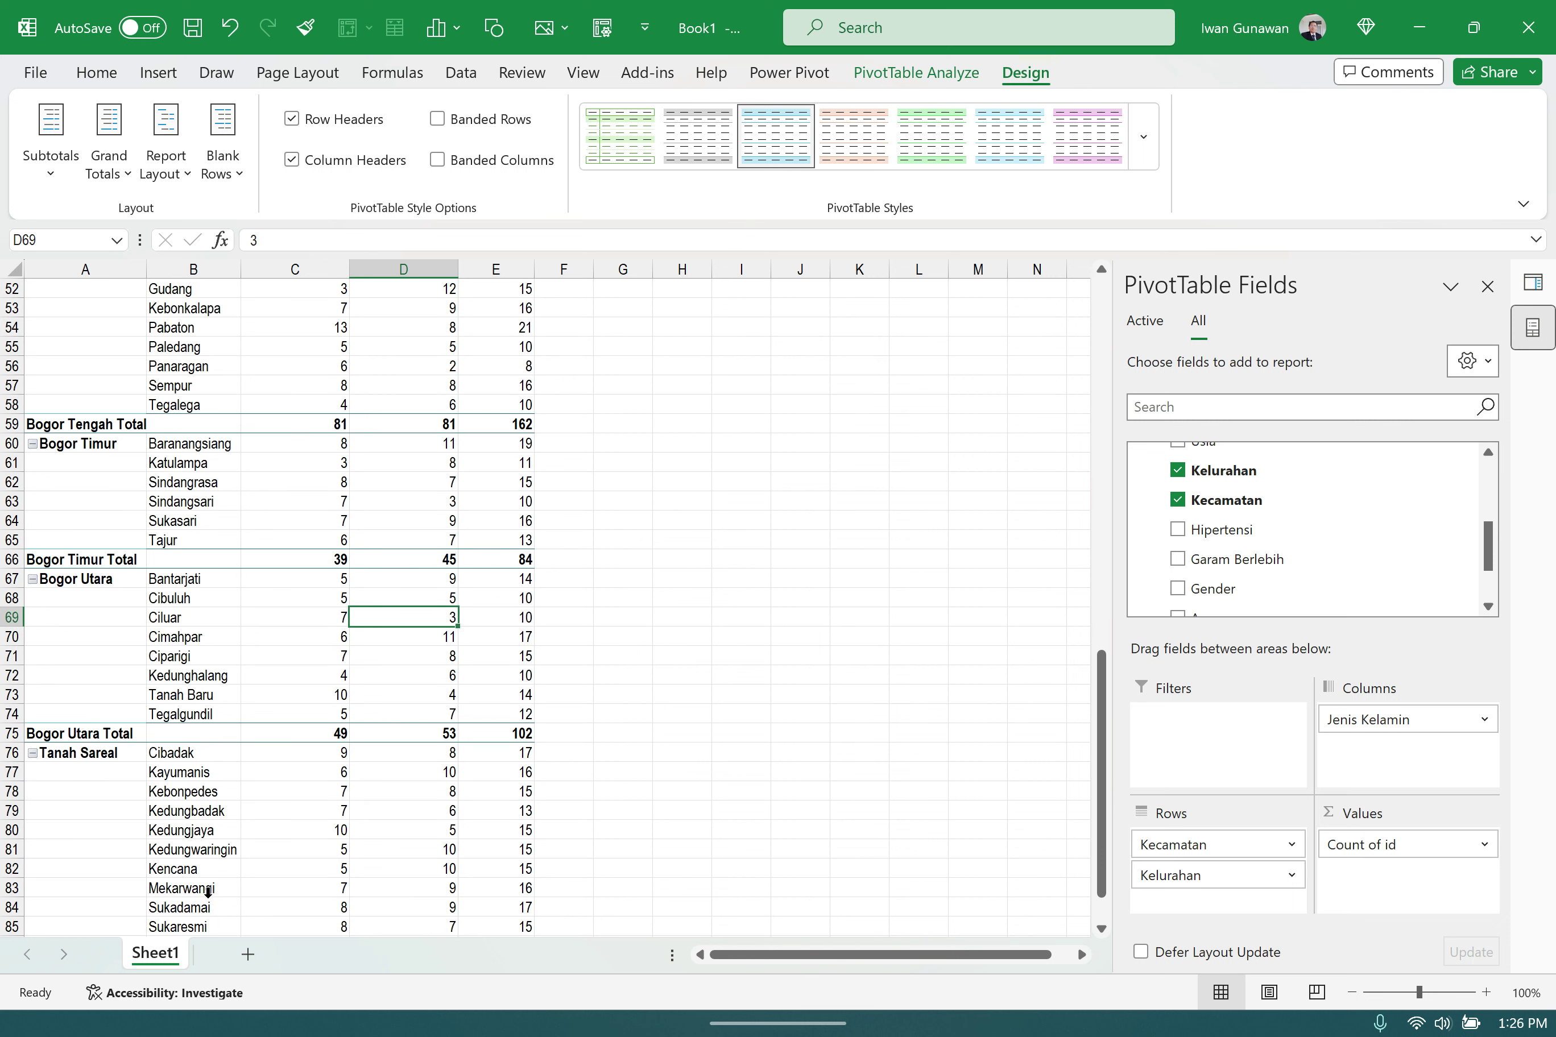
pyautogui.moveTo(201, 908); pyautogui.dragTo(480, 903)
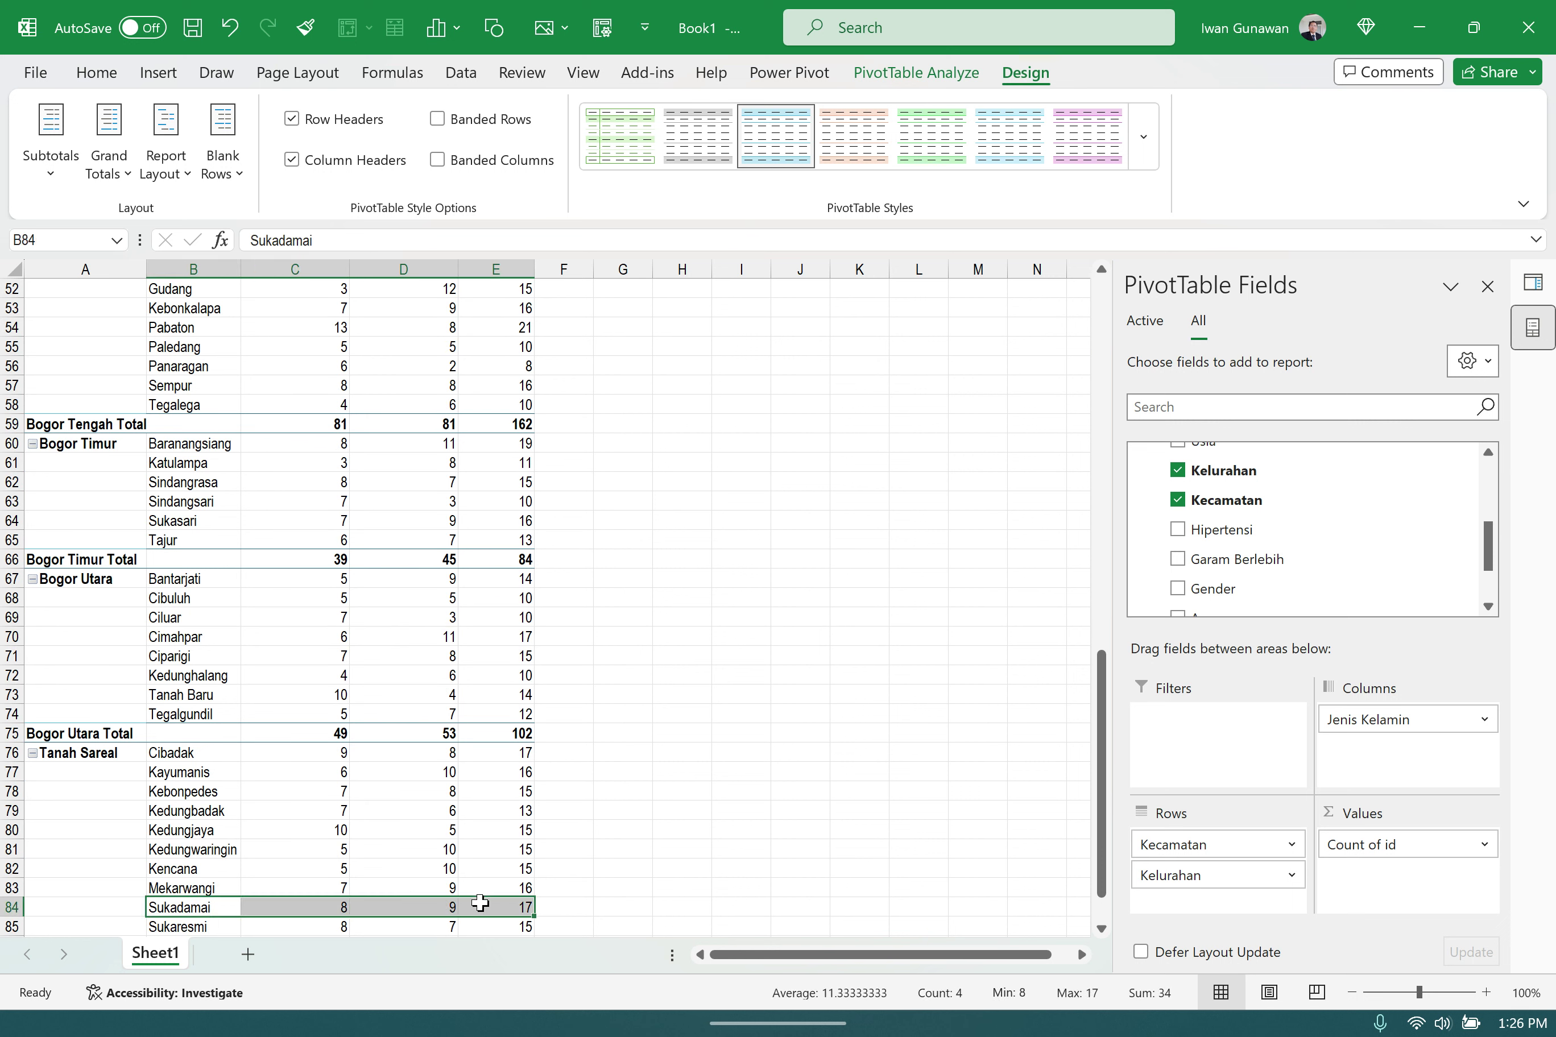
pyautogui.rightClick(481, 907)
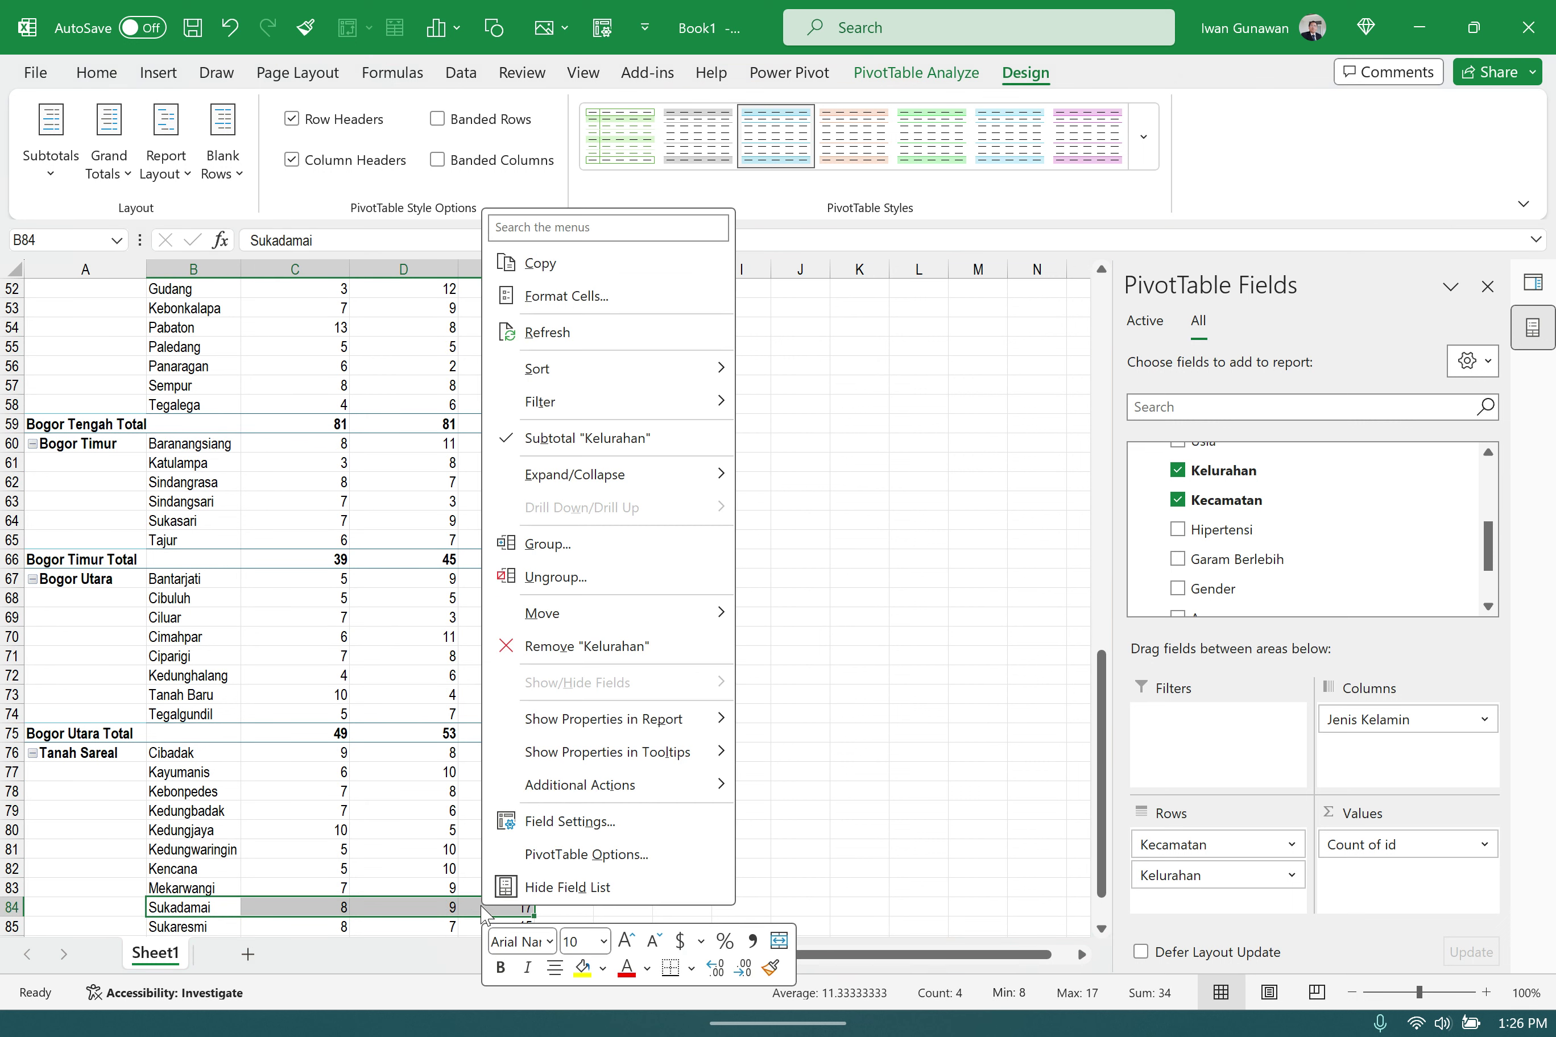
pyautogui.click(582, 966)
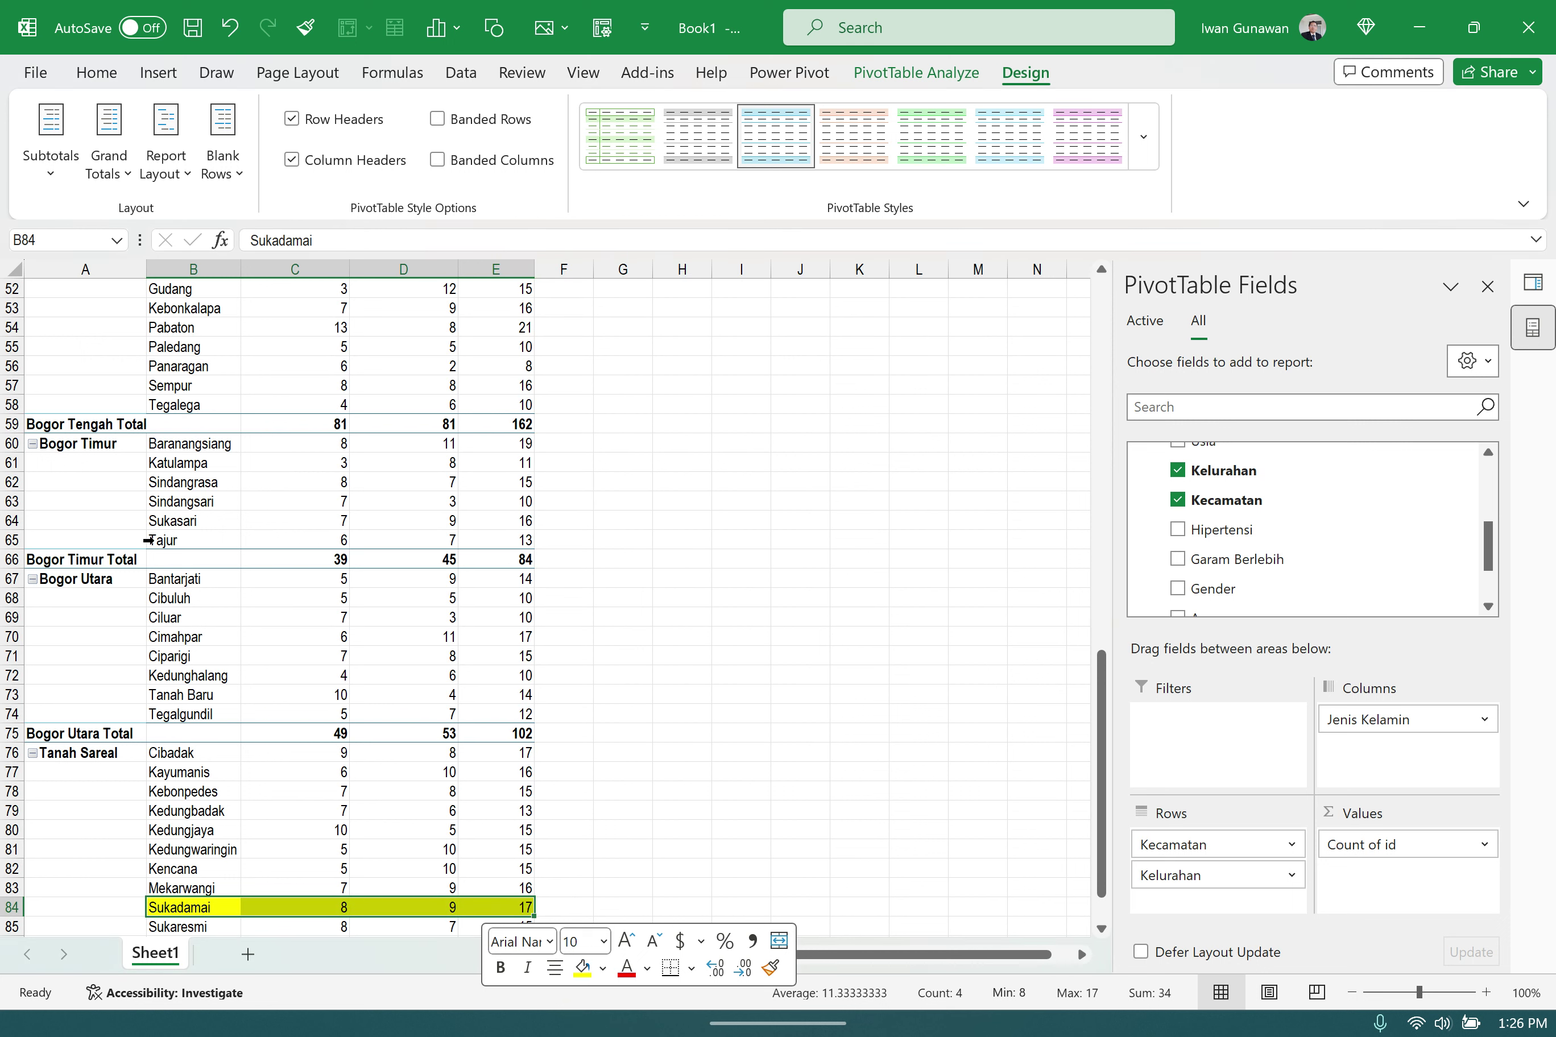
# - Highlight the Ciluar row under Bogor Utara in the PivotTable, cells B69:E69, with yellow fill
pyautogui.click(156, 617)
pyautogui.rightClick(166, 622)
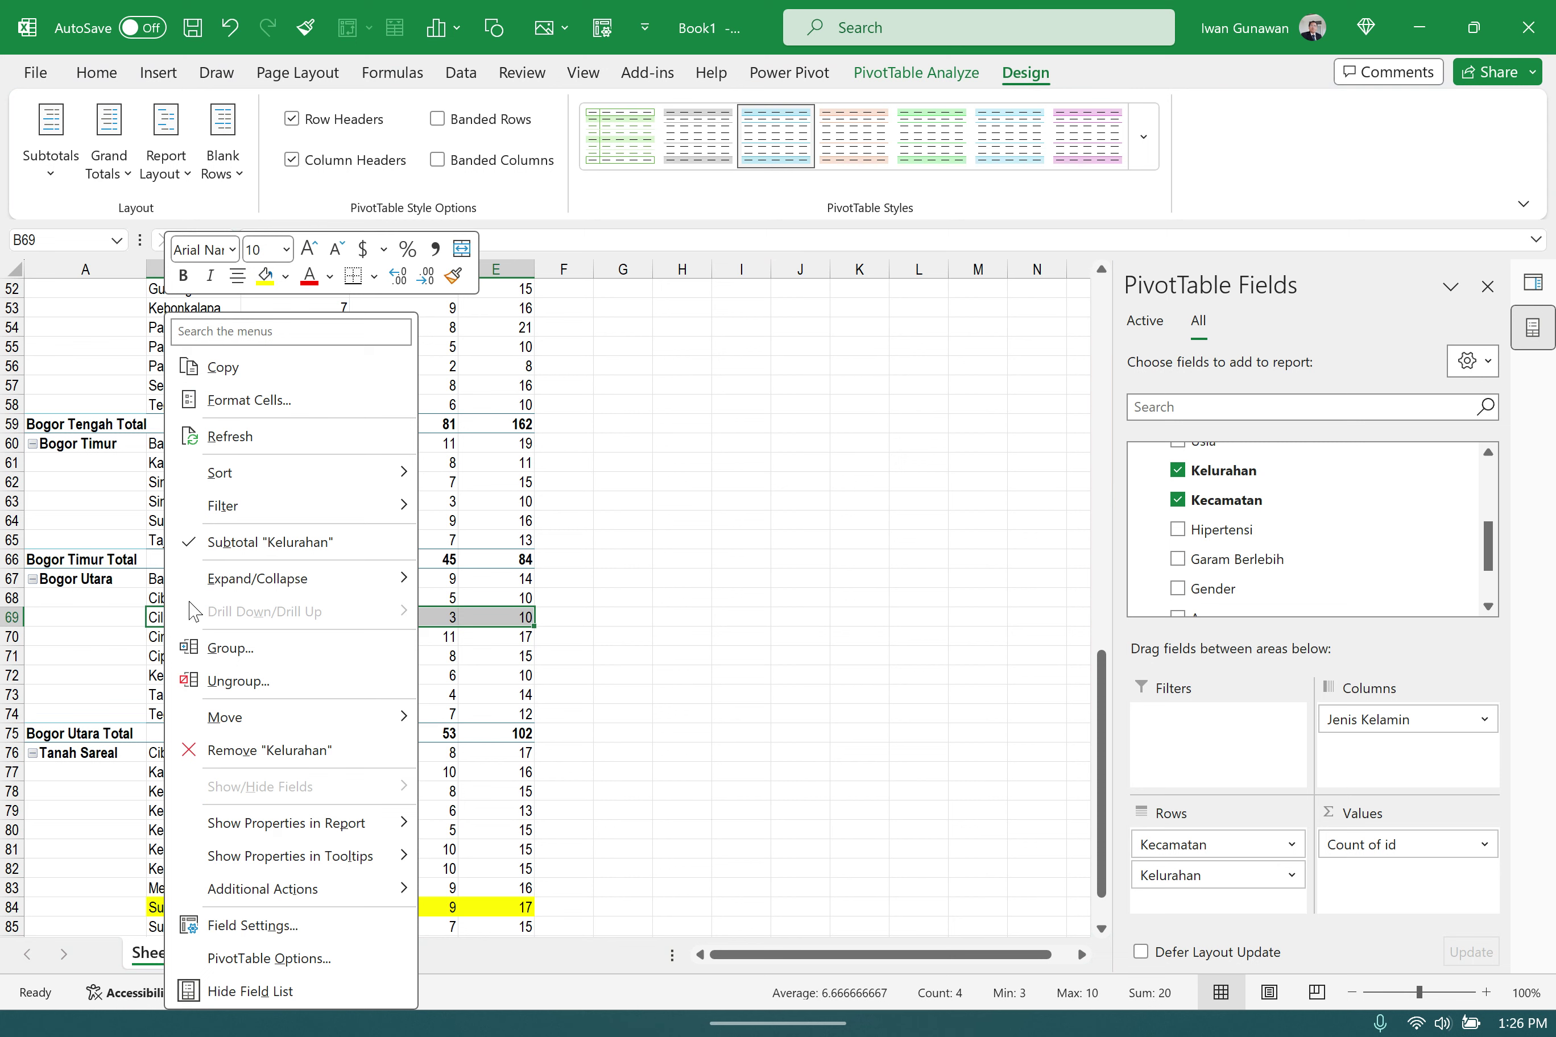
pyautogui.click(266, 275)
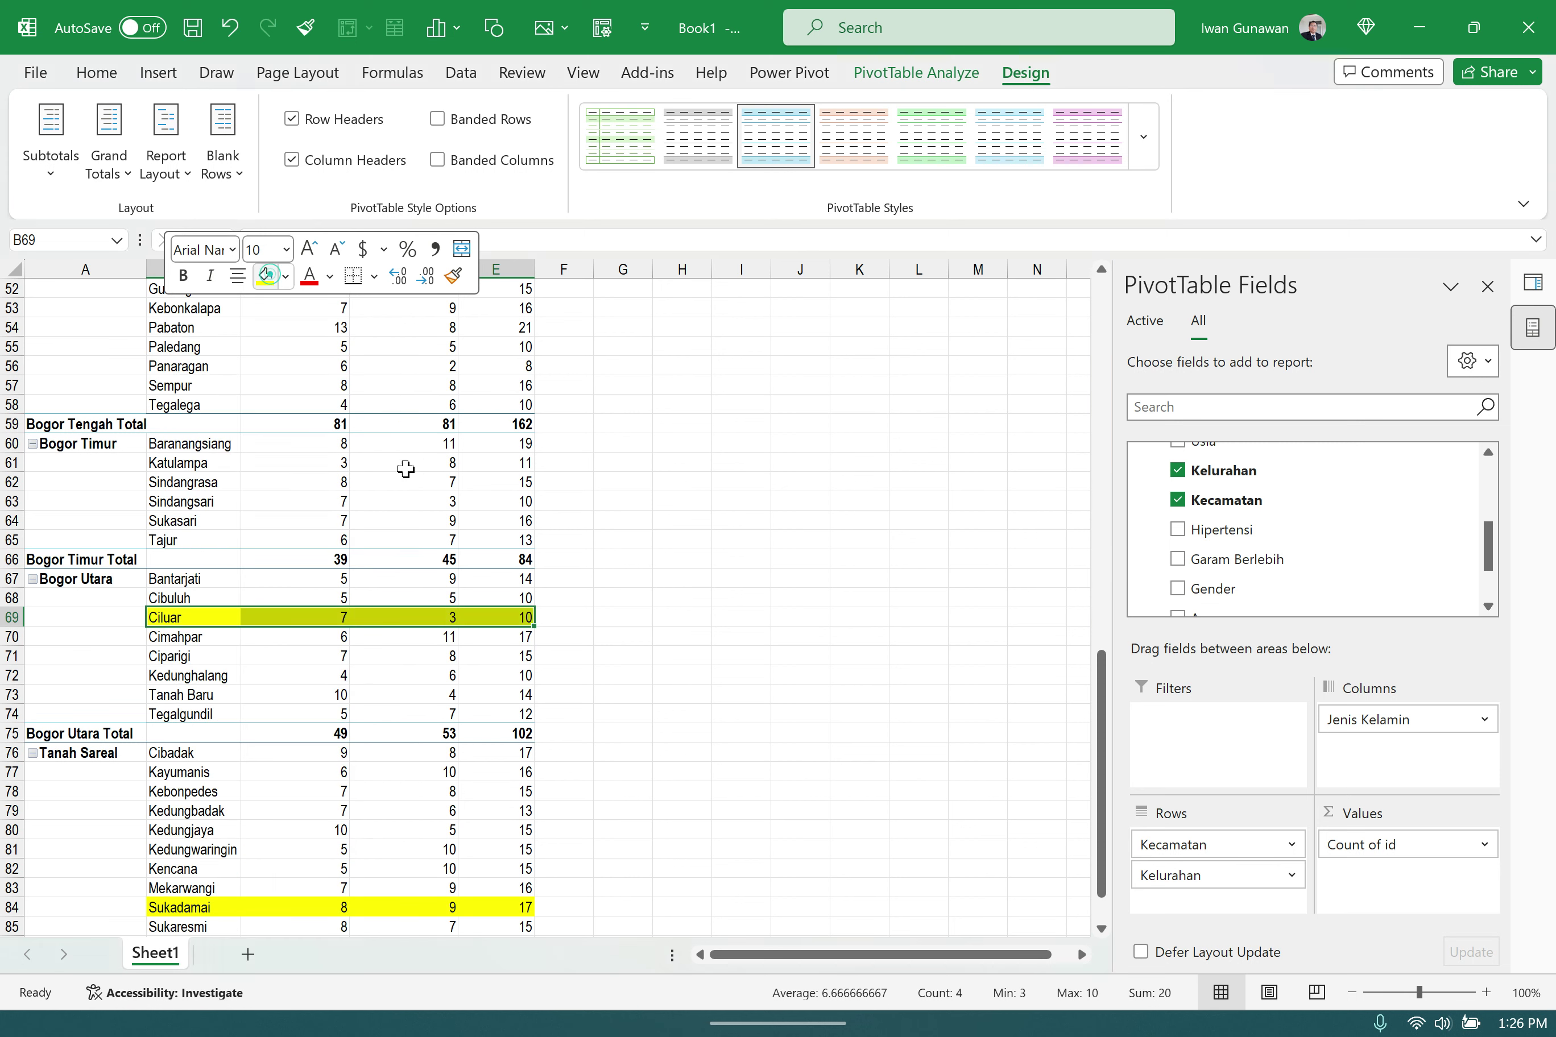
pyautogui.click(417, 503)
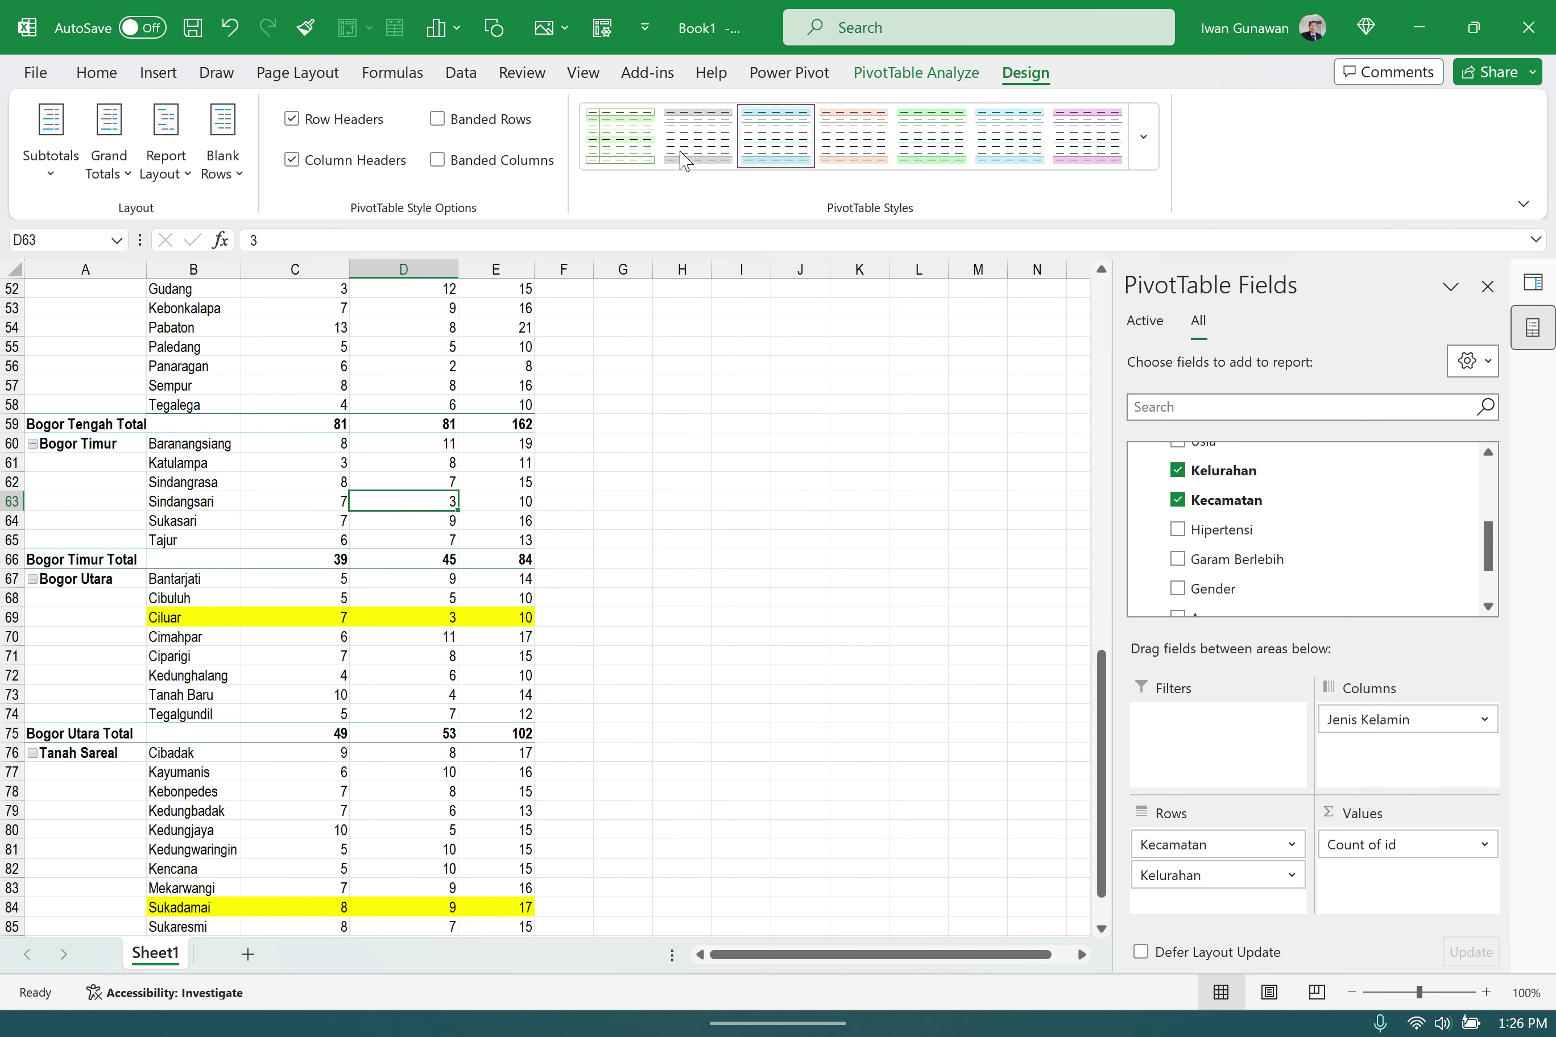
# - Refresh all of the workbook's queries and connections so the PivotTable picks up the added source records
pyautogui.click(471, 76)
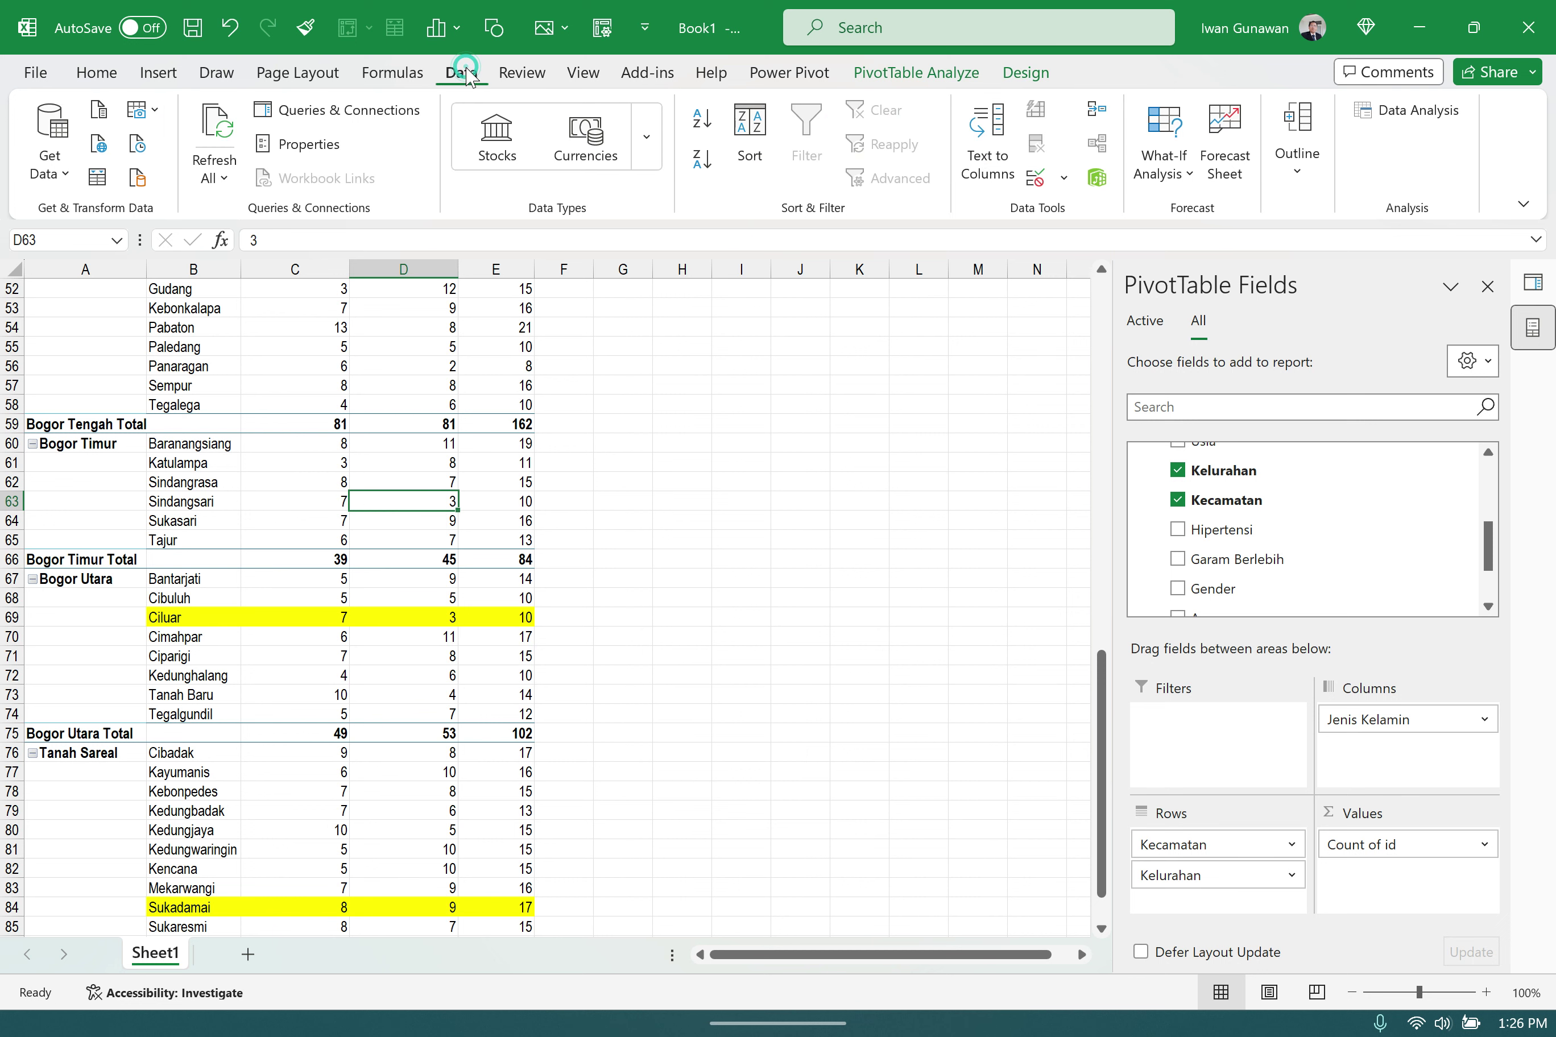
pyautogui.click(217, 178)
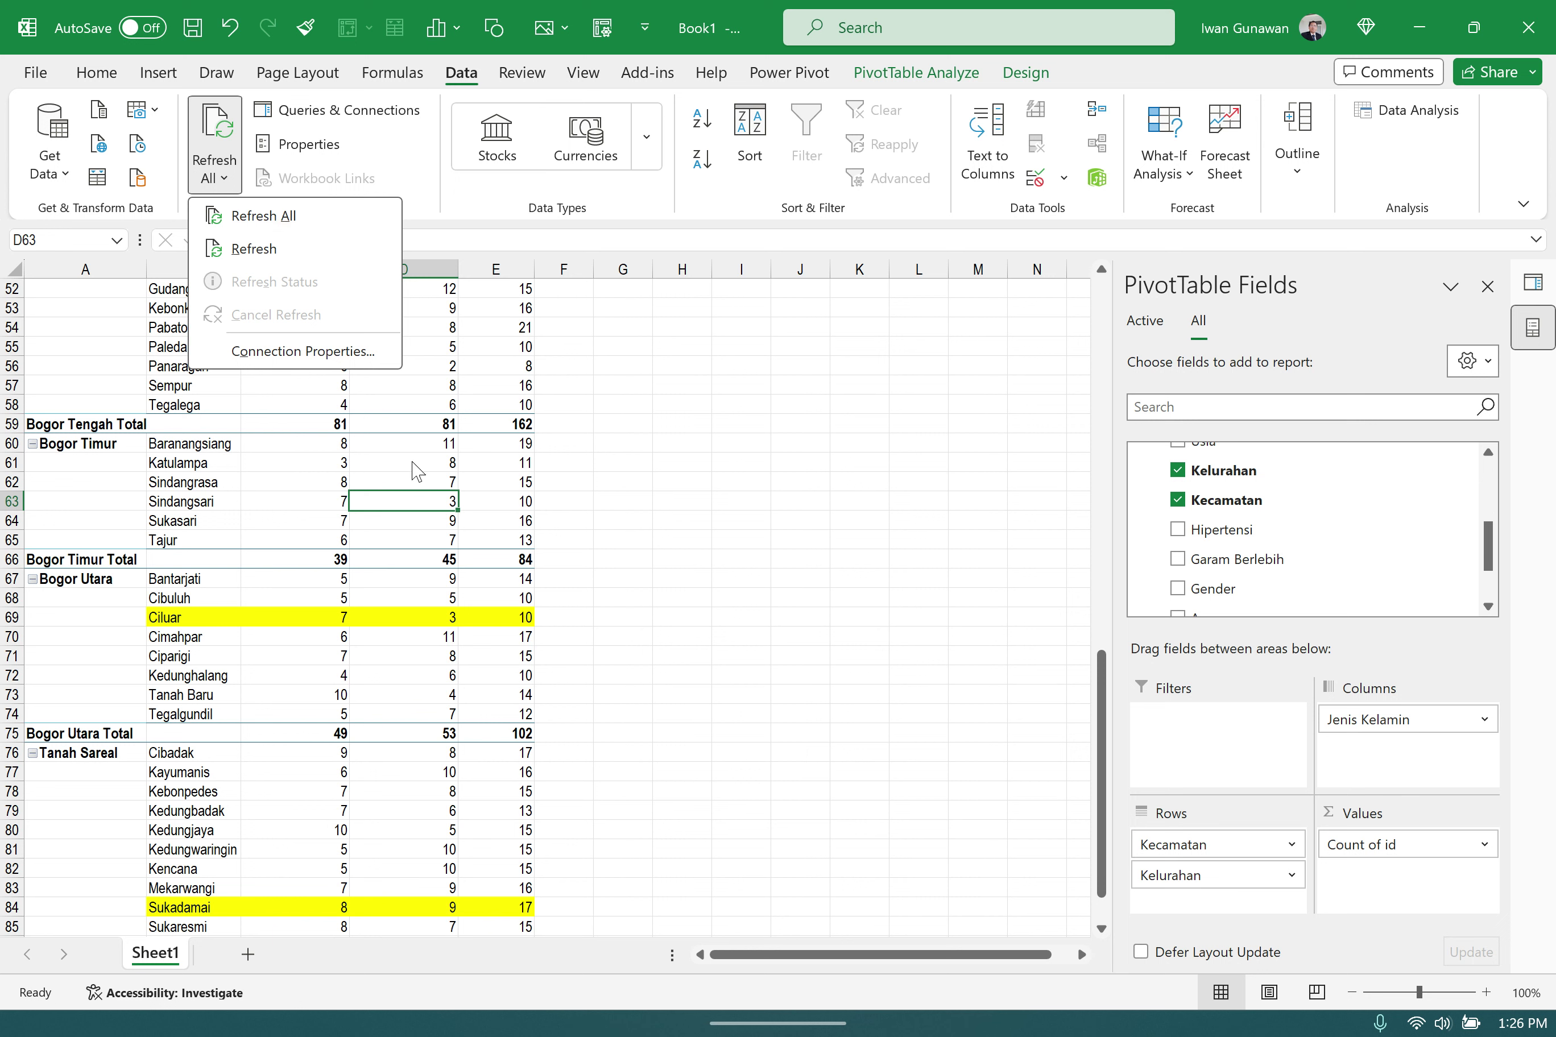
pyautogui.click(268, 217)
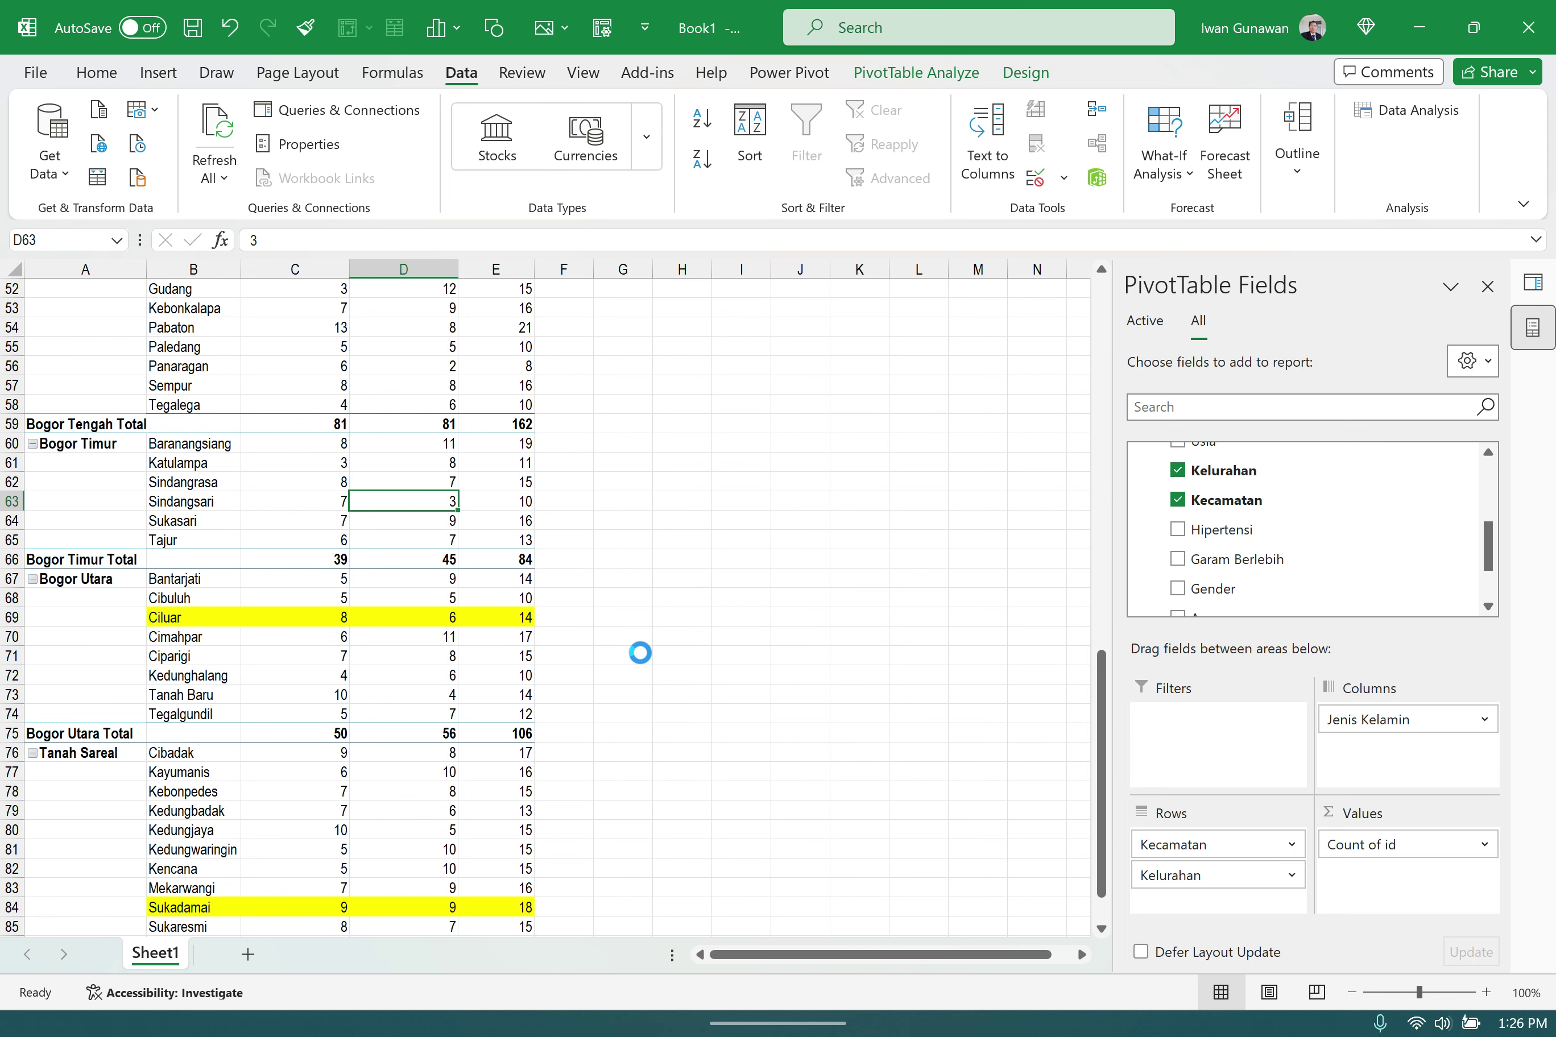
# - Check the refreshed Laki-laki, Perempuan and total counts for Ciluar and Sukadamai, along with the PivotTable's grand total
pyautogui.keyDown('ctrl'); pyautogui.scroll(2, 663, 669); pyautogui.keyUp('ctrl')
pyautogui.scroll(-3, 720, 720)
pyautogui.scroll(-1, 721, 722)
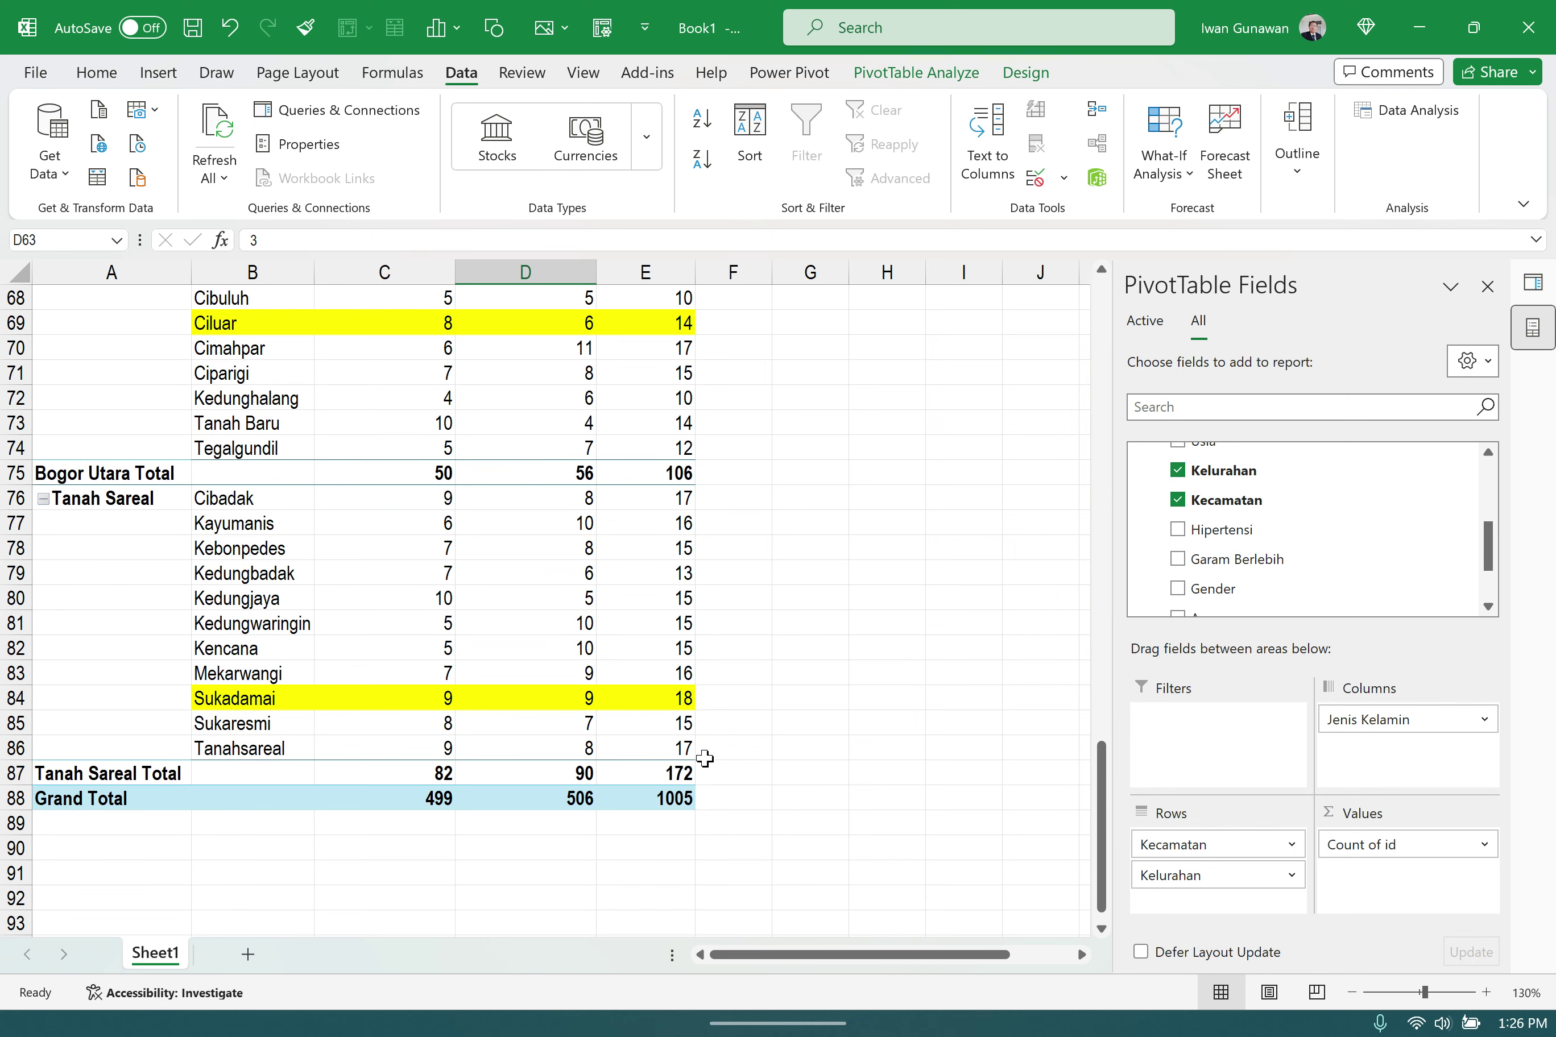
pyautogui.scroll(2, 687, 699)
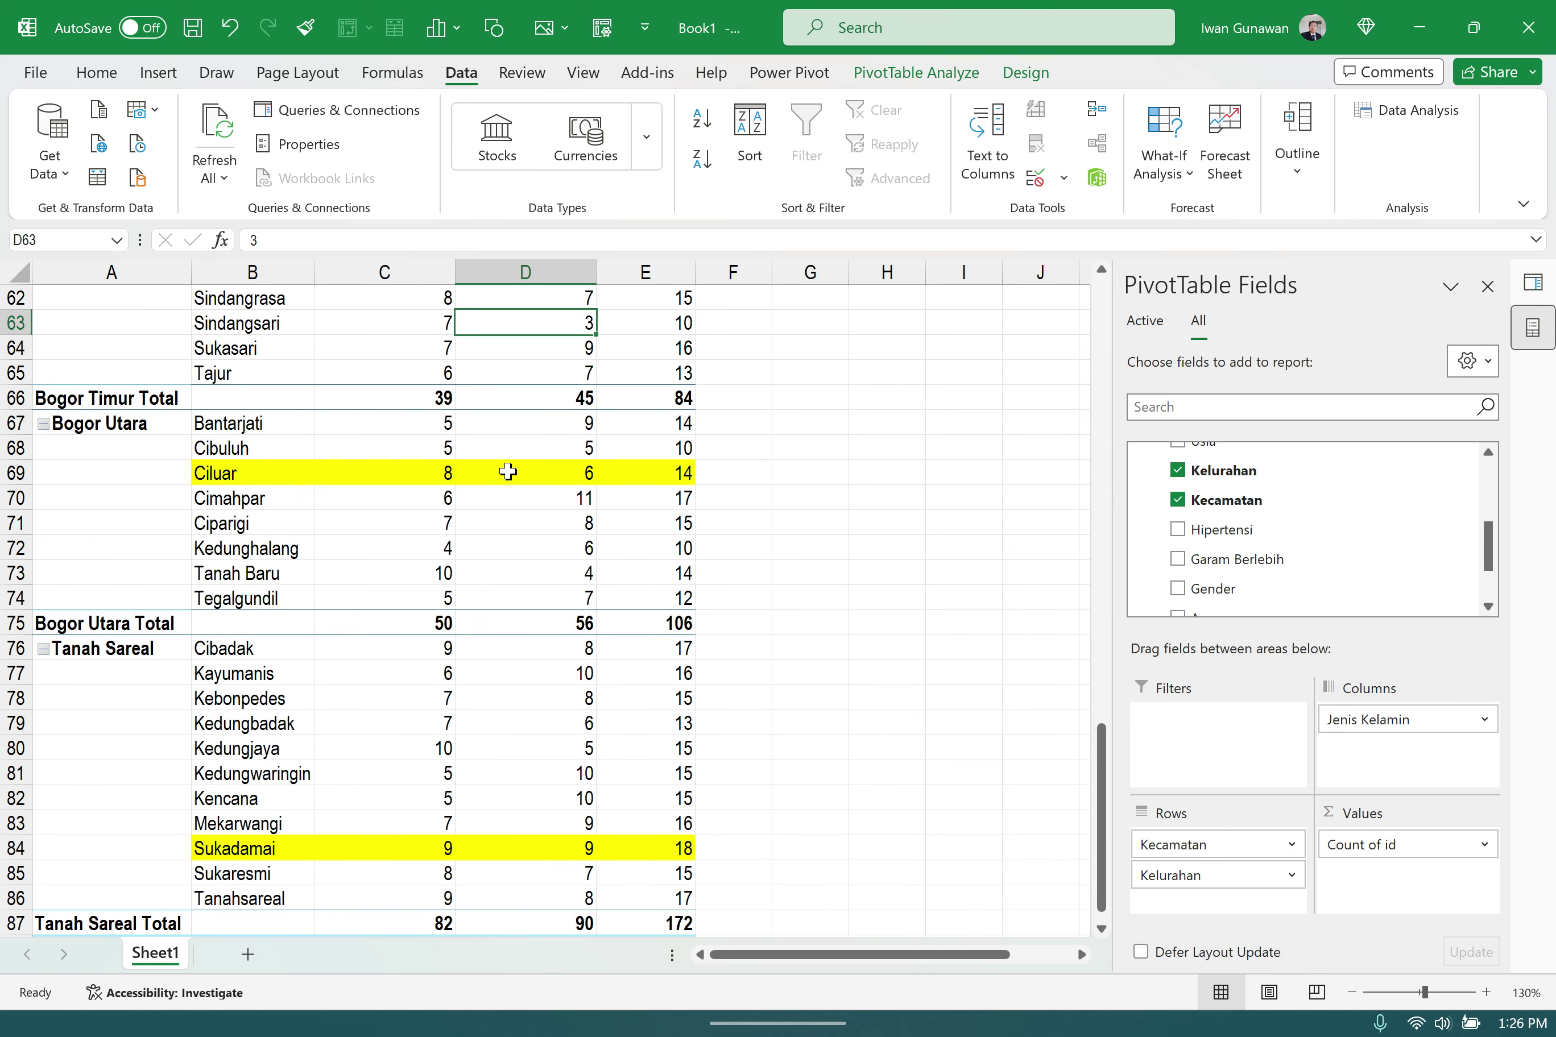
pyautogui.moveTo(647, 833)
# - Review the refreshed Kelurahan counts and Kecamatan subtotals from Bogor Barat through Tanah Sareal to the grand total
pyautogui.scroll(2, 416, 687)
pyautogui.scroll(1, 546, 506)
pyautogui.click(546, 506)
pyautogui.scroll(8, 544, 505)
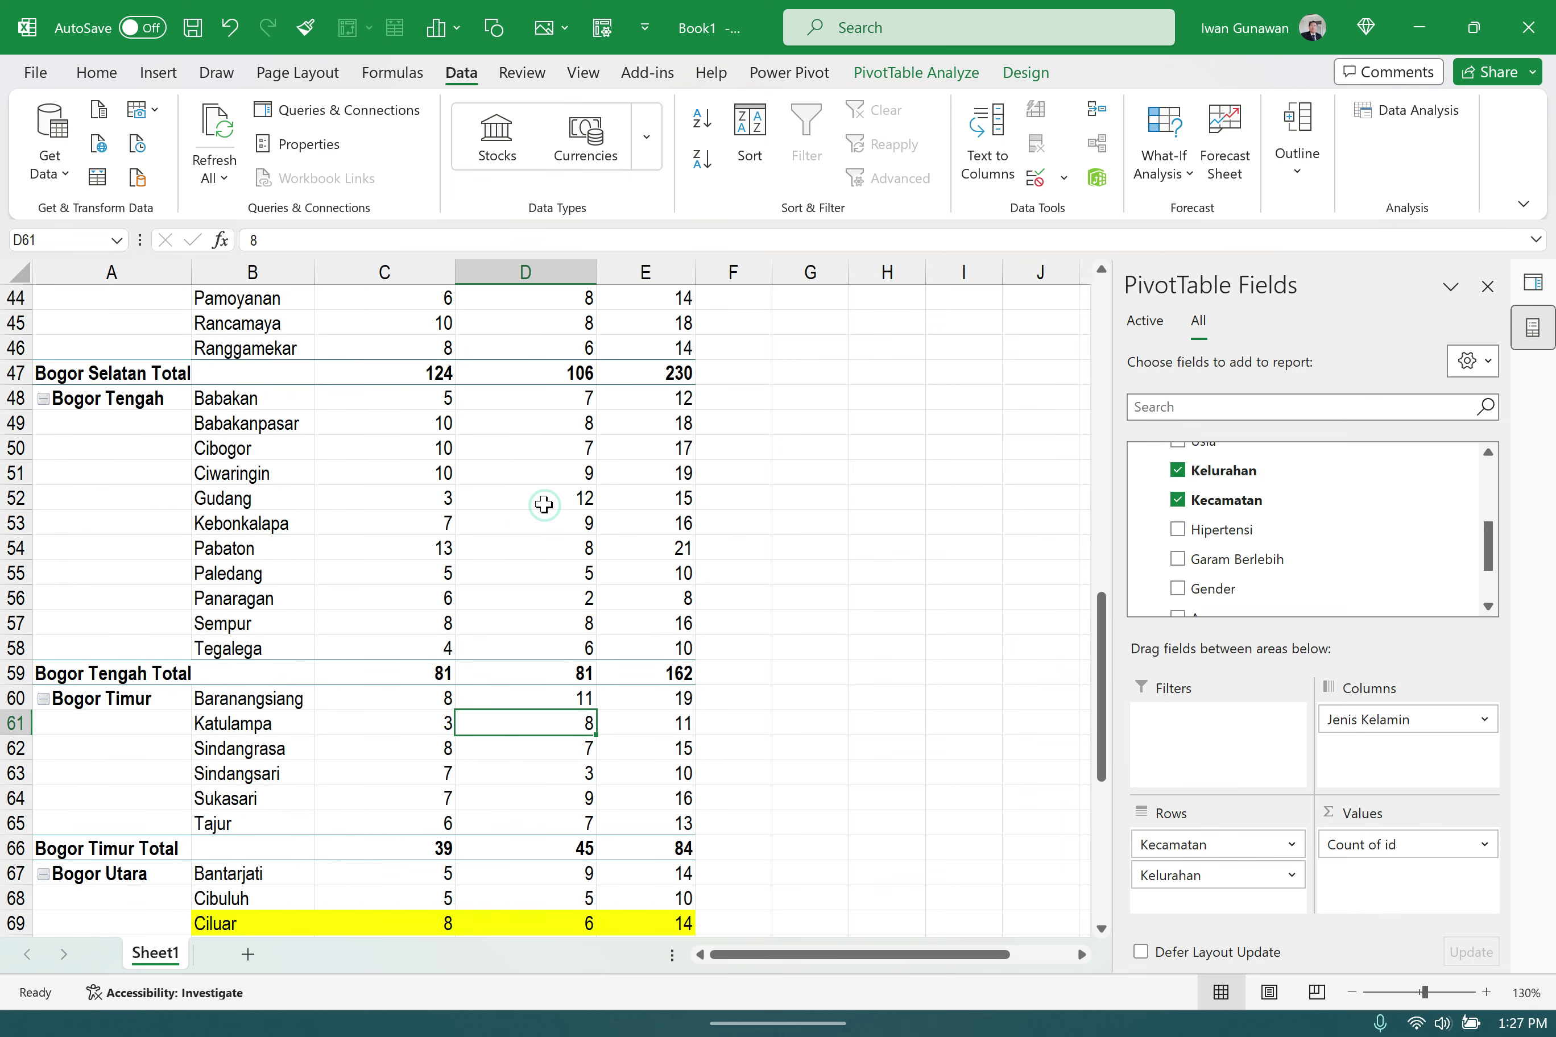
pyautogui.scroll(9, 543, 505)
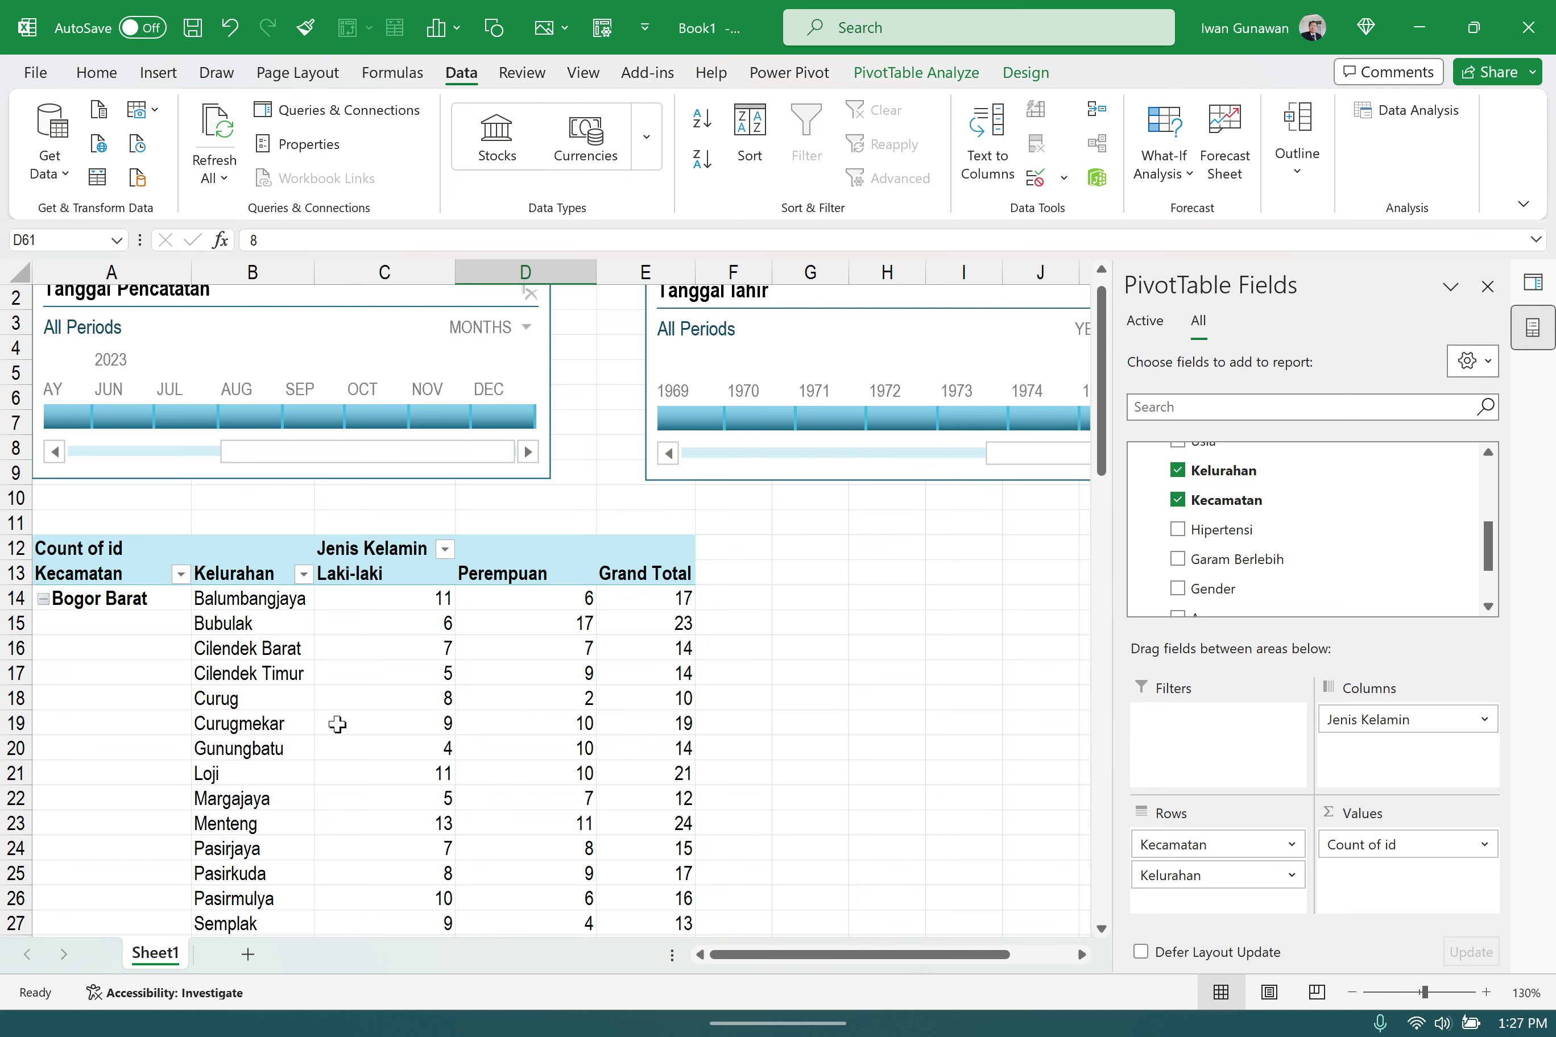
pyautogui.scroll(-10, 514, 785)
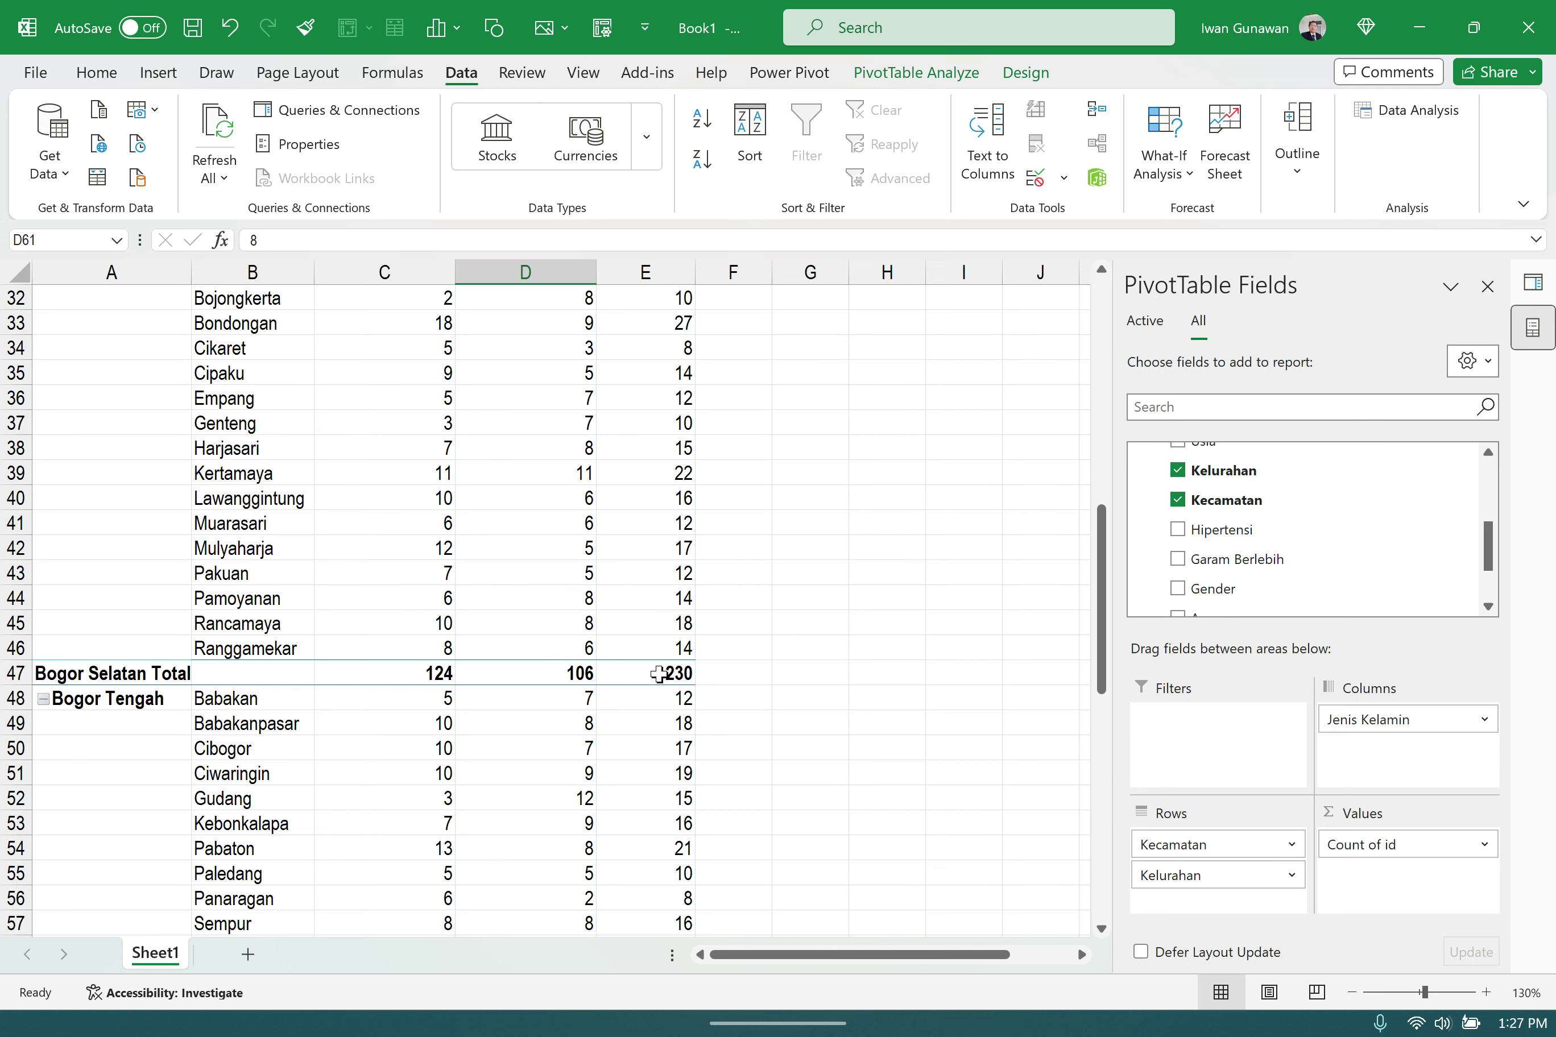
pyautogui.scroll(-3, 632, 694)
pyautogui.scroll(7, 633, 693)
pyautogui.scroll(-7, 541, 697)
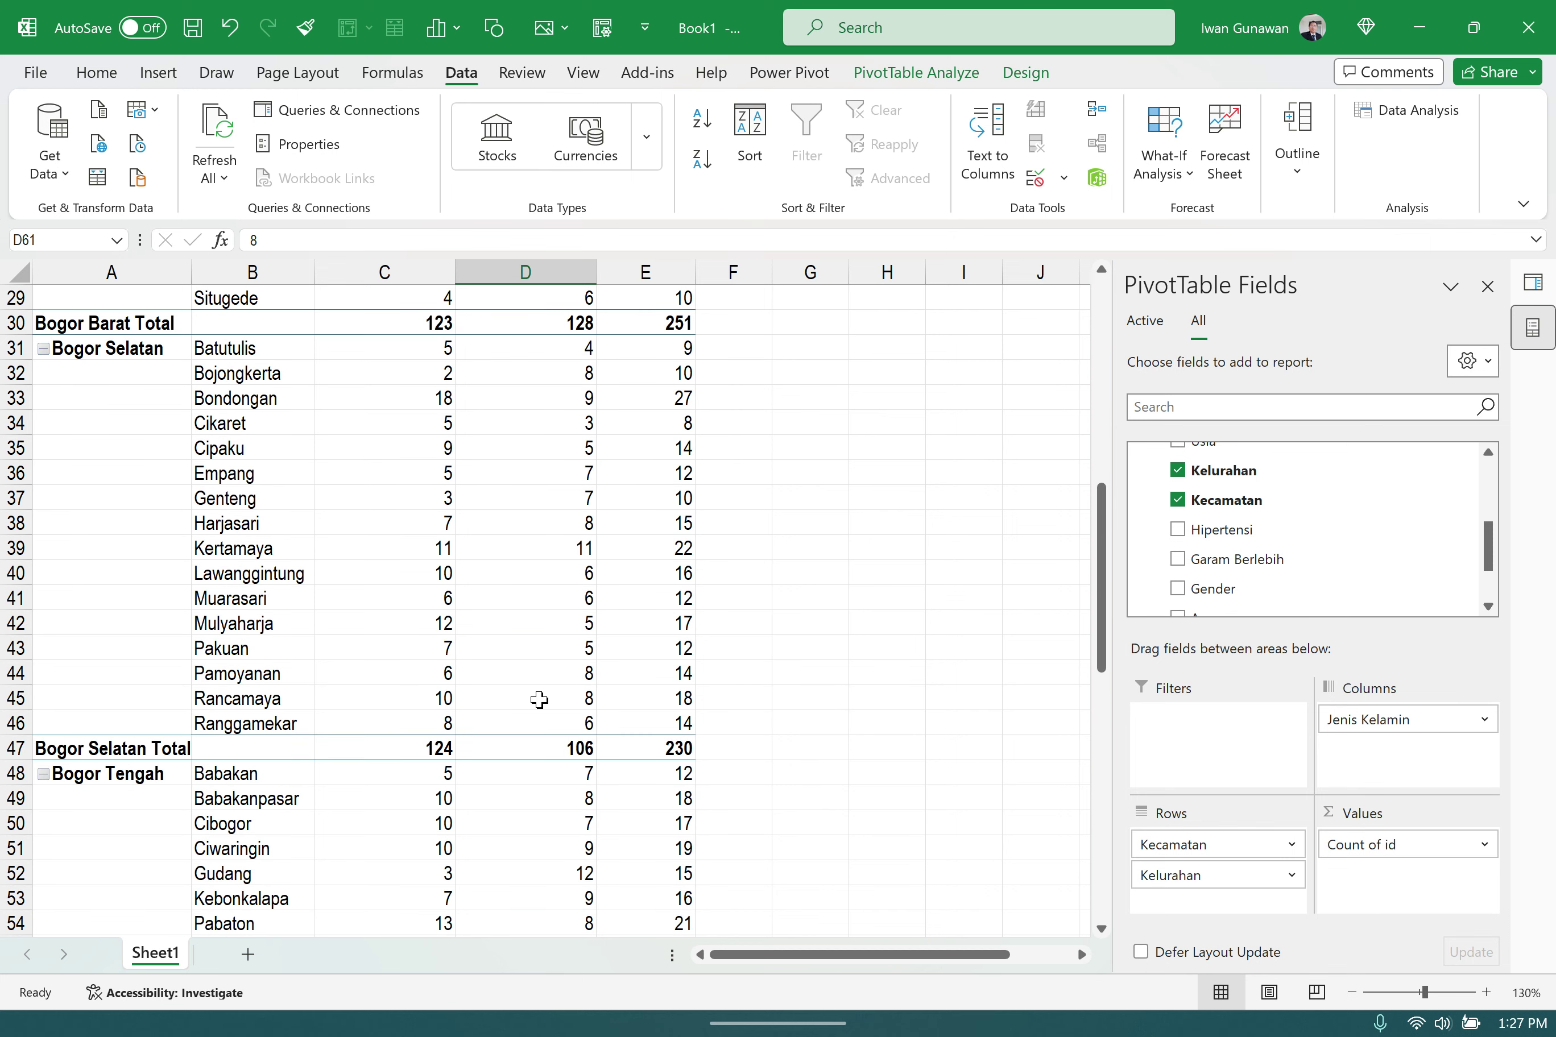
pyautogui.scroll(-11, 620, 805)
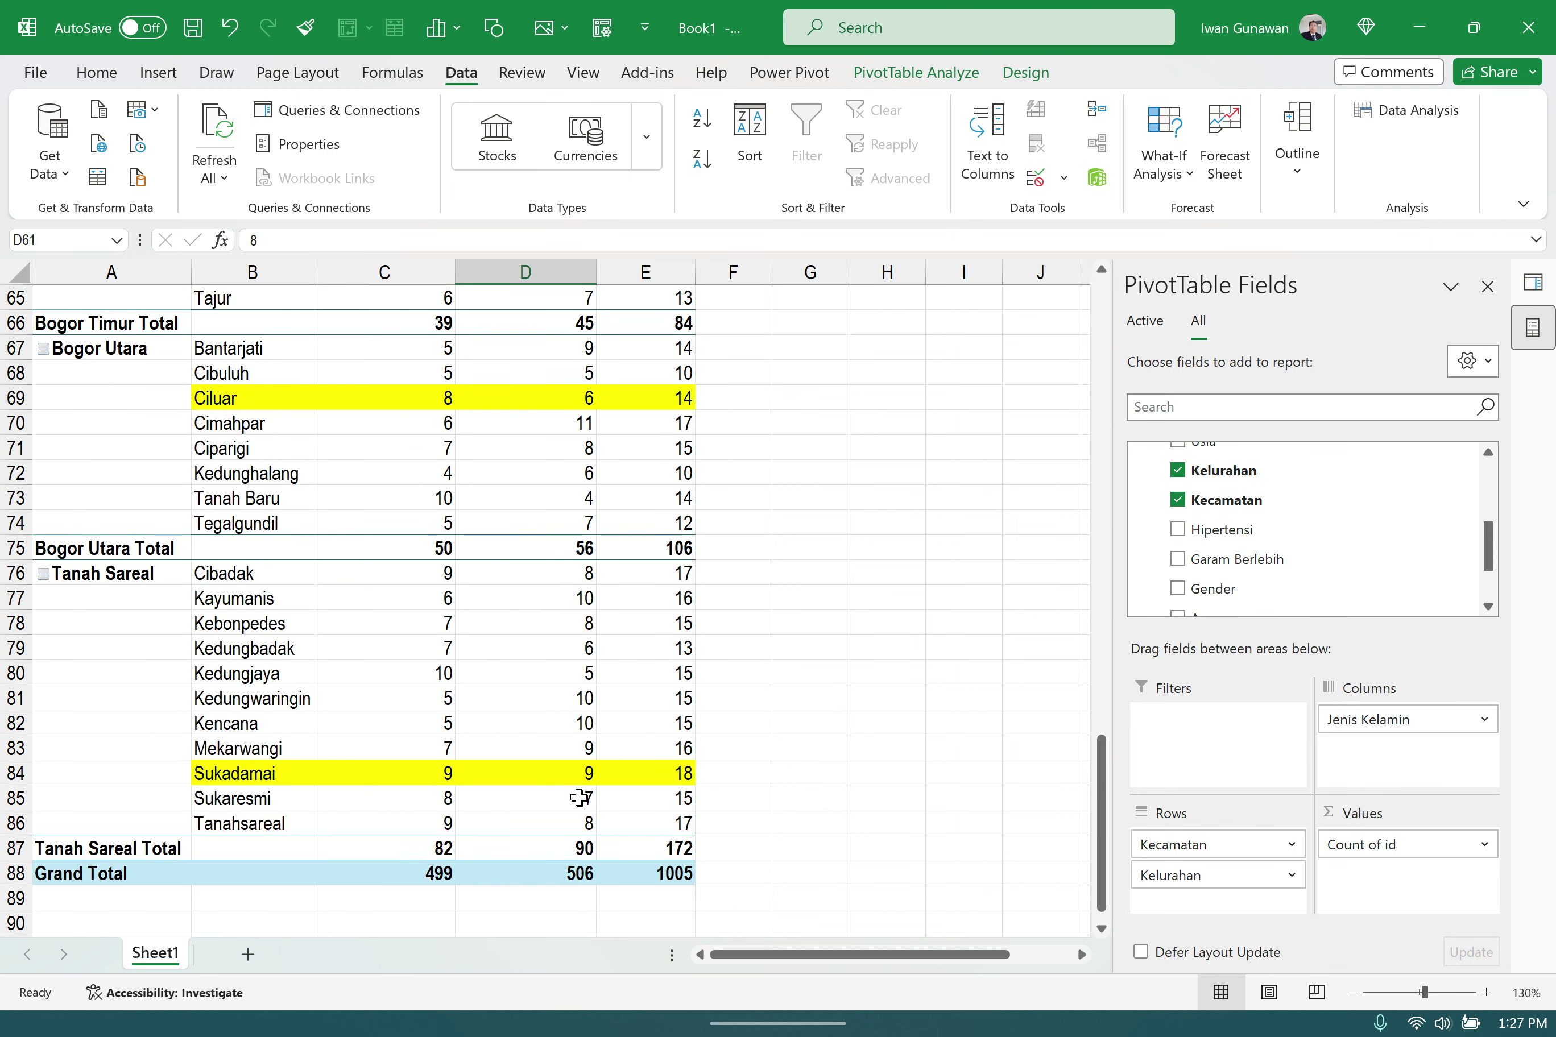
# - Select empty cell A90 below the PivotTable, and look over the whole report from the timelines down to the Grand Total row
pyautogui.click(128, 708)
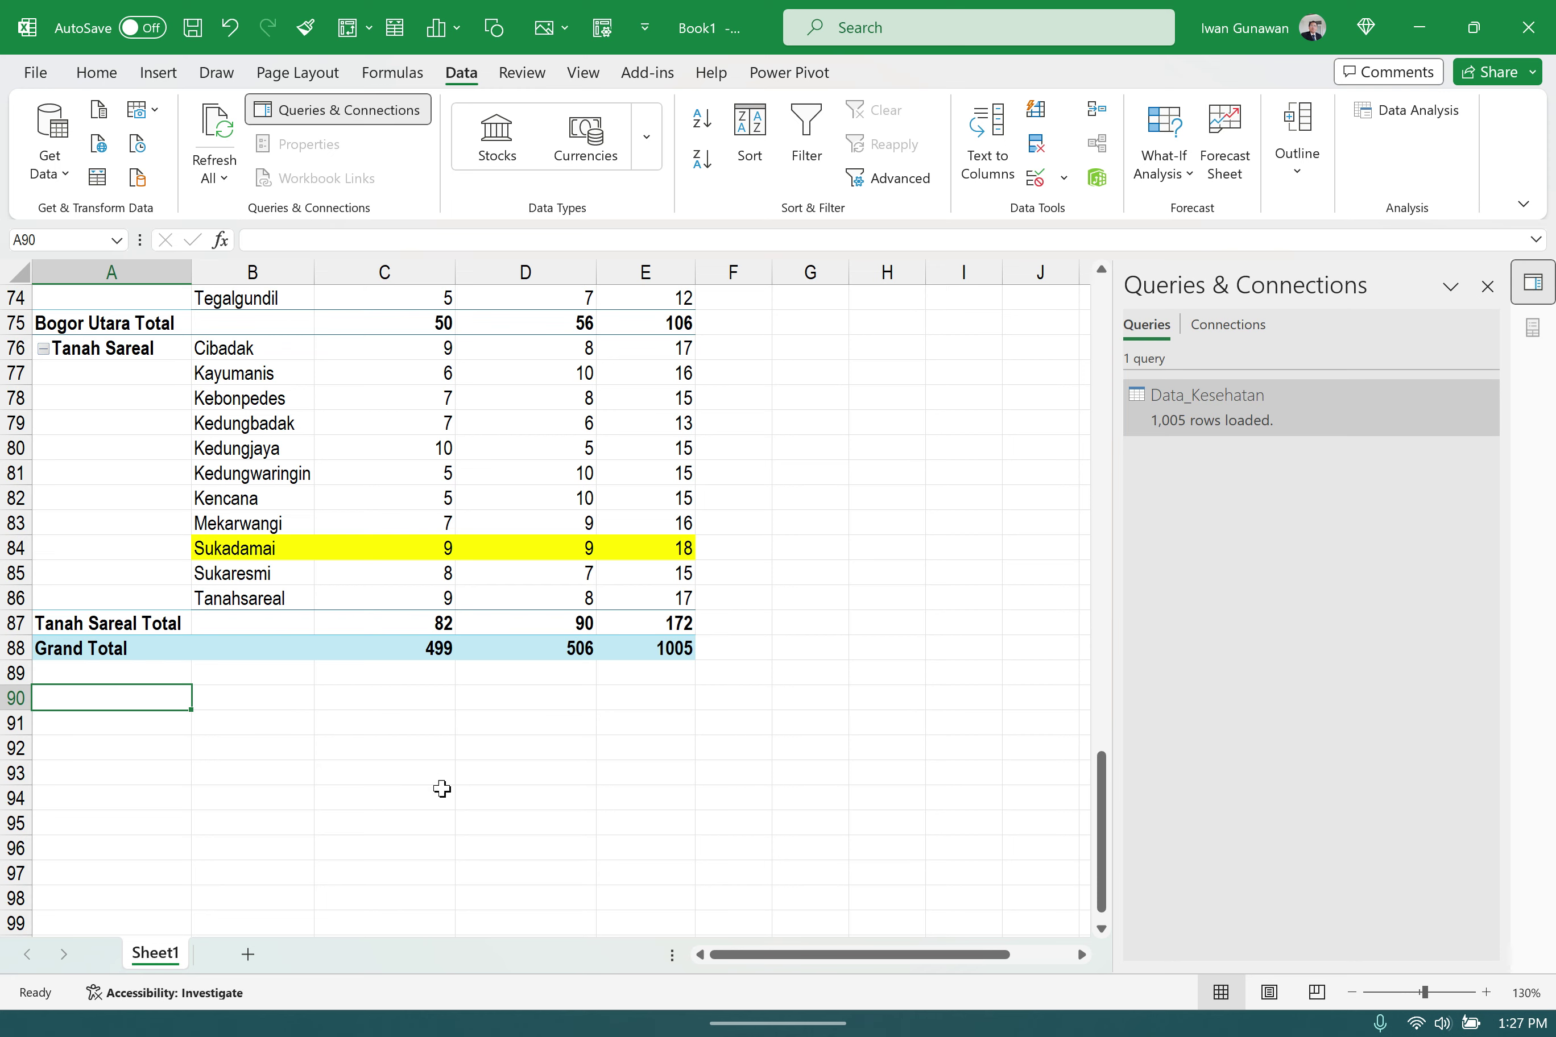
pyautogui.scroll(5, 455, 794)
pyautogui.scroll(19, 460, 791)
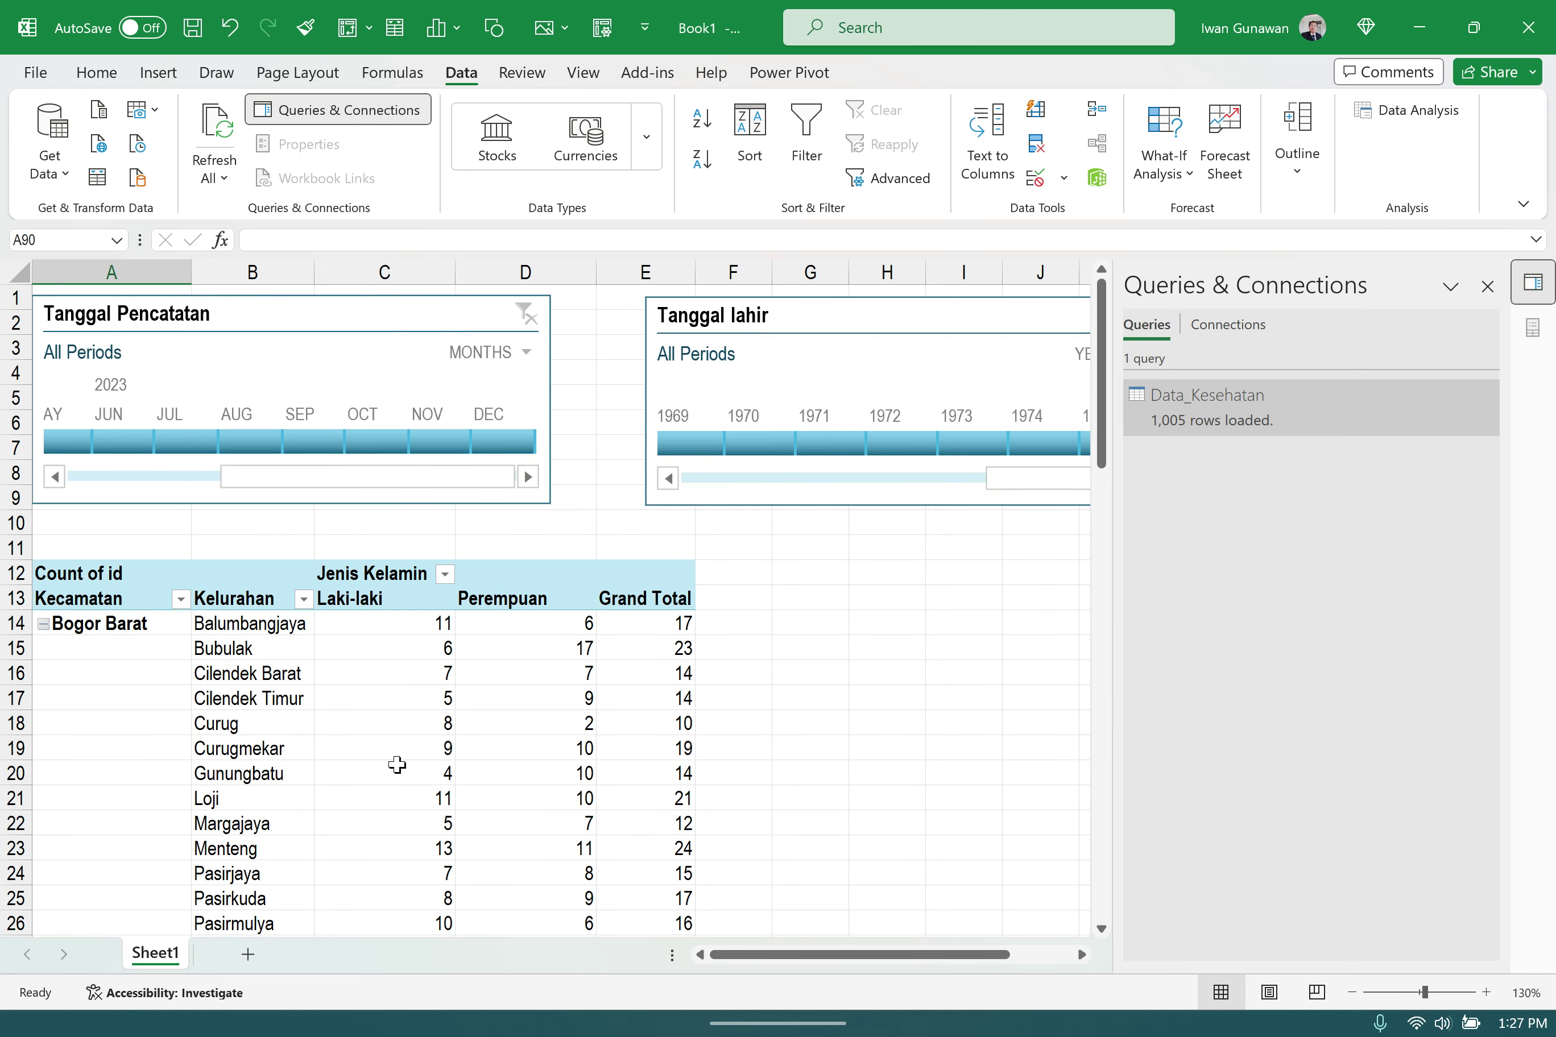
pyautogui.scroll(-5, 397, 764)
pyautogui.scroll(5, 397, 765)
pyautogui.scroll(-20, 397, 765)
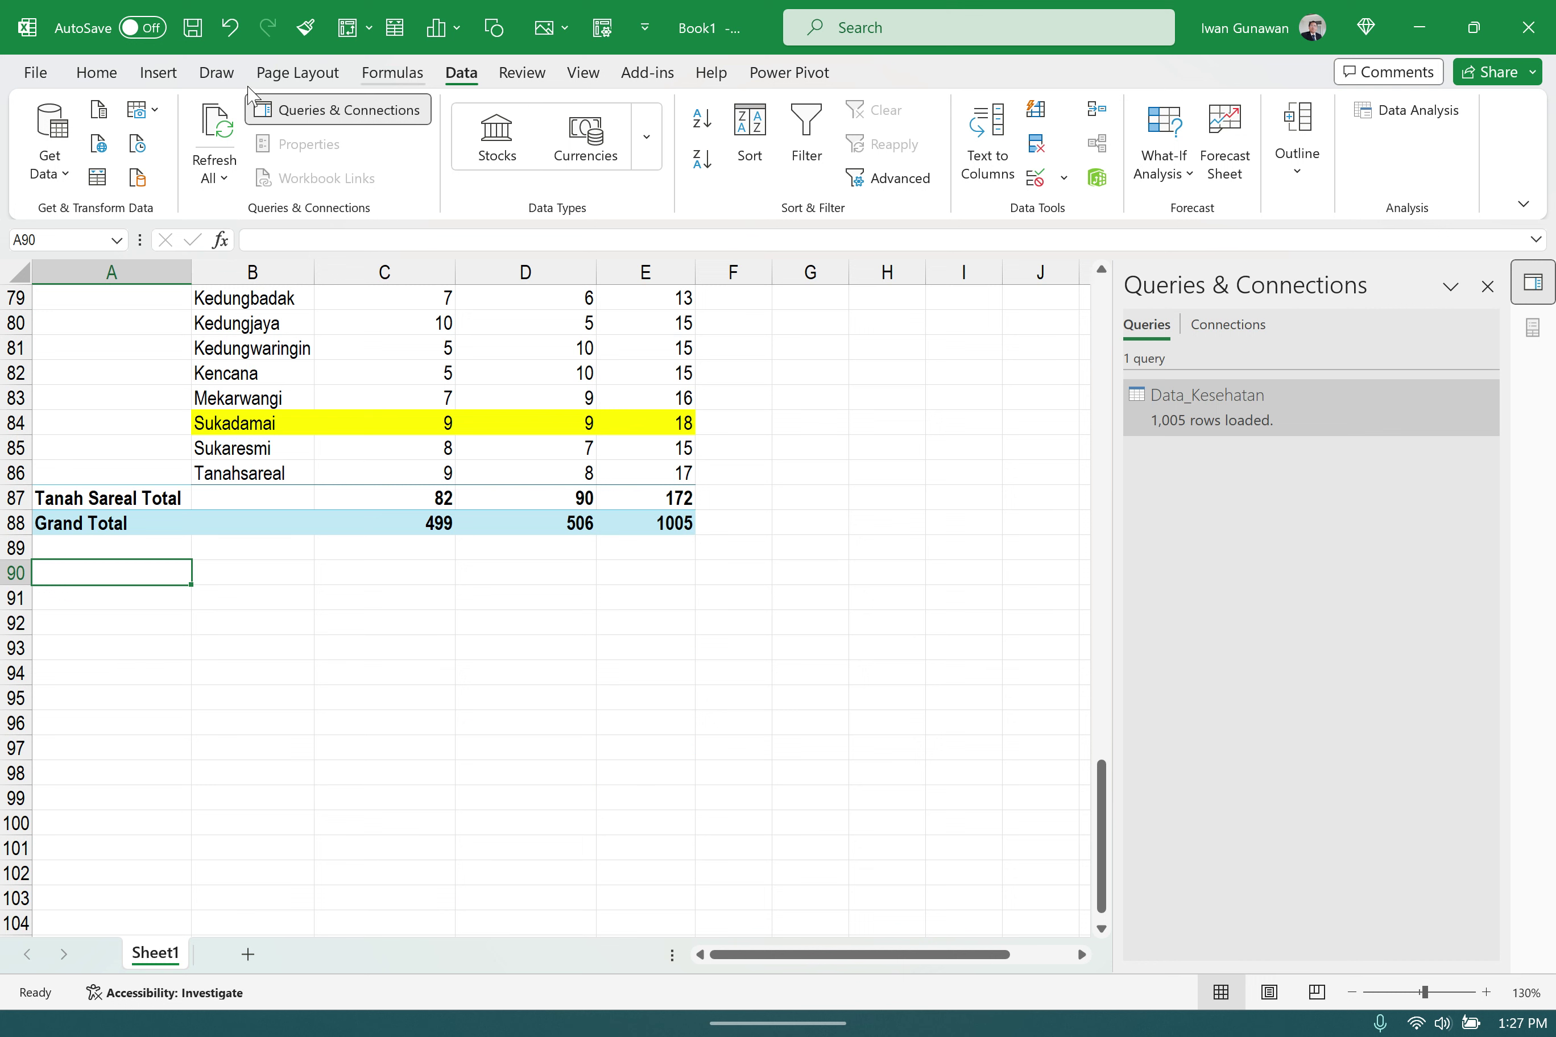
# - Create a PivotChart from the Data Model on the existing worksheet at cell A90 of Sheet1
pyautogui.click(790, 73)
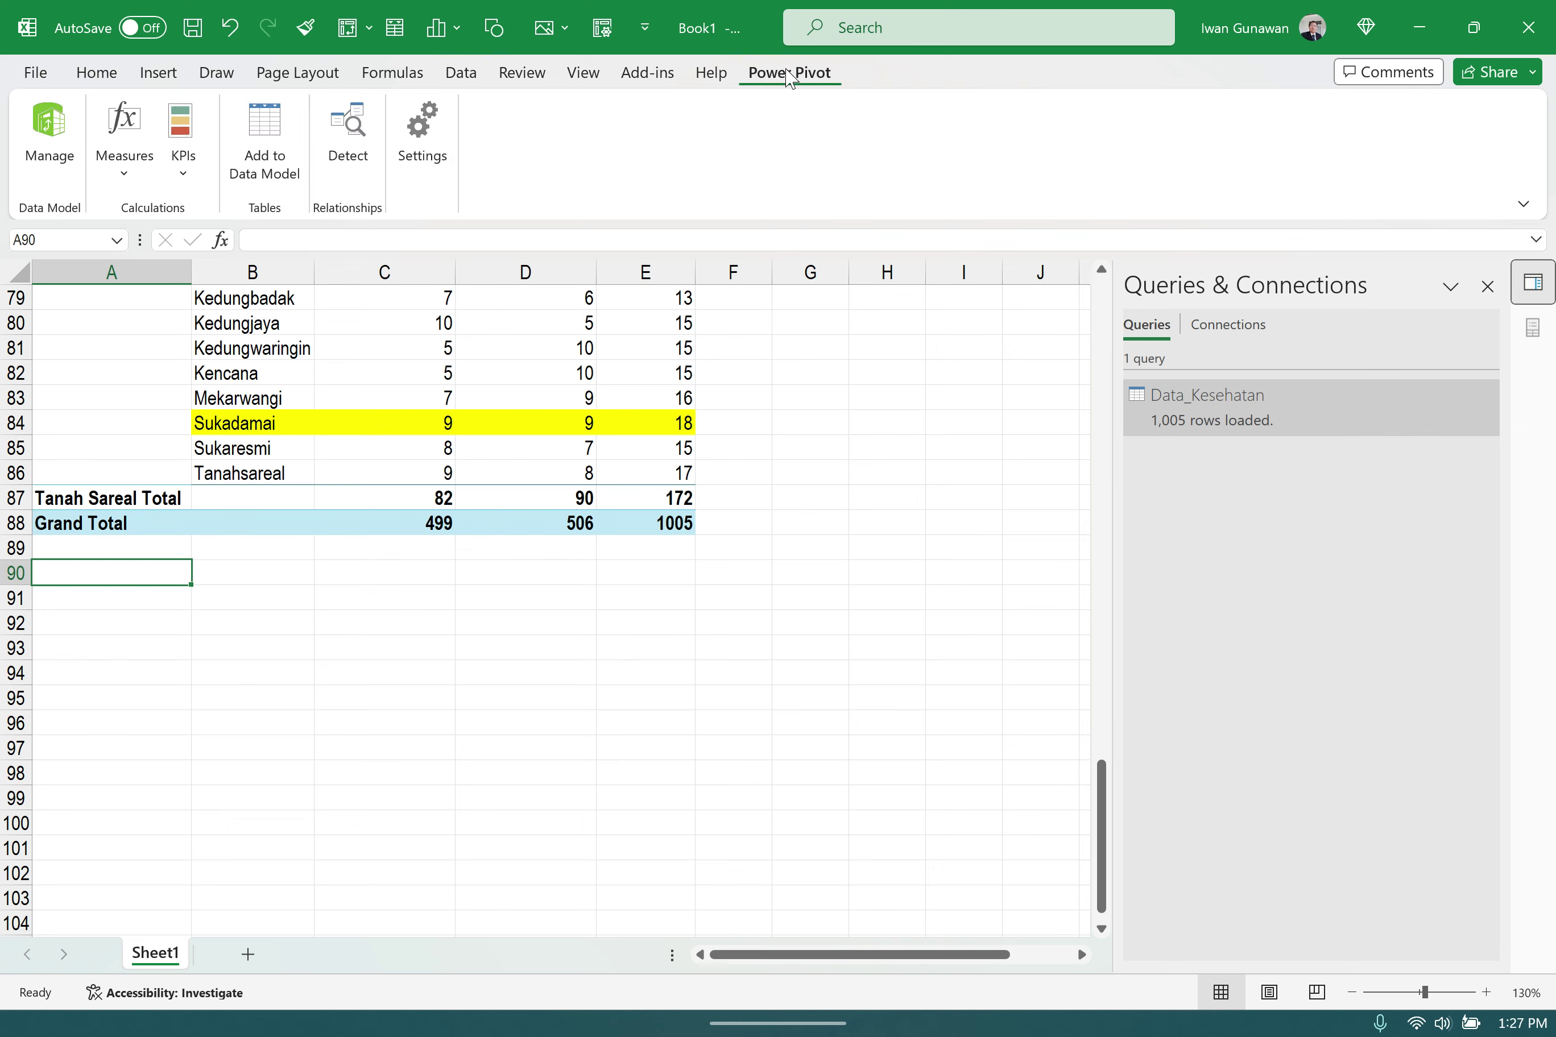
pyautogui.click(50, 141)
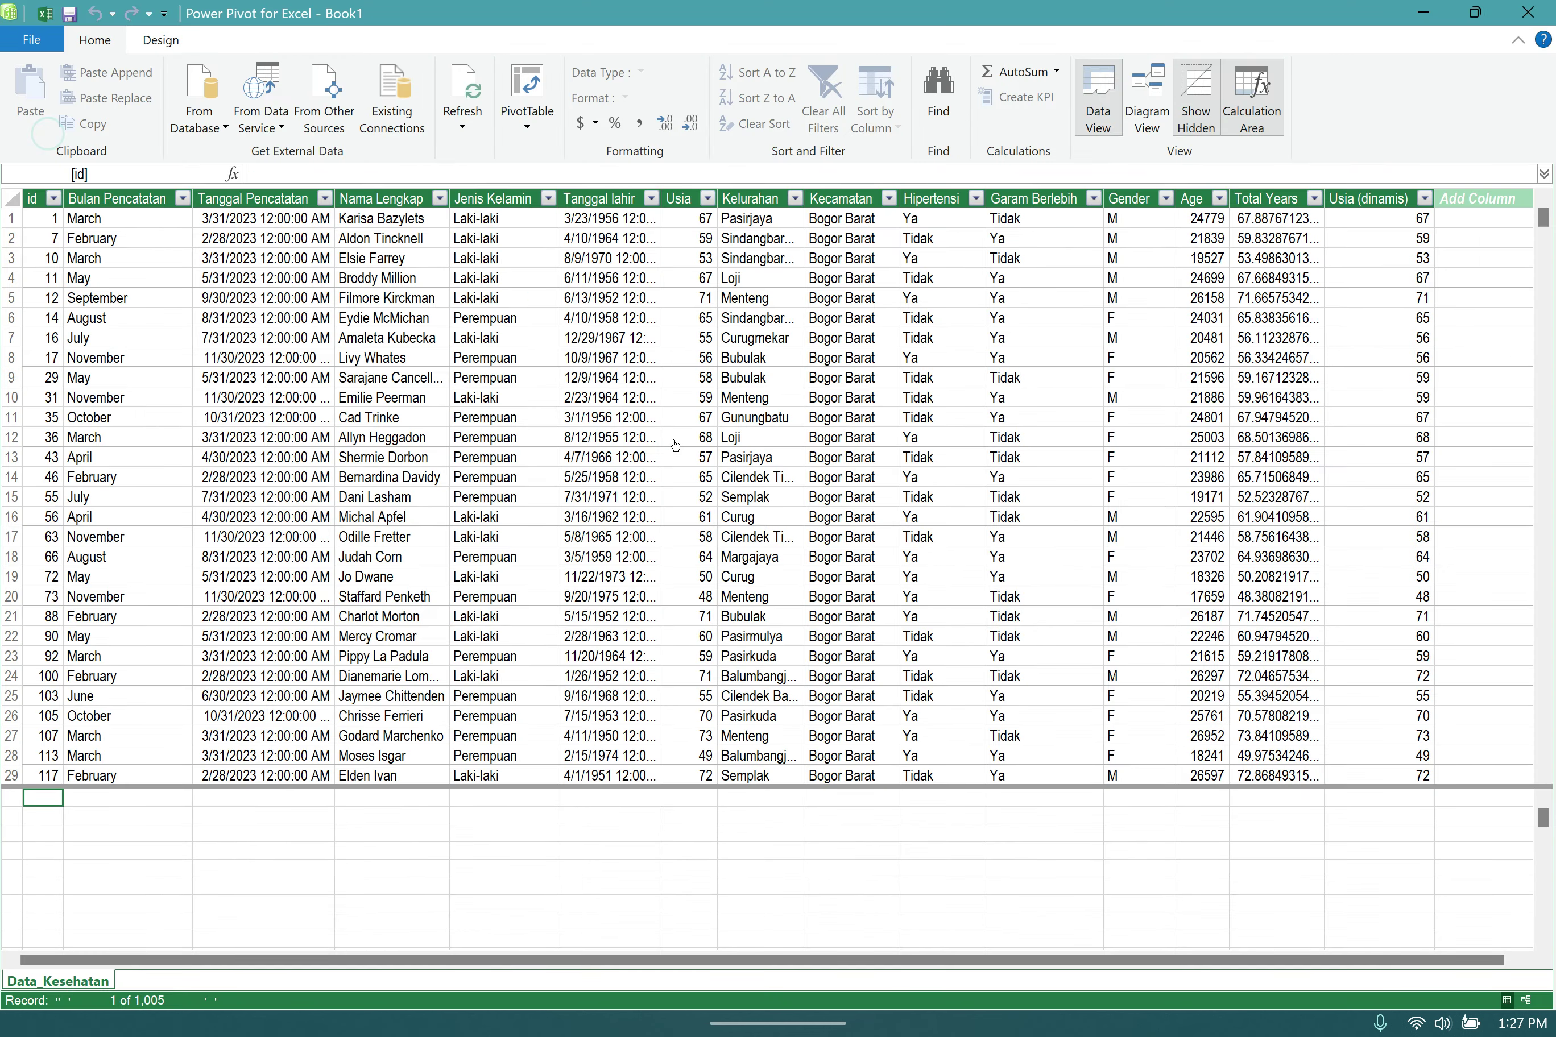
pyautogui.click(527, 119)
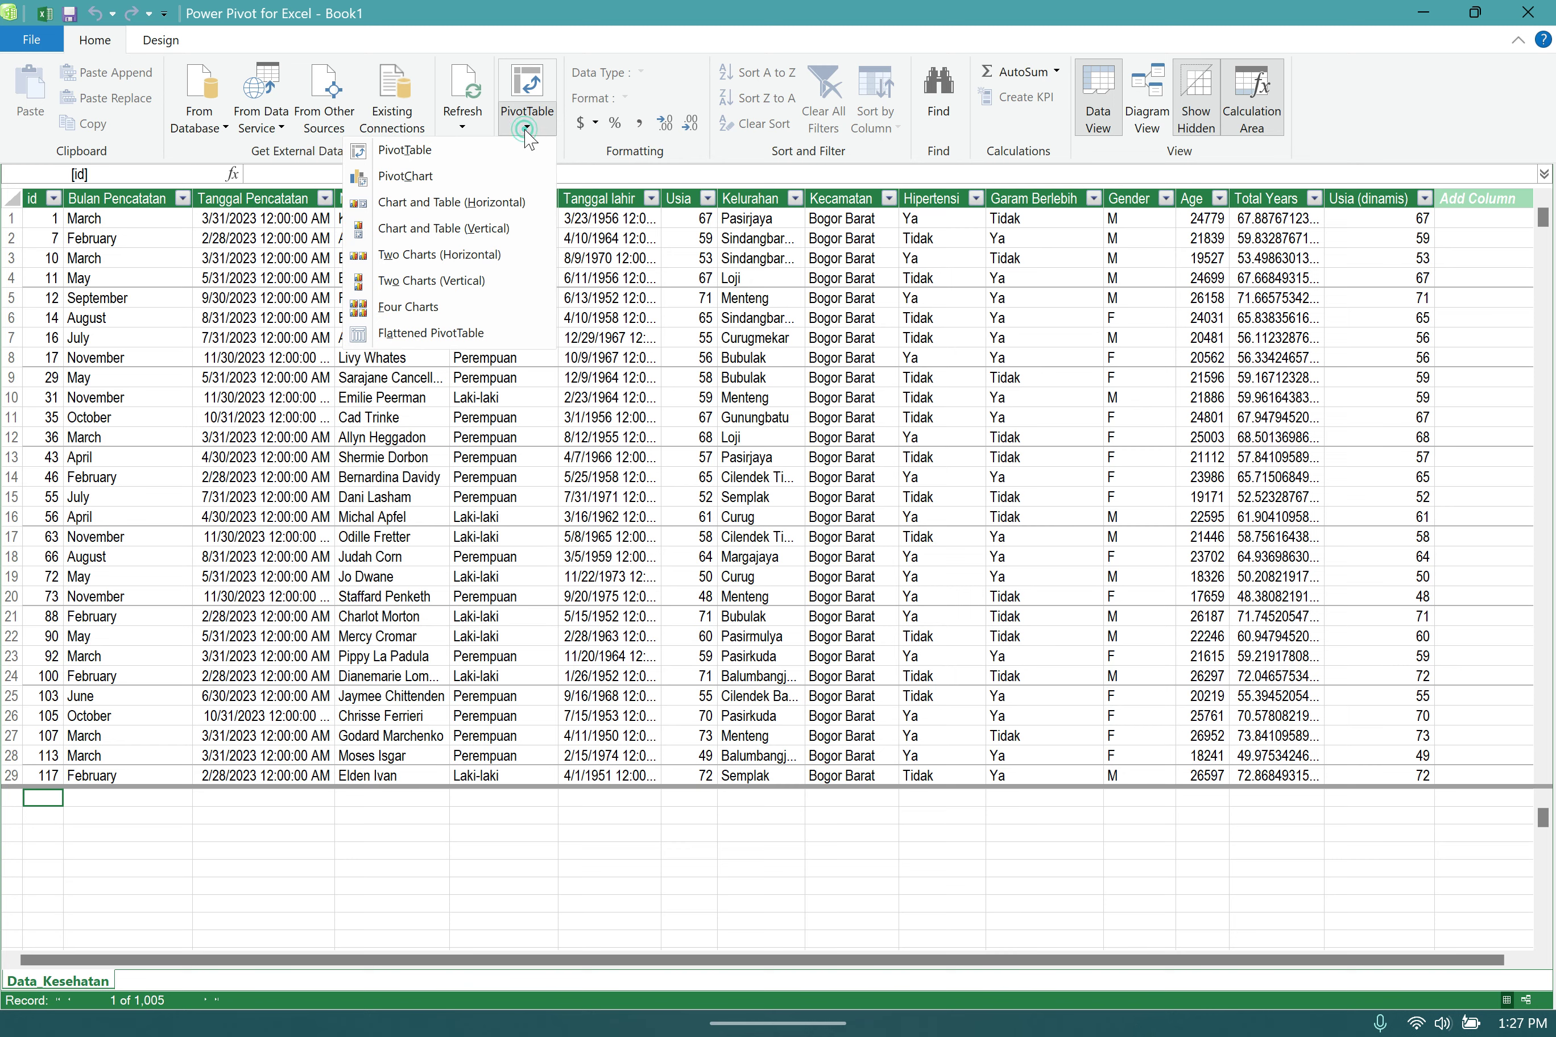
pyautogui.click(445, 178)
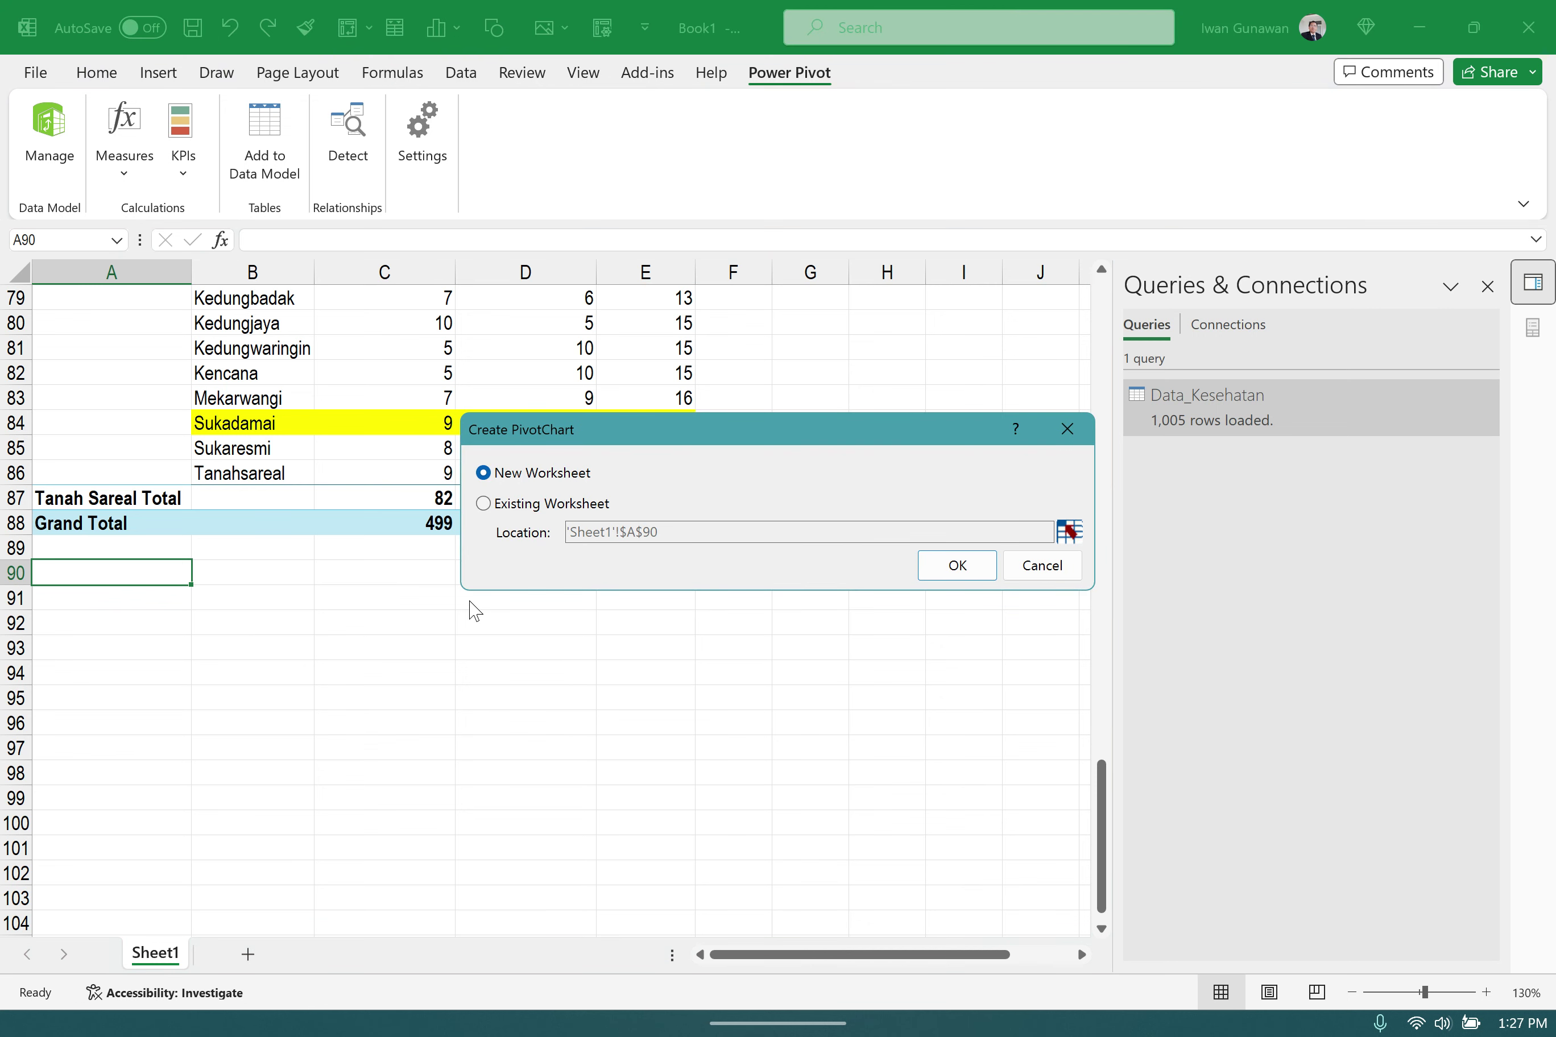
pyautogui.click(483, 504)
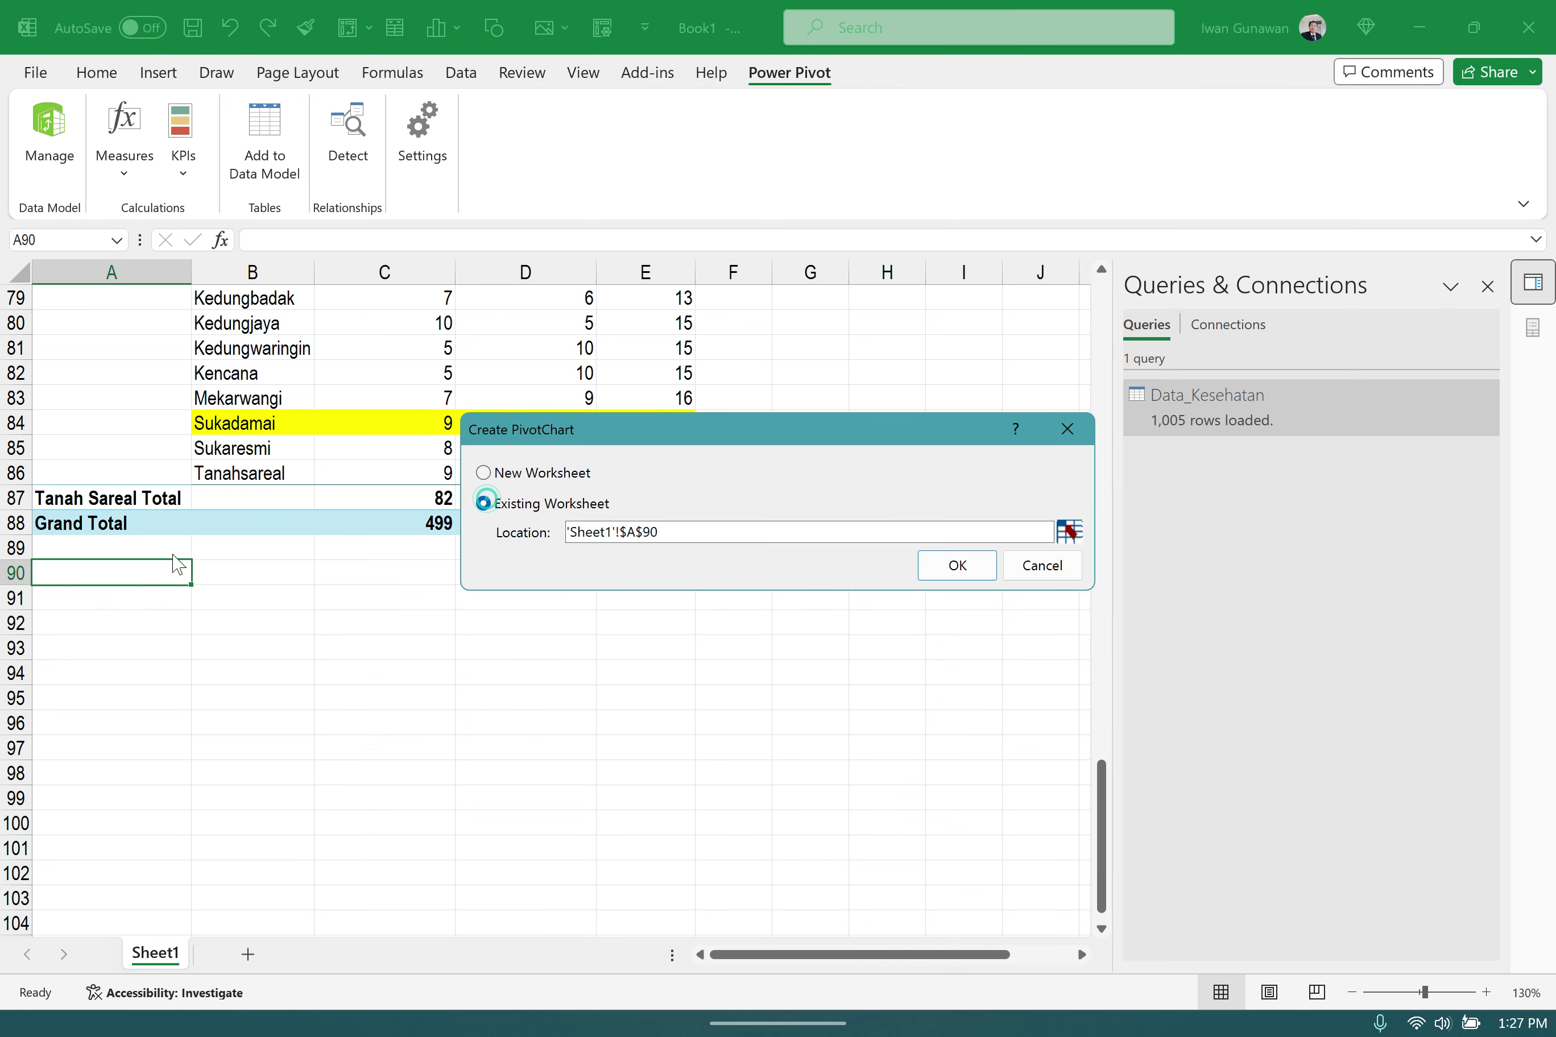
pyautogui.click(951, 566)
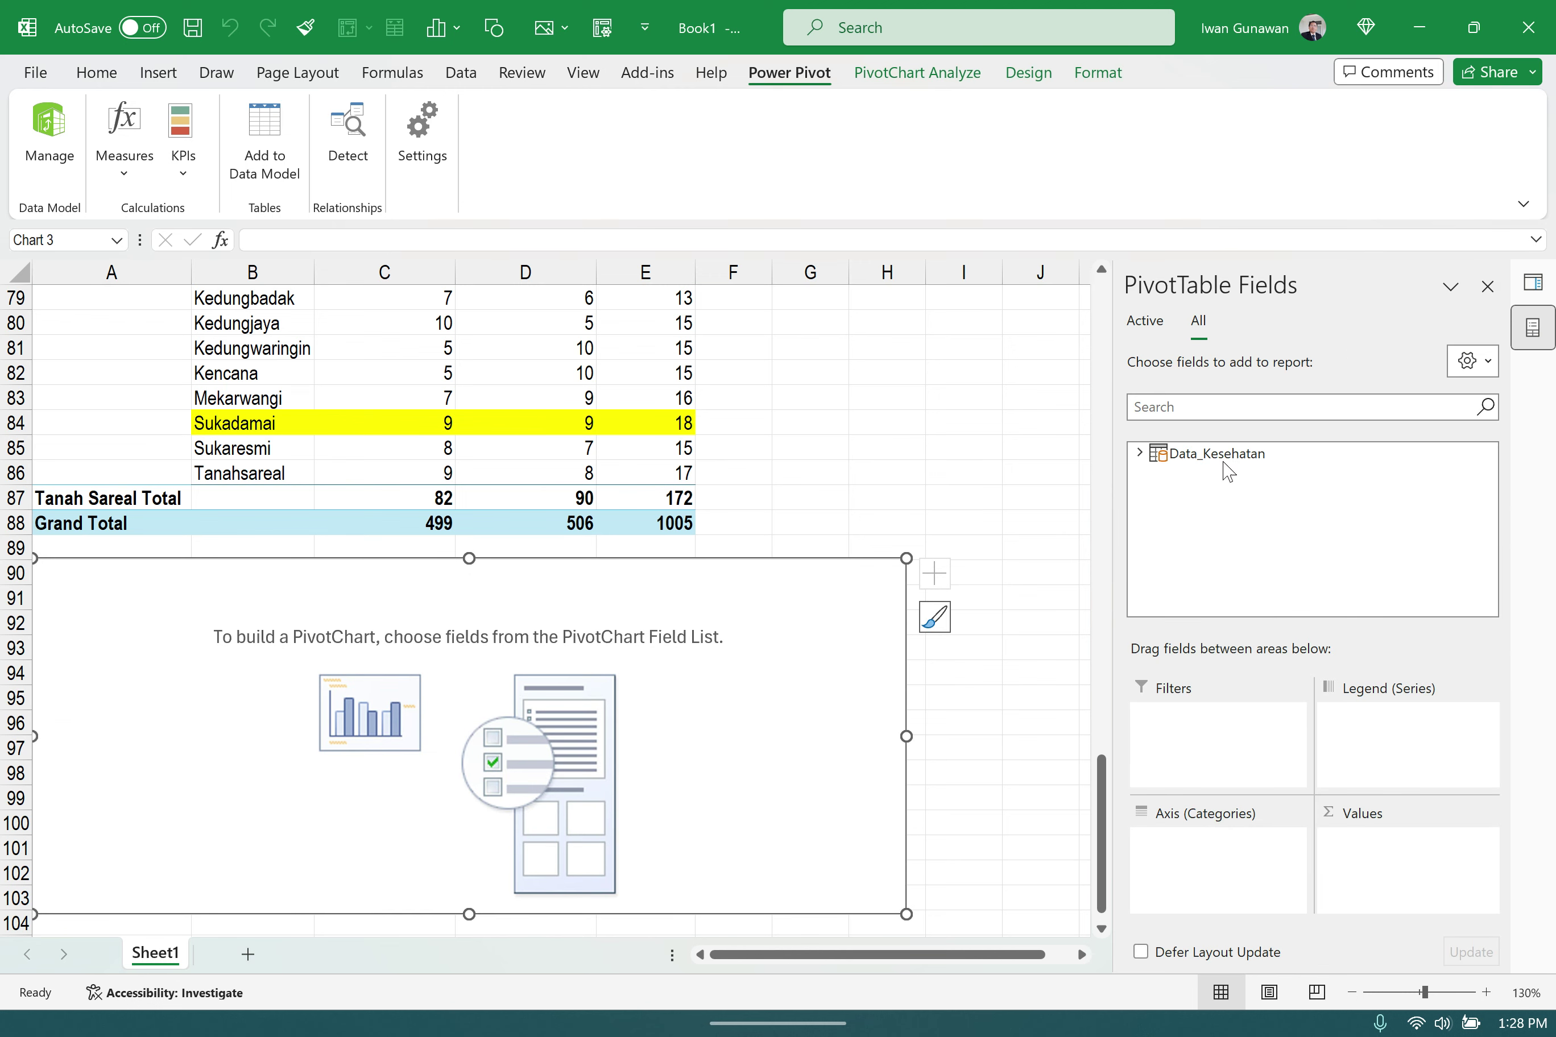
# - Put Kecamatan from Data_Kesehatan on the PivotChart's axis and add id as its value
pyautogui.click(1140, 453)
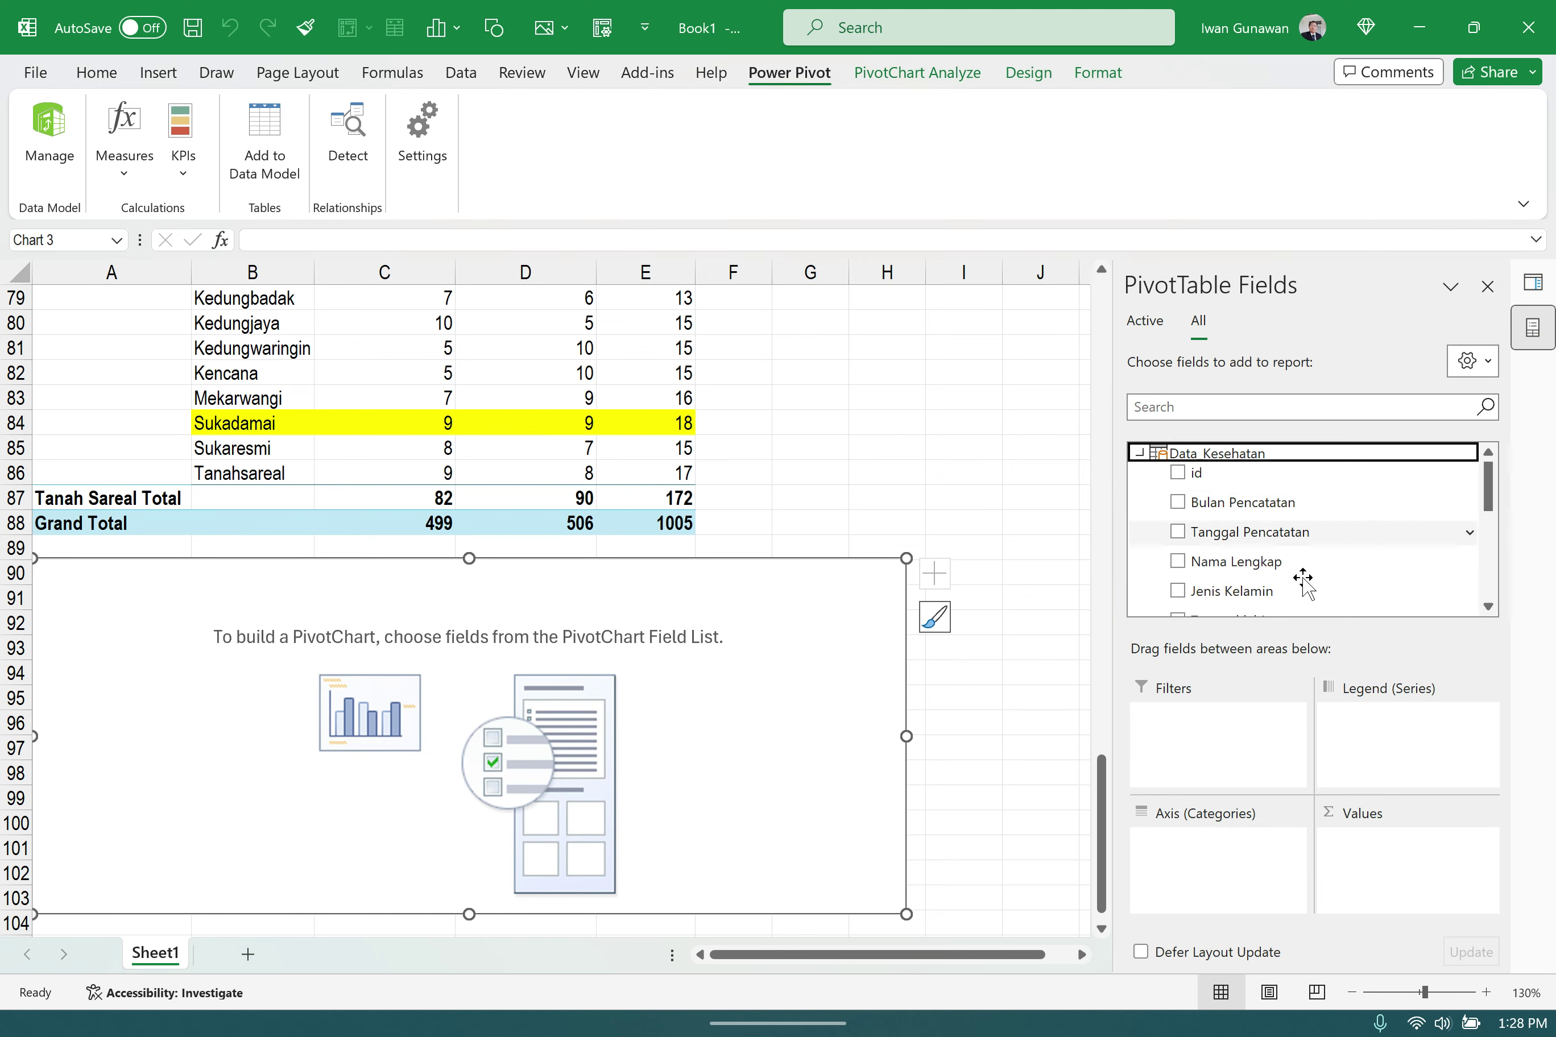
pyautogui.scroll(-2, 1334, 529)
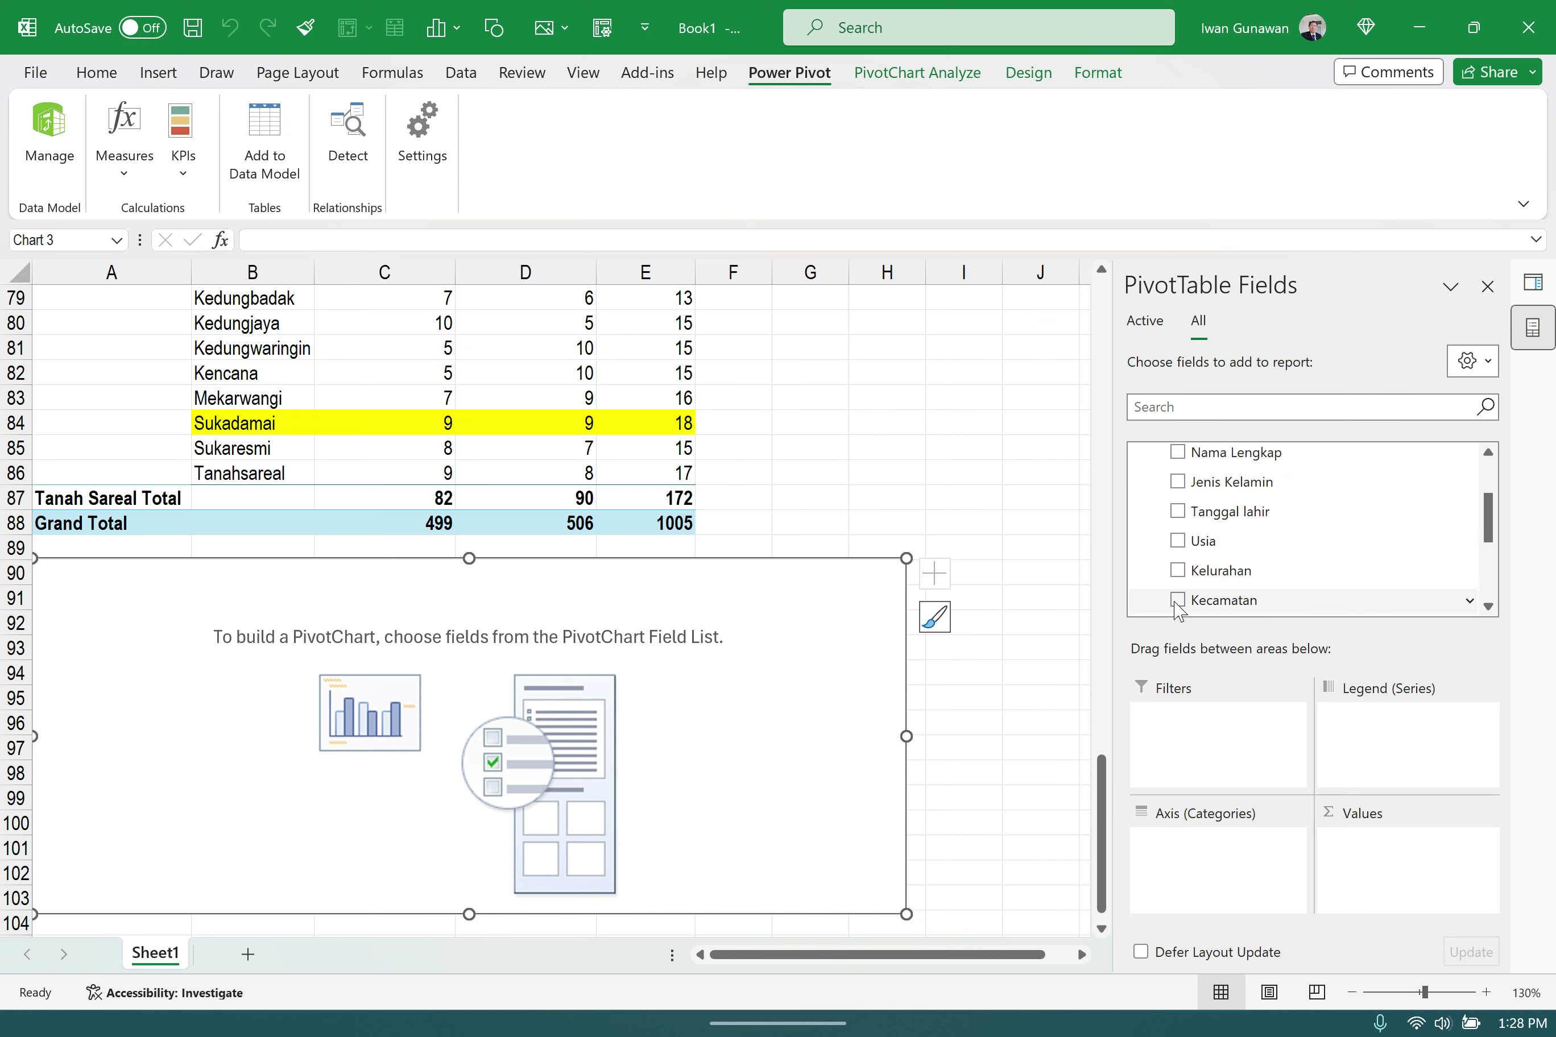
pyautogui.moveTo(1178, 600); pyautogui.dragTo(1203, 858)
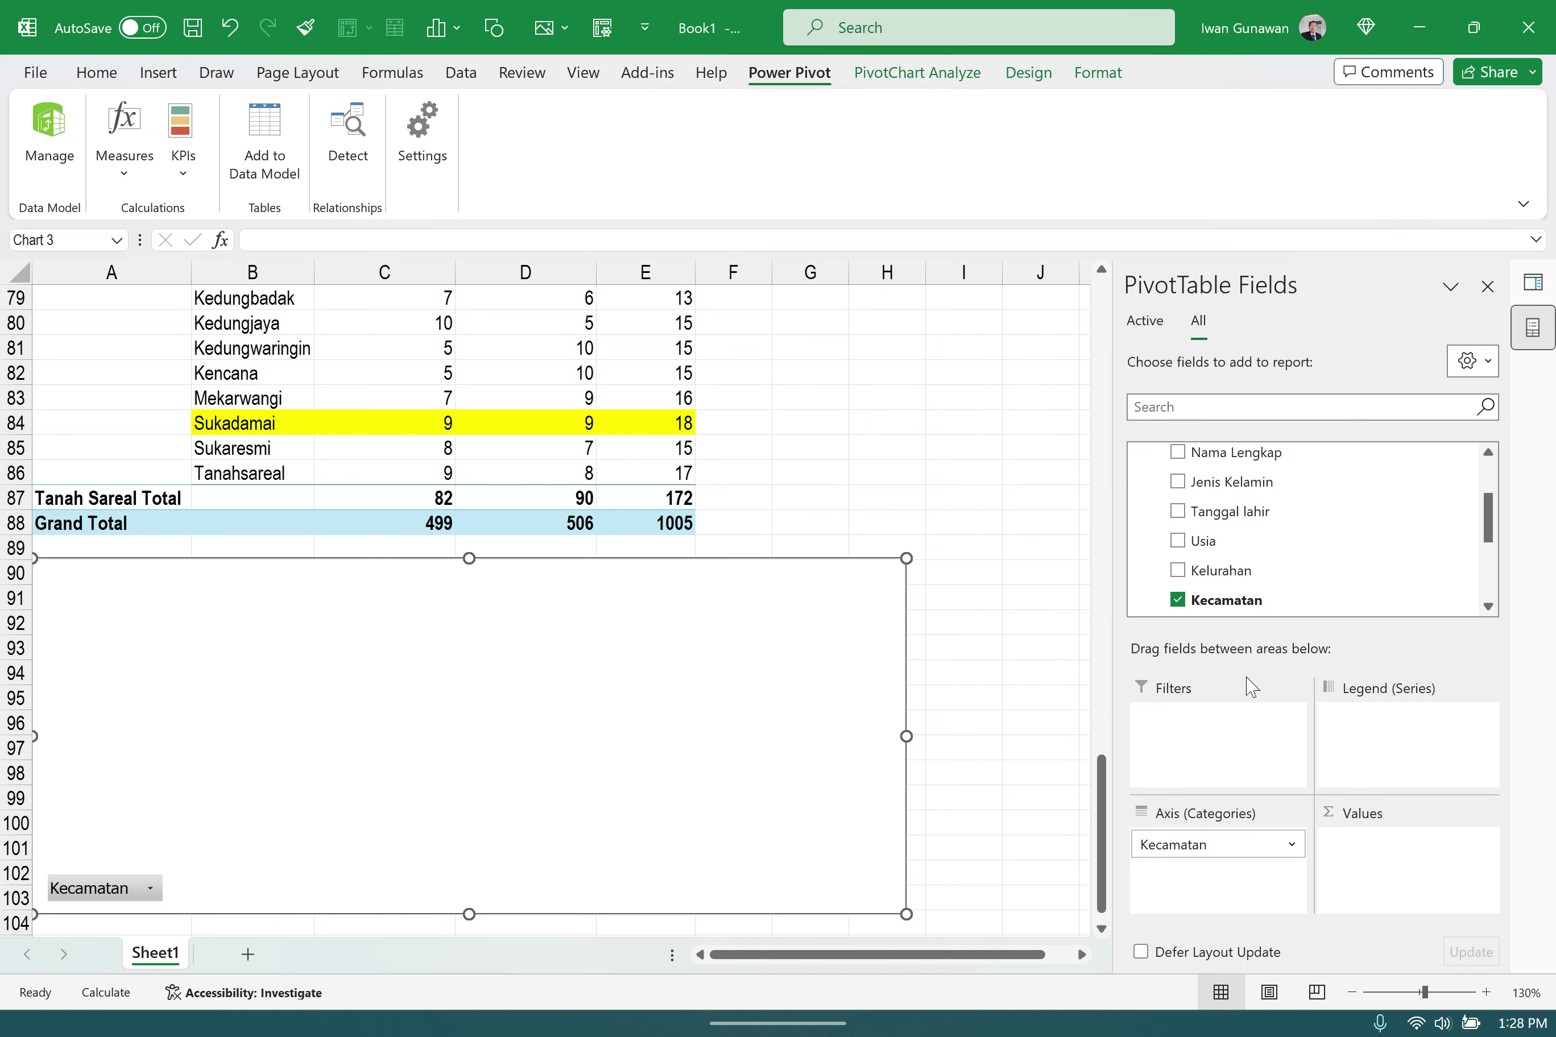
pyautogui.scroll(3, 1322, 537)
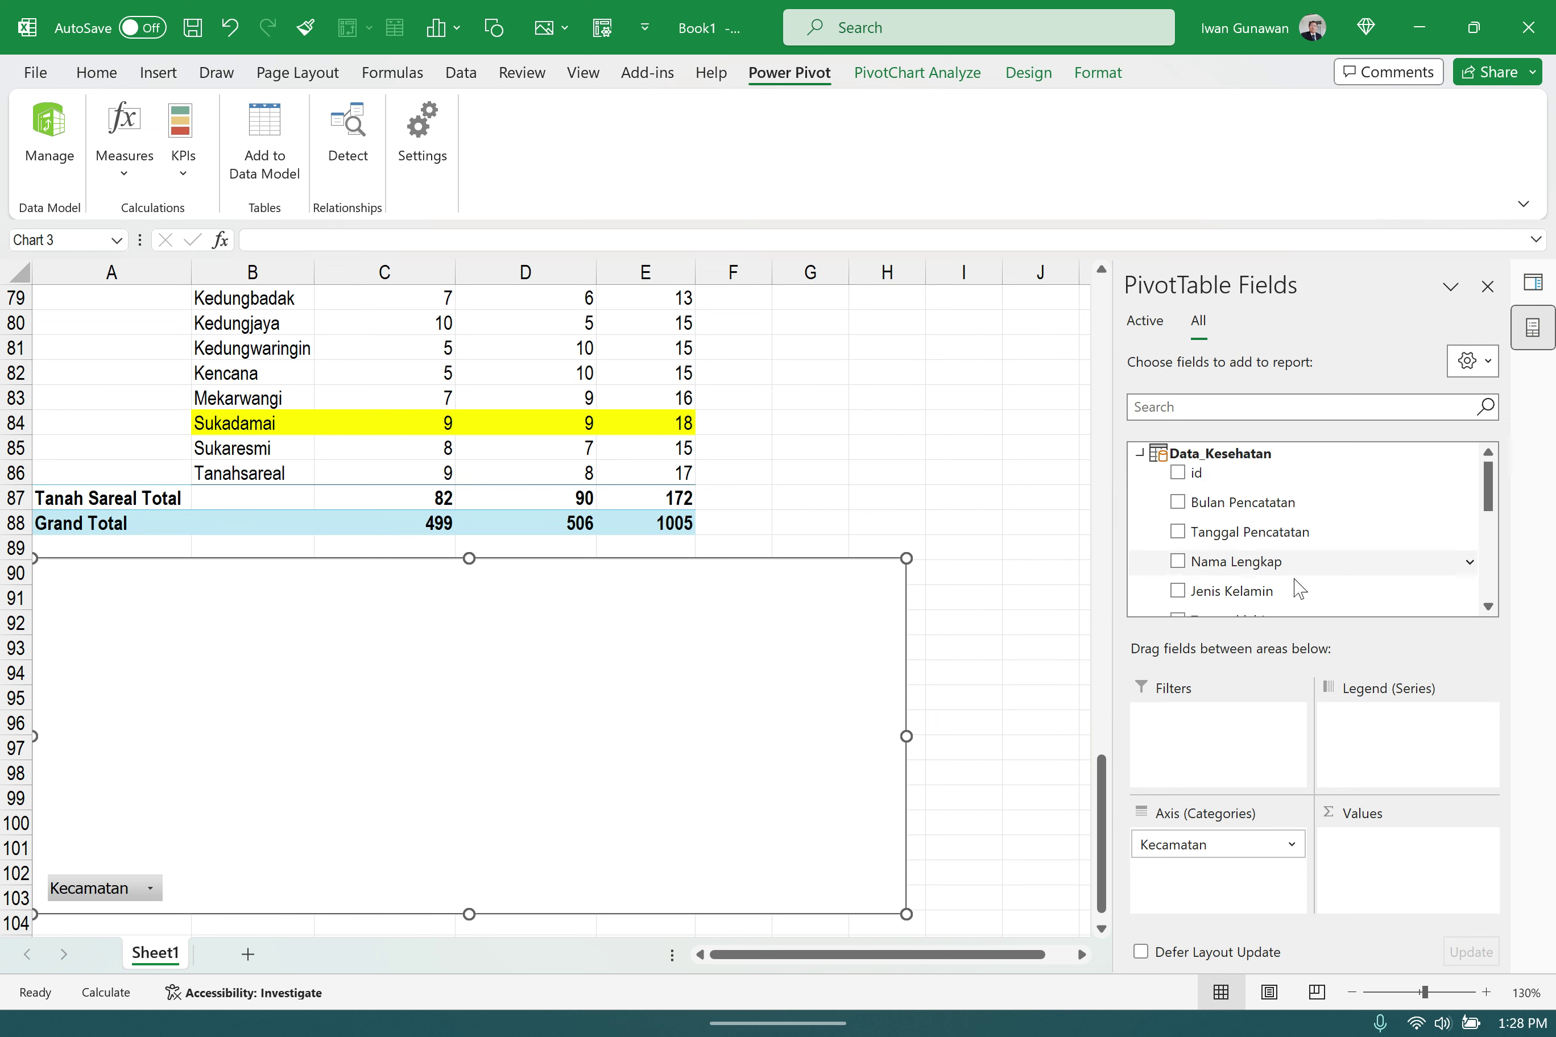
pyautogui.moveTo(1189, 480); pyautogui.dragTo(1404, 883)
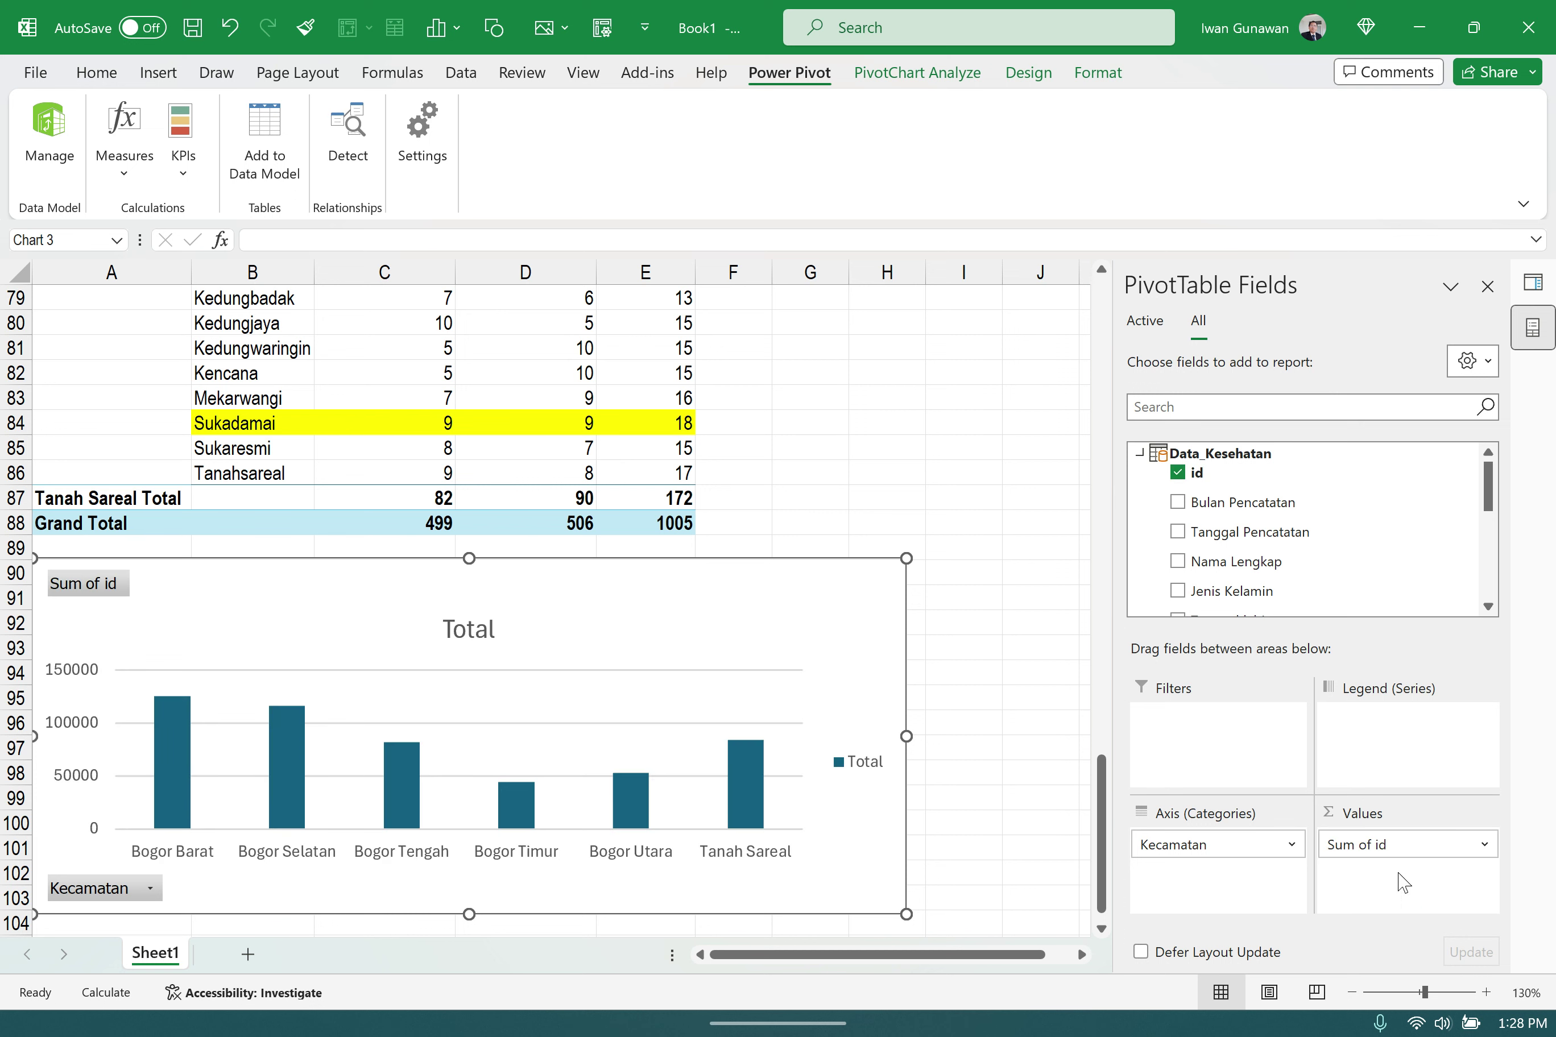
# - Summarize the PivotChart's id value by Count
pyautogui.click(1484, 846)
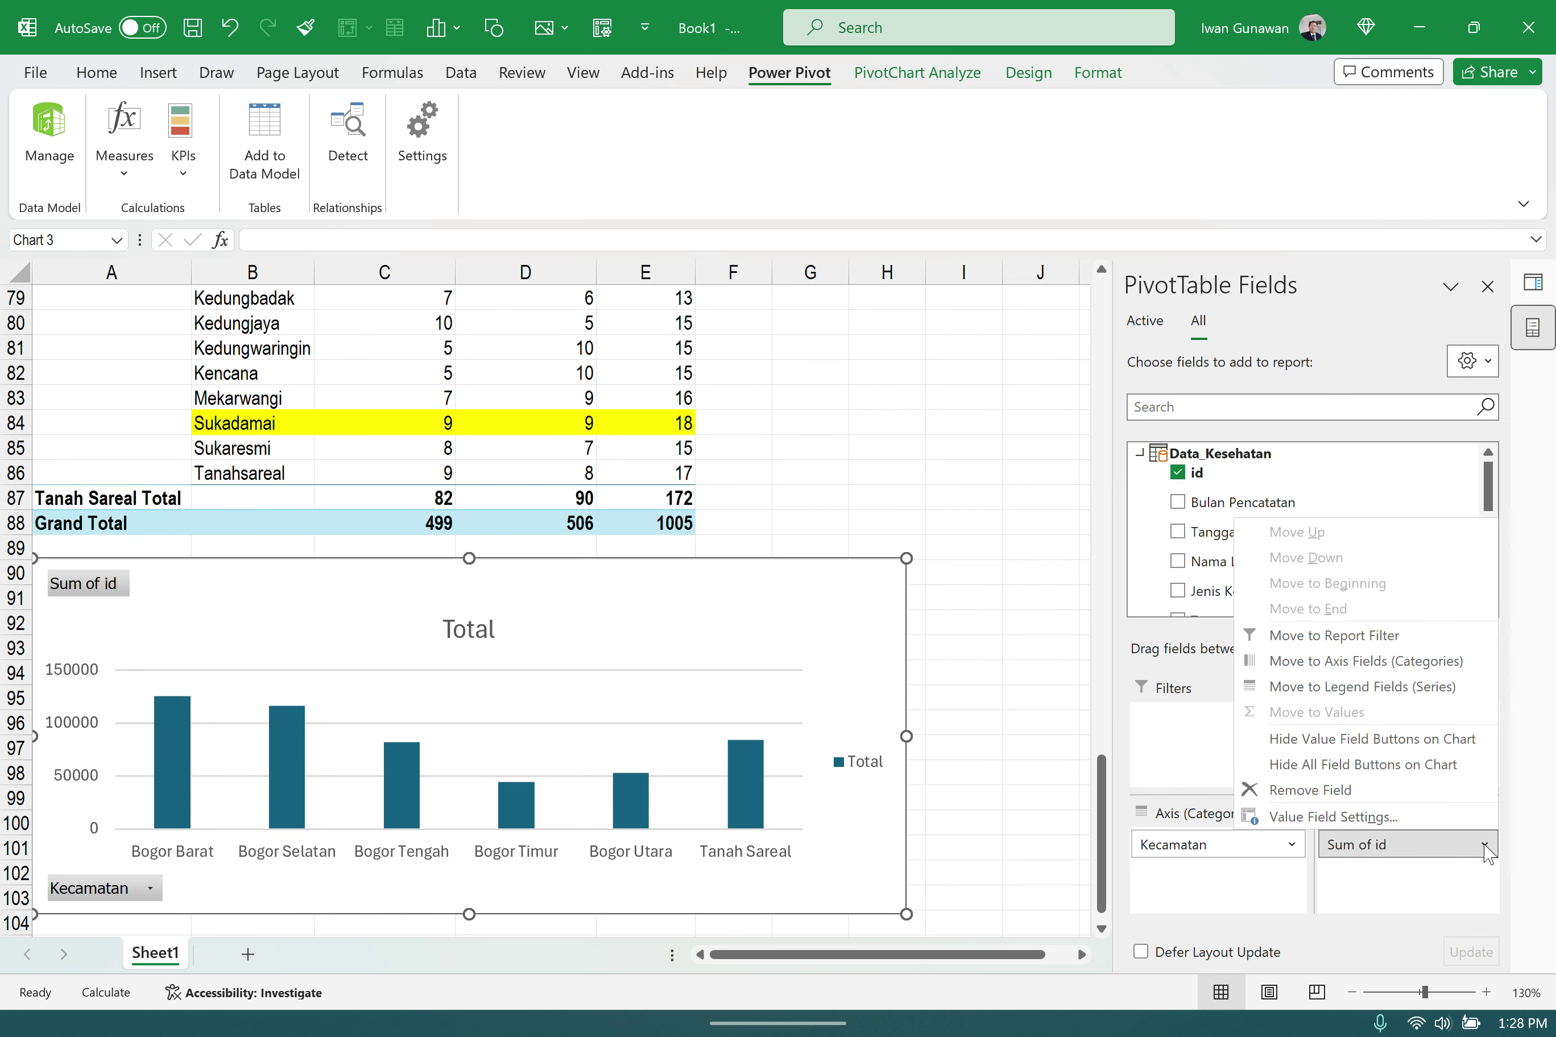
pyautogui.click(1378, 825)
pyautogui.click(611, 619)
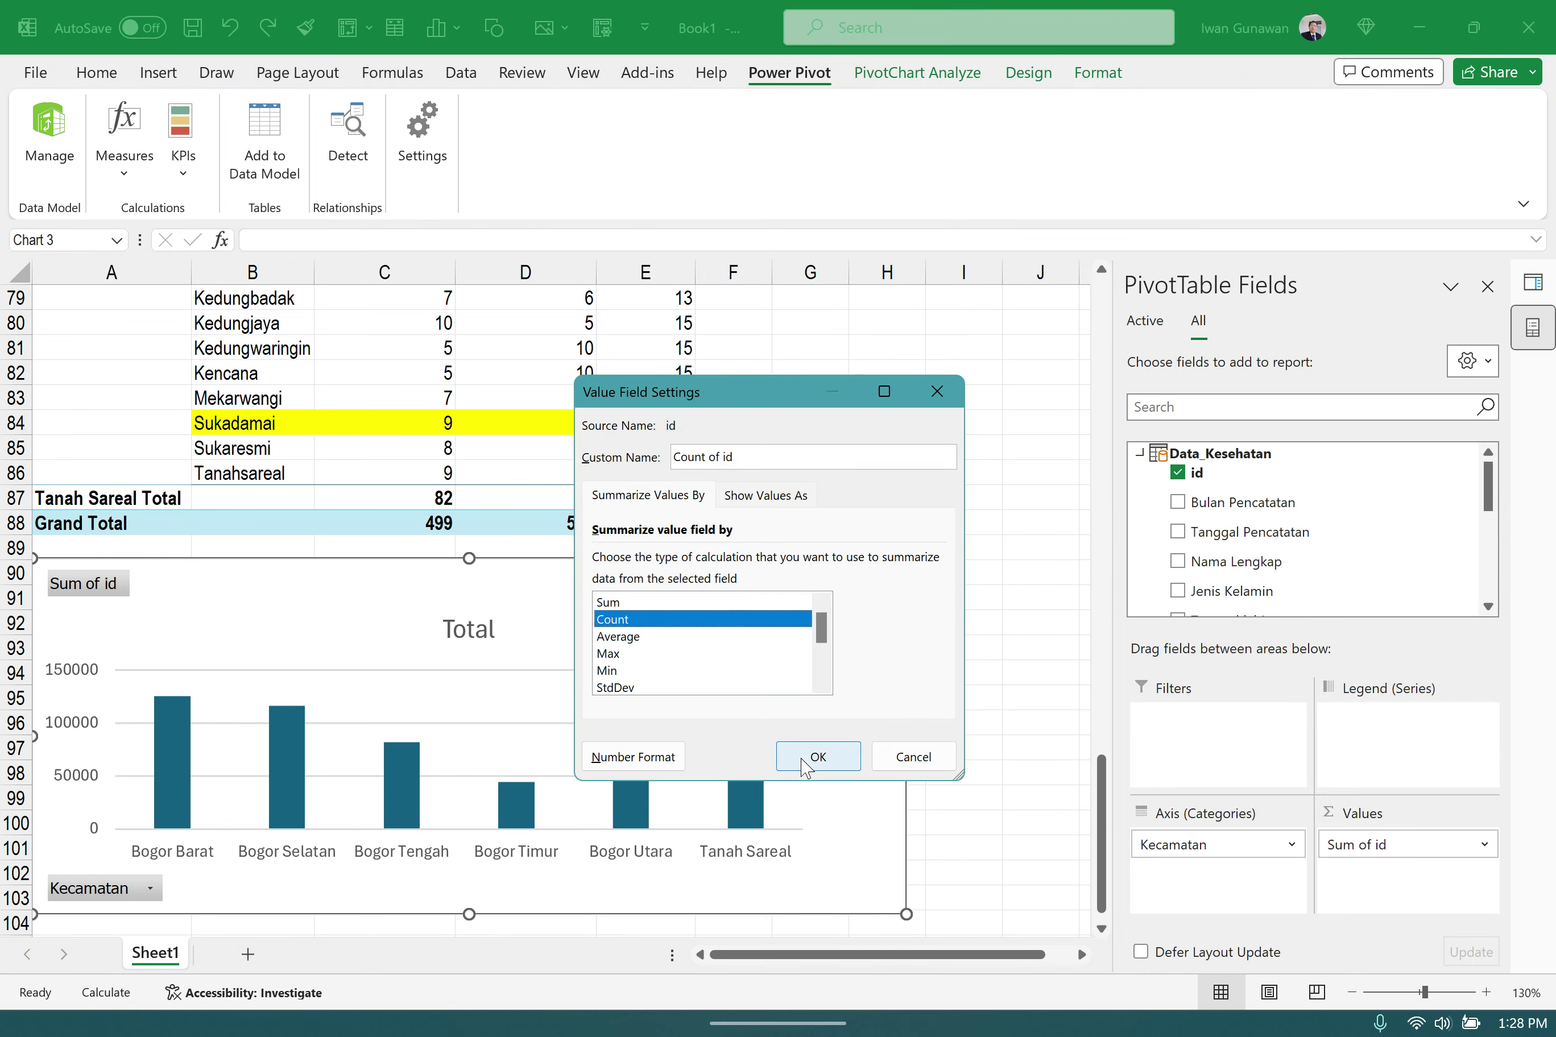
pyautogui.click(816, 757)
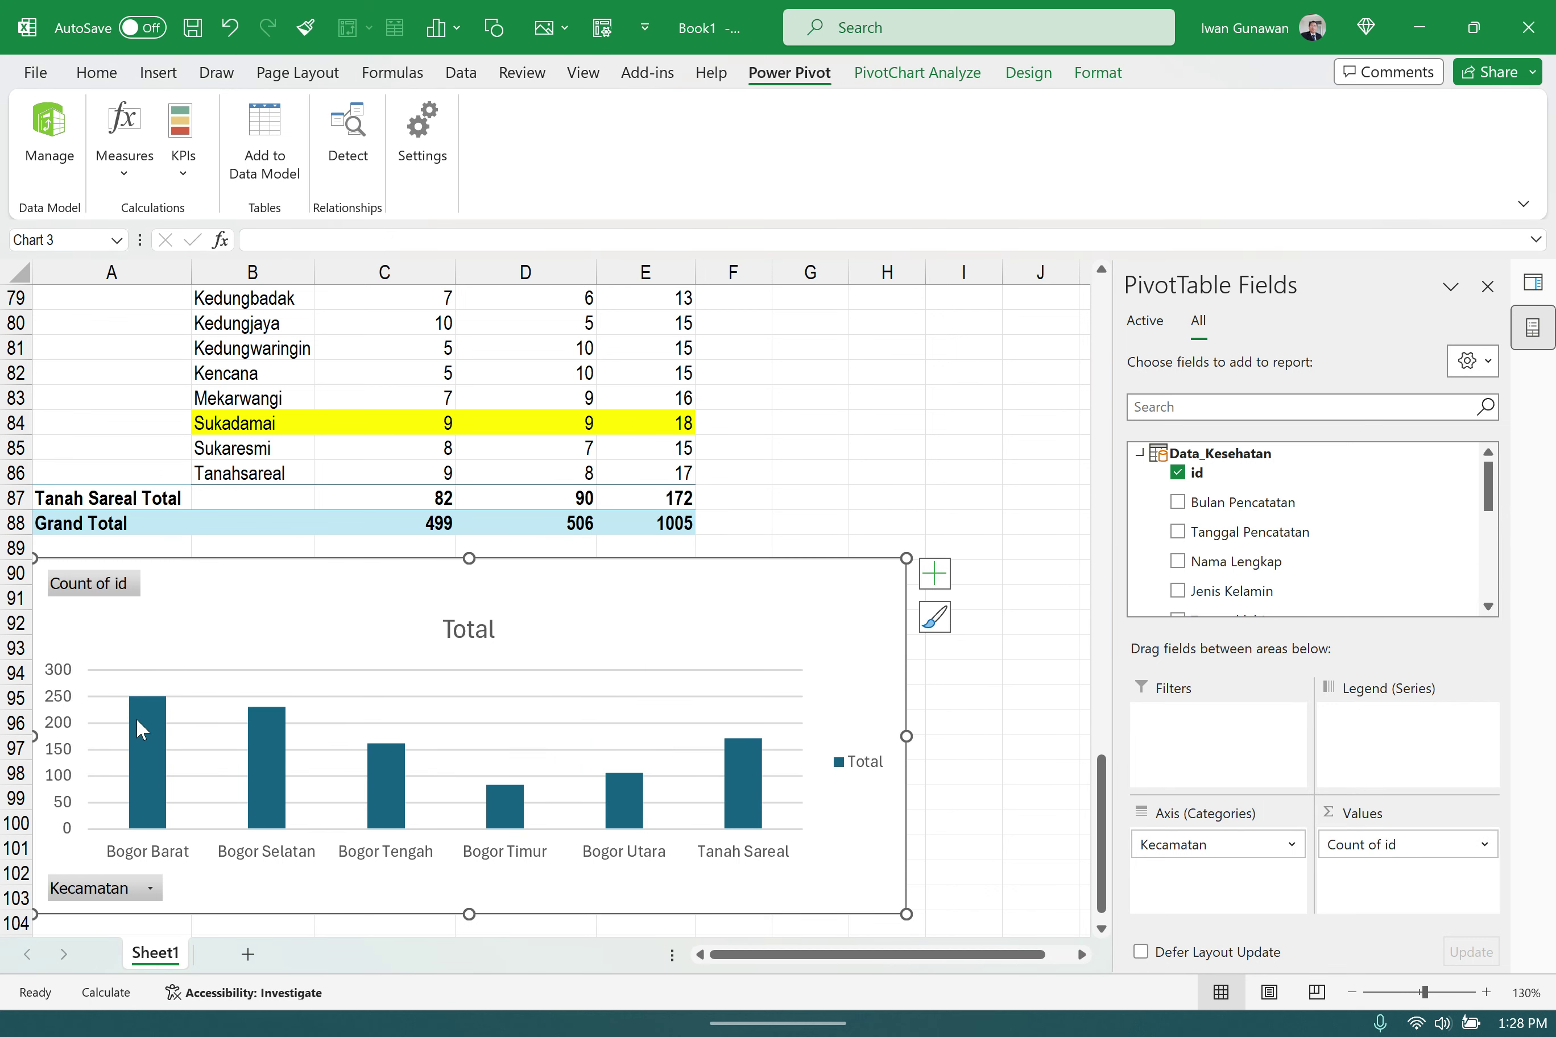
# - Add data labels to the PivotChart's columns and hide its field buttons
pyautogui.click(933, 584)
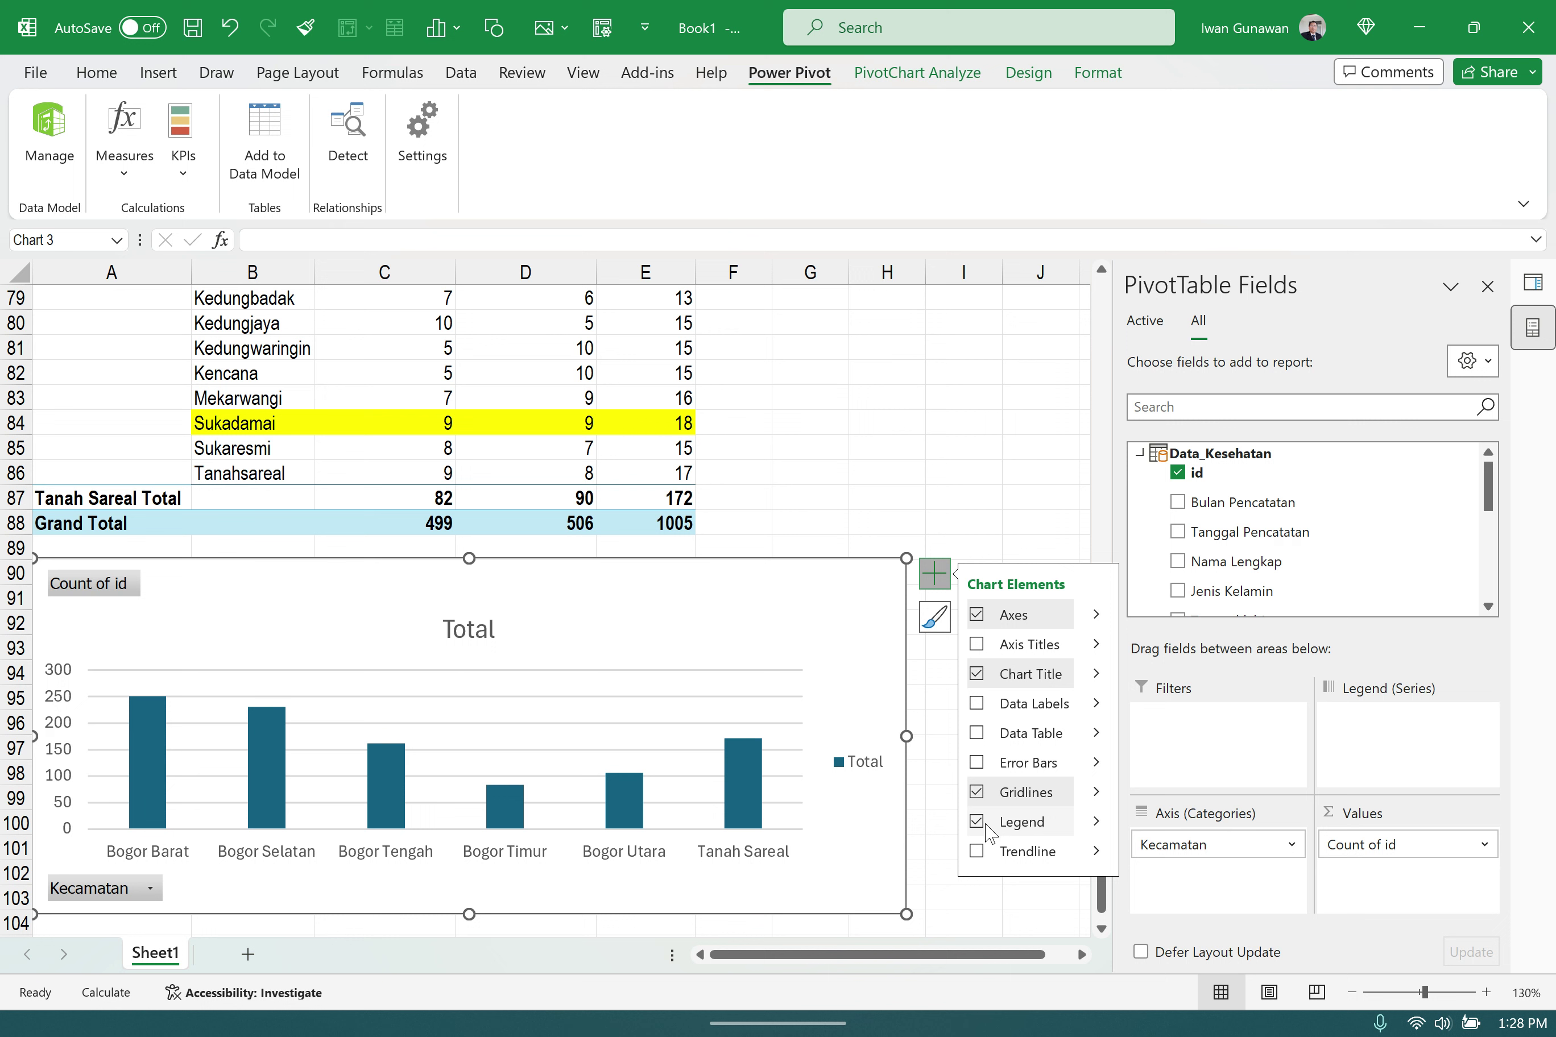
pyautogui.click(980, 701)
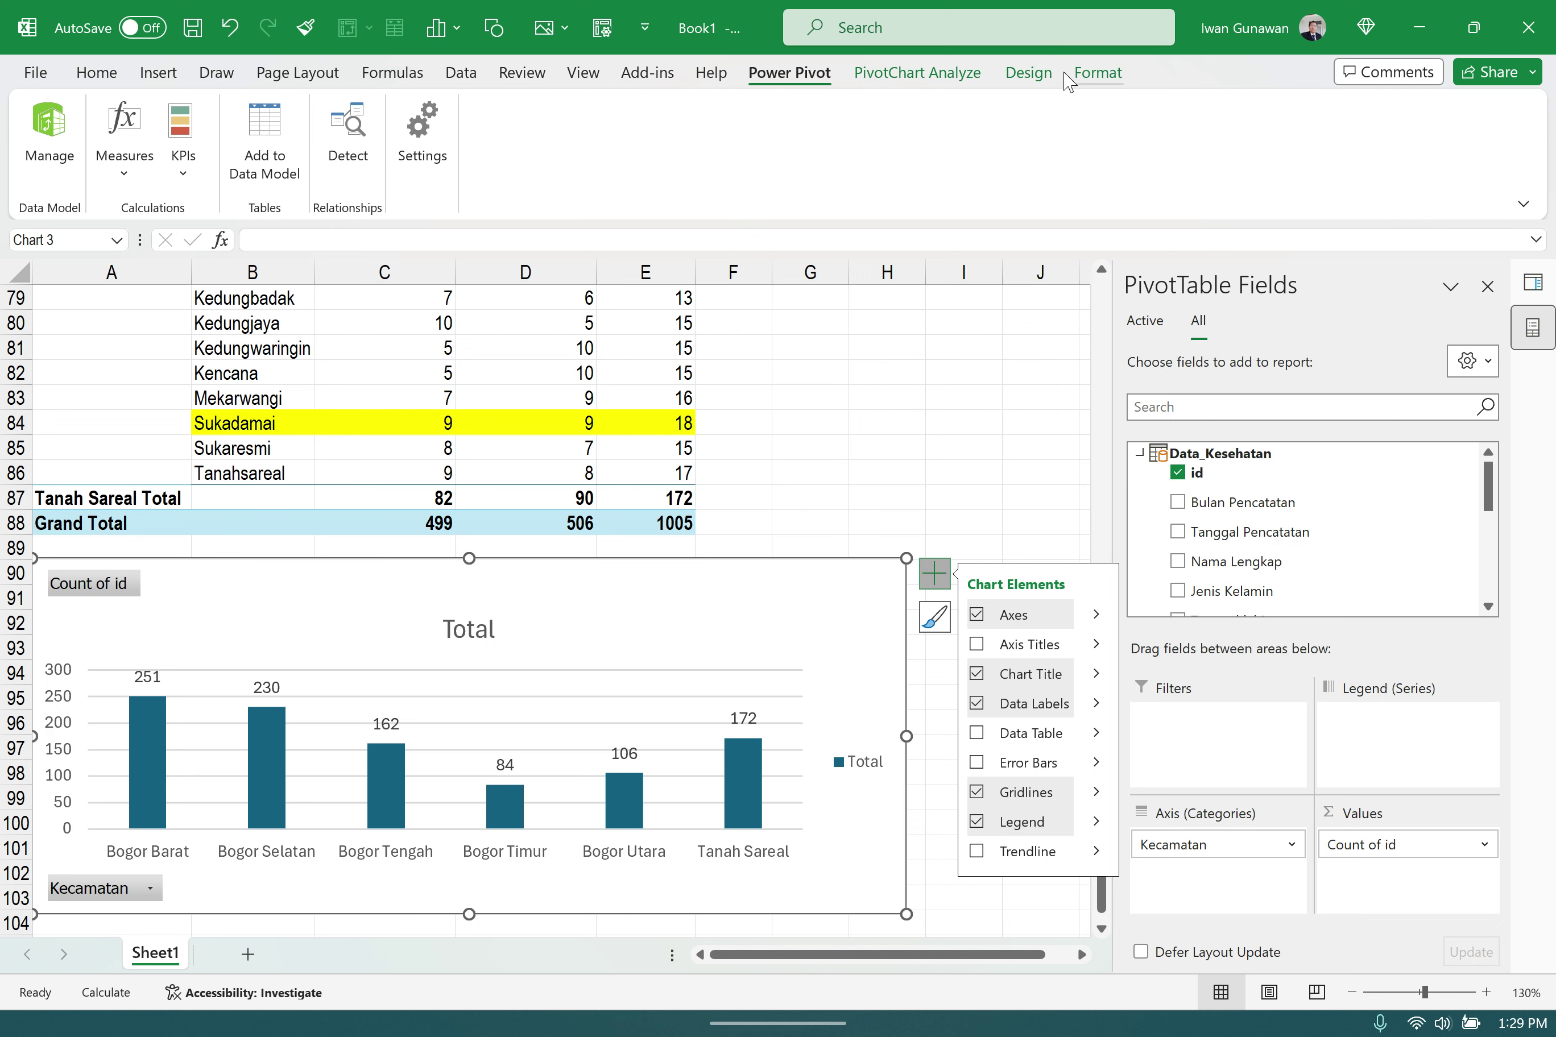
pyautogui.click(936, 74)
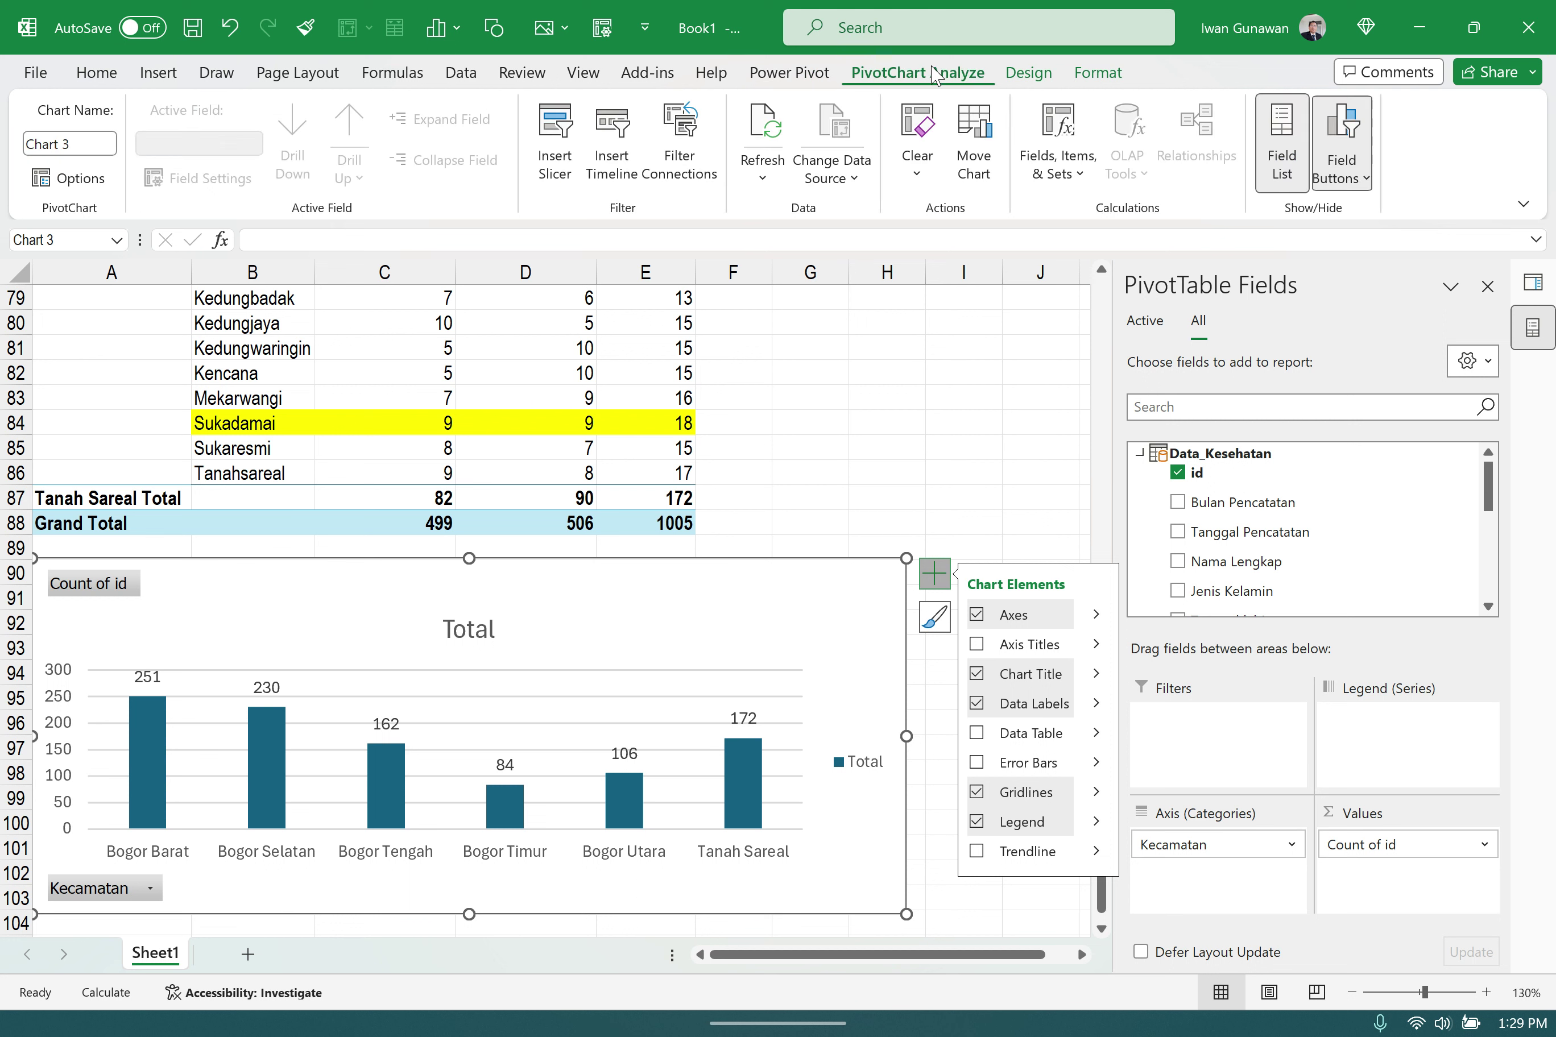
pyautogui.click(1344, 140)
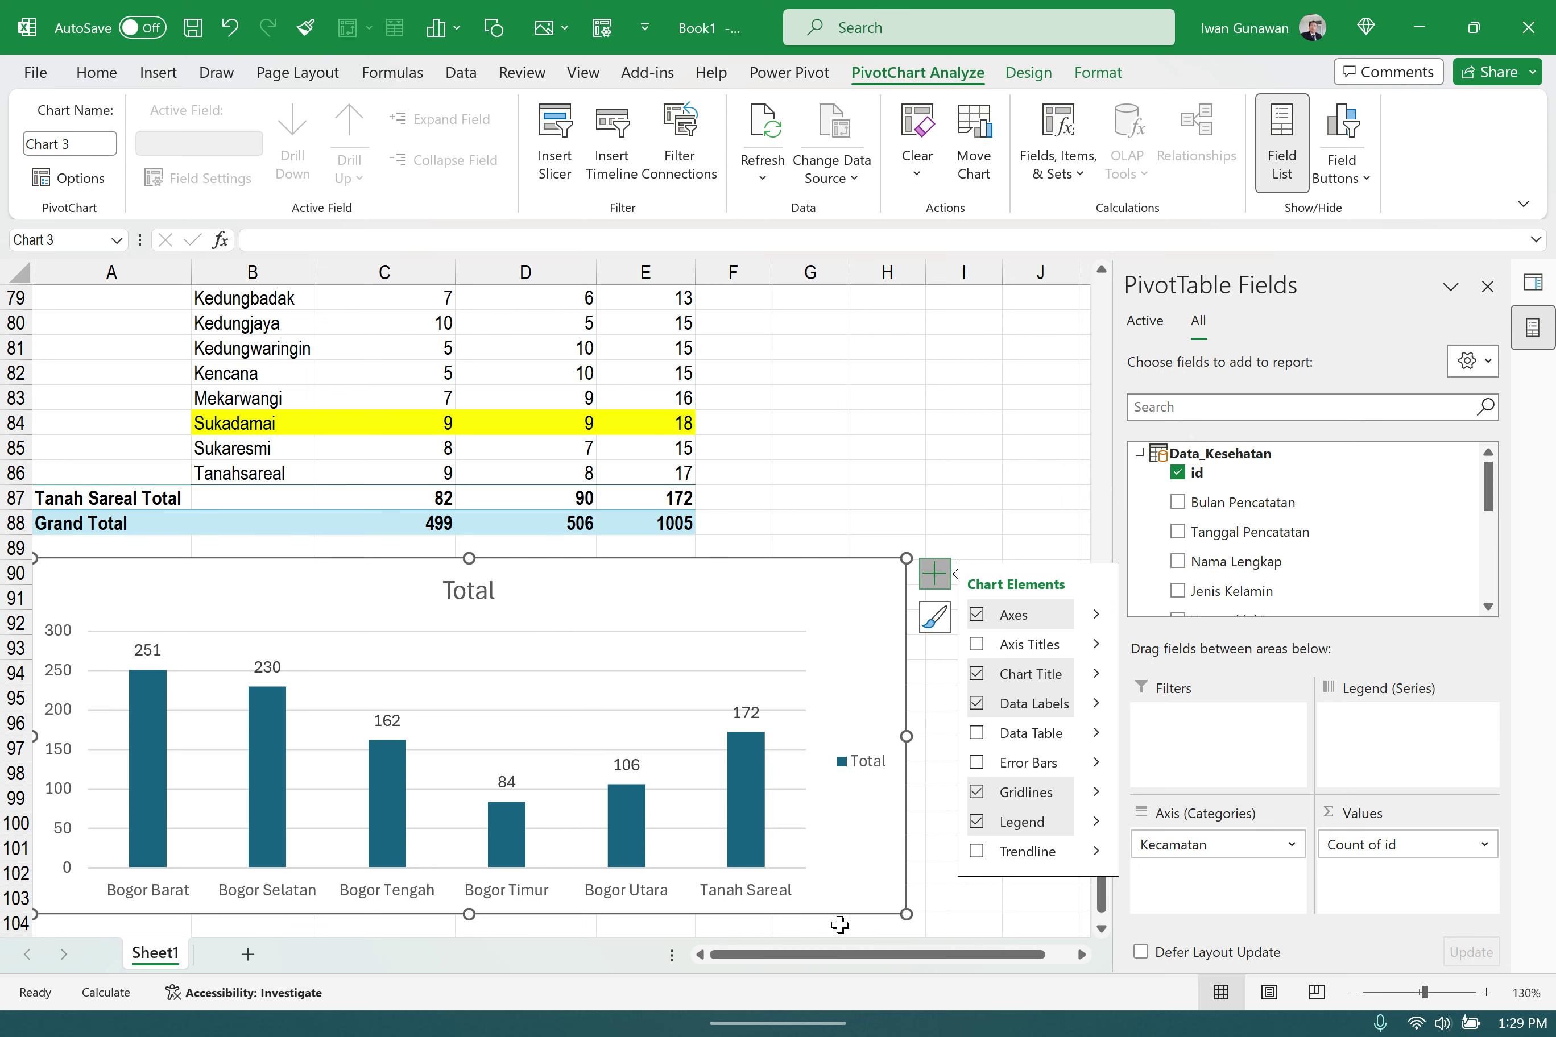
# - Insert a Hipertensi slicer for the Kecamatan and Kelurahan PivotTable
pyautogui.scroll(3, 902, 474)
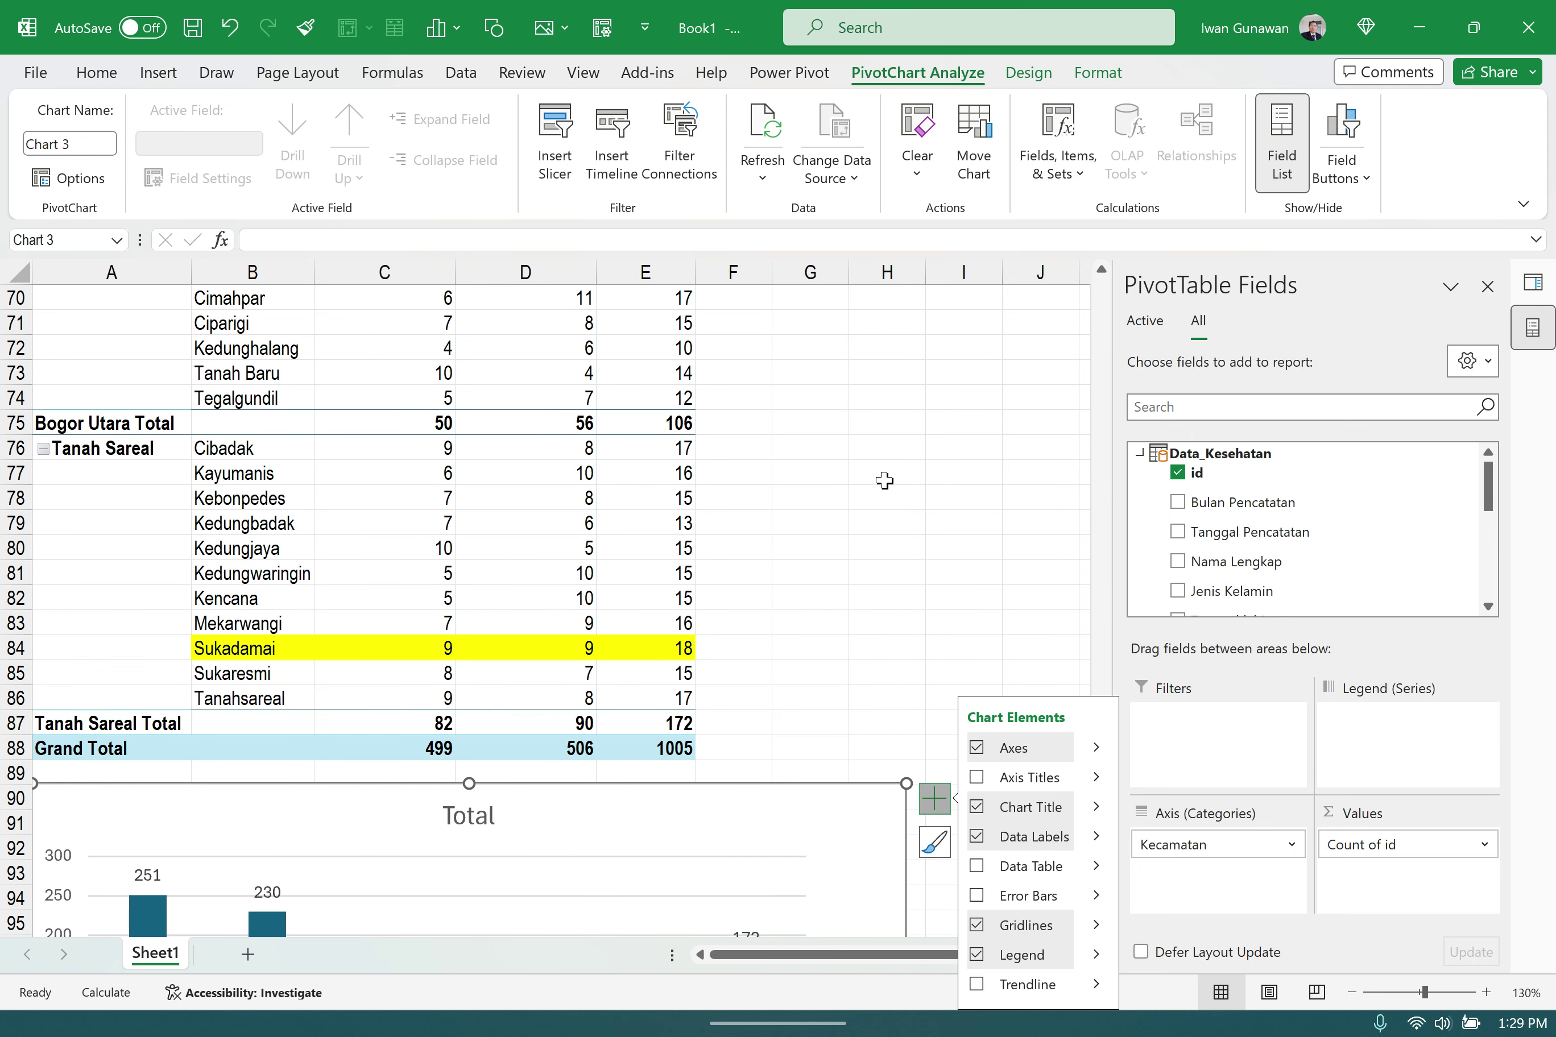
pyautogui.scroll(20, 884, 480)
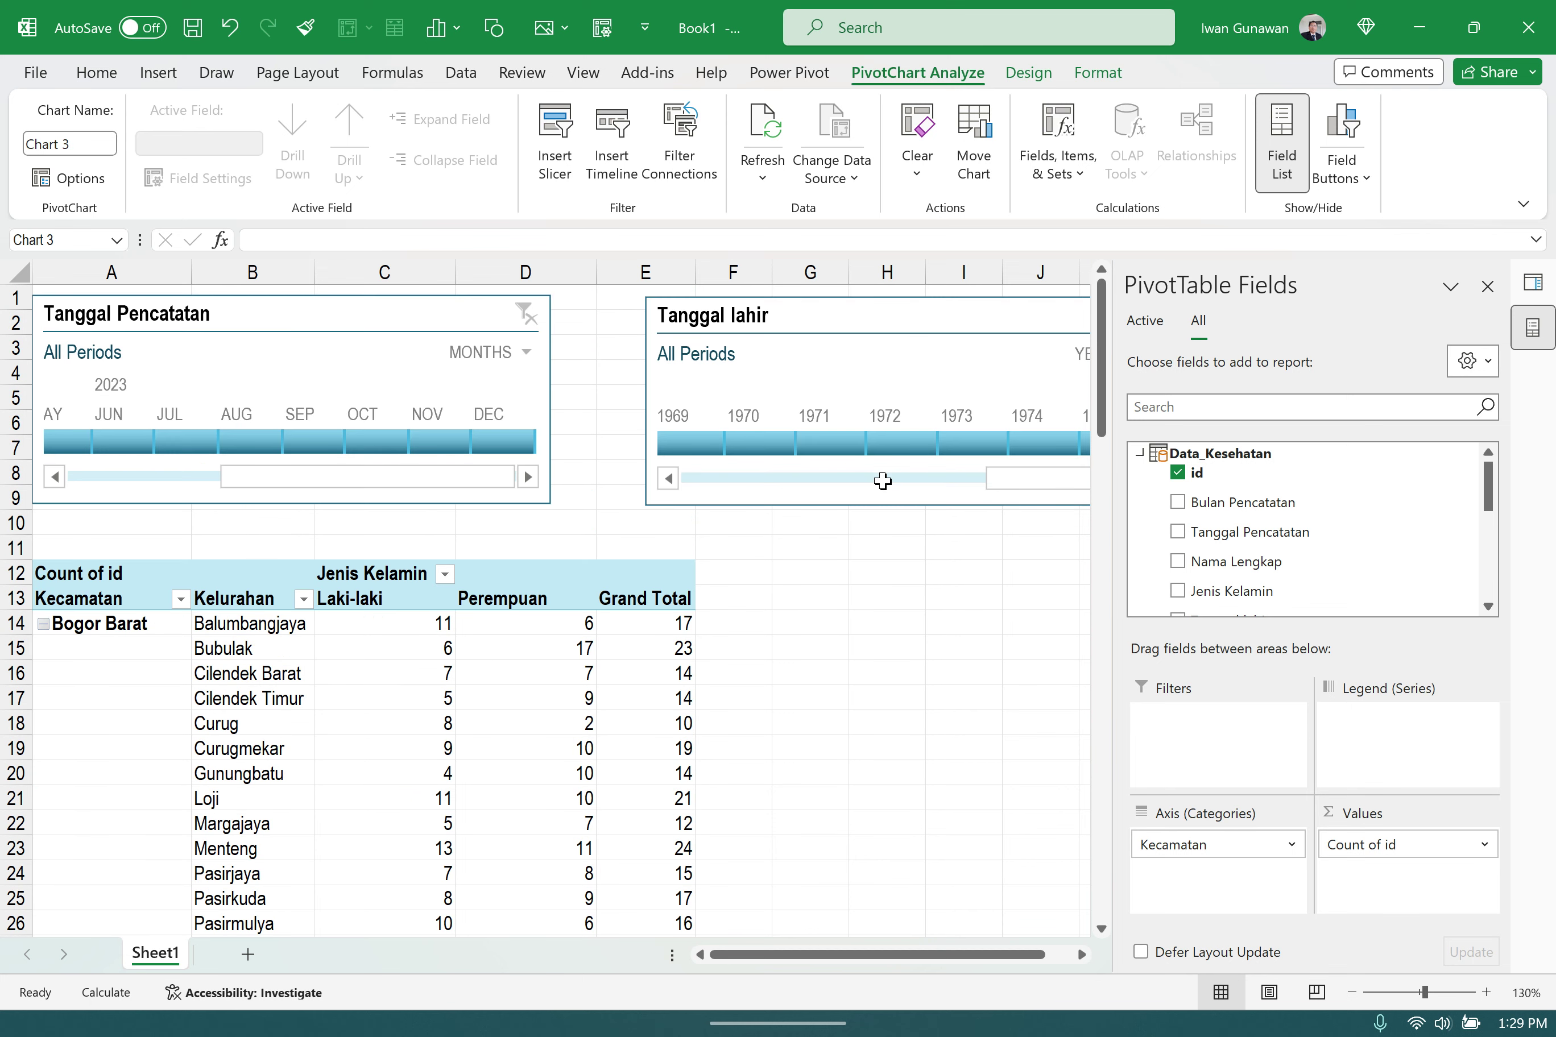
pyautogui.click(783, 535)
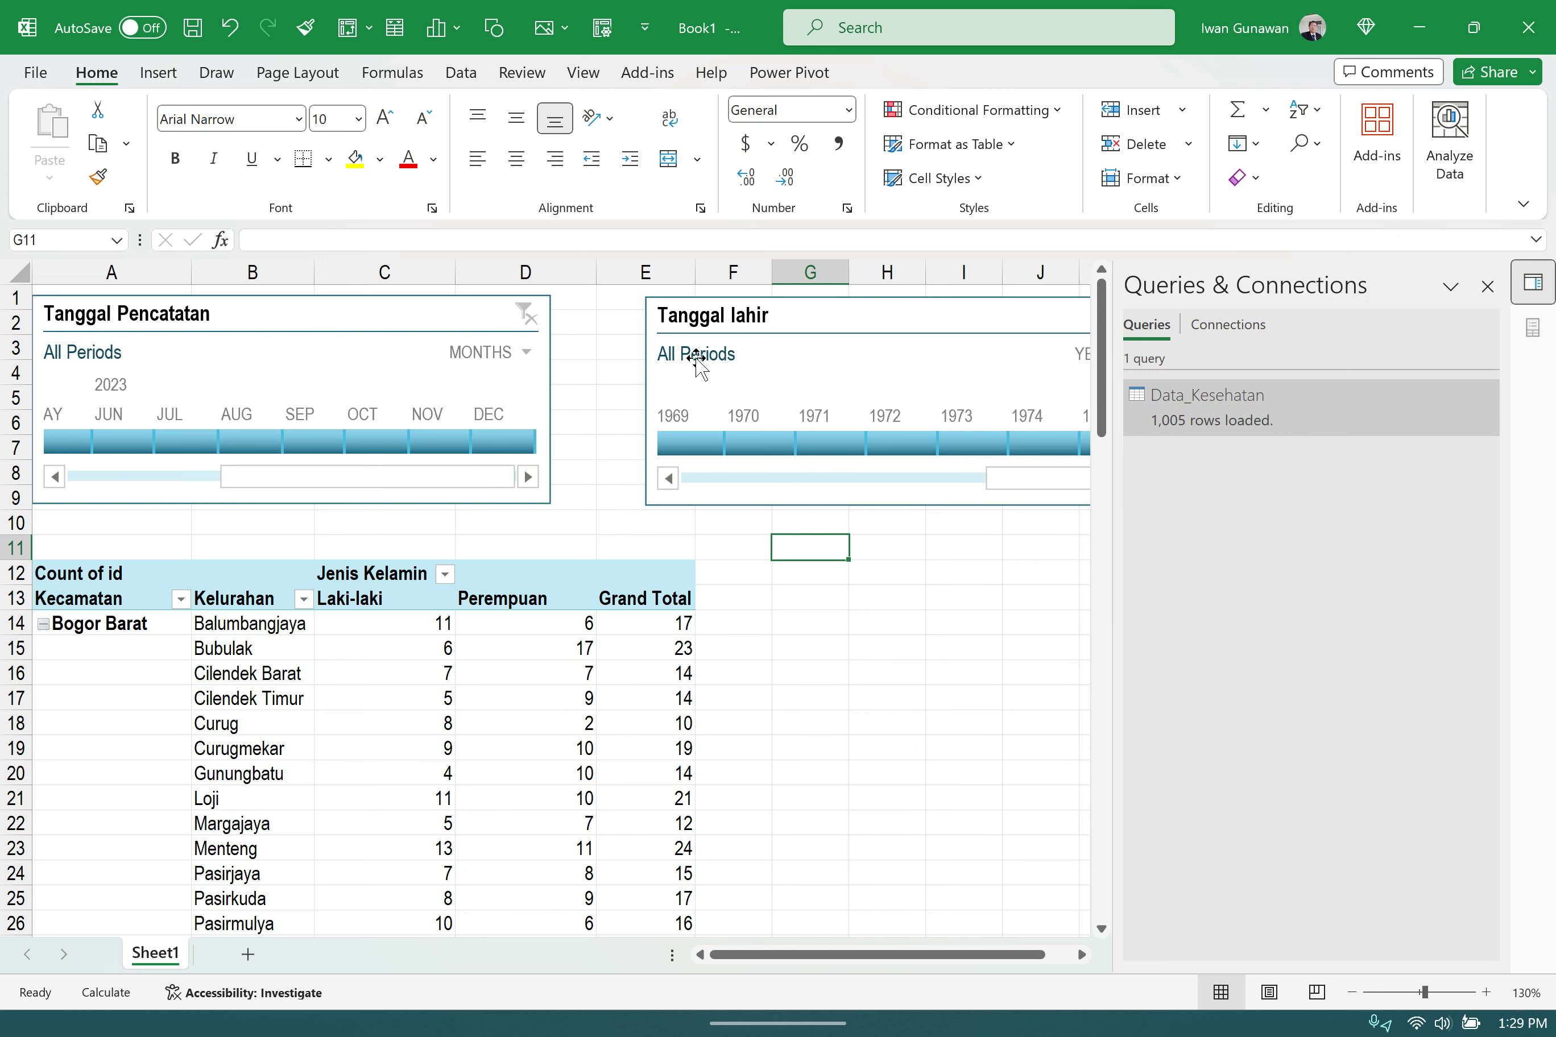
pyautogui.click(524, 644)
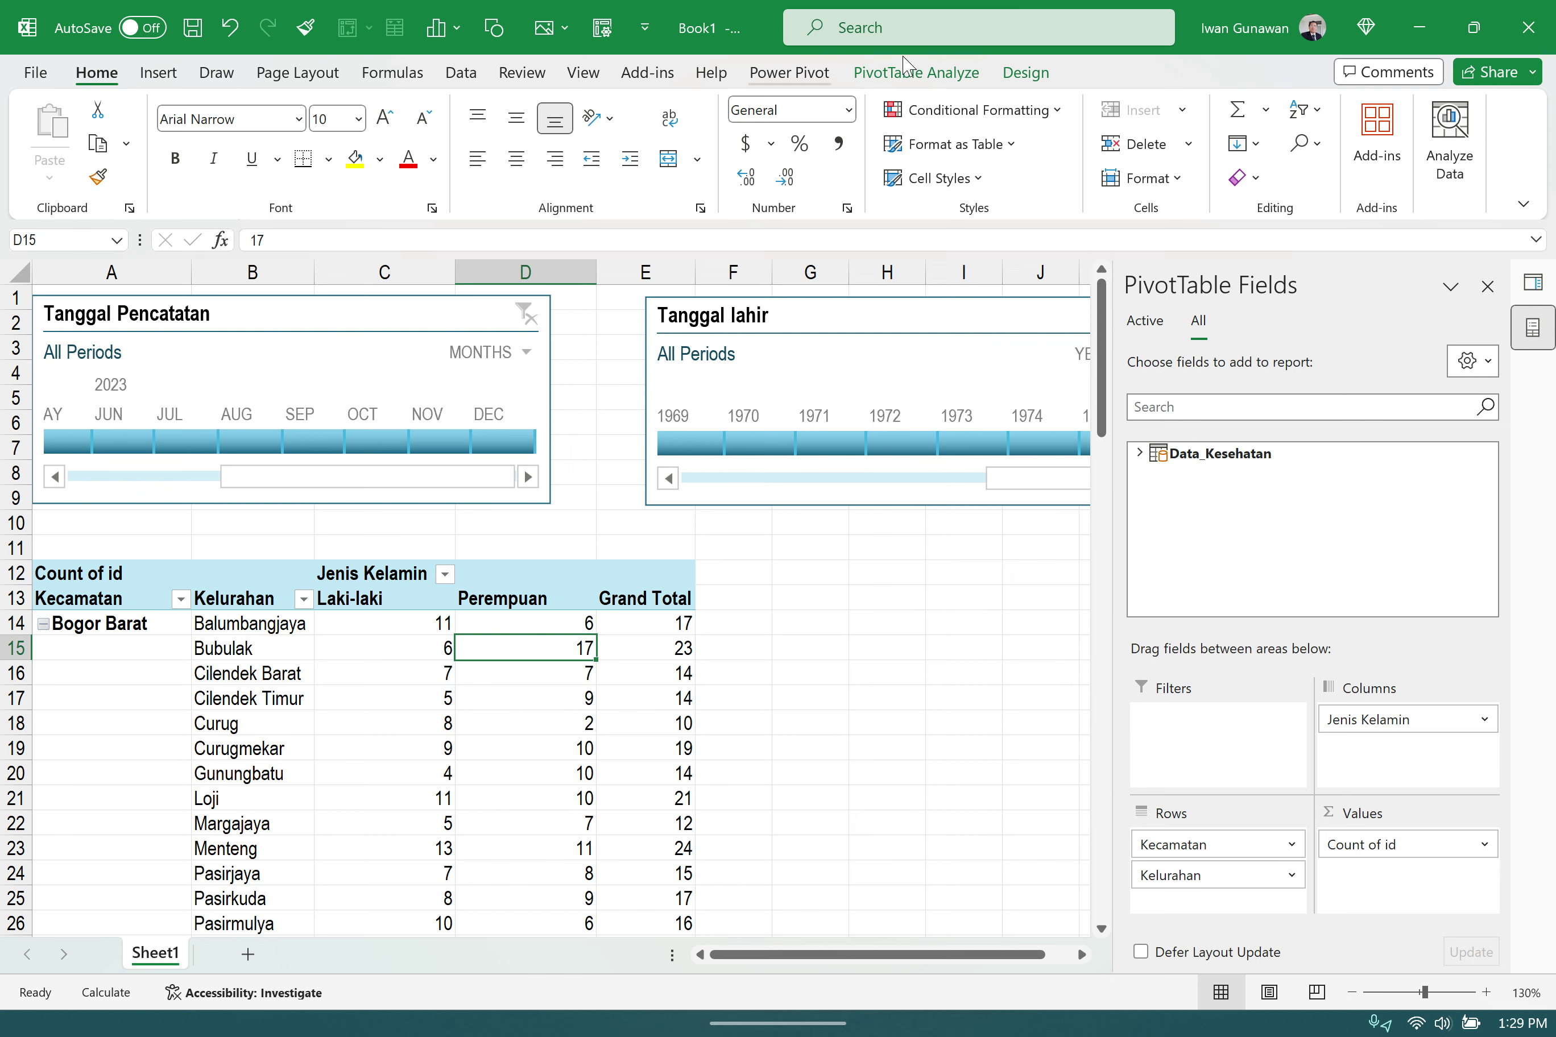
pyautogui.click(923, 73)
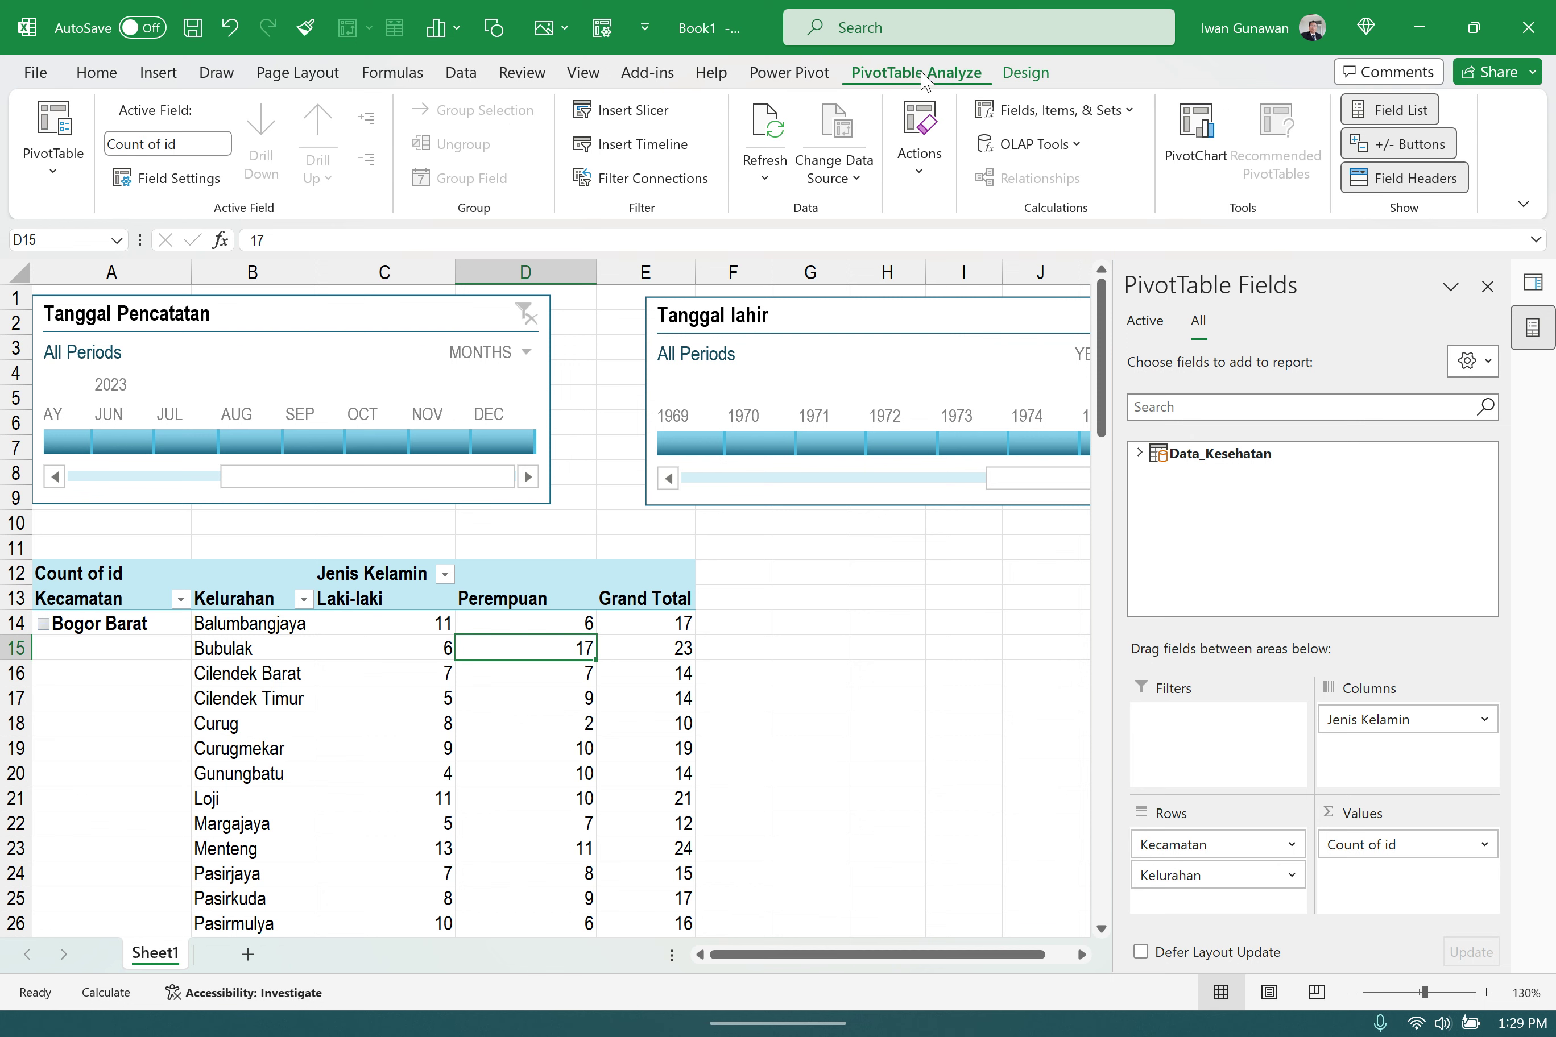
pyautogui.click(626, 110)
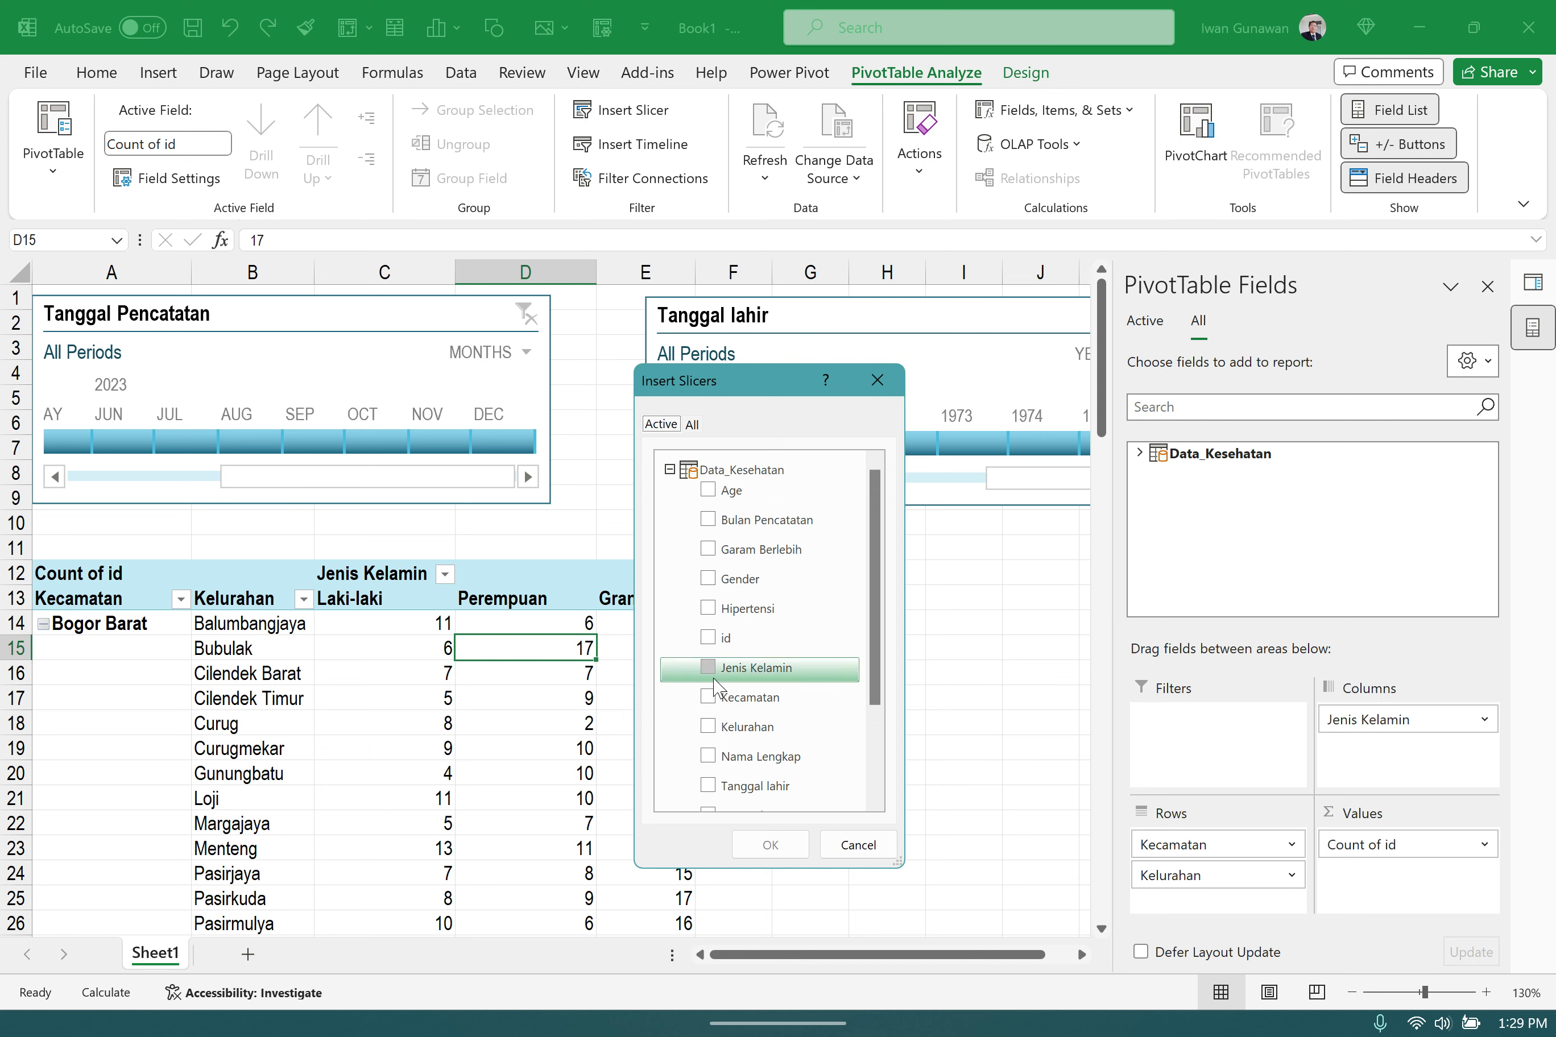
pyautogui.click(707, 610)
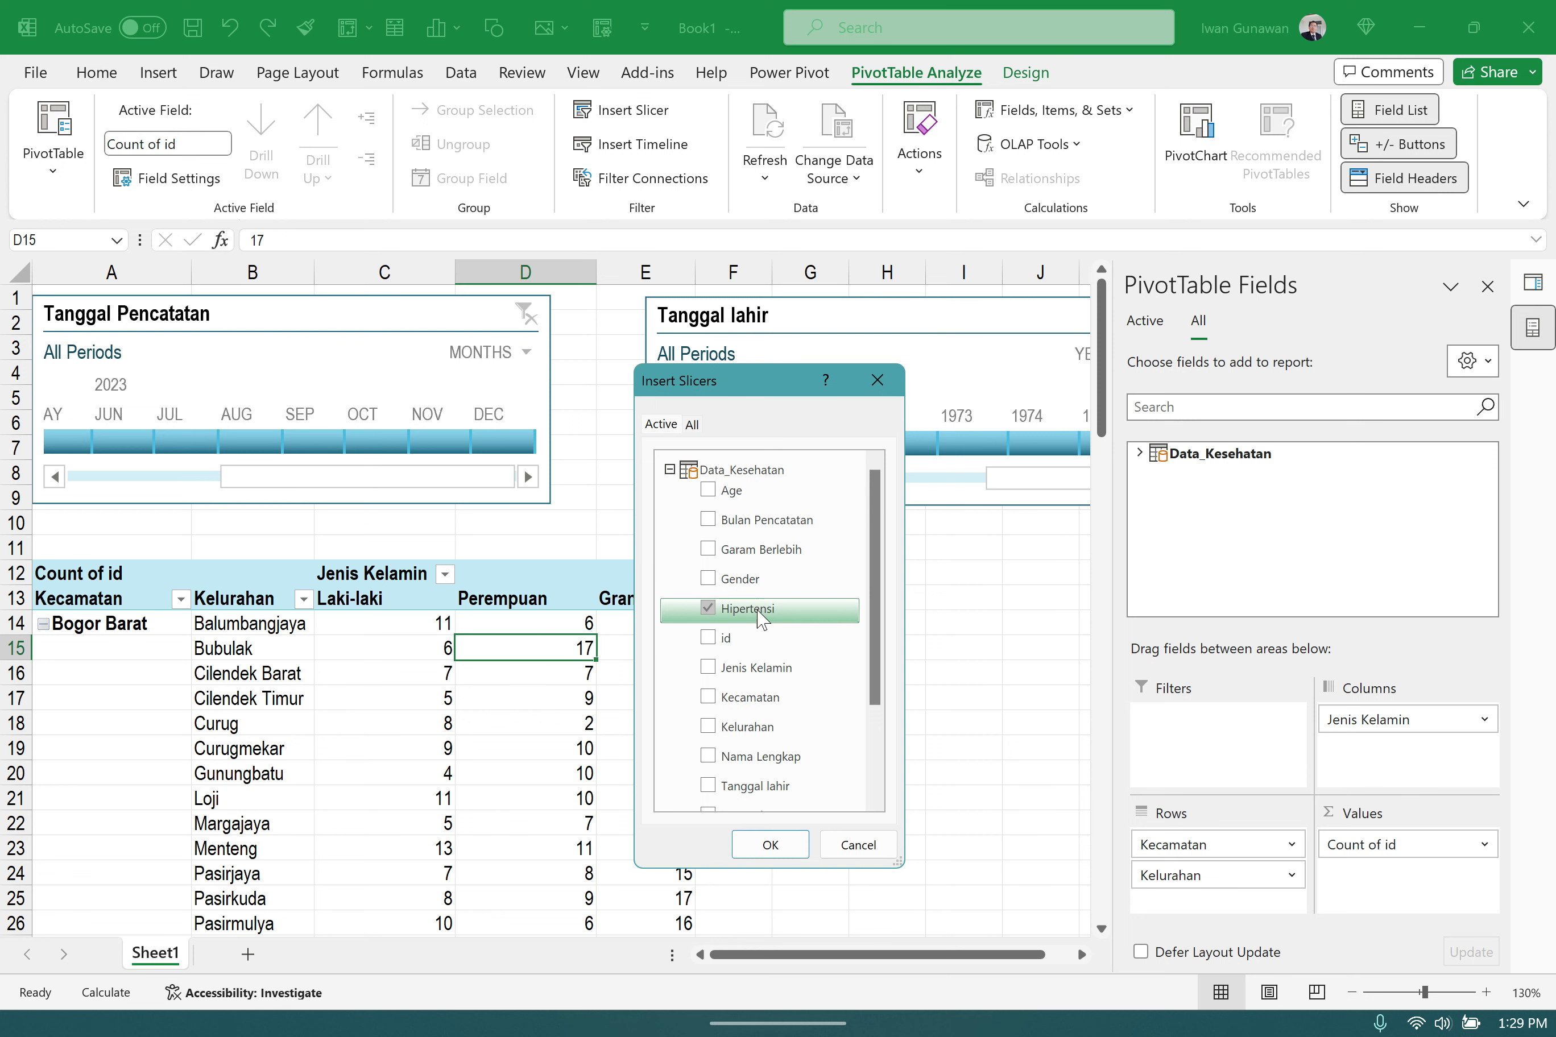
pyautogui.click(768, 845)
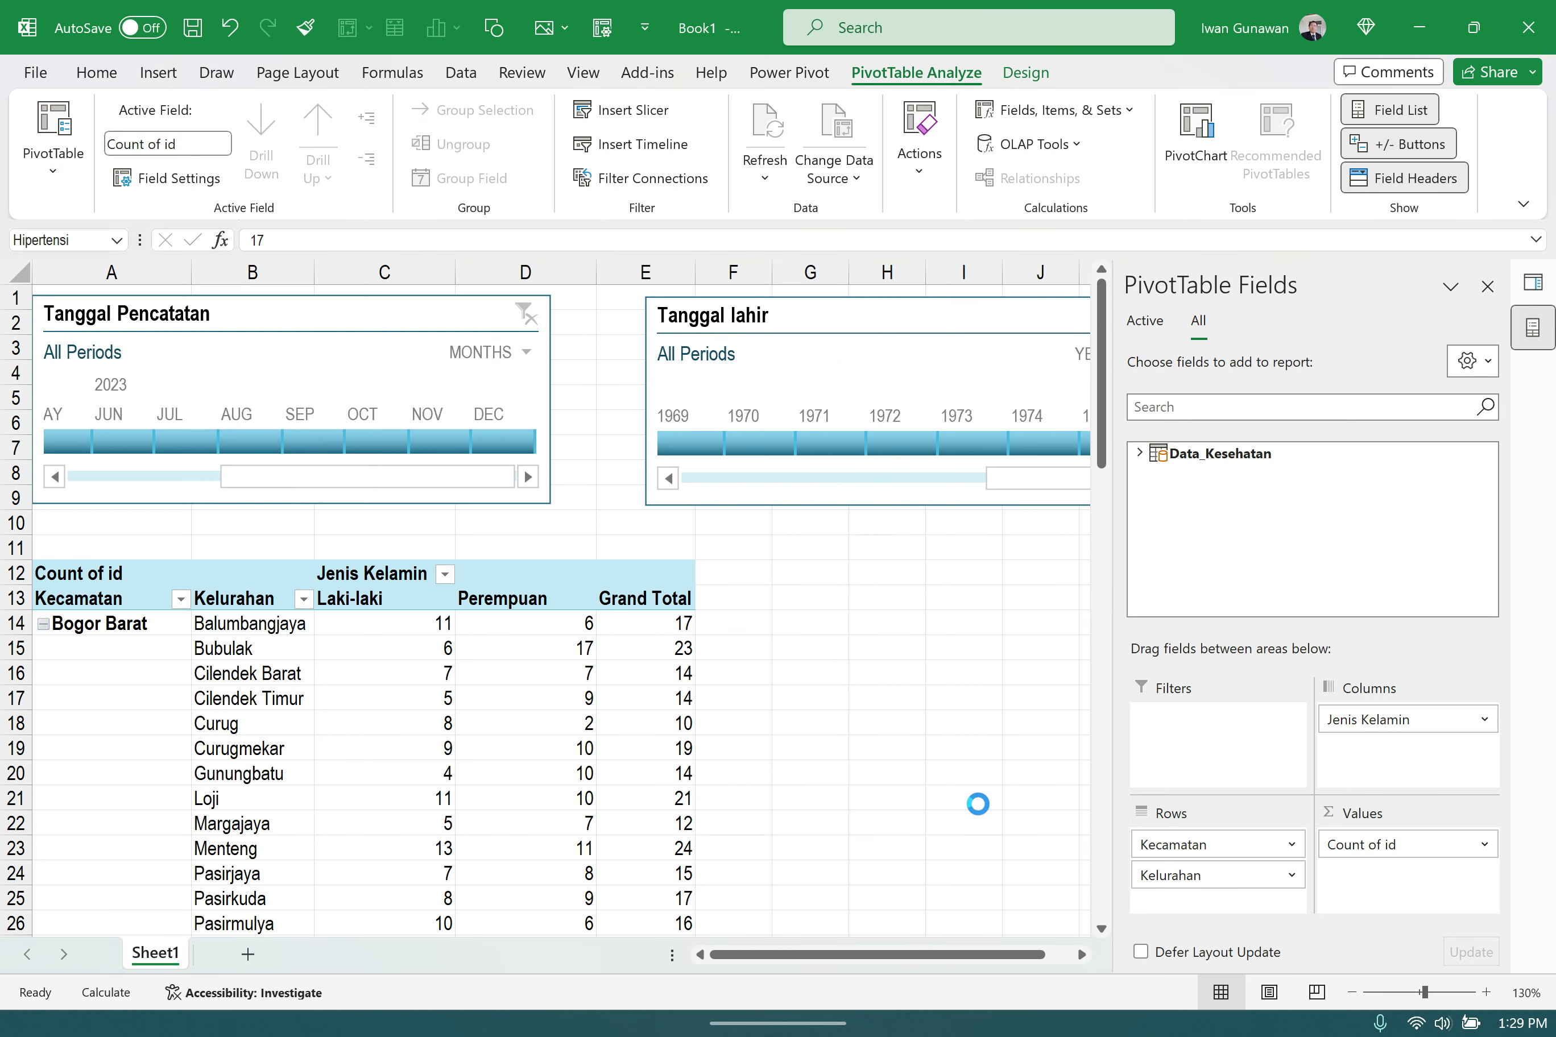
# - Filter the PivotTable to Ya with the Hipertensi slicer, placed beside the table and shortened to about 2.76 cm high
pyautogui.moveTo(580, 441); pyautogui.dragTo(888, 567)
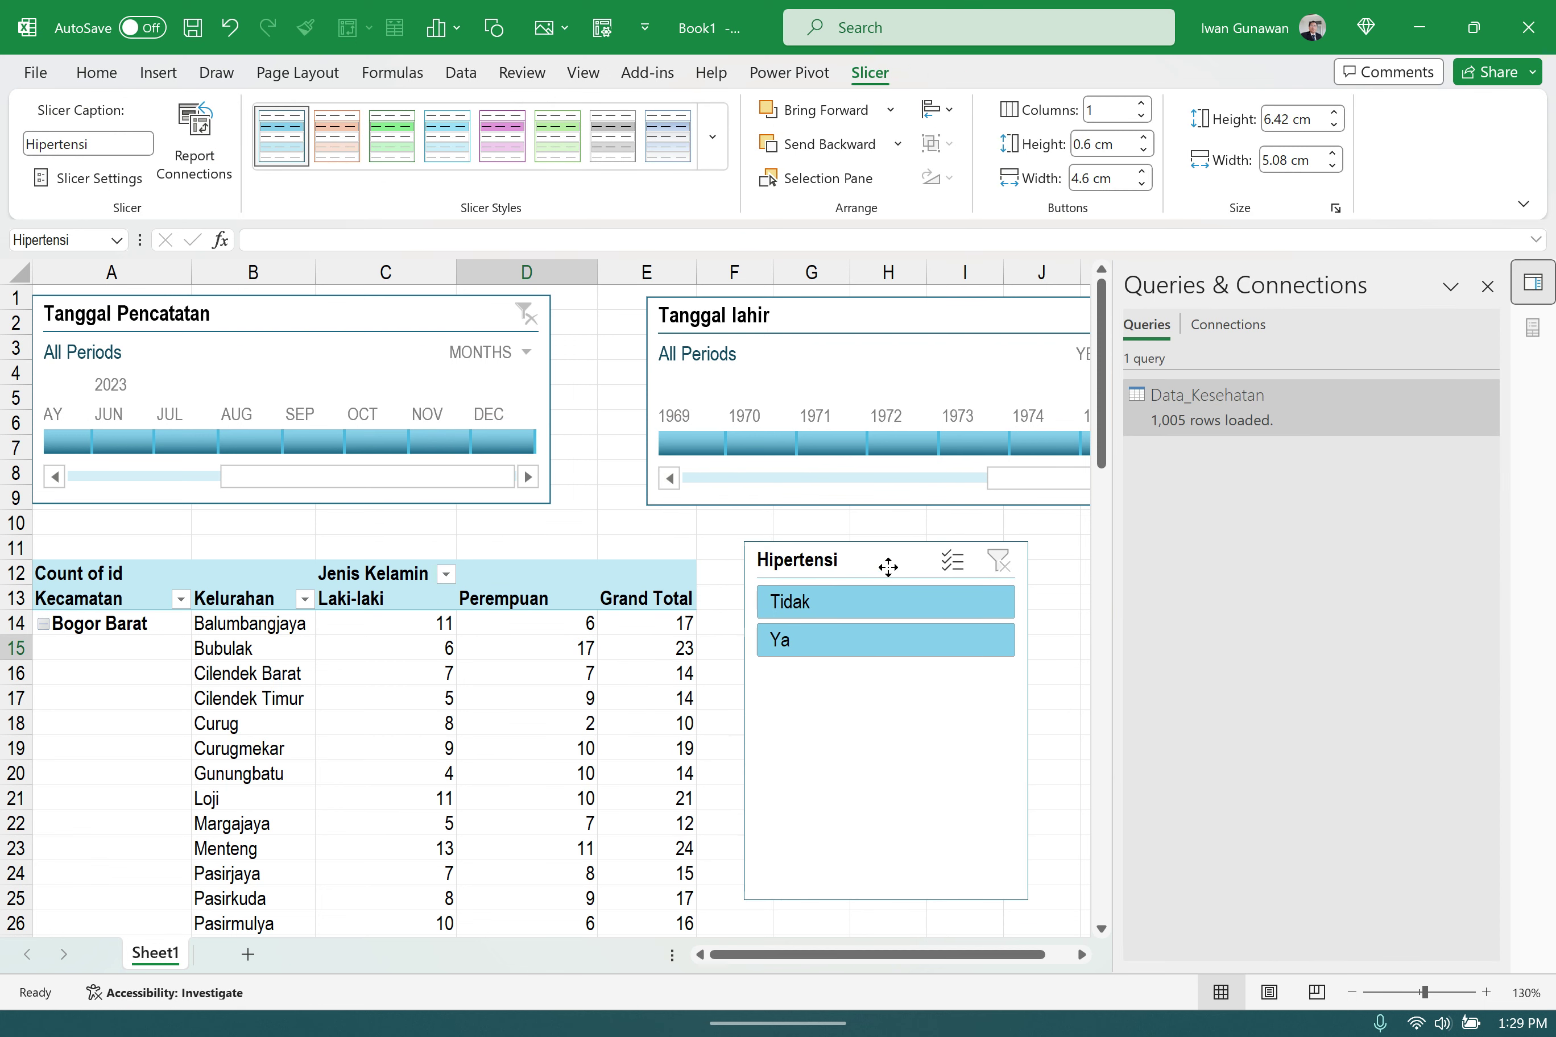
pyautogui.click(812, 646)
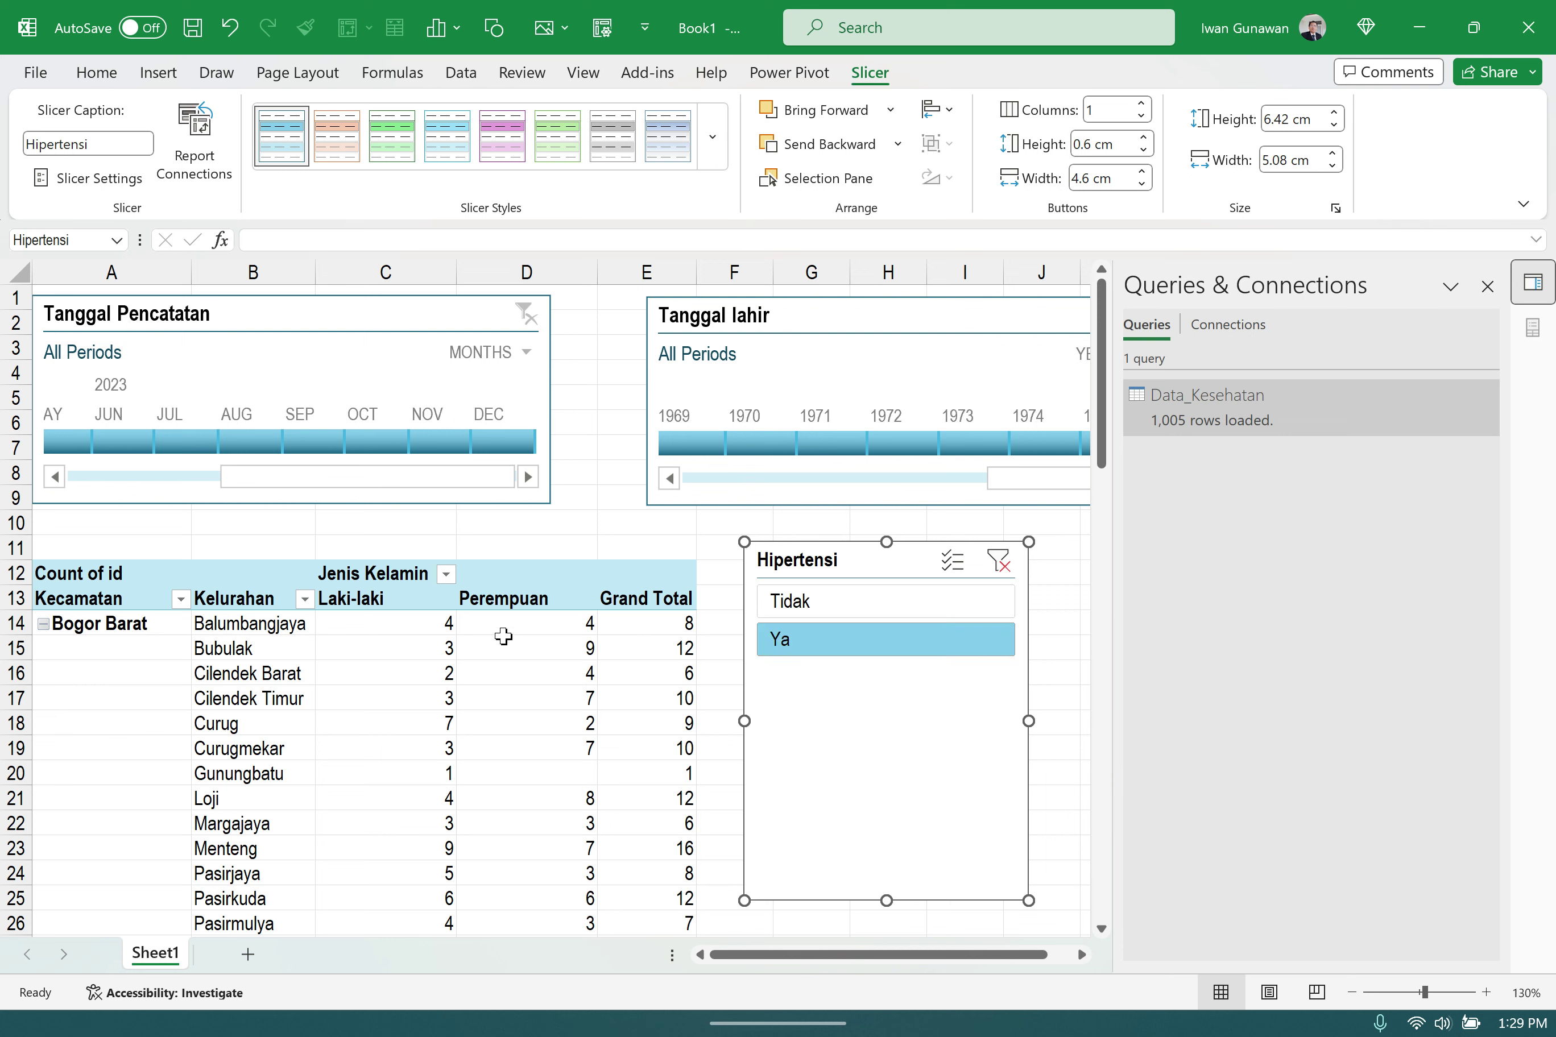
pyautogui.moveTo(886, 901); pyautogui.dragTo(886, 697)
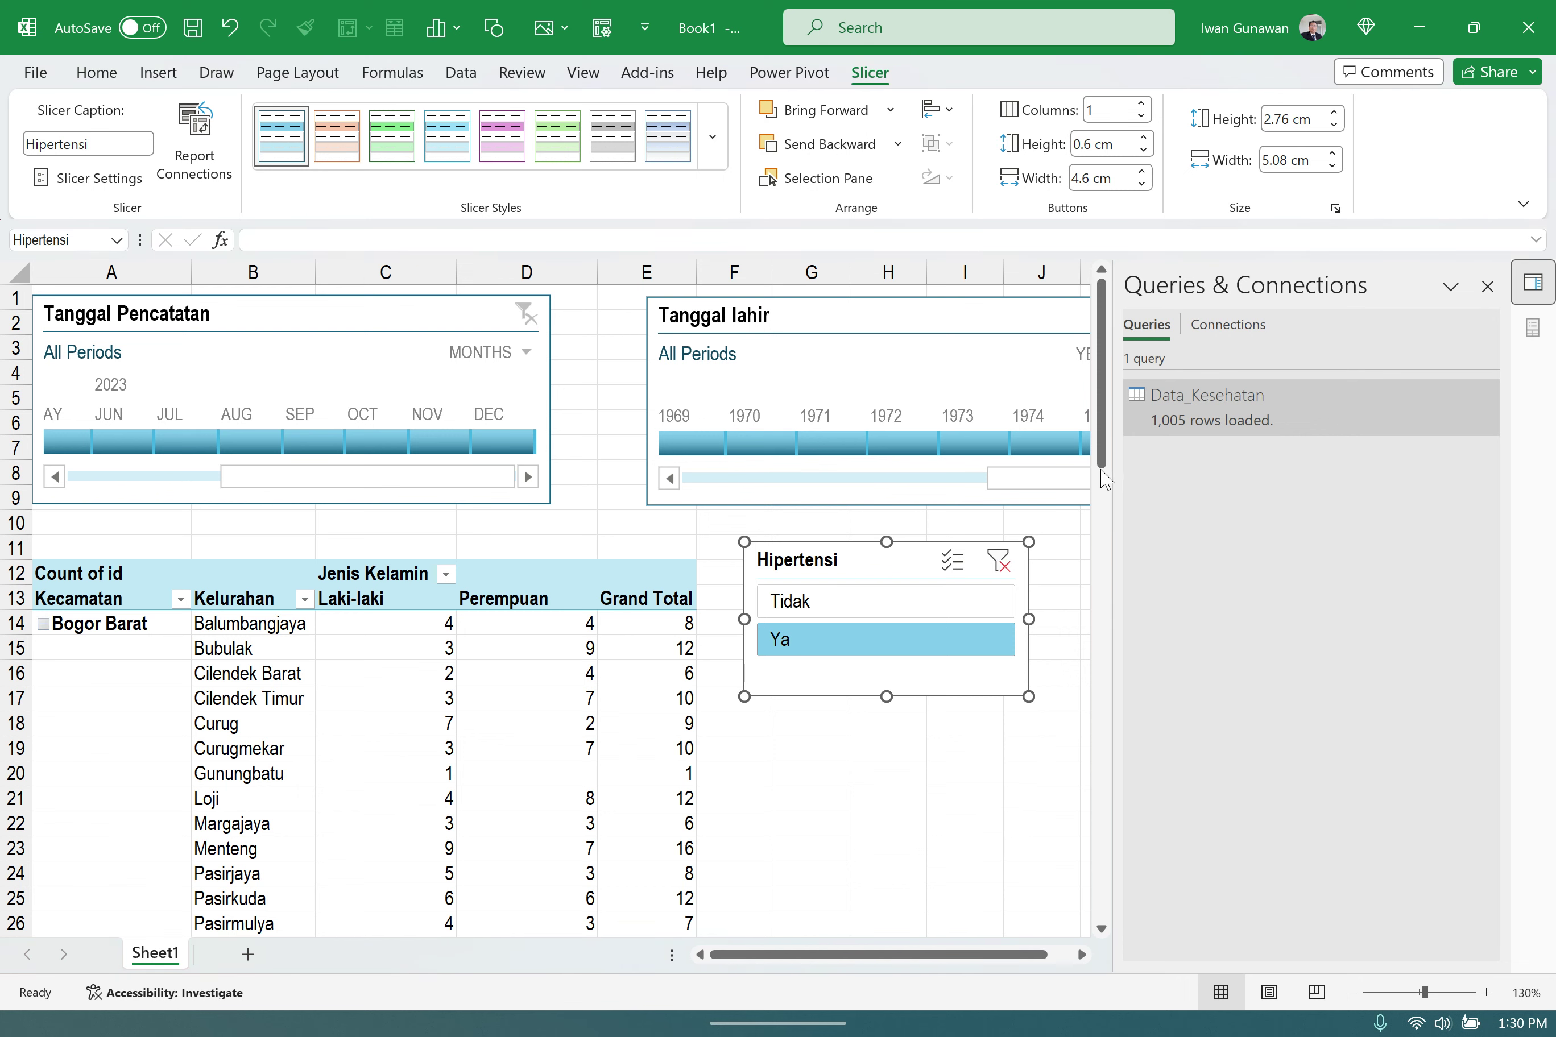
# - Move the Kecamatan PivotChart from below the Grand Total row up the sheet toward the empty columns beside the PivotTable
pyautogui.moveTo(1102, 469); pyautogui.dragTo(1105, 917)
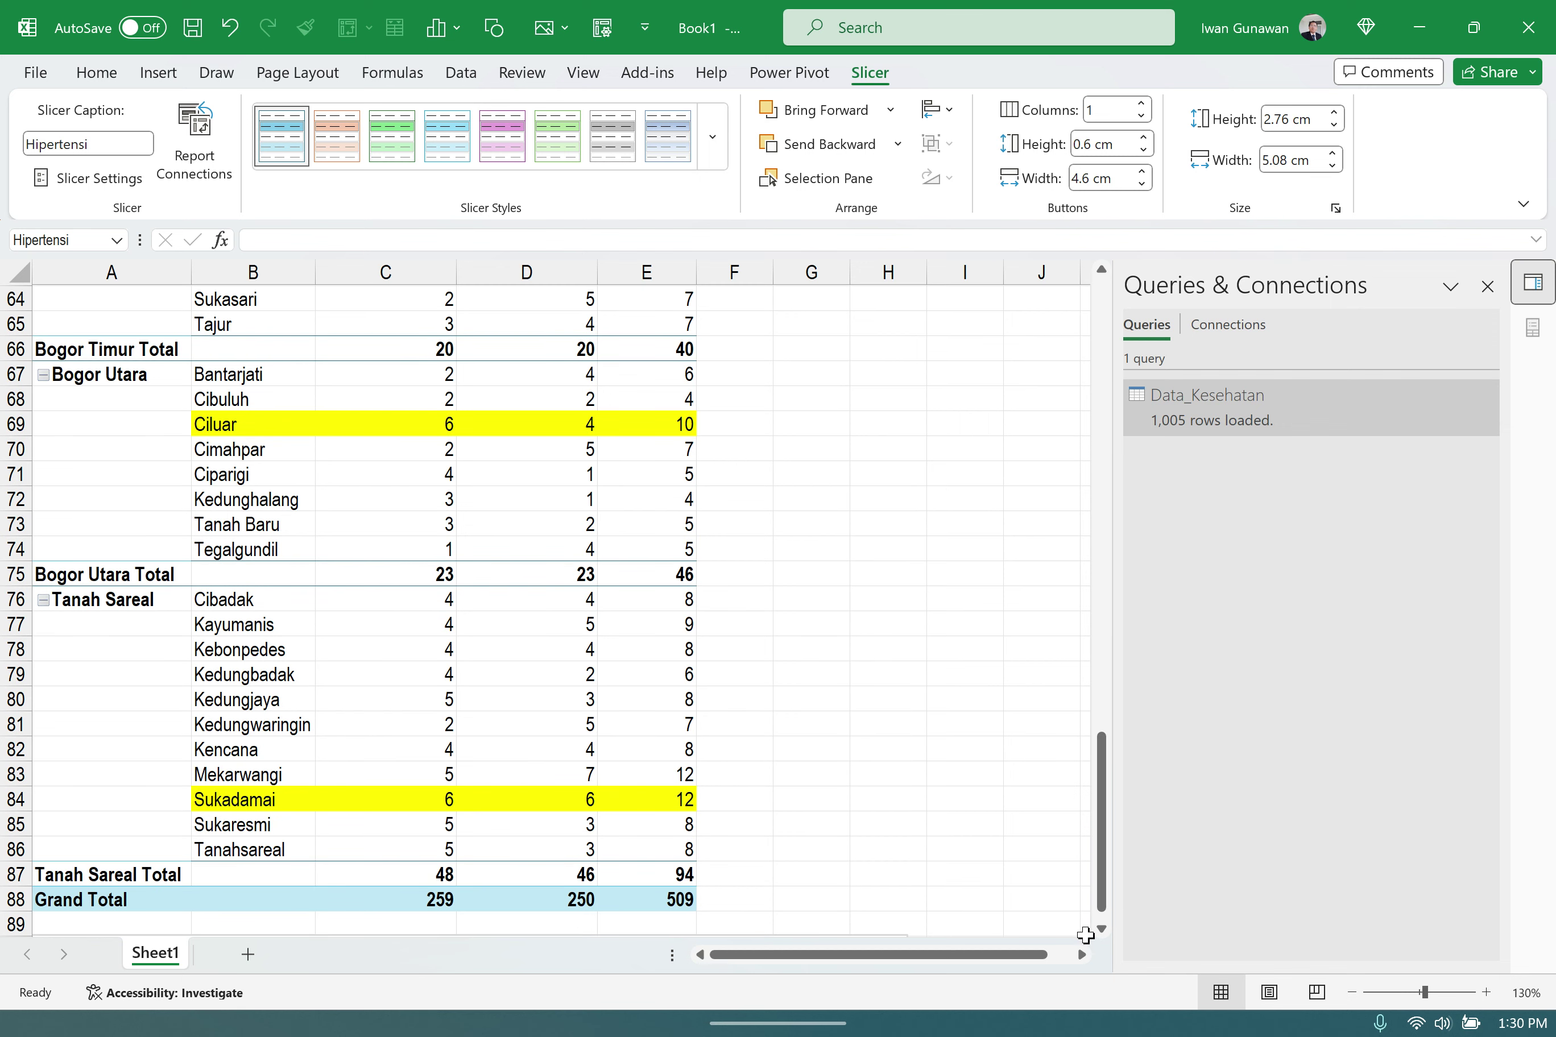
pyautogui.click(1095, 928)
pyautogui.click(1095, 928)
pyautogui.click(1095, 928)
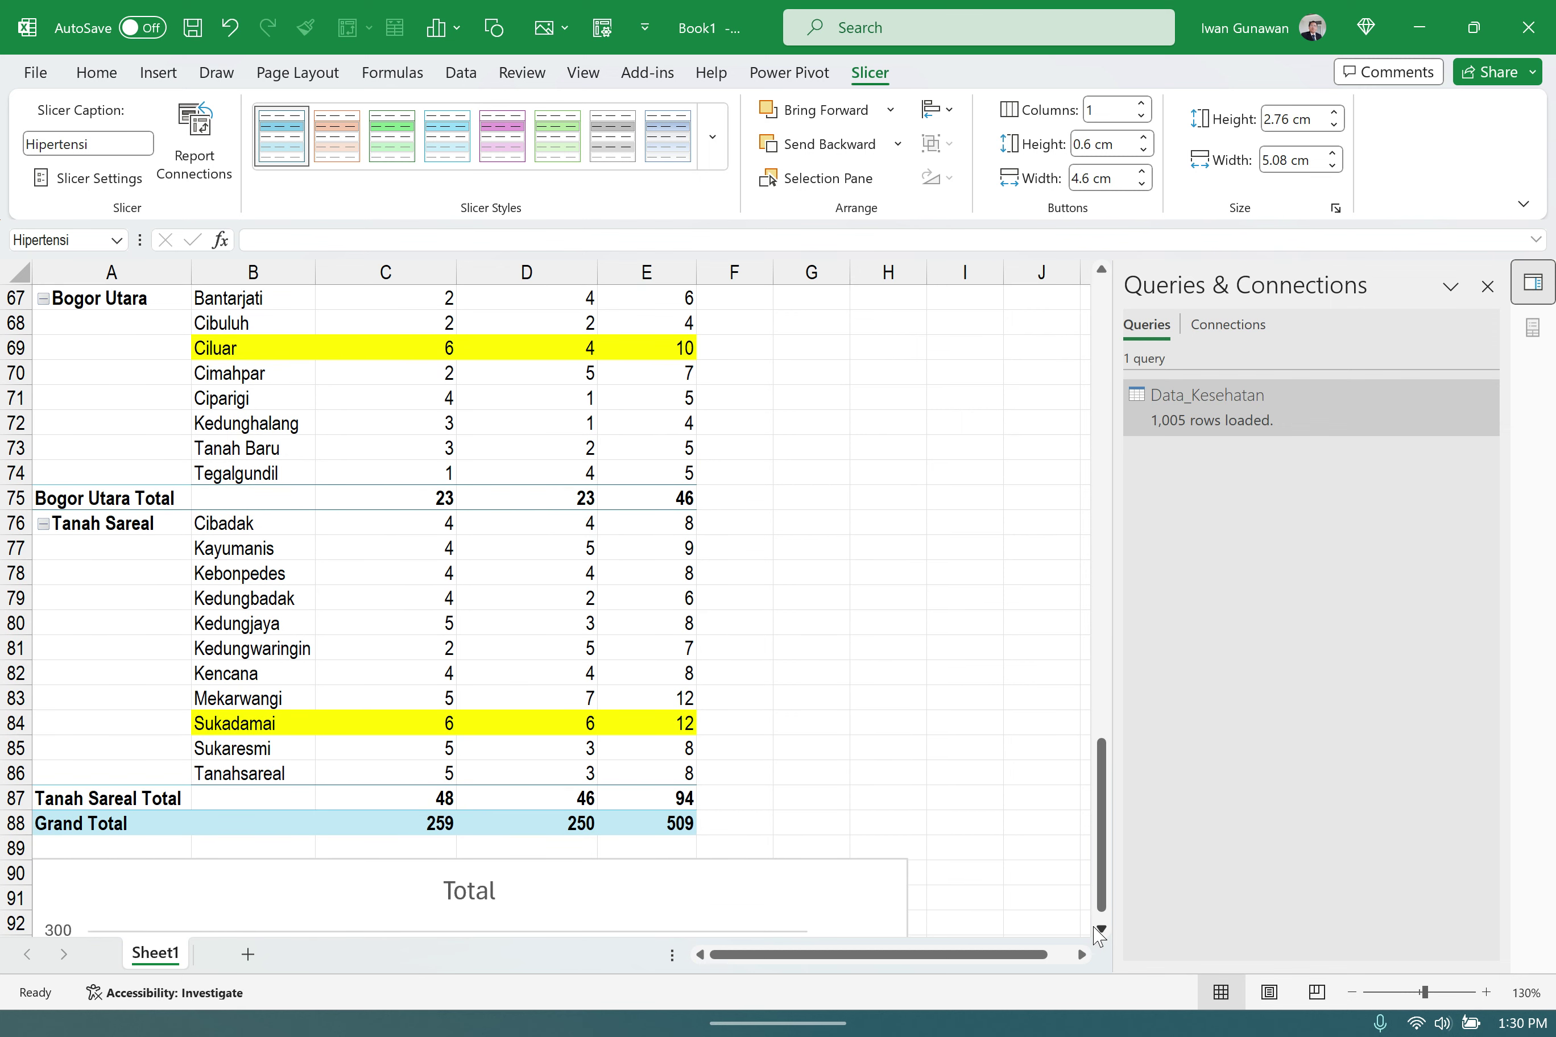
pyautogui.click(1096, 928)
pyautogui.click(1095, 928)
pyautogui.scroll(-4, 603, 735)
pyautogui.click(573, 612)
pyautogui.moveTo(573, 611); pyautogui.dragTo(1065, 338)
pyautogui.moveTo(1103, 833); pyautogui.dragTo(1102, 795)
pyautogui.moveTo(943, 692); pyautogui.dragTo(939, 352)
pyautogui.moveTo(1111, 713); pyautogui.dragTo(1113, 428)
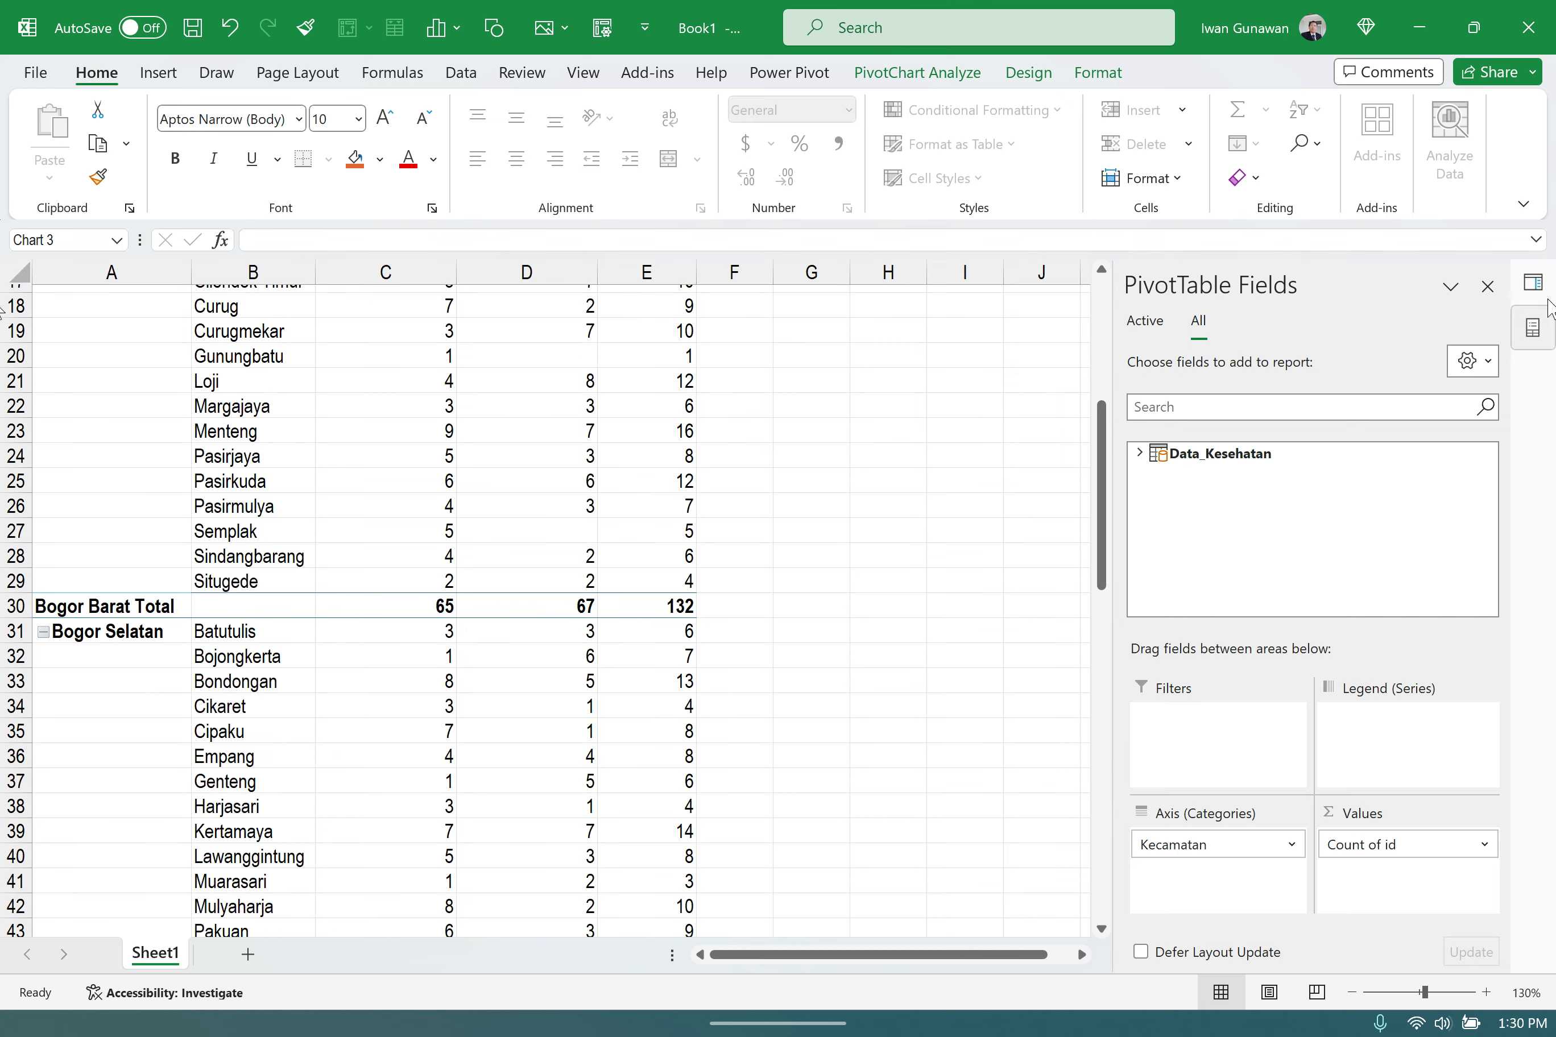
pyautogui.moveTo(1110, 522); pyautogui.dragTo(1109, 419)
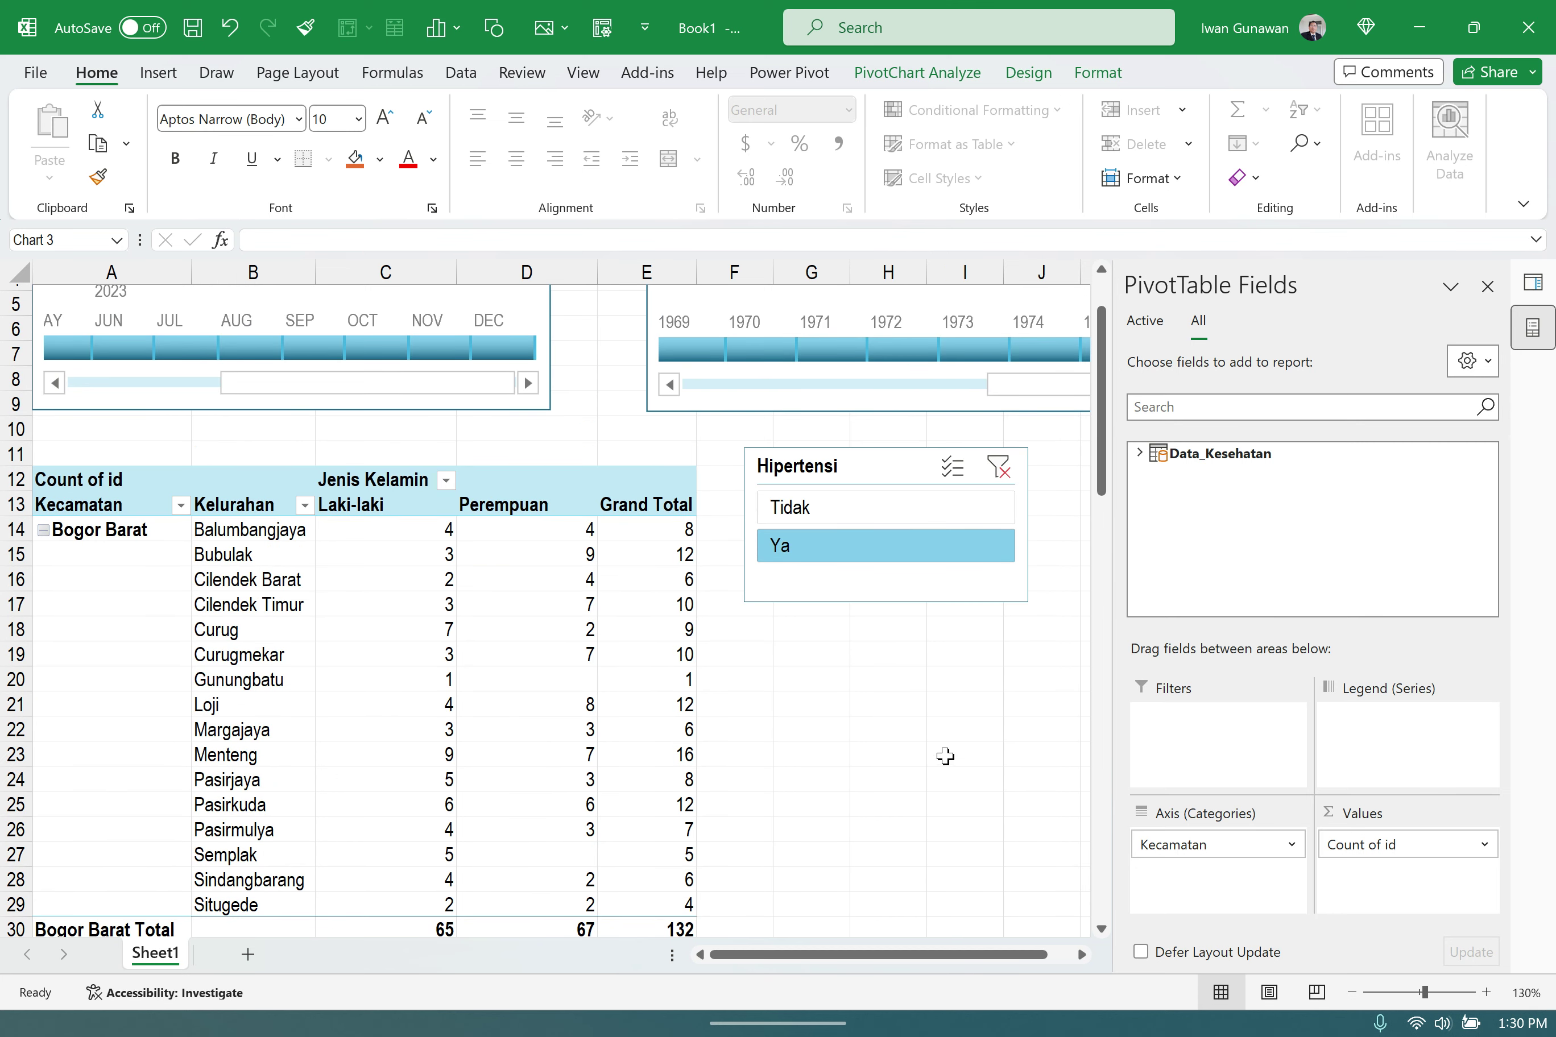
# - Move the Kecamatan PivotChart up beside the PivotTable, just below the Hipertensi slicer, and filter the slicer to Tidak
pyautogui.click(1487, 286)
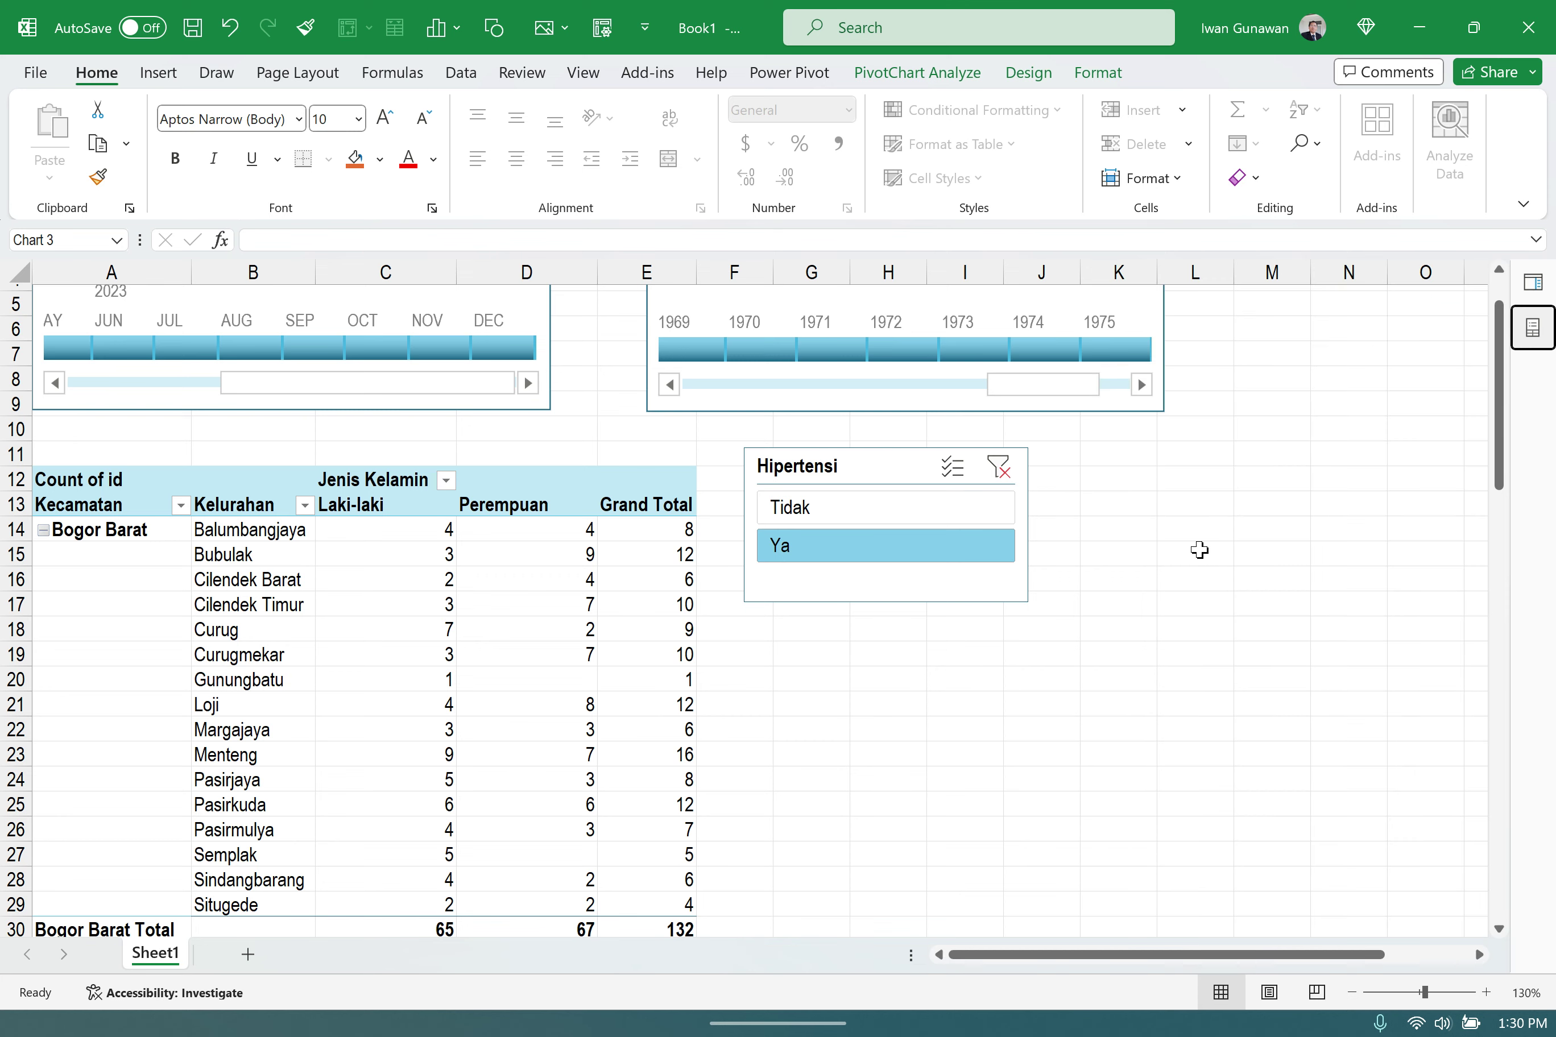
pyautogui.scroll(-1, 888, 635)
pyautogui.scroll(-18, 902, 779)
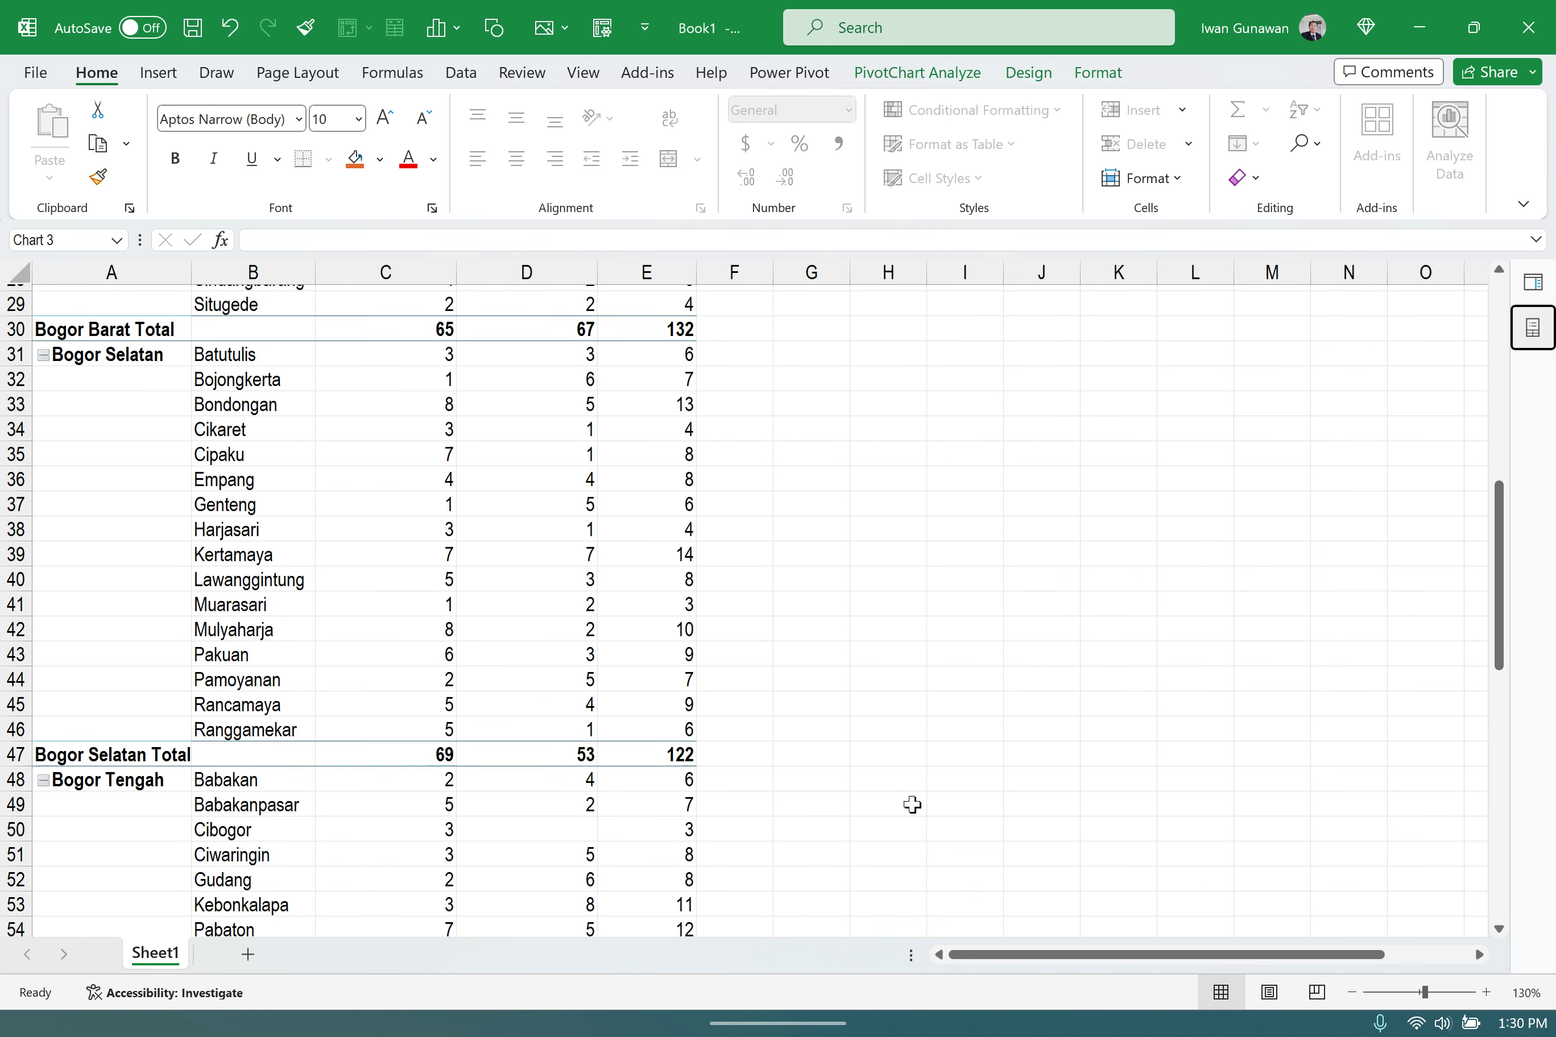
pyautogui.moveTo(982, 451); pyautogui.dragTo(700, 290)
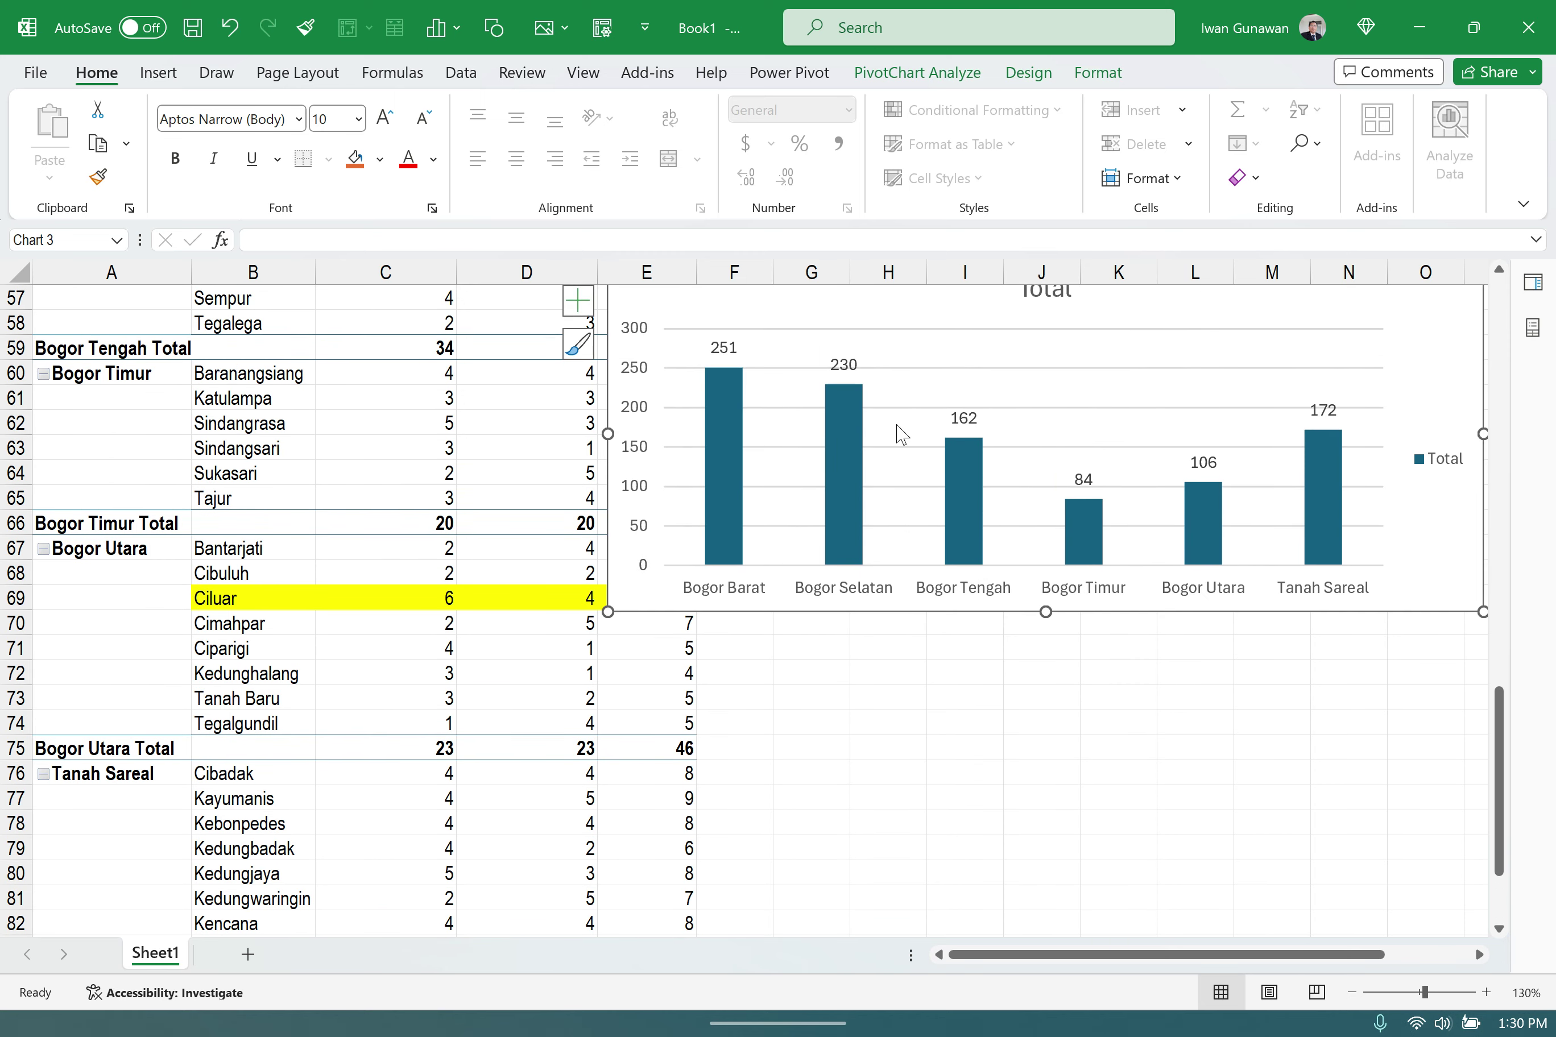
pyautogui.scroll(6, 1040, 777)
pyautogui.moveTo(967, 706); pyautogui.dragTo(1070, 352)
pyautogui.scroll(6, 915, 658)
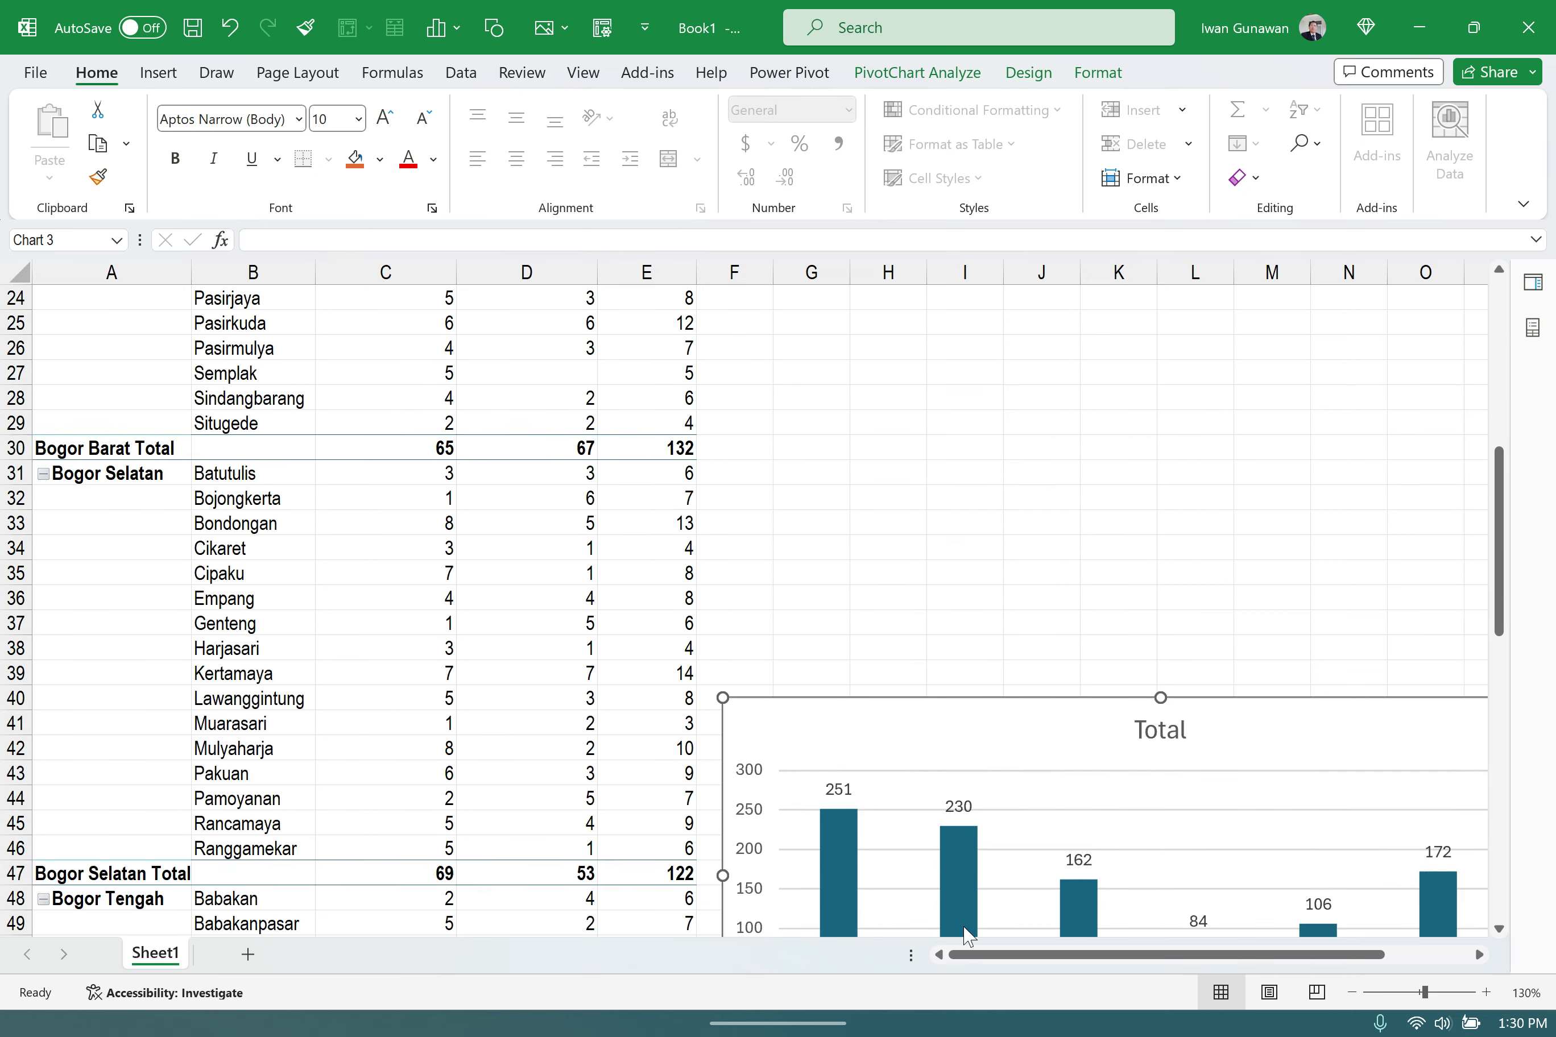
pyautogui.scroll(-2, 915, 658)
pyautogui.moveTo(965, 708); pyautogui.dragTo(955, 348)
pyautogui.scroll(4, 1358, 726)
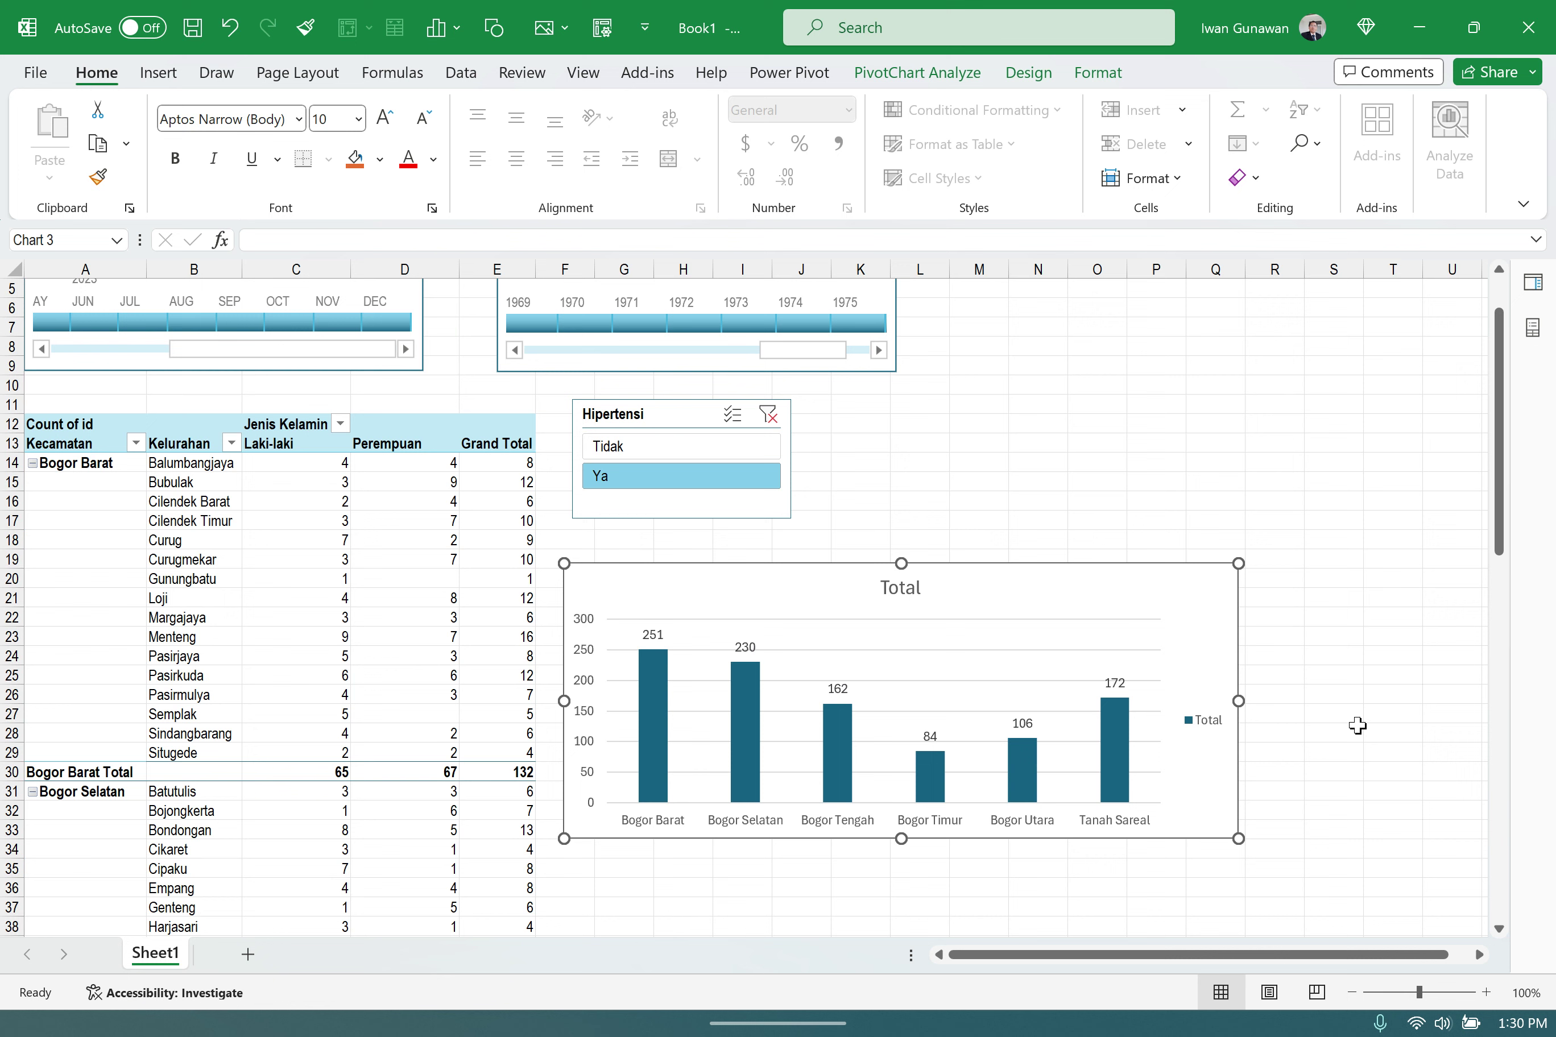
pyautogui.click(612, 450)
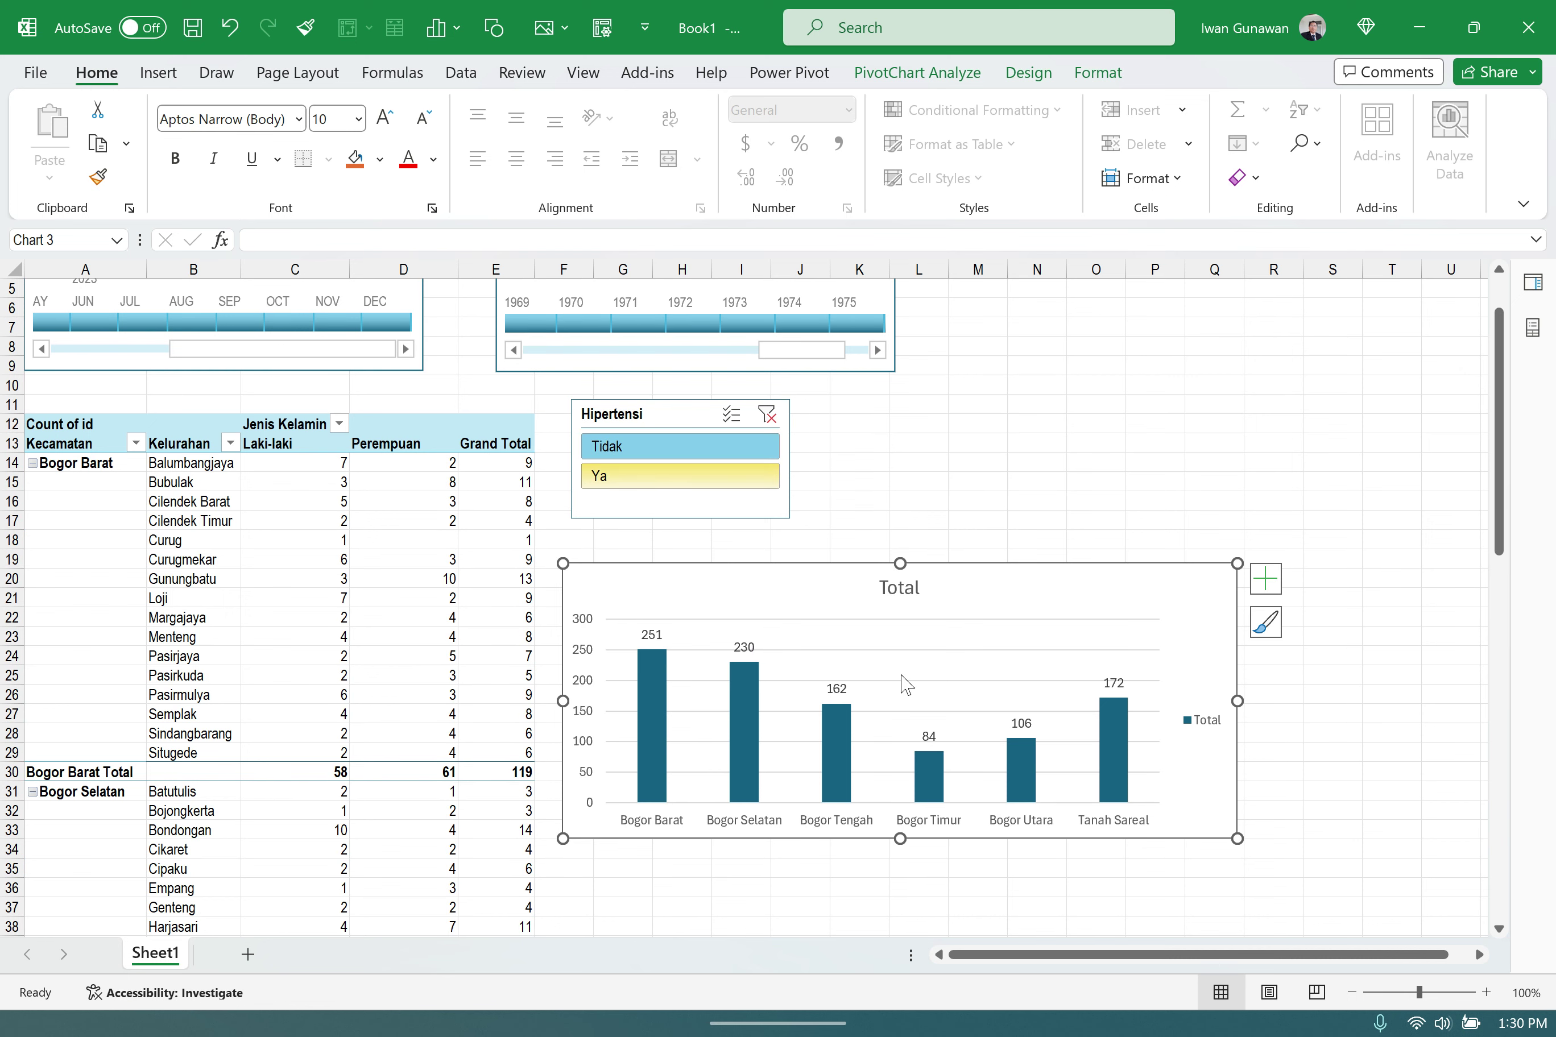
pyautogui.moveTo(854, 596)
pyautogui.mouseDown()
pyautogui.moveTo(905, 595)
pyautogui.moveTo(865, 583)
pyautogui.mouseUp()
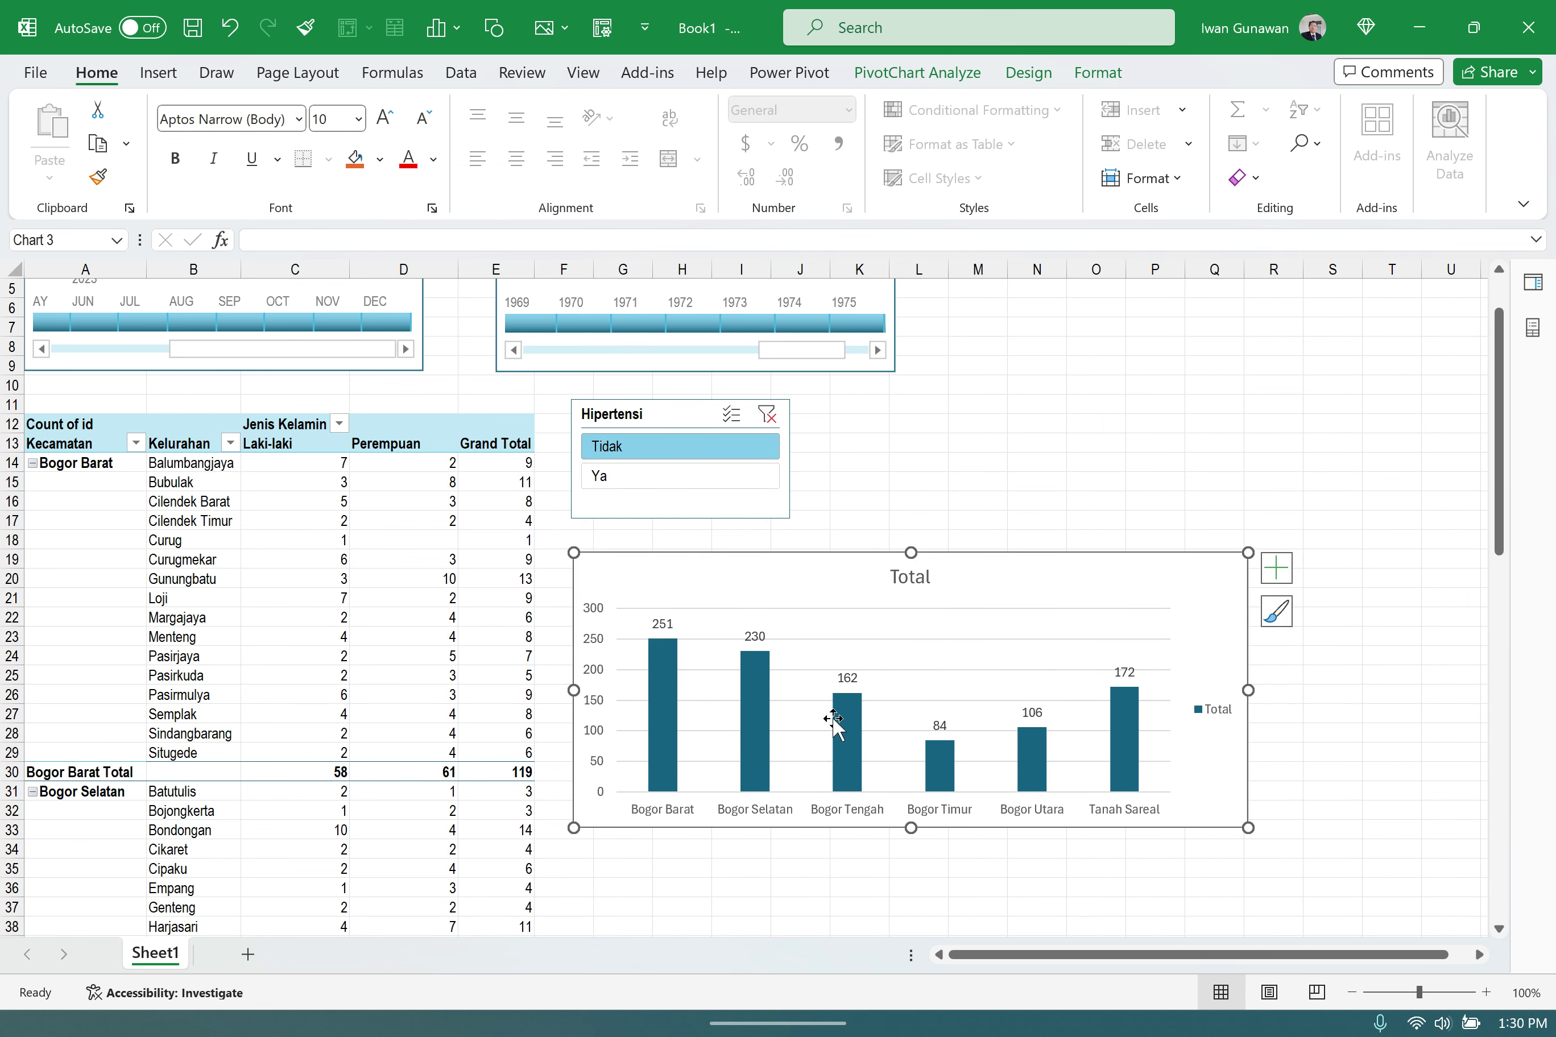
# - Connect the Hipertensi slicer to Chart 3 in addition to PivotTable1 through its report connections
pyautogui.click(760, 504)
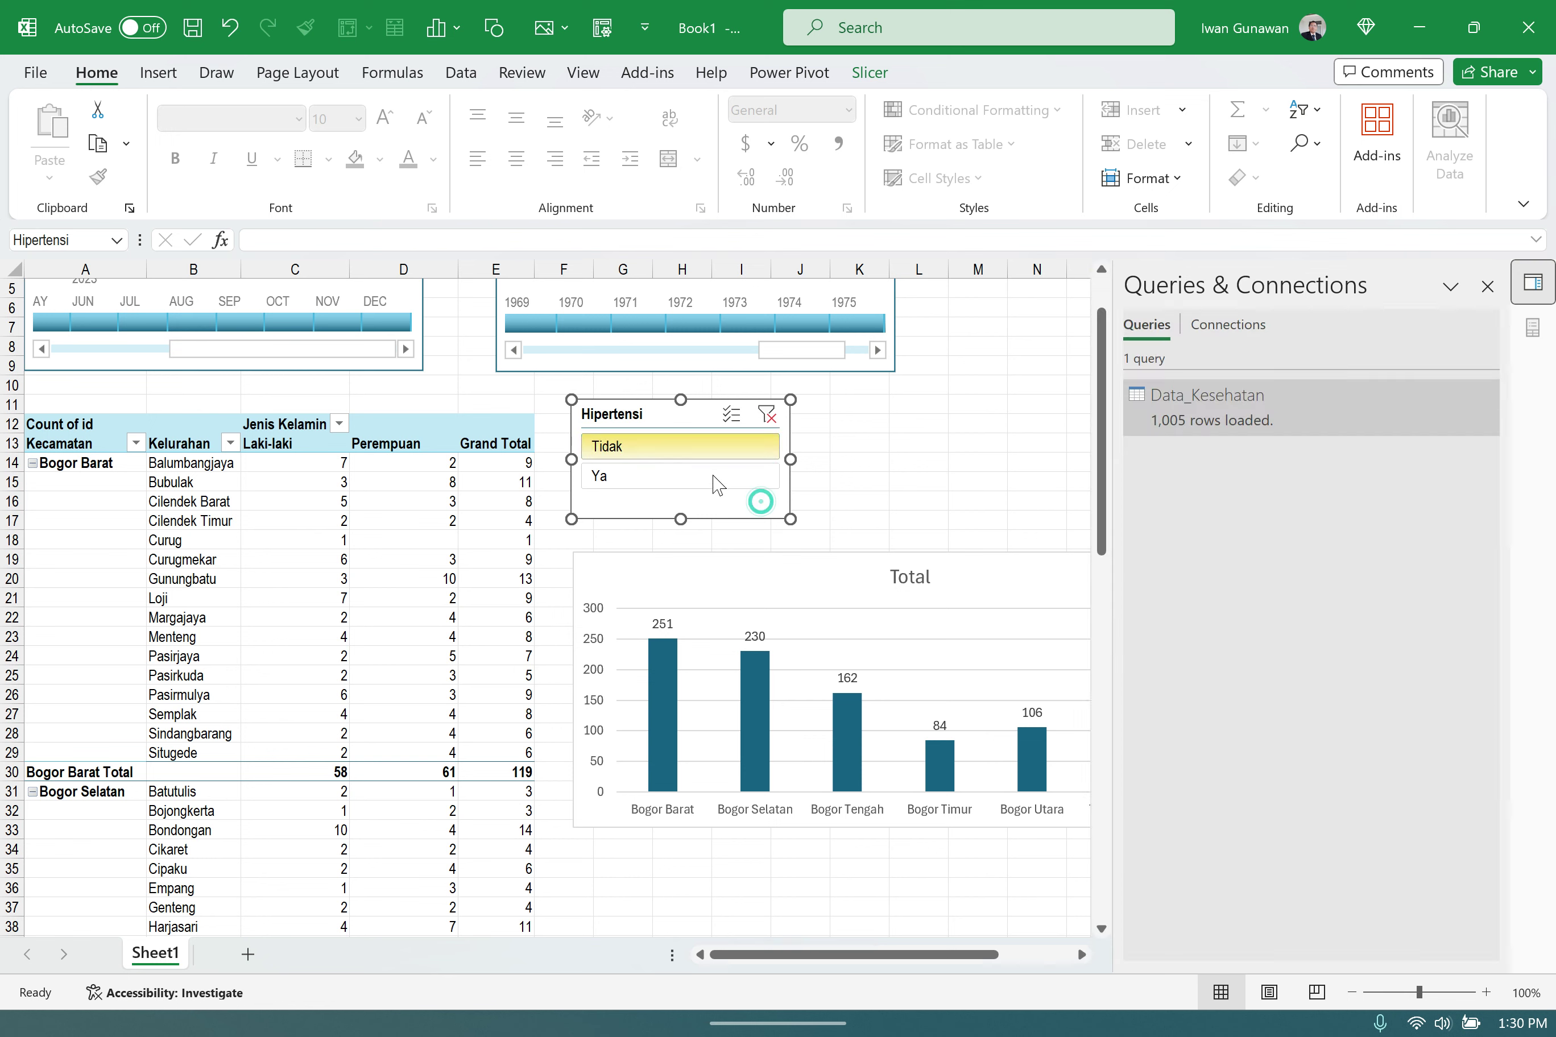
pyautogui.click(879, 75)
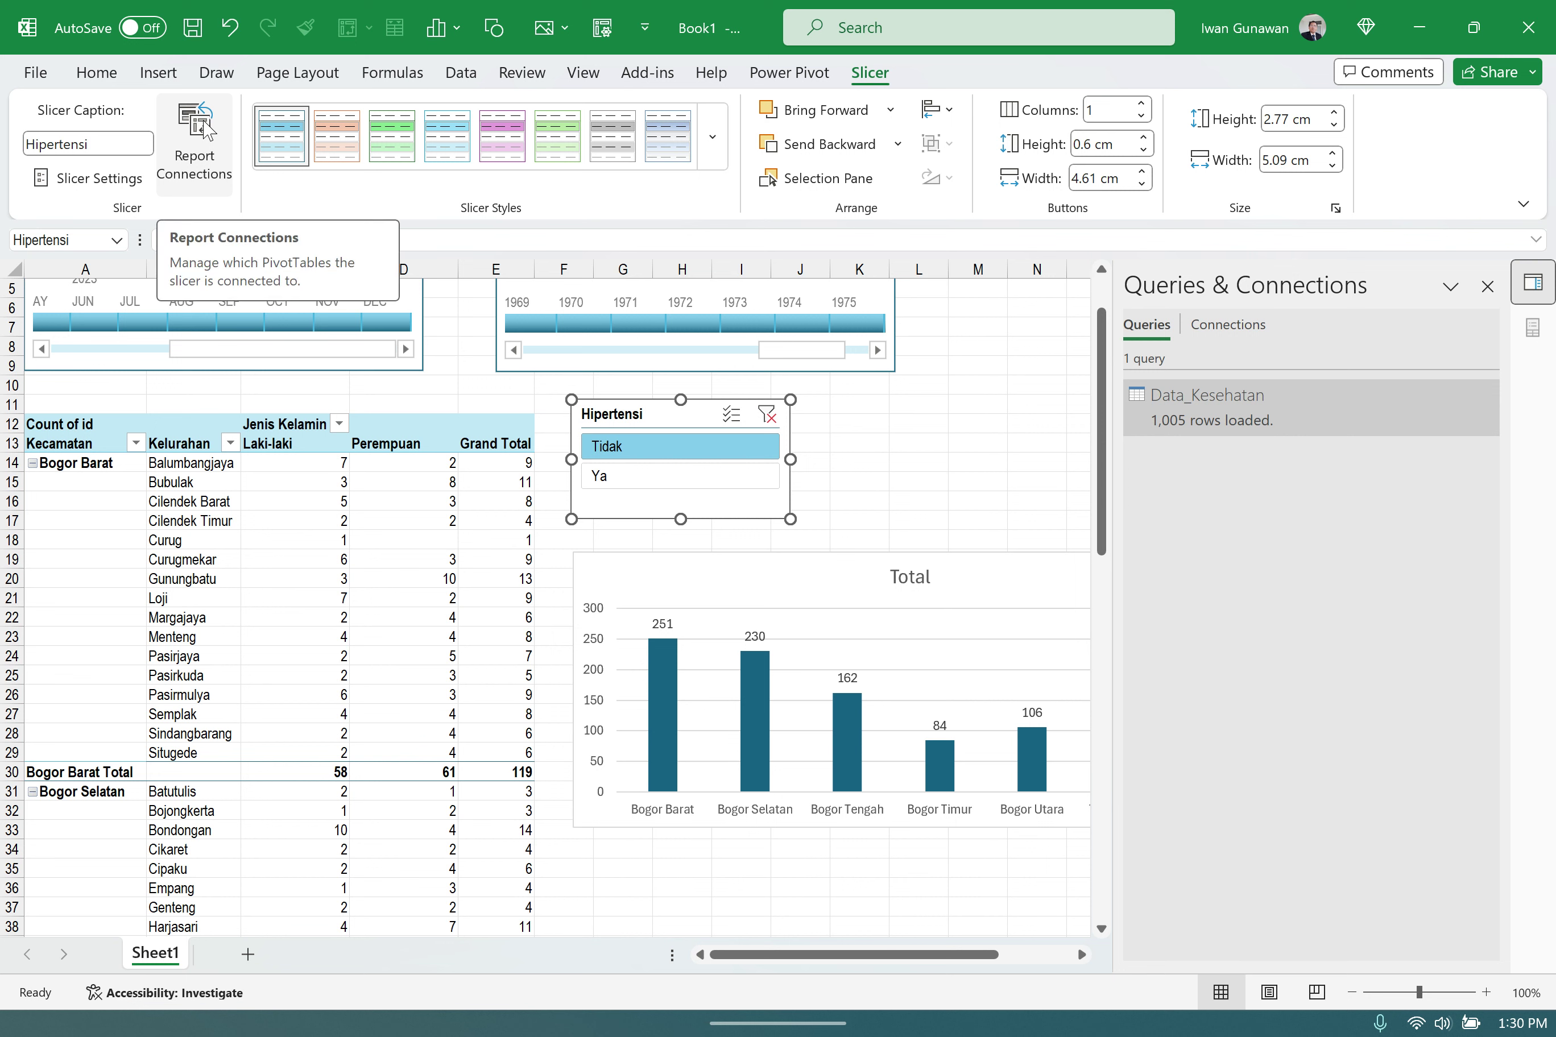
pyautogui.click(207, 129)
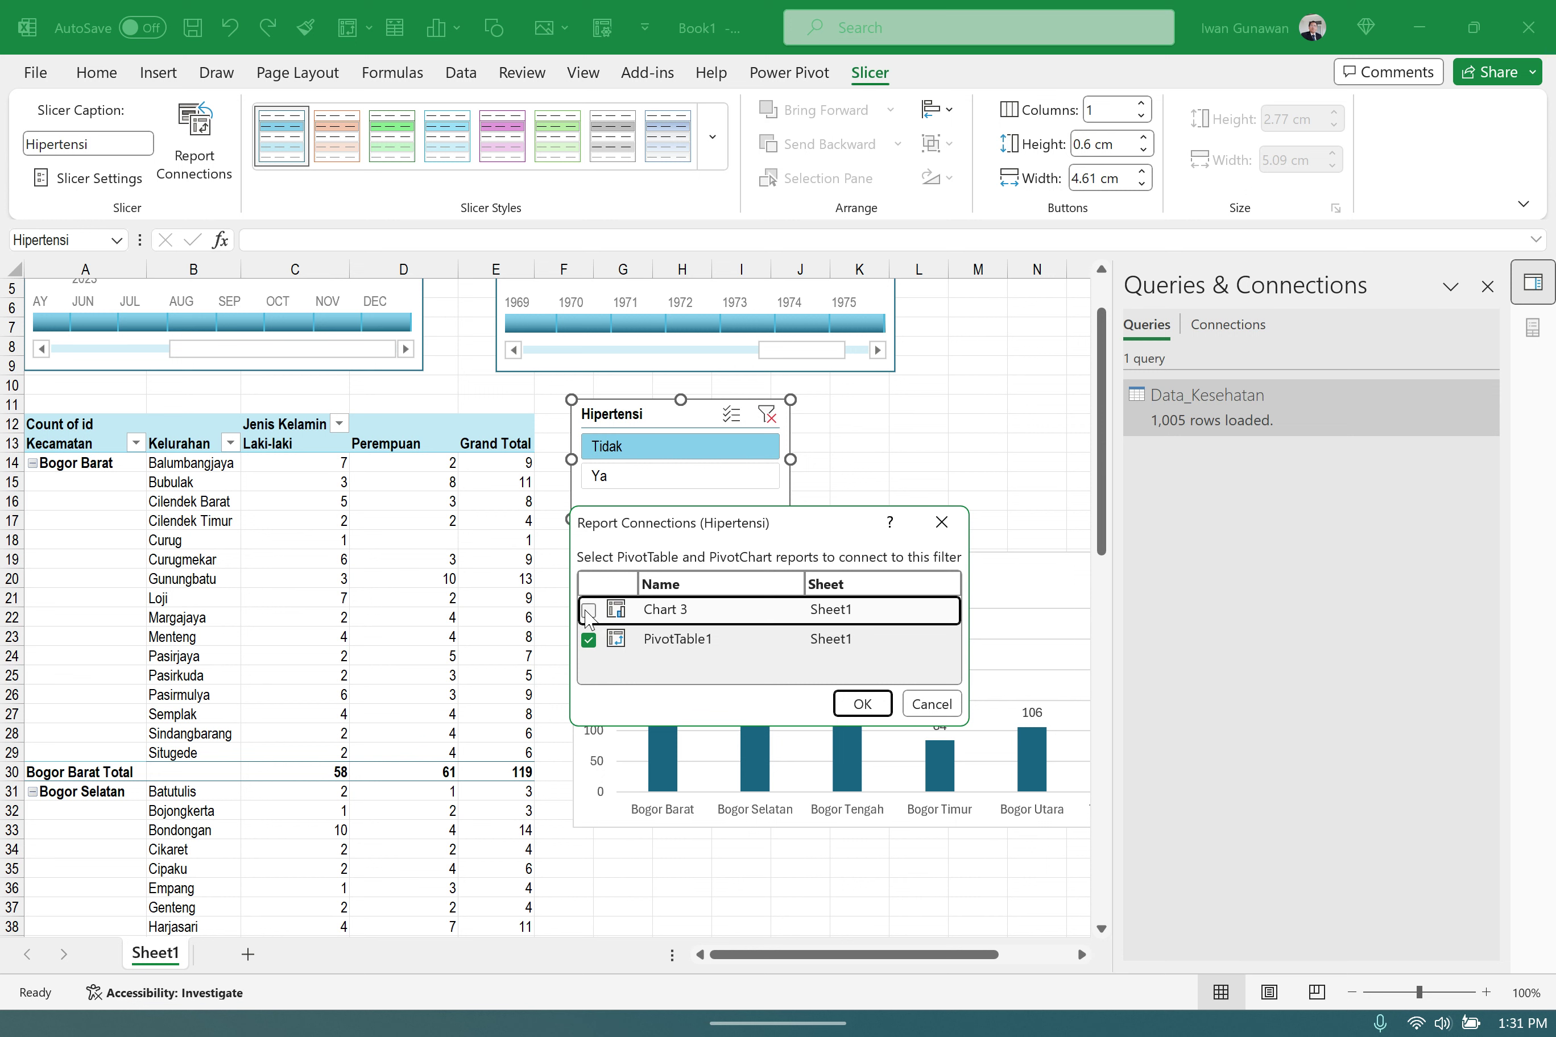
pyautogui.click(862, 704)
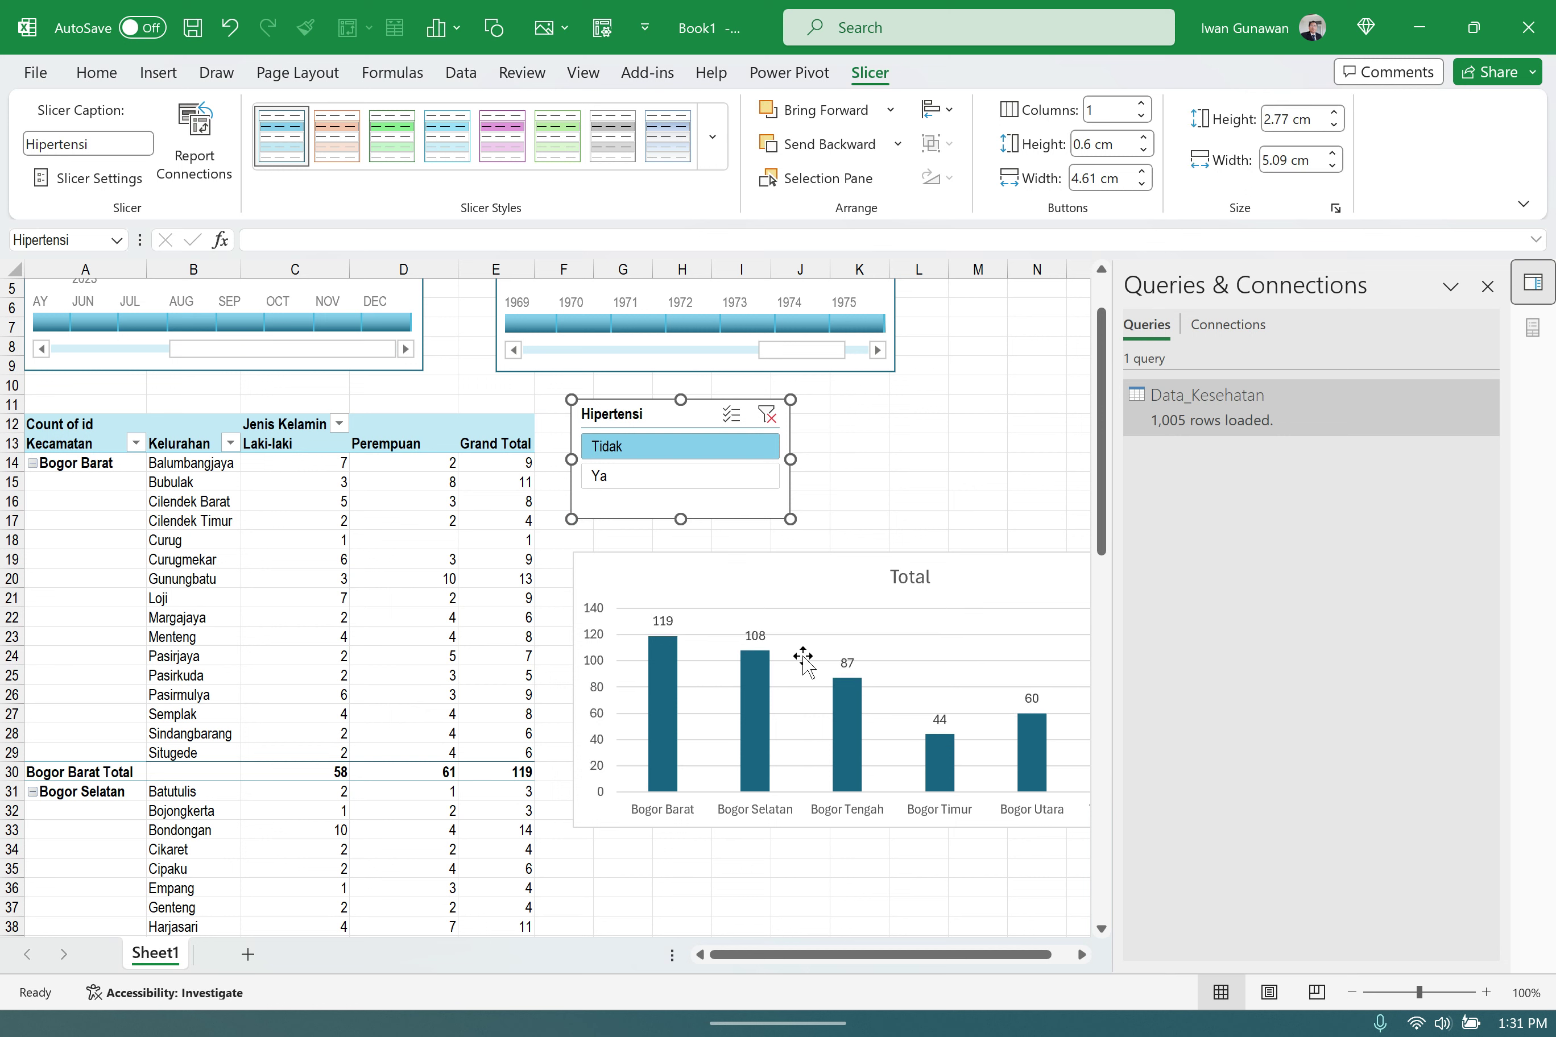
# - Test the connected Hipertensi slicer by alternating its filter between Ya and Tidak, ending on Tidak
pyautogui.click(616, 480)
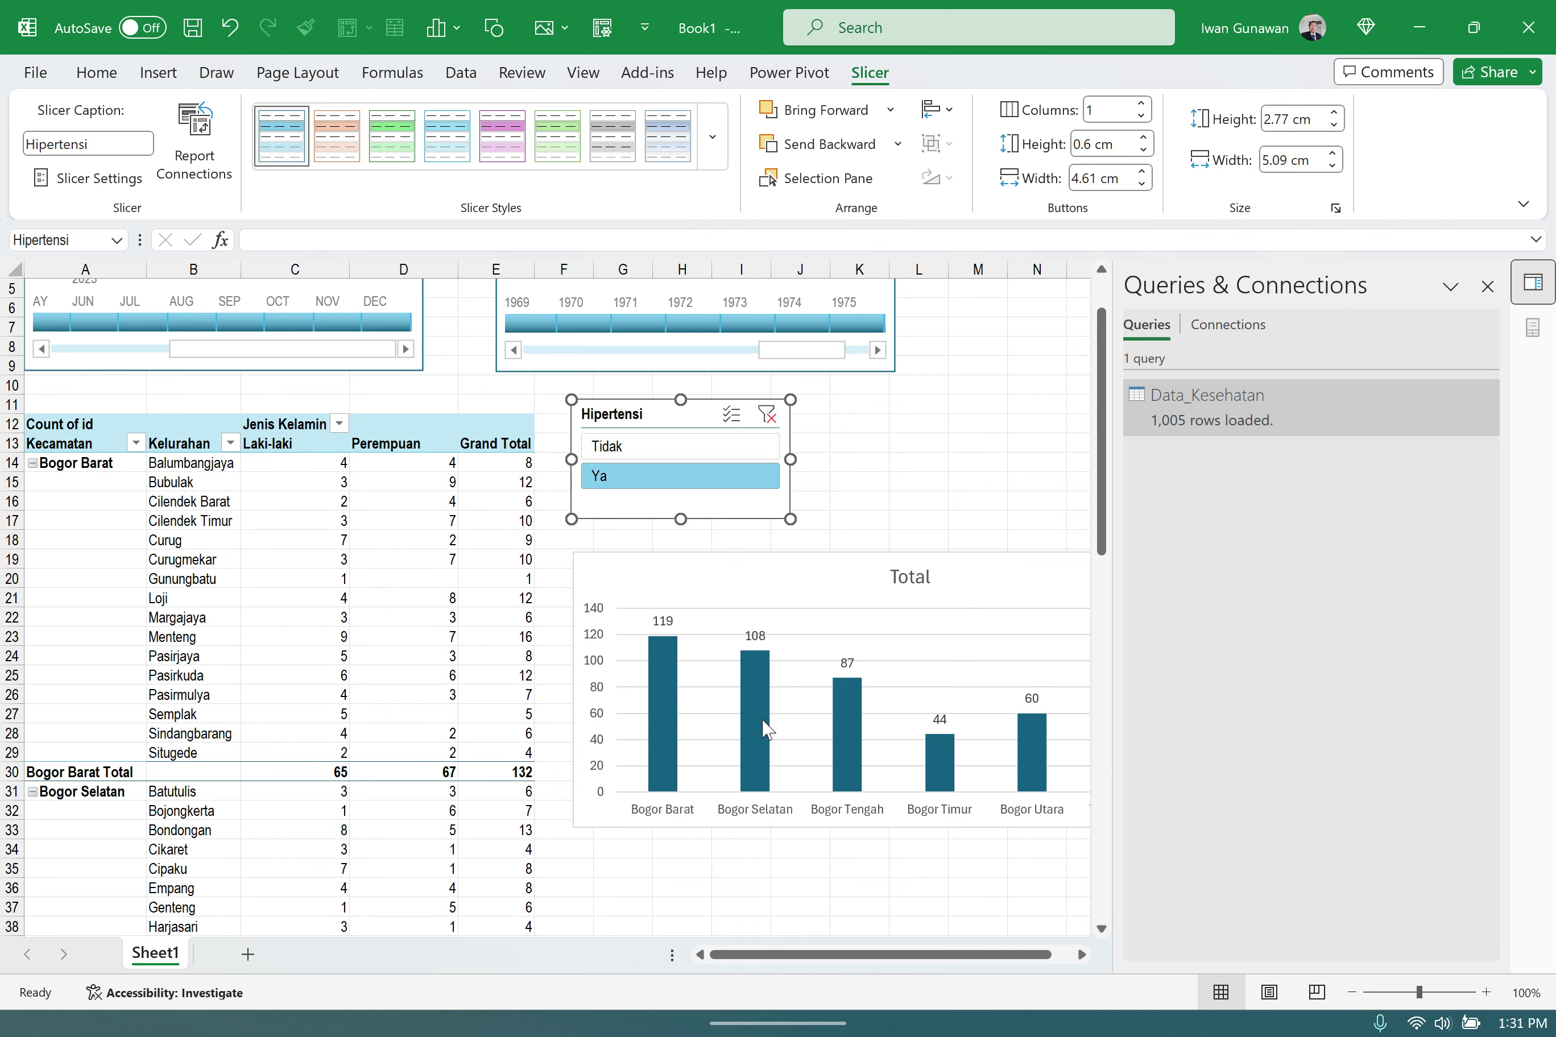
pyautogui.click(639, 449)
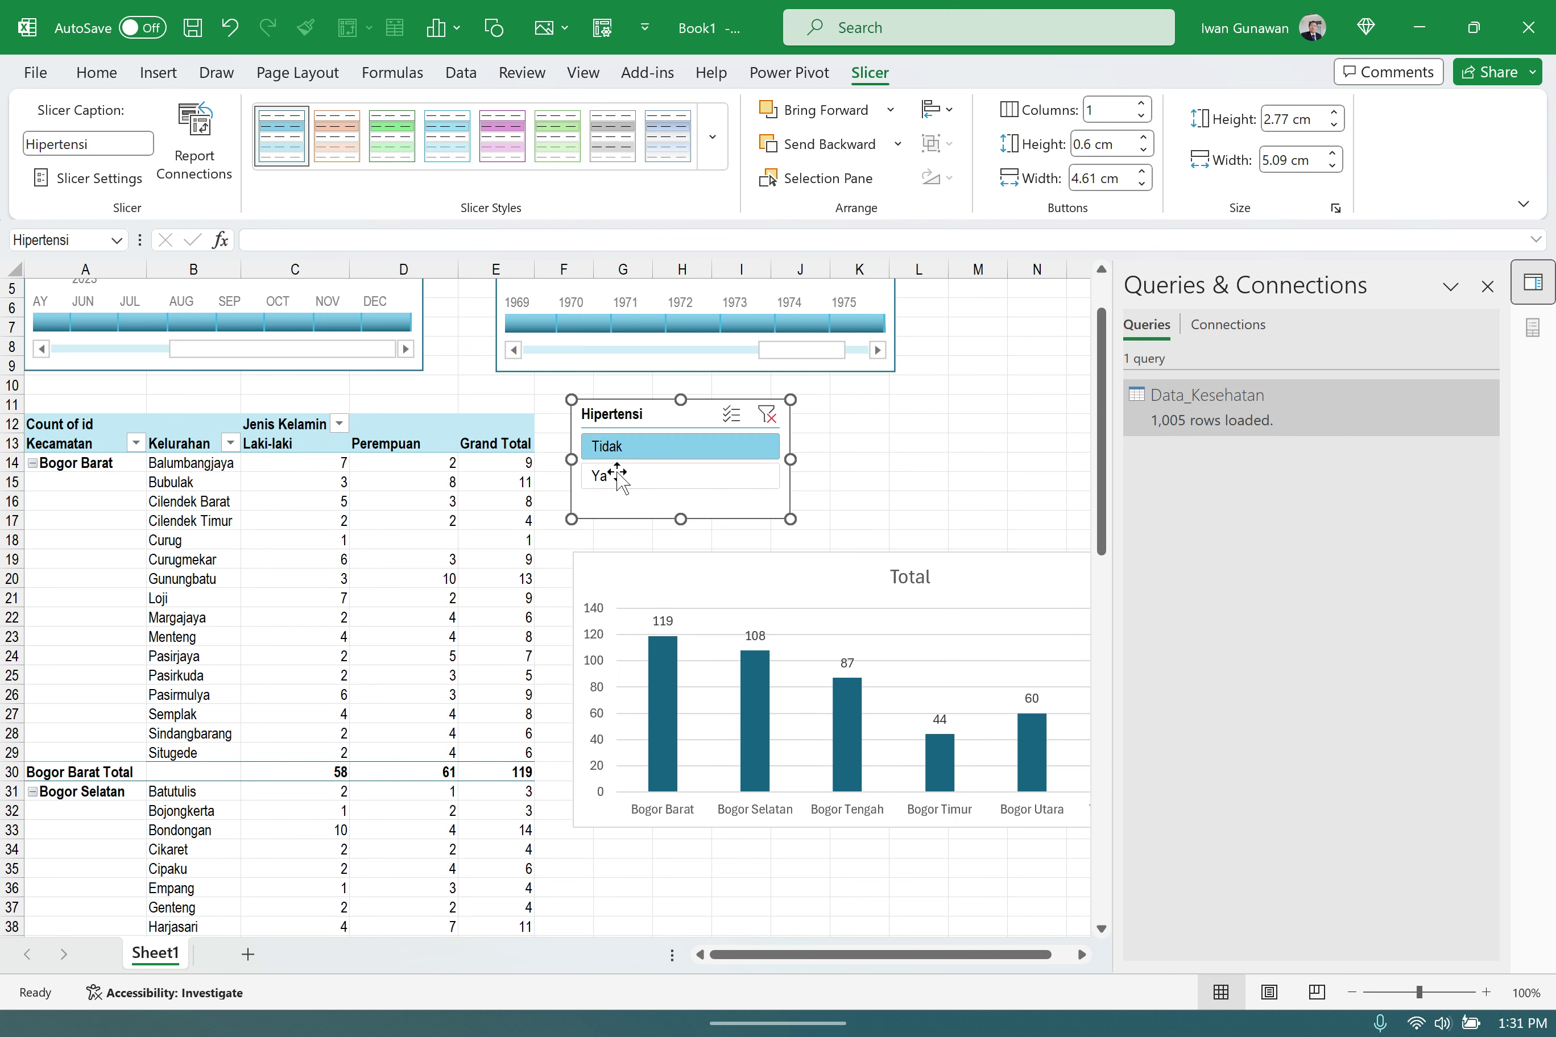
pyautogui.click(607, 477)
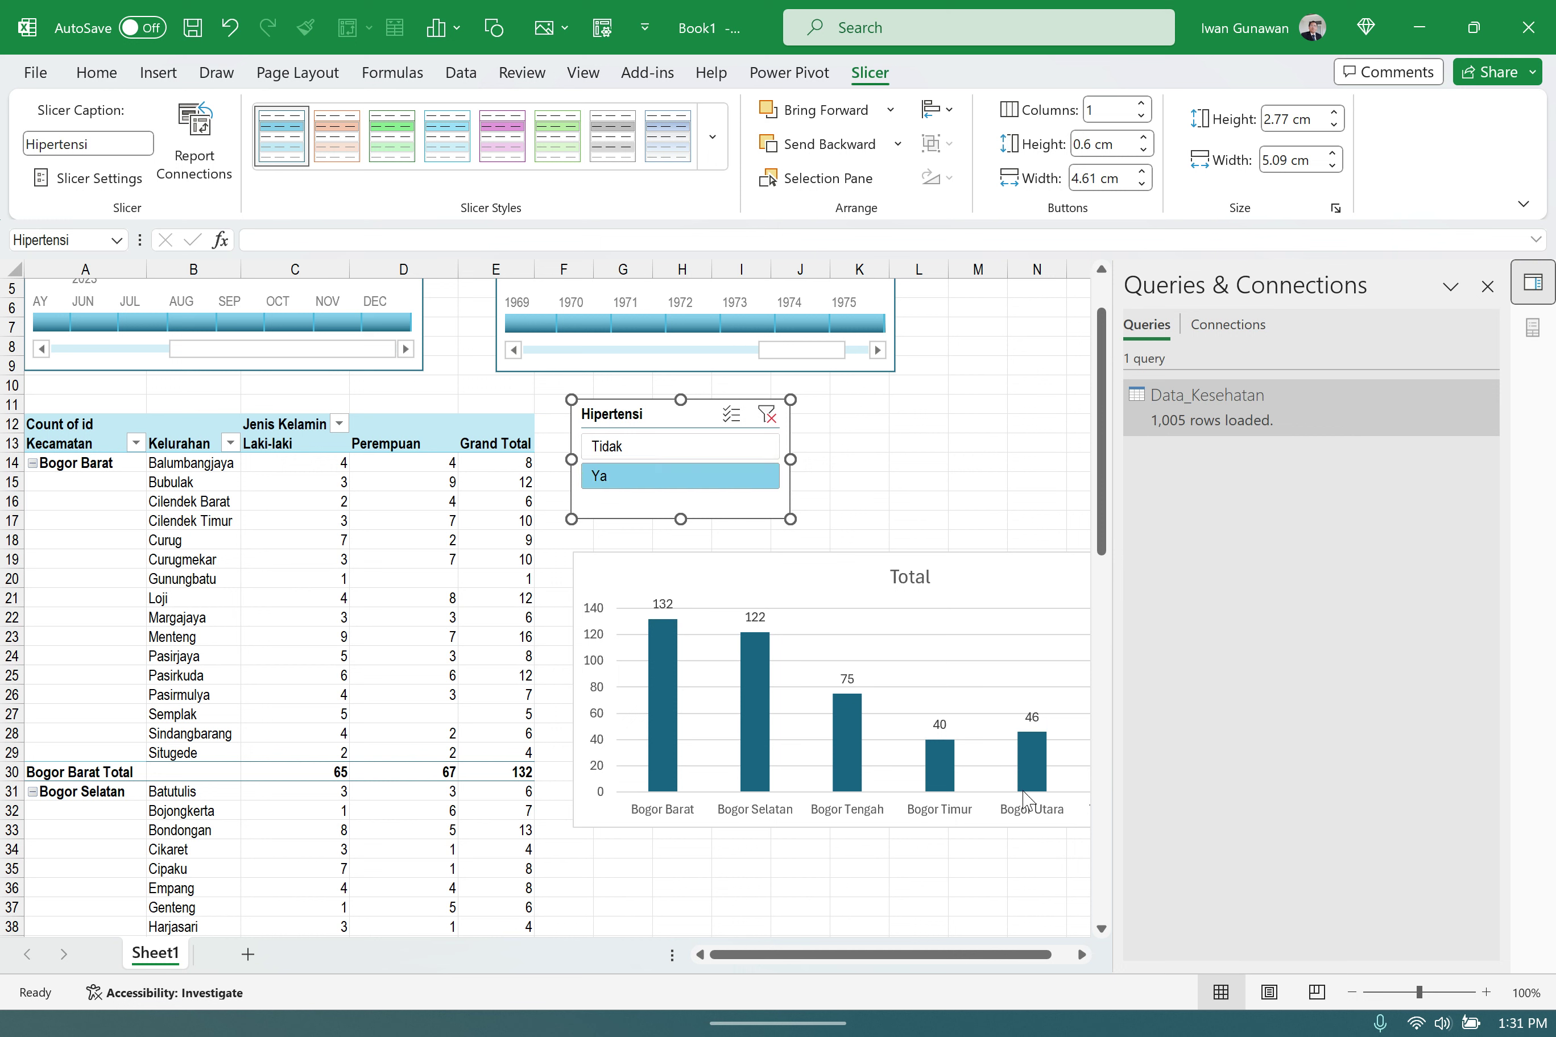
pyautogui.click(637, 447)
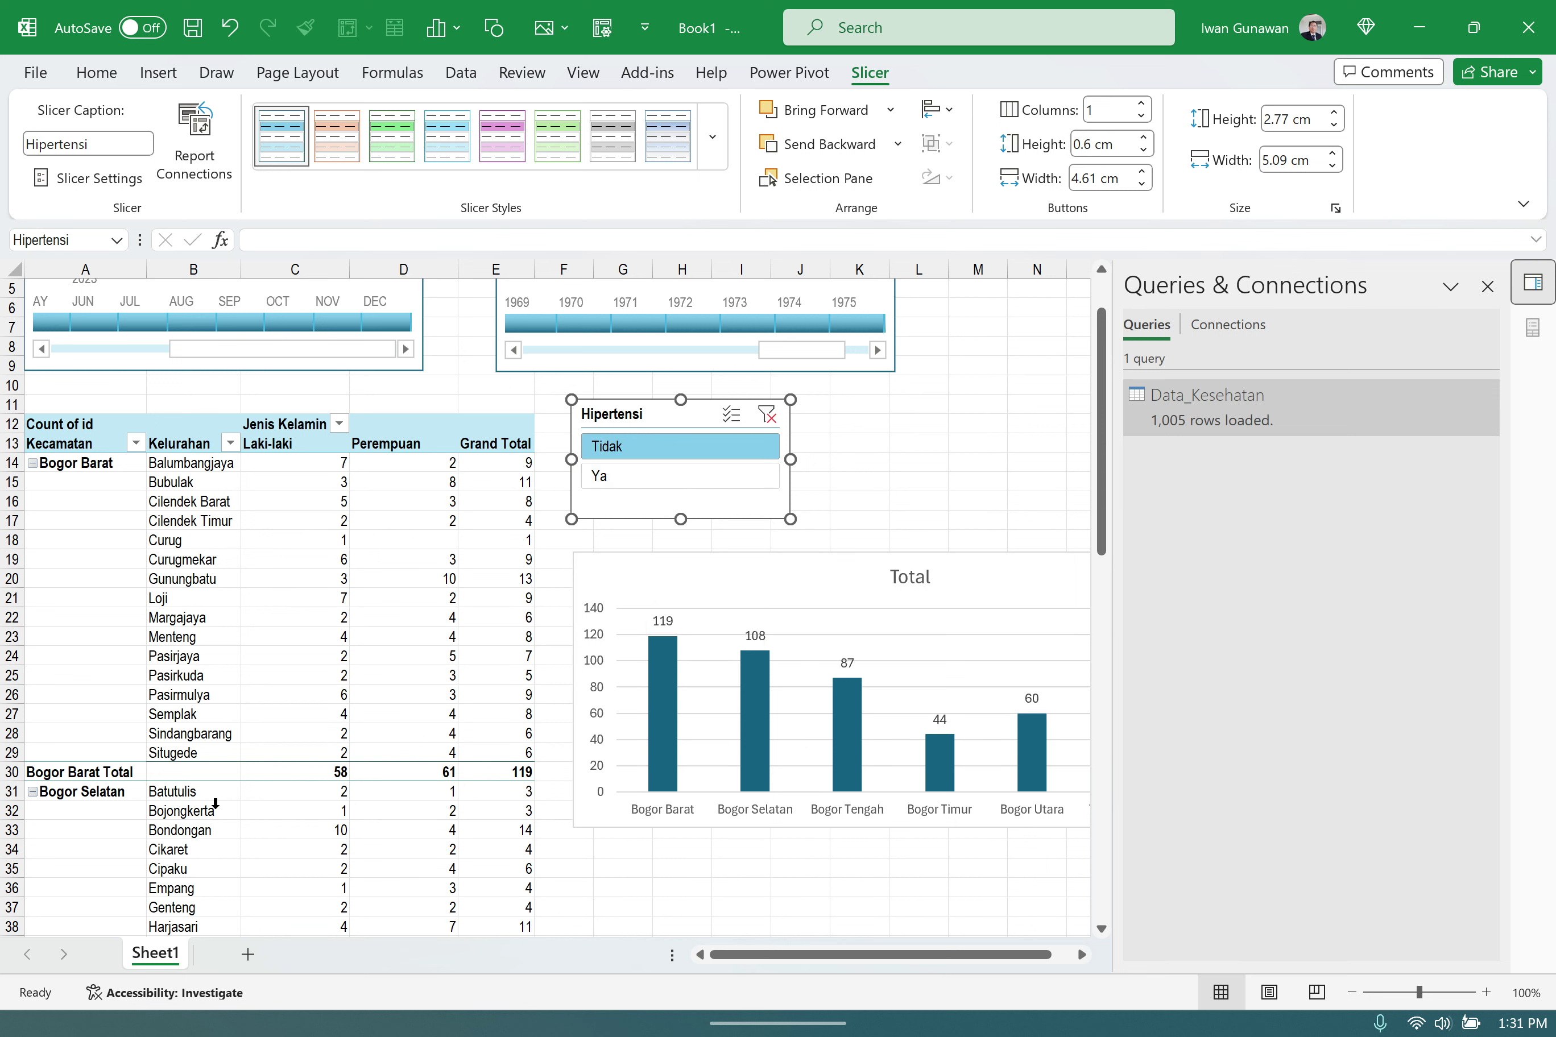
pyautogui.click(790, 880)
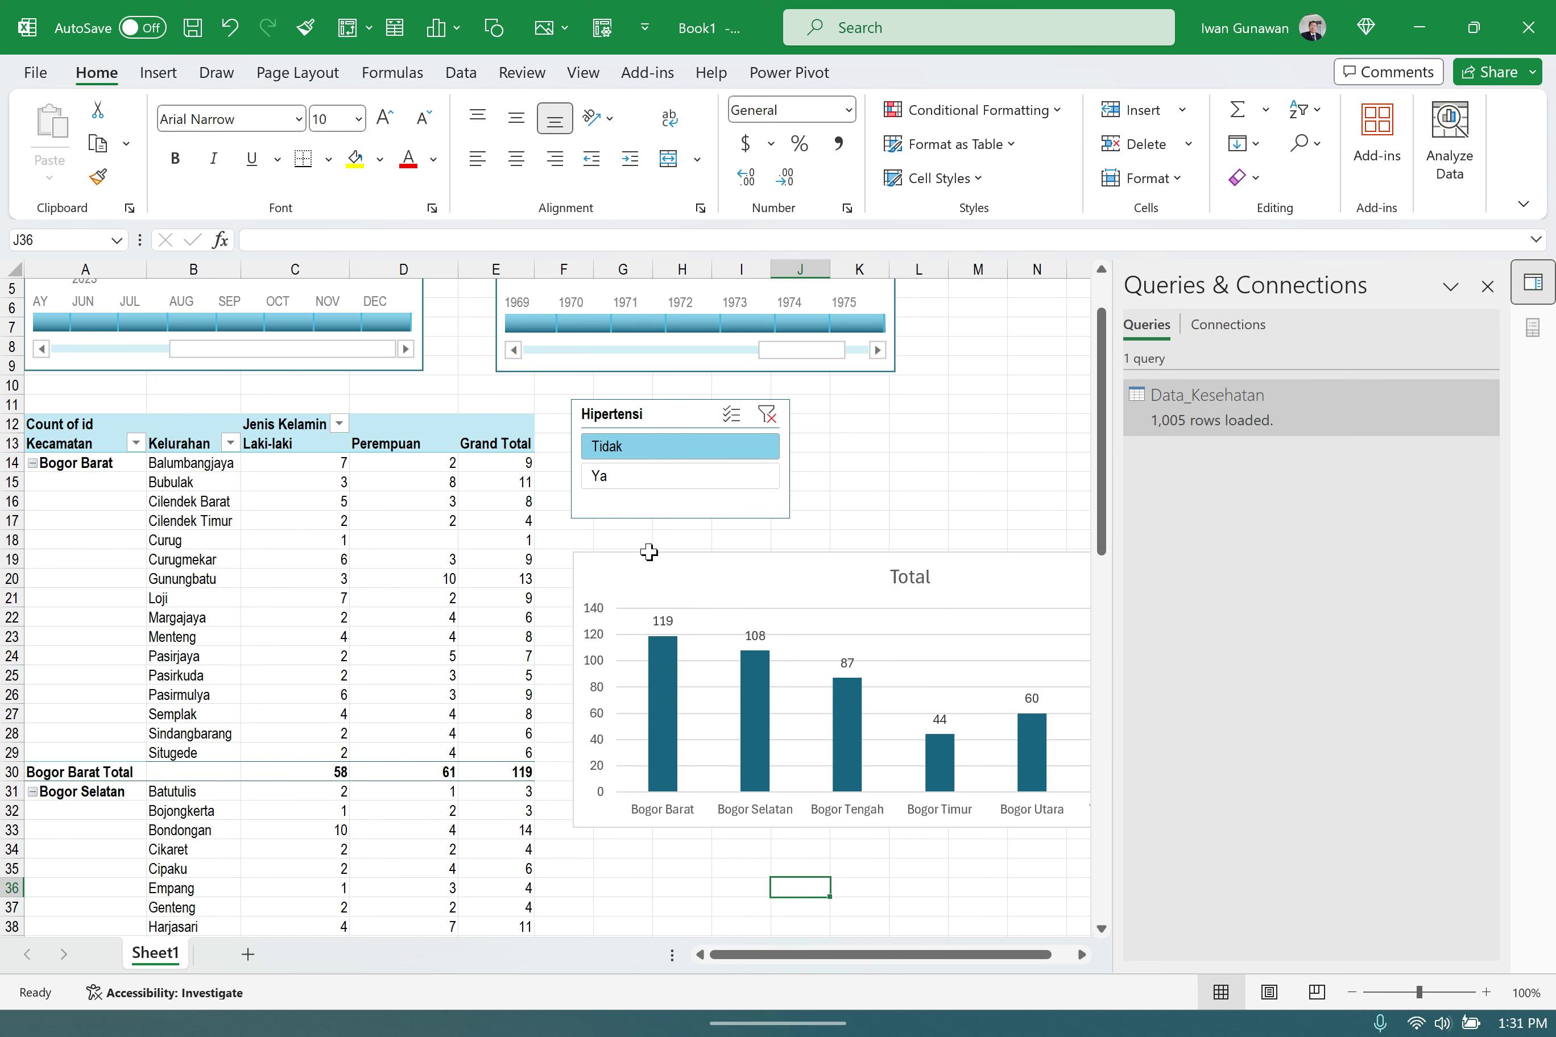
# - Filter the PivotTable by single years on the Tanggal lahir timeline: 1974, 1972 and finally 1970
pyautogui.scroll(2, 956, 462)
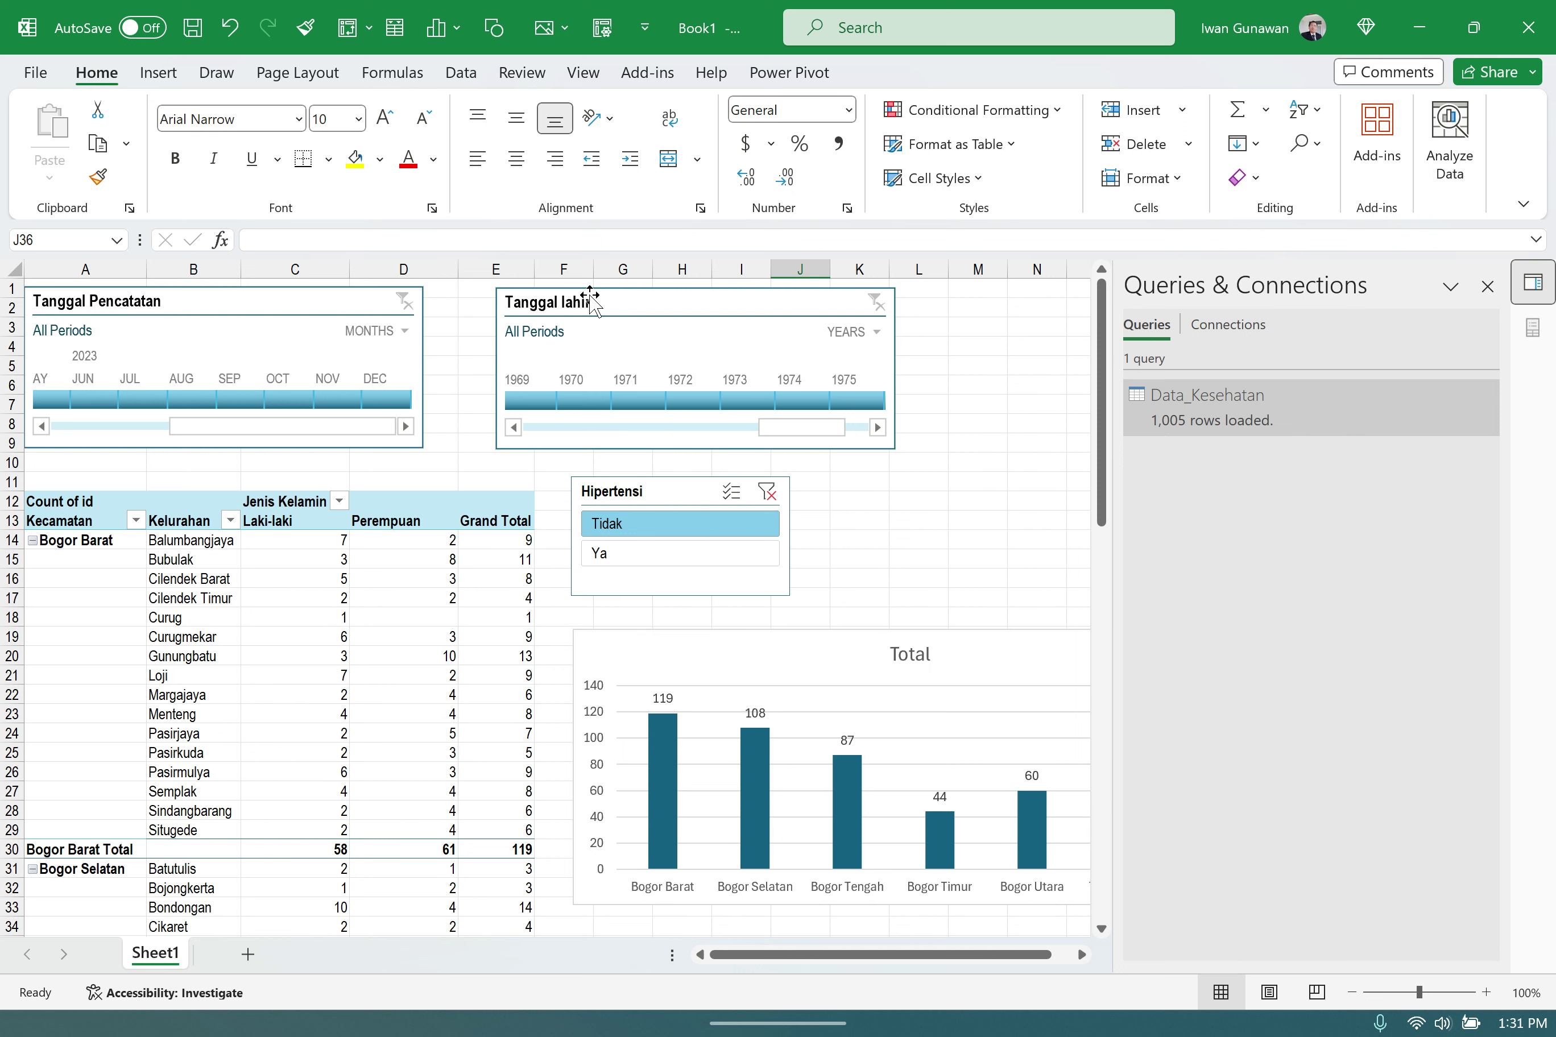
pyautogui.click(790, 398)
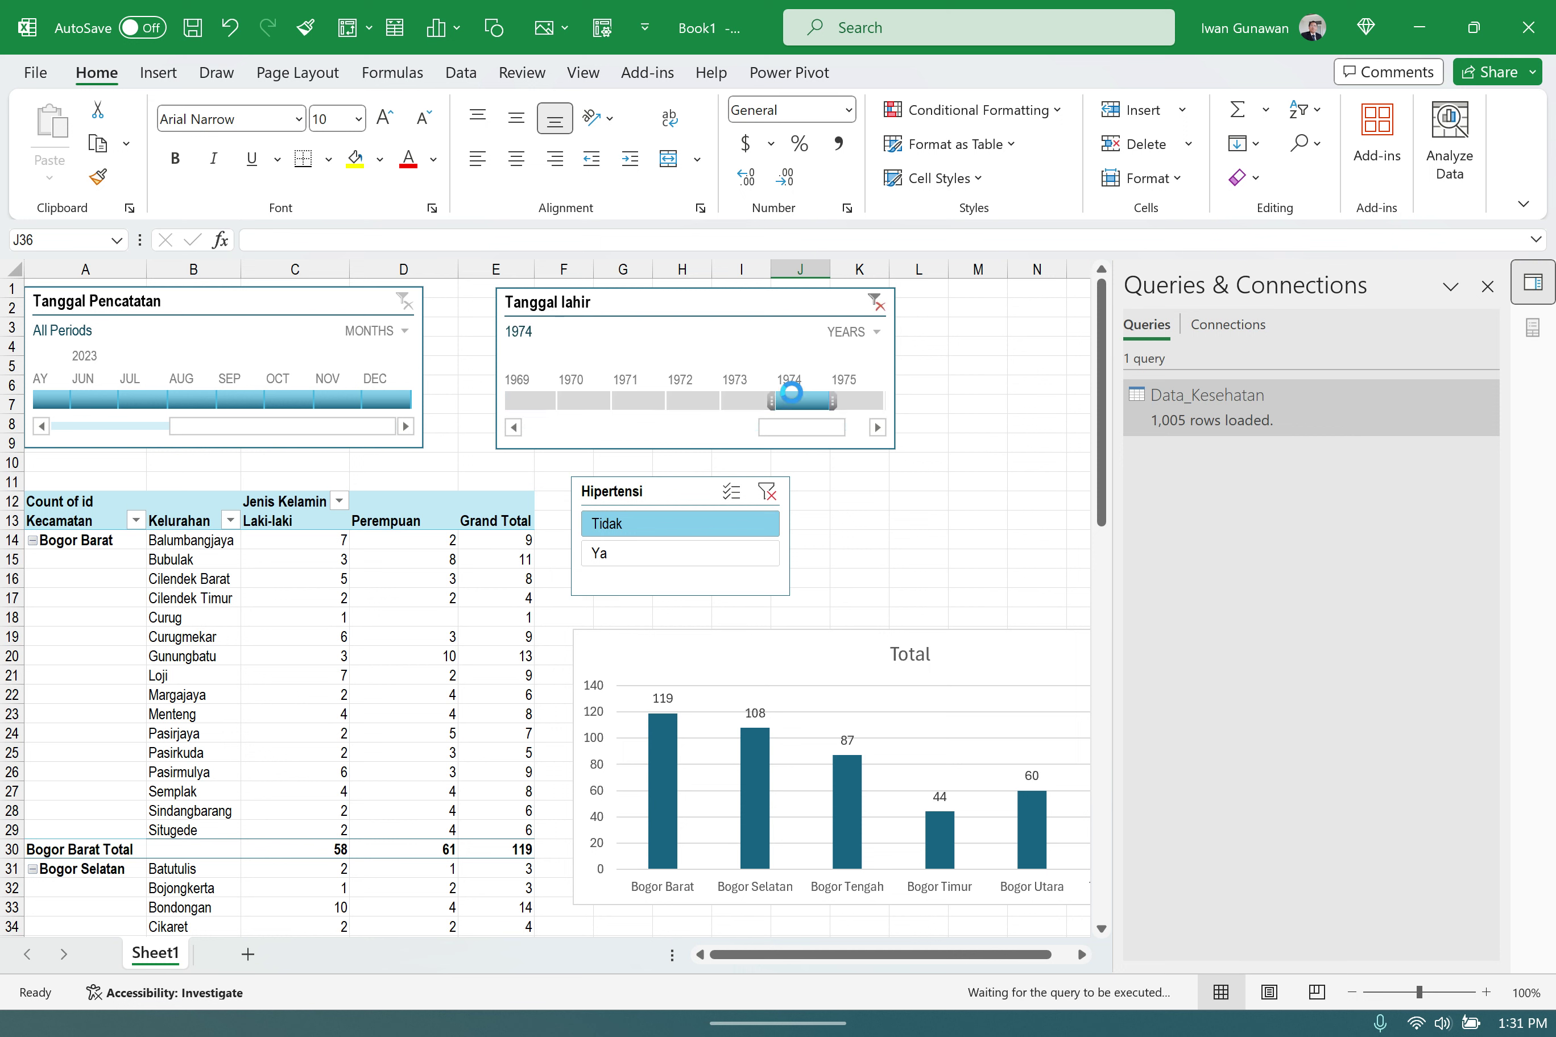
pyautogui.click(696, 400)
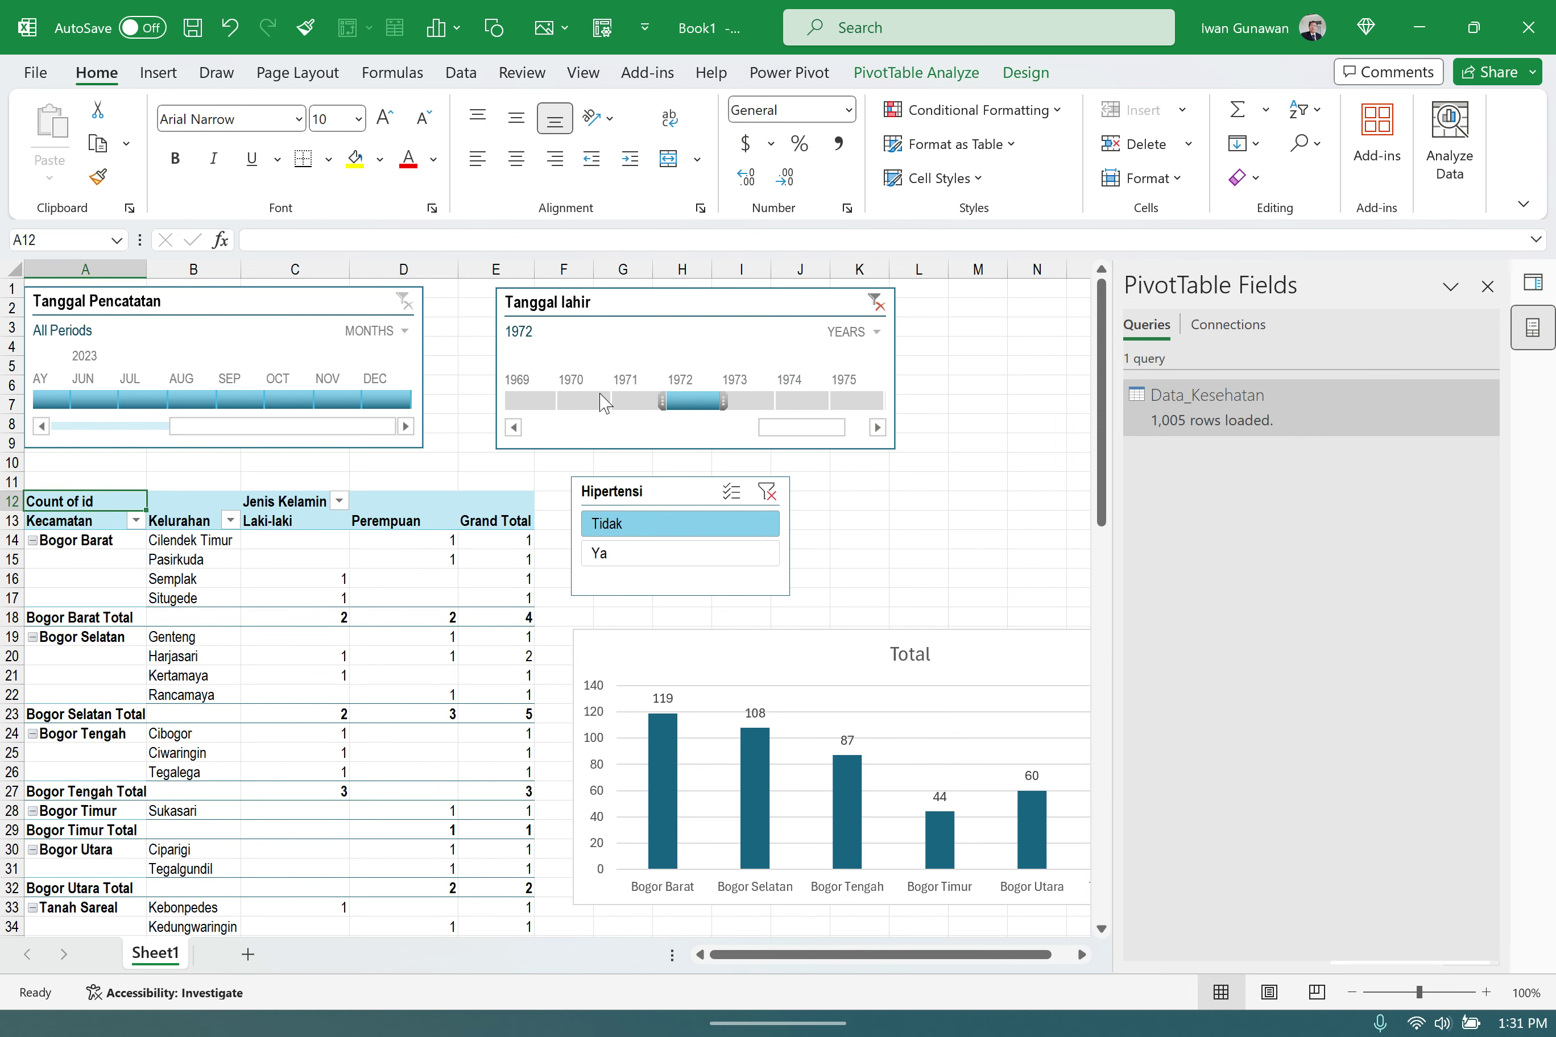
pyautogui.click(604, 402)
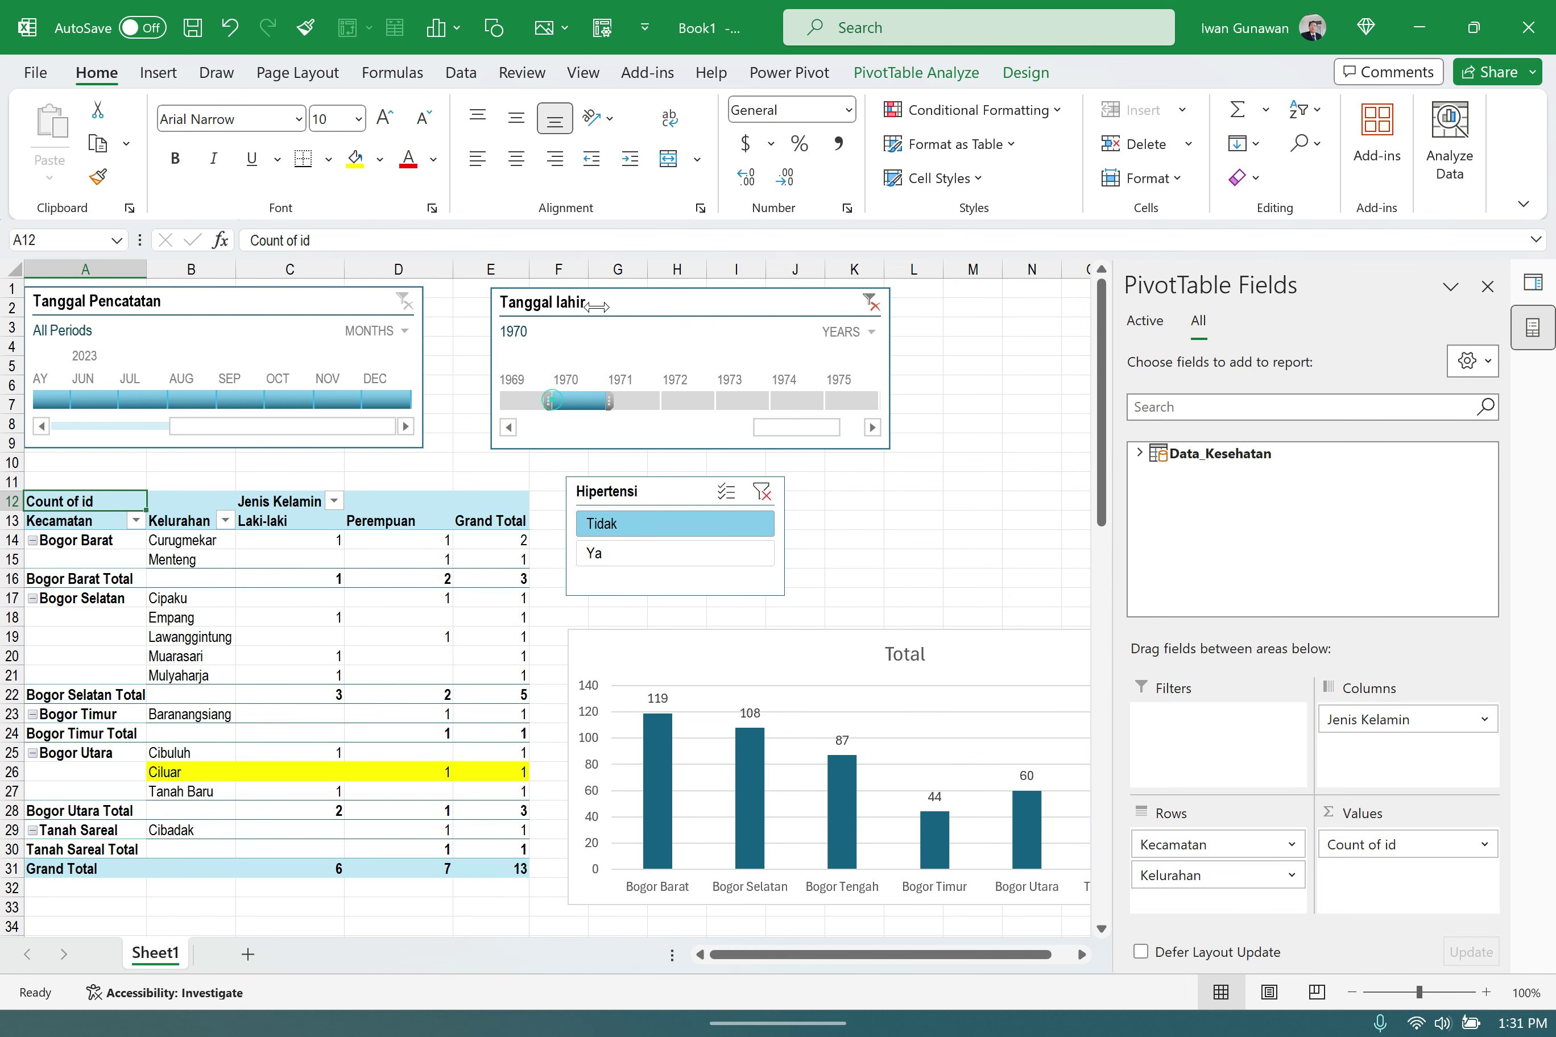
# - Connect the Tanggal lahir timeline to Chart 3 instead of PivotTable1 and extend its selected period to 1970 - 1974
pyautogui.click(646, 302)
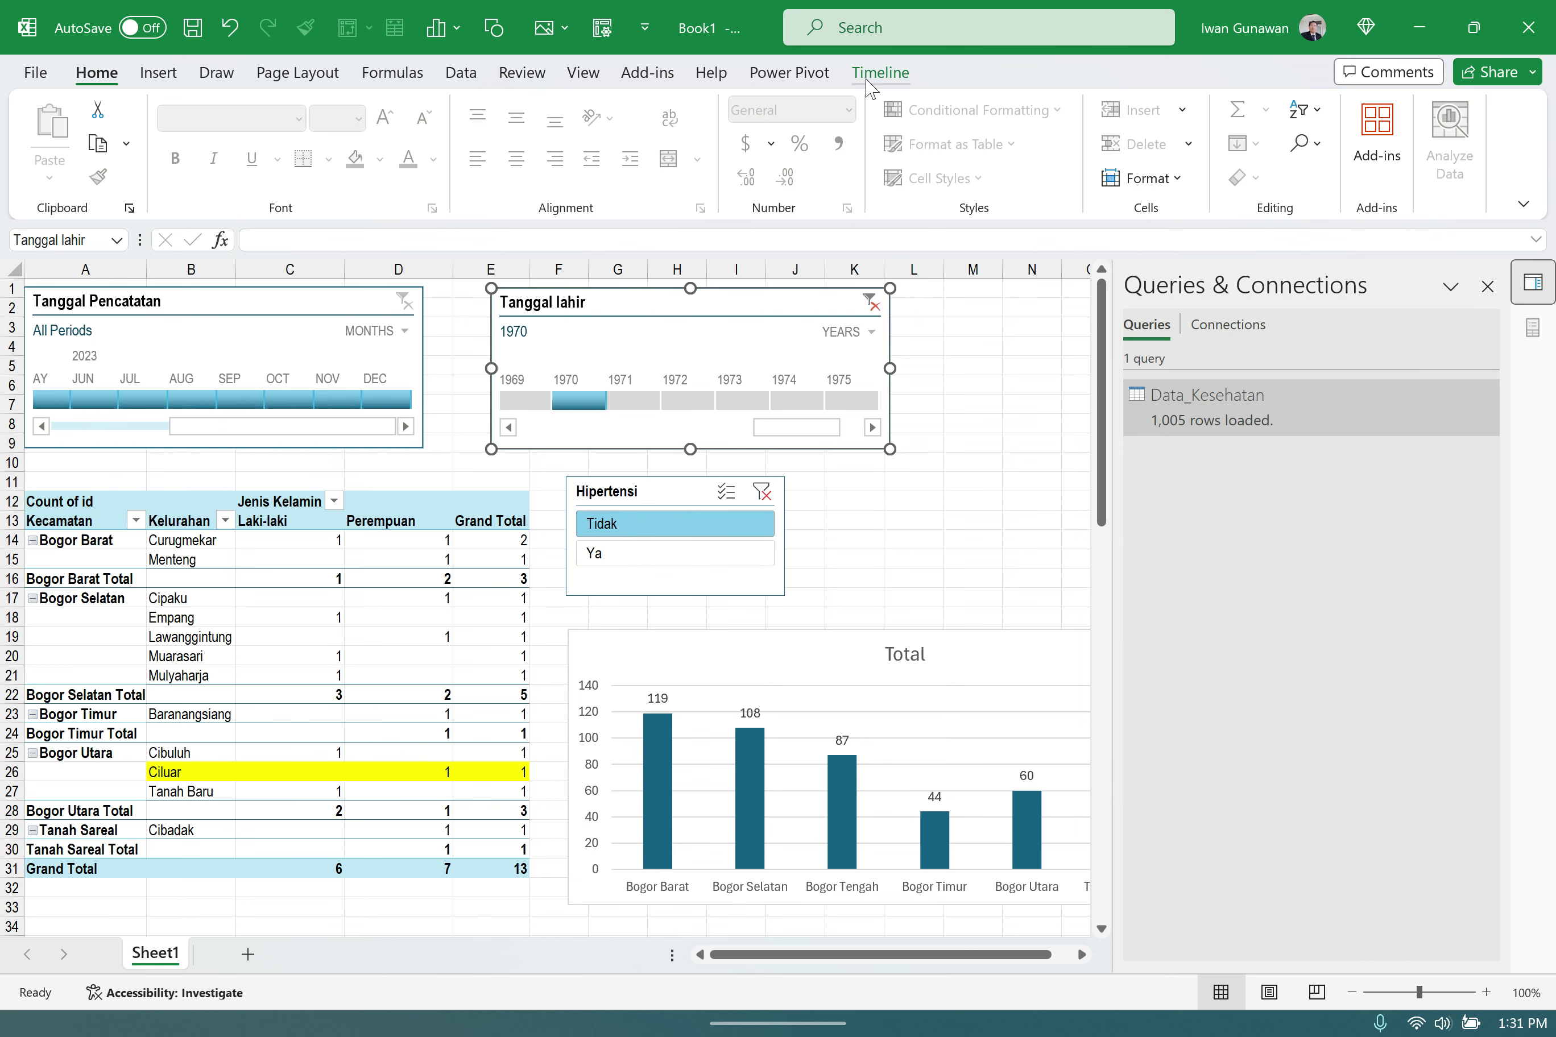
pyautogui.click(878, 73)
pyautogui.click(192, 121)
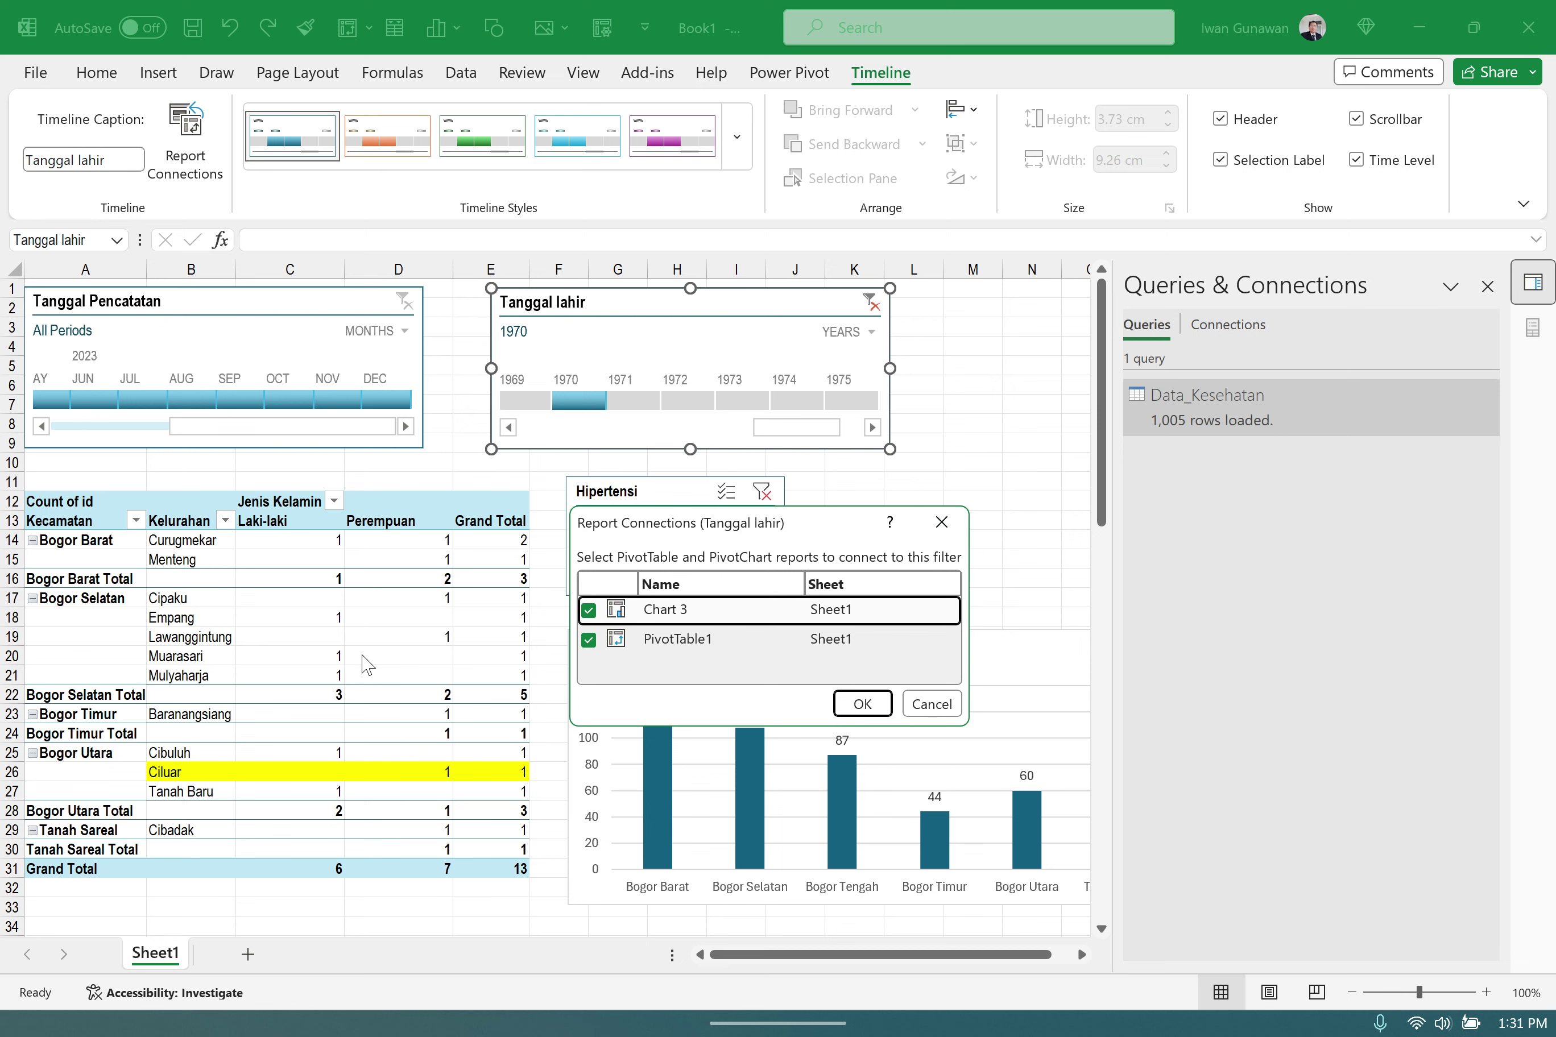
pyautogui.click(589, 641)
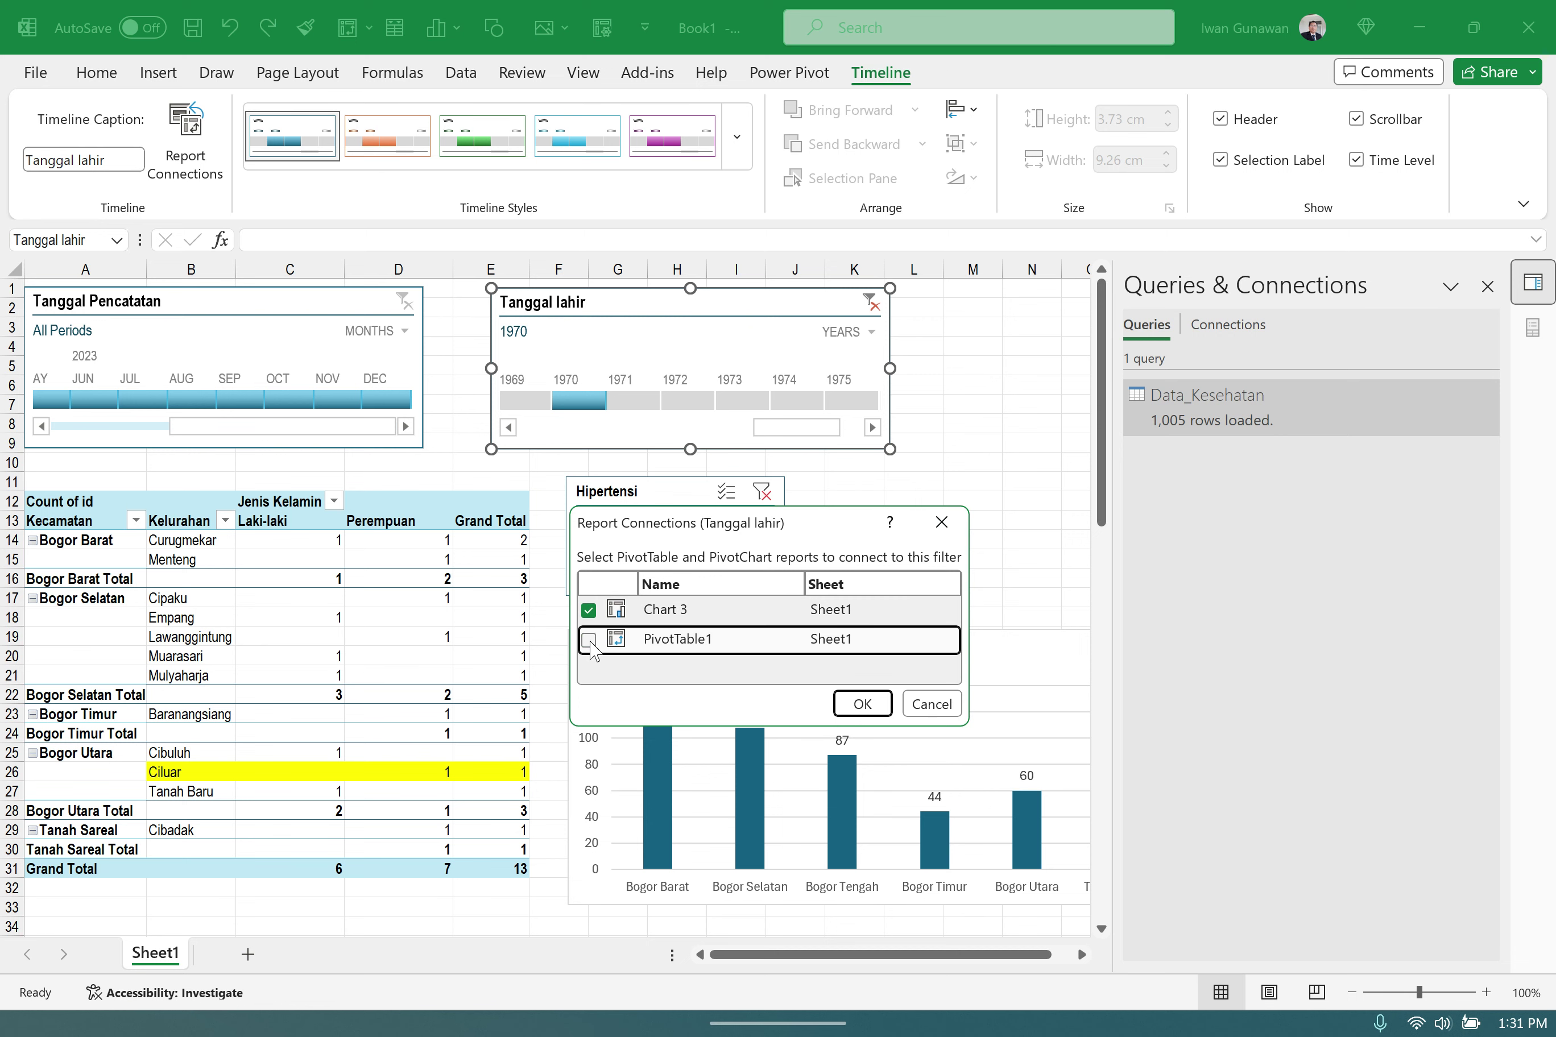
pyautogui.click(863, 704)
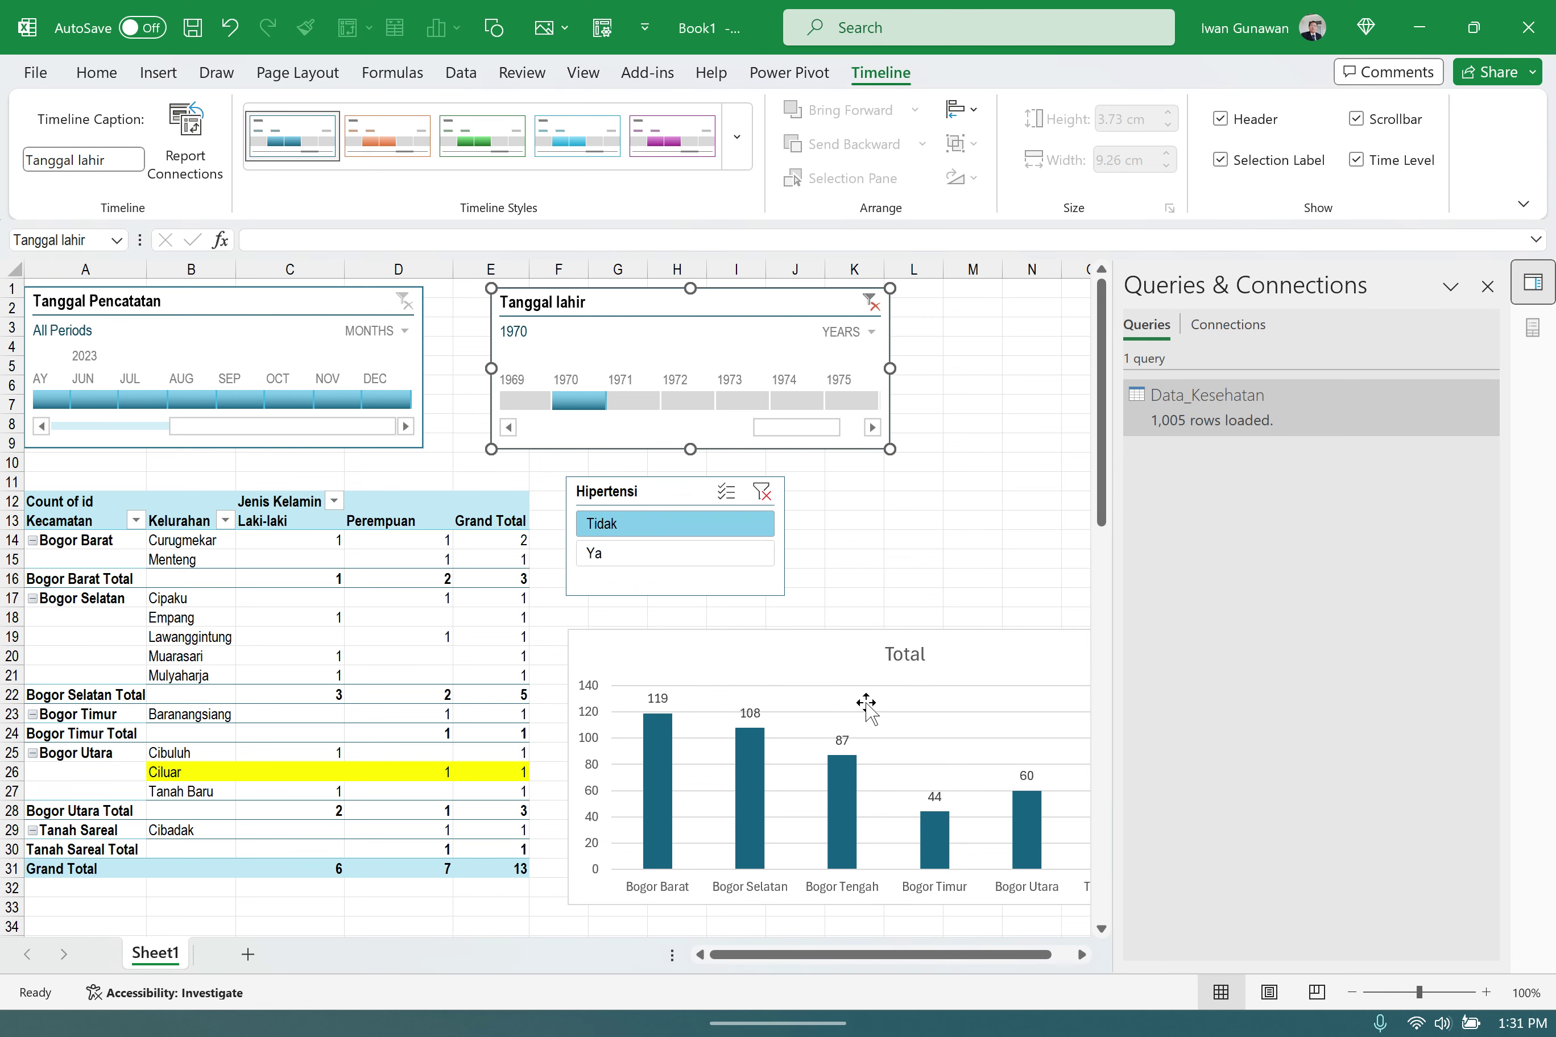
pyautogui.moveTo(614, 402); pyautogui.dragTo(833, 401)
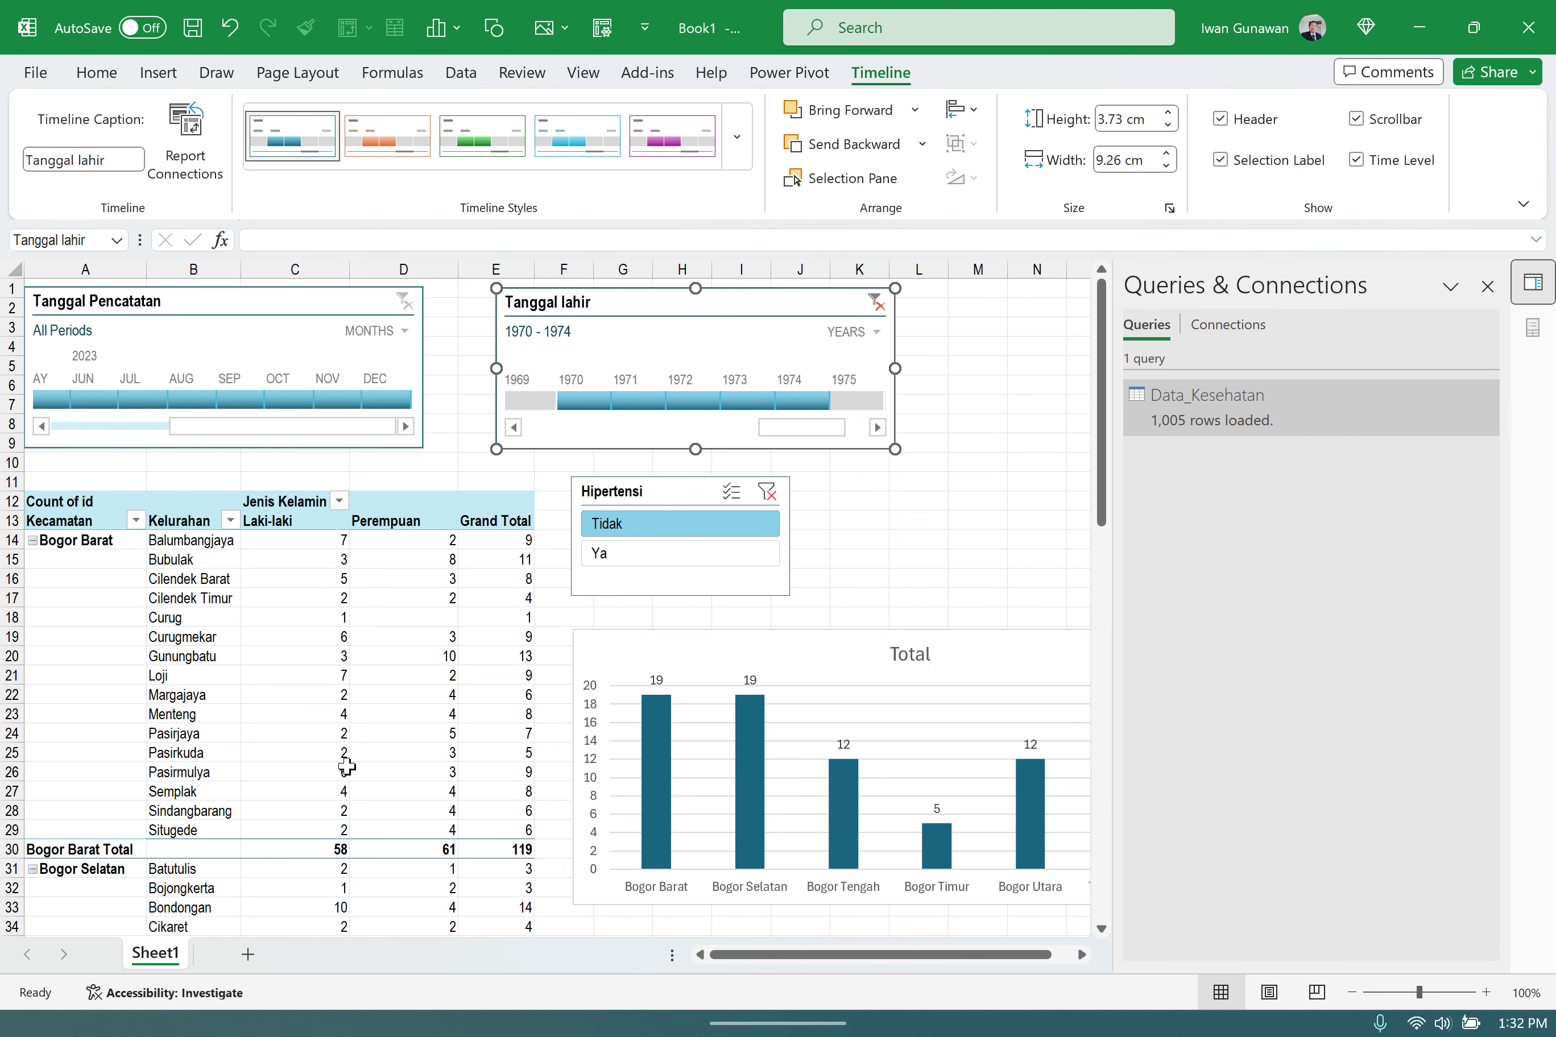
# - Reconnect the Tanggal lahir timeline to PivotTable1 alongside Chart 3 and clear its period filter
pyautogui.moveTo(346, 767)
pyautogui.click(186, 141)
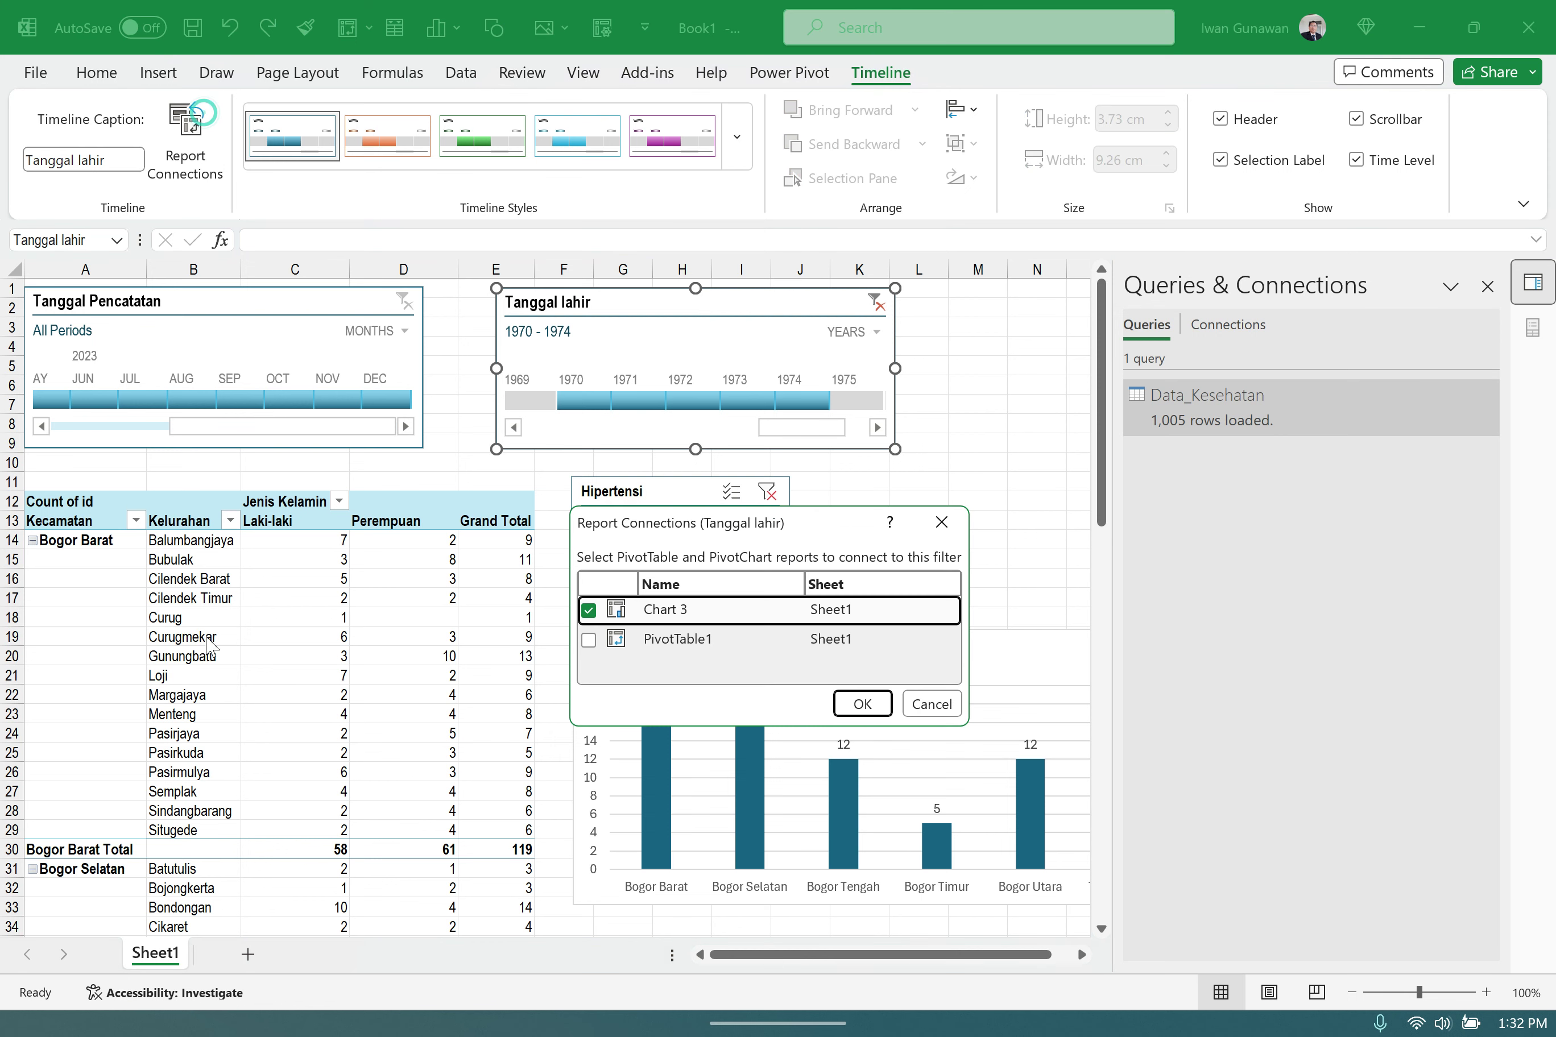
pyautogui.click(675, 648)
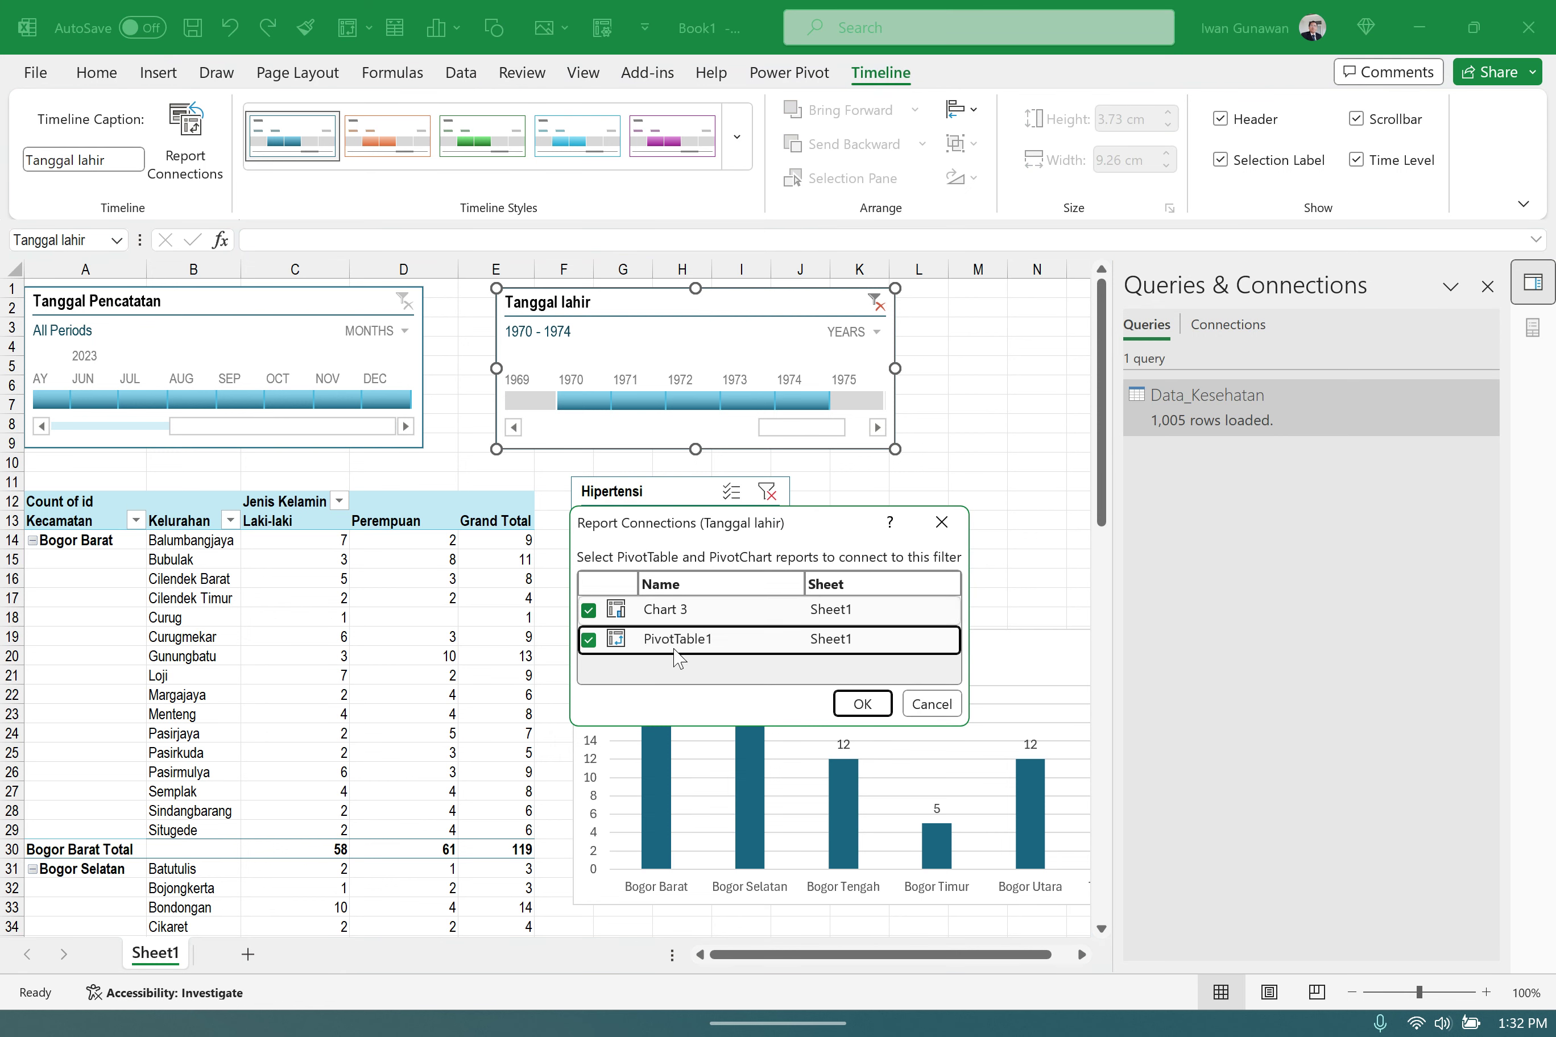
pyautogui.click(862, 704)
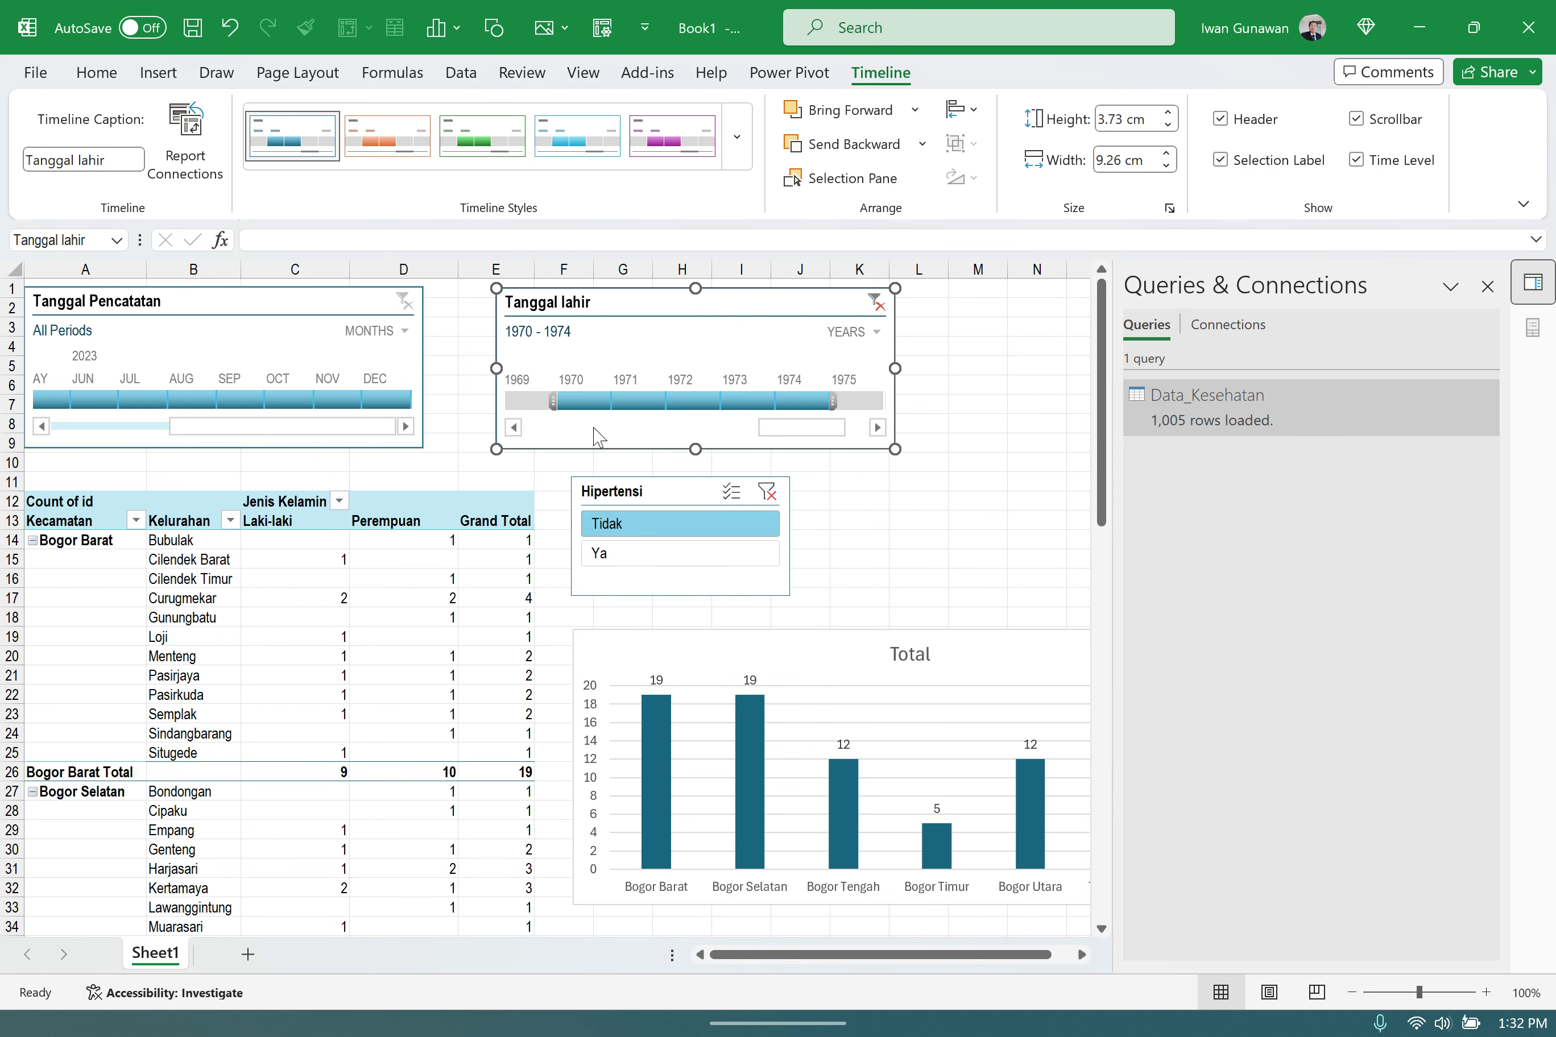
pyautogui.click(880, 307)
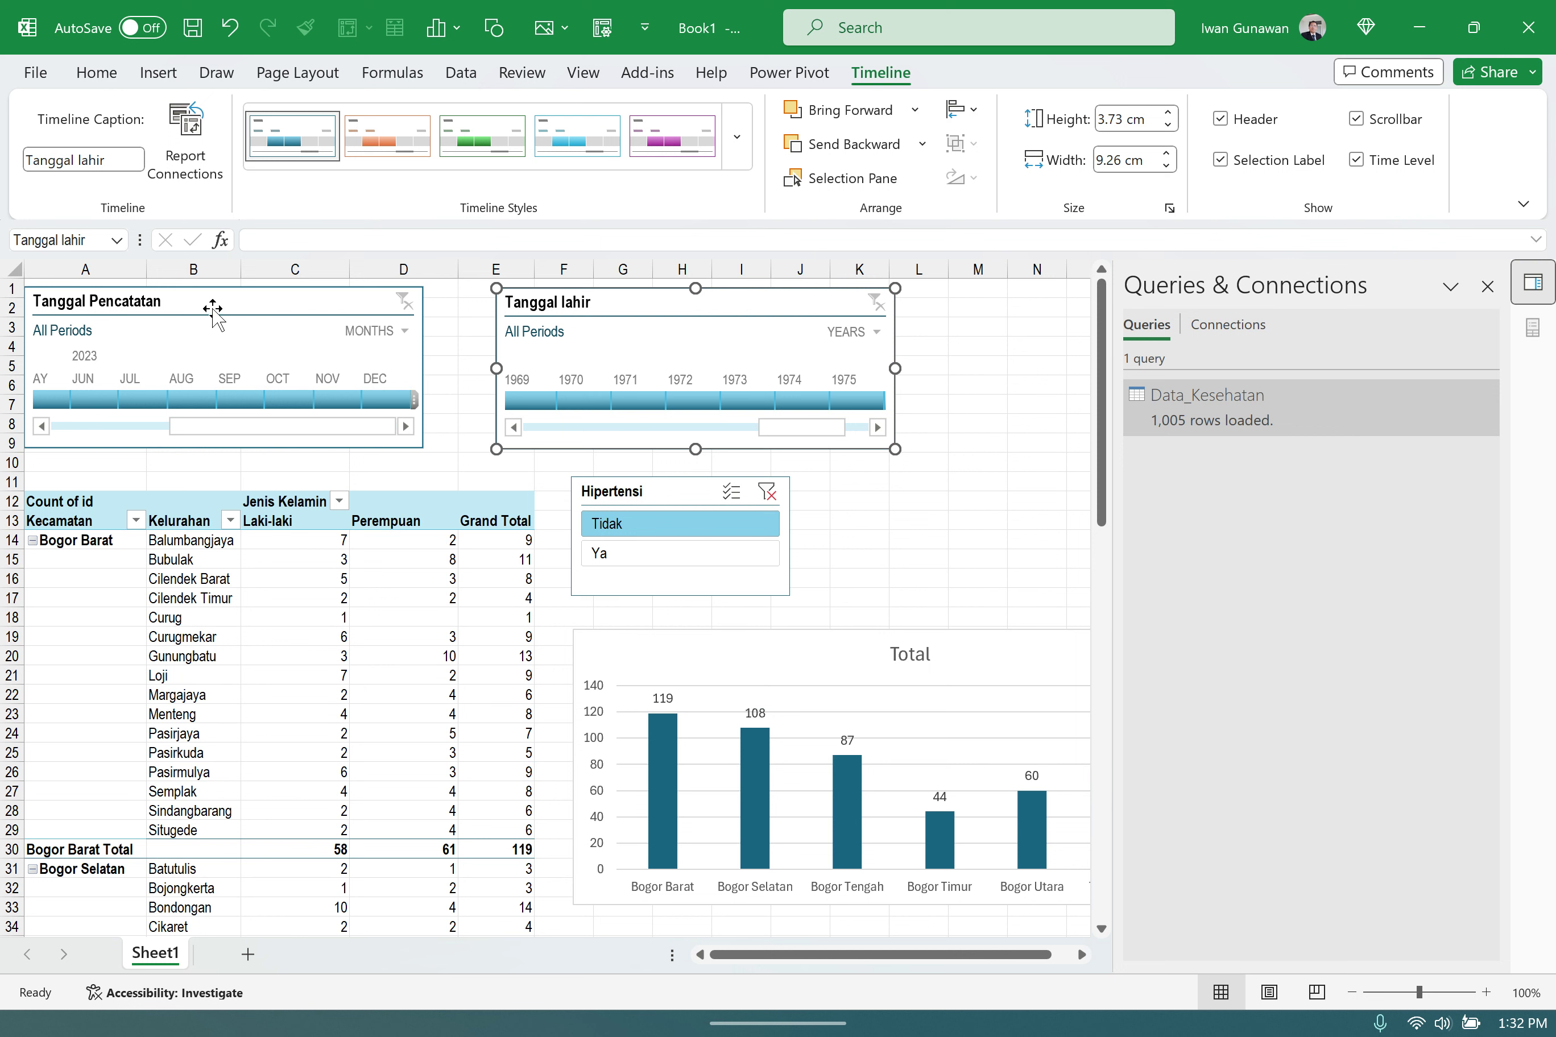
# - Filter the Tanggal Pencatatan timeline to Aug 2023 and connect it to Chart 3 as well as PivotTable1
pyautogui.click(226, 301)
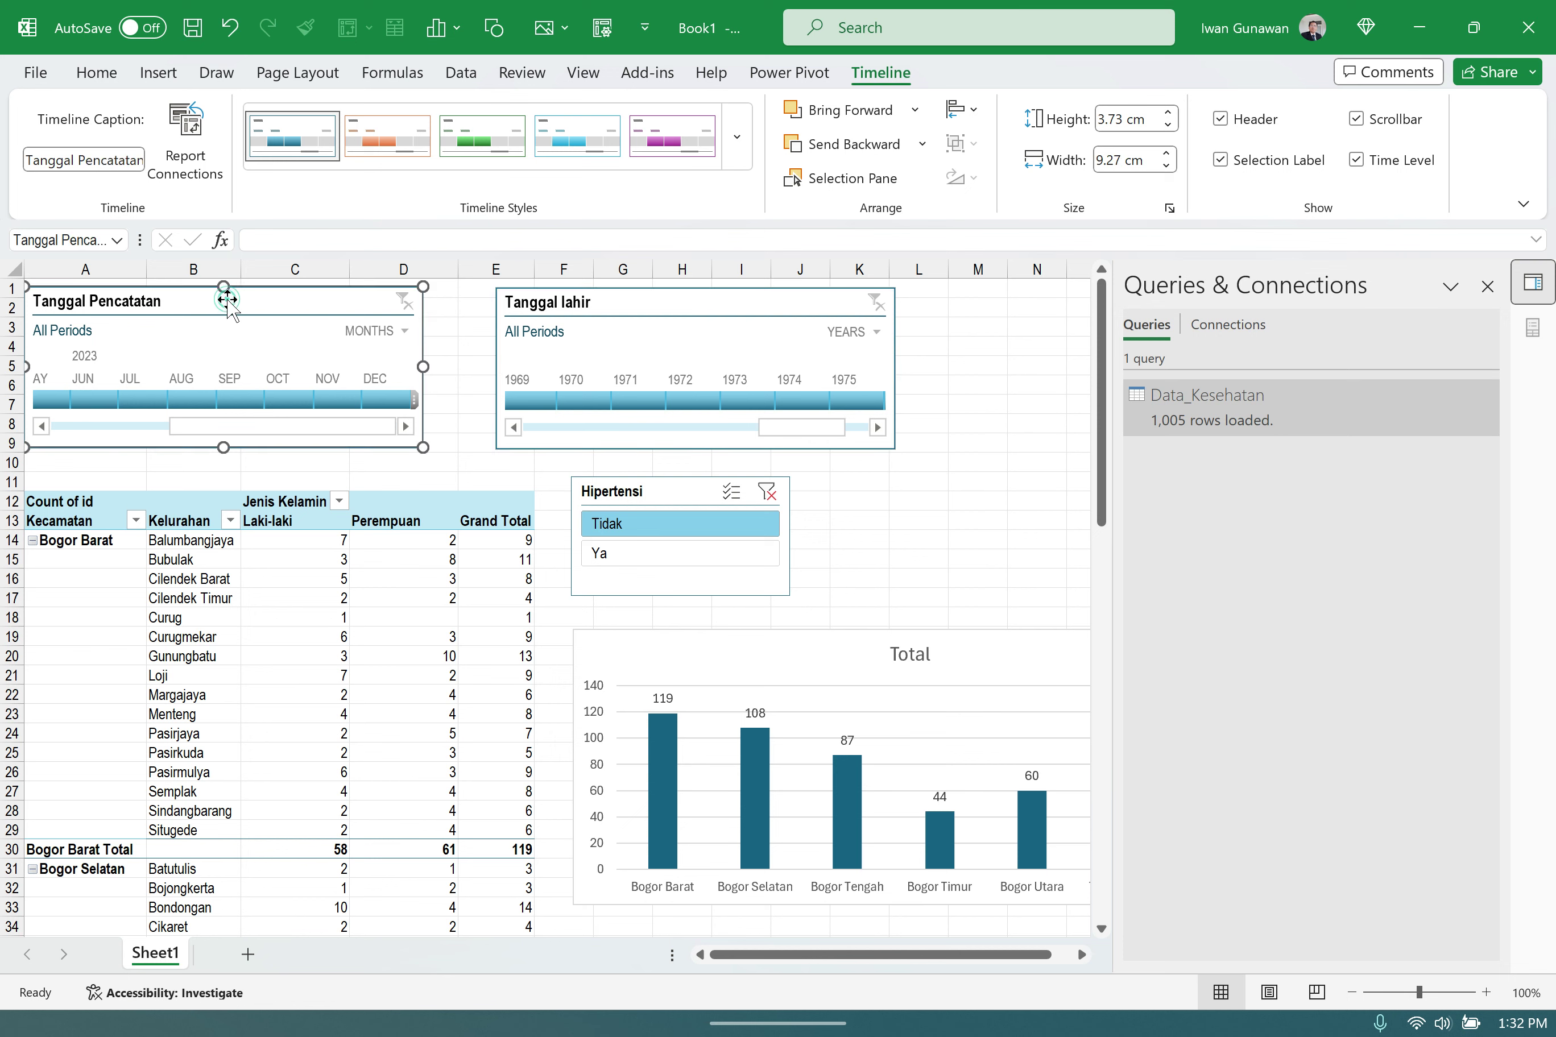
pyautogui.click(193, 400)
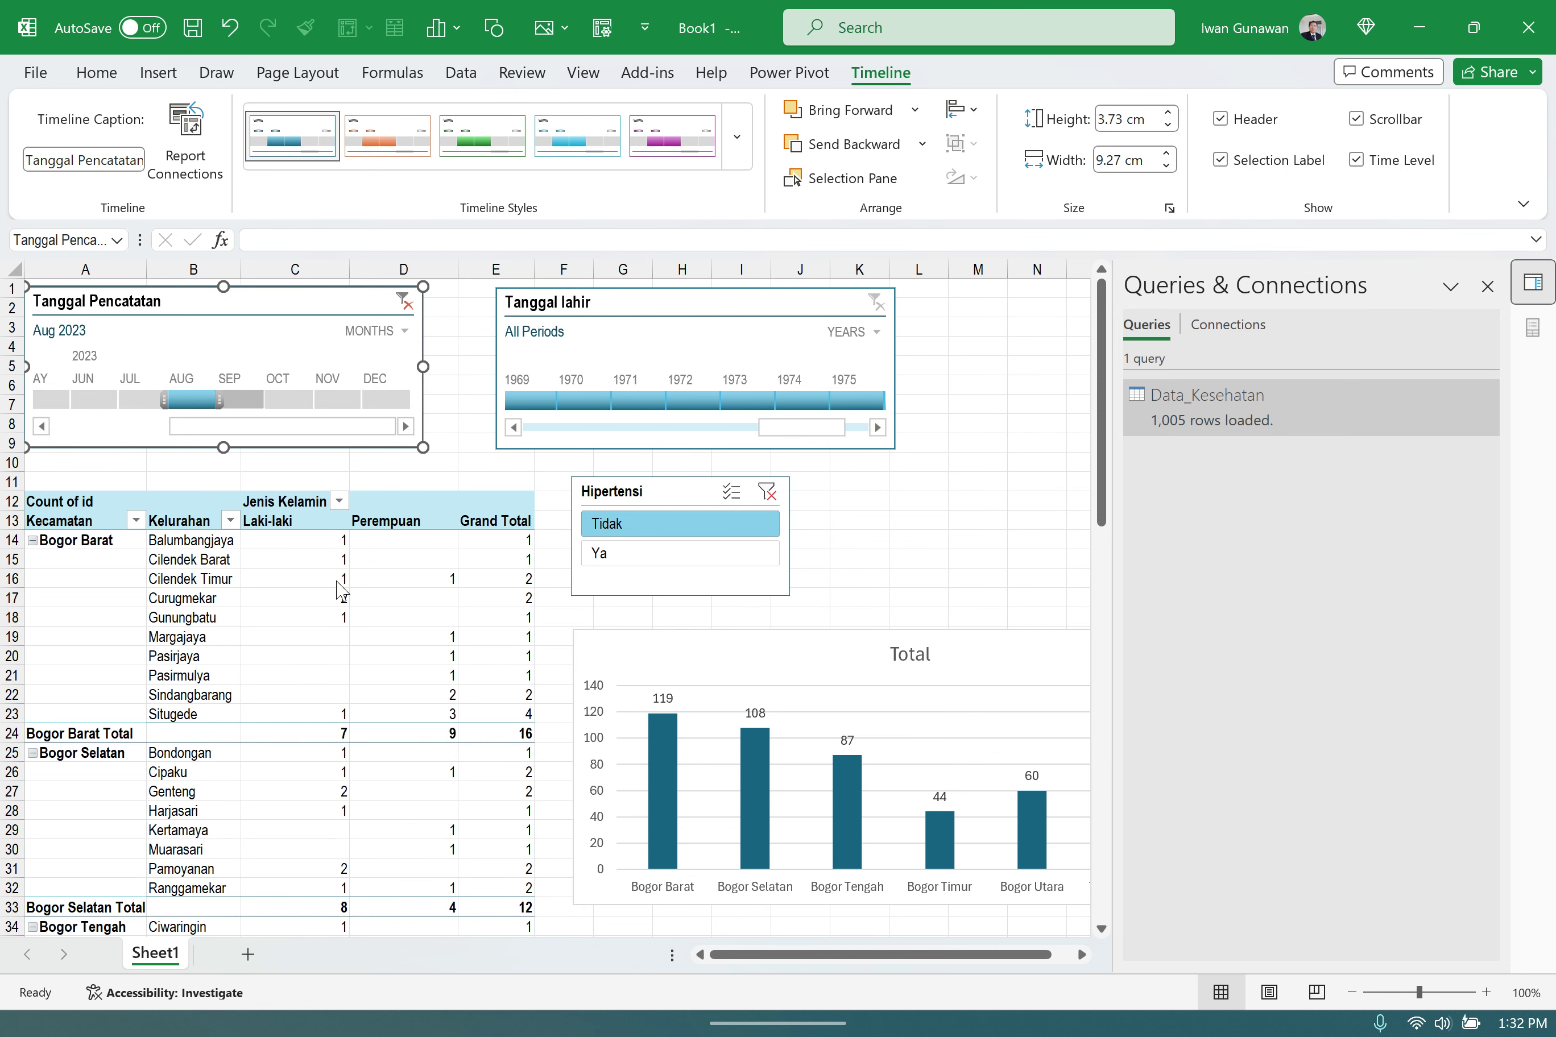
pyautogui.moveTo(745, 809)
pyautogui.click(191, 137)
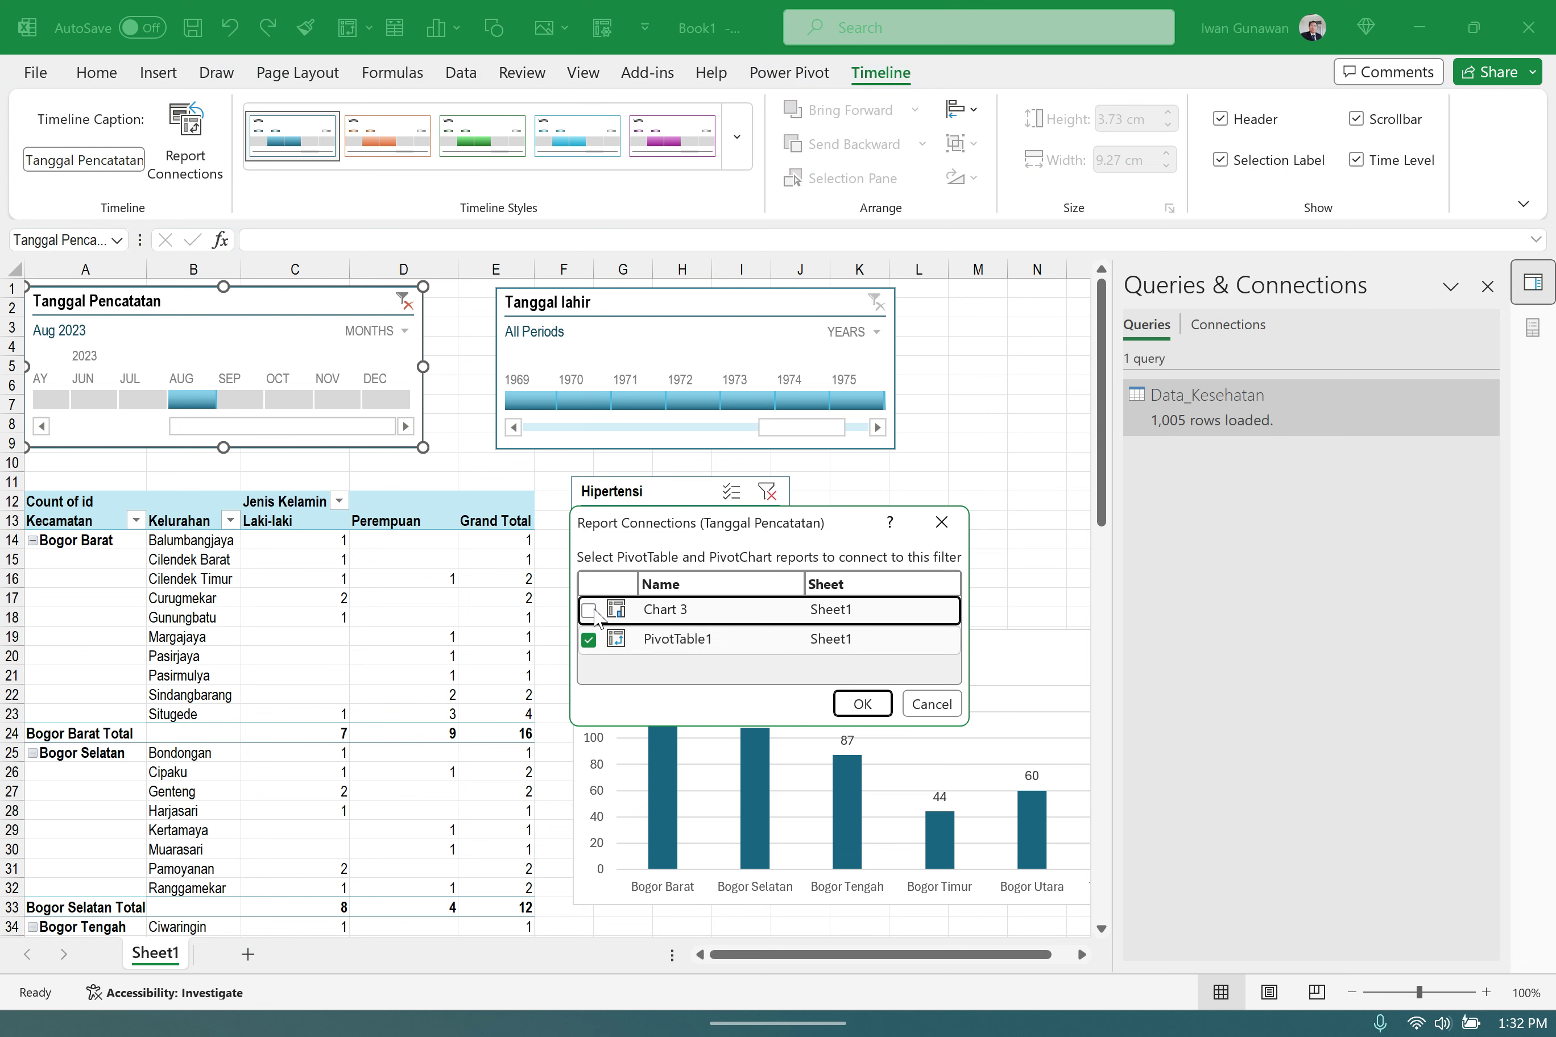
pyautogui.click(588, 610)
pyautogui.click(861, 704)
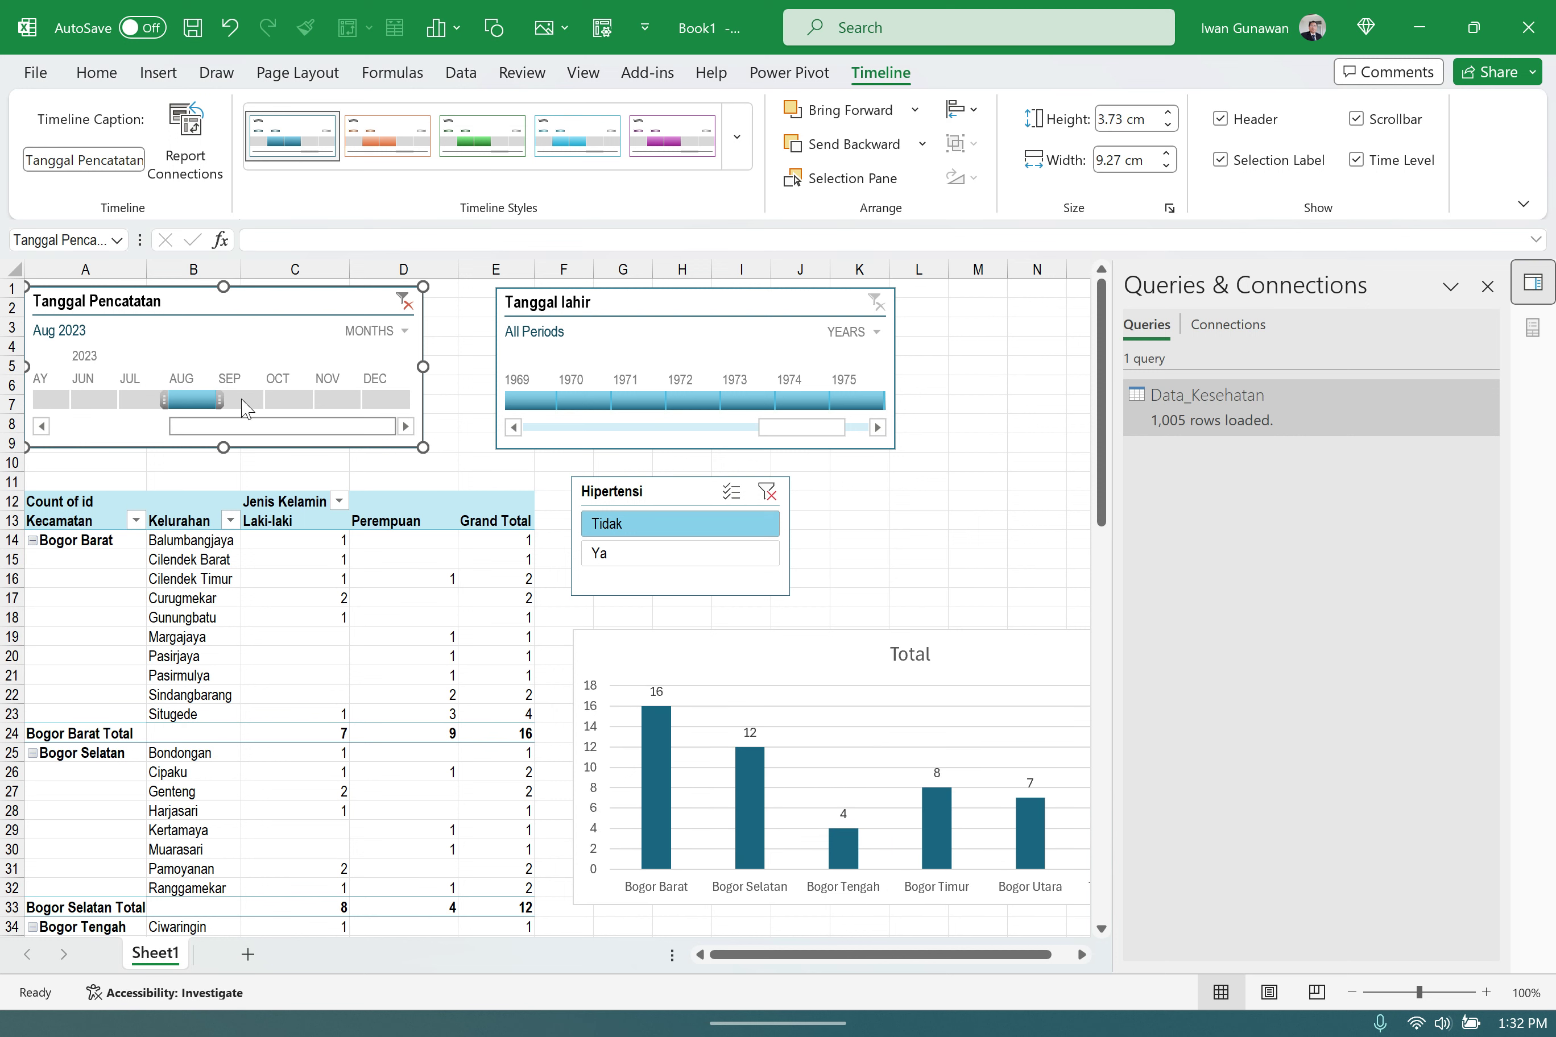
# - Extend the Tanggal Pencatatan timeline's selected period in both directions to Jun - Dec 2023
pyautogui.moveTo(219, 400); pyautogui.dragTo(416, 402)
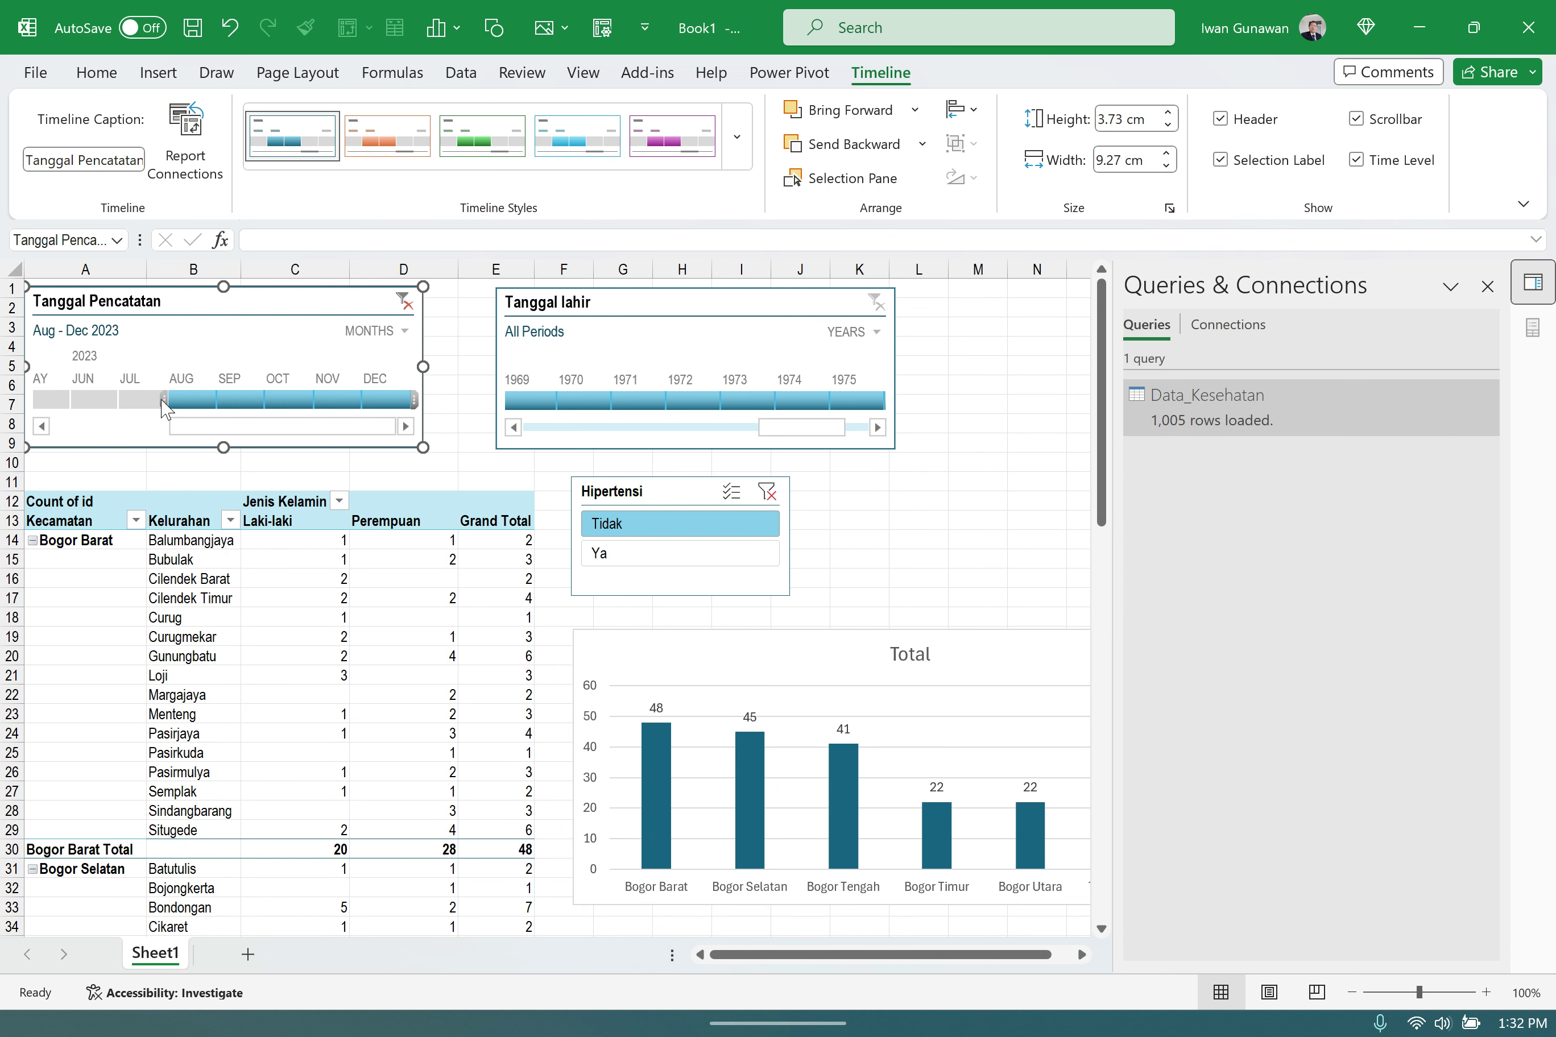
pyautogui.moveTo(87, 398); pyautogui.dragTo(75, 400)
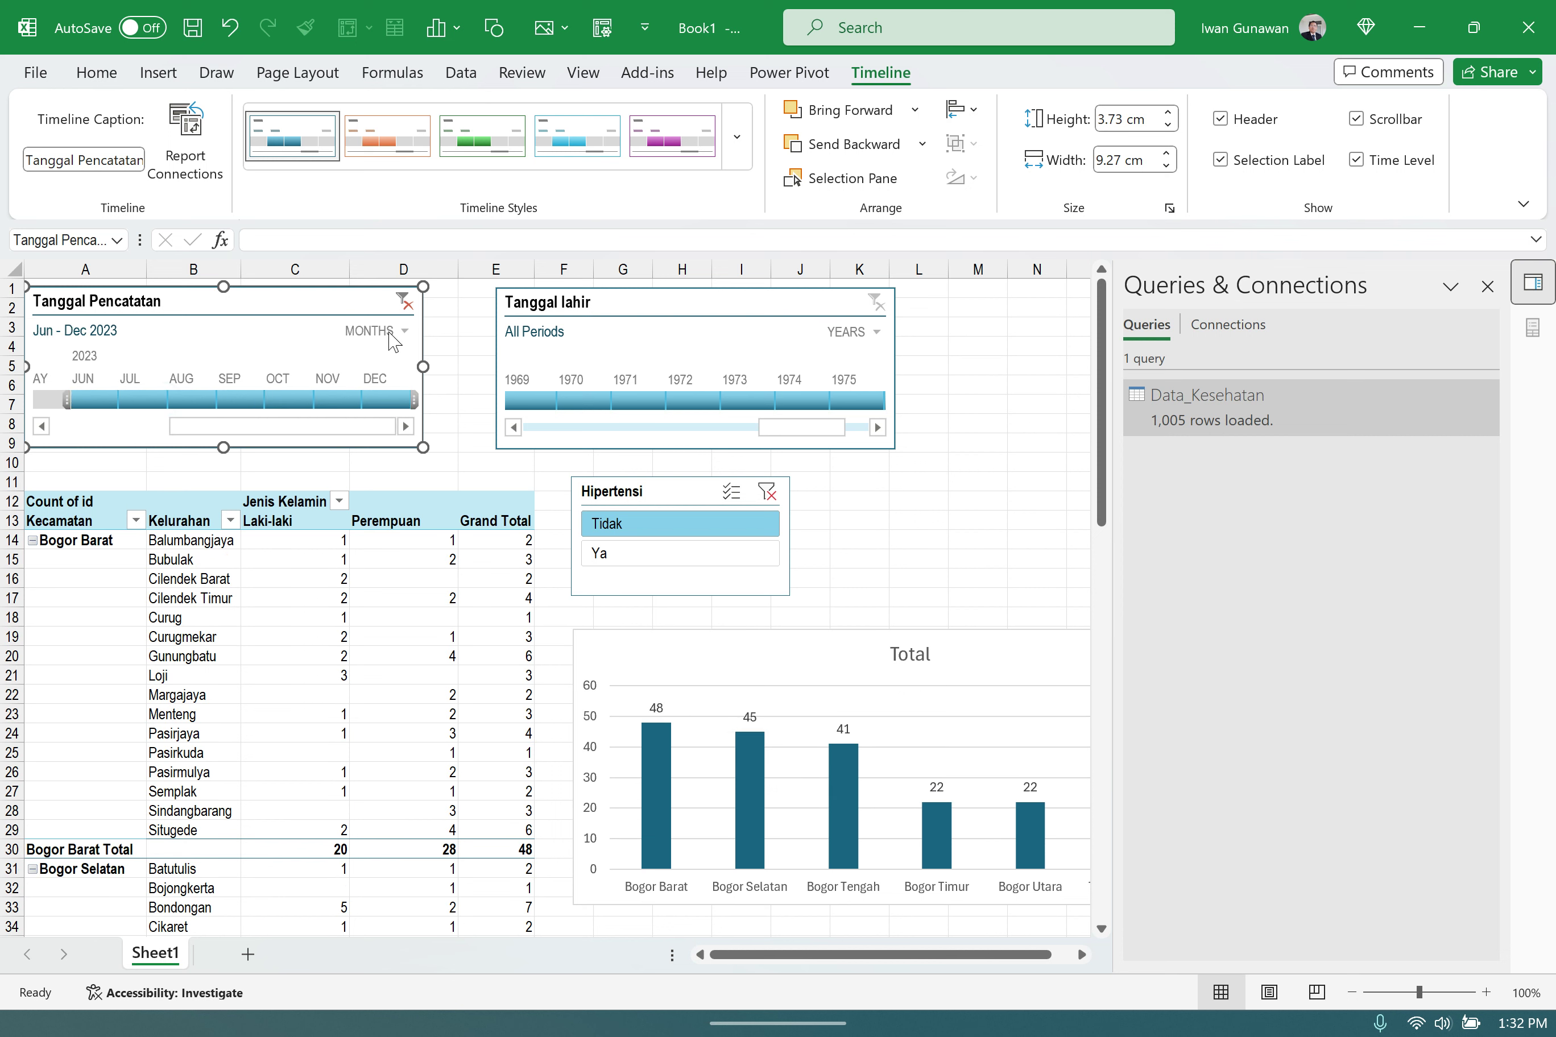
# - Switch the Tanggal Pencatatan timeline's time level to quarters and on to days, and extend its selected period to May 26 - Dec 31, 2023
pyautogui.click(406, 332)
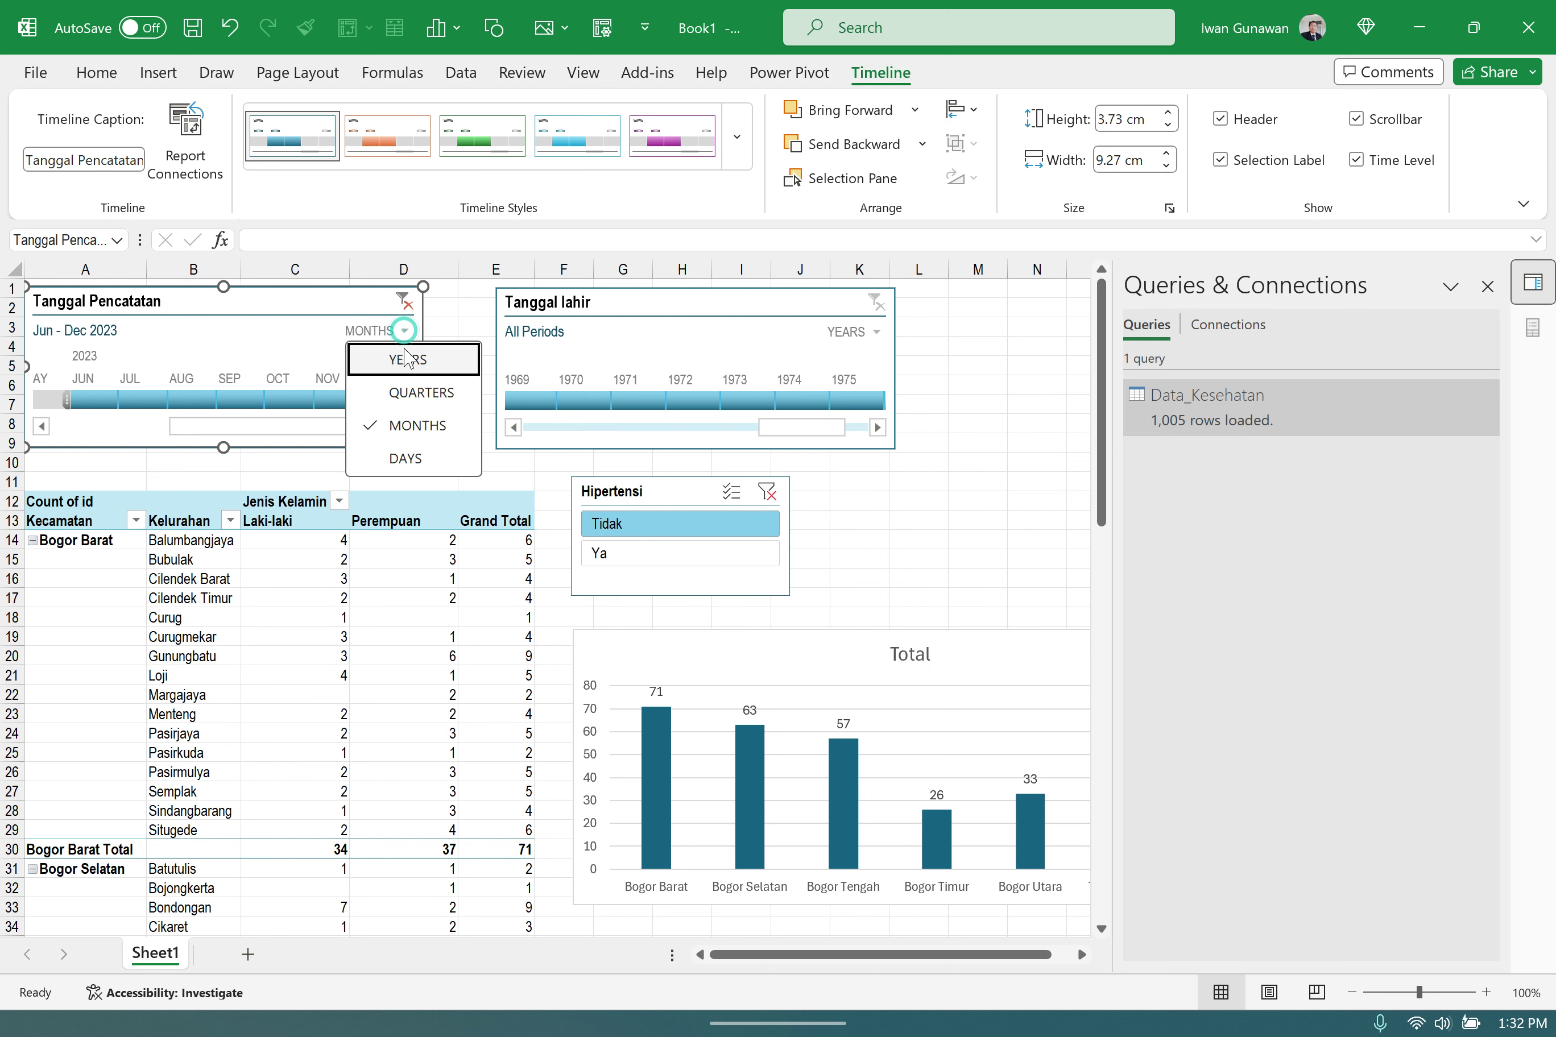
pyautogui.click(396, 390)
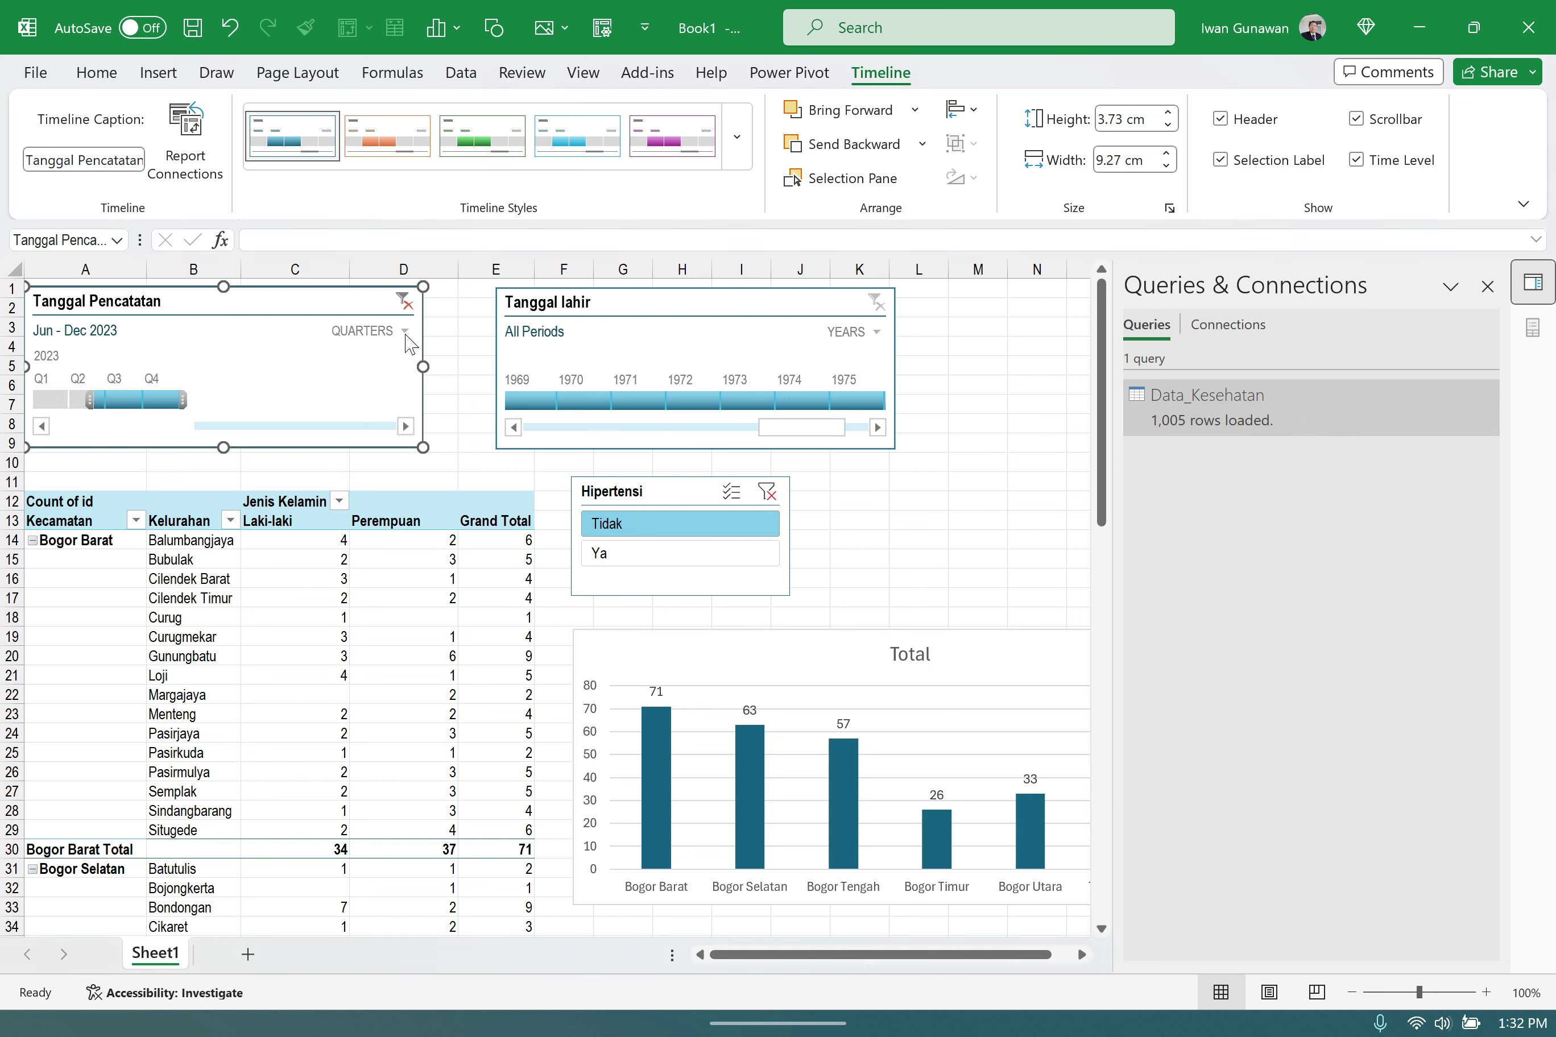
pyautogui.click(373, 332)
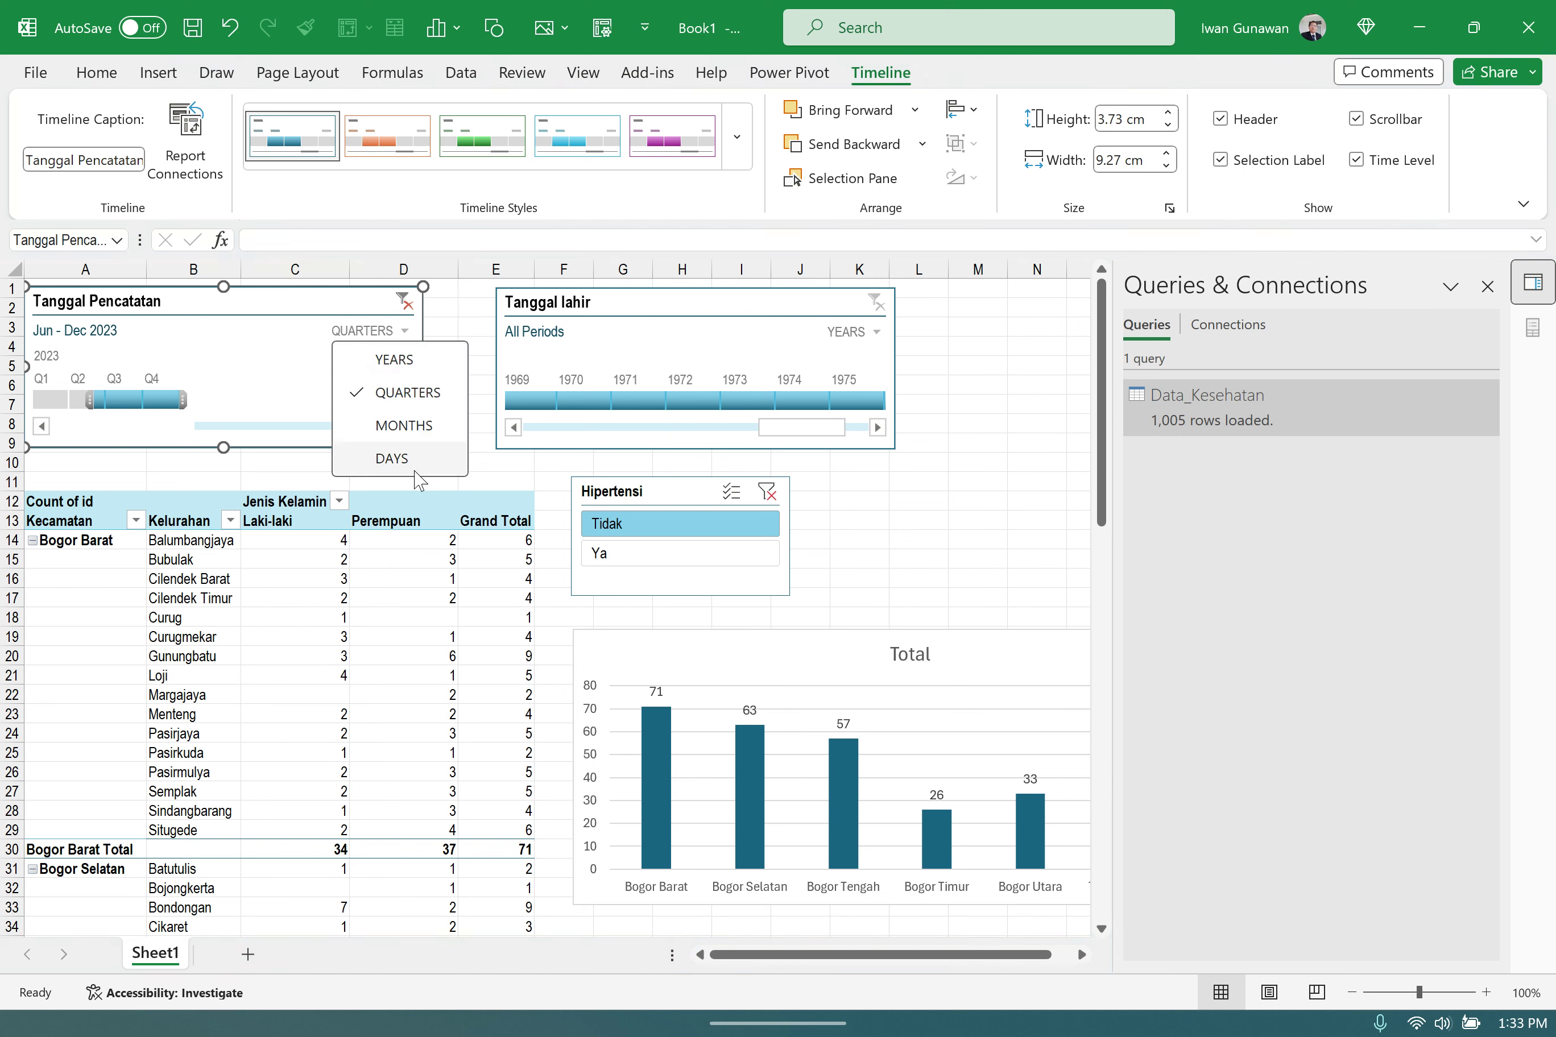
pyautogui.click(395, 458)
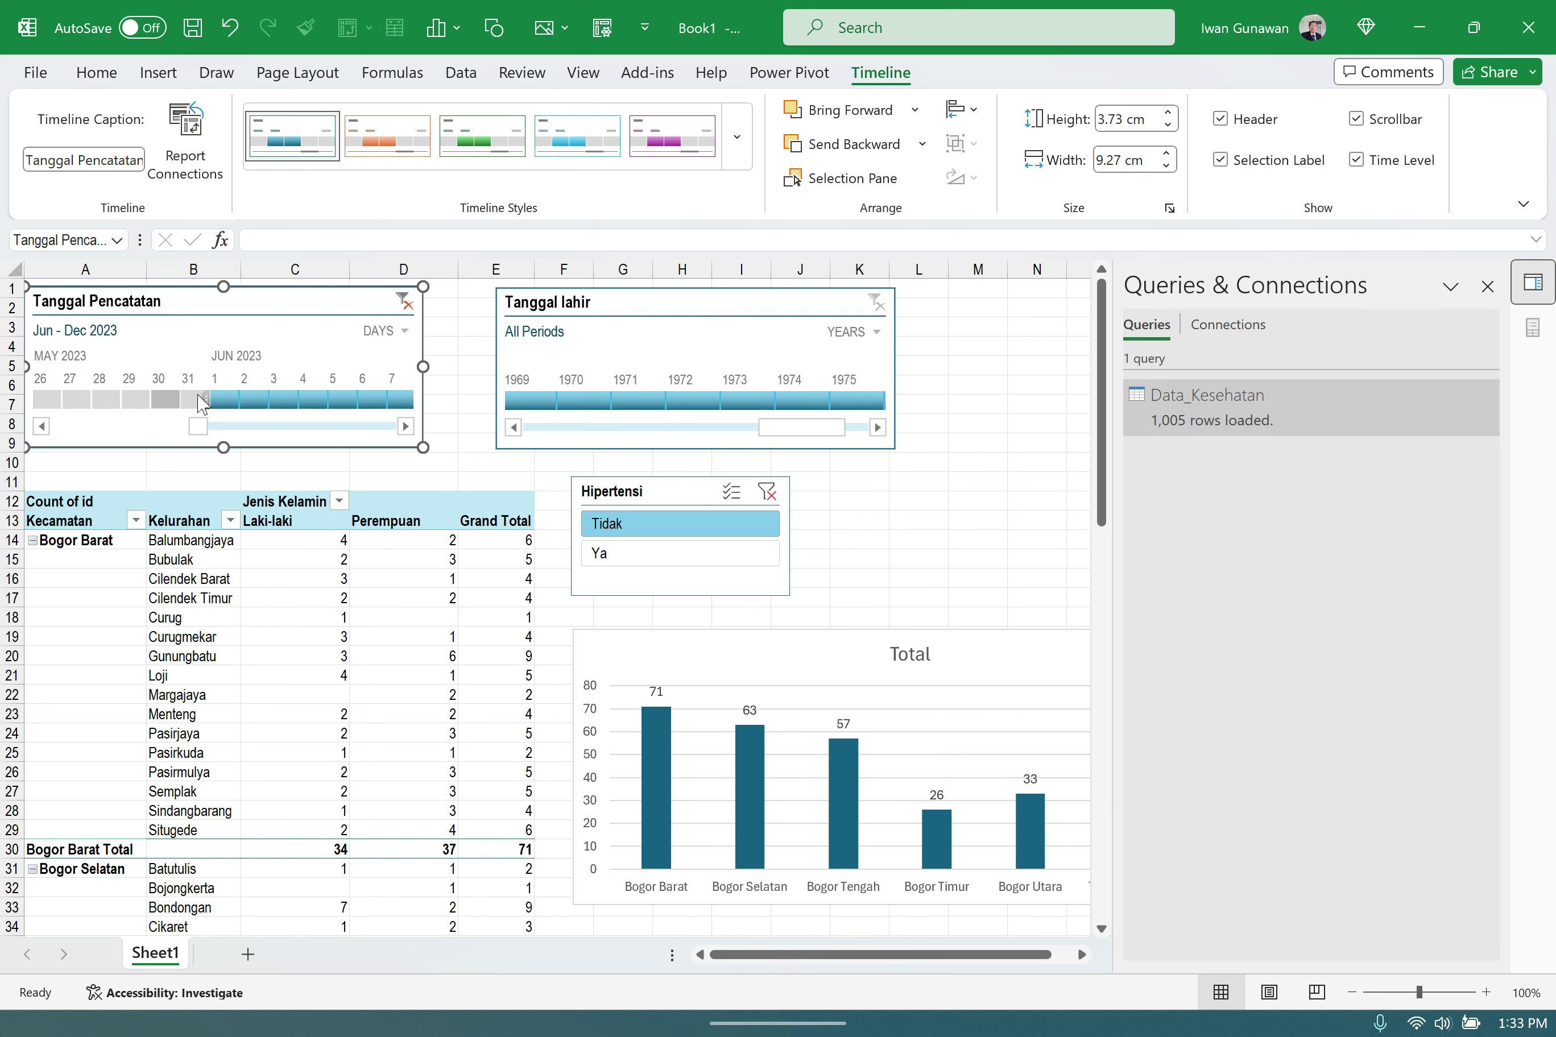
pyautogui.moveTo(204, 394); pyautogui.dragTo(33, 399)
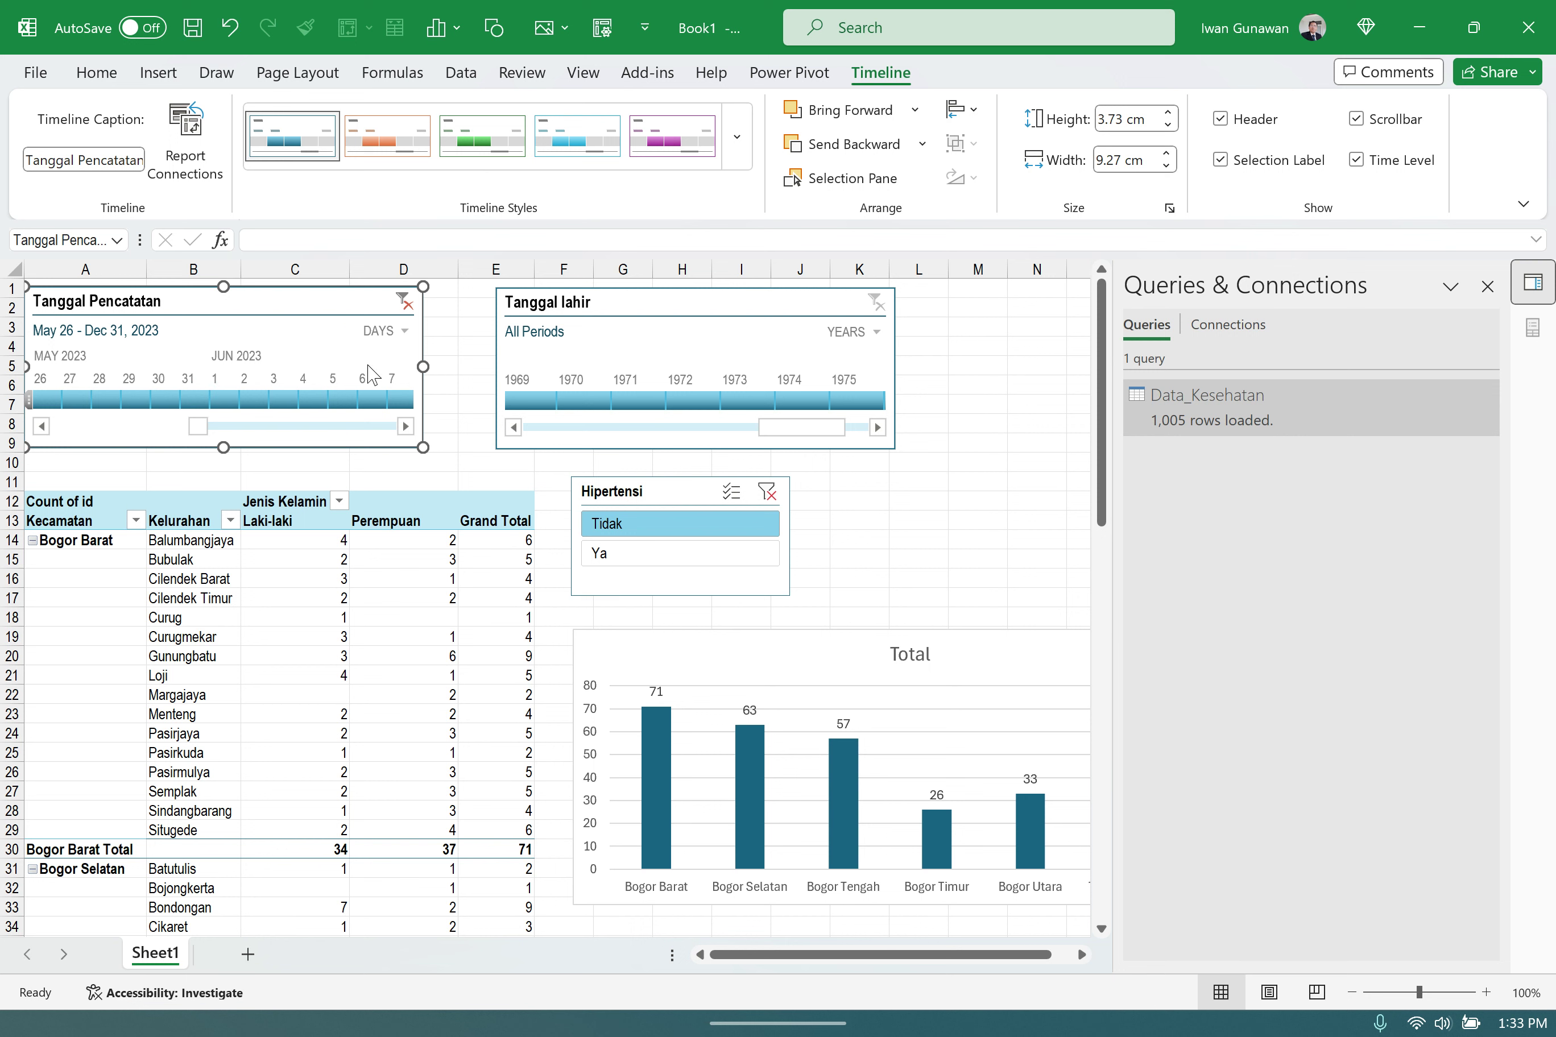
# - Cycle the Tanggal Pencatatan timeline's time level through months, quarters and years, set it back to months and deselect the timeline
pyautogui.click(400, 331)
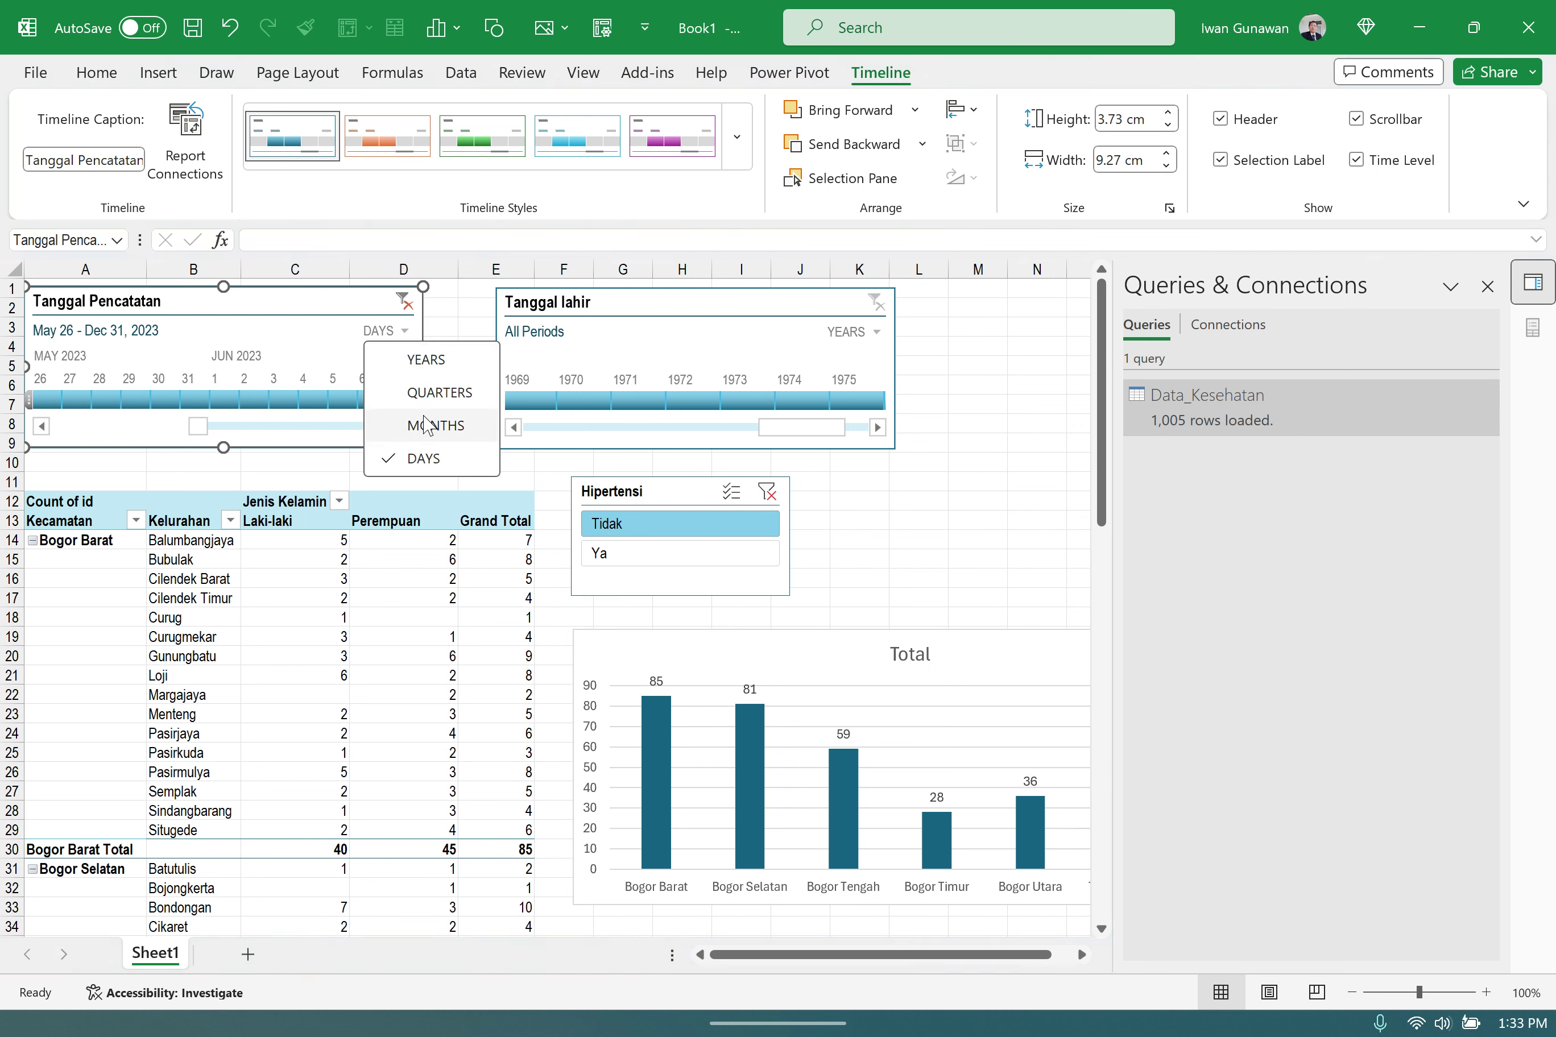
pyautogui.click(423, 415)
pyautogui.click(402, 332)
pyautogui.click(416, 388)
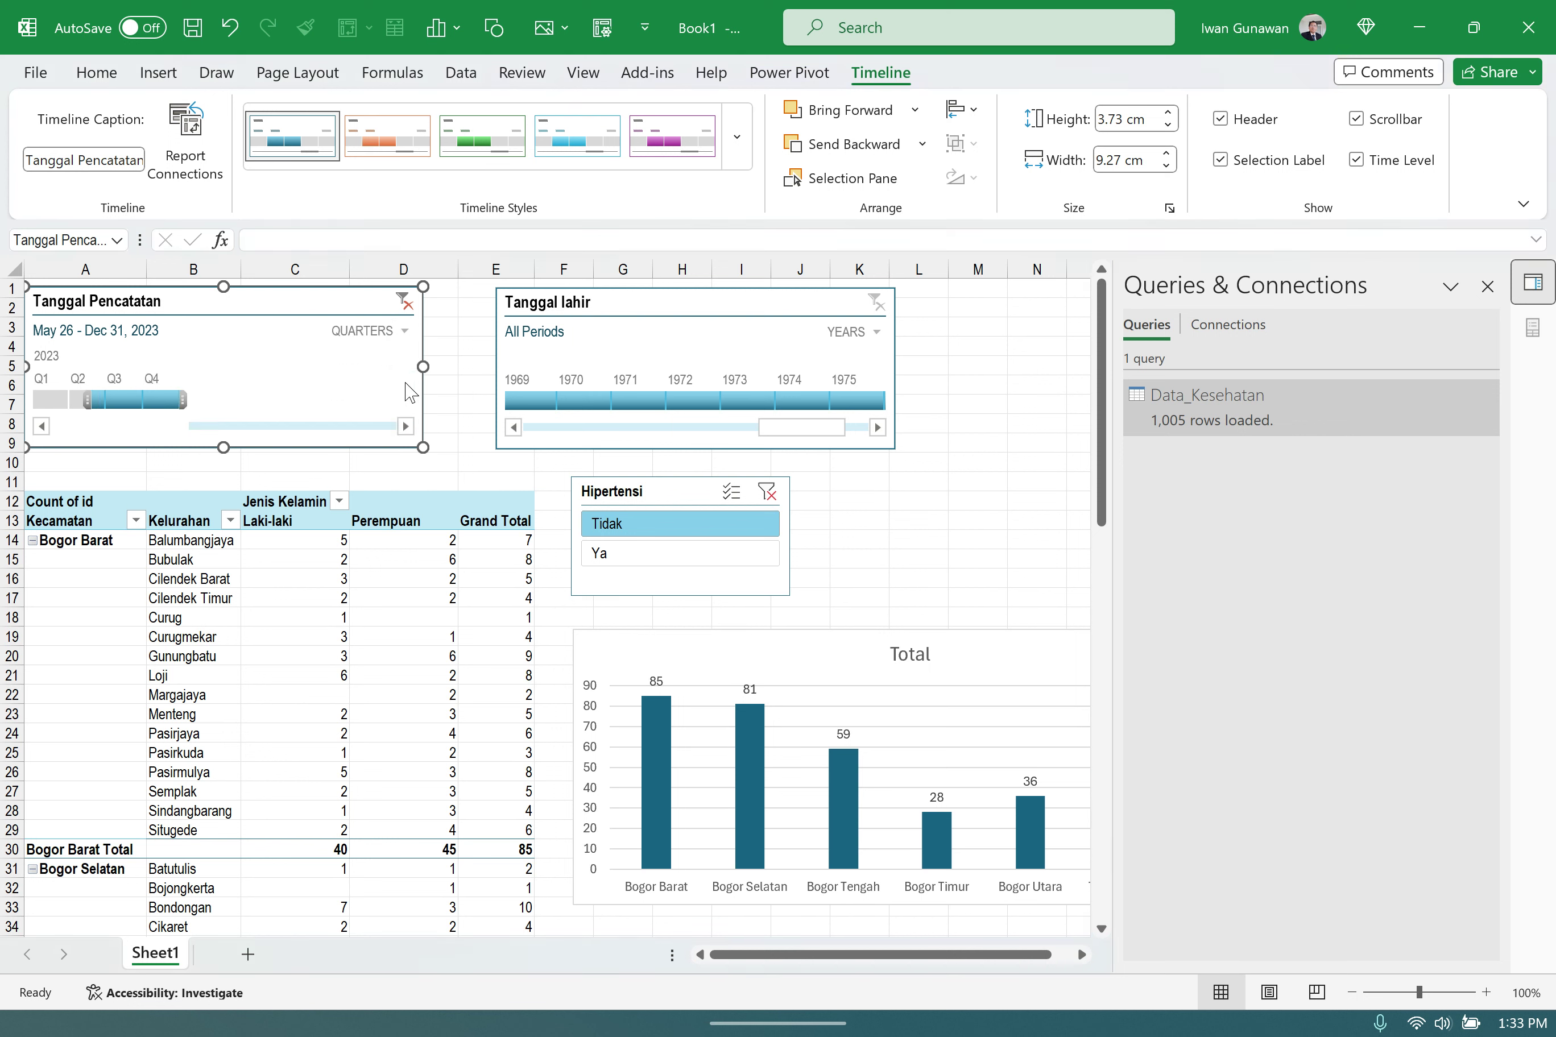
pyautogui.click(403, 330)
pyautogui.click(401, 358)
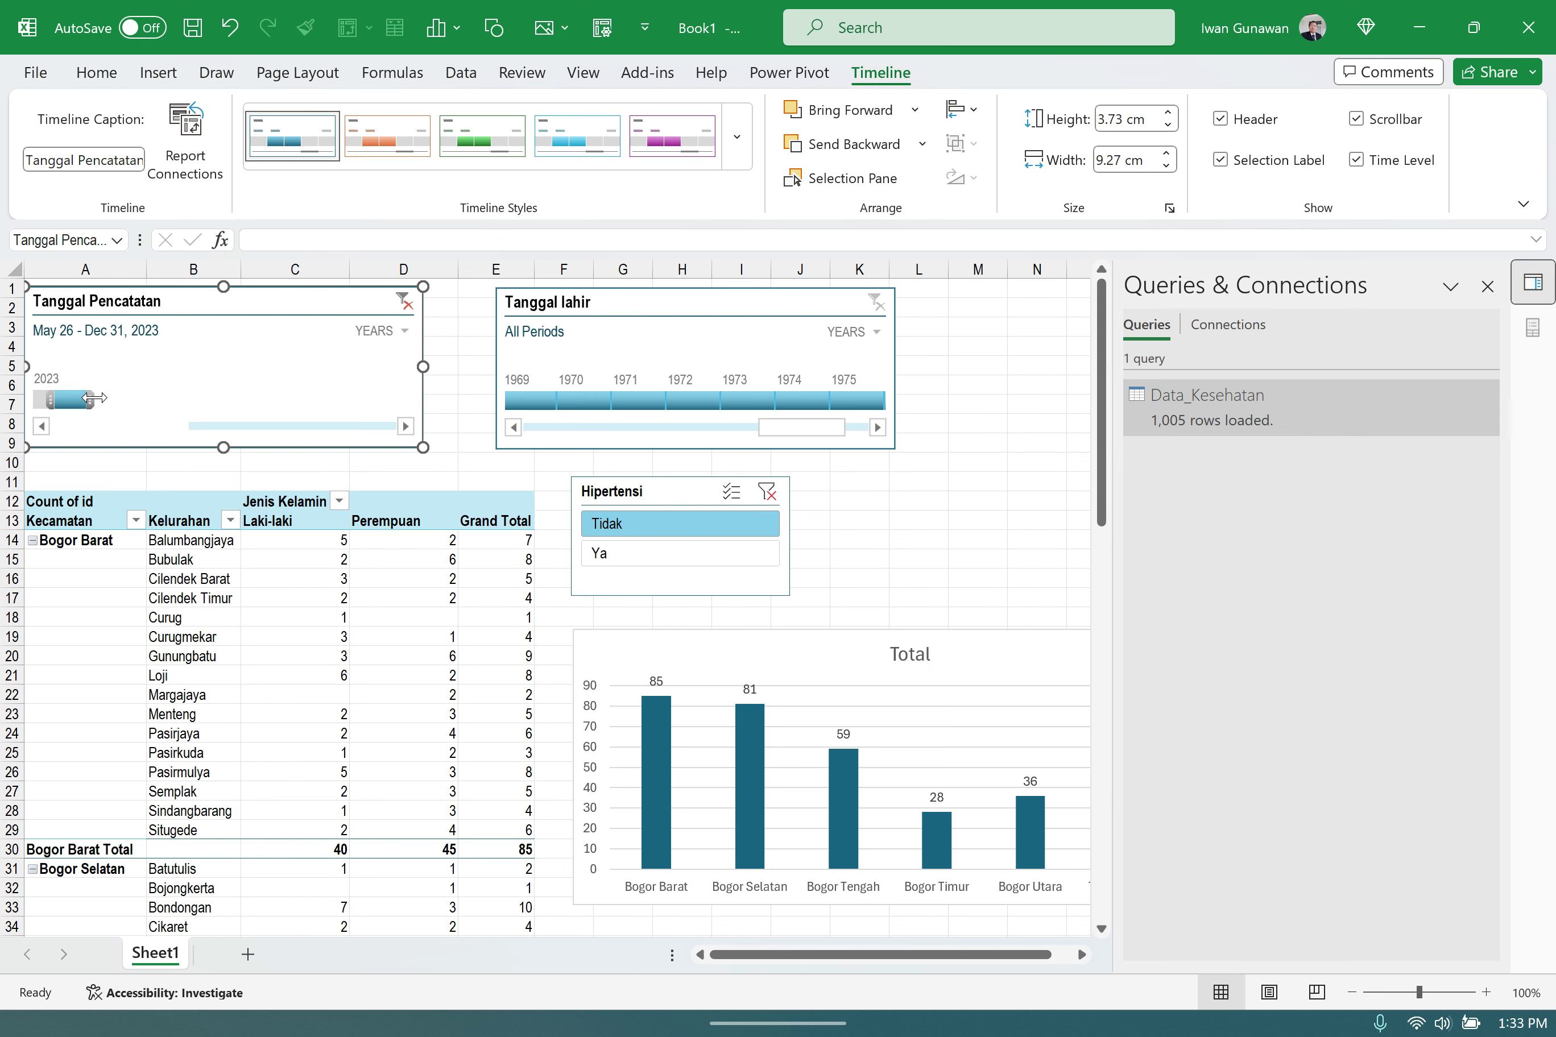
pyautogui.click(397, 333)
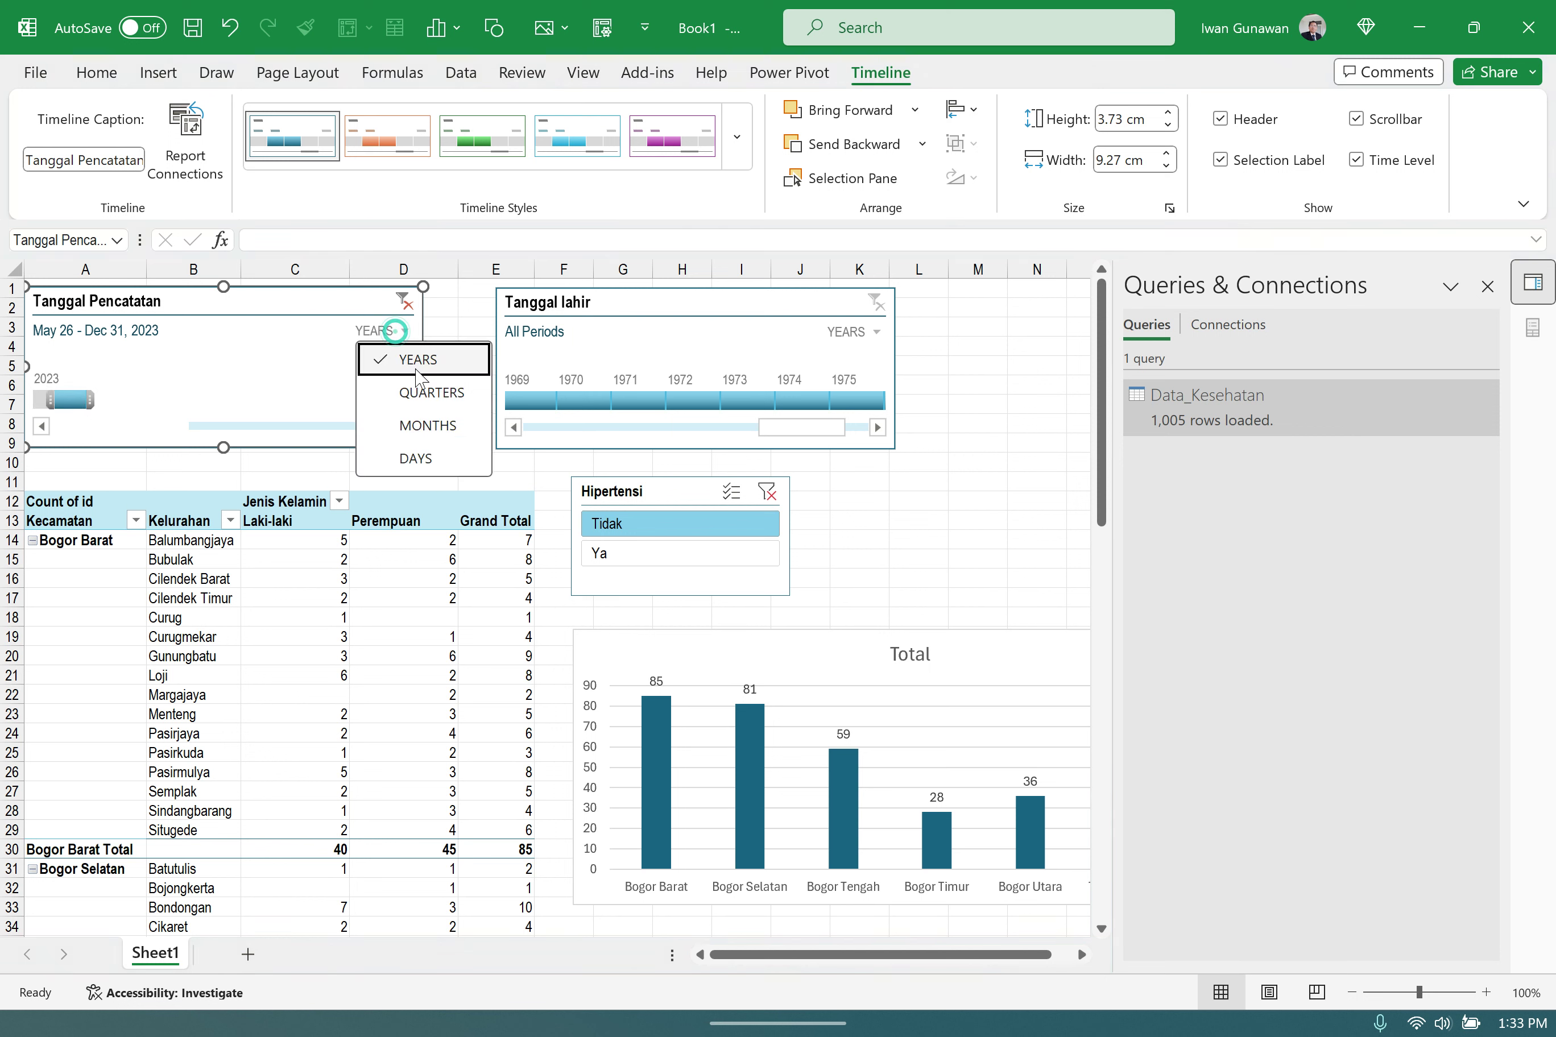
pyautogui.click(431, 428)
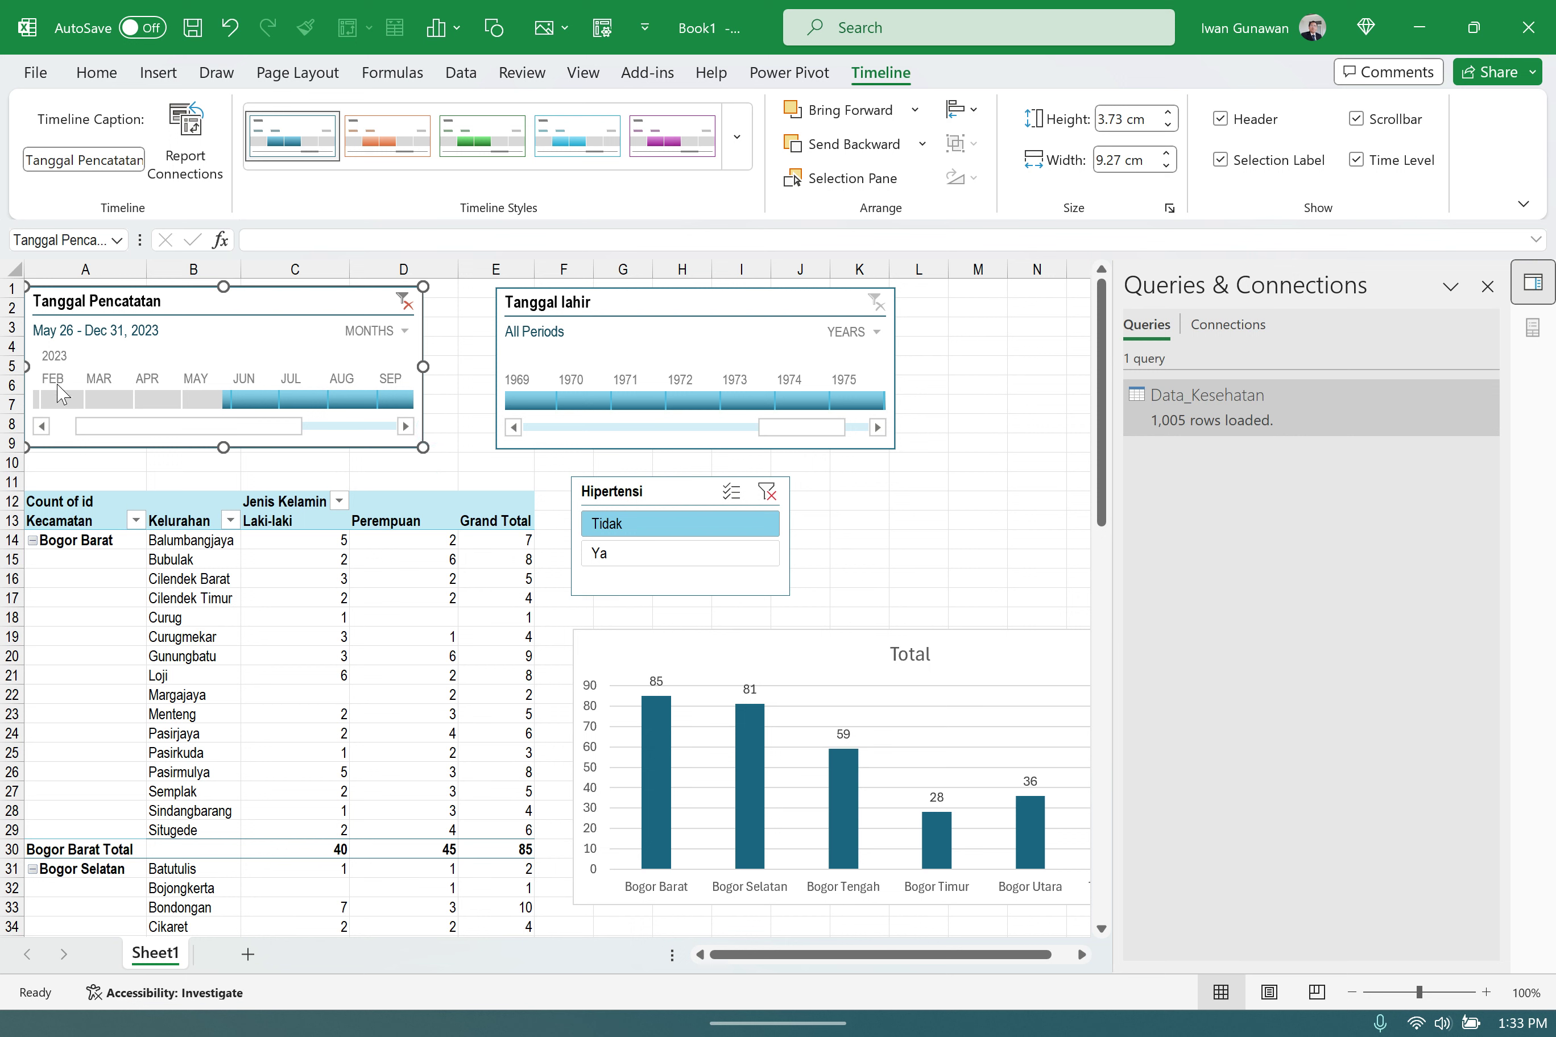
pyautogui.click(853, 562)
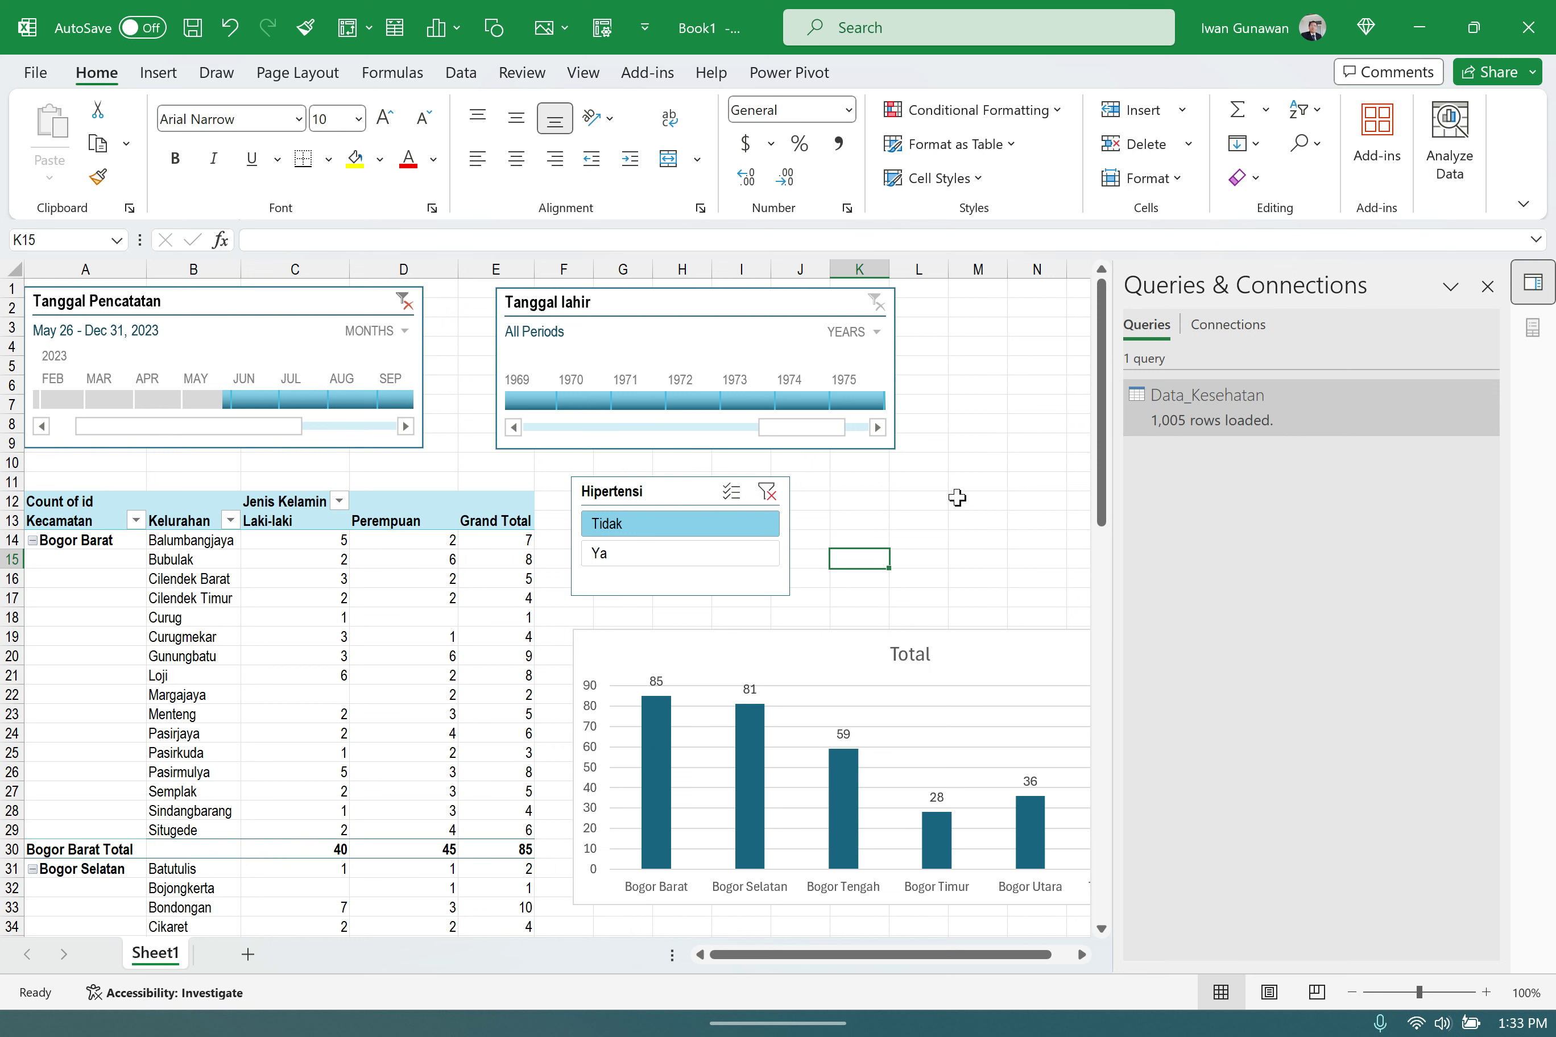
pyautogui.moveTo(1091, 1034)
pyautogui.click(1118, 997)
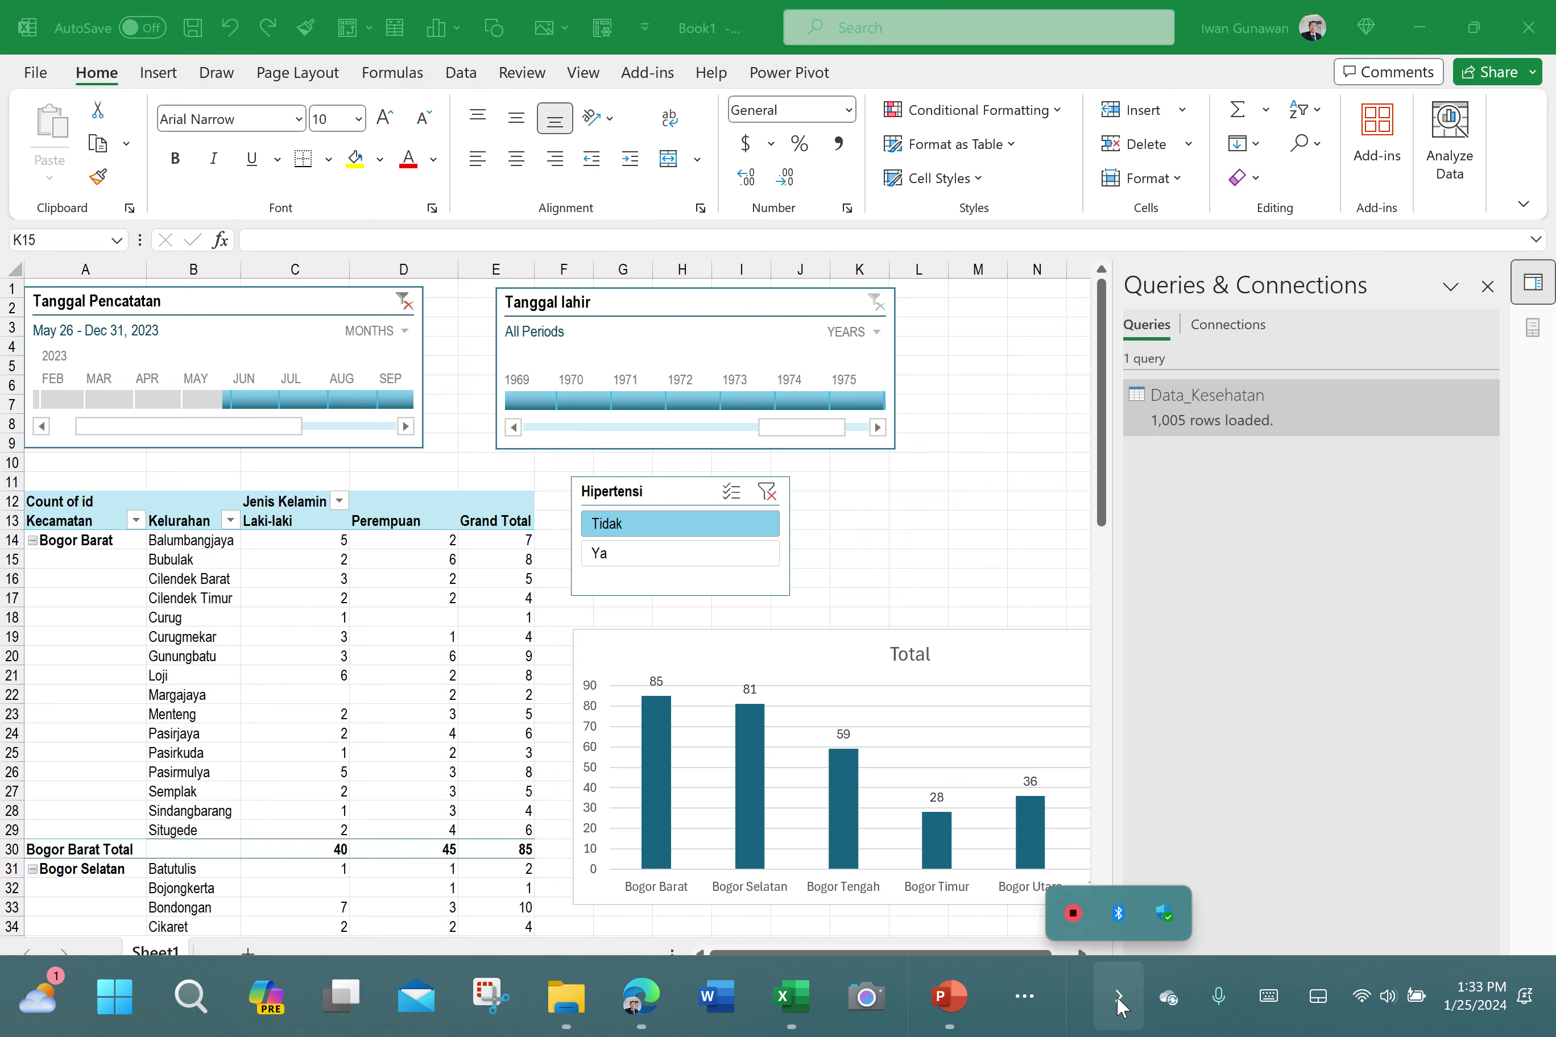